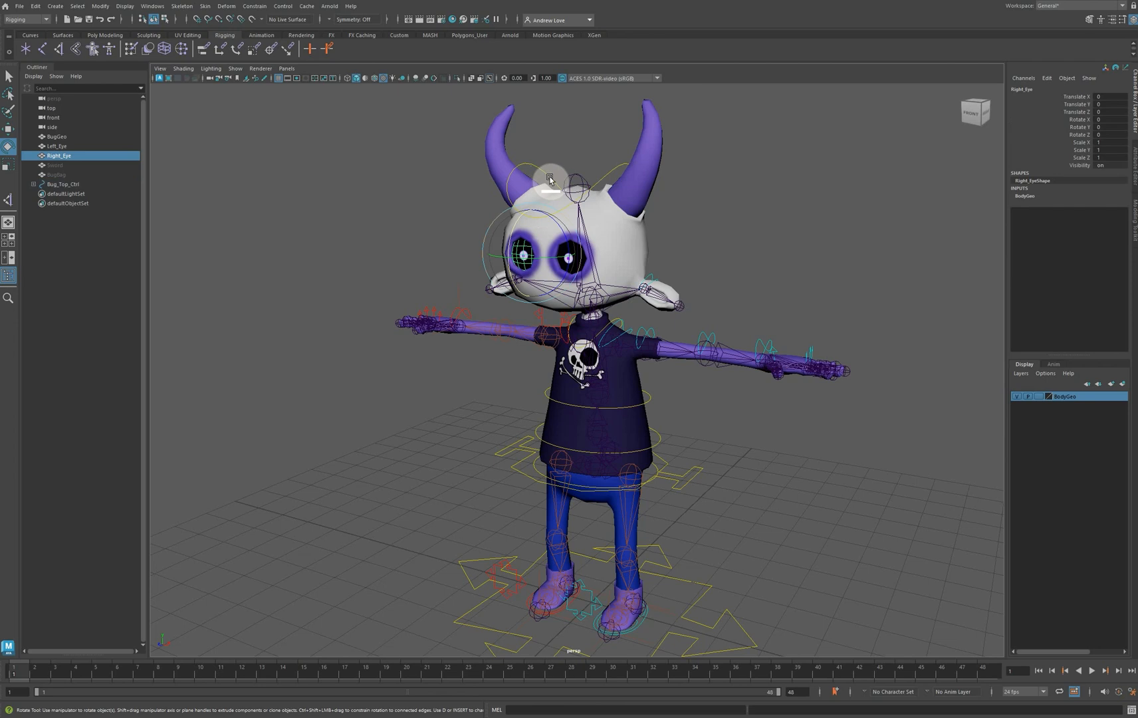
Parent-constrain the character's right eye to the head control with Maintain offset on and all translate and rotate axes constrained
click(550, 177)
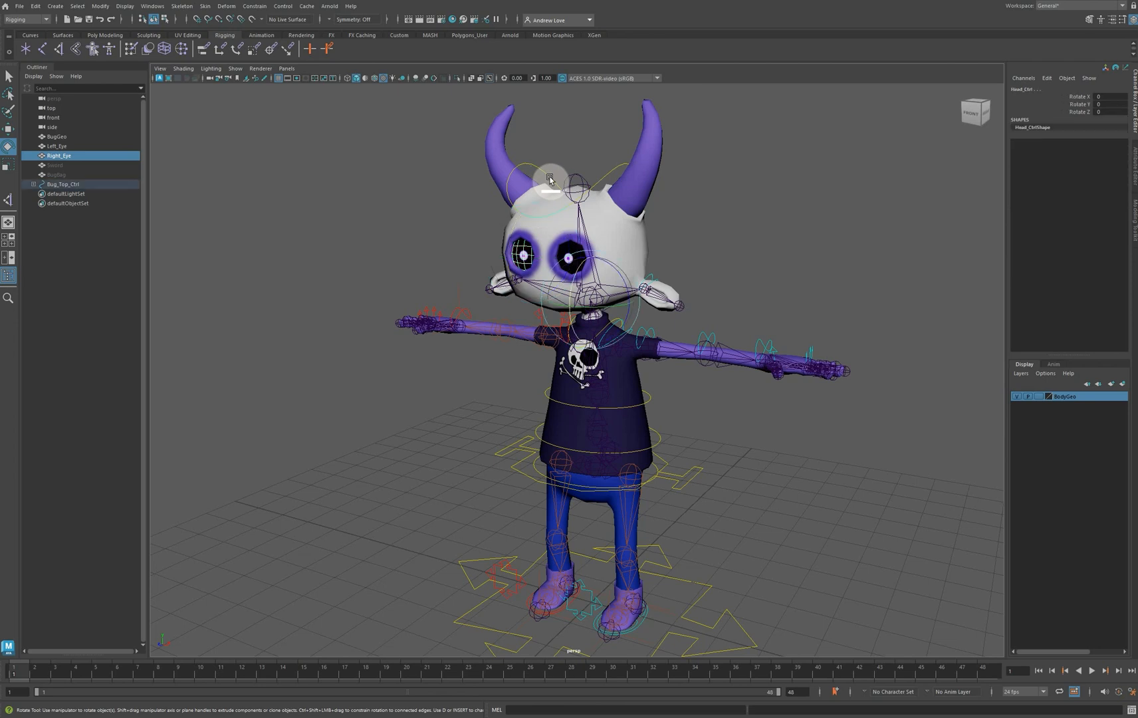
click(253, 7)
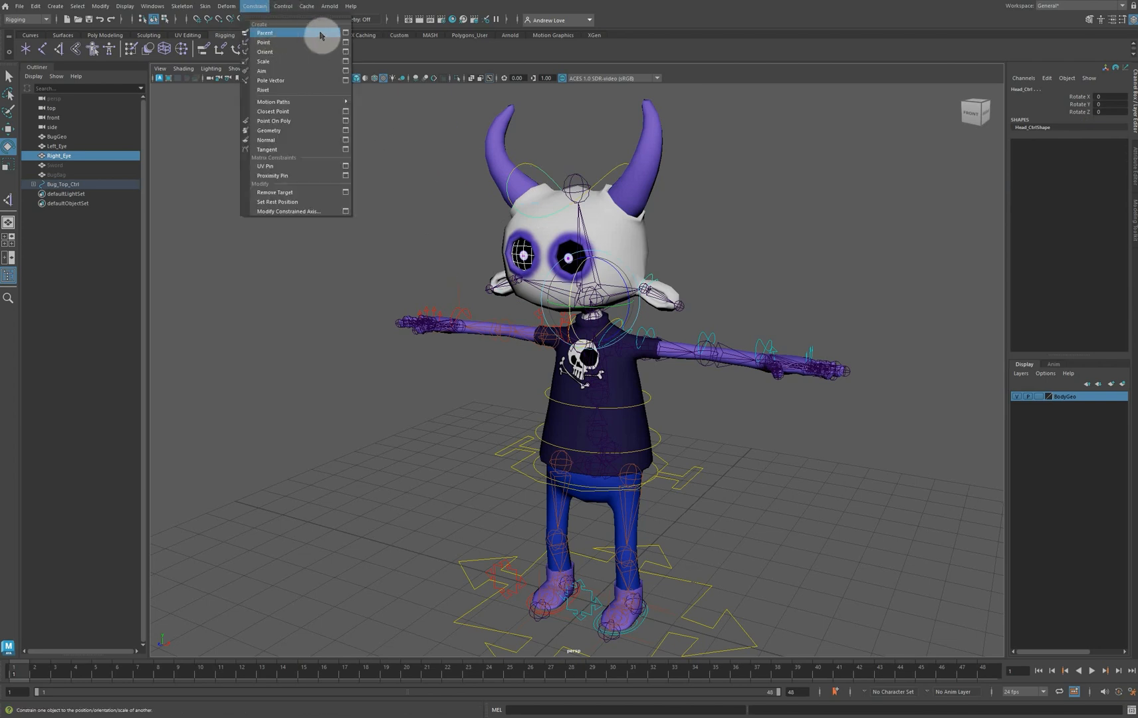
click(345, 34)
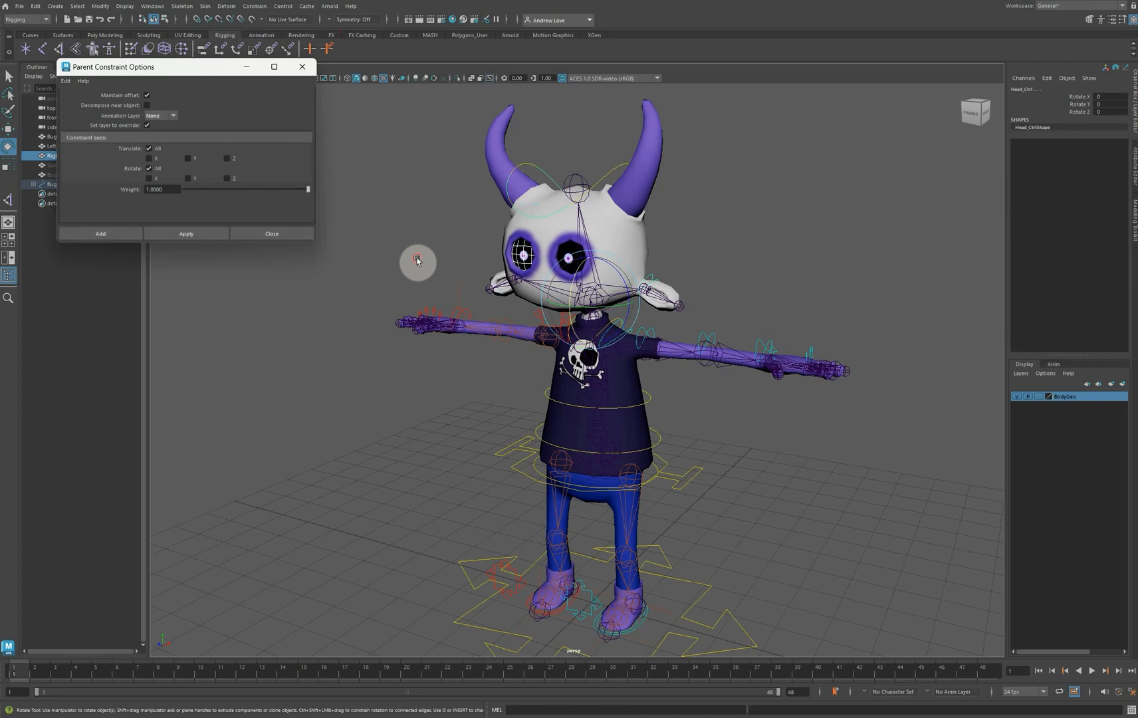
click(439, 211)
click(544, 181)
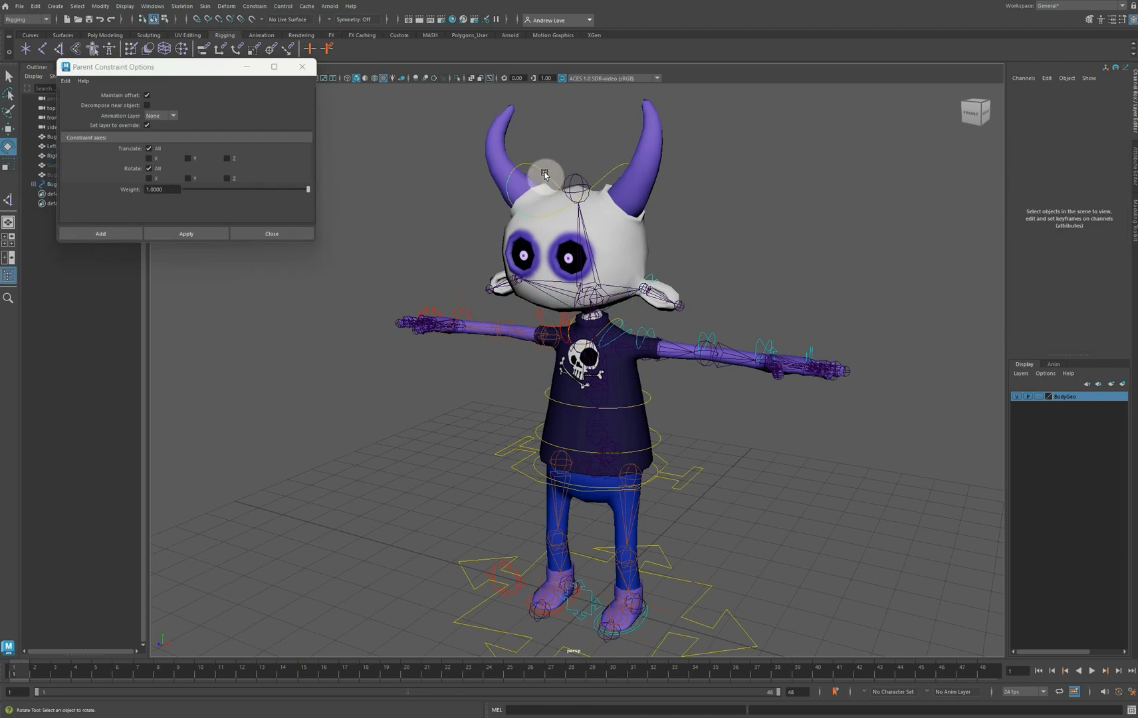
shift+click(519, 258)
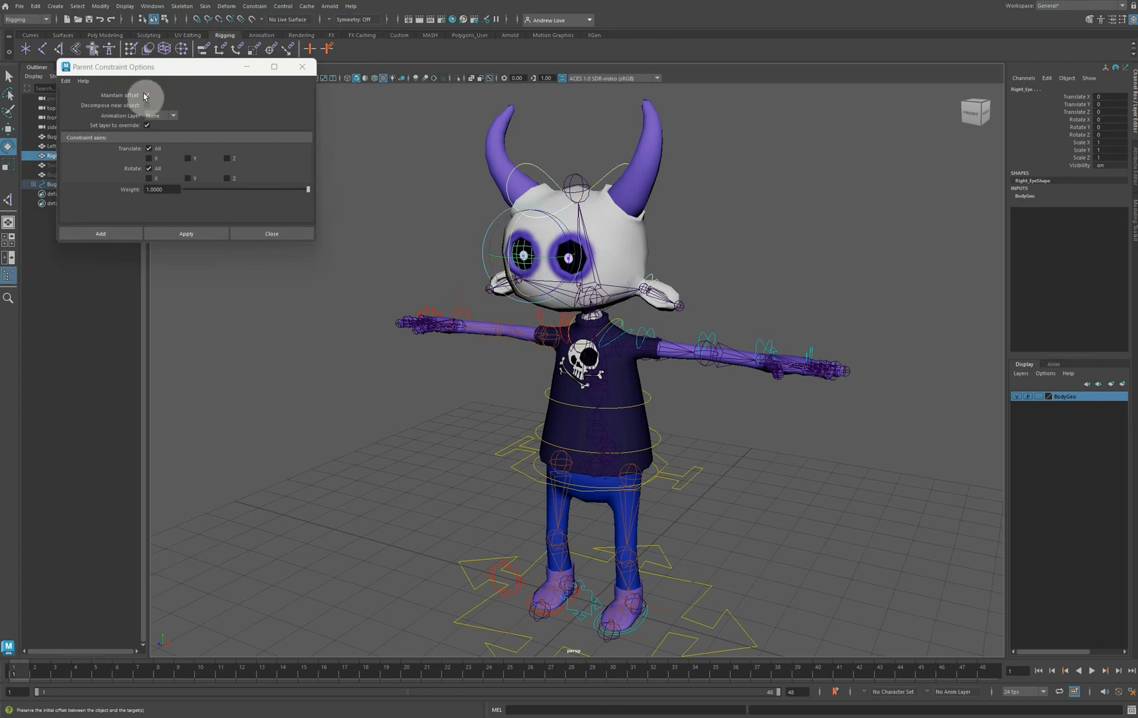
click(197, 232)
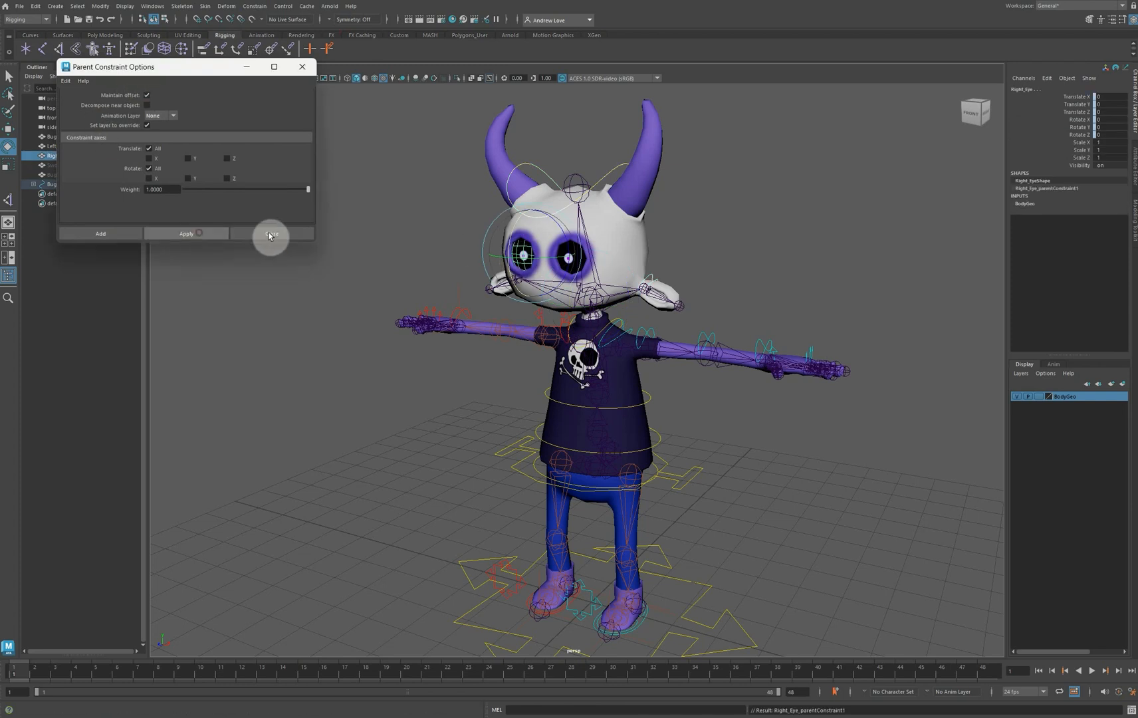
Parent-constrain the left eye to the head control with the same options, and close the constraint options
click(365, 223)
click(547, 169)
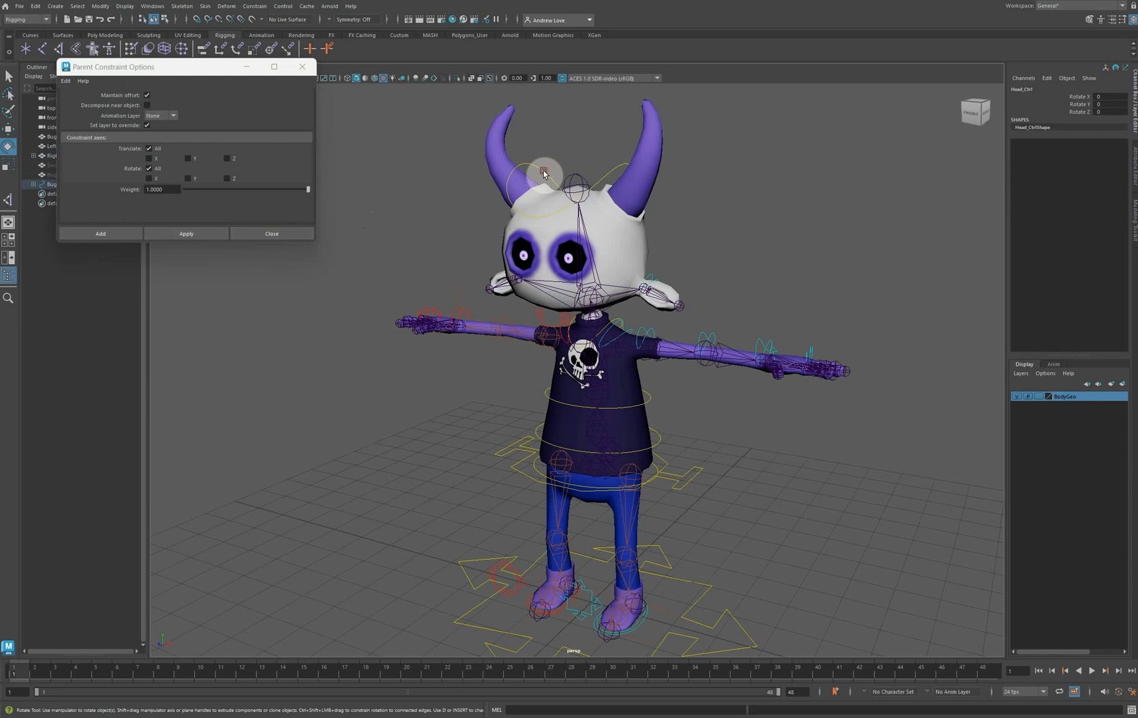
shift+click(570, 250)
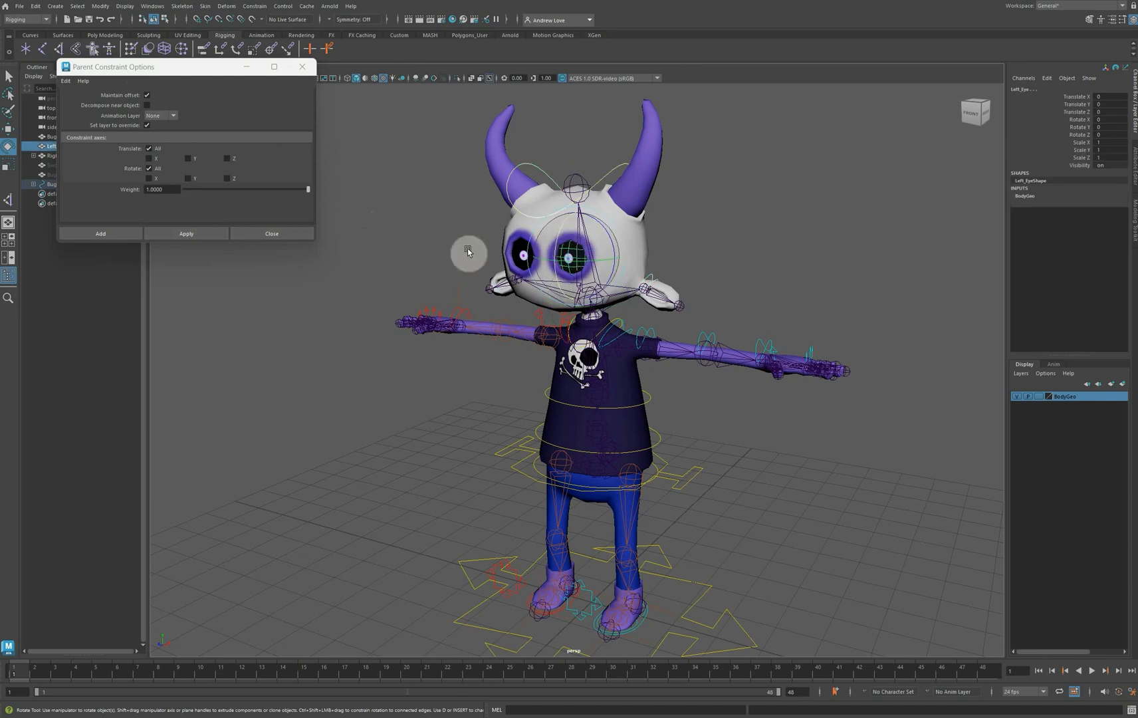
click(189, 235)
click(271, 234)
click(340, 290)
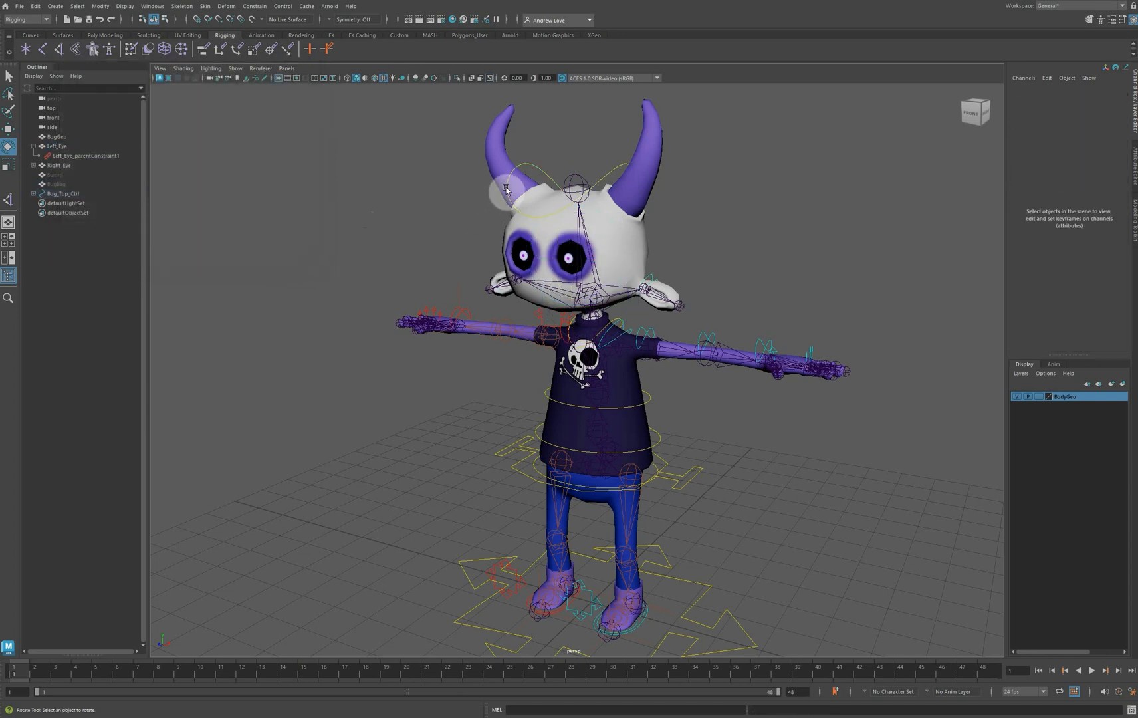
Test the eye constraints by rotating the head control, and restore the original pose
click(542, 164)
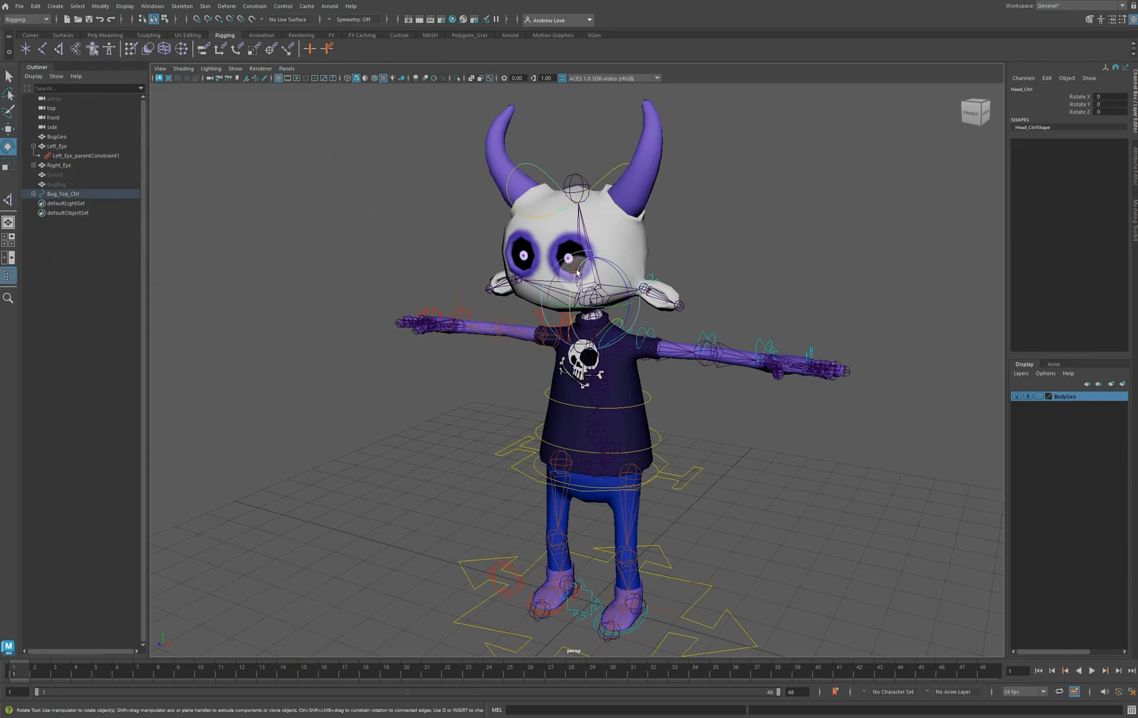
drag(572, 266, 592, 284)
click(271, 269)
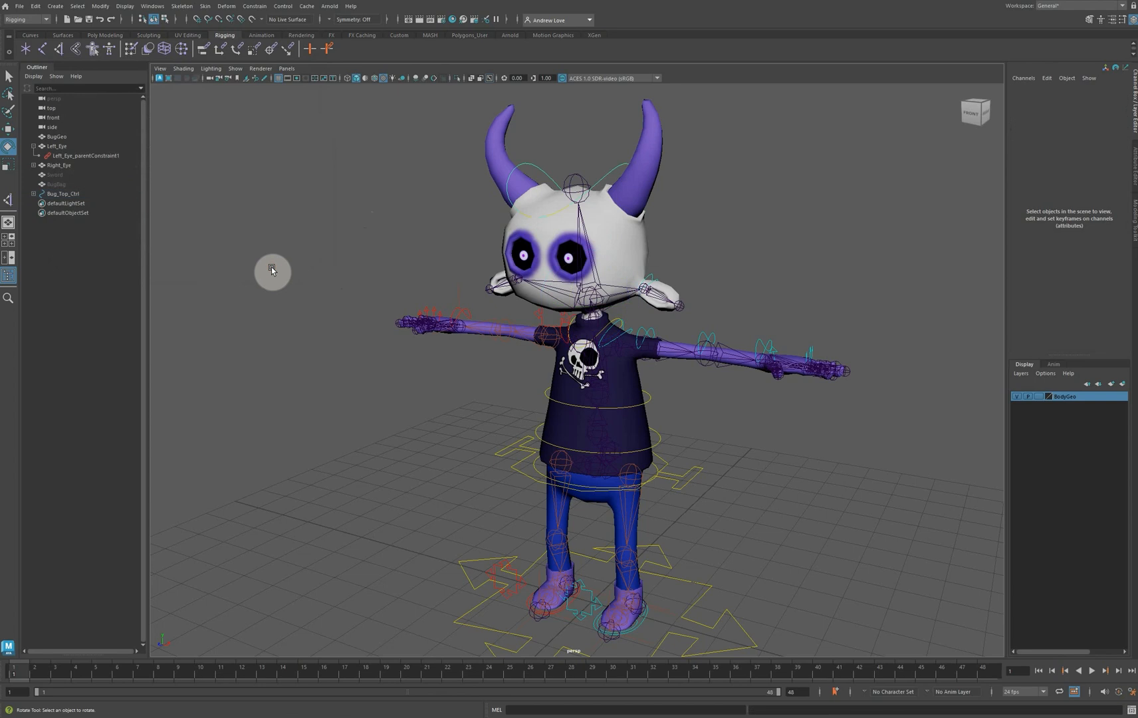
click(694, 565)
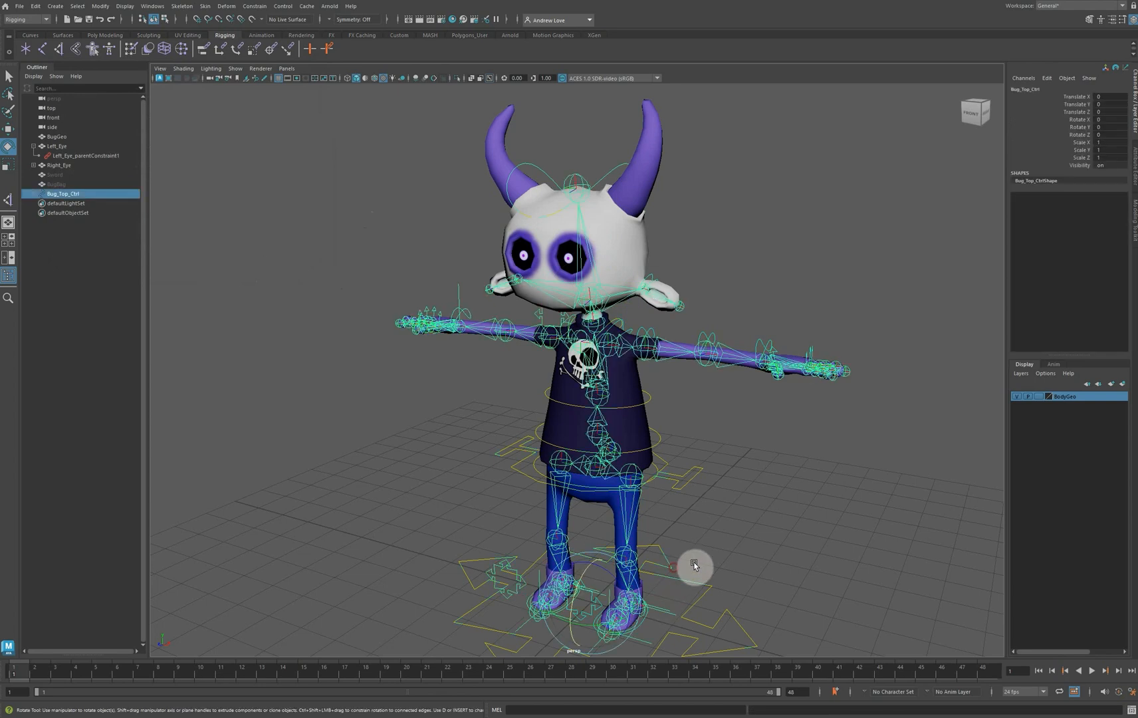
click(369, 400)
Select the skeleton's root joint at the hips together with the BugGeo body mesh
scroll(373, 396, down, 3)
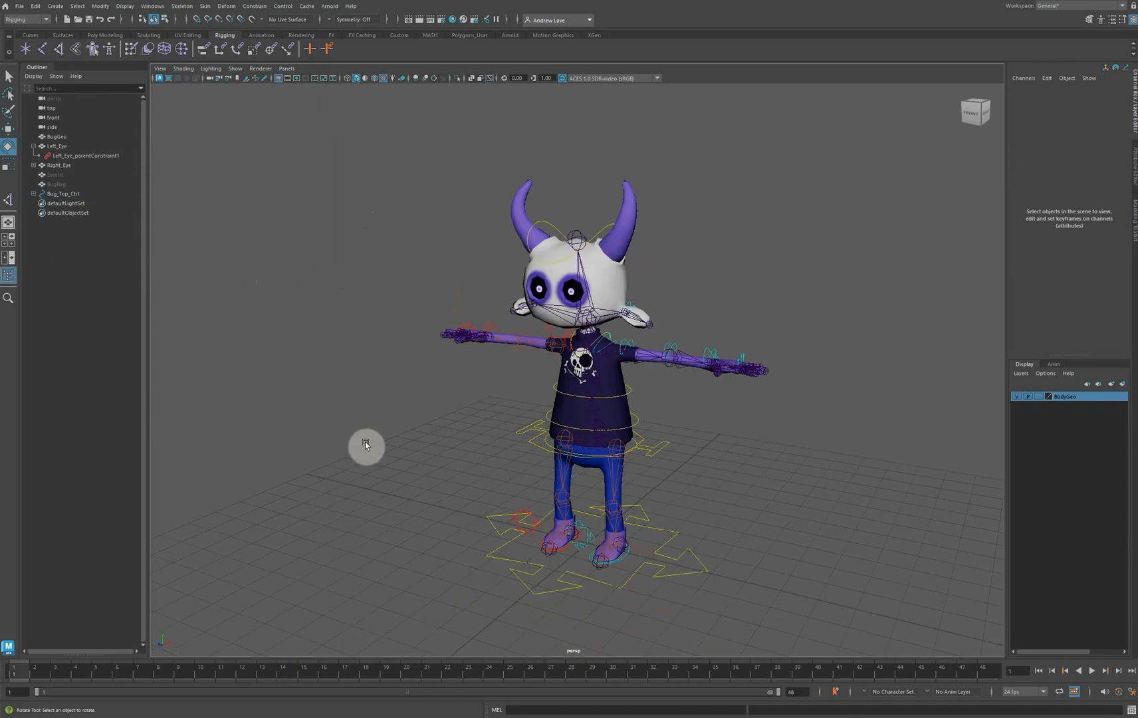
alt+drag(392, 469, 383, 461)
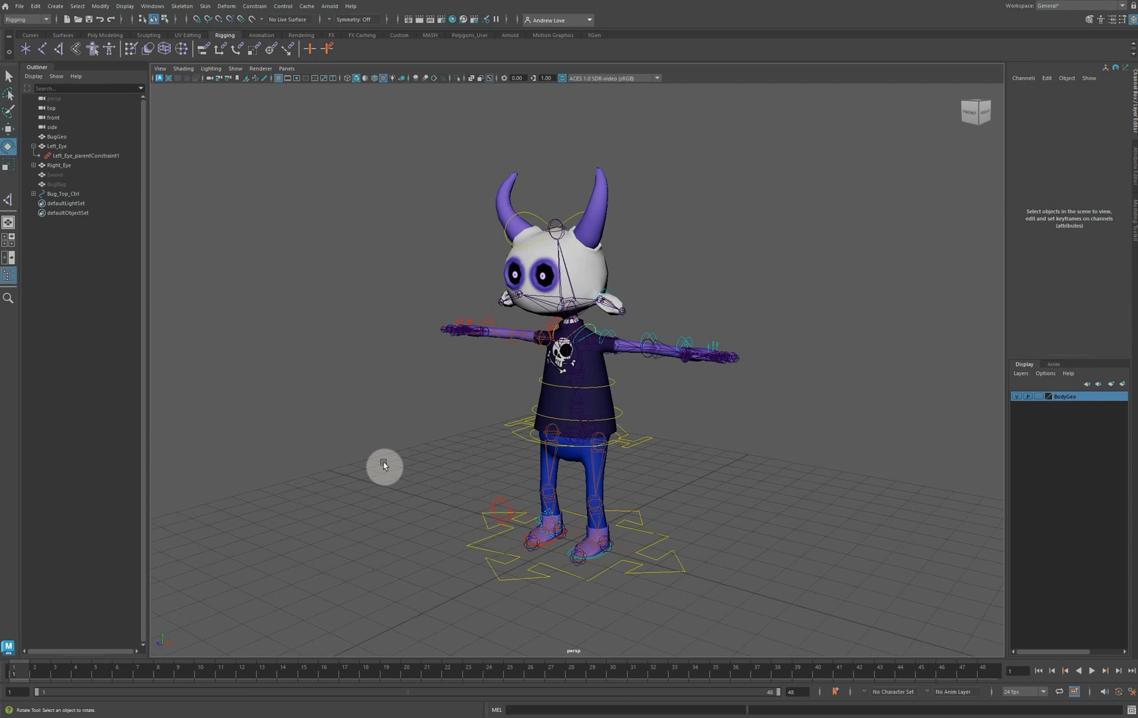
scroll(351, 391, up, 2)
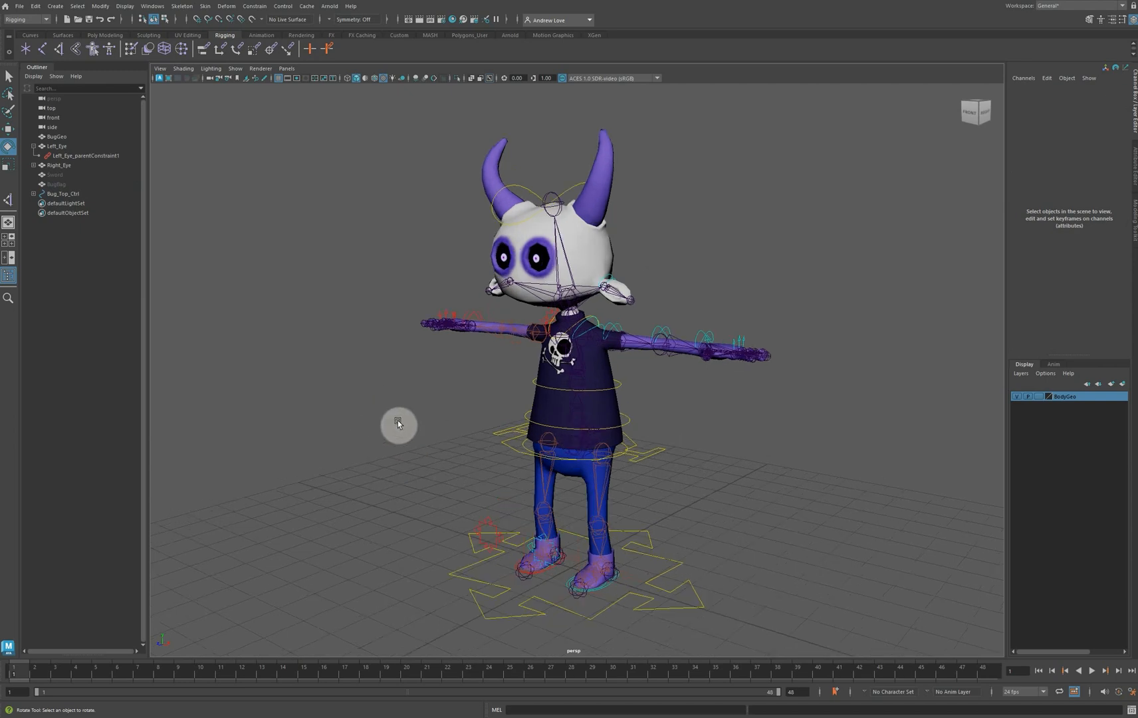
alt+drag(398, 463, 350, 454)
scroll(349, 444, up, 3)
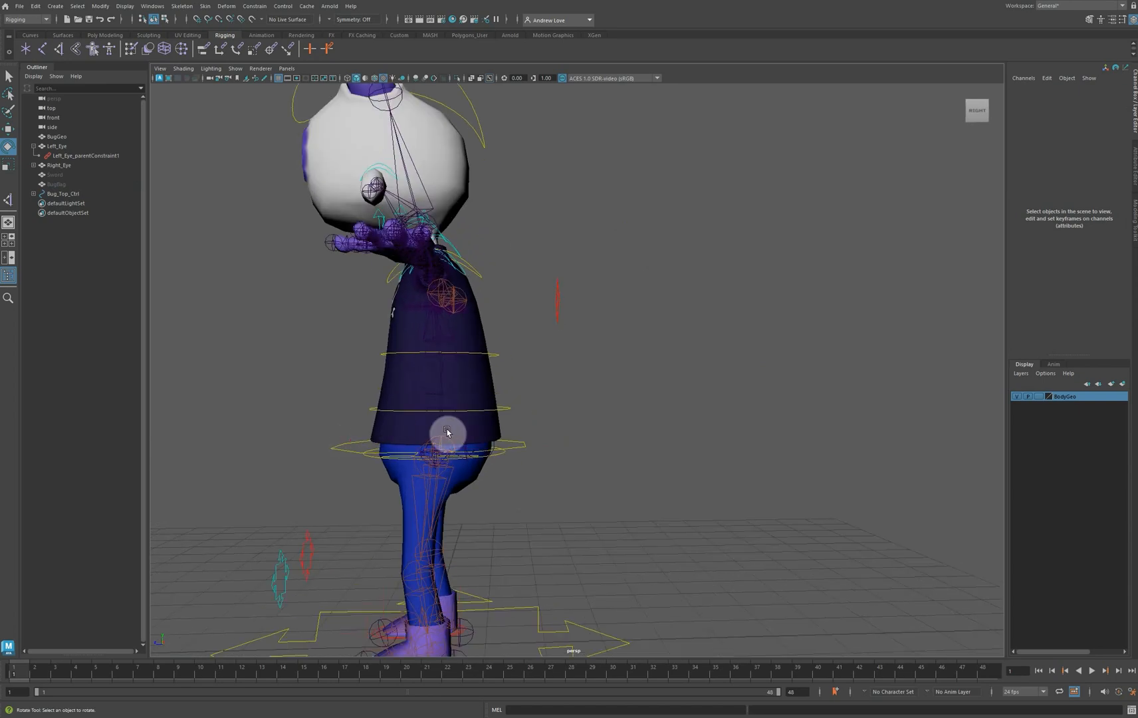
click(487, 439)
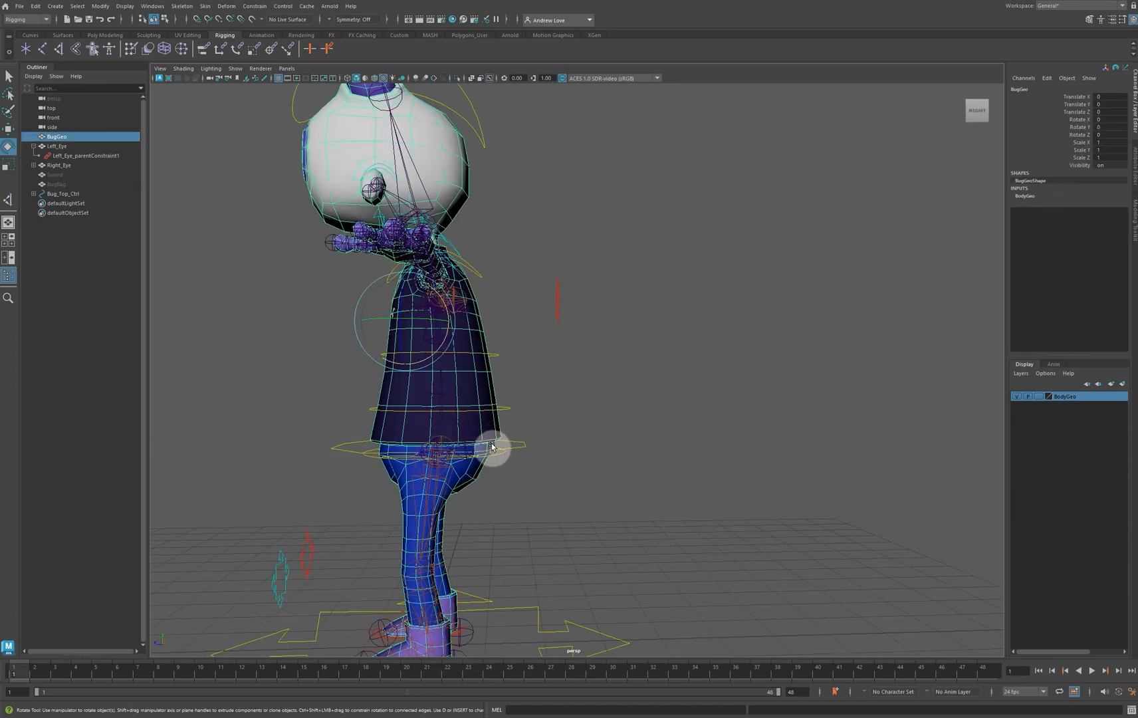
click(492, 447)
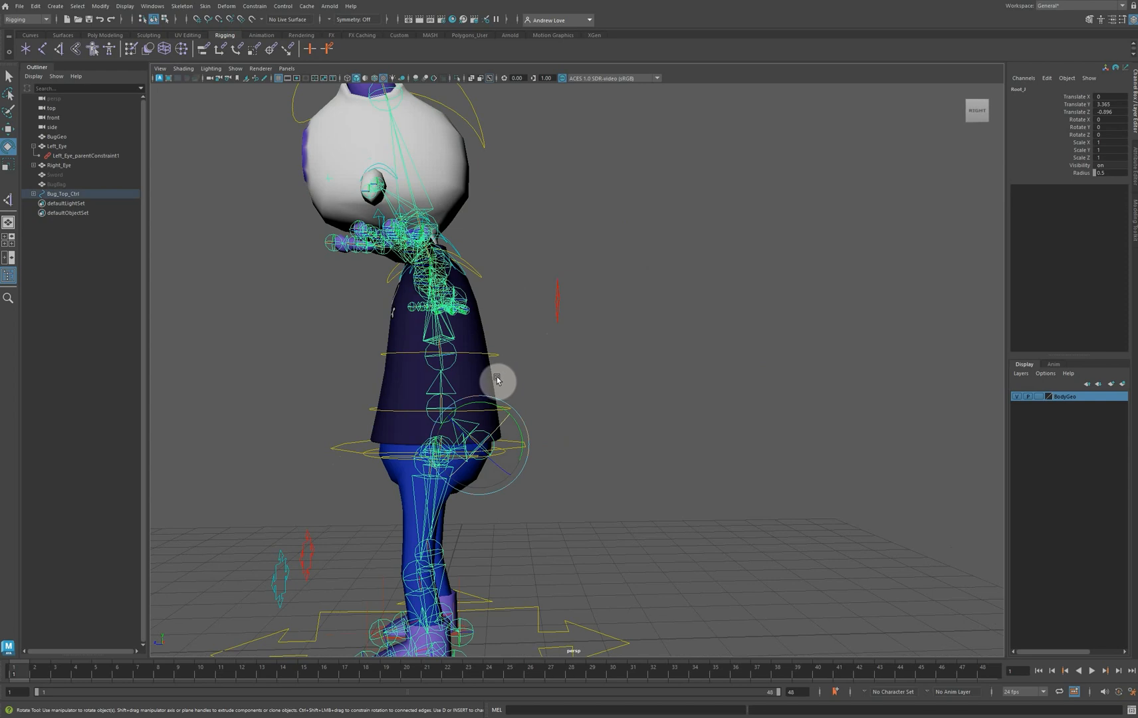
click(475, 381)
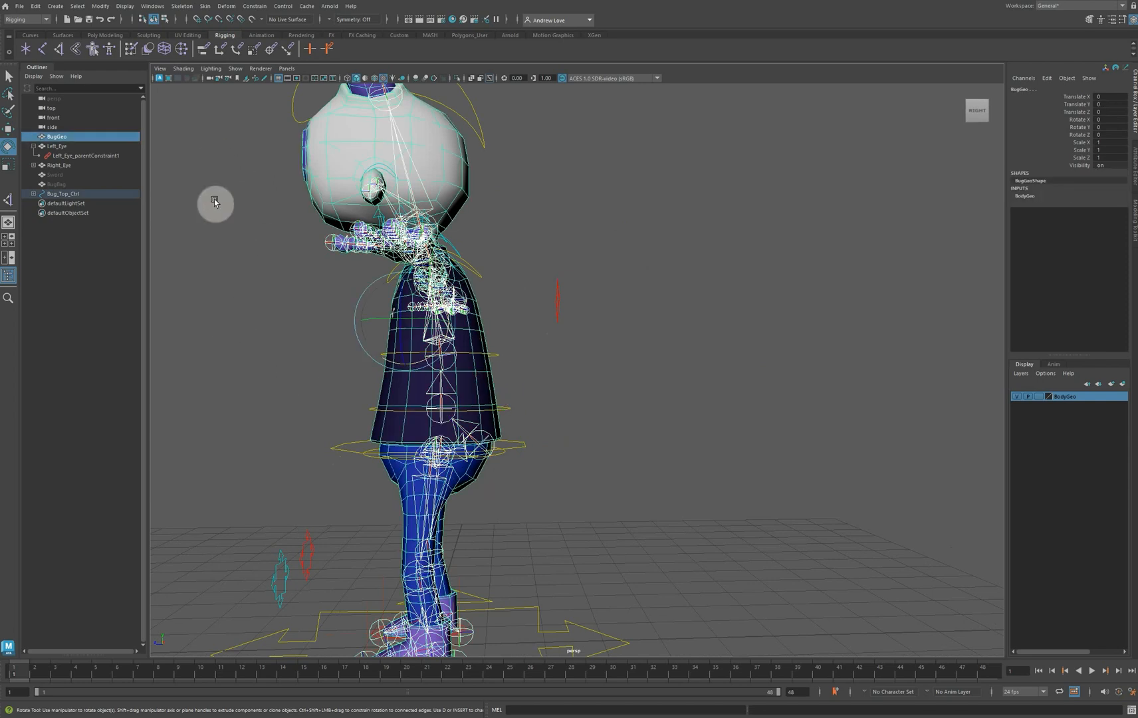
alt+drag(246, 259, 280, 264)
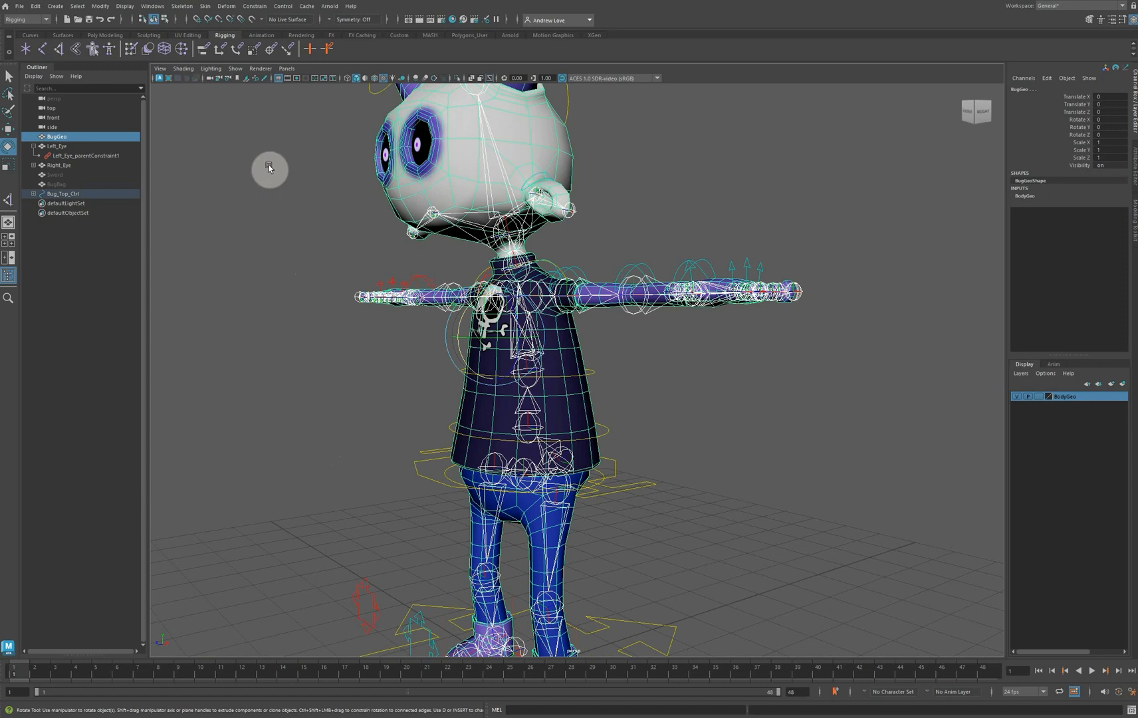
Bind BugGeo to the joint hierarchy using closest distance, weight blended skinning and max influences 3, and close the bind options
click(204, 6)
click(329, 33)
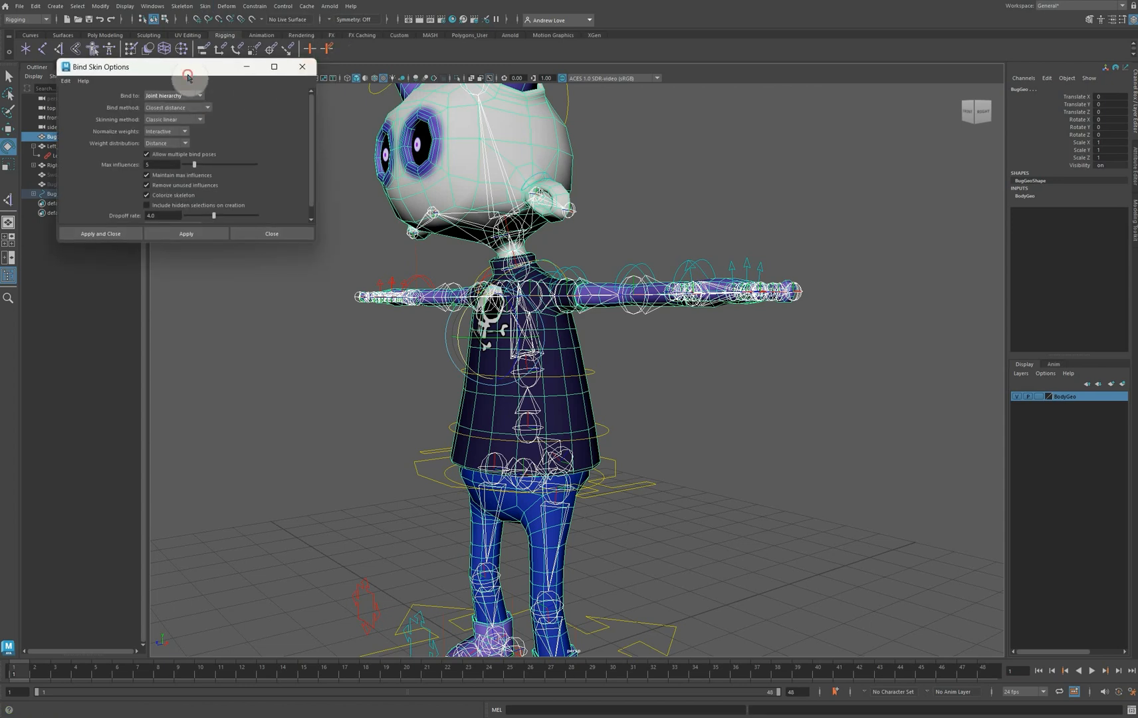
drag(188, 77, 199, 77)
click(208, 96)
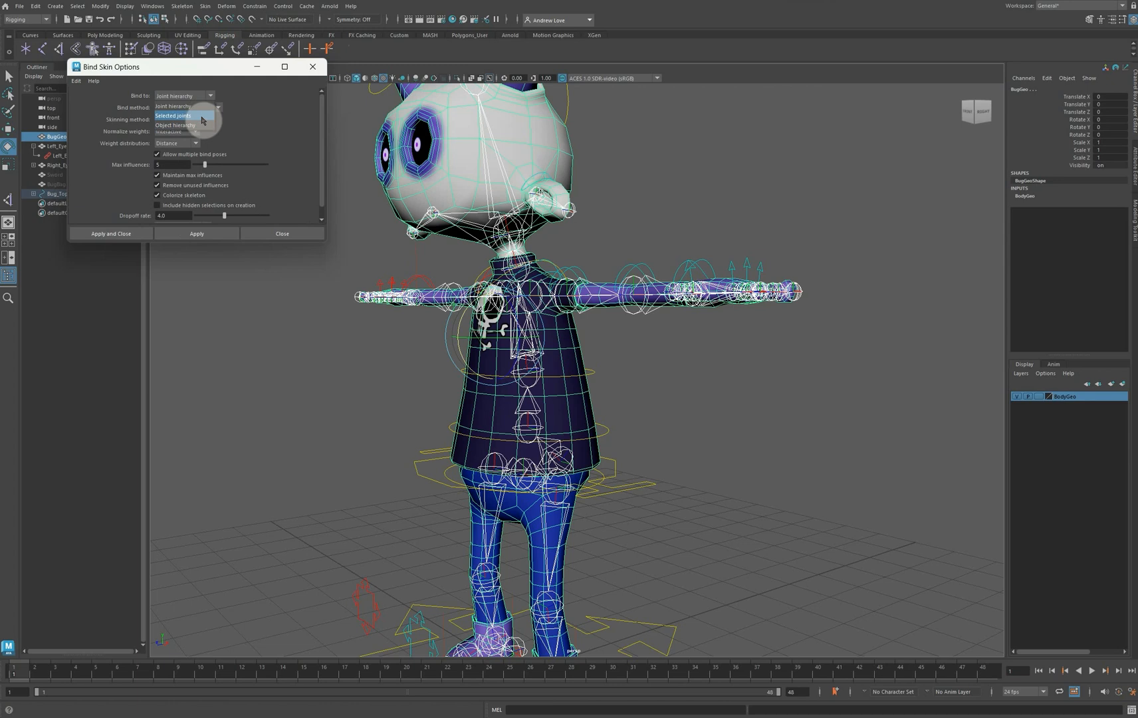
click(196, 107)
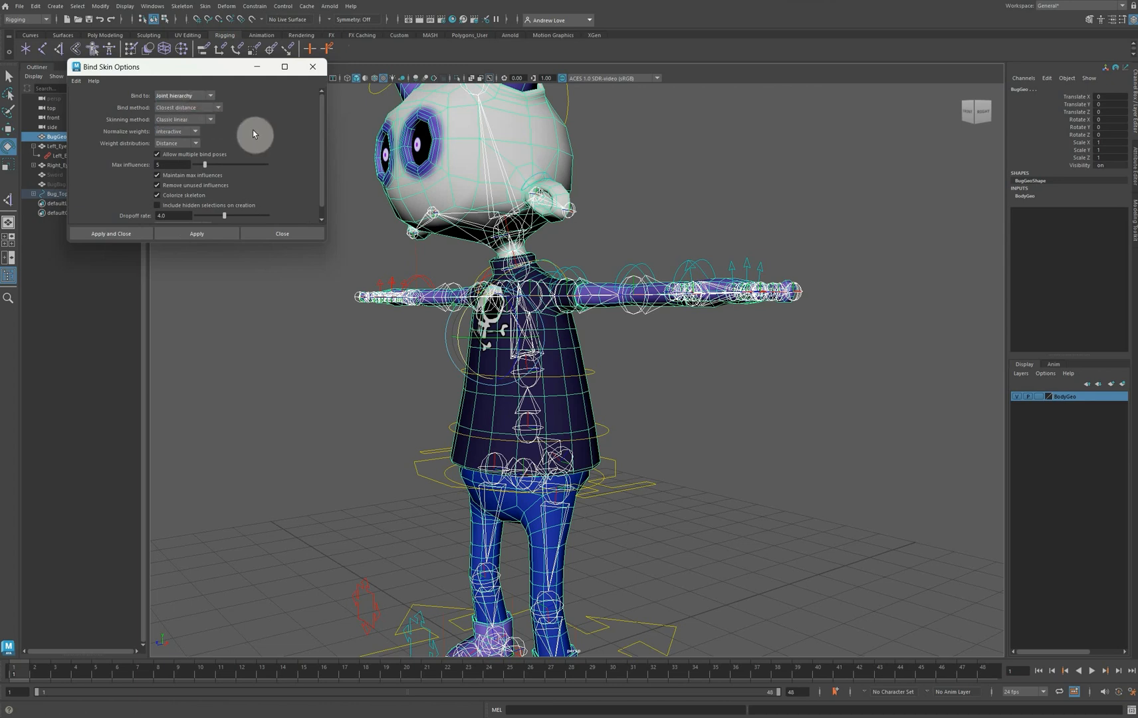
click(210, 120)
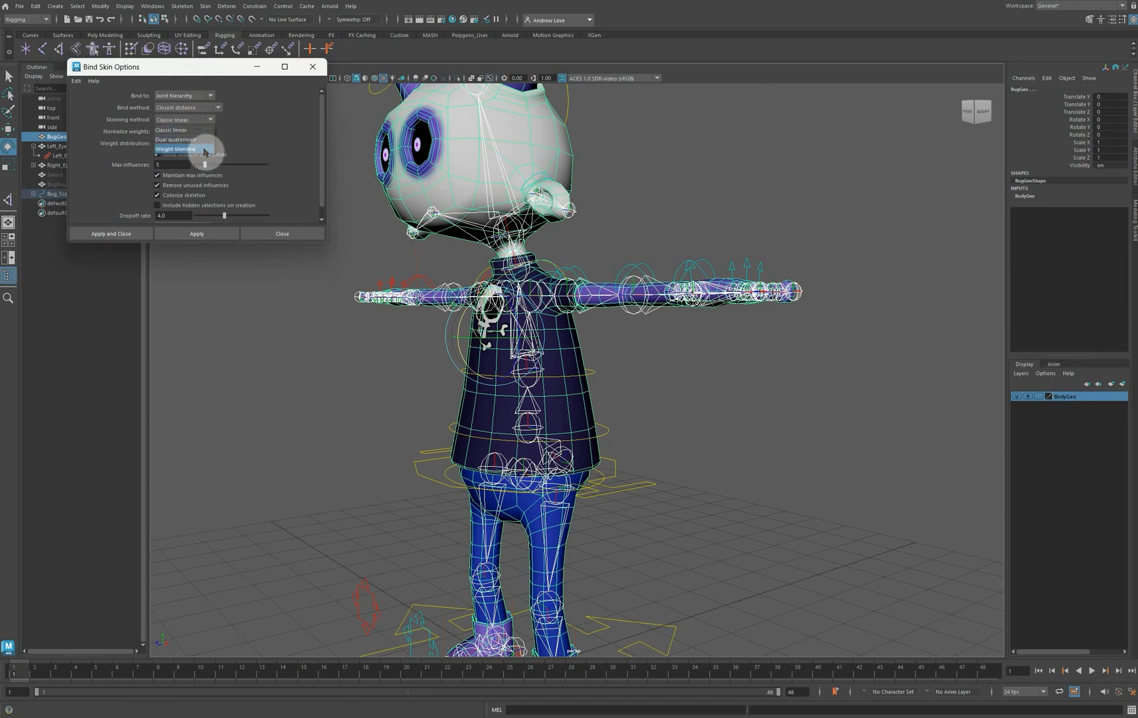
click(204, 149)
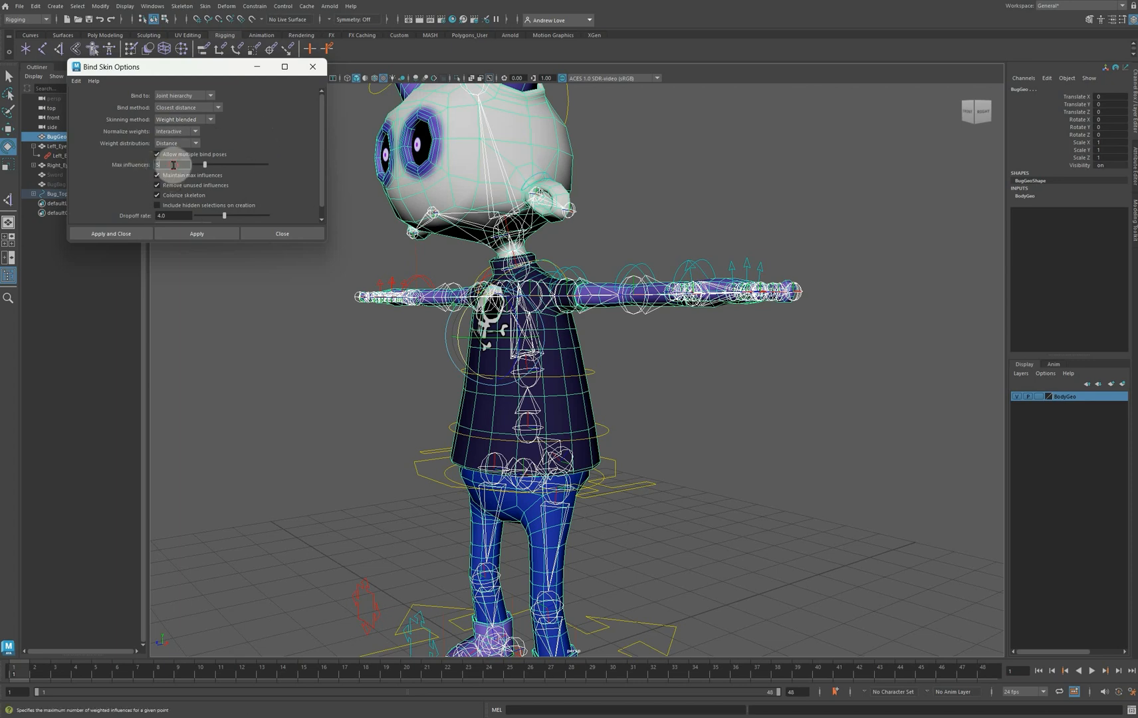
drag(173, 165, 138, 166)
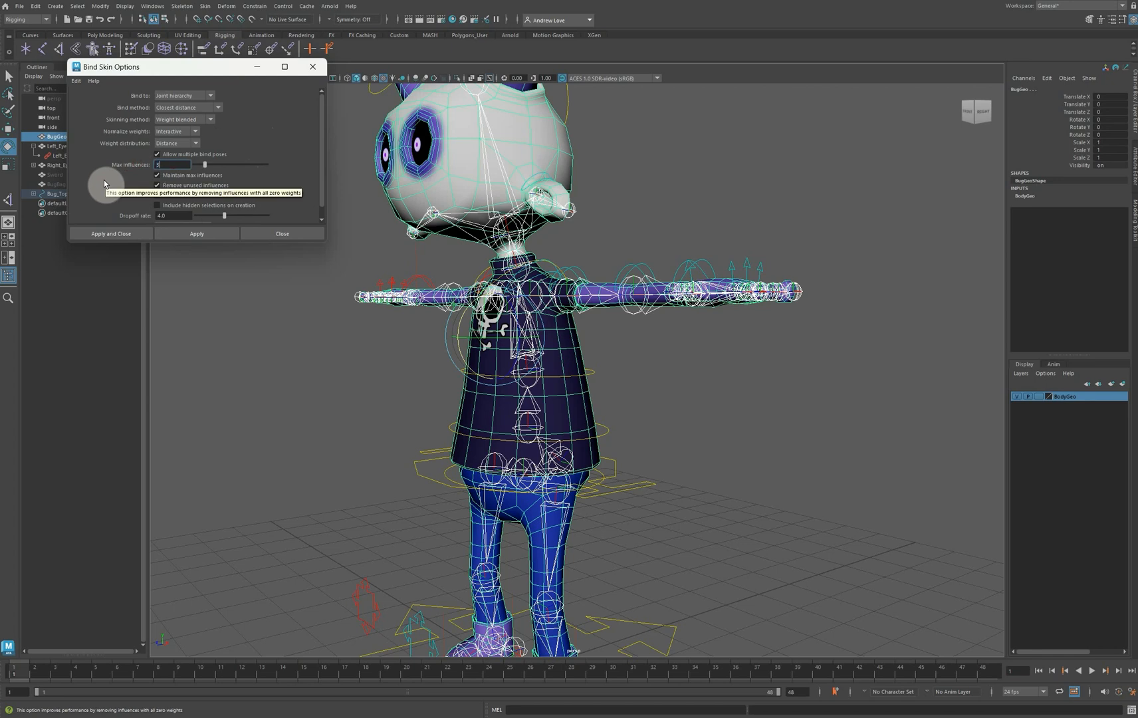
text(3)
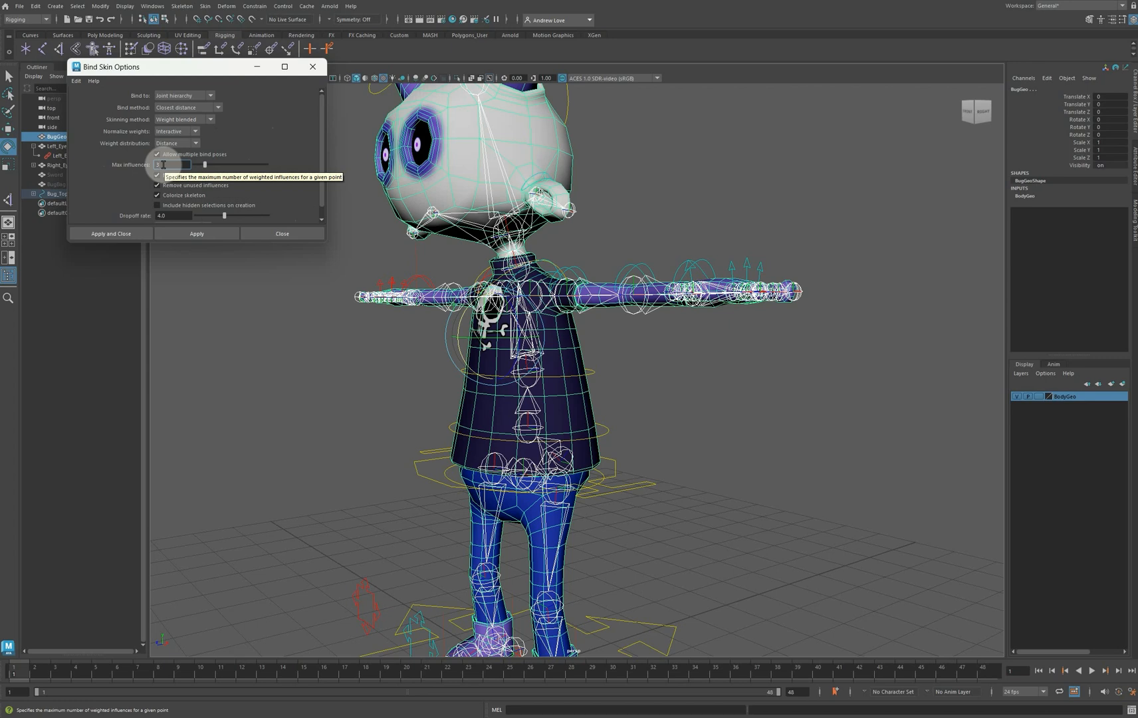
click(201, 236)
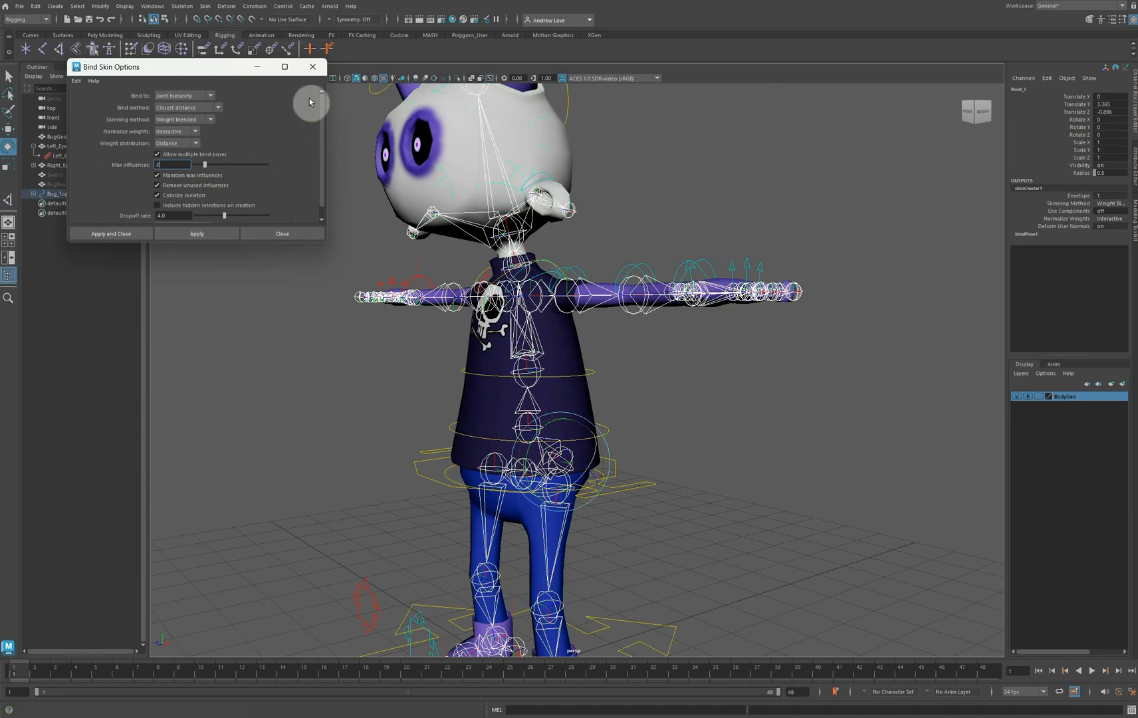
click(311, 67)
Rotate the left shoulder control about -16.7 degrees in Z to lower the arm and test the skin bind
scroll(313, 300, down, 3)
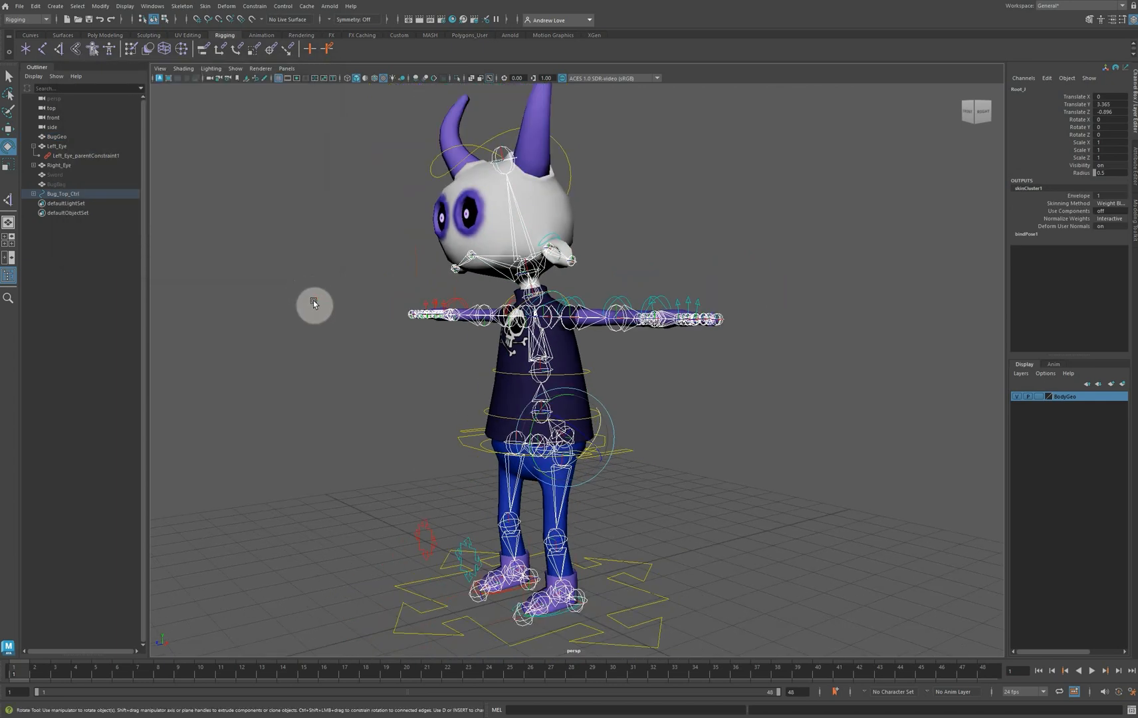
alt+drag(335, 378, 355, 378)
scroll(355, 377, up, 3)
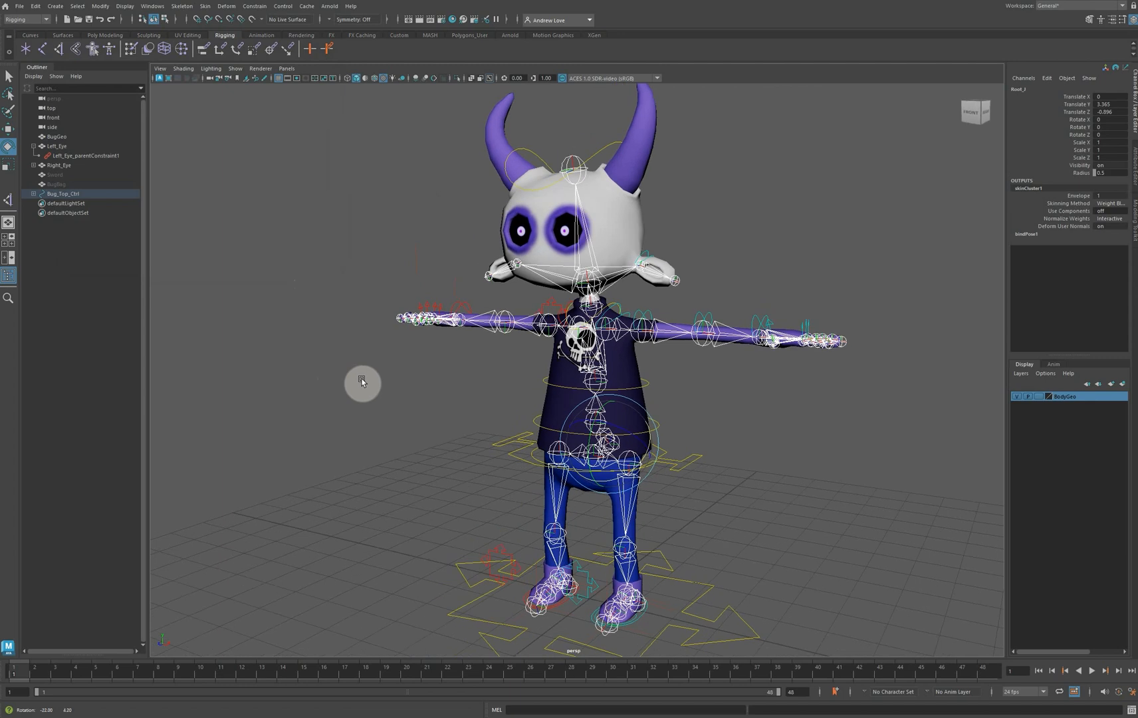
scroll(356, 379, up, 2)
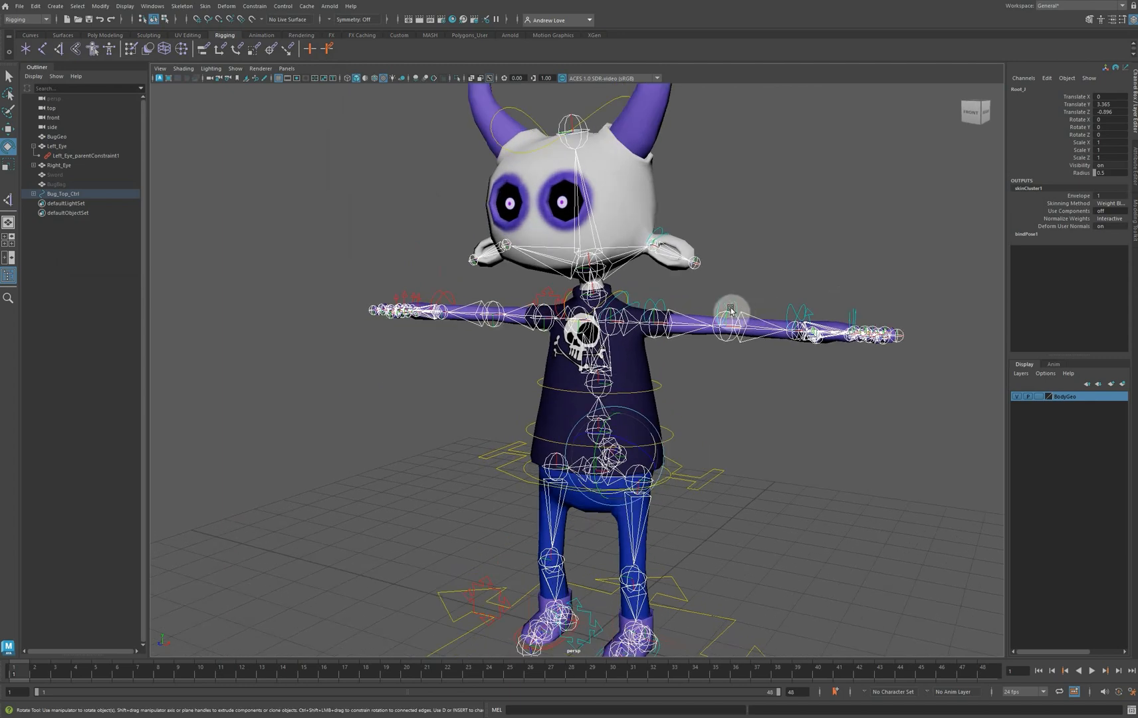
click(664, 303)
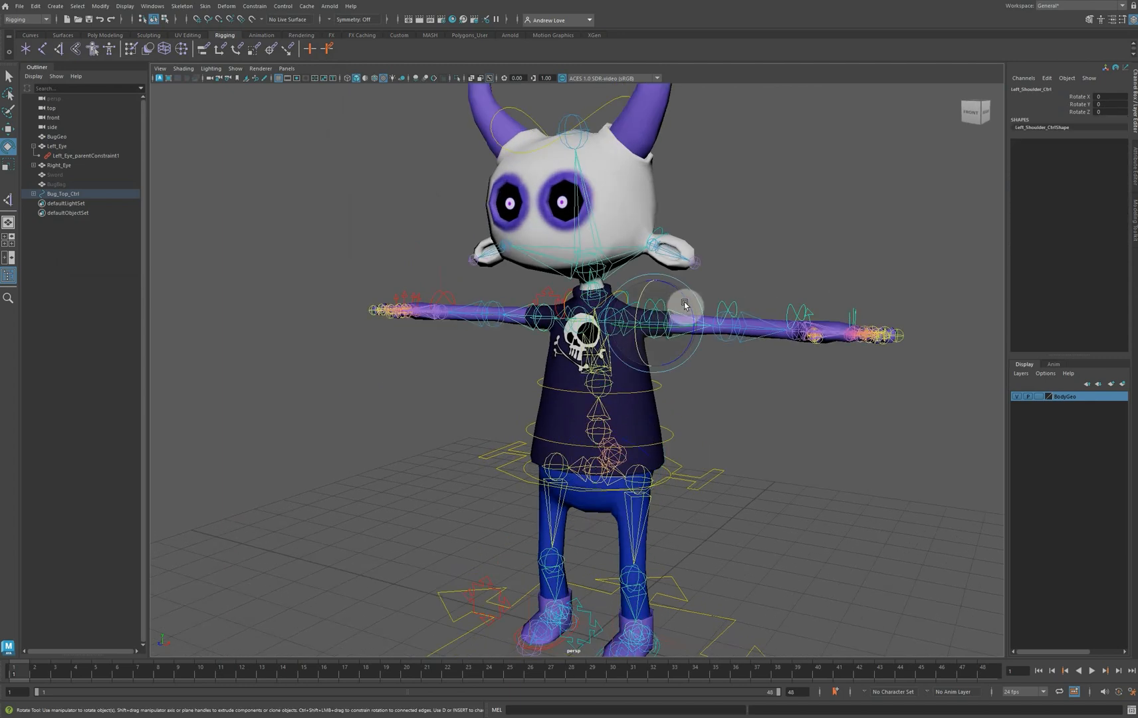
mouse_move(685, 304)
mouse_down()
mouse_move(678, 342)
mouse_move(679, 312)
mouse_up()
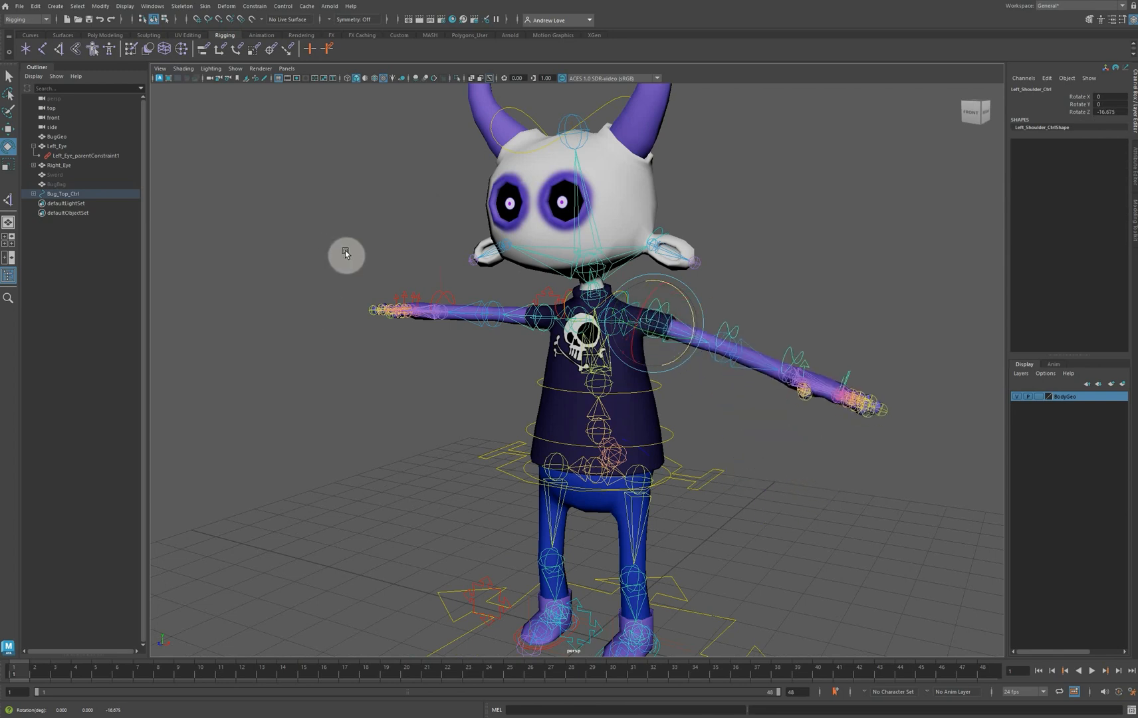
Hide joints, locators and IK handles in the perspective viewport
click(236, 69)
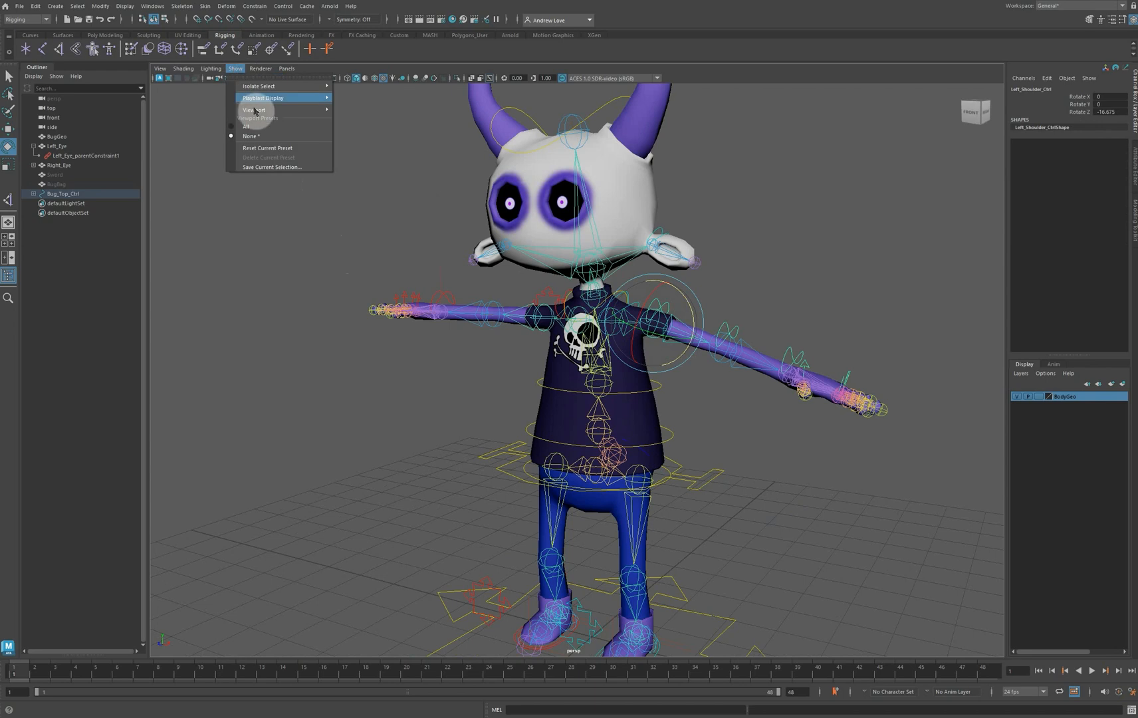
mouse_move(280, 114)
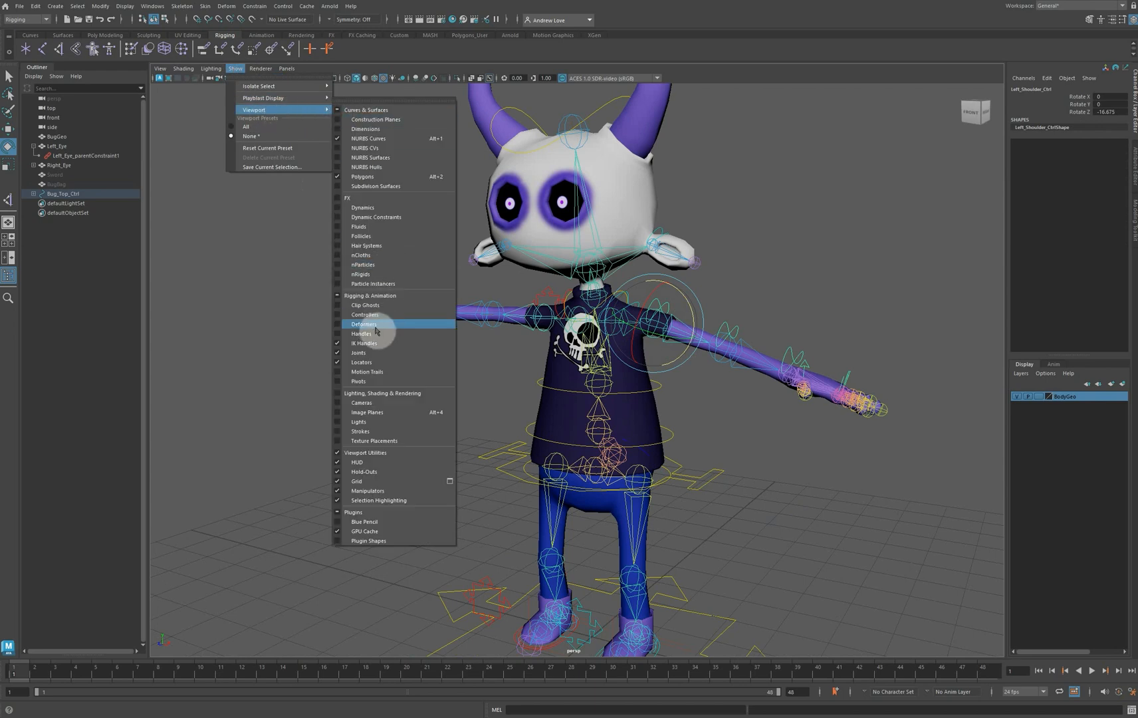
click(371, 353)
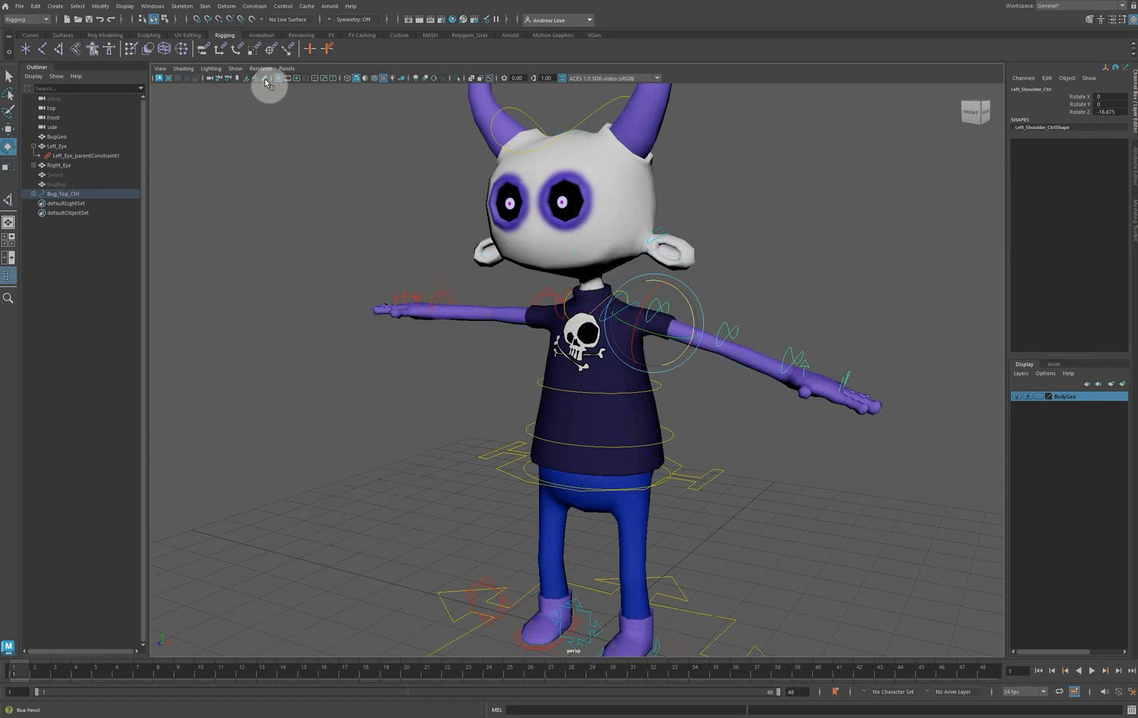
click(236, 69)
mouse_move(275, 111)
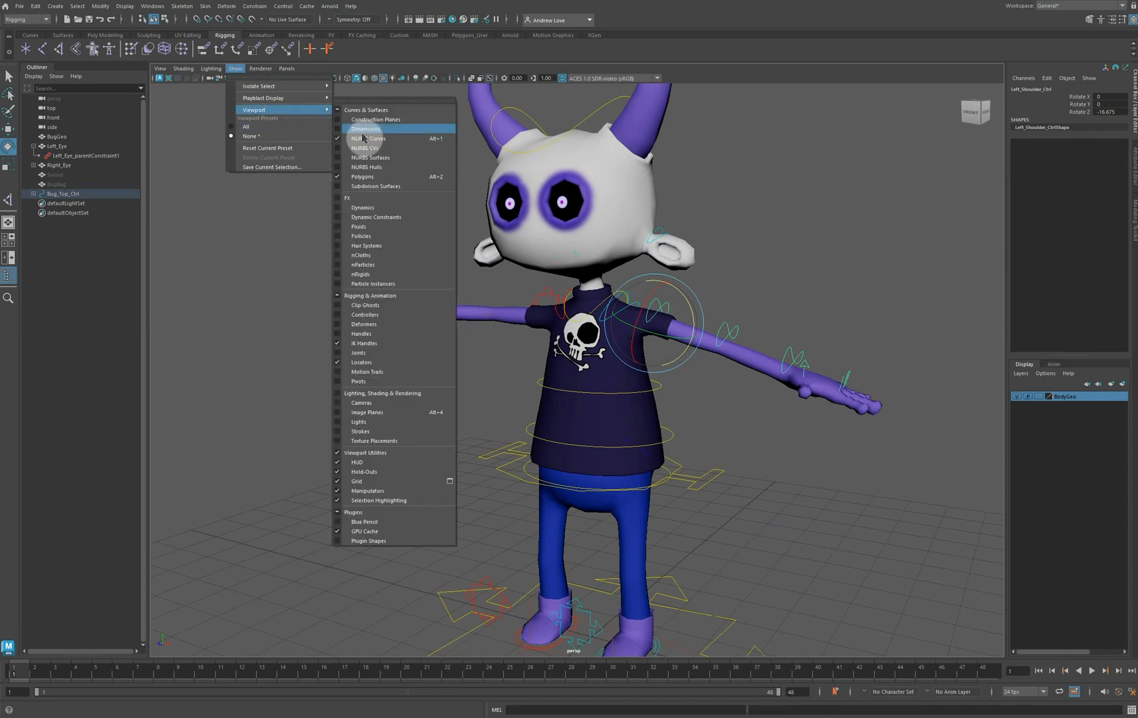
click(363, 362)
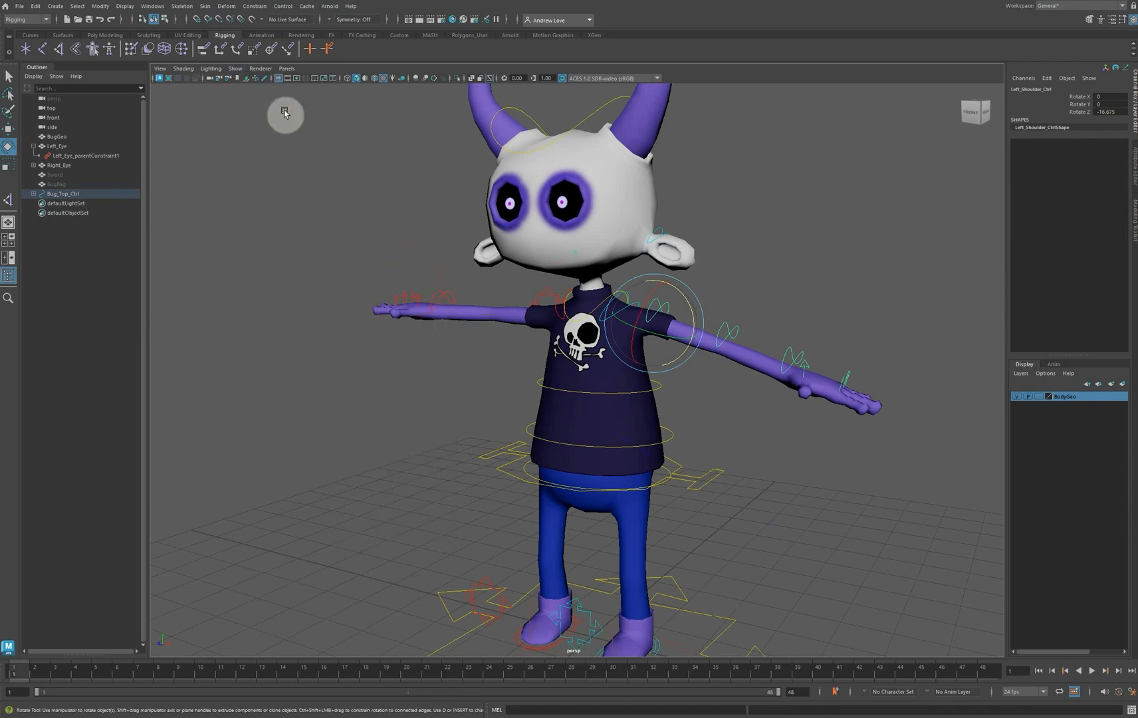
click(260, 69)
mouse_move(236, 68)
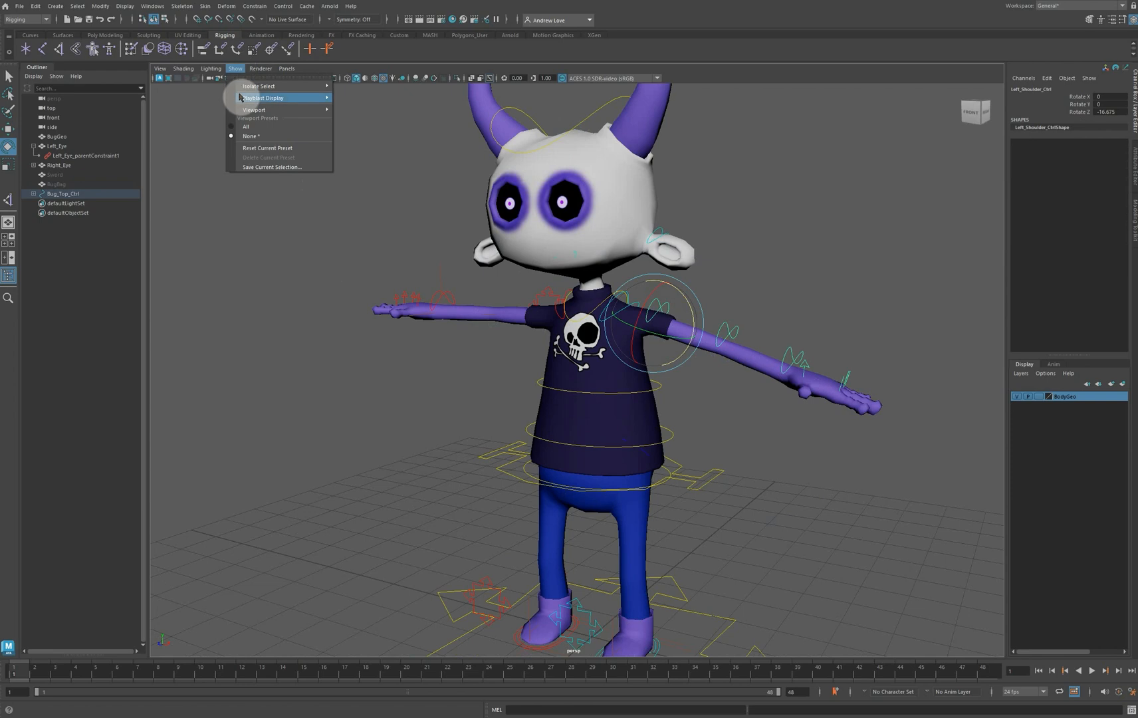
mouse_move(254, 110)
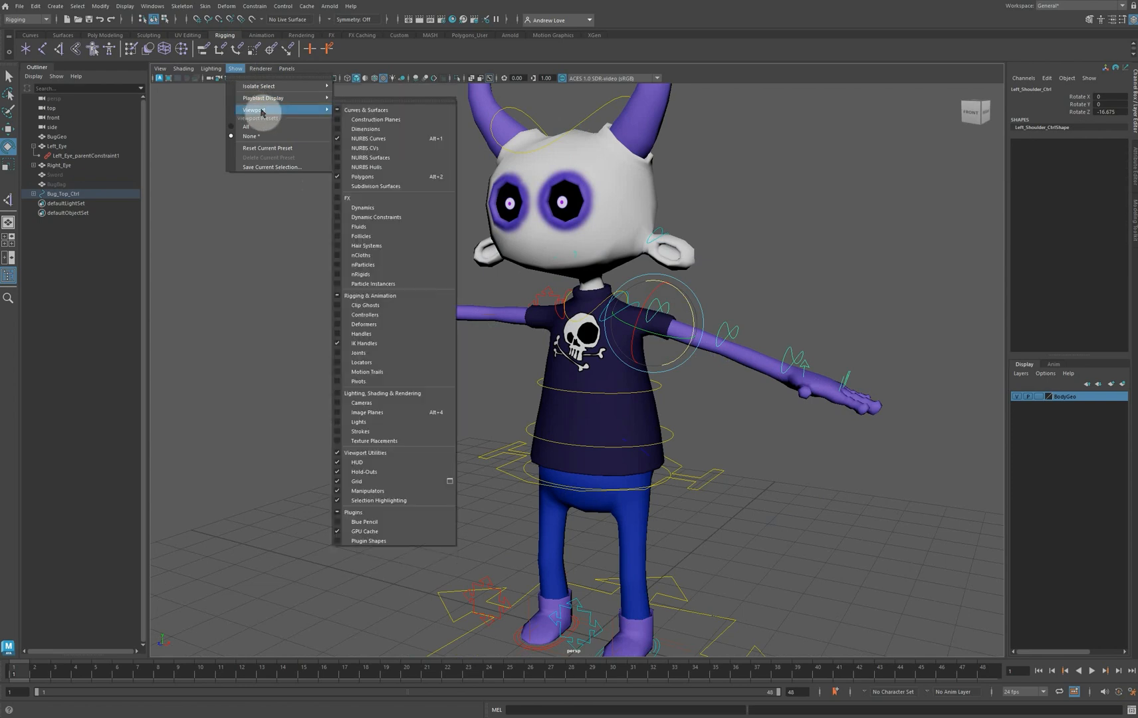
click(377, 342)
click(377, 341)
Set the BodyGeo display layer to reference mode so its mesh cannot be selected, and clear the selection
click(735, 333)
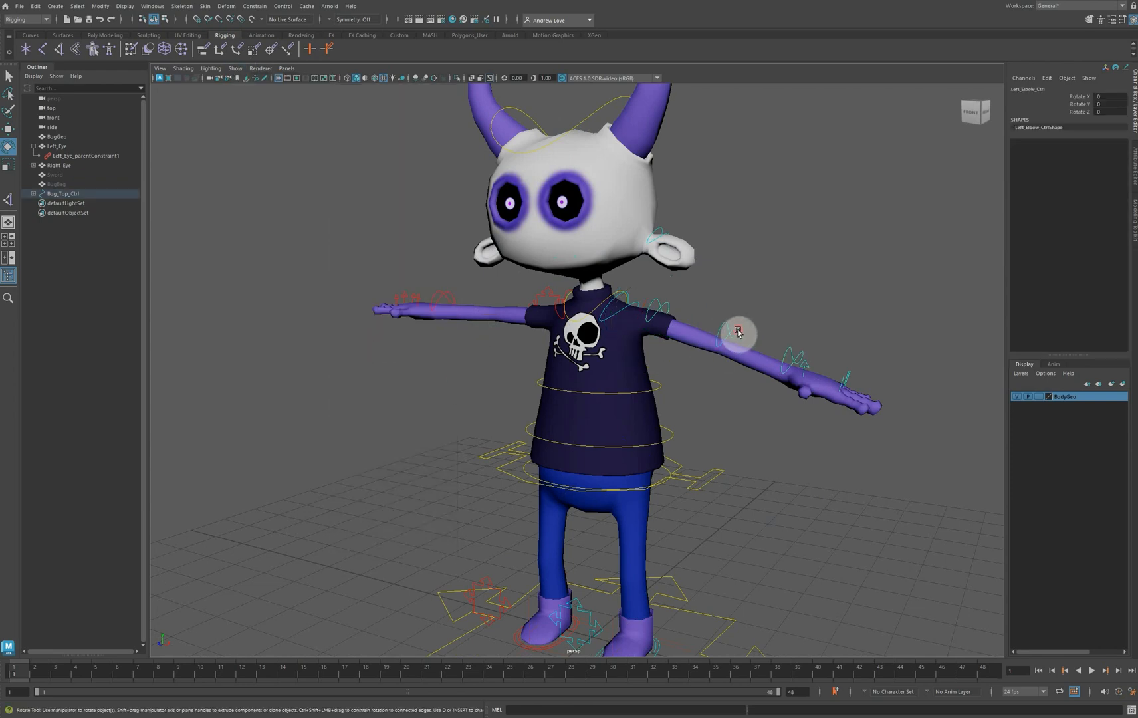
click(1039, 397)
click(1040, 397)
click(883, 431)
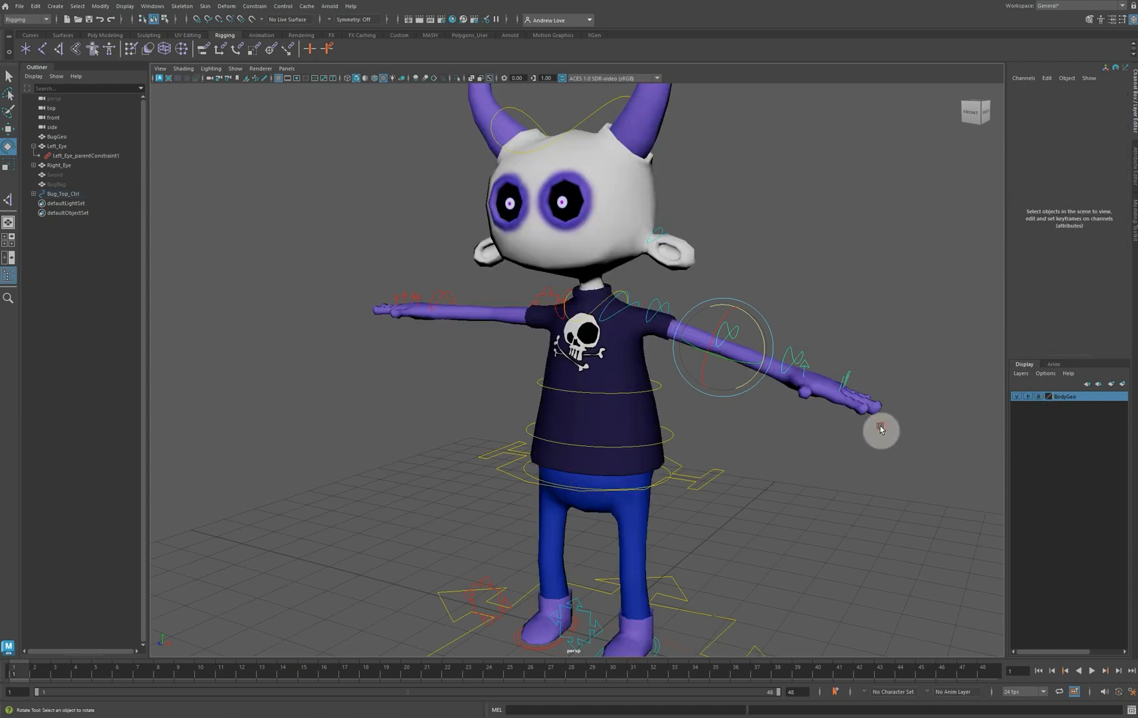
Test the deformation by bending the left hand upward at the wrist control and rotating Spine_1_Ctrl to about 2.2, 0.4, 6.6 degrees
click(802, 357)
drag(820, 355, 819, 392)
click(623, 431)
drag(625, 432, 672, 436)
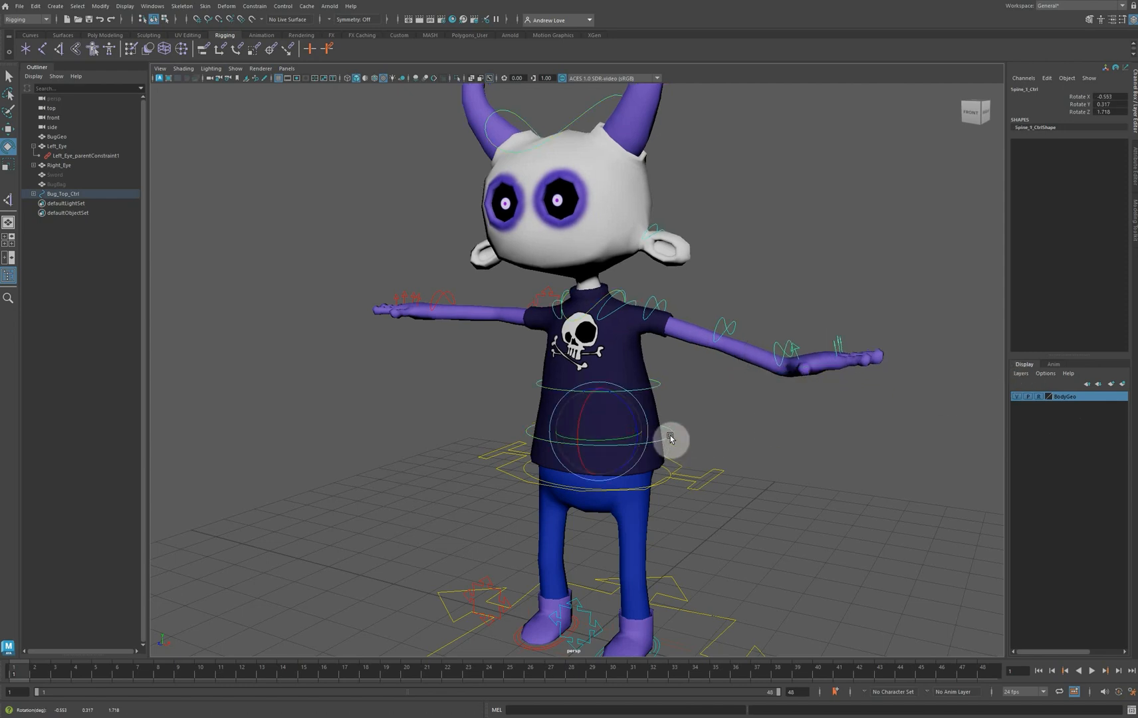
click(750, 421)
click(624, 425)
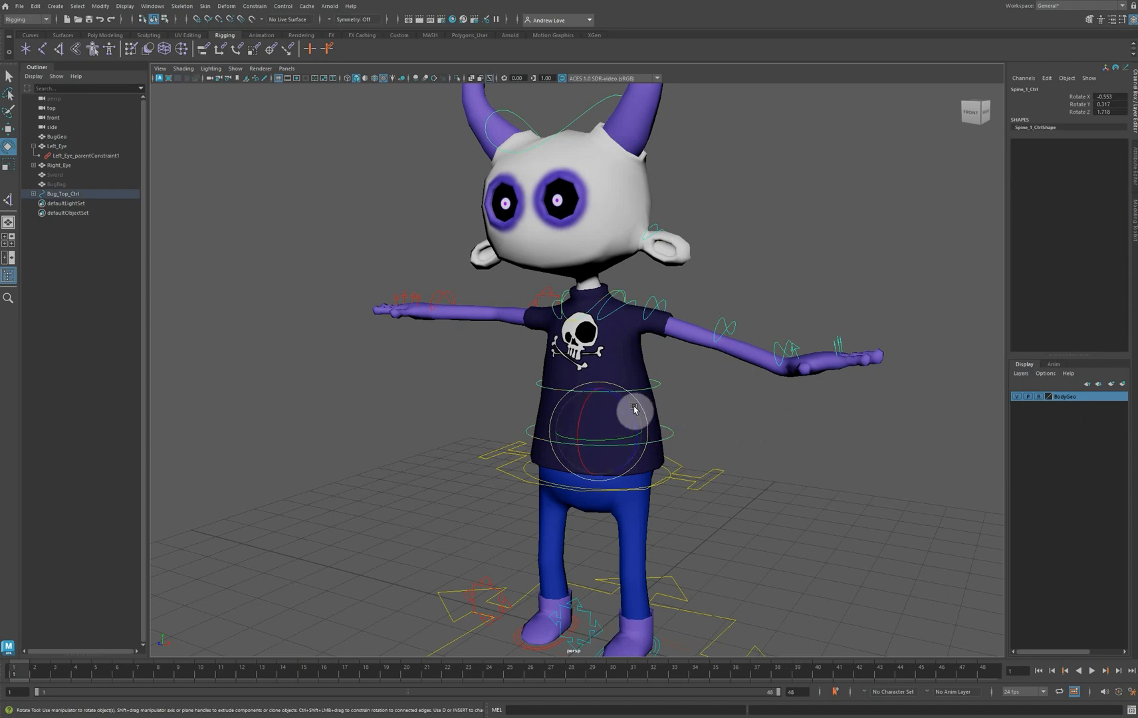
drag(635, 411, 507, 372)
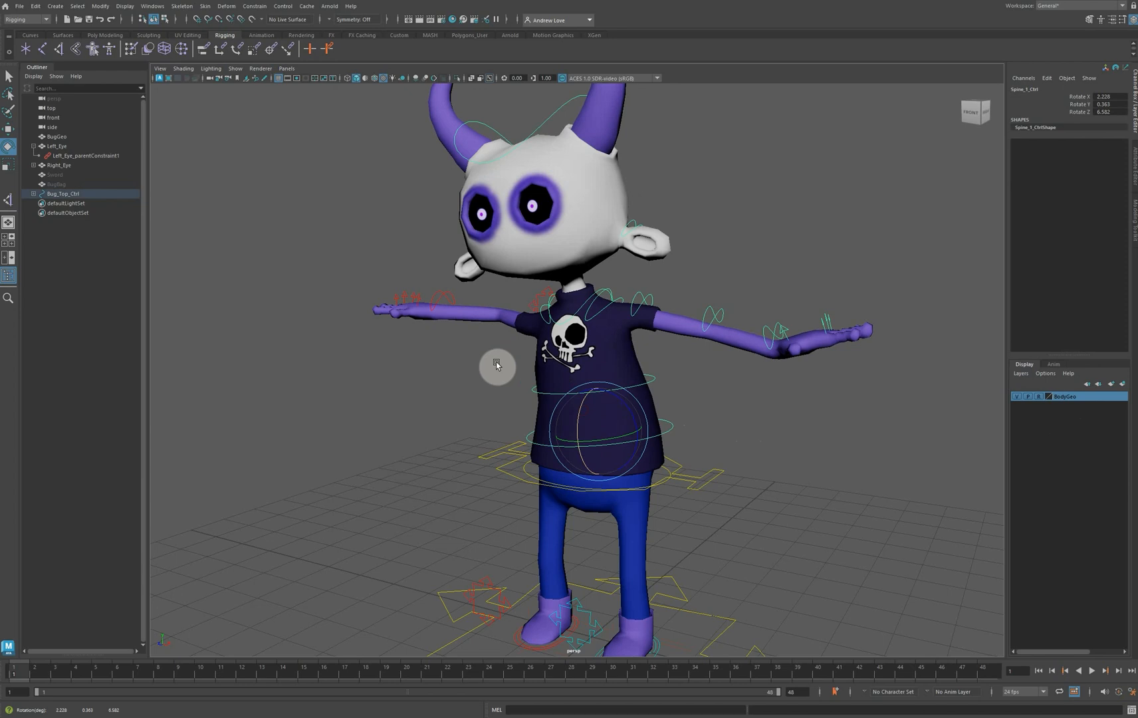
Undo the spine, wrist, layer mode and left shoulder changes to restore the original T-pose
key(ctrl+z)
key(ctrl+z)
key(ctrl+z)
key(ctrl+z)
key(ctrl+z)
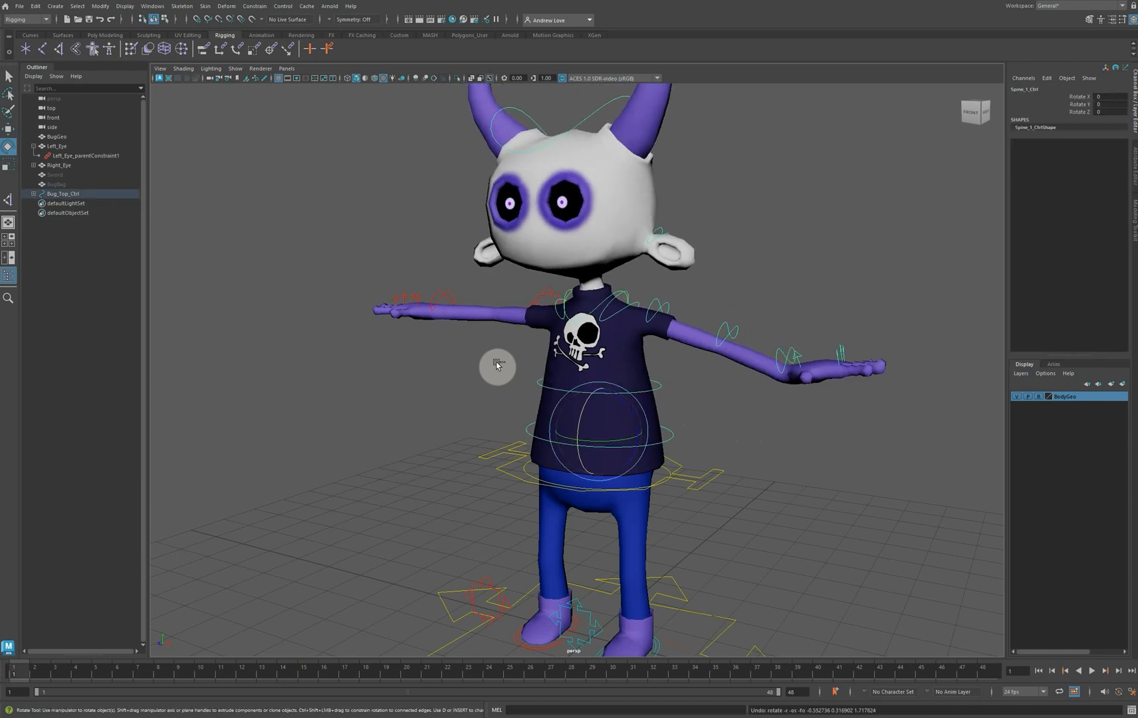
key(ctrl+z)
key(ctrl+z)
key(ctrl+z)
key(ctrl+z)
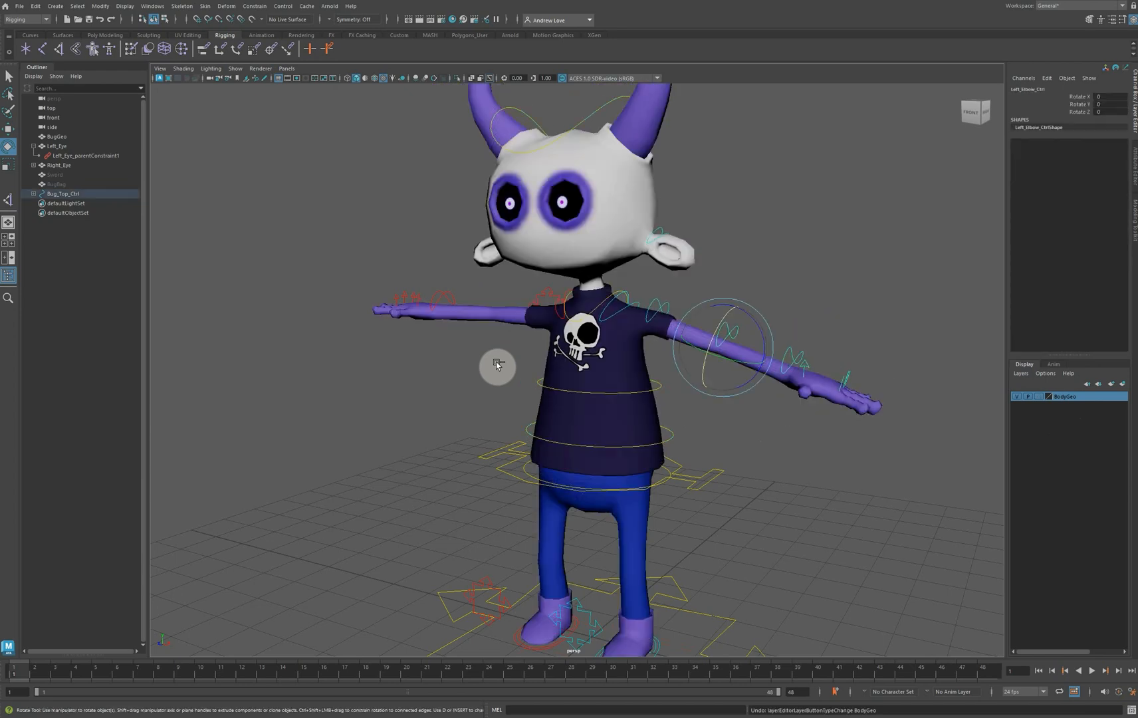
key(ctrl+z)
key(ctrl+z)
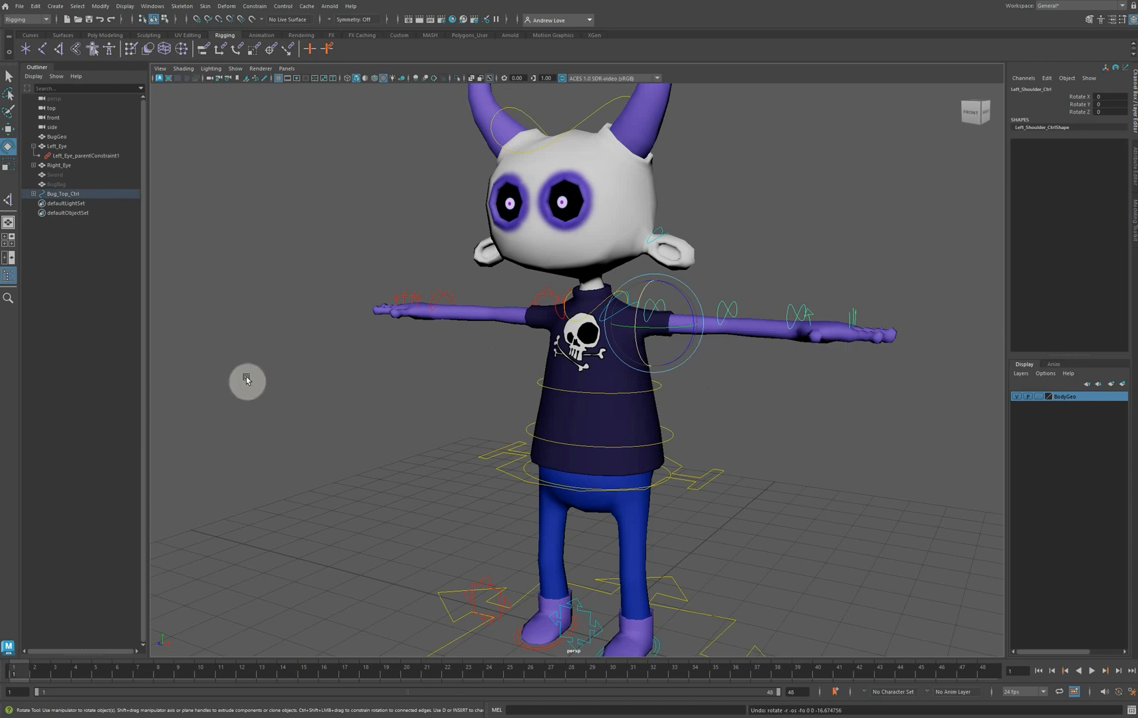
Show the joints in the viewport again and clear the selection
click(236, 69)
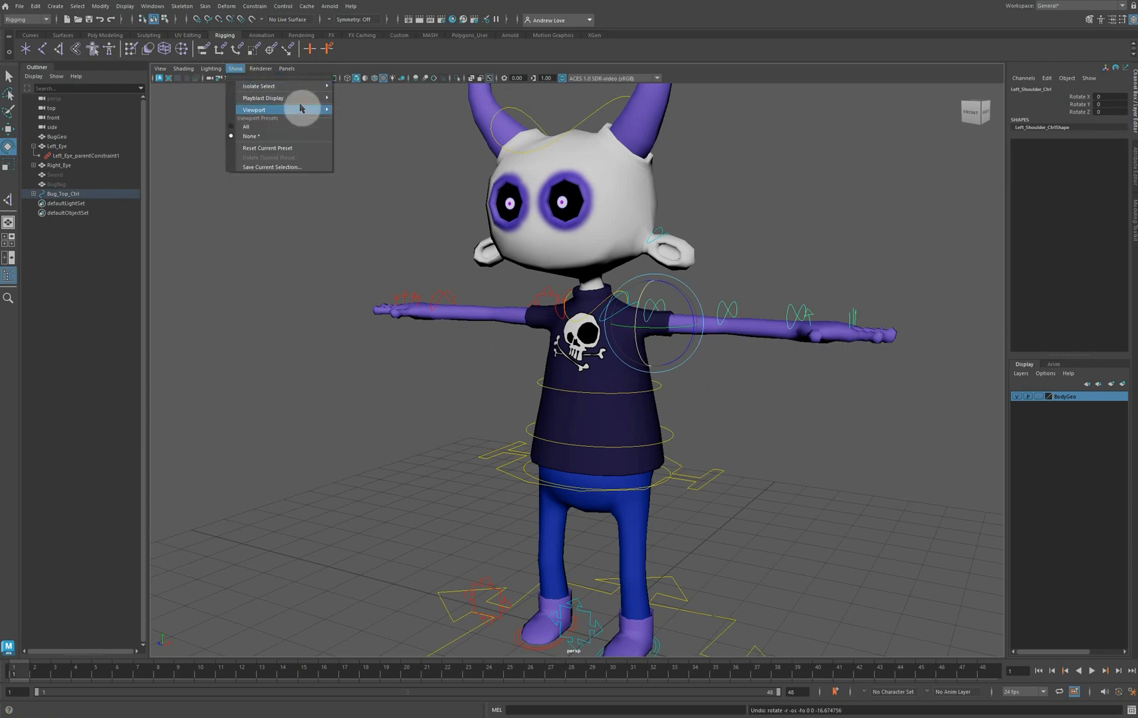
mouse_move(300, 109)
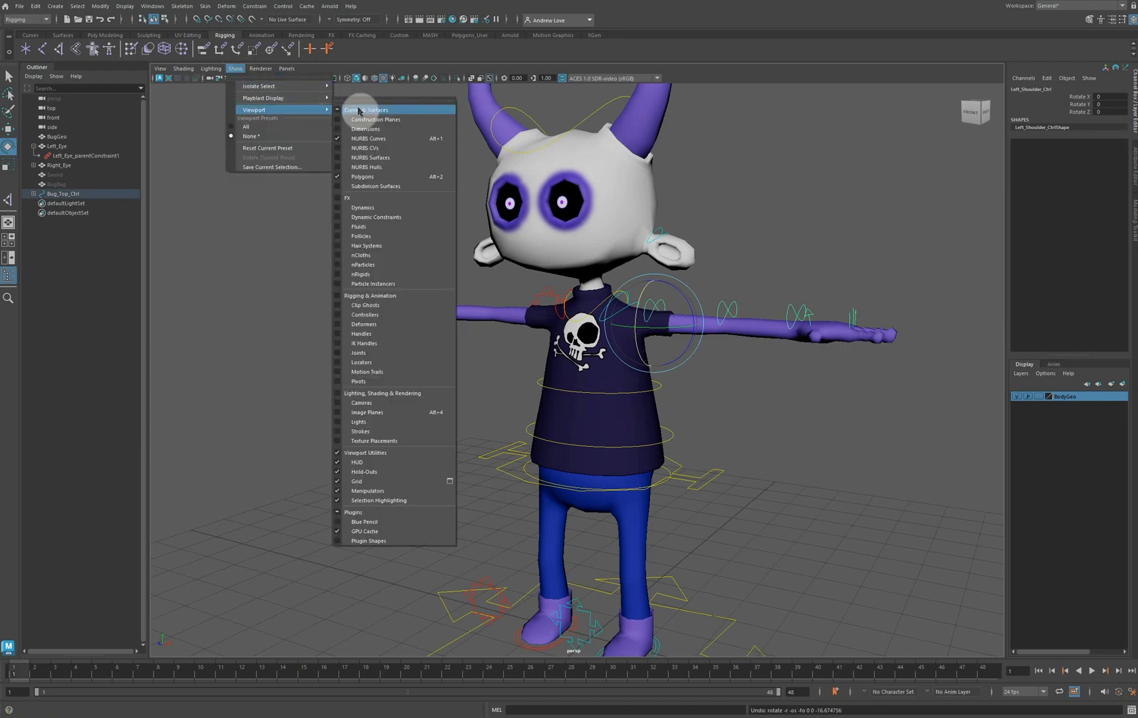
click(364, 353)
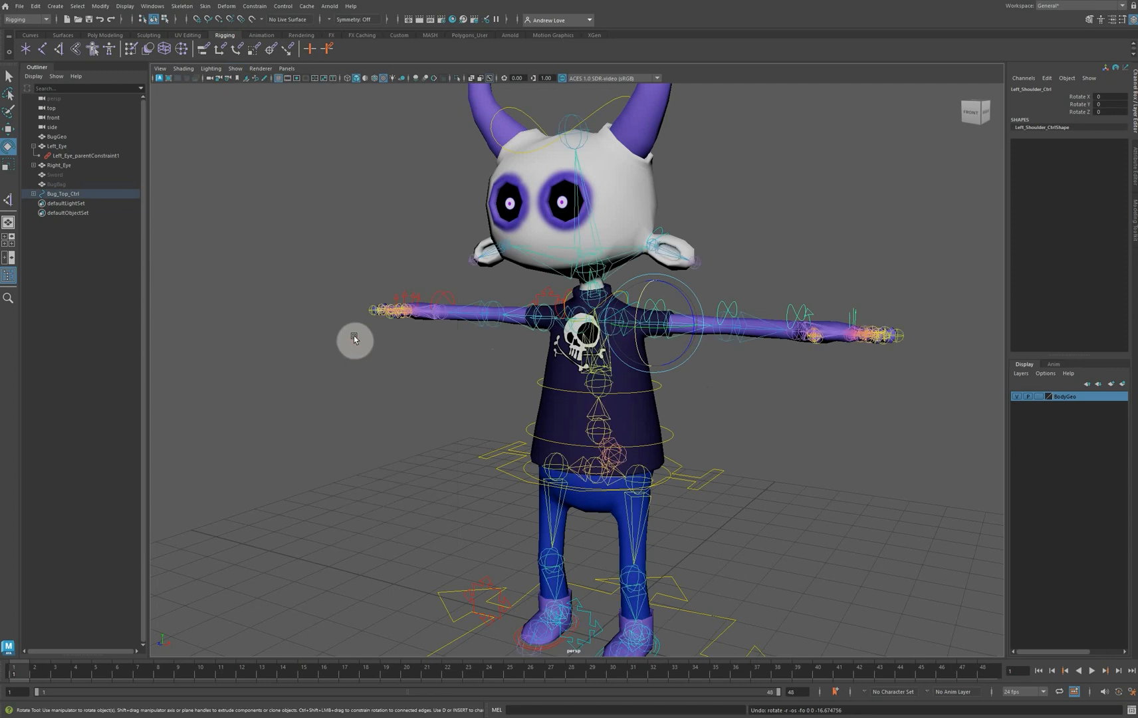
click(379, 425)
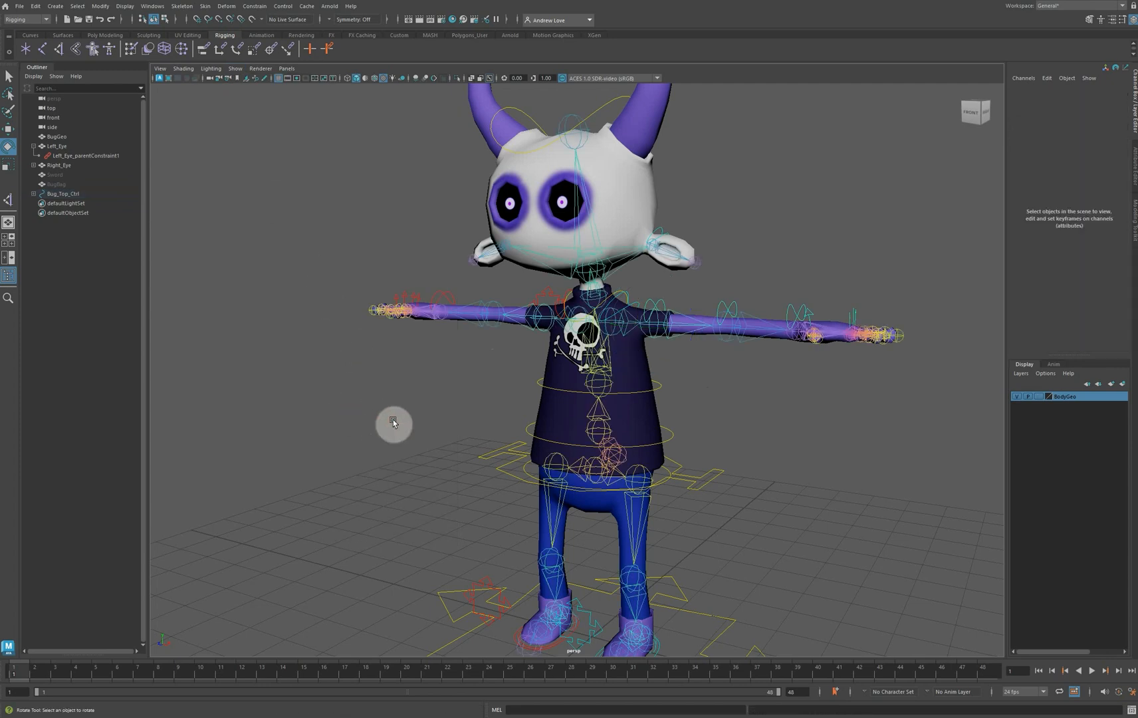
Test the leg deformation by rotating the left foot control about 22 degrees in Y, and undo the rotation
alt+drag(392, 434, 427, 407)
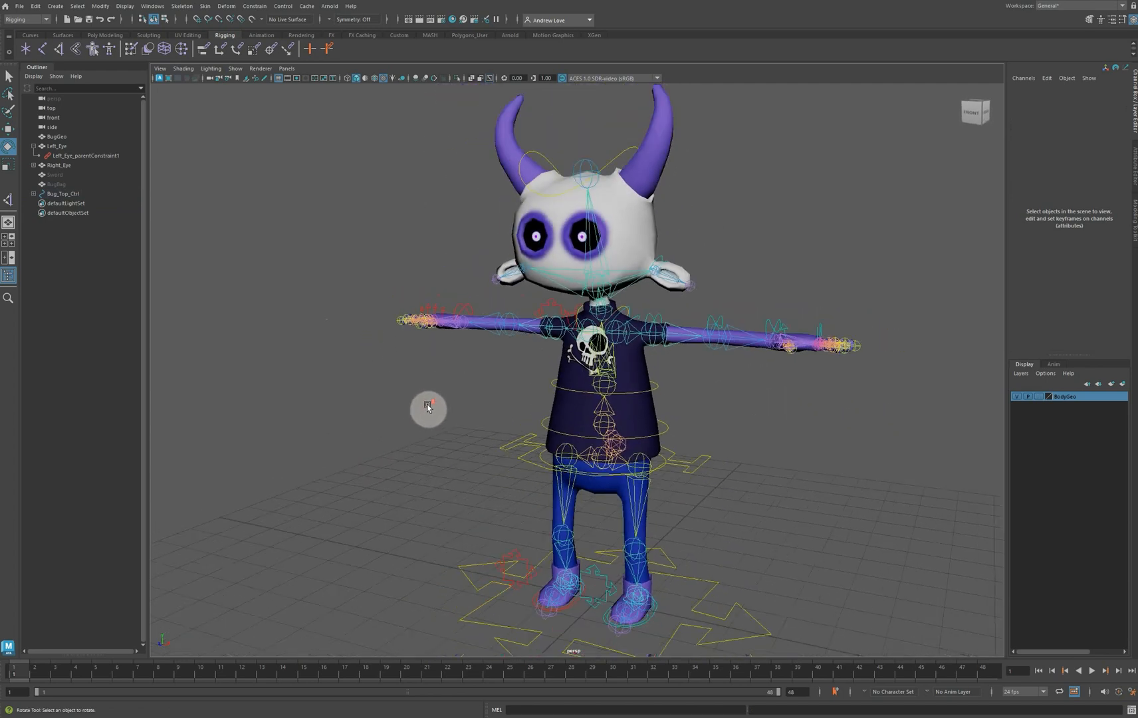
alt+middle_drag(428, 413, 411, 383)
scroll(411, 392, up, 4)
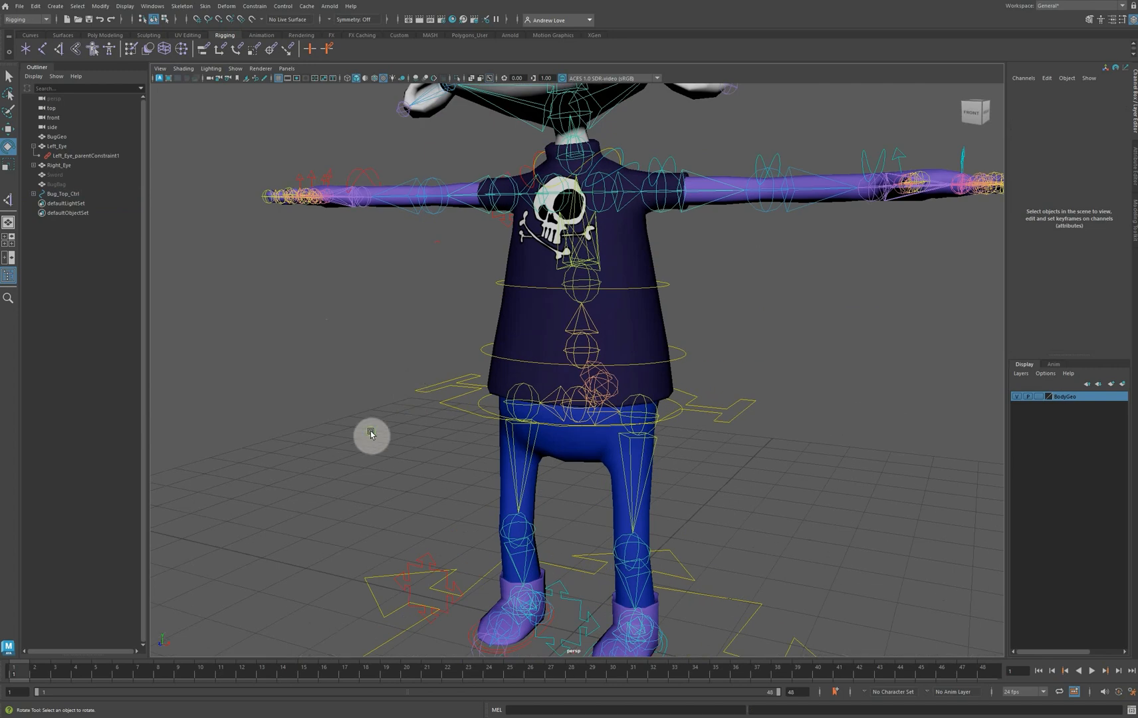
alt+middle_drag(370, 432, 315, 290)
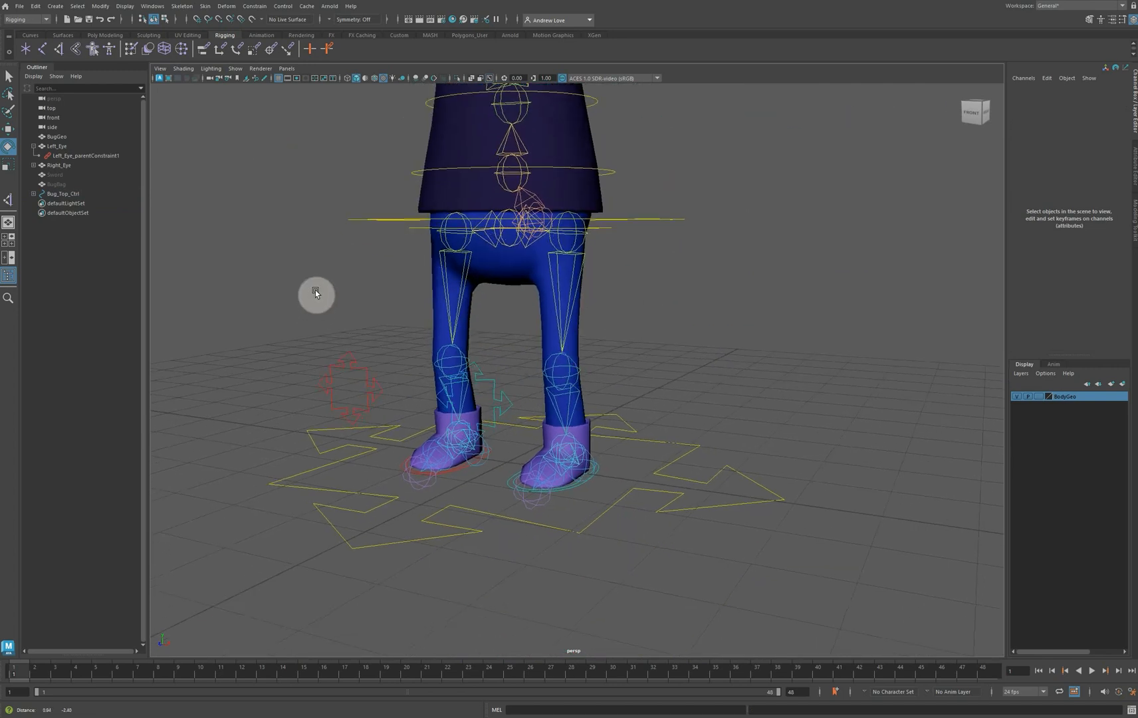
click(586, 486)
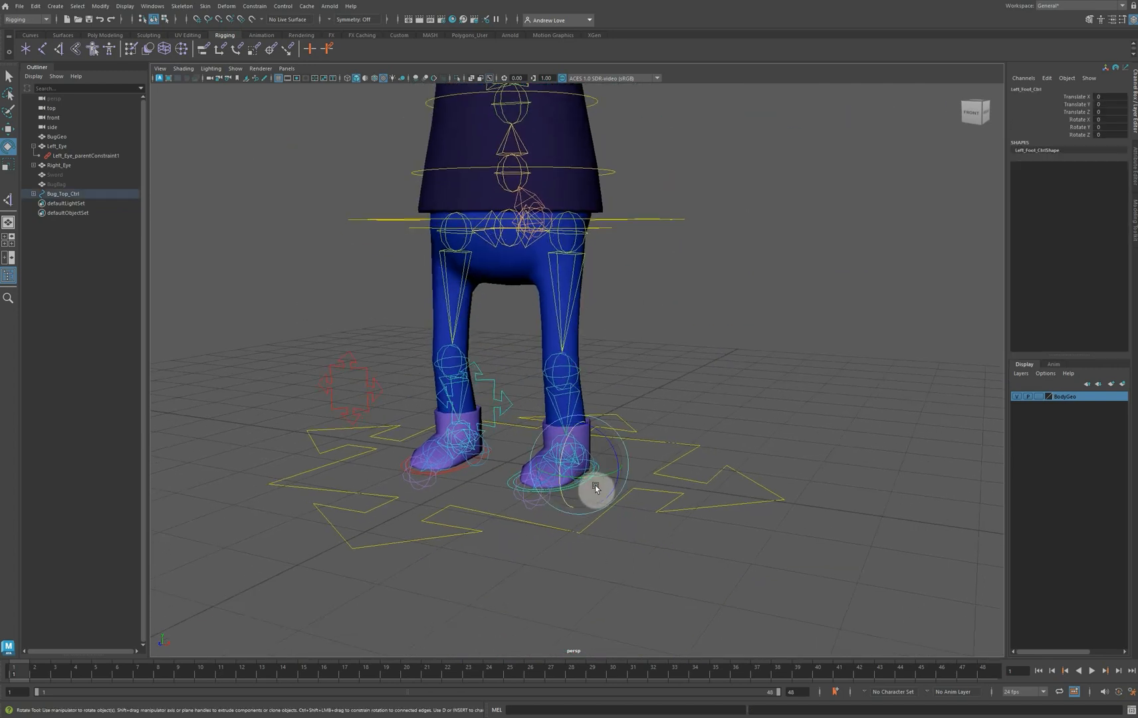
drag(594, 480, 615, 202)
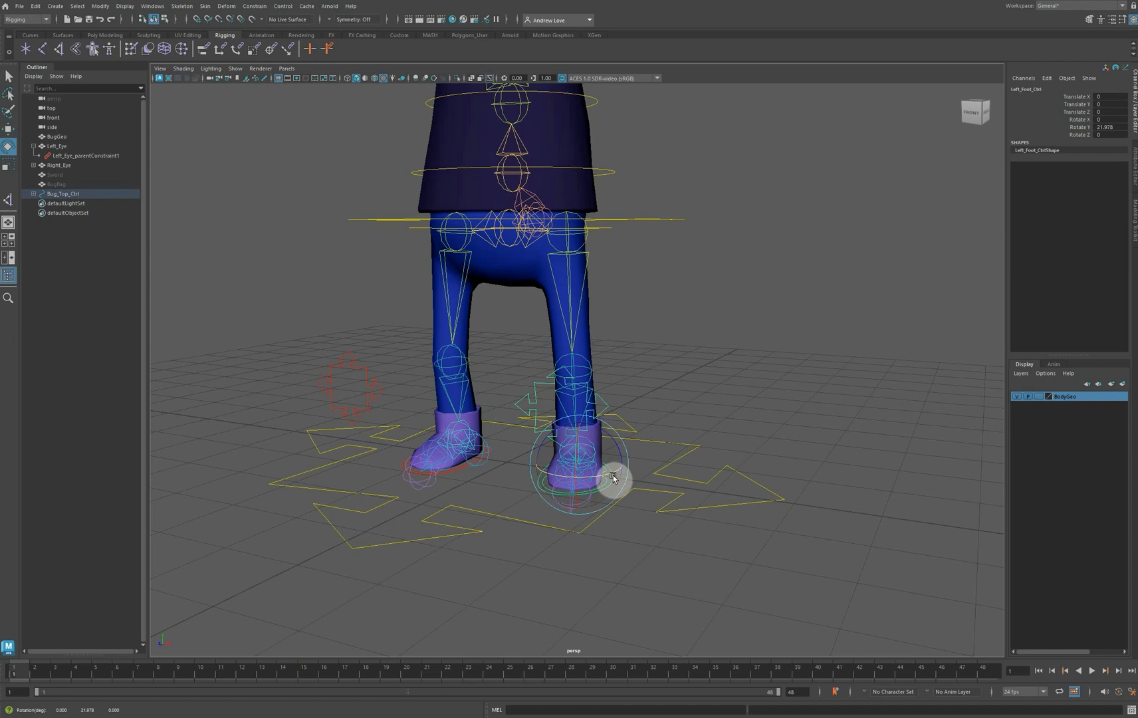
mouse_move(609, 475)
mouse_down()
mouse_move(589, 473)
mouse_move(606, 472)
mouse_up()
key(ctrl+z)
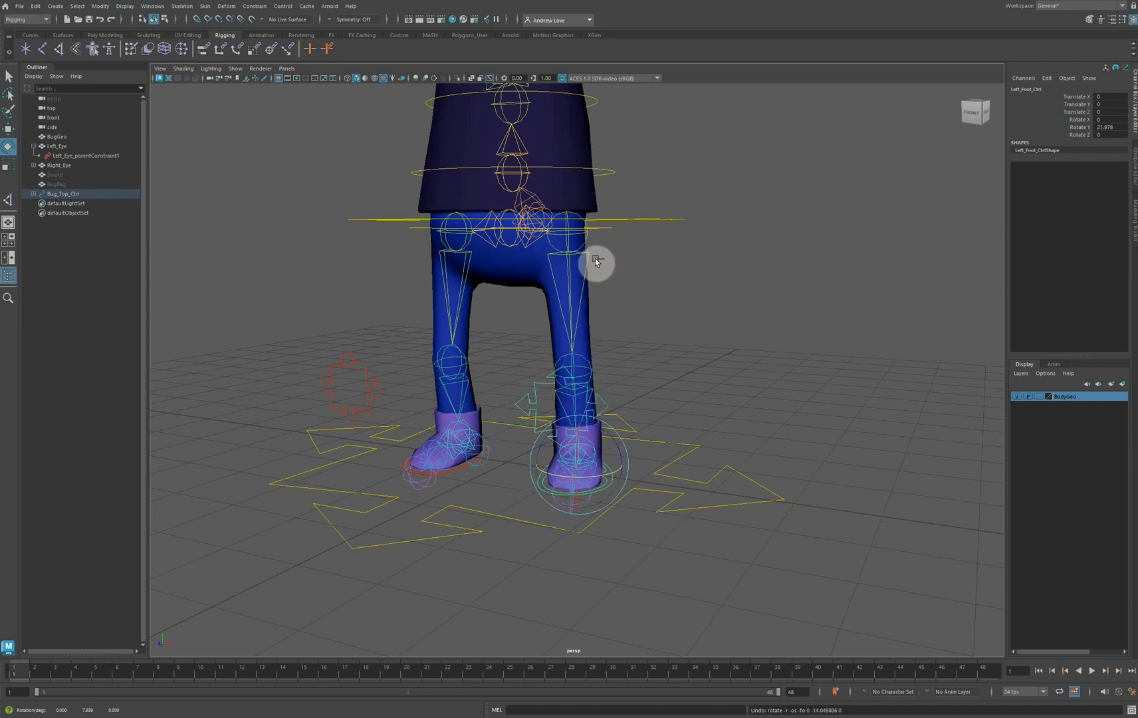
key(ctrl+z)
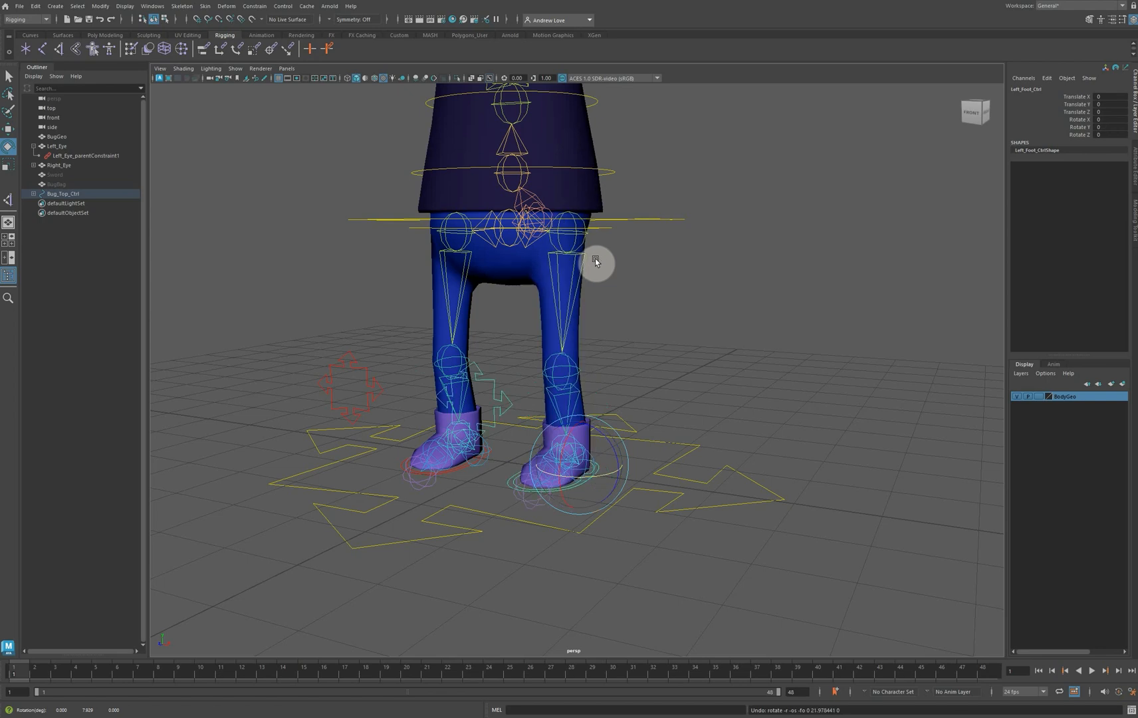
Test the shirt and arm deformation by rotating the left shoulder control about -40 degrees in Z, and undo it
scroll(602, 249, down, 3)
scroll(673, 301, down, 3)
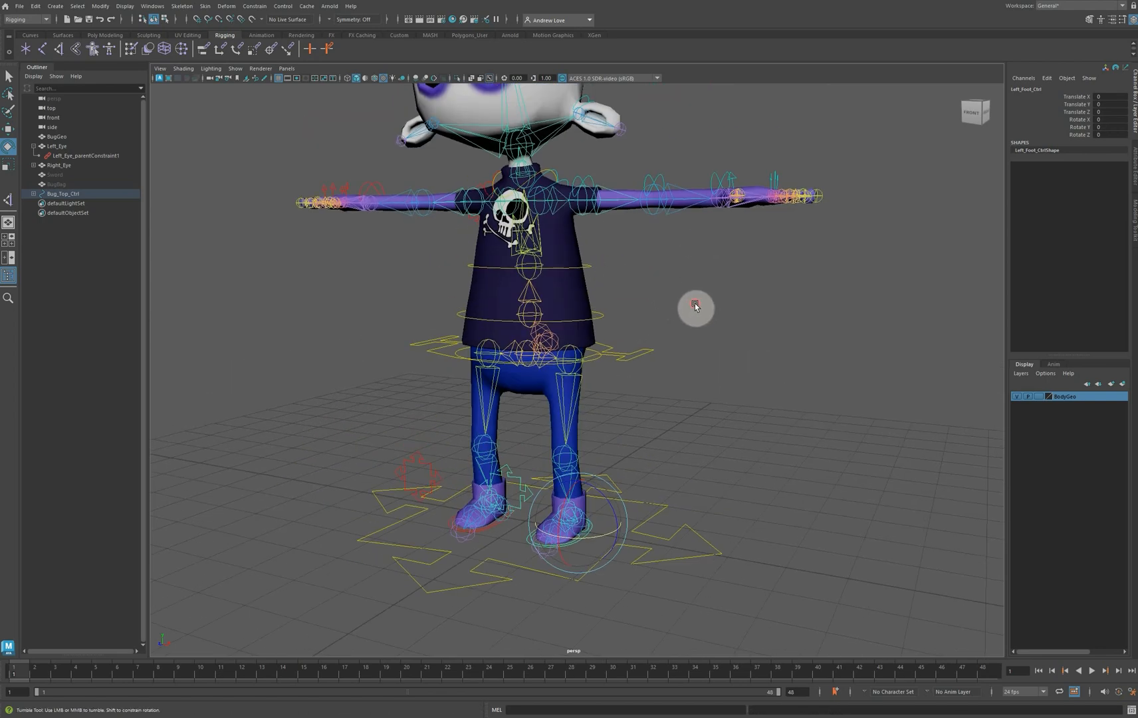
scroll(708, 310, up, 4)
scroll(700, 292, up, 5)
alt+middle_drag(698, 272, 692, 317)
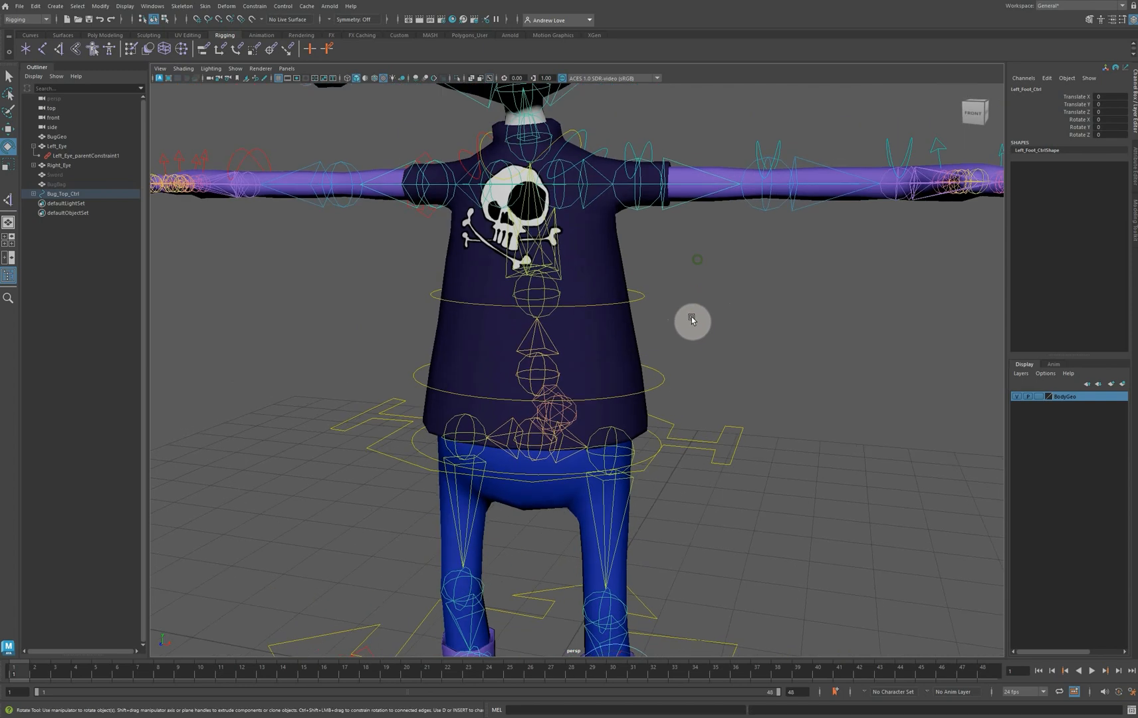
click(649, 144)
drag(668, 165, 670, 187)
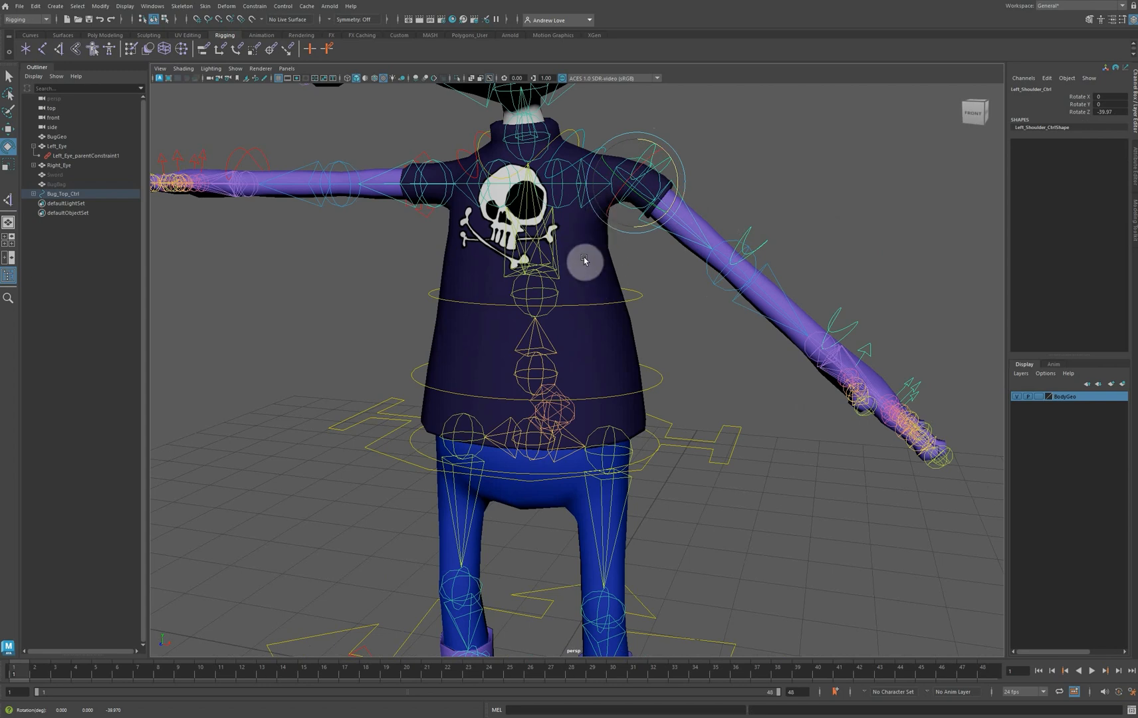
key(ctrl+z)
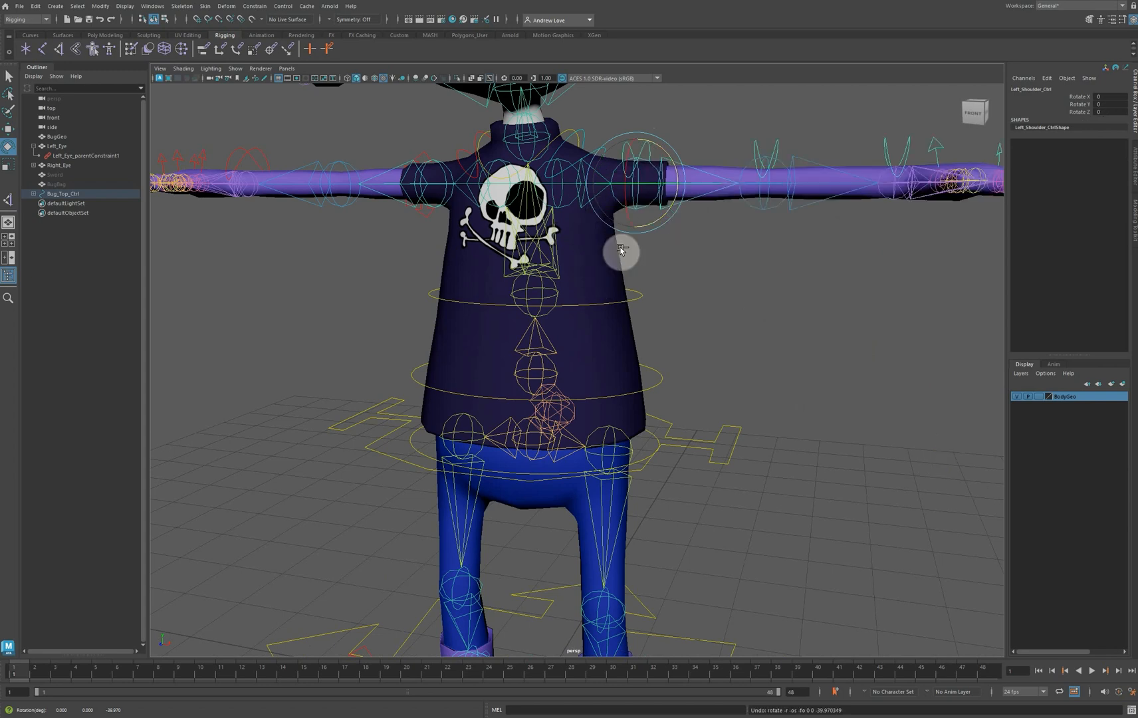
key(ctrl+z)
Test the head and neck deformation by tilting the head control about -30.3 degrees in X, and undo the rotation
scroll(655, 189, down, 5)
scroll(696, 112, down, 3)
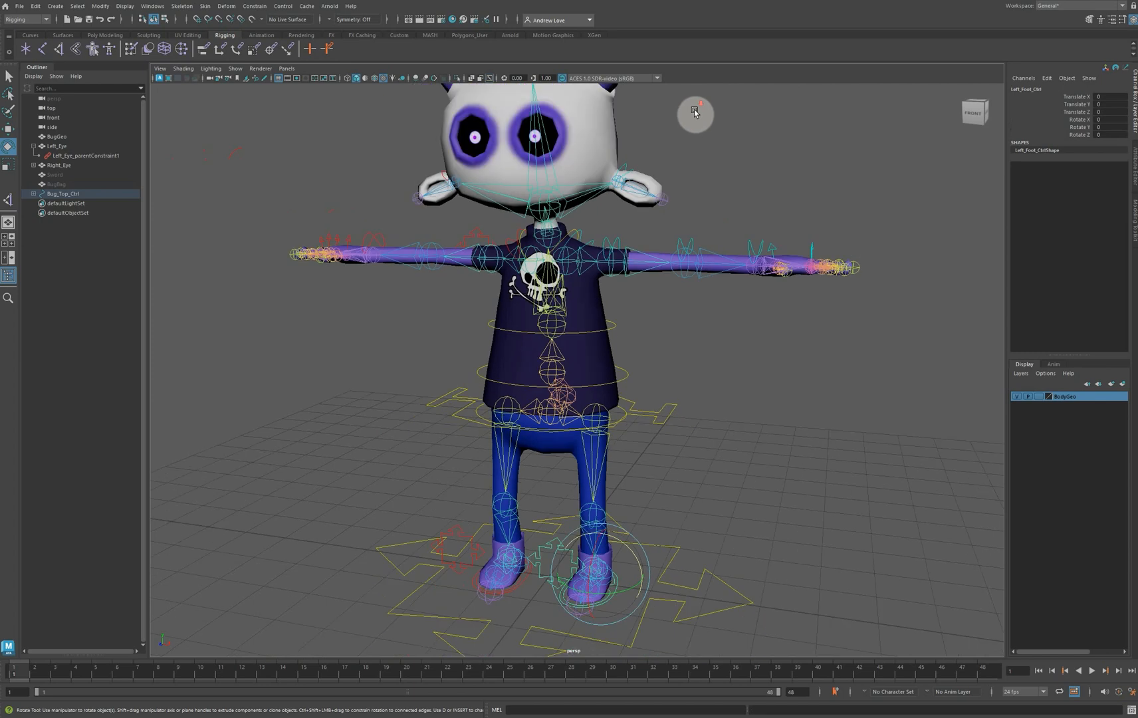
click(573, 98)
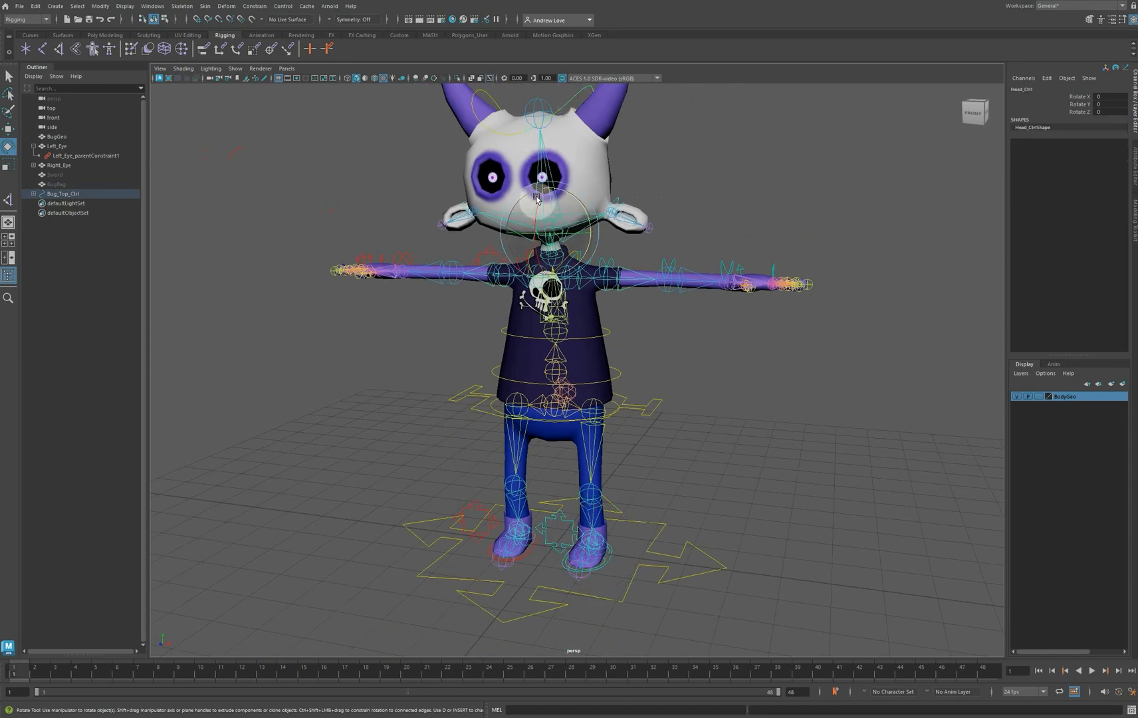
drag(537, 201, 538, 193)
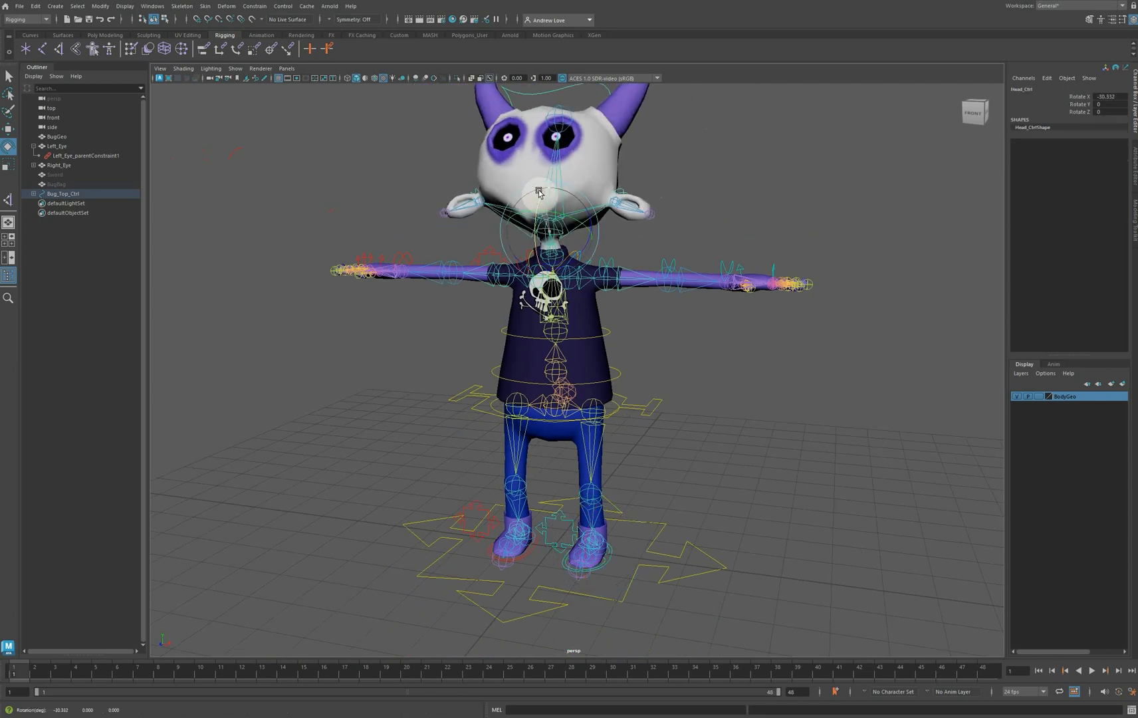
alt+drag(754, 279, 432, 245)
key(ctrl+z)
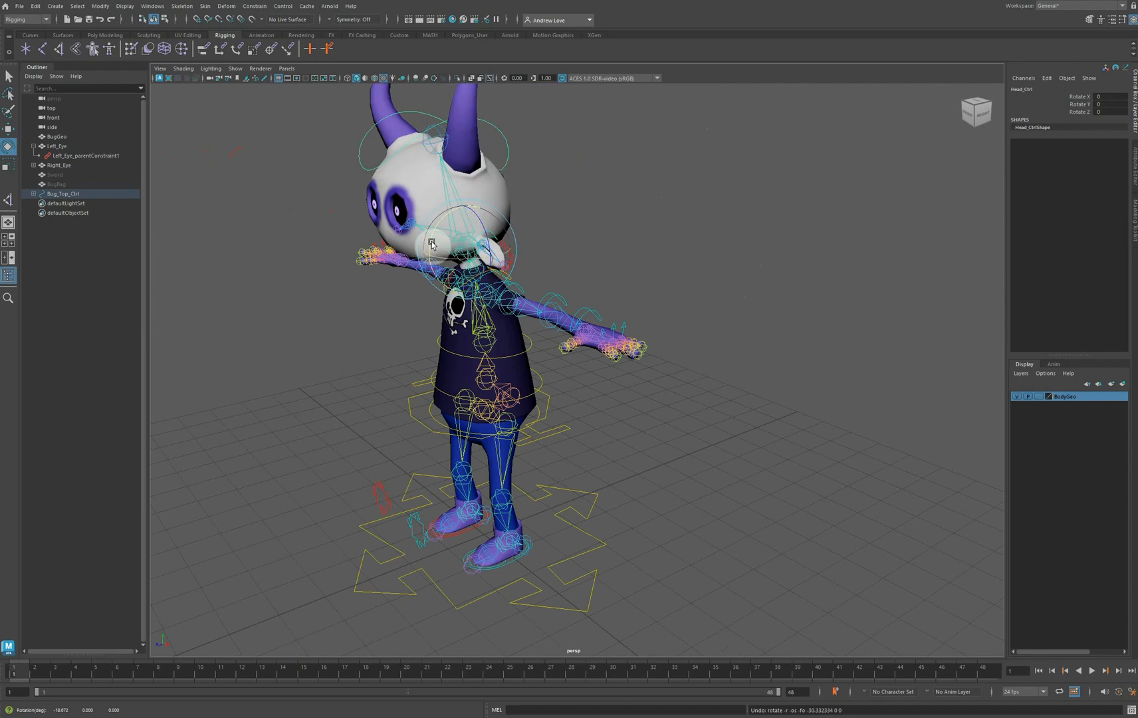
alt+drag(388, 317, 370, 393)
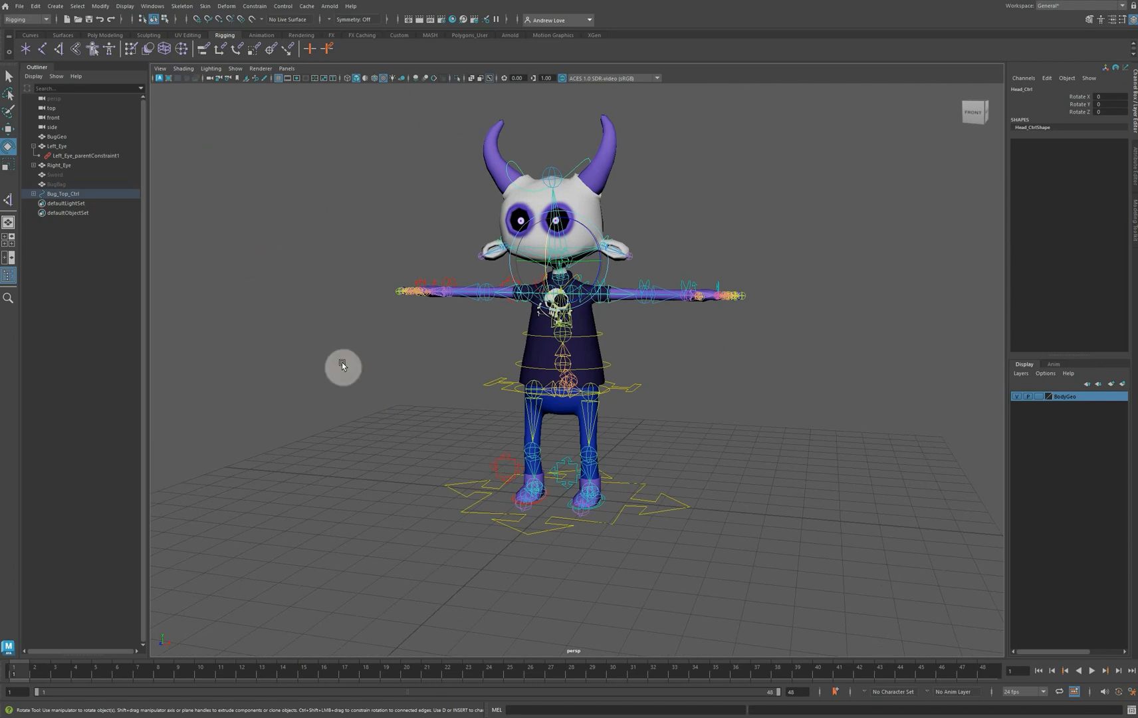
Select the bug's body mesh and start the Paint Skin Weights tool on it with its tool settings open
click(341, 392)
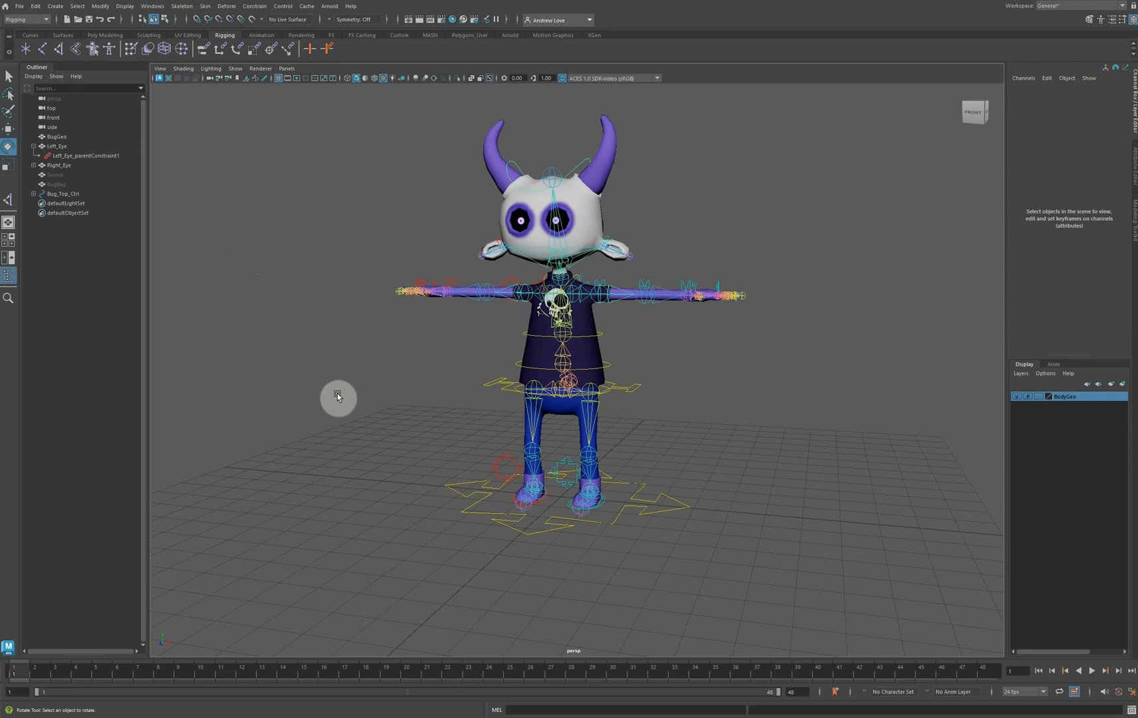
scroll(336, 395, up, 4)
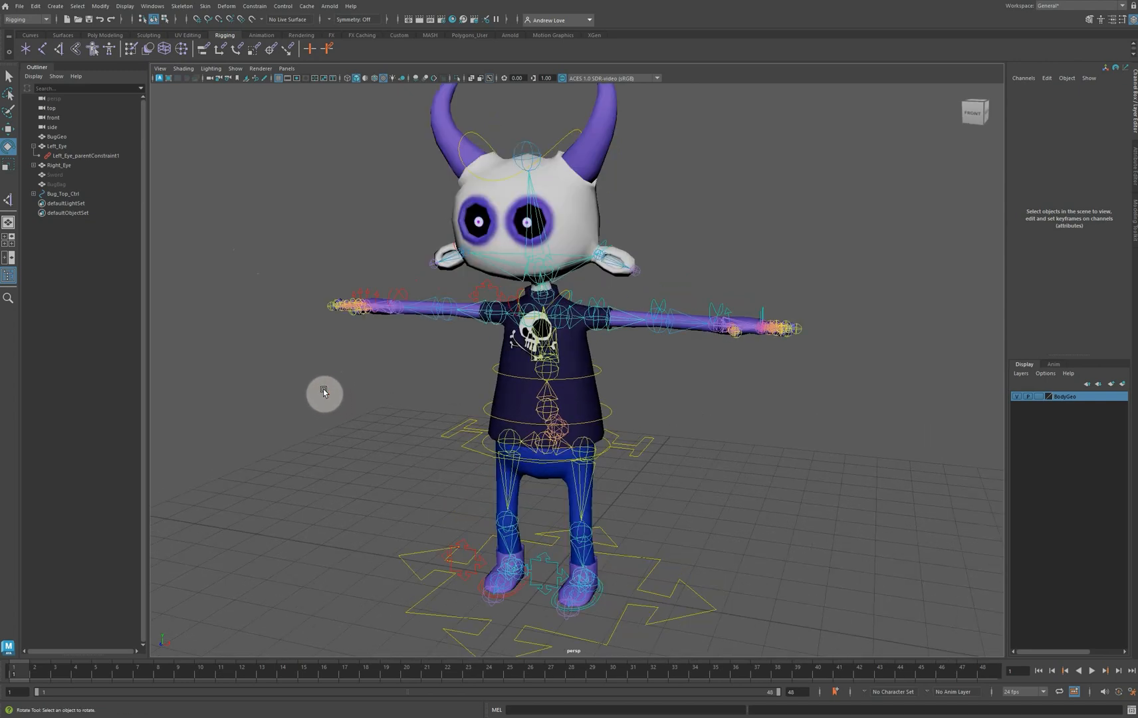
scroll(333, 392, up, 2)
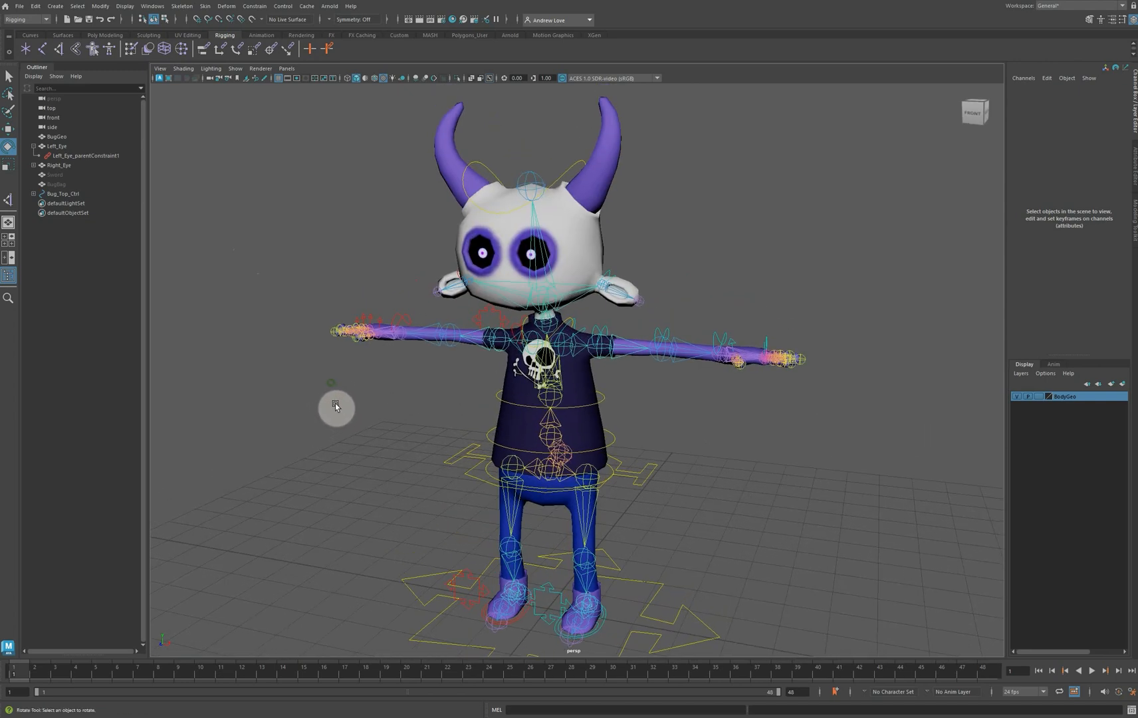
click(463, 228)
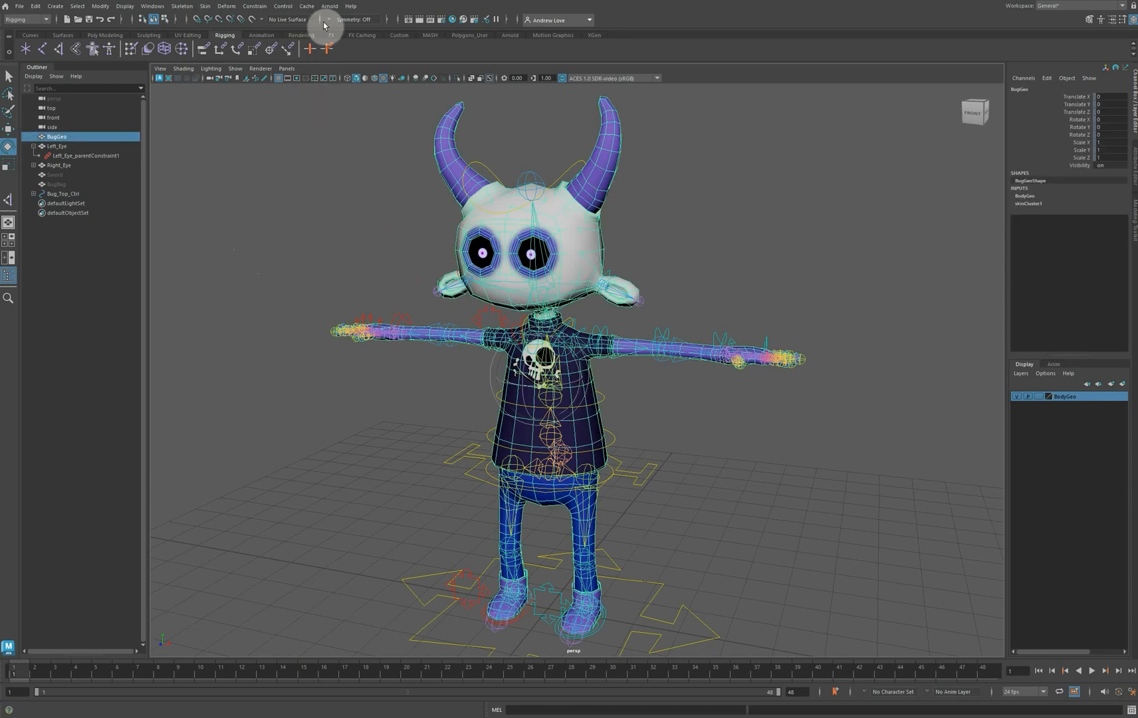
click(205, 7)
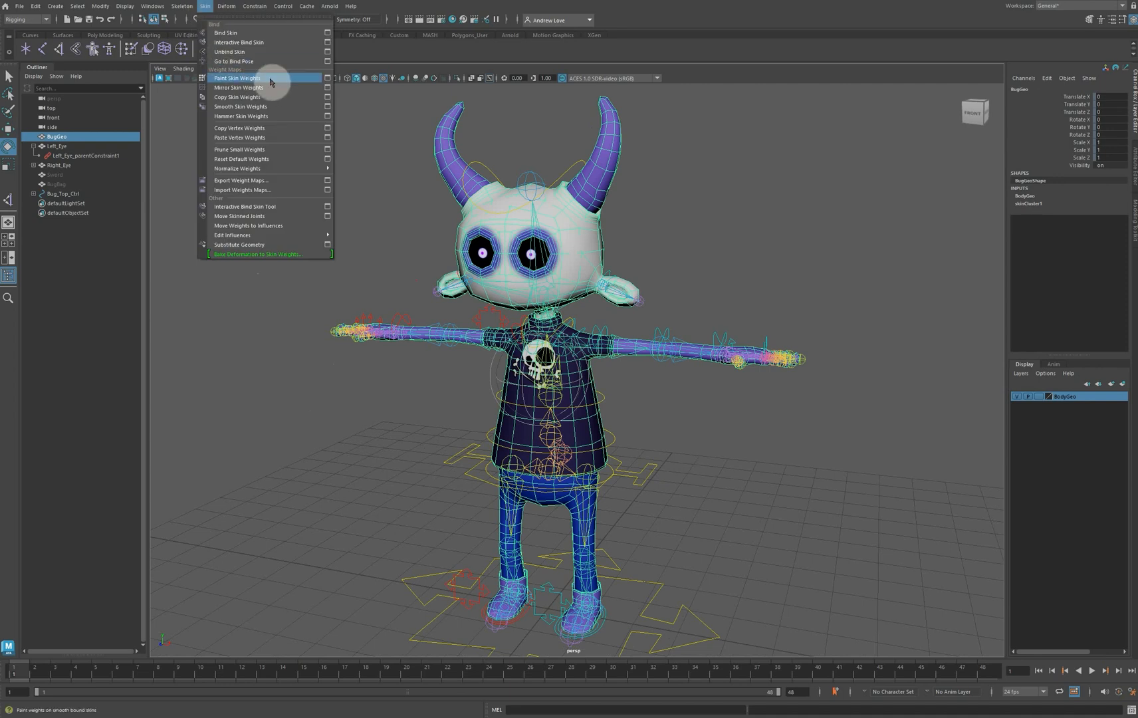
click(326, 80)
drag(235, 147, 857, 135)
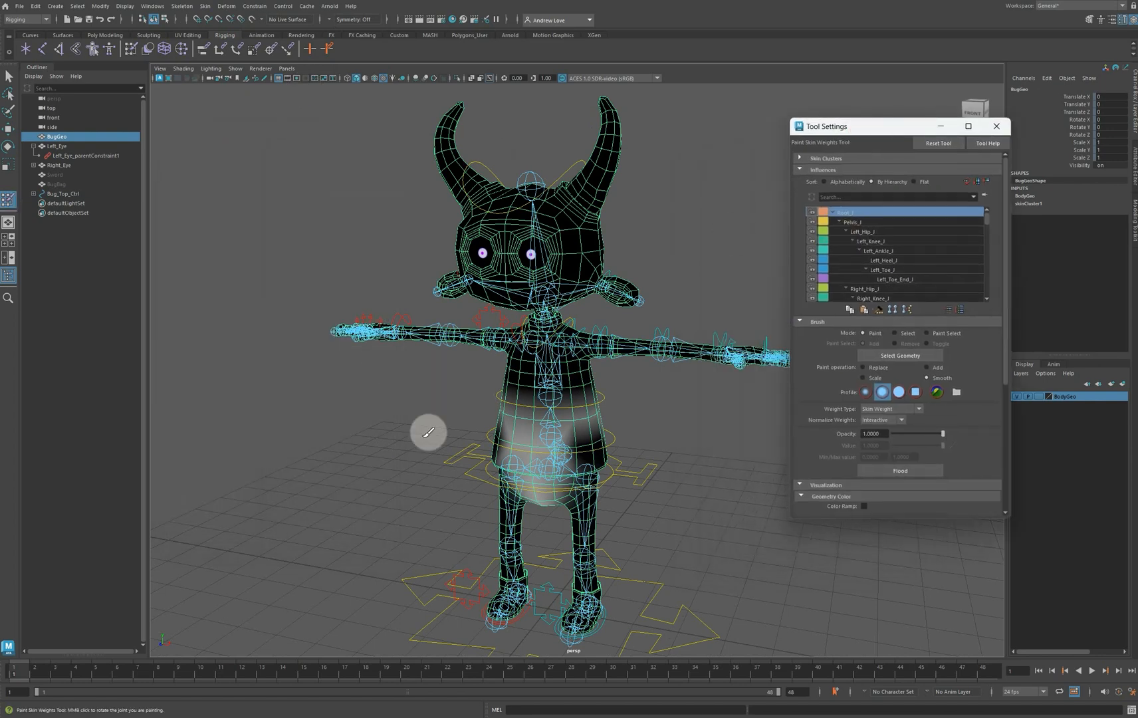
alt+middle_drag(450, 467, 370, 460)
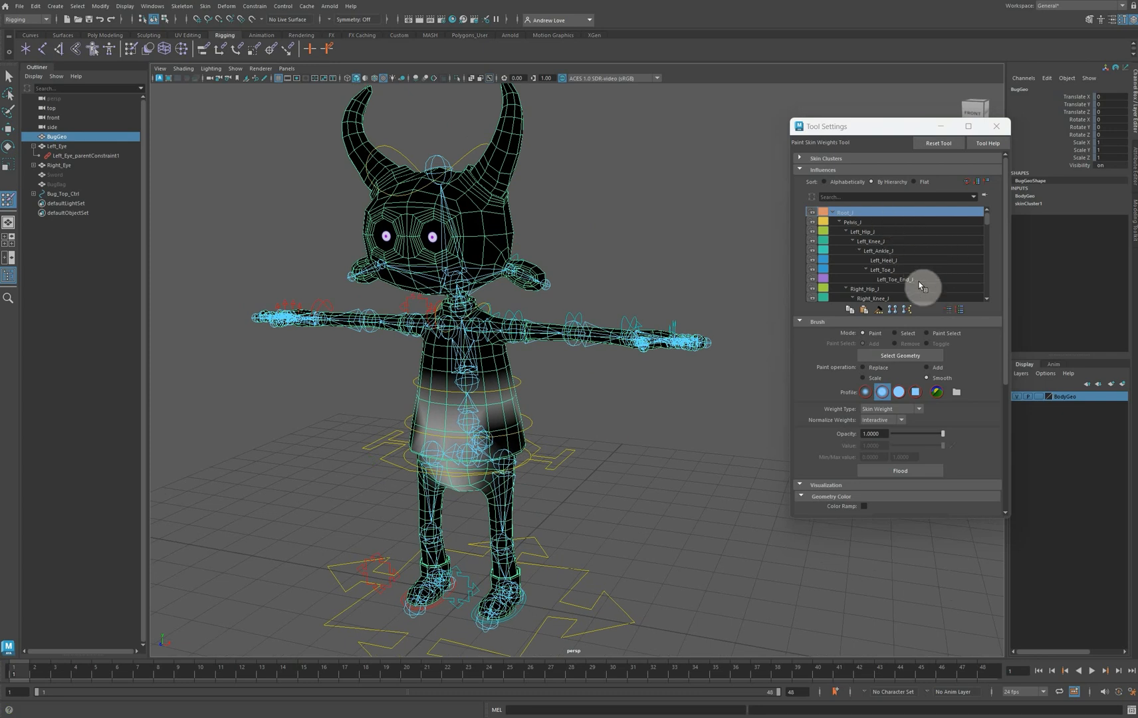
Examine how the root, pelvis and right heel joints influence the body mesh, viewing the root weights from the side as well
click(873, 224)
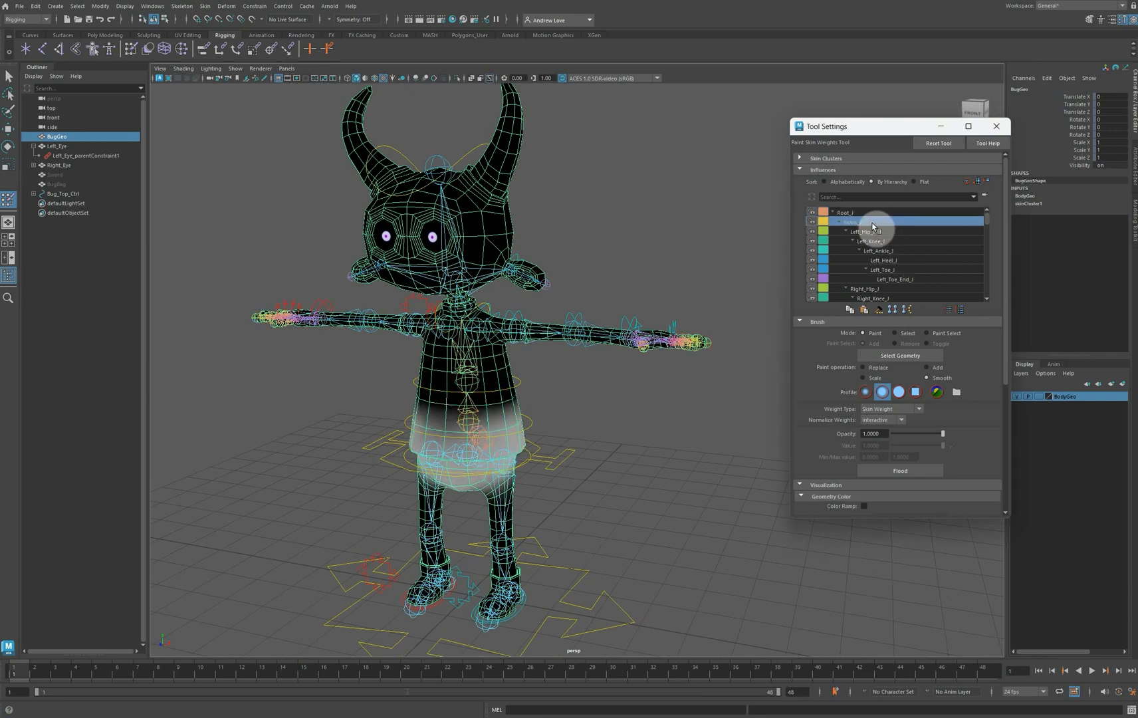
click(869, 212)
scroll(910, 260, down, 1)
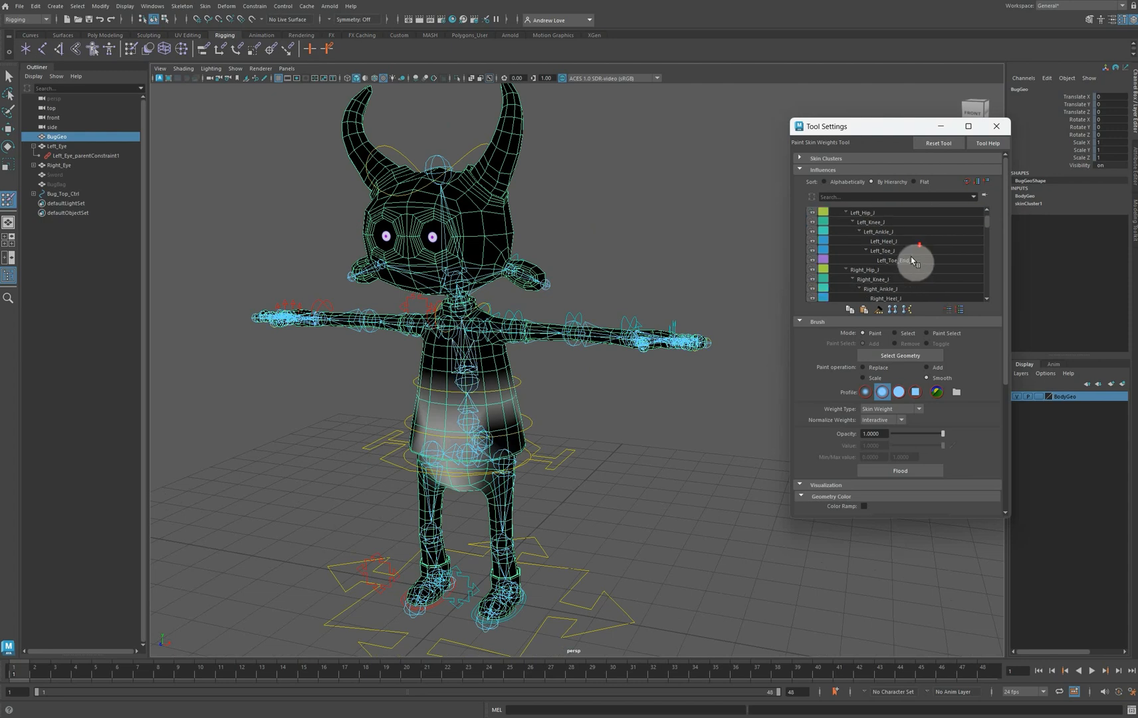
scroll(910, 259, down, 1)
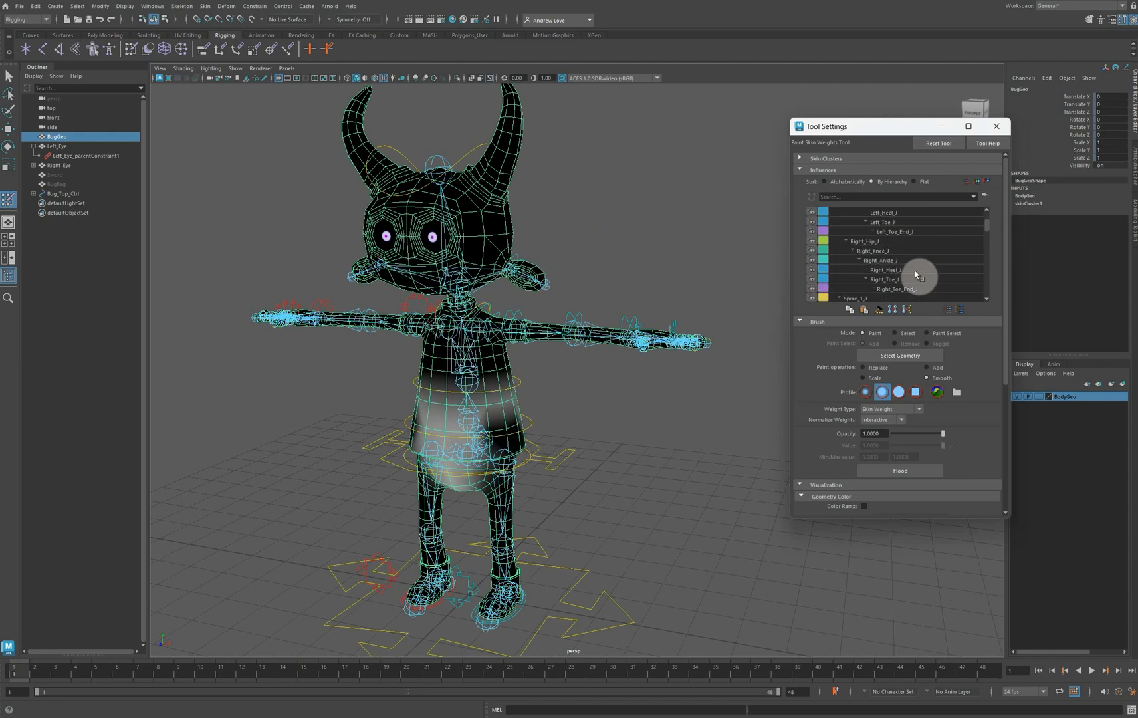
click(912, 268)
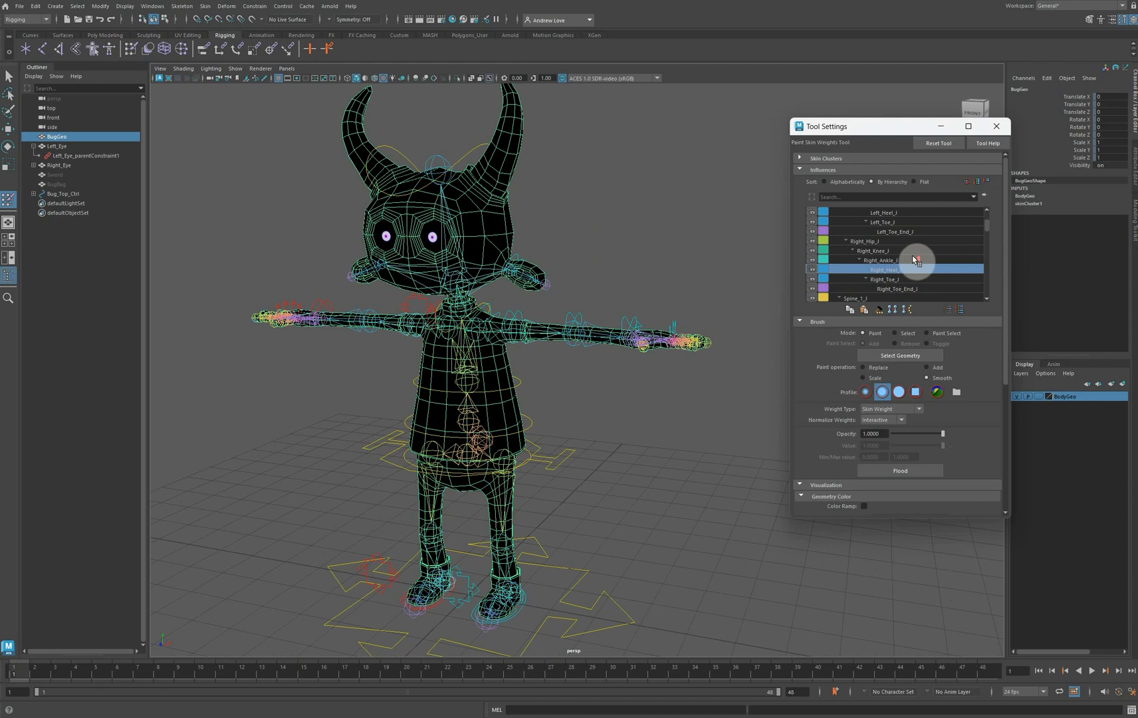
scroll(916, 260, up, 2)
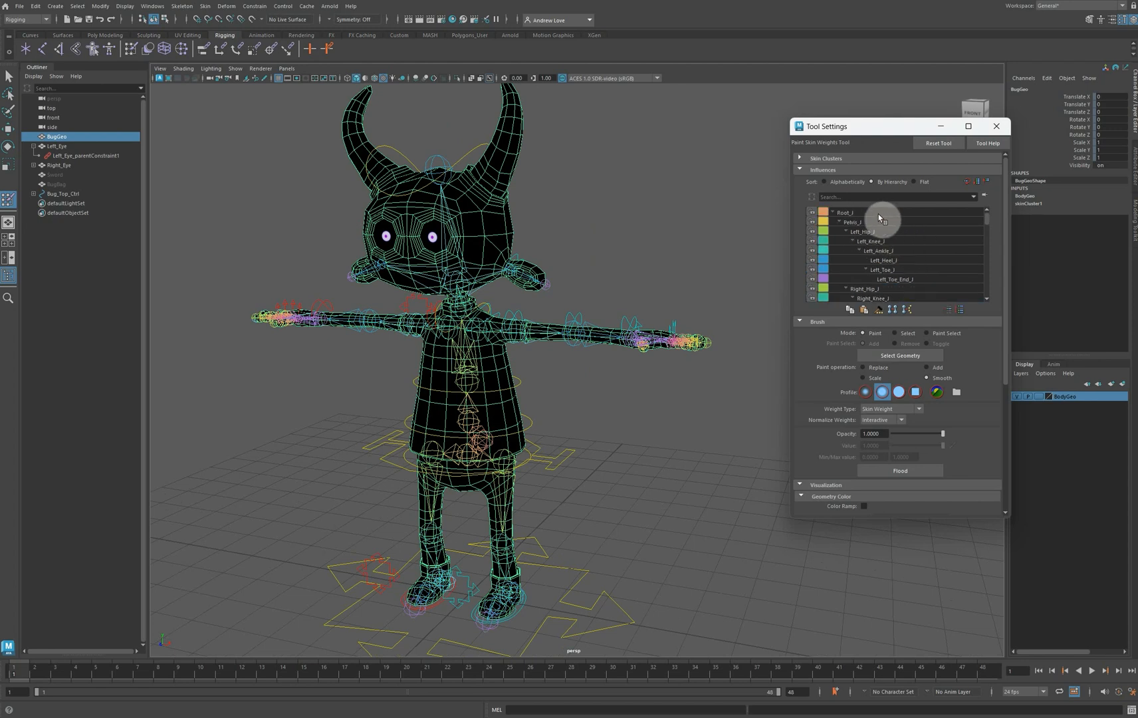
click(875, 216)
scroll(651, 394, up, 3)
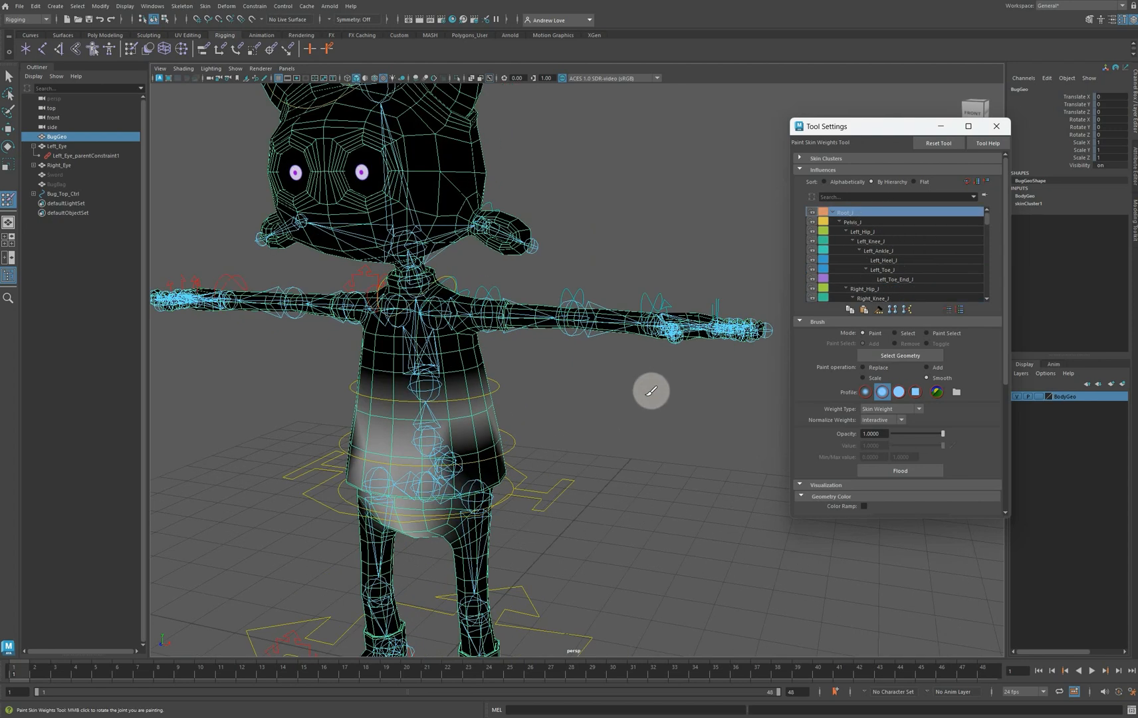
alt+drag(639, 444, 604, 435)
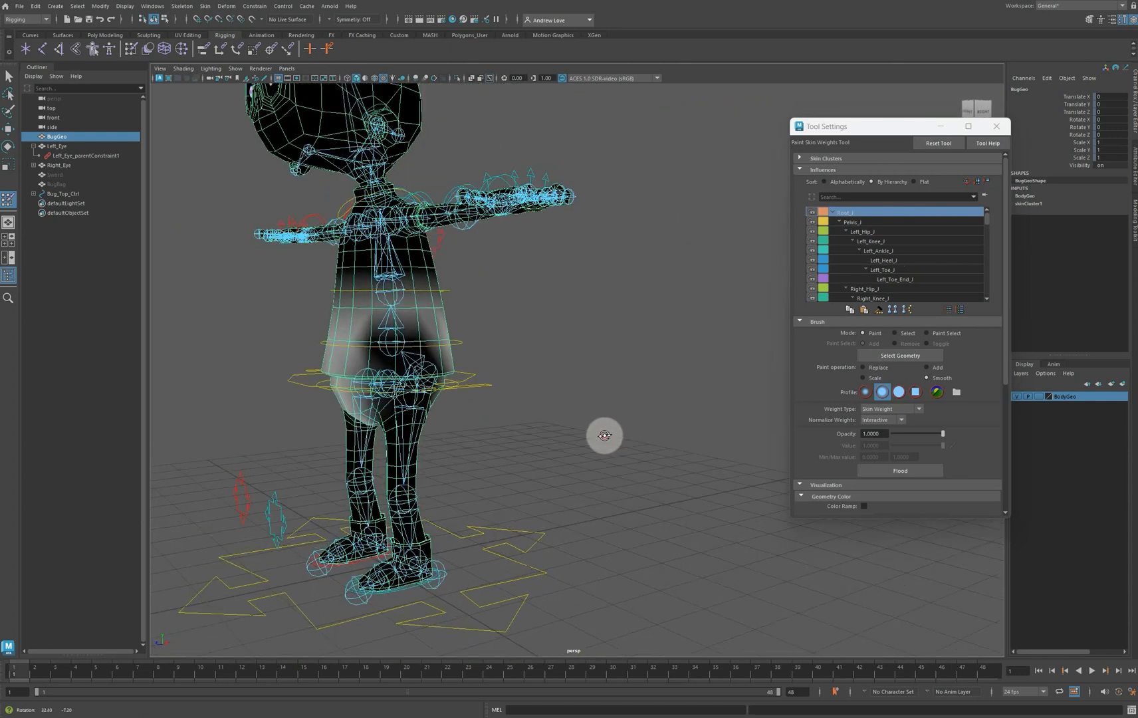
Paint pelvis joint weights with the Replace operation at value 1 across the front shirt hem and upper trousers
click(859, 223)
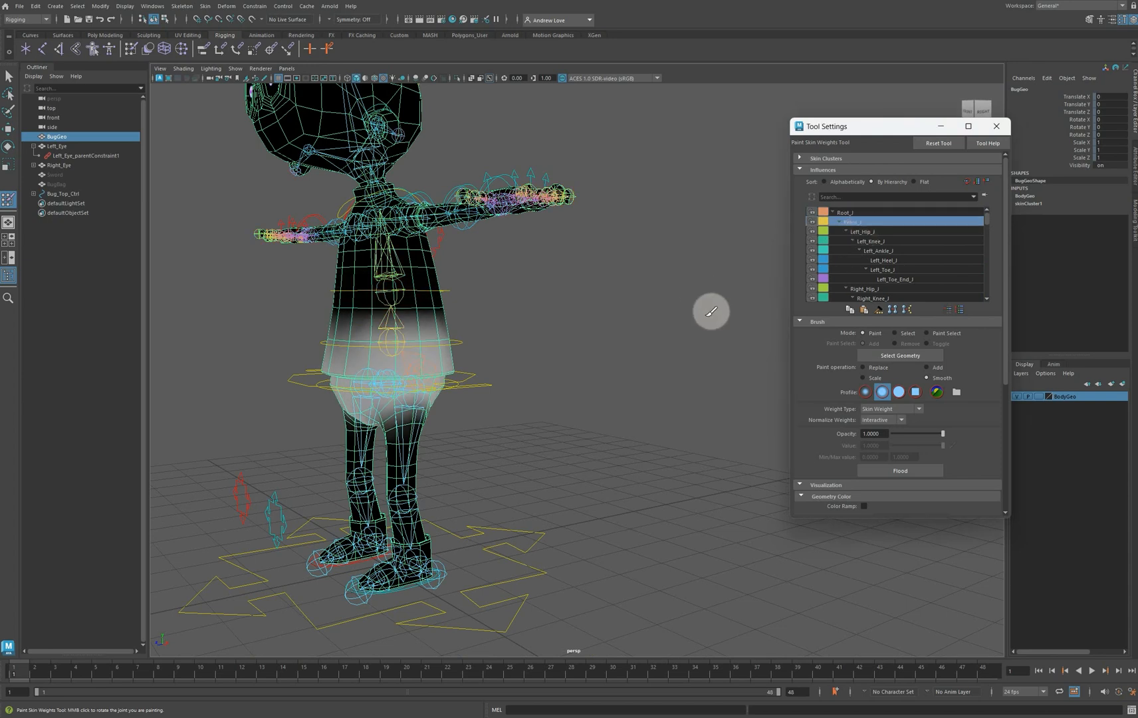
mouse_move(630, 373)
alt+mouse_down()
mouse_move(670, 373)
mouse_move(670, 396)
mouse_move(668, 365)
mouse_move(600, 373)
mouse_move(641, 375)
alt+mouse_up()
scroll(645, 376, up, 3)
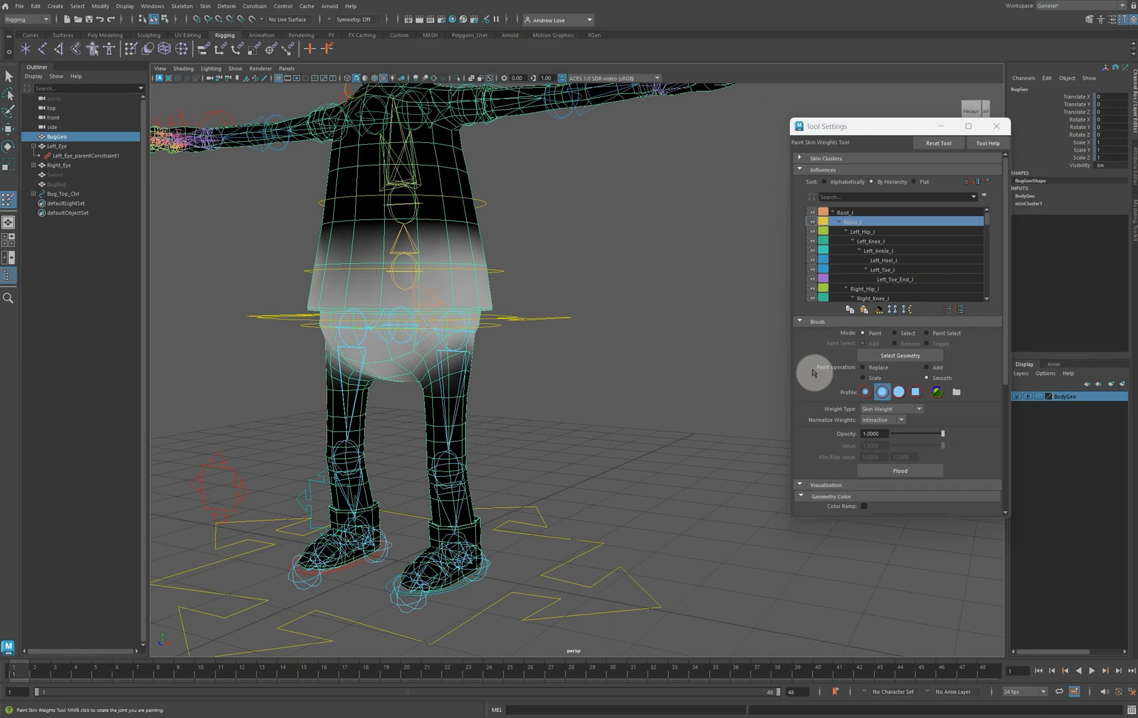
click(863, 368)
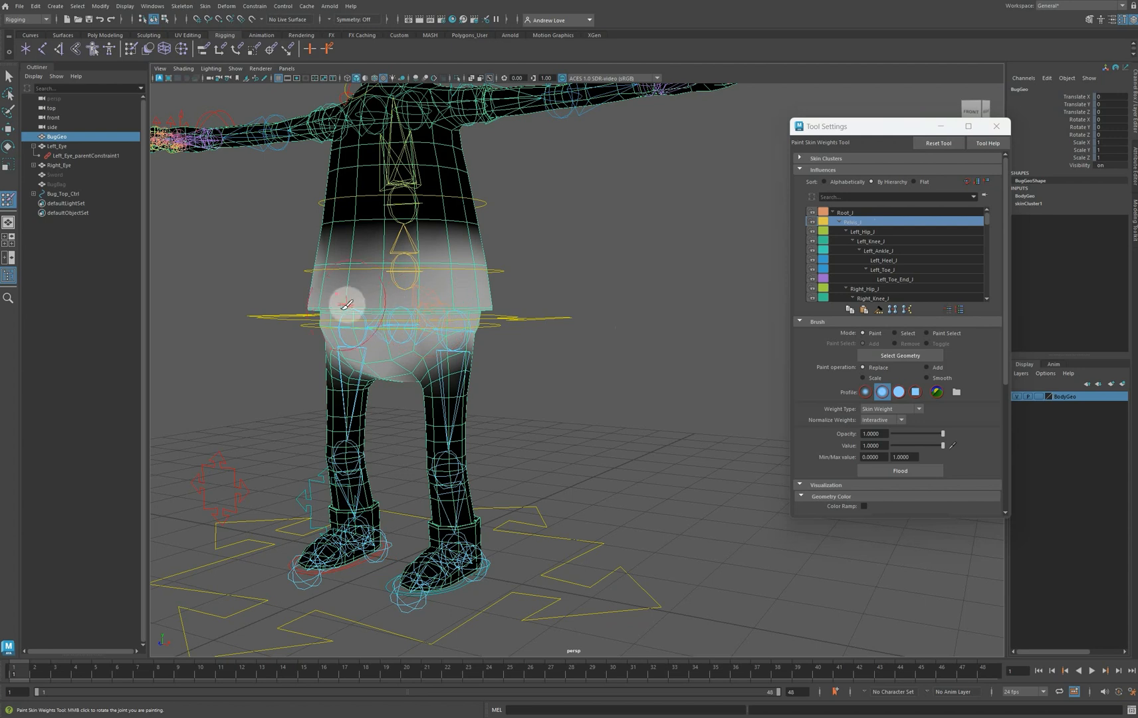
drag(349, 307, 488, 306)
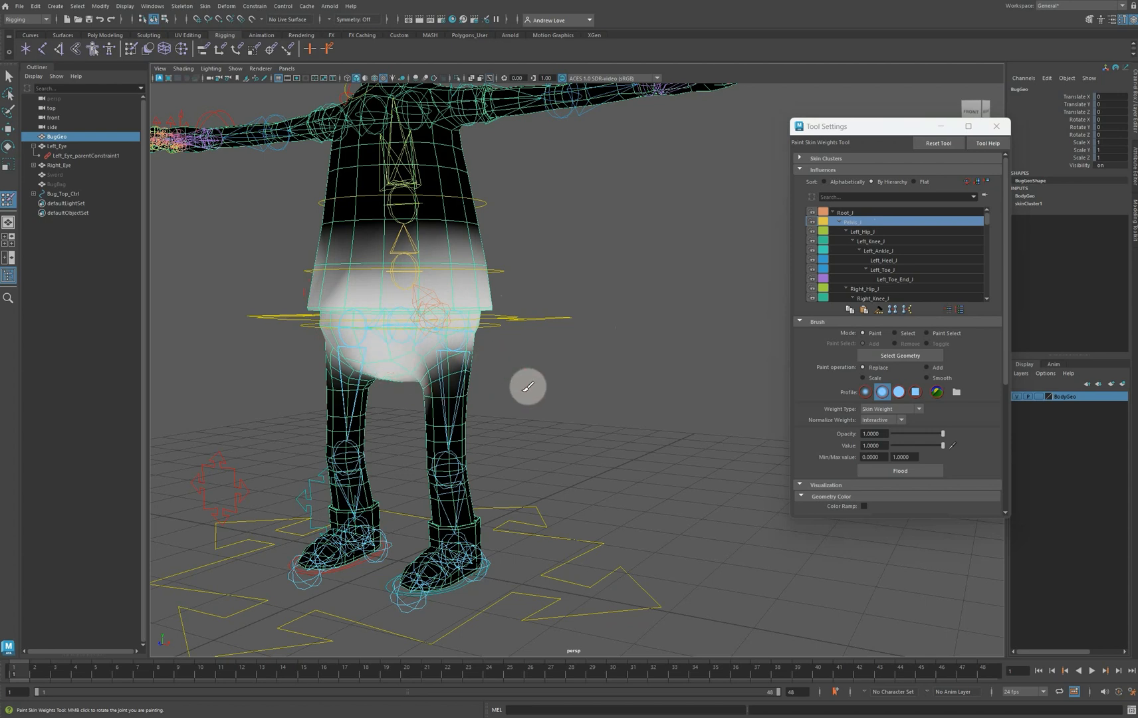
Paint pelvis joint weights at full value on the back of the shirt hem and the seat of the trousers
mouse_move(548, 396)
alt+mouse_down()
mouse_move(442, 397)
mouse_move(376, 377)
alt+mouse_up()
scroll(344, 353, up, 2)
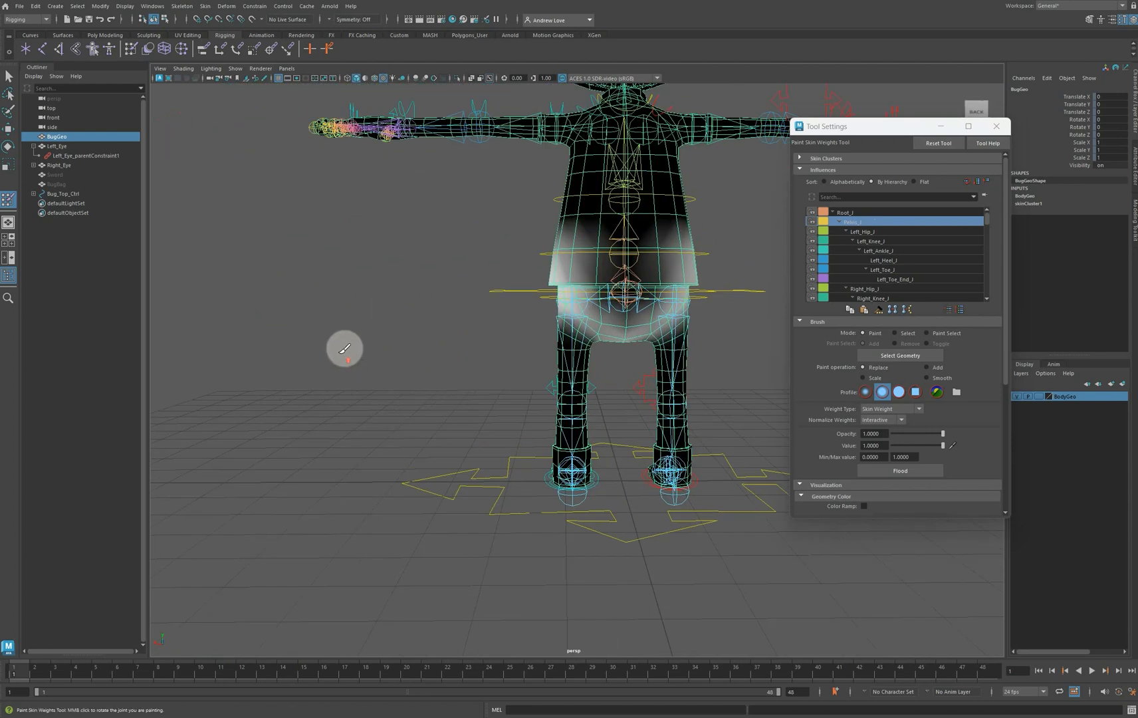
alt+middle_drag(342, 341, 314, 362)
mouse_move(550, 285)
mouse_down()
mouse_move(598, 284)
mouse_move(597, 264)
mouse_move(581, 287)
mouse_move(613, 350)
mouse_move(609, 302)
mouse_move(553, 269)
mouse_move(600, 295)
mouse_move(610, 332)
mouse_move(607, 259)
mouse_up()
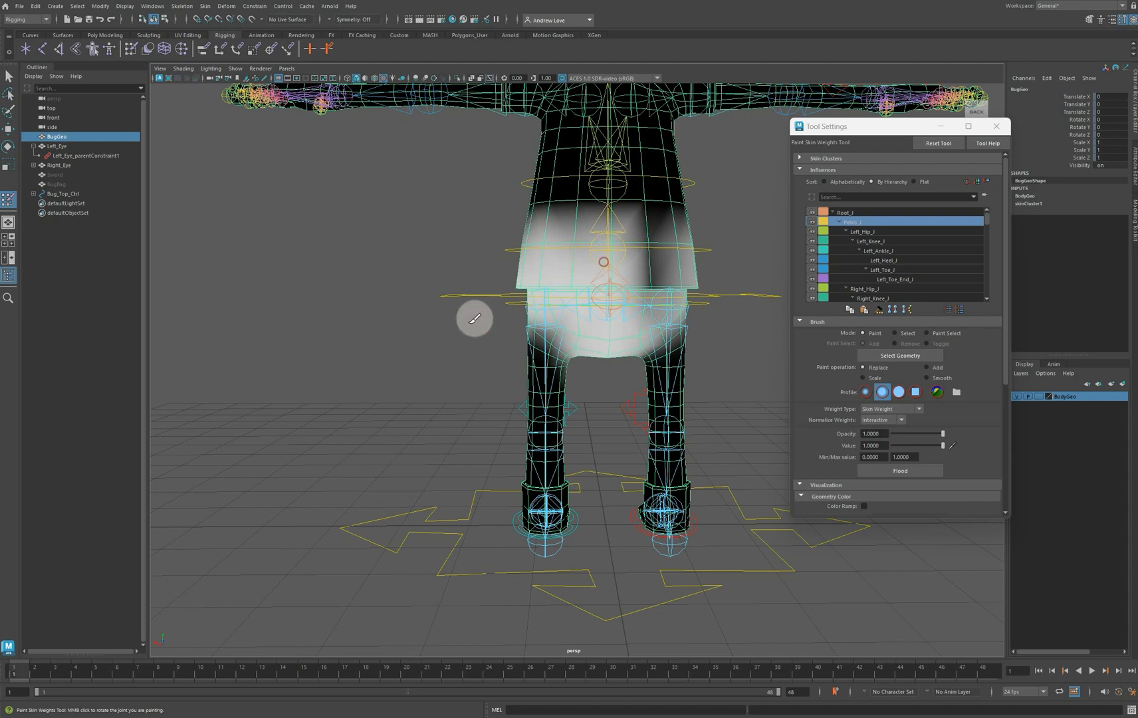
alt+drag(399, 335, 609, 338)
scroll(610, 338, down, 10)
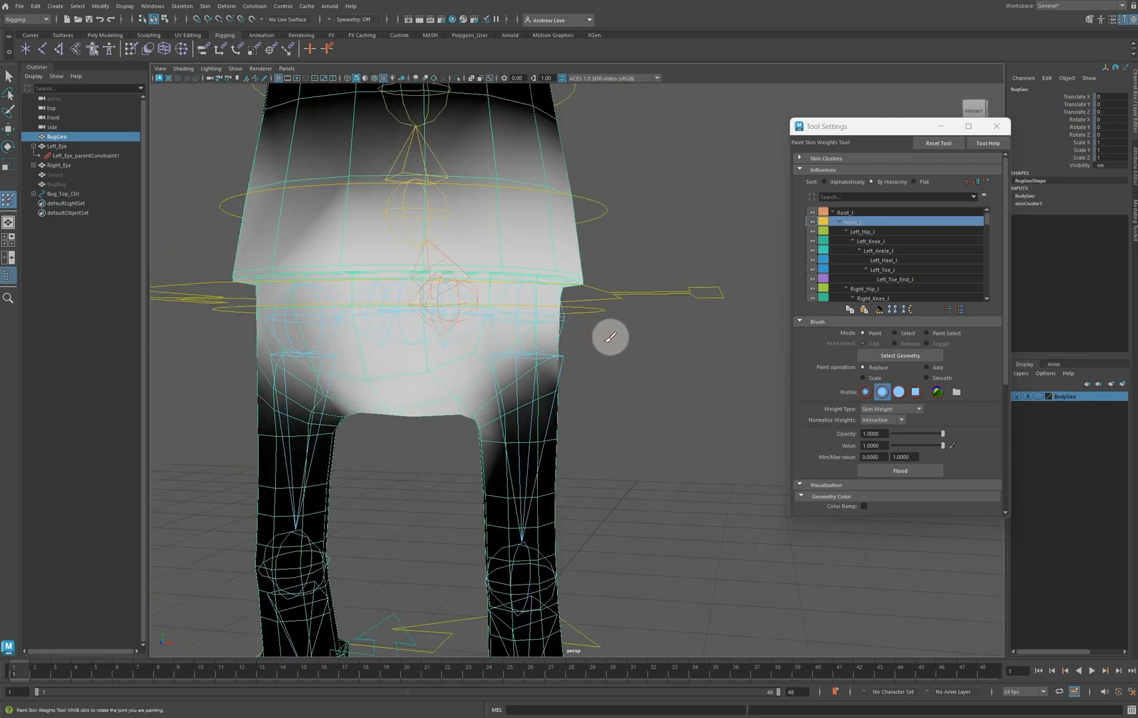
Mirror the body mesh's skin weights across YZ from positive to negative X
click(8, 77)
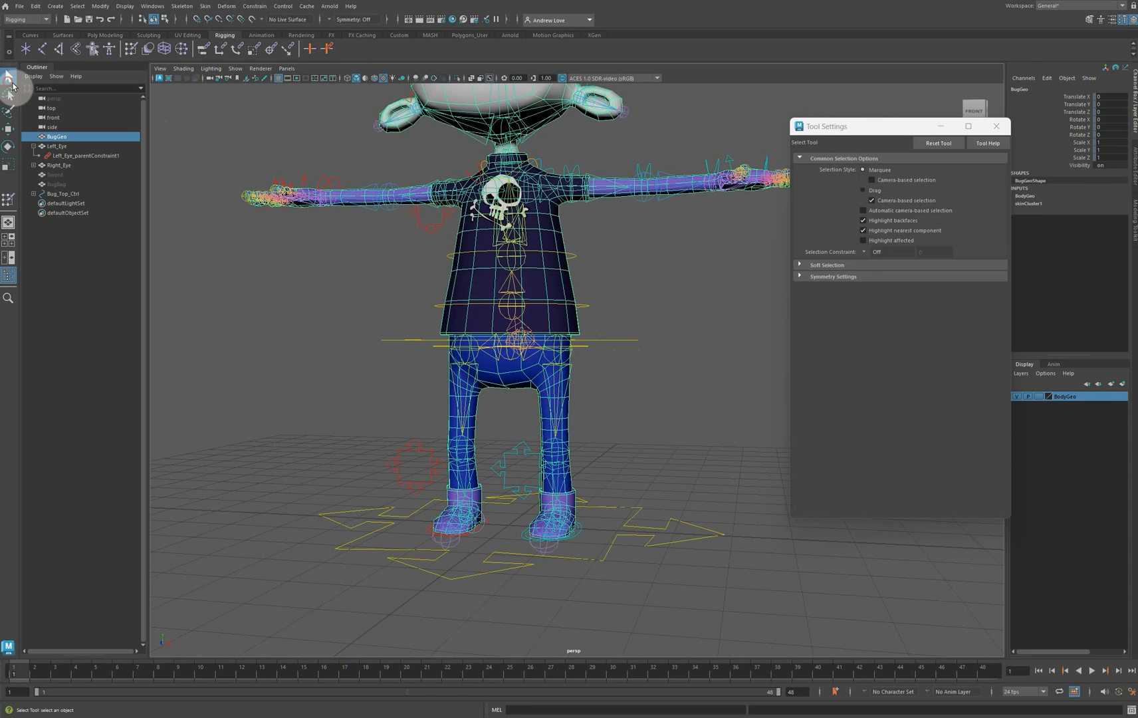
click(202, 6)
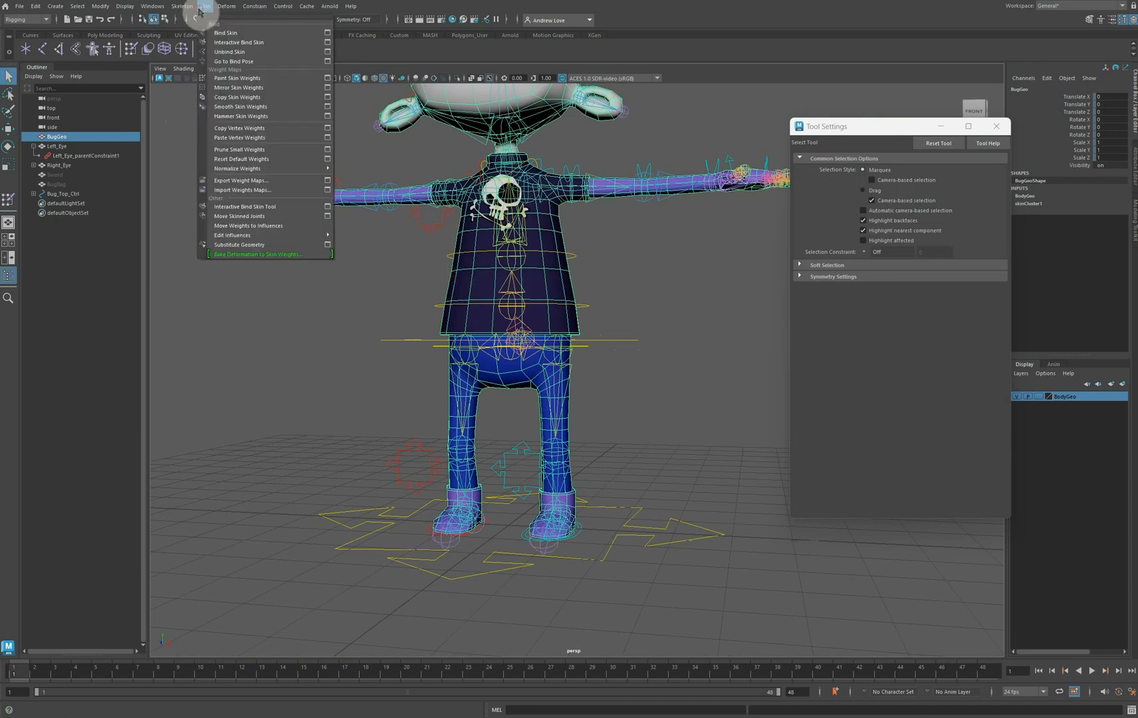
click(326, 88)
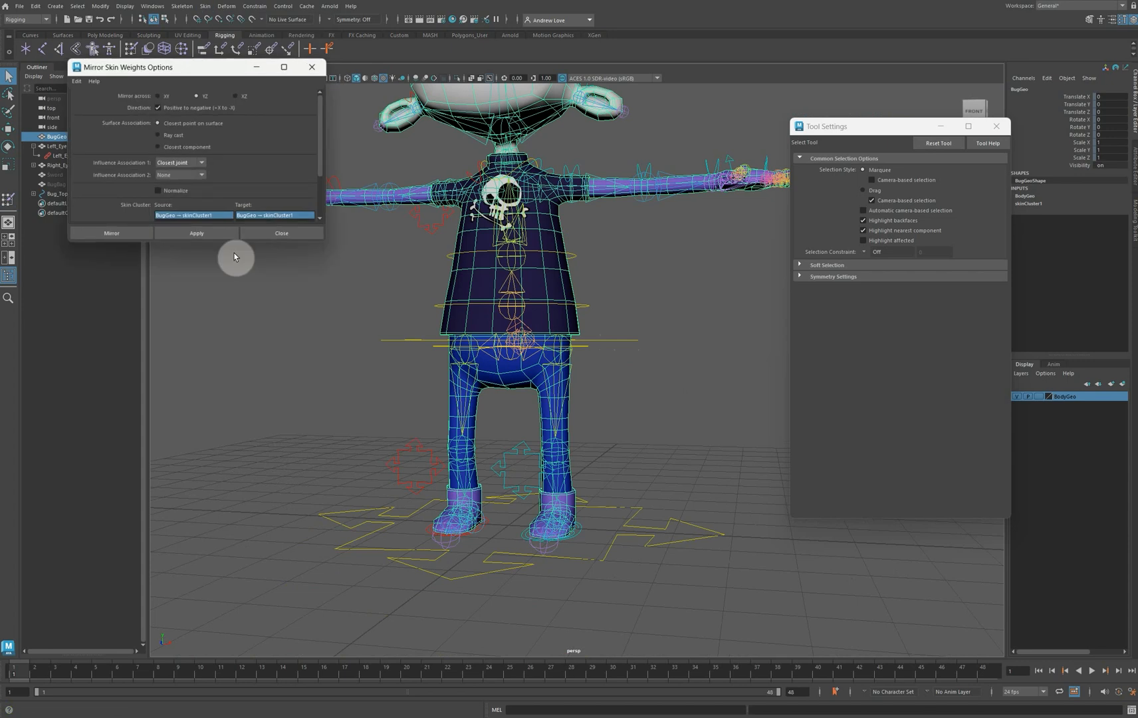
click(202, 234)
click(313, 66)
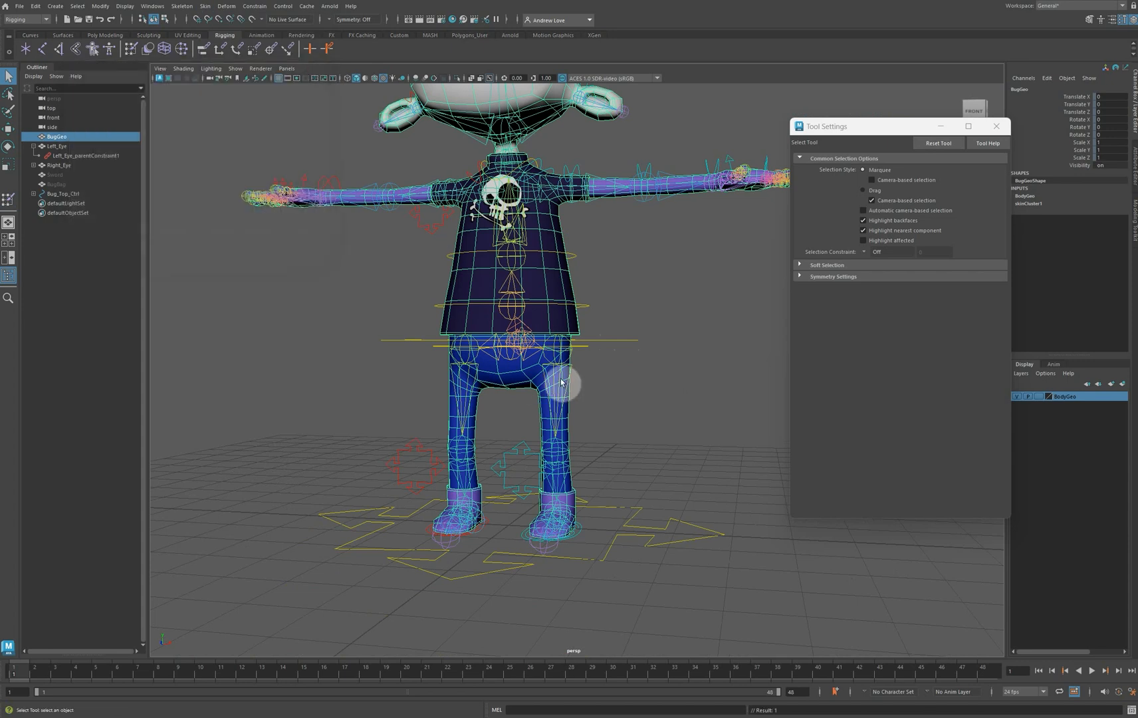
Resume painting skin weights and paint full Spine_1_J influence around the middle of the shirt, front and back
click(7, 201)
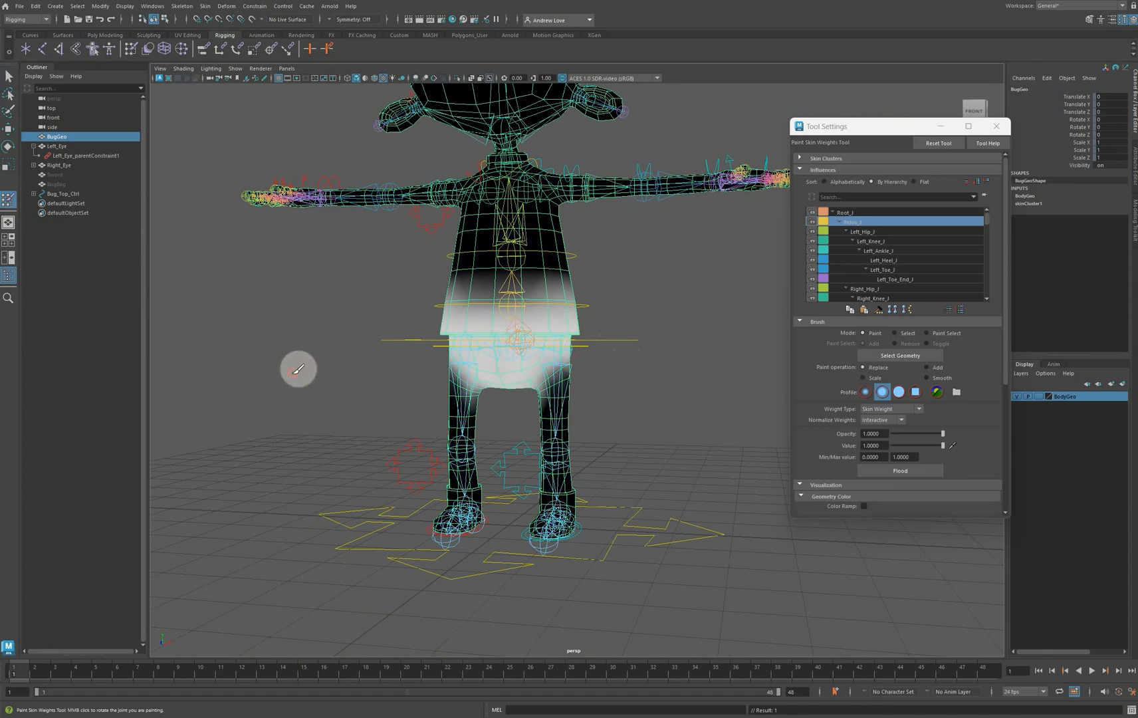
mouse_move(298, 368)
alt+mouse_down()
mouse_move(359, 374)
mouse_move(298, 374)
alt+mouse_up()
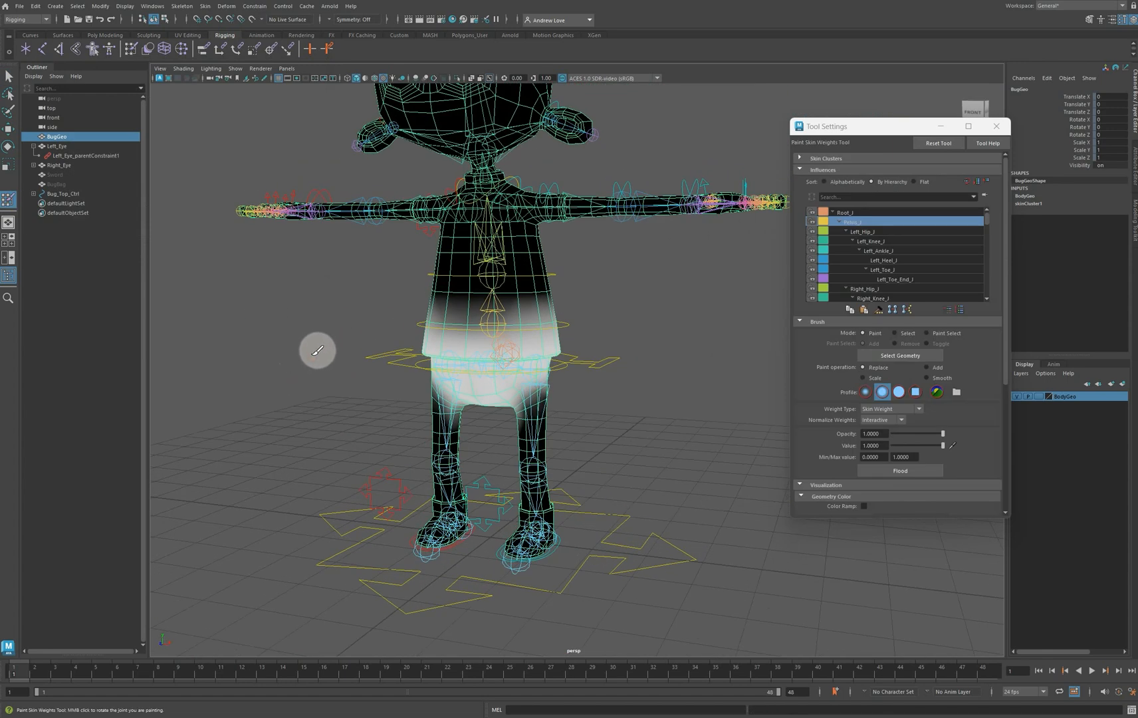
scroll(317, 350, up, 5)
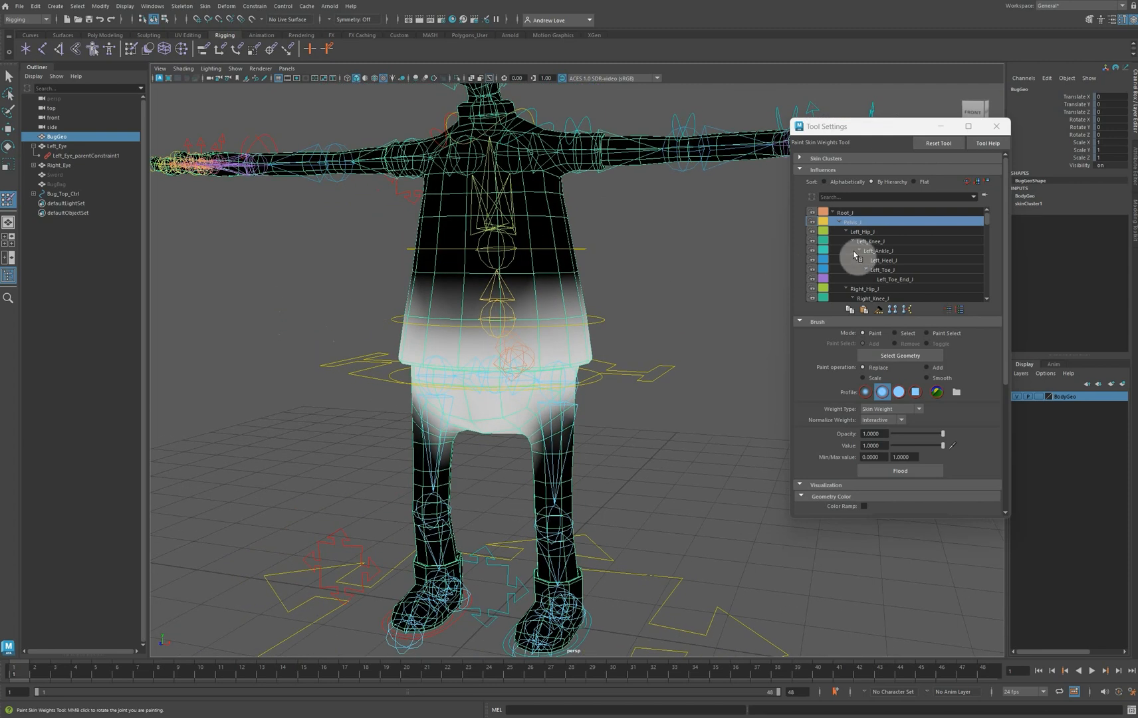
scroll(858, 254, down, 4)
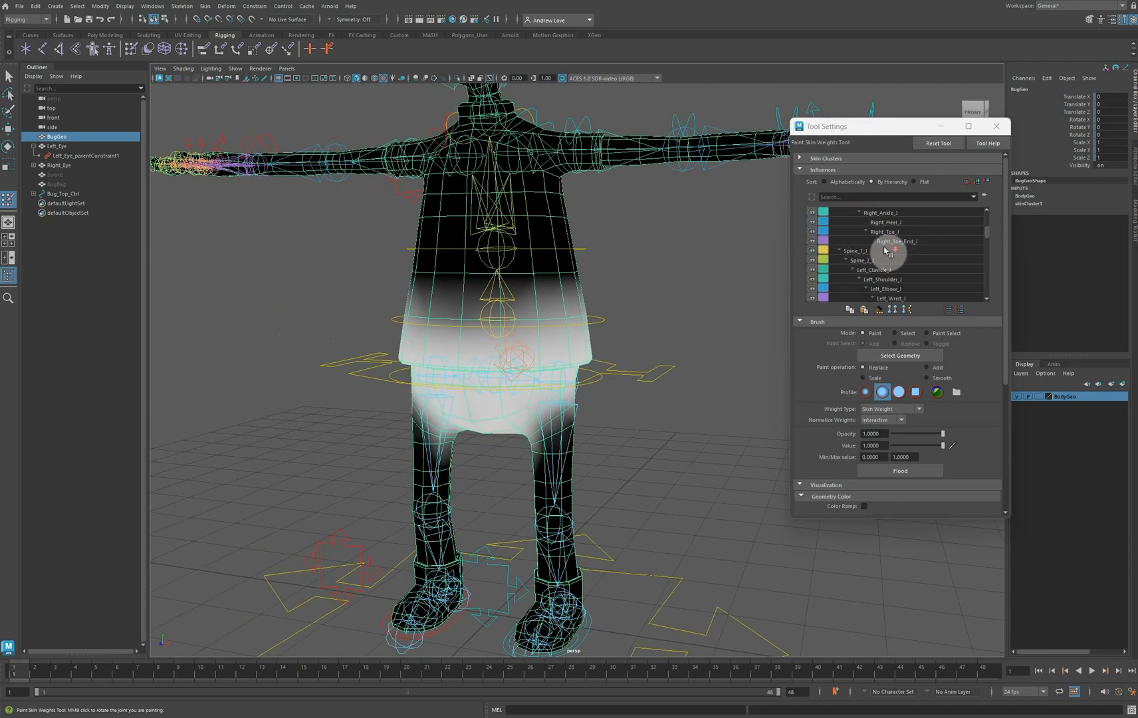
click(884, 252)
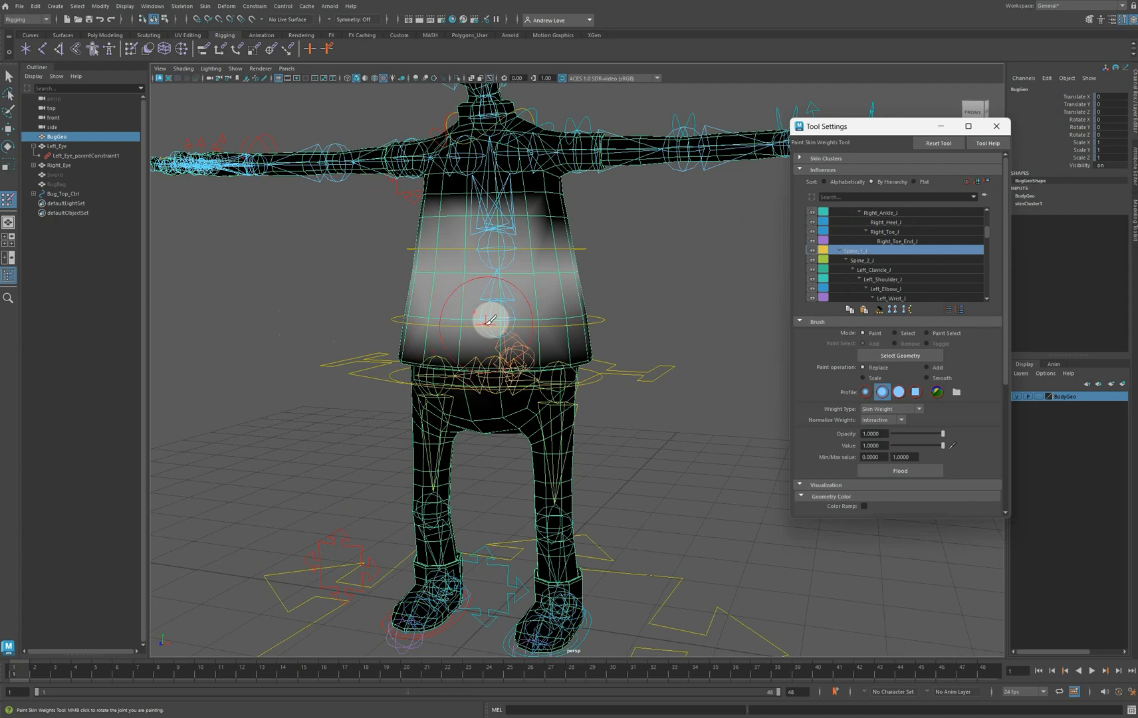
mouse_move(475, 318)
mouse_down()
mouse_move(569, 305)
mouse_move(477, 297)
mouse_move(554, 303)
mouse_move(500, 322)
mouse_move(436, 315)
mouse_up()
mouse_move(471, 273)
mouse_down()
mouse_move(515, 272)
mouse_move(472, 271)
mouse_up()
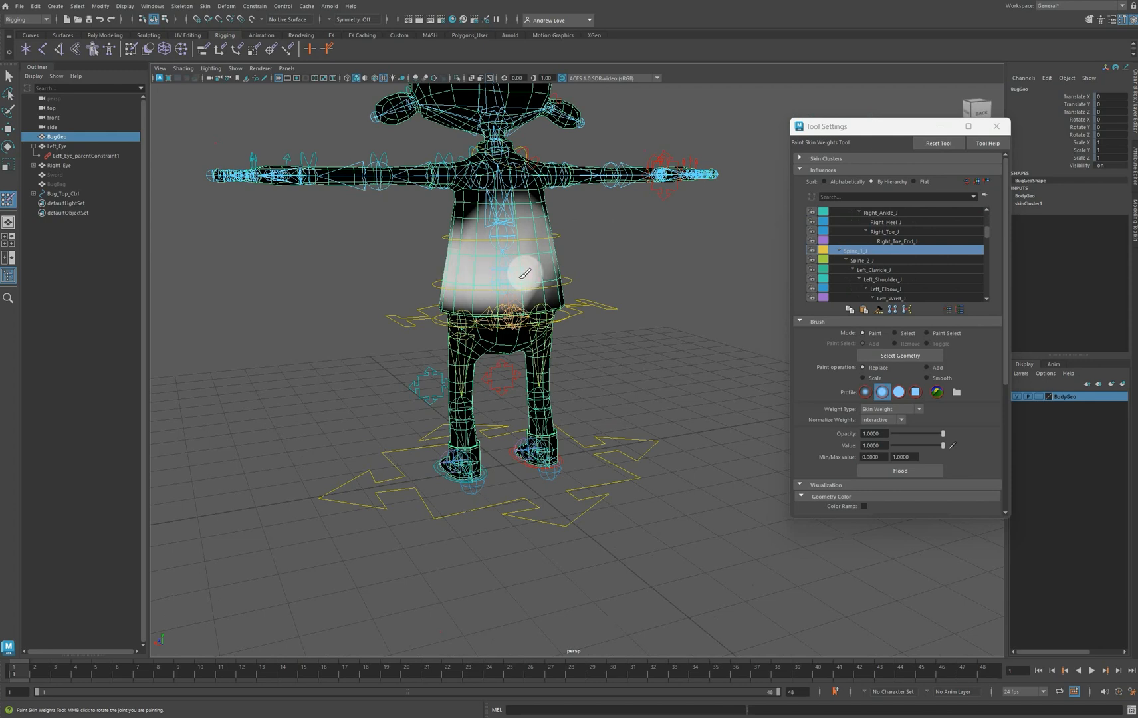
alt+drag(349, 295, 564, 287)
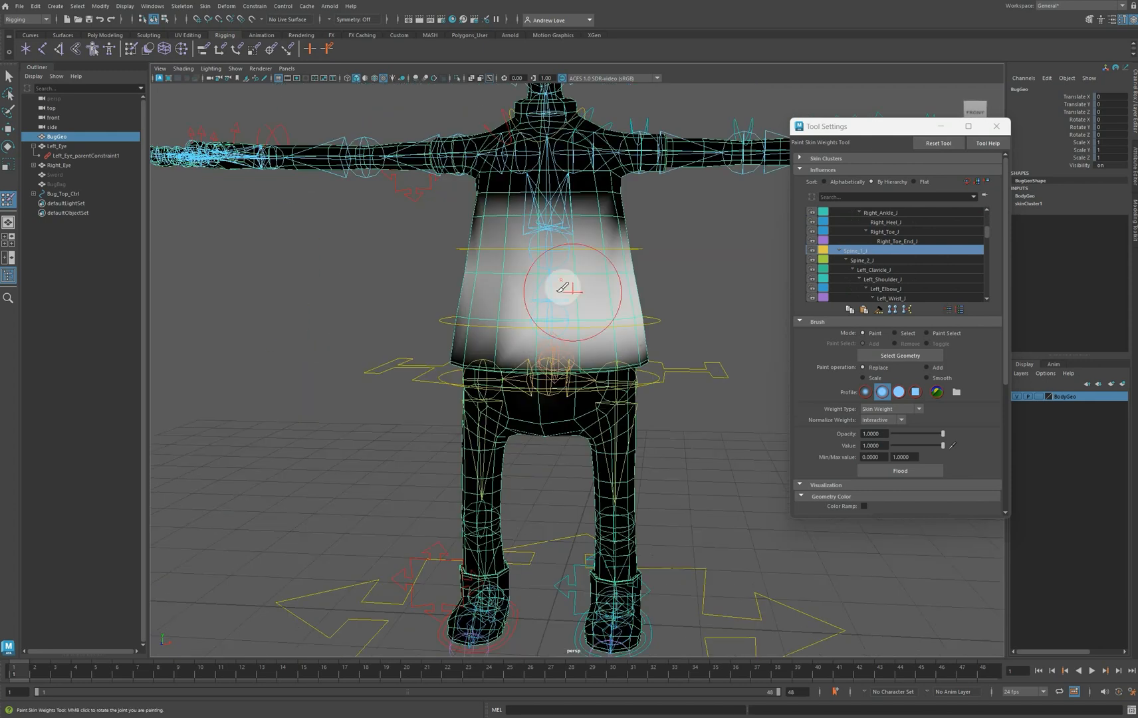
Paint full Spine_2_J influence over the chest and upper part of the shirt, including its side
click(876, 260)
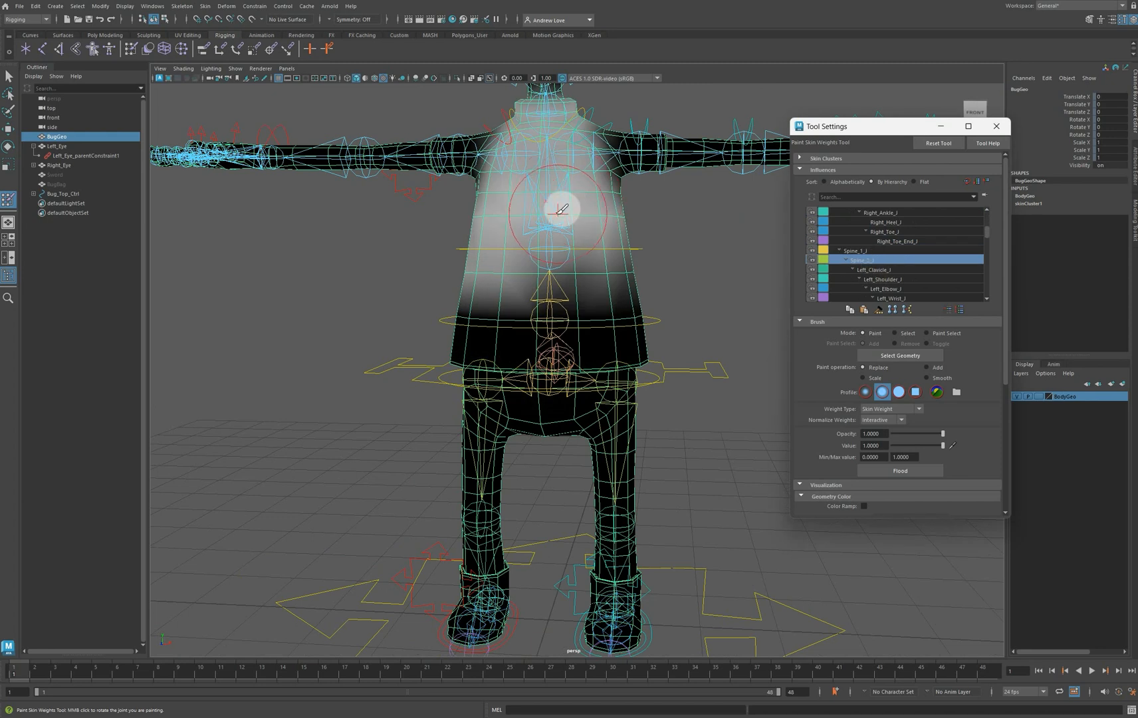
mouse_move(556, 212)
mouse_down()
mouse_move(586, 218)
mouse_move(559, 198)
mouse_move(650, 226)
mouse_move(599, 236)
mouse_move(360, 216)
mouse_move(251, 236)
mouse_move(272, 300)
mouse_move(229, 264)
mouse_move(412, 272)
mouse_move(440, 223)
mouse_move(445, 172)
mouse_up()
mouse_move(458, 241)
alt+mouse_down()
mouse_move(458, 272)
mouse_move(499, 254)
mouse_move(564, 191)
mouse_move(564, 264)
mouse_move(514, 255)
alt+mouse_up()
mouse_move(292, 318)
alt+mouse_down()
mouse_move(407, 316)
mouse_move(439, 295)
alt+mouse_up()
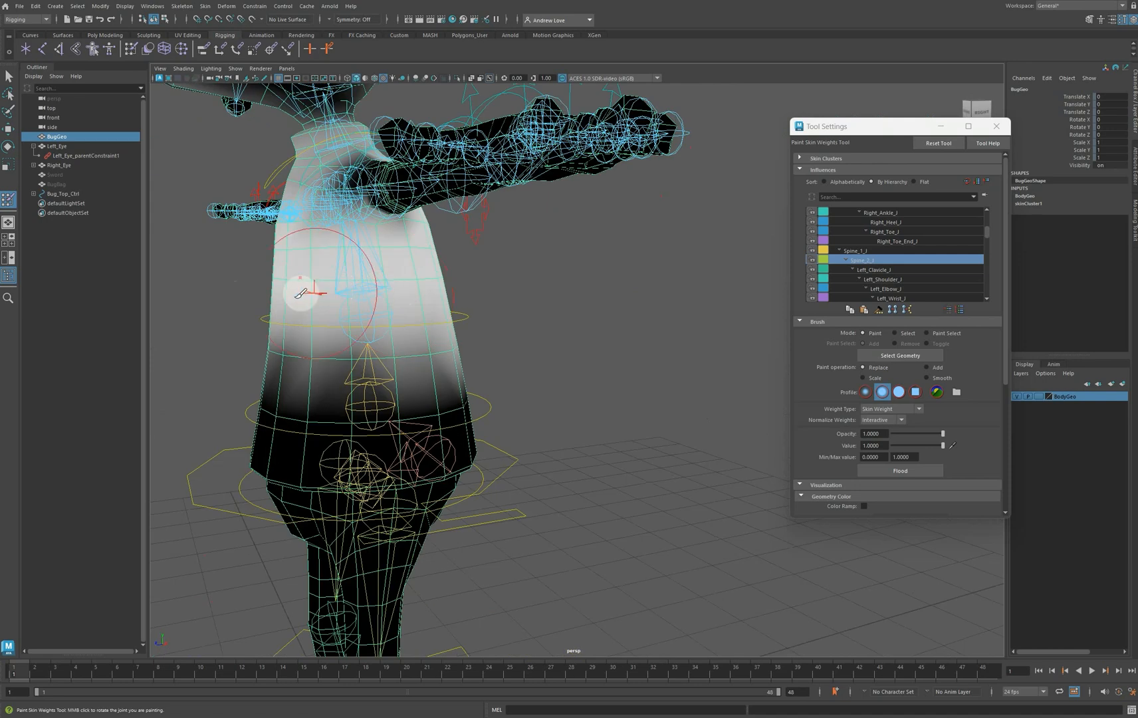
mouse_move(299, 297)
alt+mouse_down()
mouse_move(223, 300)
mouse_move(251, 337)
mouse_move(286, 341)
alt+mouse_up()
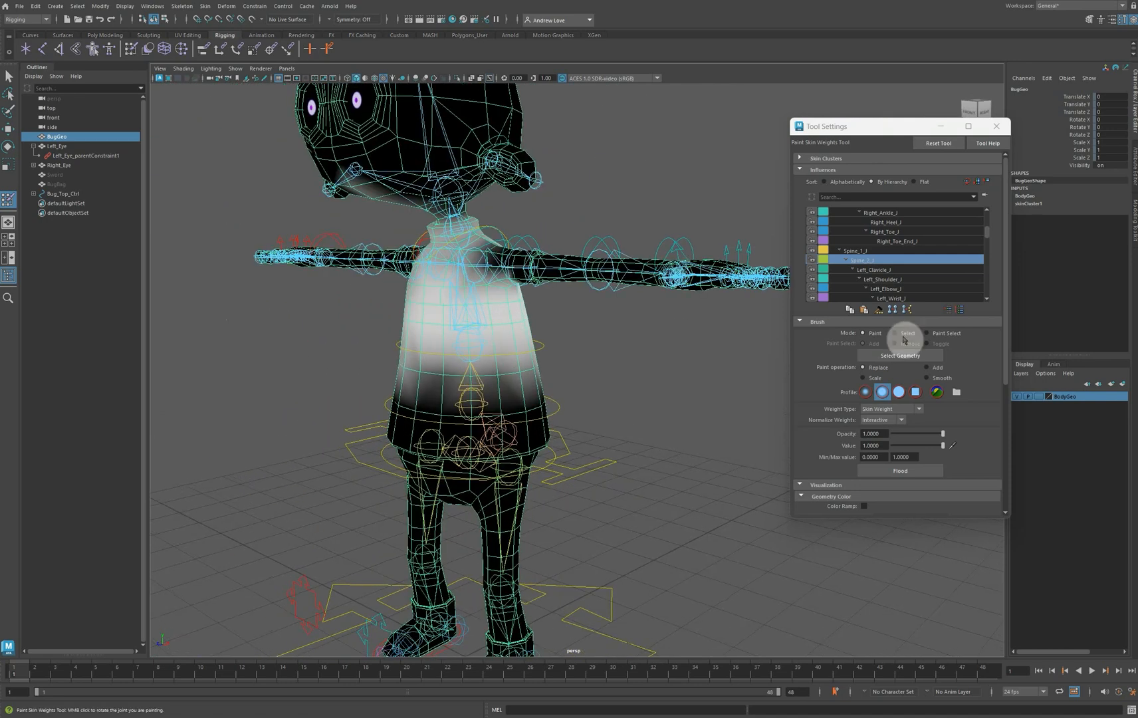
Switch the paint operation to Smooth and soften the Spine_2_J and Spine_1_J weight transitions around the shirt
click(928, 378)
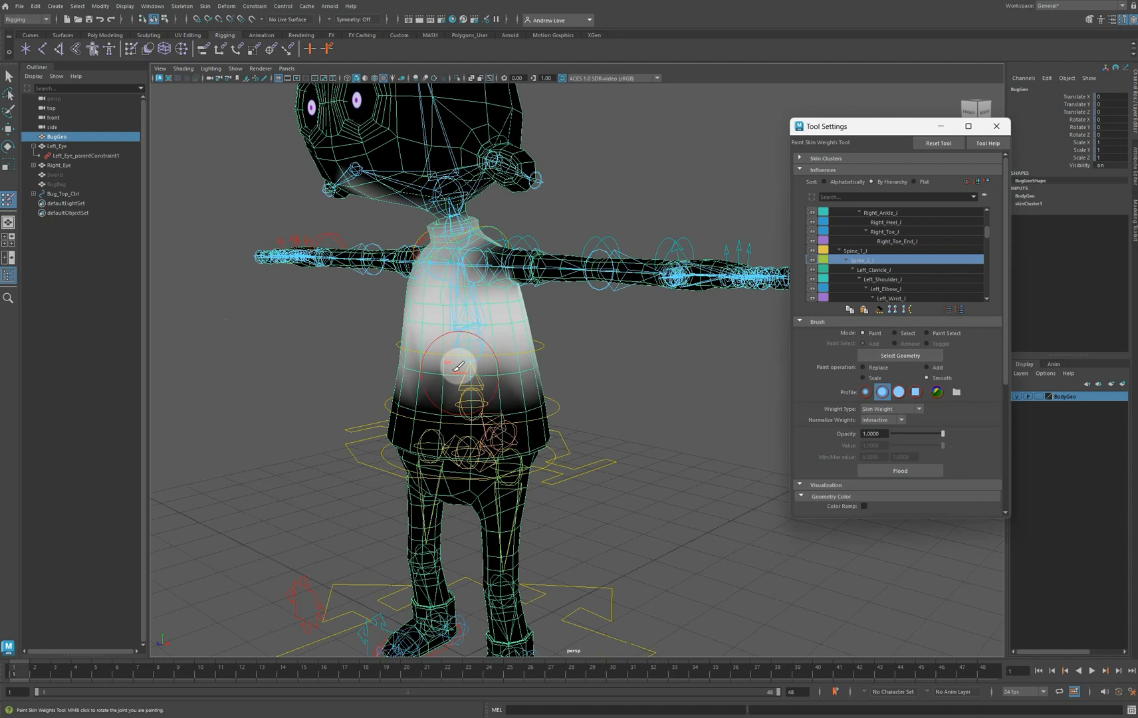
alt+drag(589, 361, 469, 338)
click(841, 251)
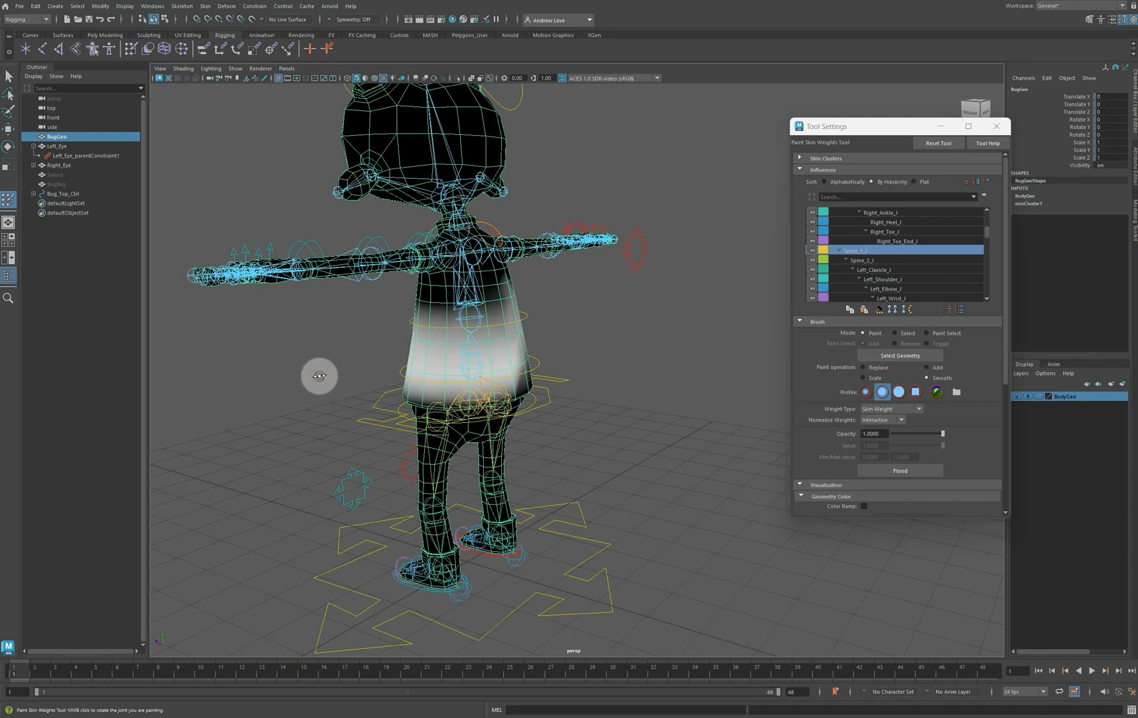
alt+drag(318, 375, 488, 363)
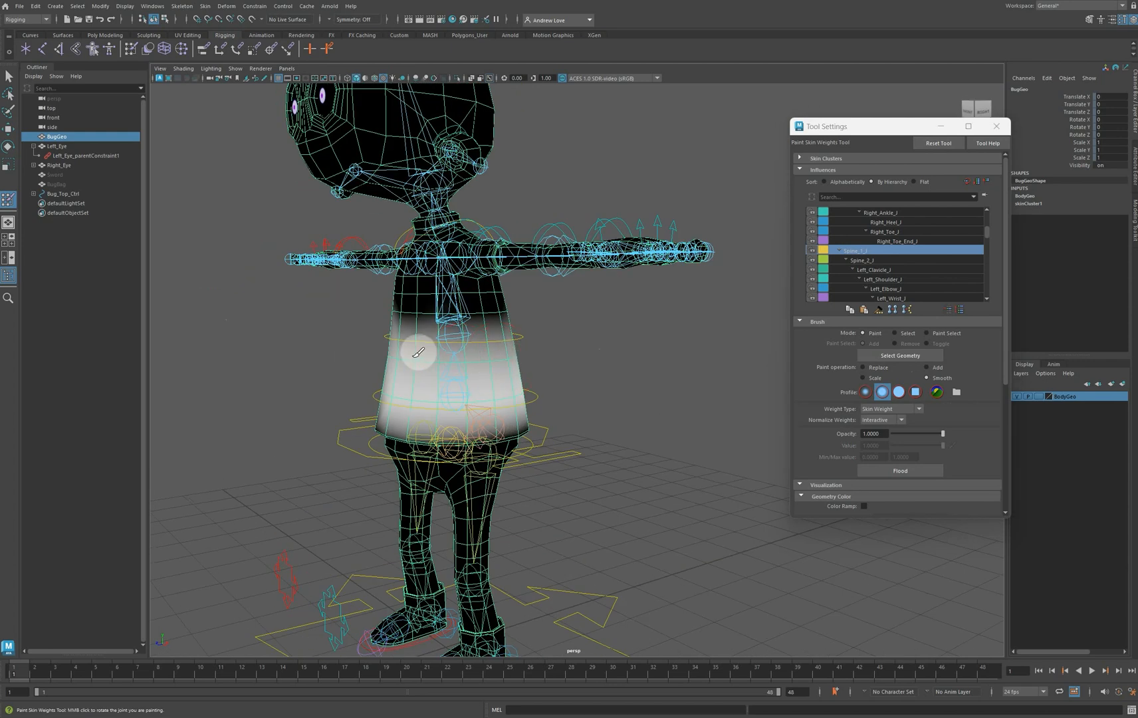
alt+drag(290, 353, 301, 357)
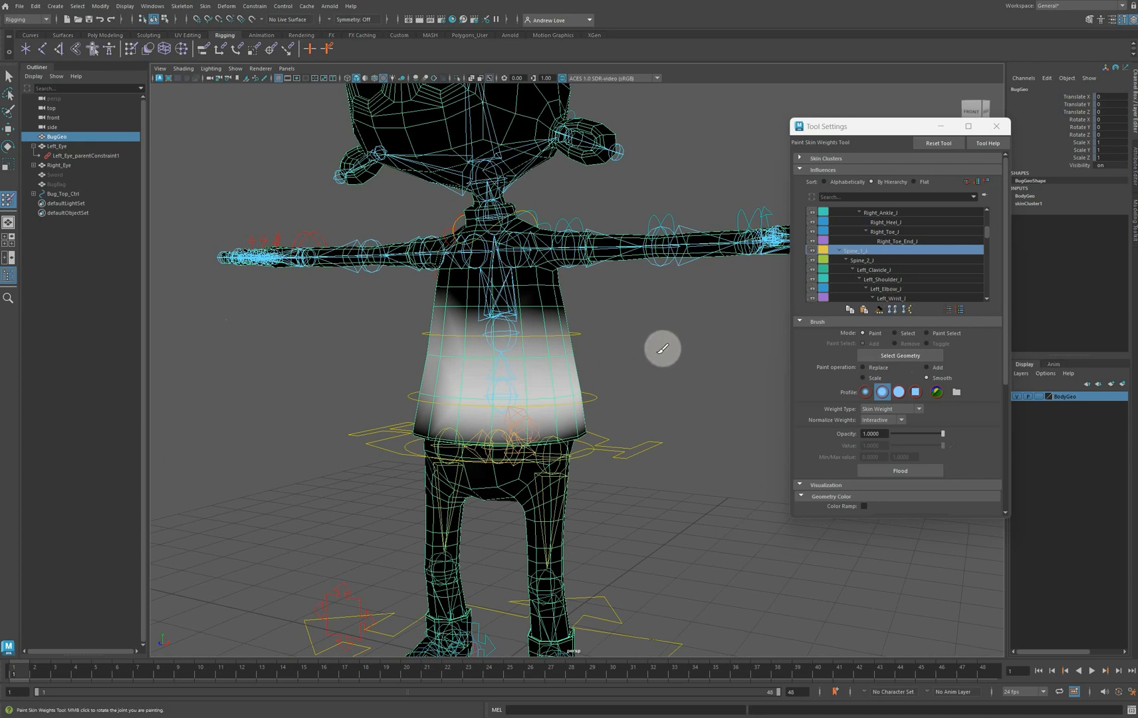
scroll(665, 346, up, 2)
scroll(665, 346, down, 2)
alt+middle_drag(662, 344, 634, 402)
scroll(635, 387, up, 2)
alt+drag(627, 404, 636, 406)
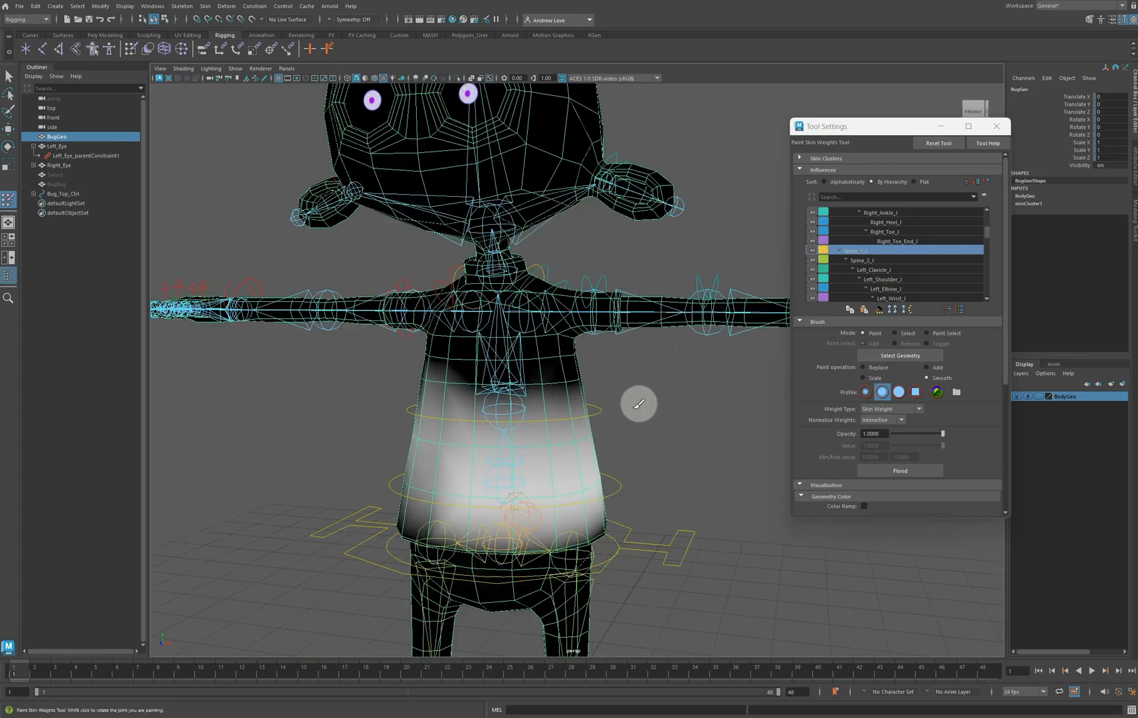
scroll(642, 403, up, 2)
alt+middle_drag(651, 405, 649, 413)
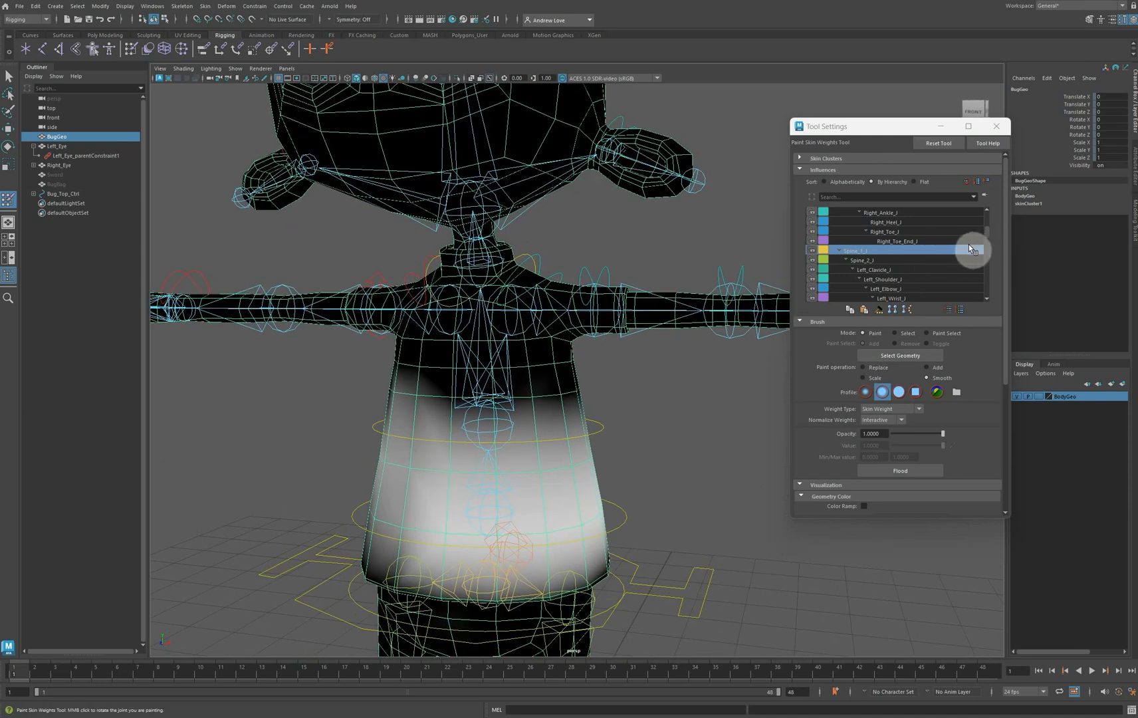
Check the Left_Clavicle_J influence and smooth the Spine_2_J weights across the front of the upper chest
scroll(986, 231, down, 2)
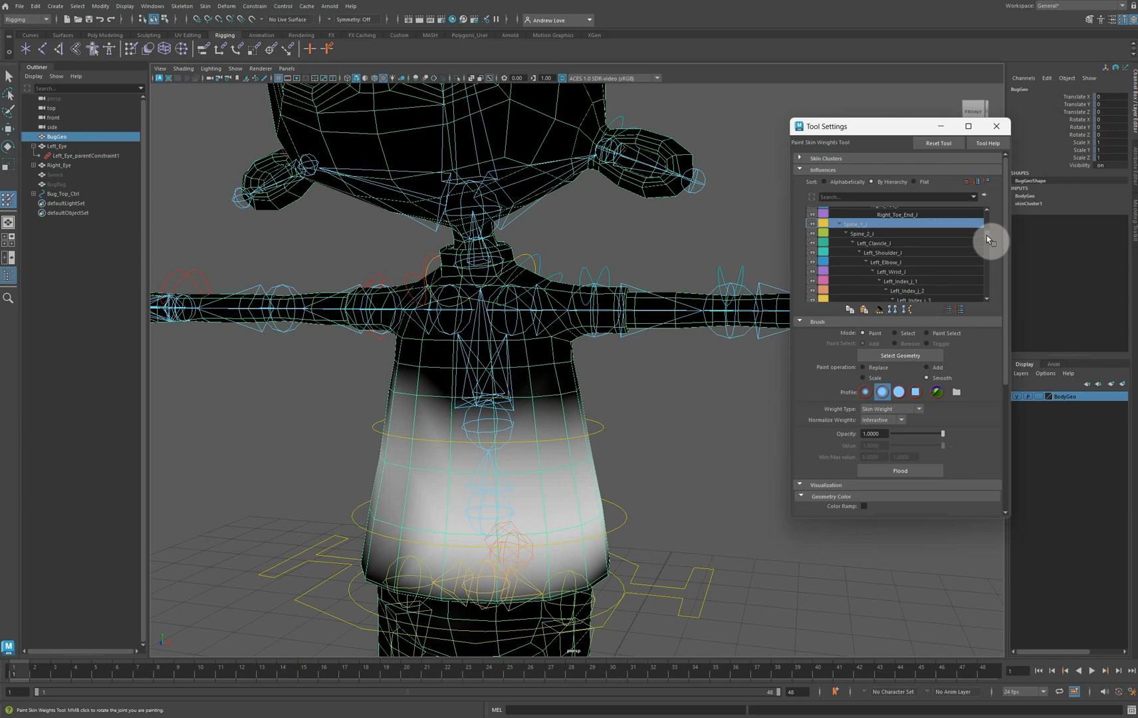
click(878, 233)
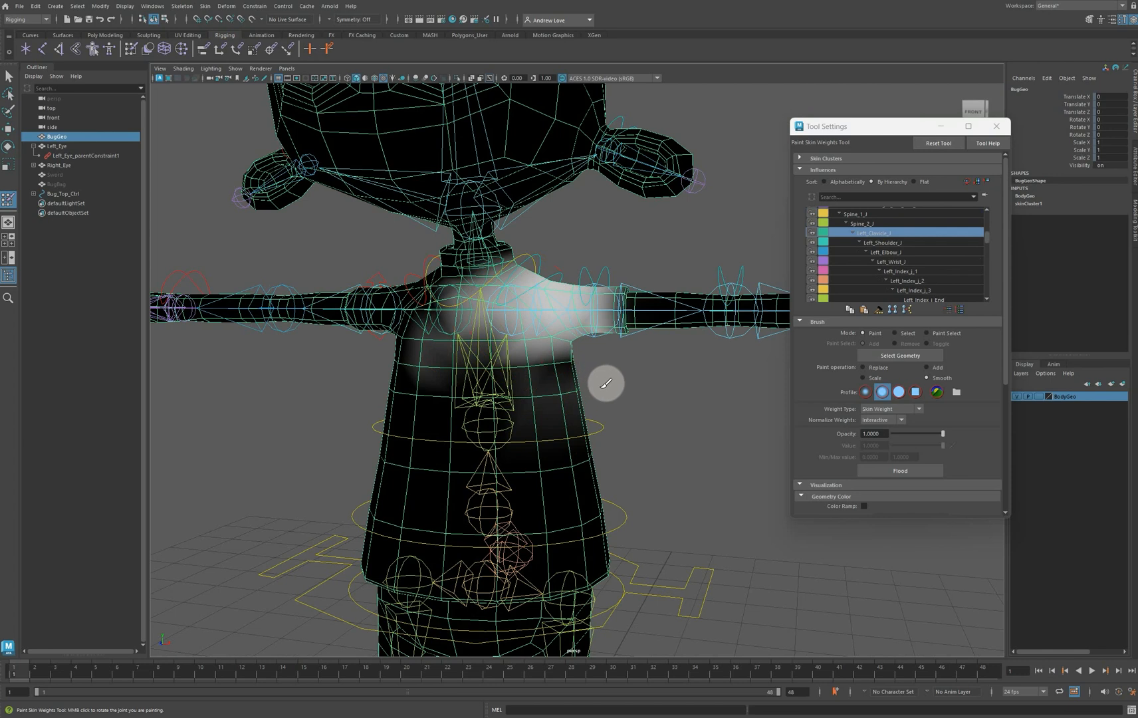
alt+middle_drag(605, 386, 591, 426)
scroll(597, 427, up, 3)
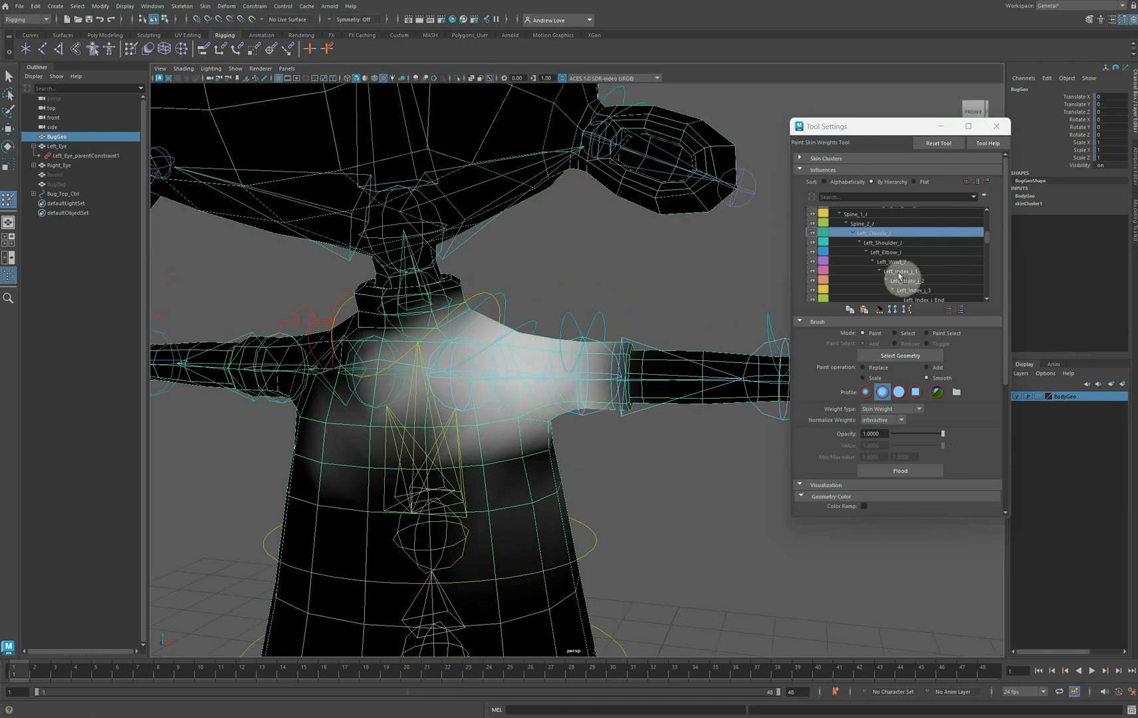
click(880, 225)
mouse_move(477, 436)
mouse_down()
mouse_move(394, 420)
mouse_move(475, 402)
mouse_move(487, 384)
mouse_move(502, 400)
mouse_up()
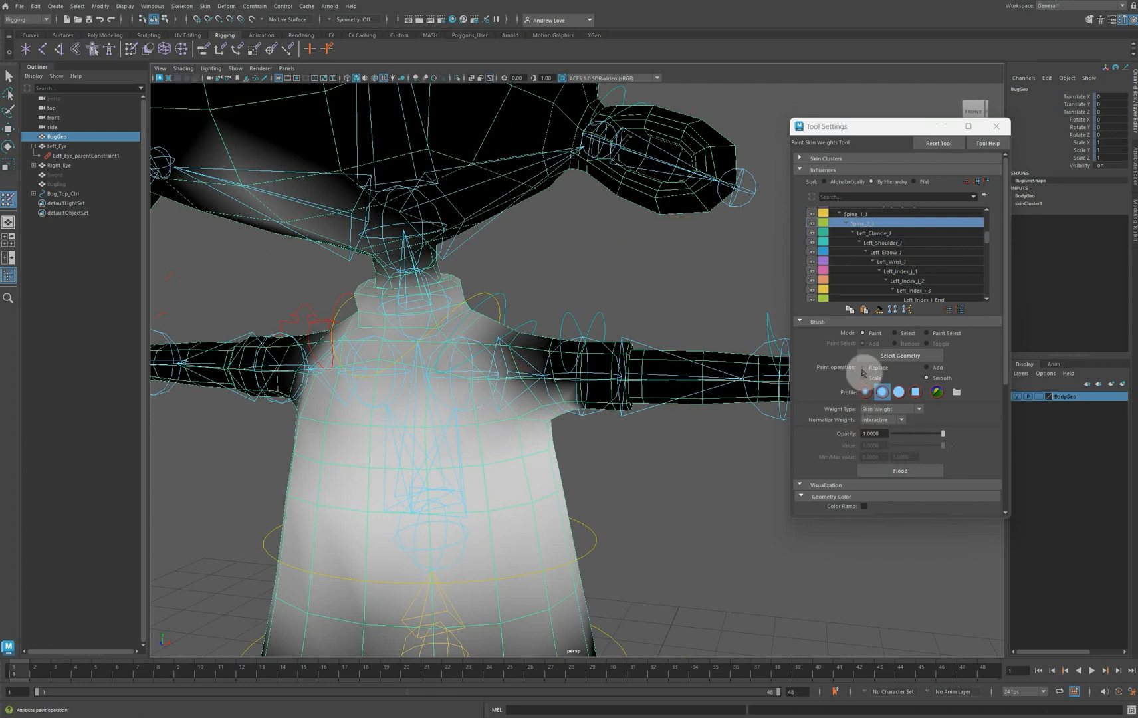
Paint Spine_2_J weights in Replace mode at value 1 over the front of the upper chest and the upper back
click(862, 369)
mouse_move(481, 407)
mouse_down()
mouse_move(437, 393)
mouse_move(421, 350)
mouse_move(418, 370)
mouse_up()
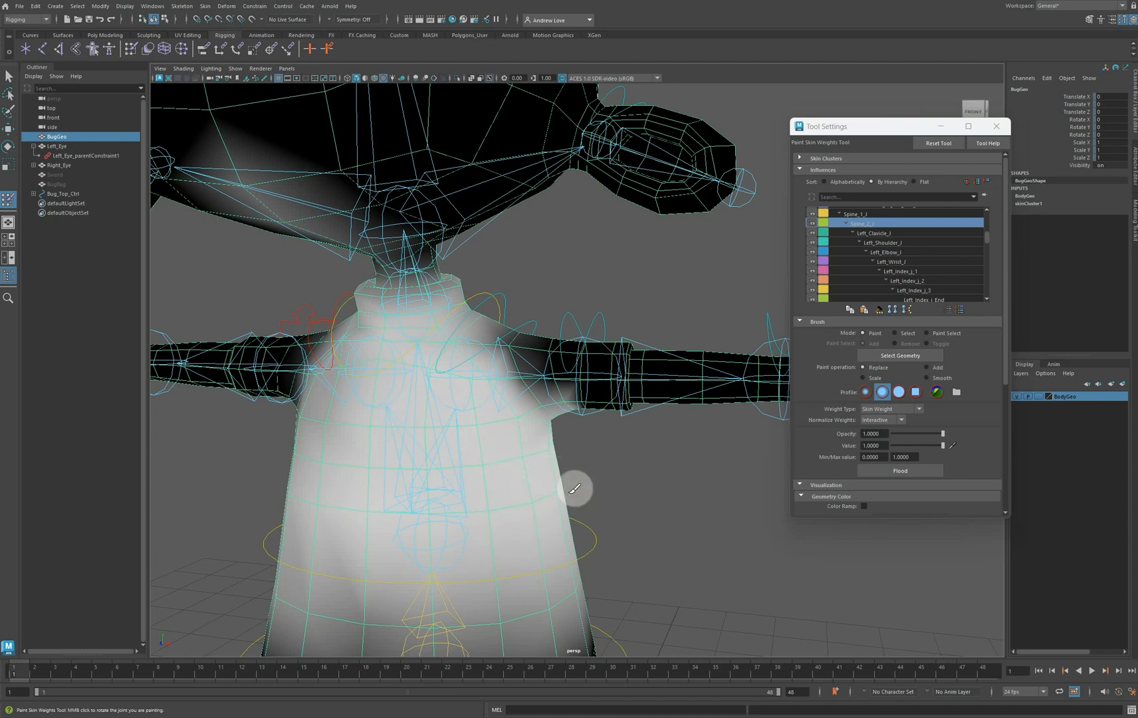
mouse_move(709, 495)
alt+mouse_down()
mouse_move(536, 504)
mouse_move(456, 459)
alt+mouse_up()
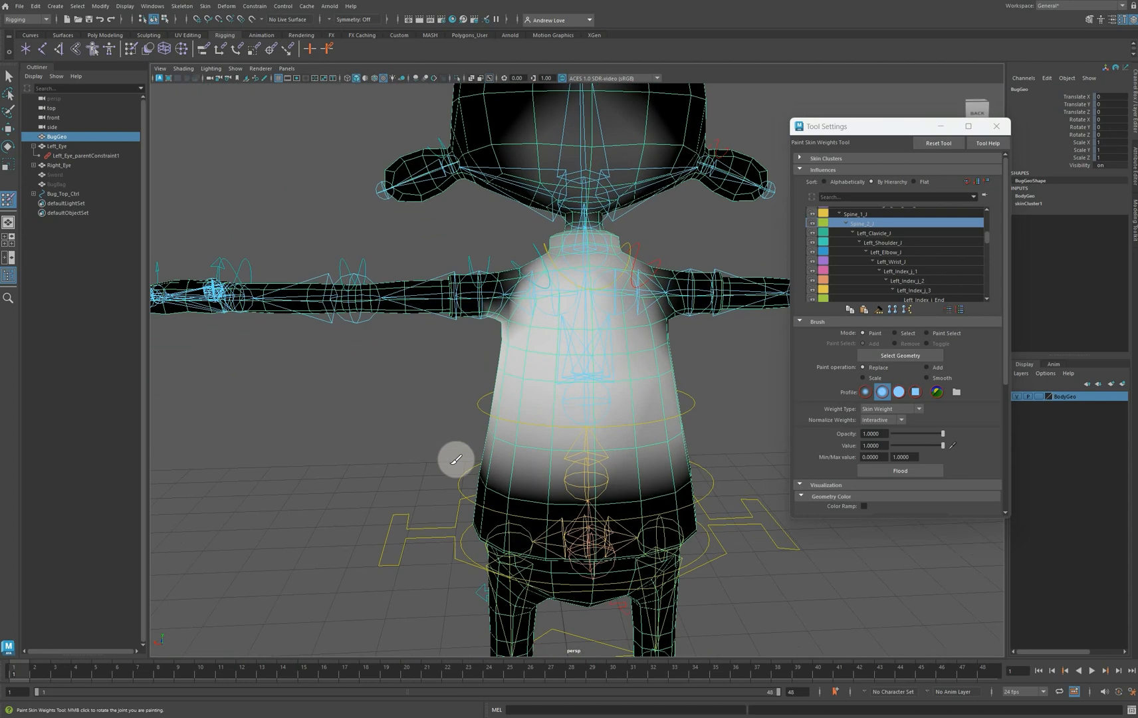
scroll(394, 435, up, 4)
alt+drag(343, 447, 600, 330)
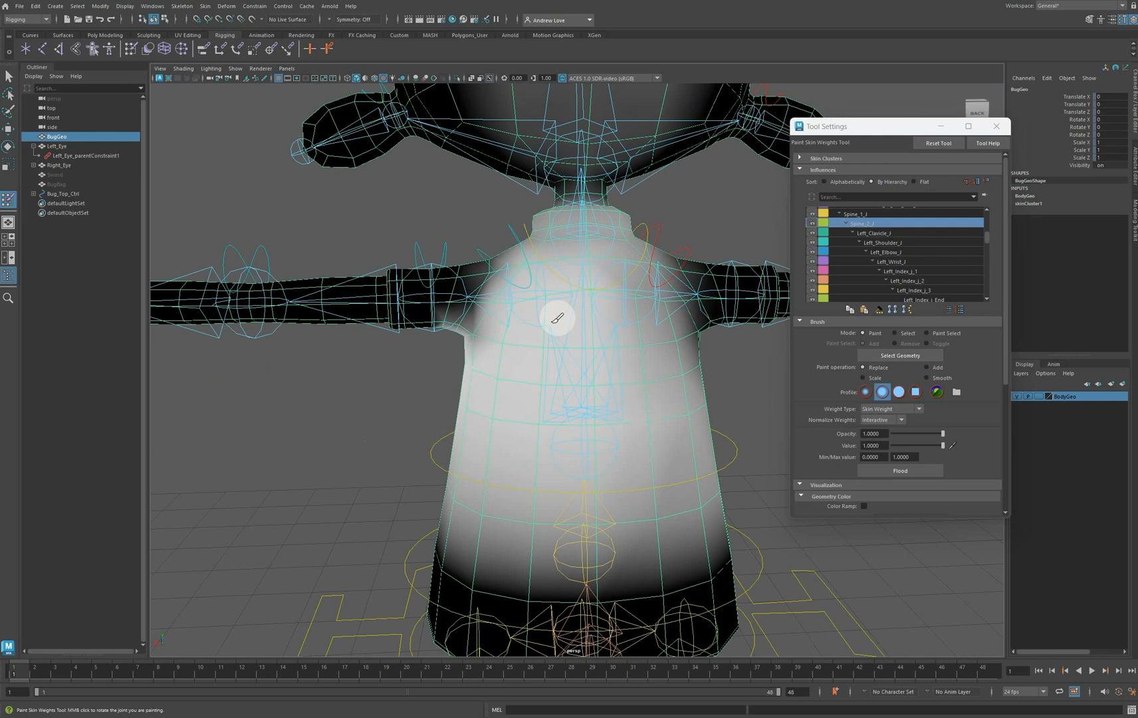
drag(562, 262, 562, 245)
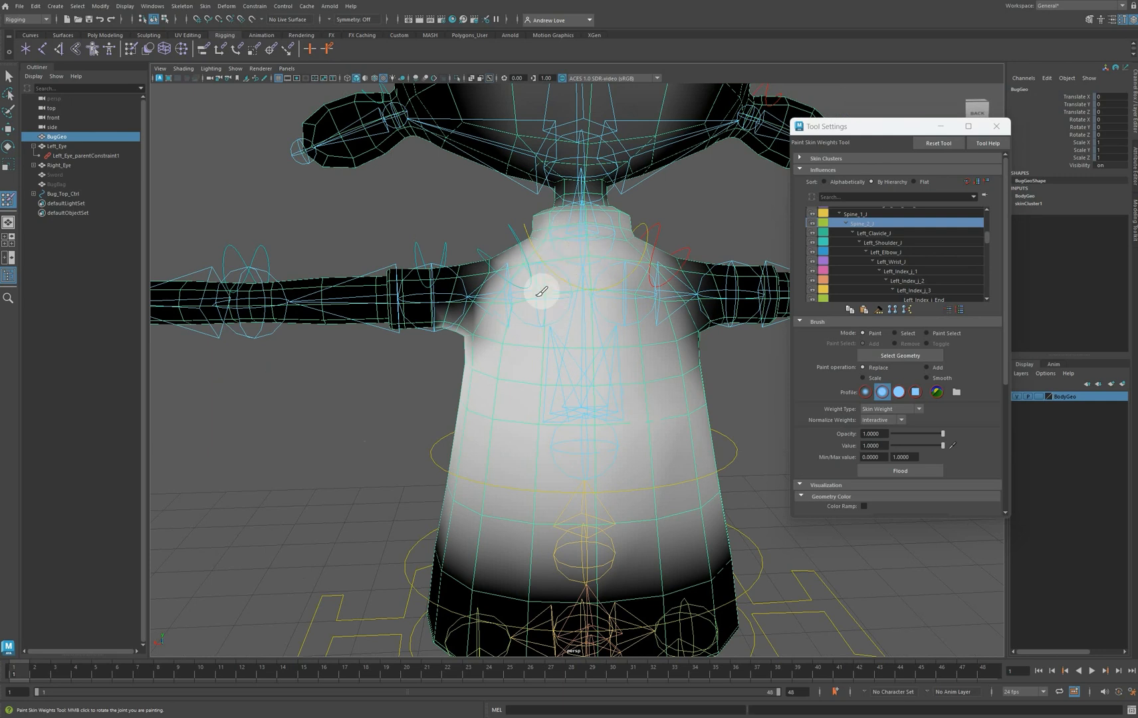
Paint full Left_Clavicle_J influence over the back, top and front of the left shoulder
click(917, 233)
mouse_move(377, 406)
alt+mouse_down()
mouse_move(429, 420)
mouse_move(436, 401)
mouse_move(780, 402)
mouse_move(520, 325)
alt+mouse_up()
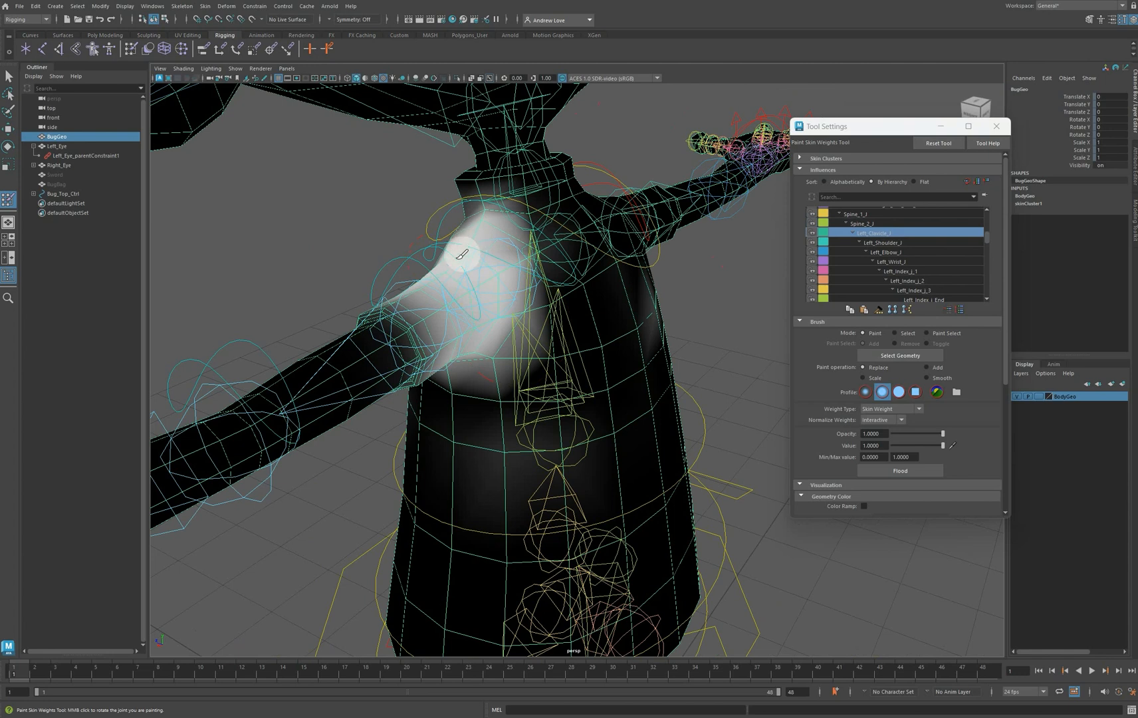
mouse_move(247, 255)
alt+mouse_down()
mouse_move(338, 262)
mouse_move(343, 394)
alt+mouse_up()
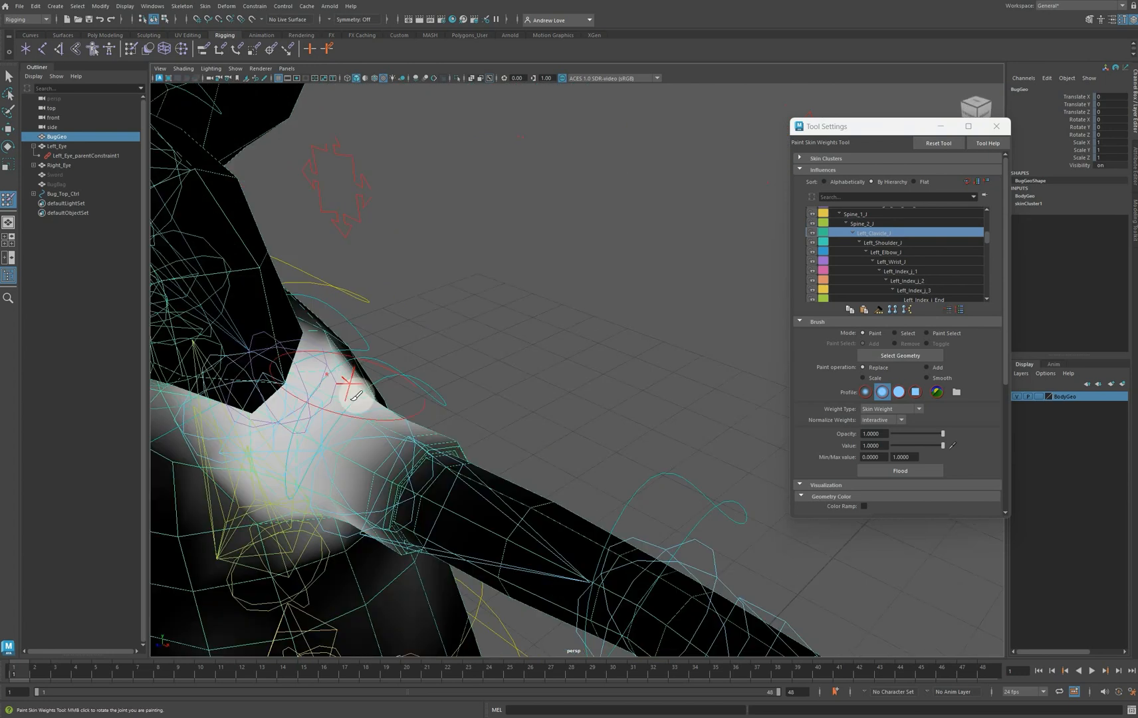
mouse_move(371, 520)
alt+mouse_down()
mouse_move(483, 404)
mouse_move(600, 411)
alt+mouse_up()
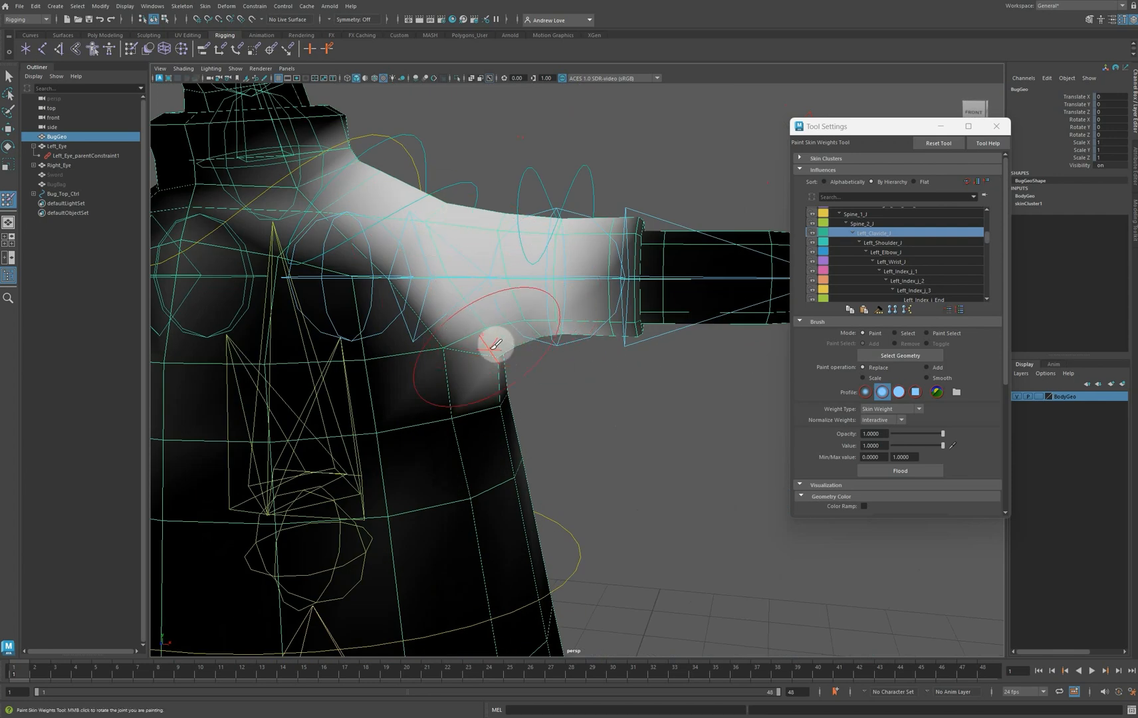
Paint full Spine_2_J influence on the front of the chest beside the left armpit
click(863, 223)
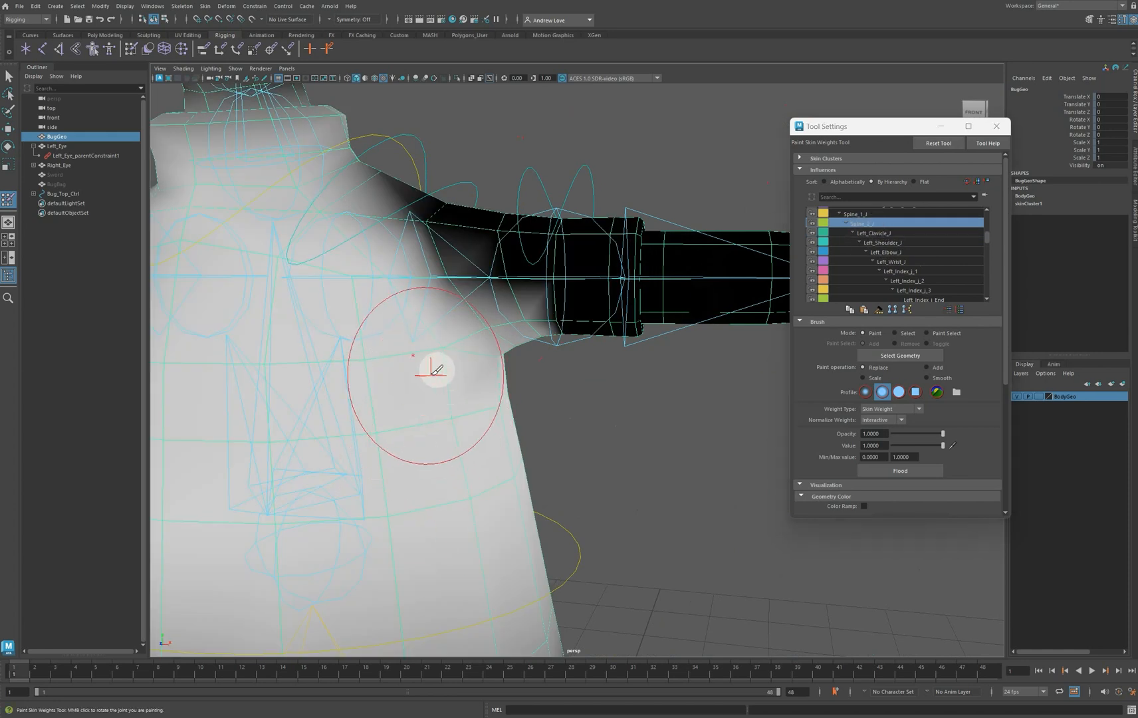
drag(435, 369, 419, 355)
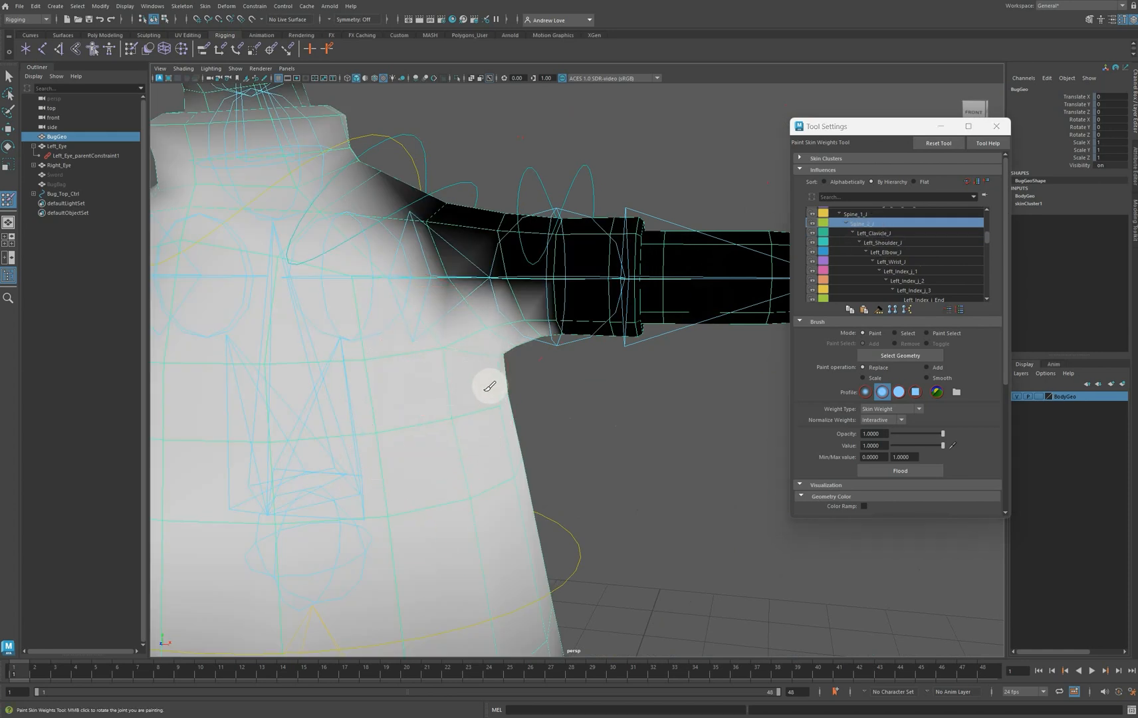
scroll(619, 427, down, 3)
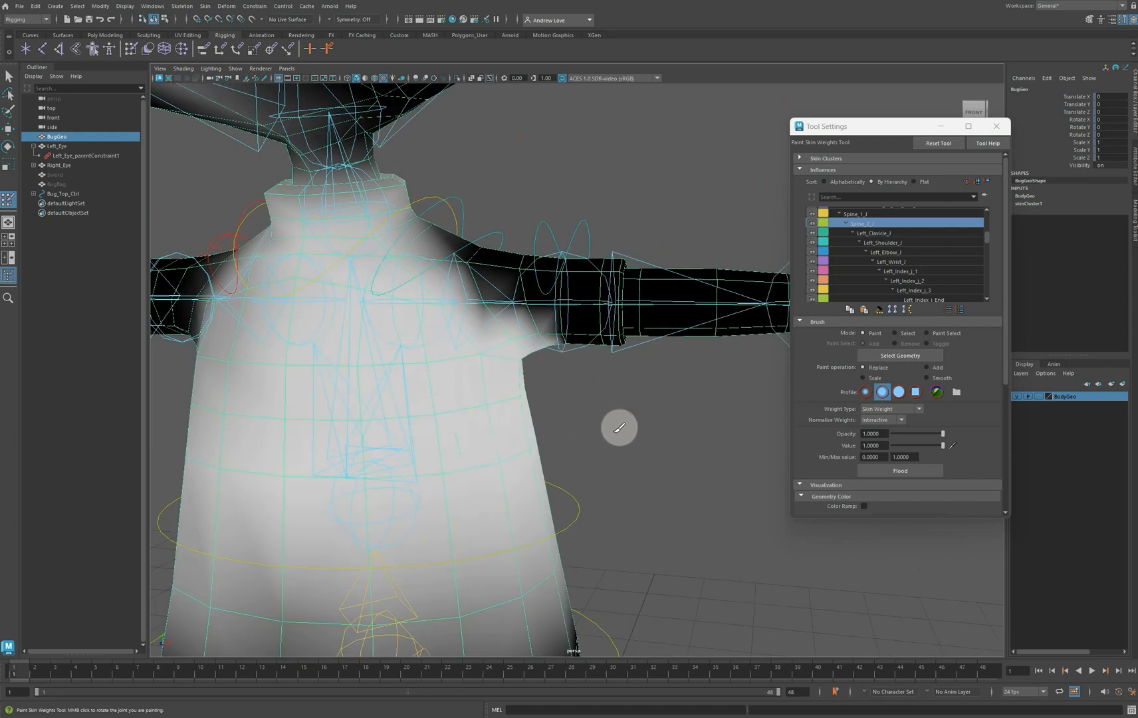
Paint full Left_Shoulder_J influence over the left sleeve cuff and upper arm, front and back
click(884, 243)
alt+drag(706, 353, 631, 406)
alt+drag(666, 305, 478, 395)
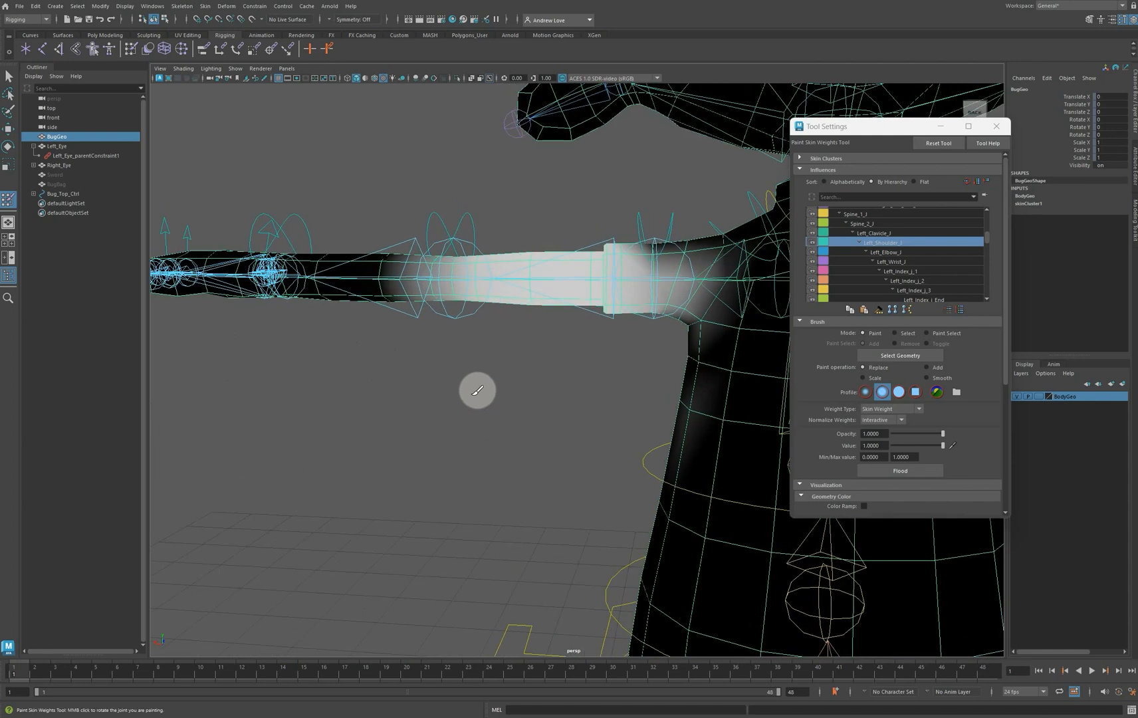
alt+drag(594, 323, 593, 359)
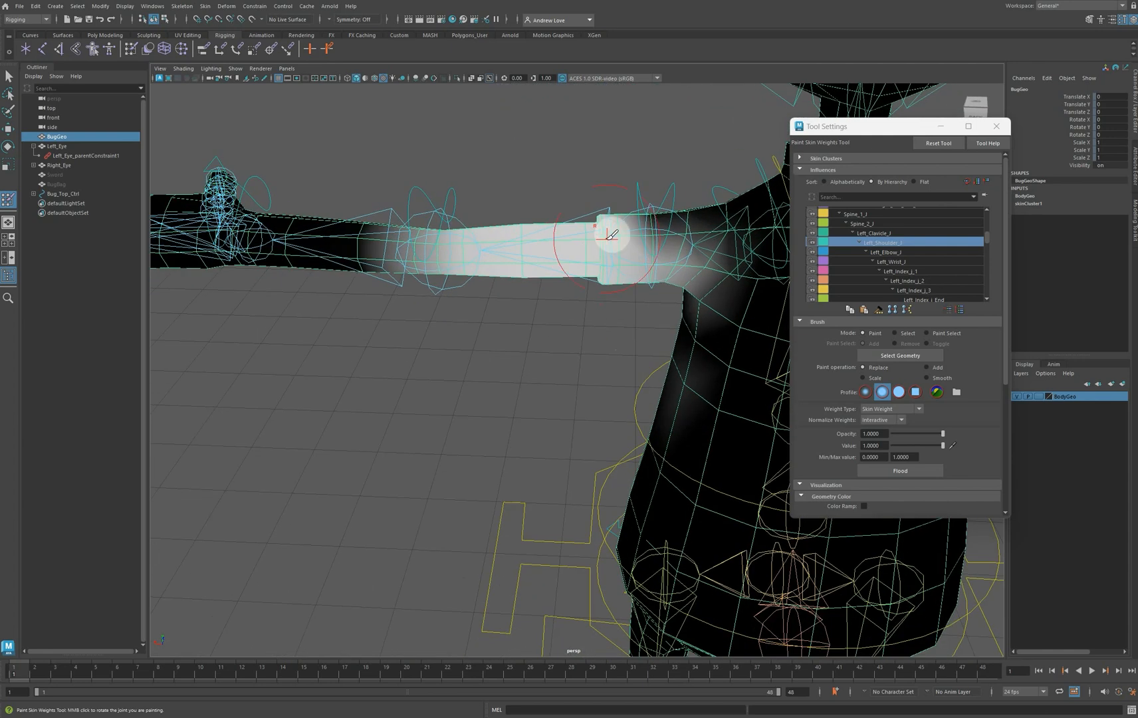
drag(610, 234, 607, 230)
mouse_move(552, 306)
alt+mouse_down()
mouse_move(676, 313)
mouse_move(734, 299)
mouse_move(595, 304)
alt+mouse_up()
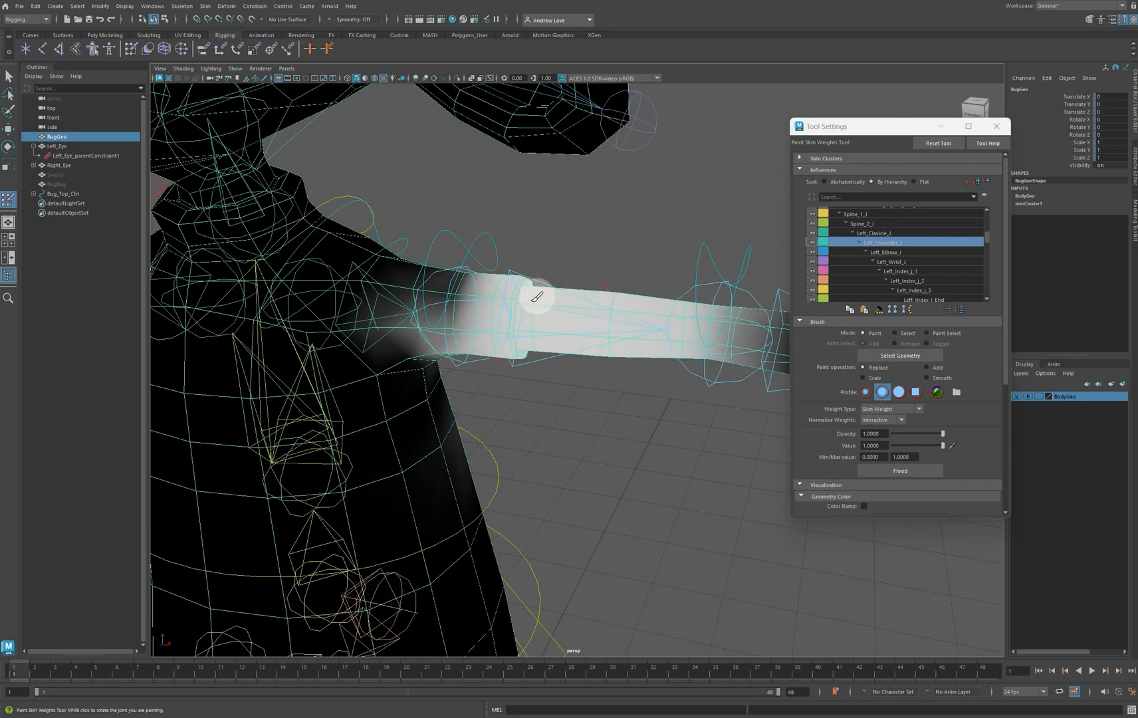
scroll(591, 357, down, 5)
alt+drag(626, 417, 481, 351)
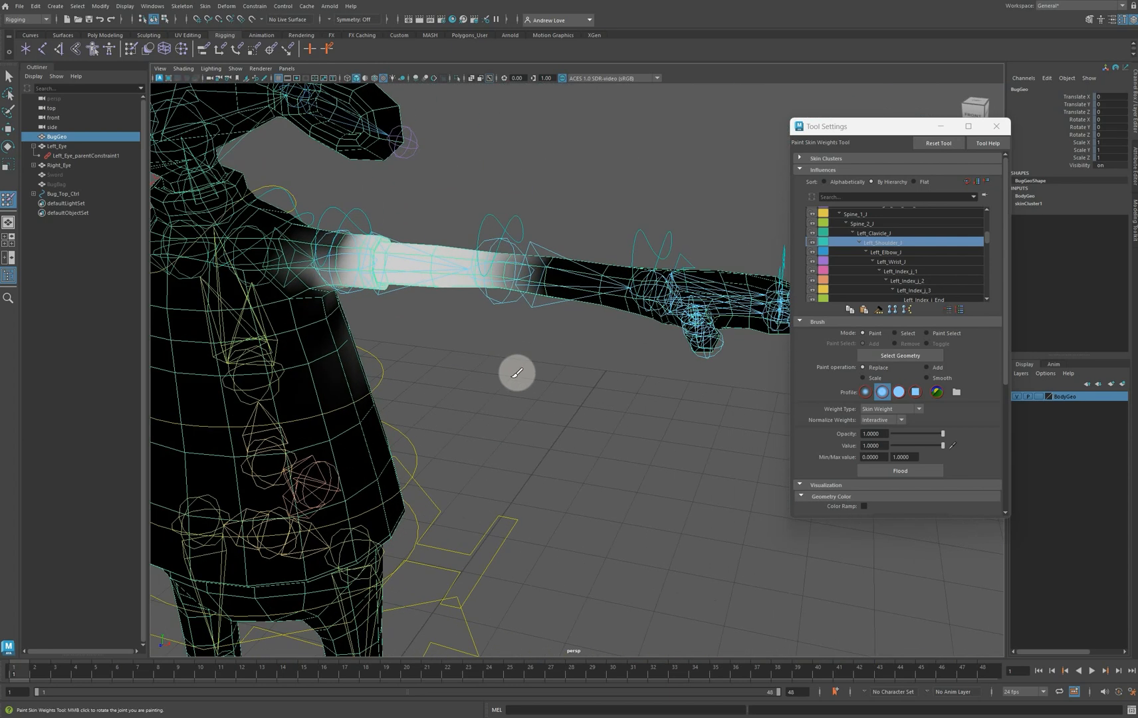
Leave weight painting, test the elbow bend by rotating Left_Elbow_Ctrl about -33 degrees in Y, and undo the rotation
click(10, 93)
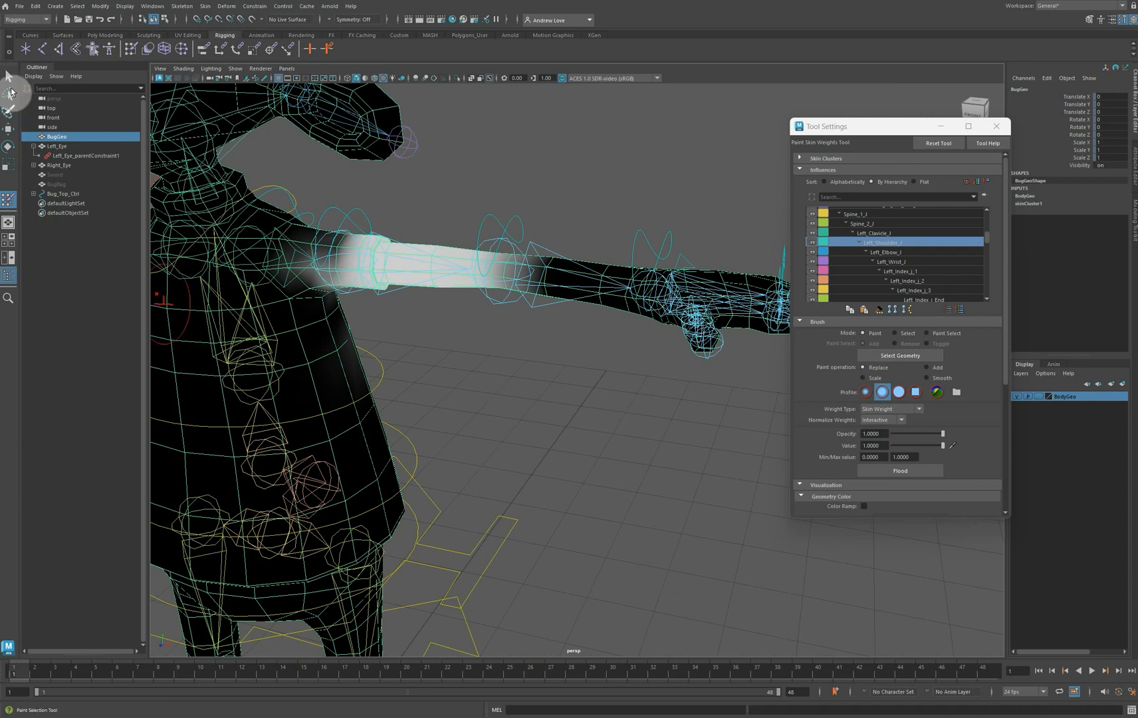
click(8, 79)
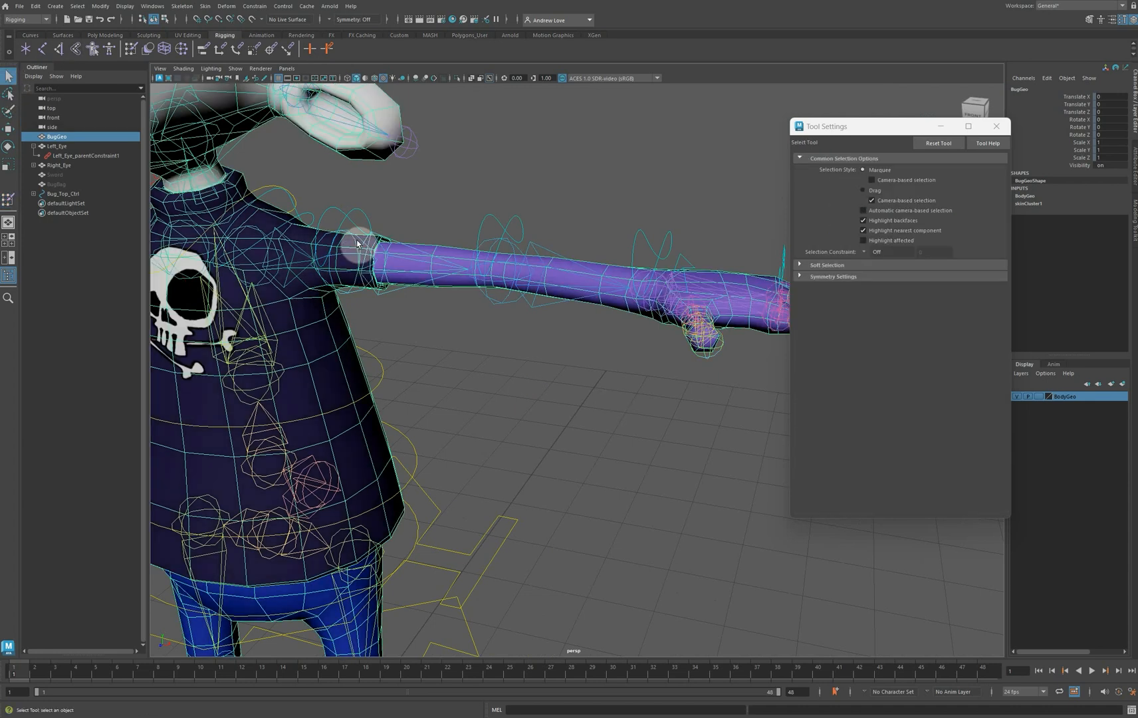
click(482, 226)
key(e)
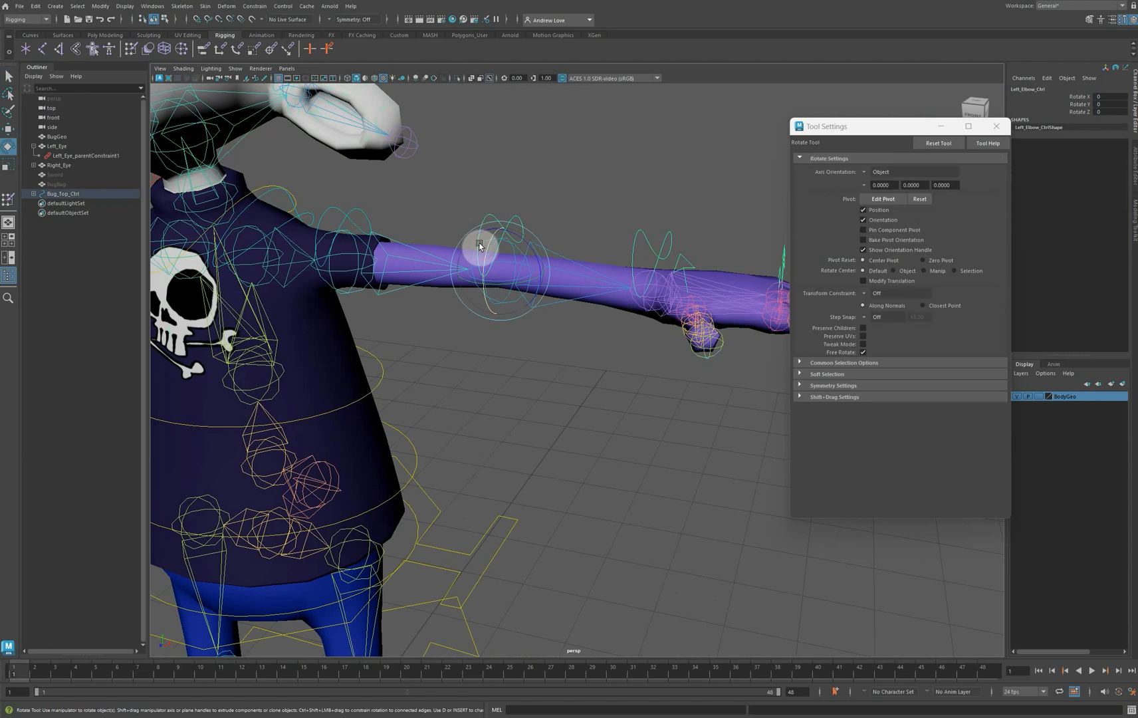
drag(501, 284, 477, 286)
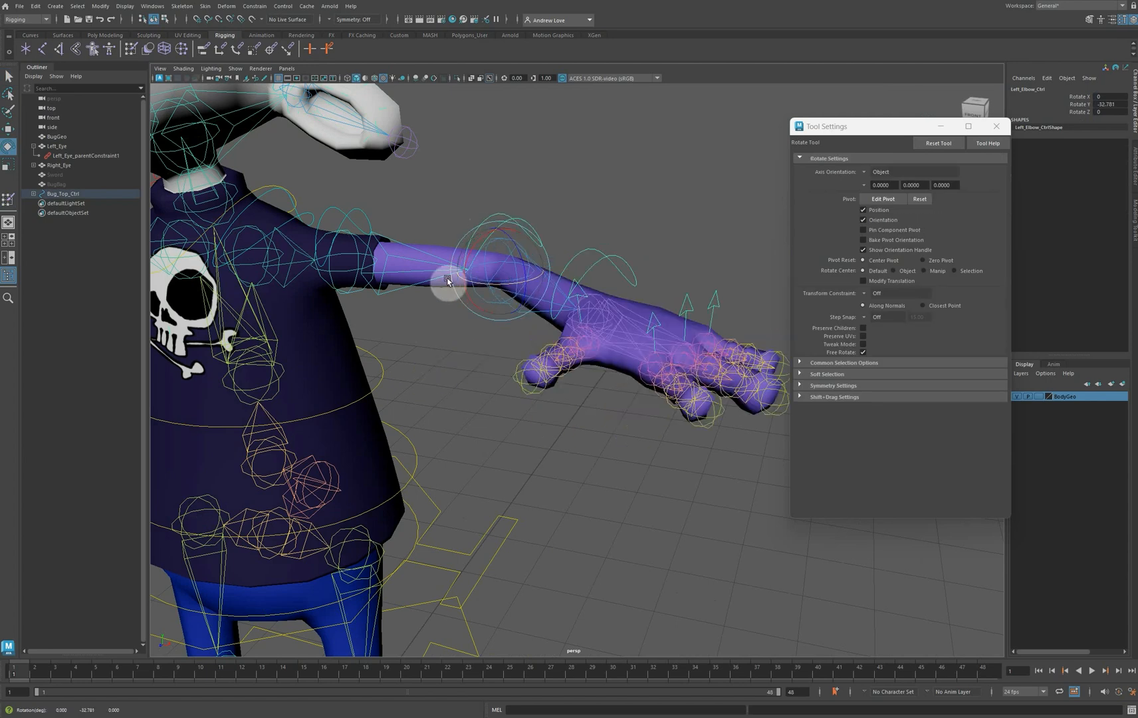
key(ctrl+z)
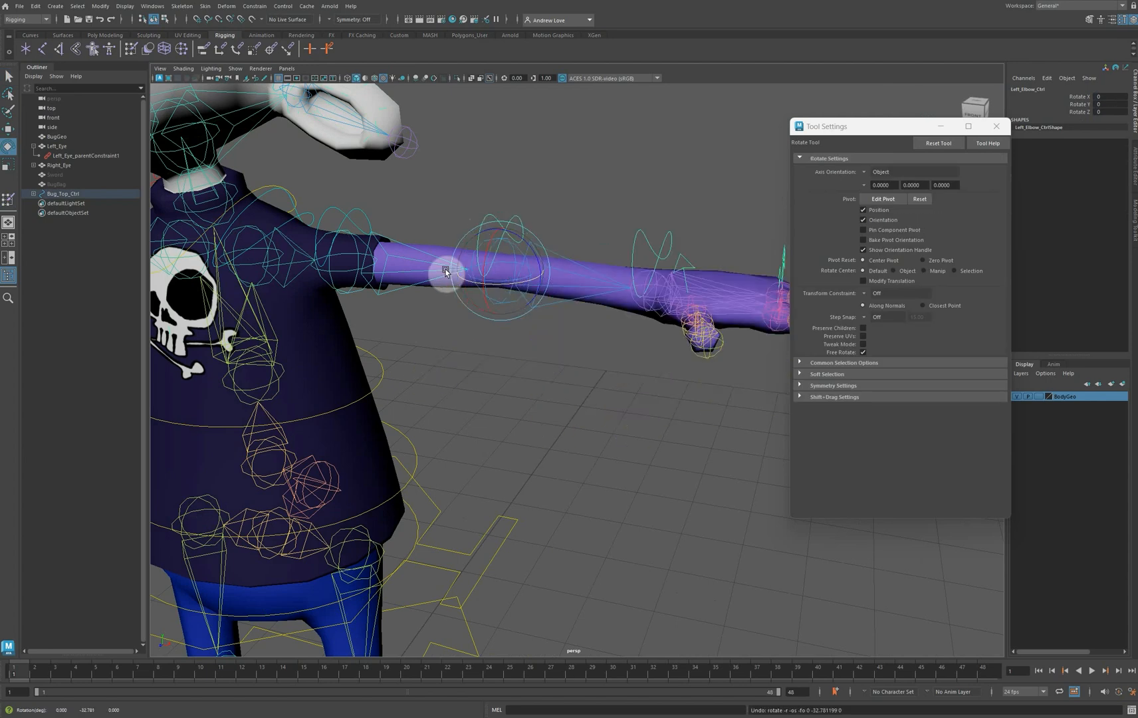
Test the shoulder deformation by rotating Left_Shoulder_Ctrl about -75 degrees in Z, and undo the rotations
click(348, 214)
drag(354, 226, 380, 260)
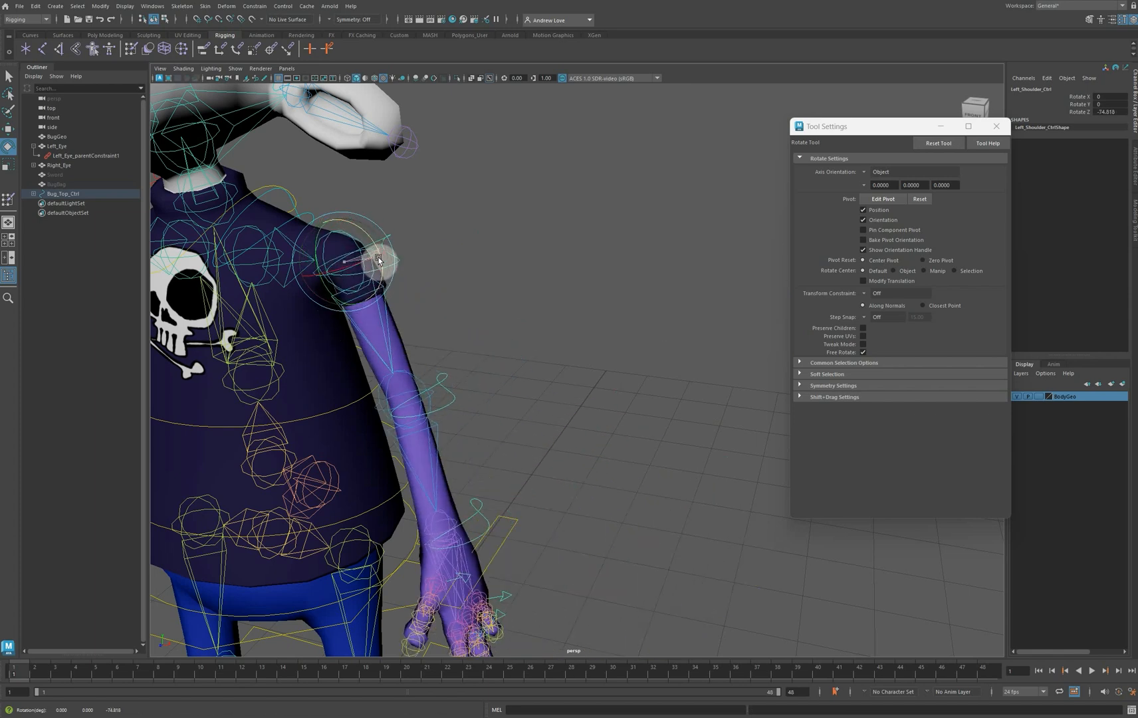
alt+right_drag(458, 304, 490, 305)
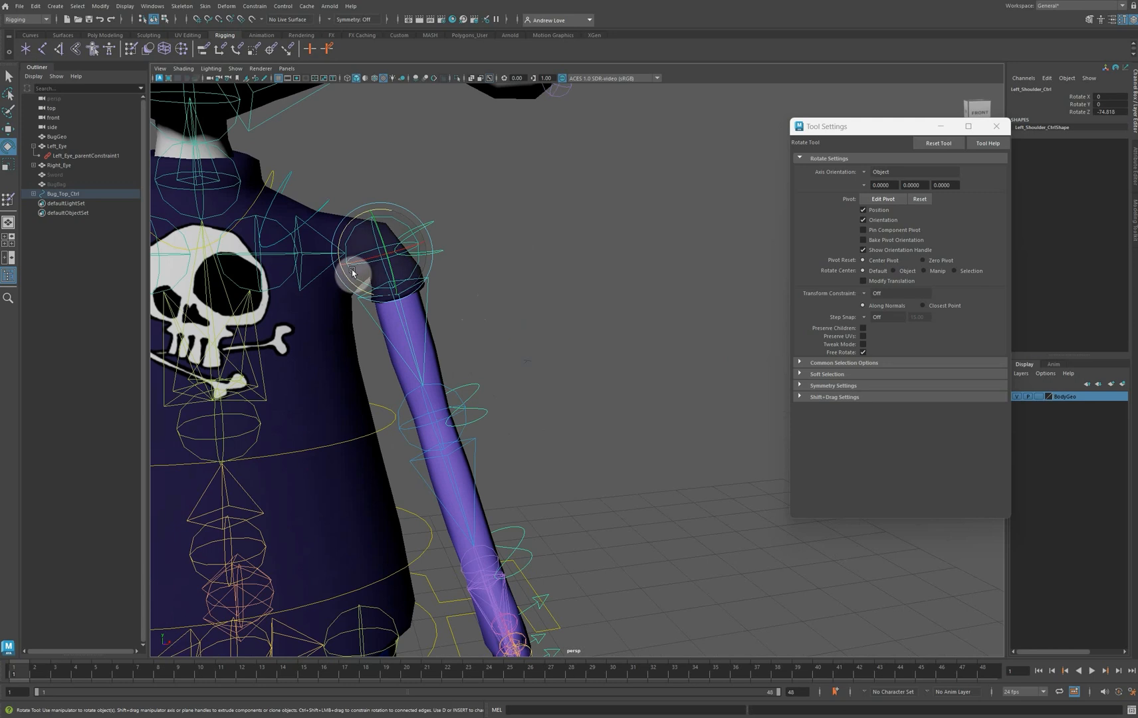
key(ctrl+z)
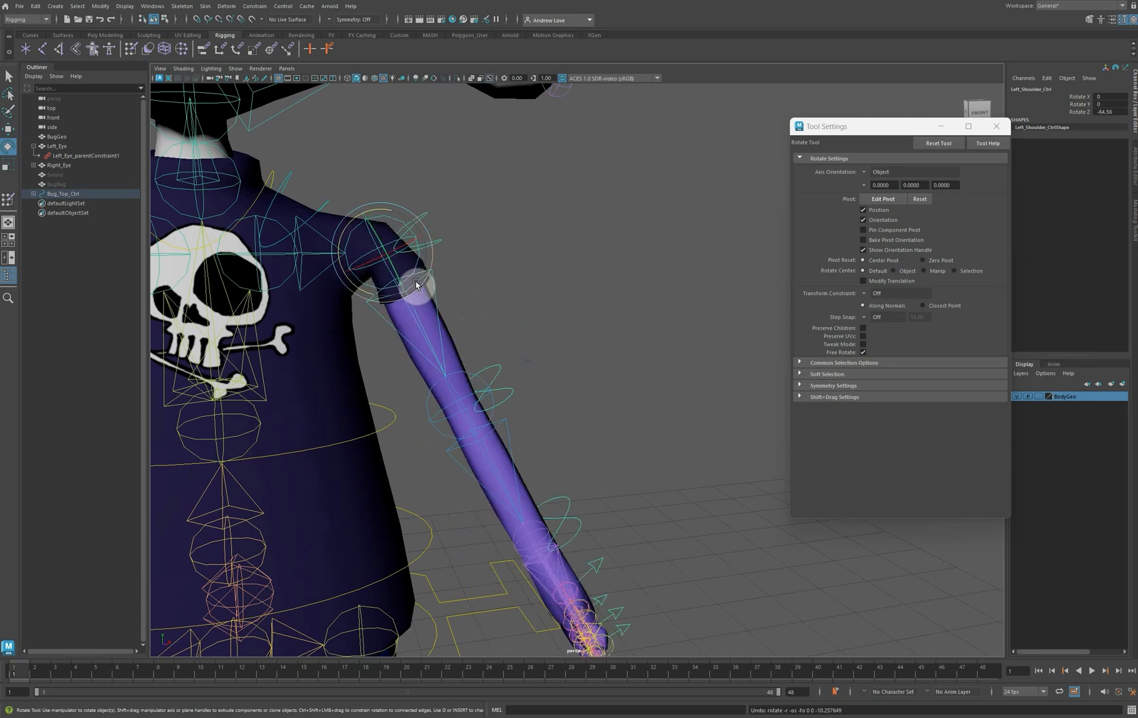
key(ctrl+z)
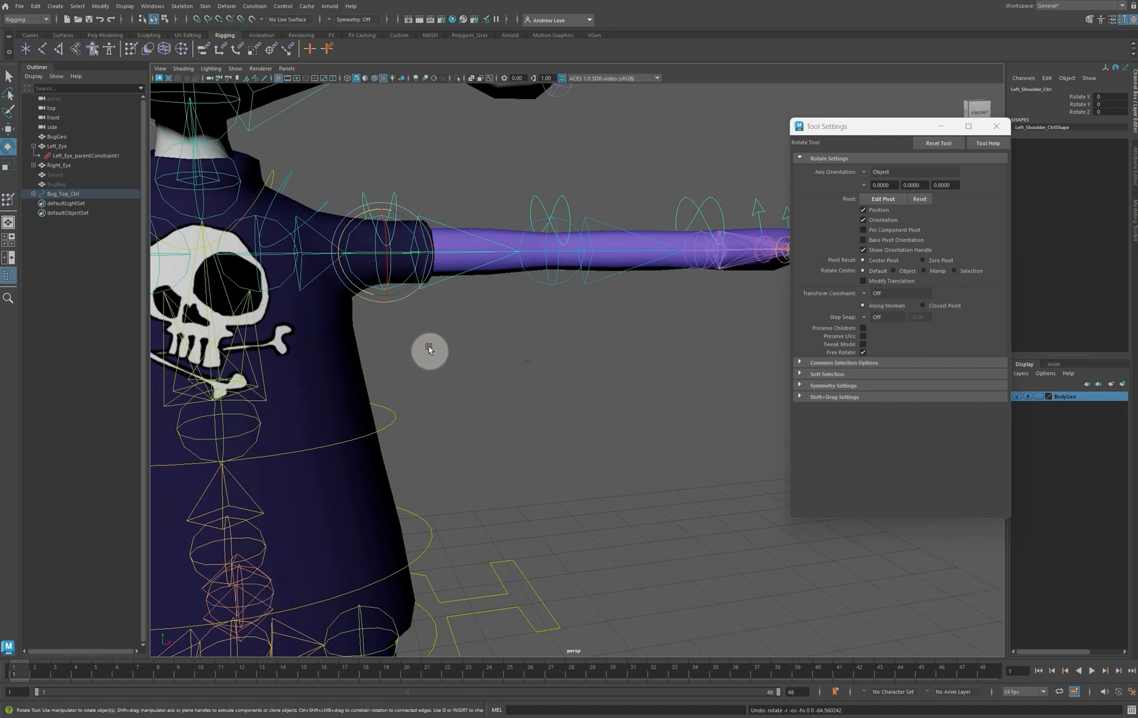
Resume painting skin weights on the body mesh and paint full Left_Shoulder_J influence on the left sleeve near the shoulder
alt+drag(429, 347, 424, 329)
click(287, 282)
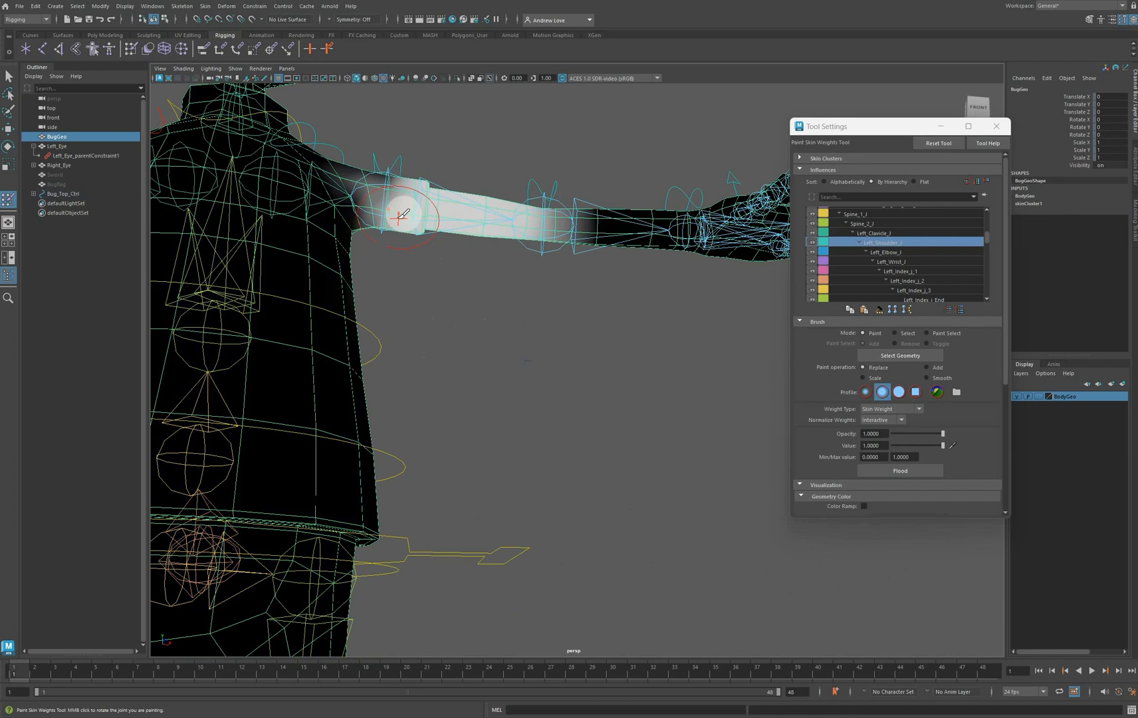
drag(404, 207, 401, 207)
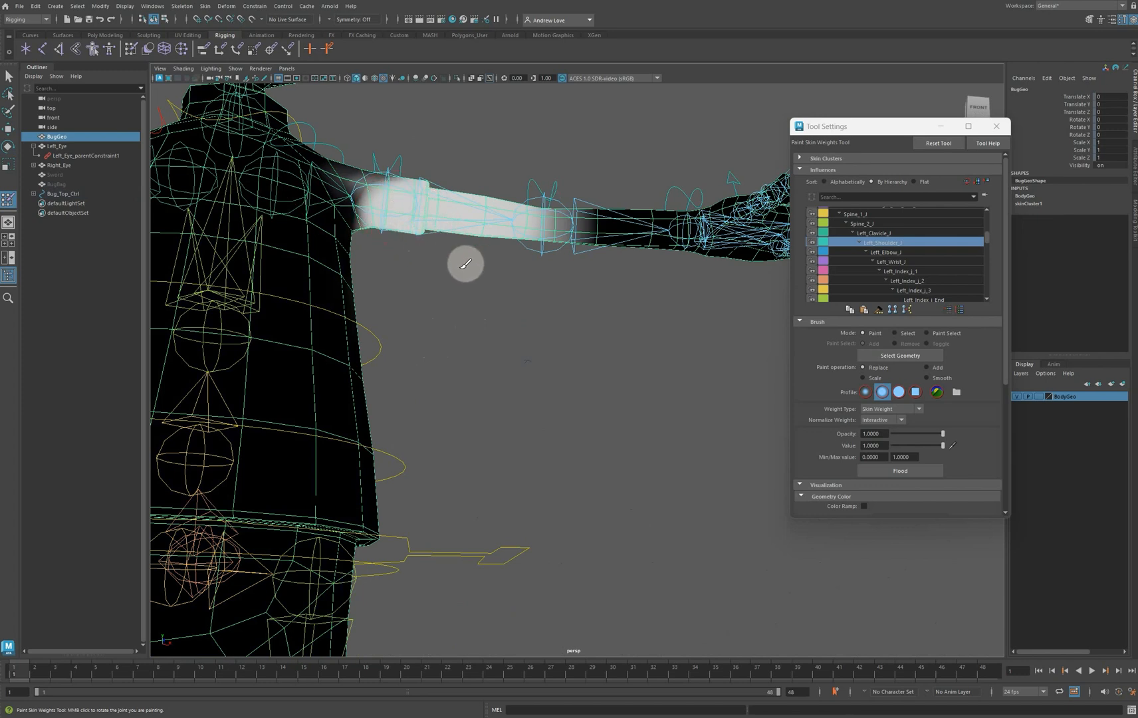
Paint full Spine_2_J influence over the left armpit where the sleeve meets the torso, front and back
mouse_move(466, 264)
alt+mouse_down()
mouse_move(394, 246)
mouse_move(526, 322)
mouse_move(505, 350)
alt+mouse_up()
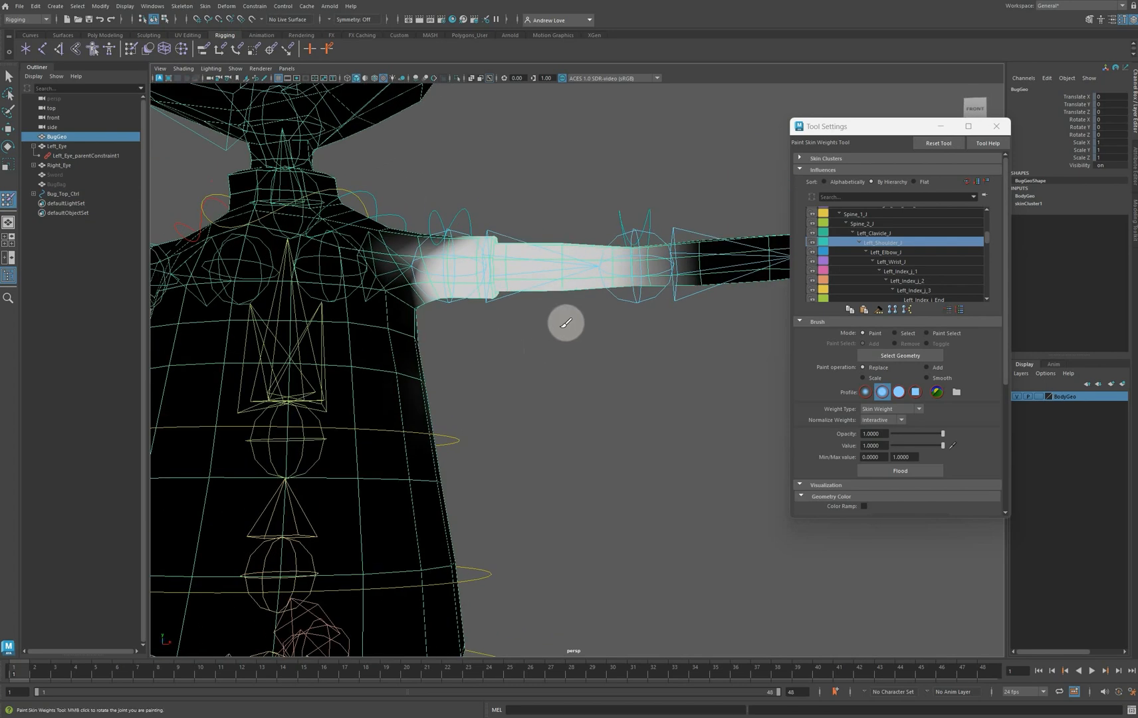
click(885, 224)
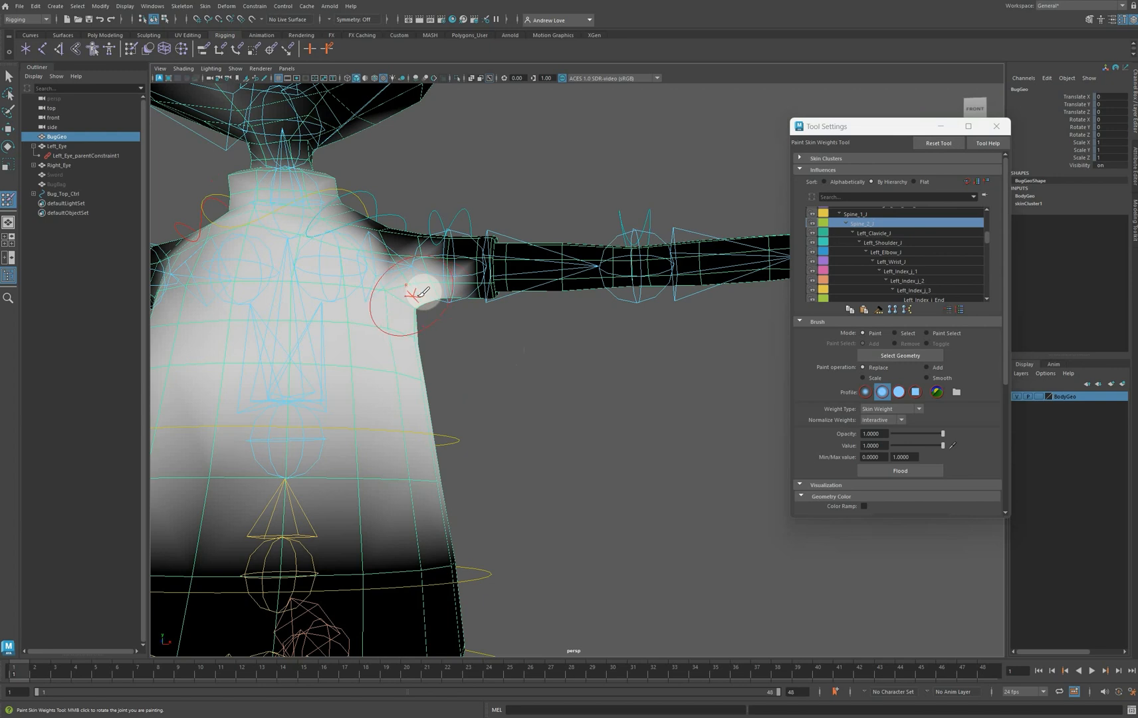
drag(423, 291, 421, 299)
alt+drag(478, 350, 628, 410)
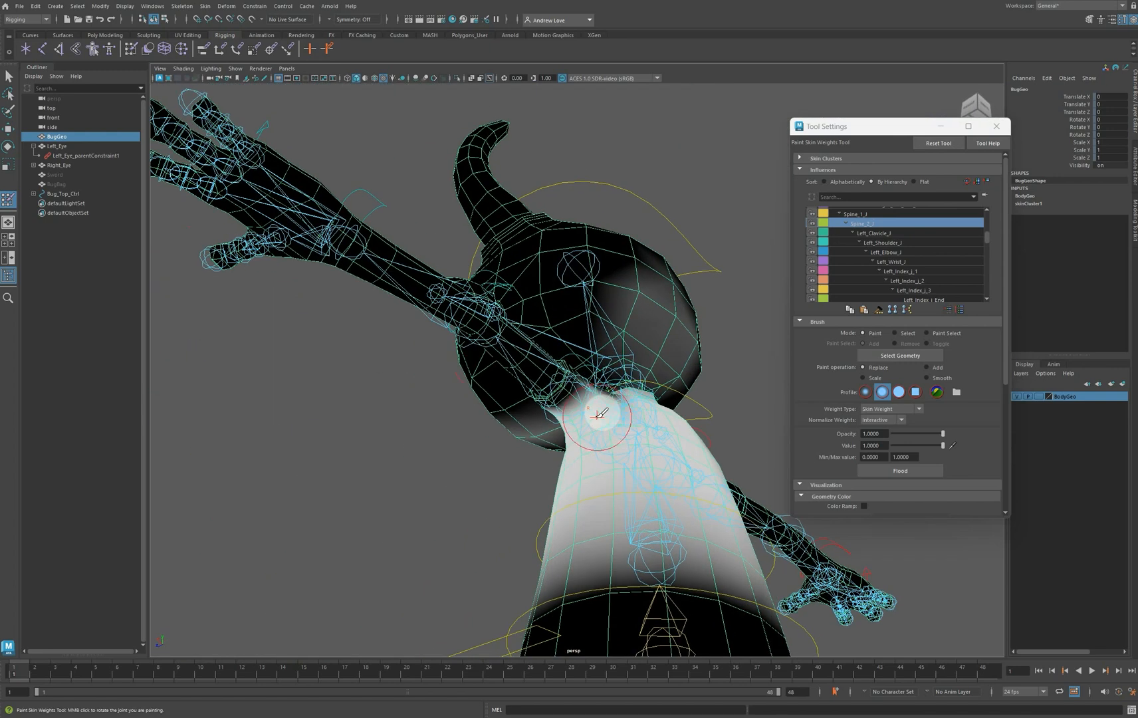
alt+drag(452, 460, 595, 409)
Smooth the Spine_2_J and Left_Shoulder_J weights where the left sleeve joins the torso
click(942, 384)
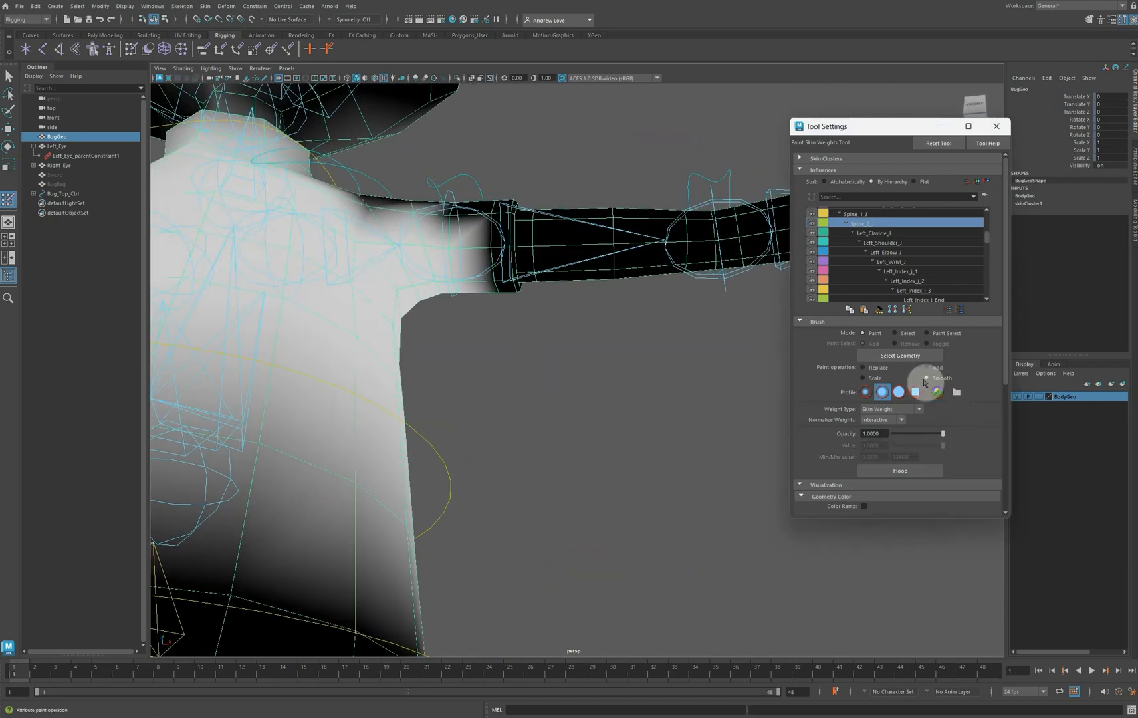
drag(470, 284, 458, 263)
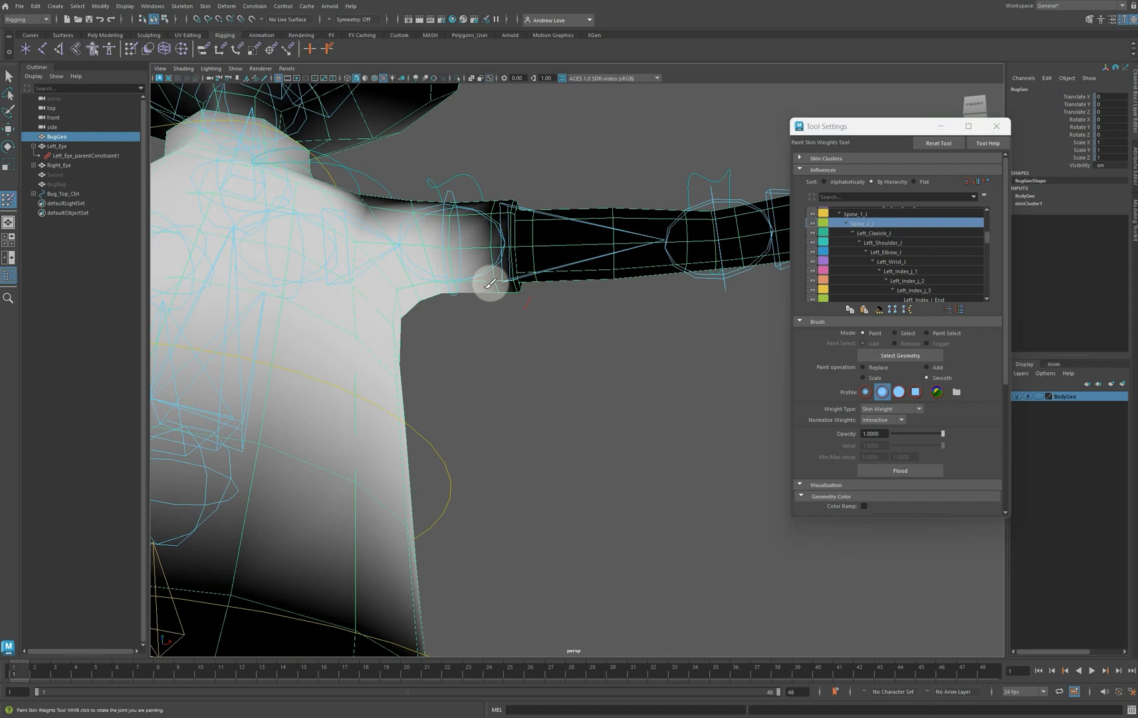
click(901, 242)
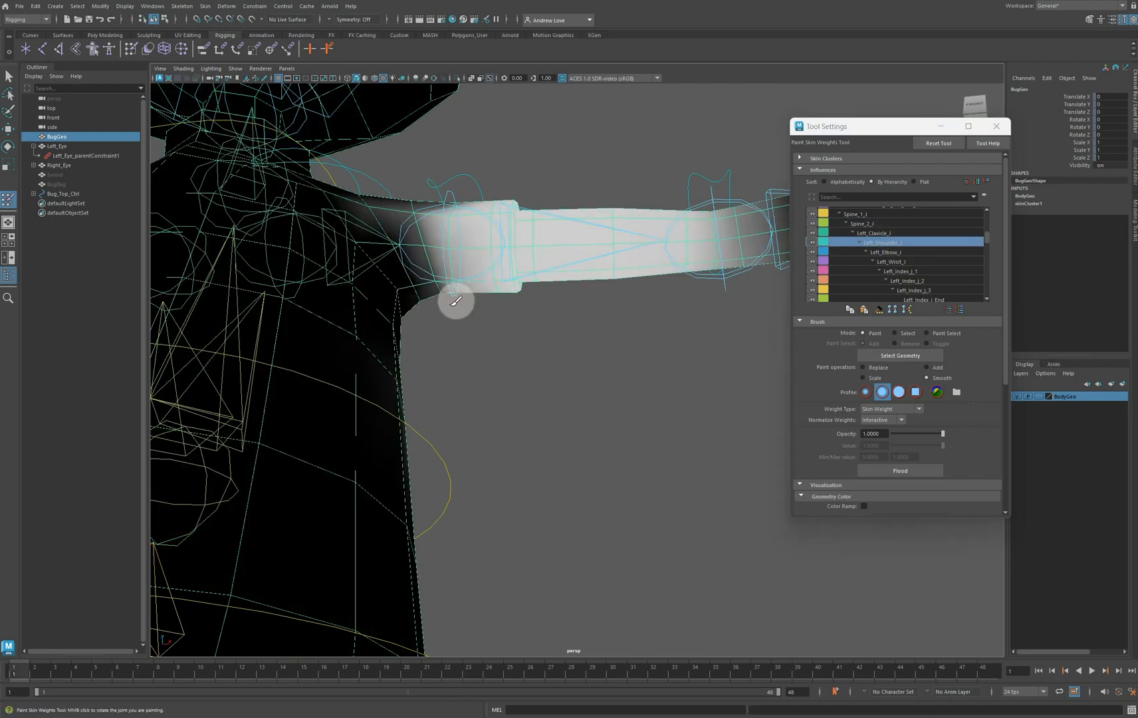
alt+drag(529, 399, 618, 393)
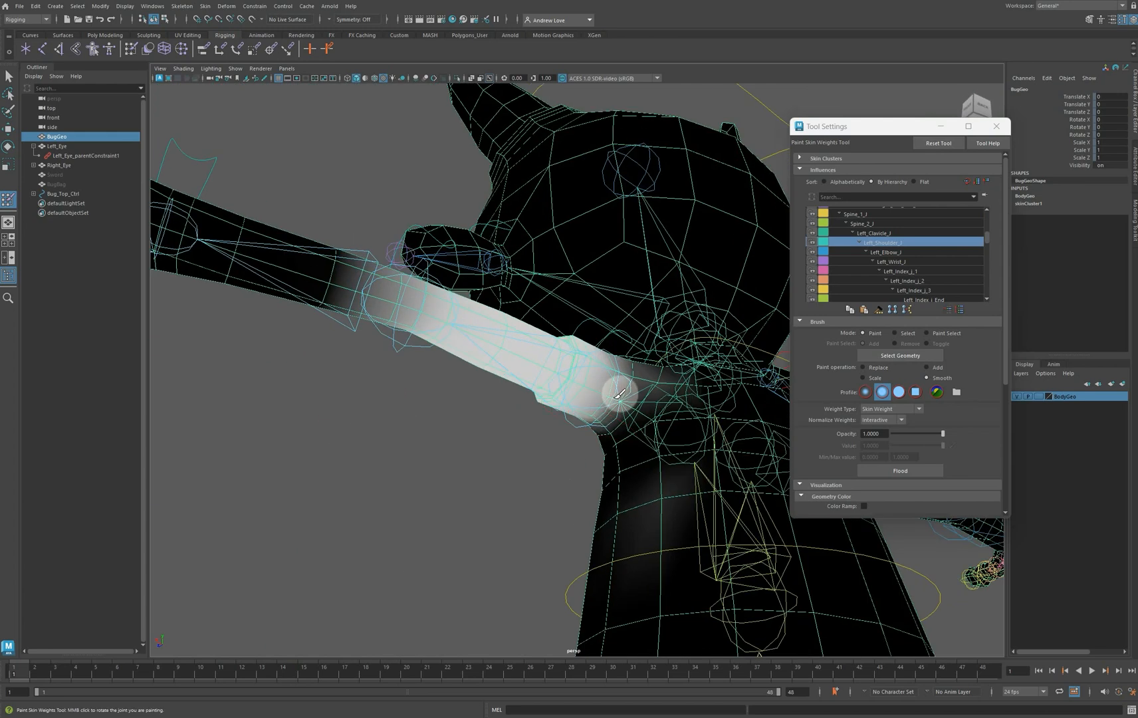
scroll(438, 452, down, 5)
alt+drag(384, 462, 505, 438)
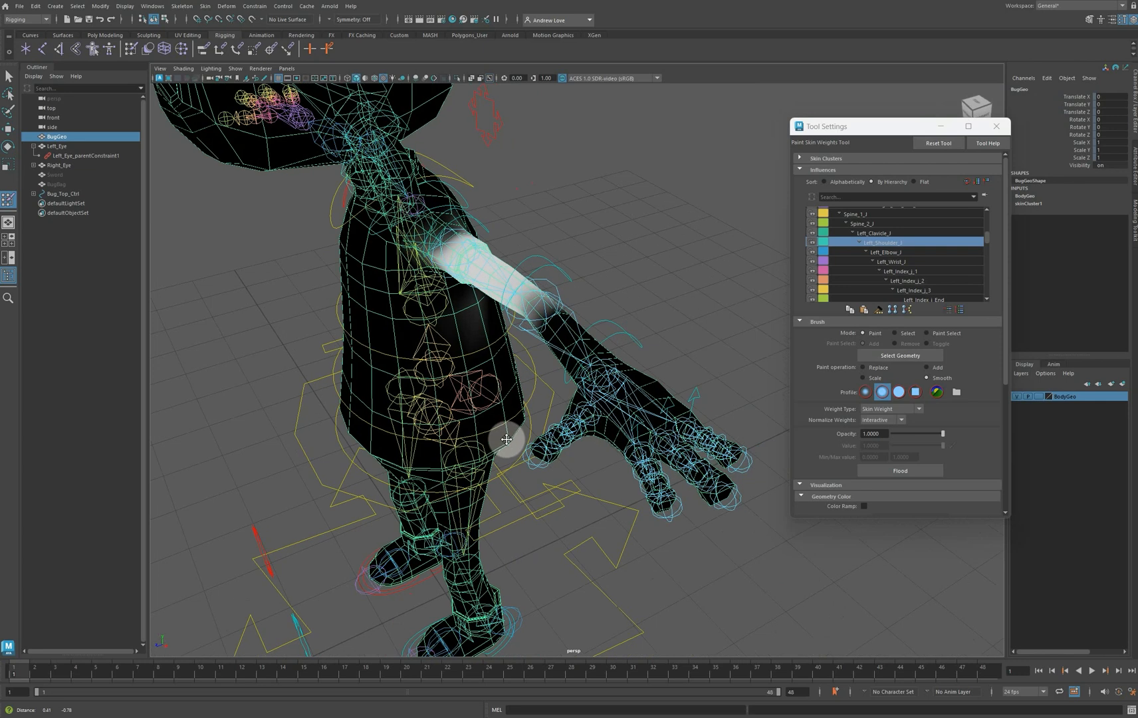
Check Left_Wrist_J's influence, and test the wrist by rotating Left_Wrist_Ctrl to about -36, 8 and 11 degrees in X, Y and Z
click(902, 265)
alt+drag(619, 379, 655, 355)
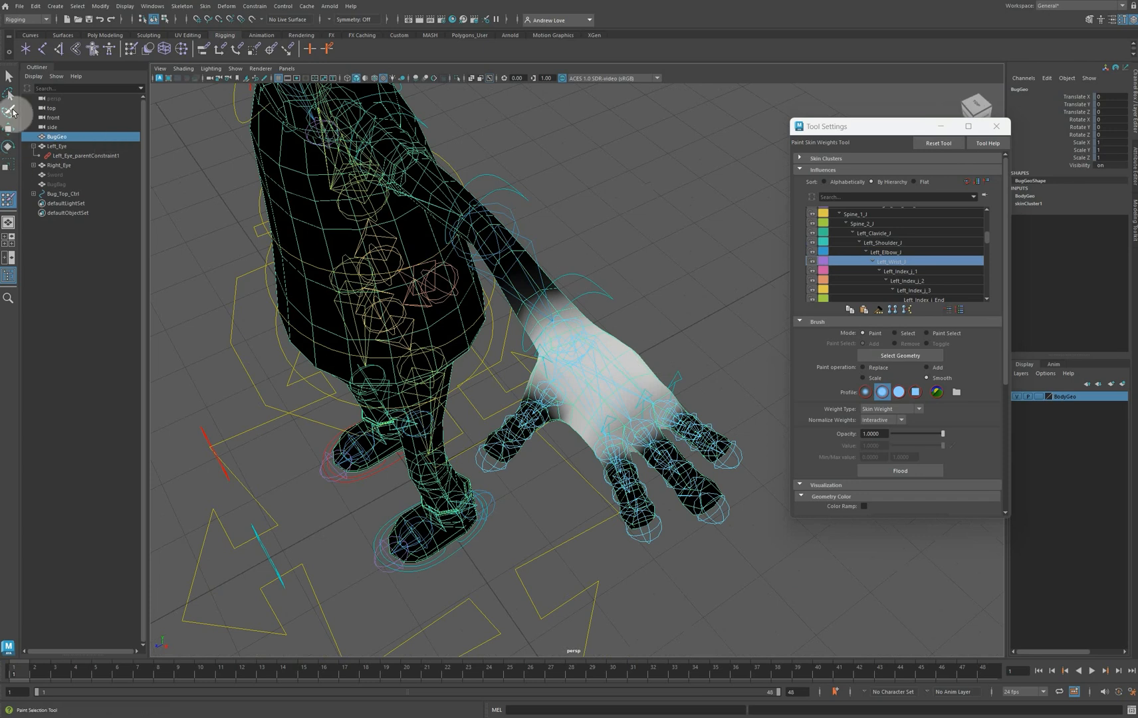
click(7, 149)
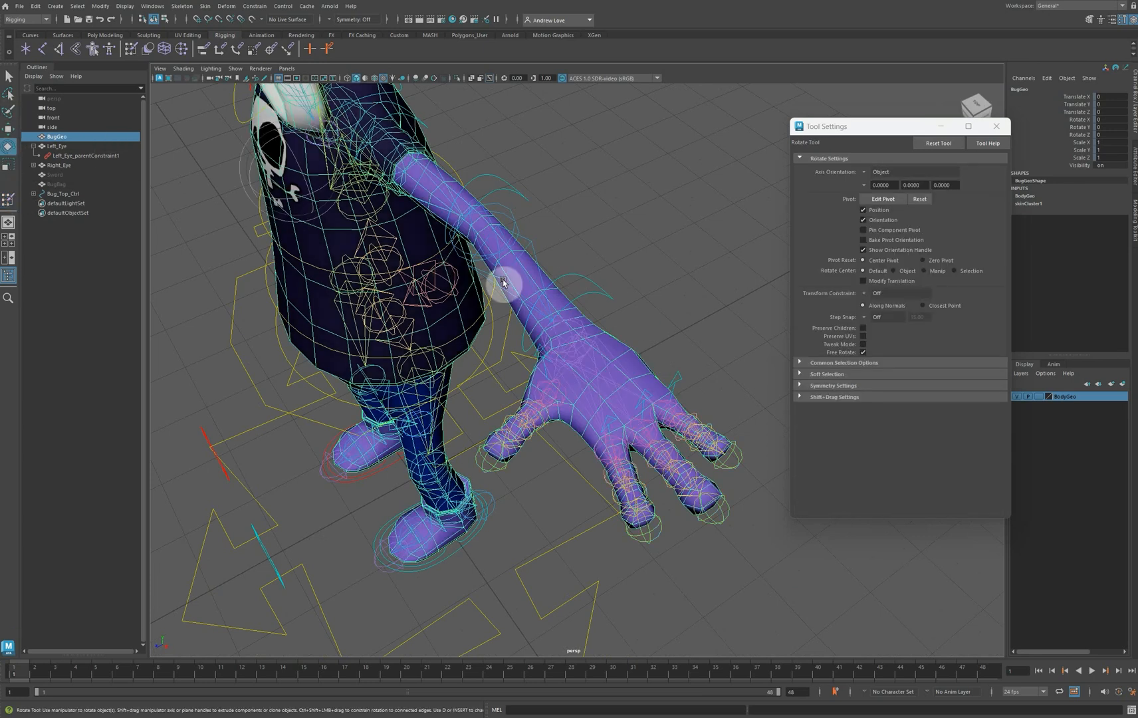
click(602, 299)
drag(574, 336, 462, 264)
mouse_move(483, 211)
mouse_down()
mouse_move(480, 192)
mouse_move(481, 223)
mouse_up()
alt+drag(482, 222, 521, 316)
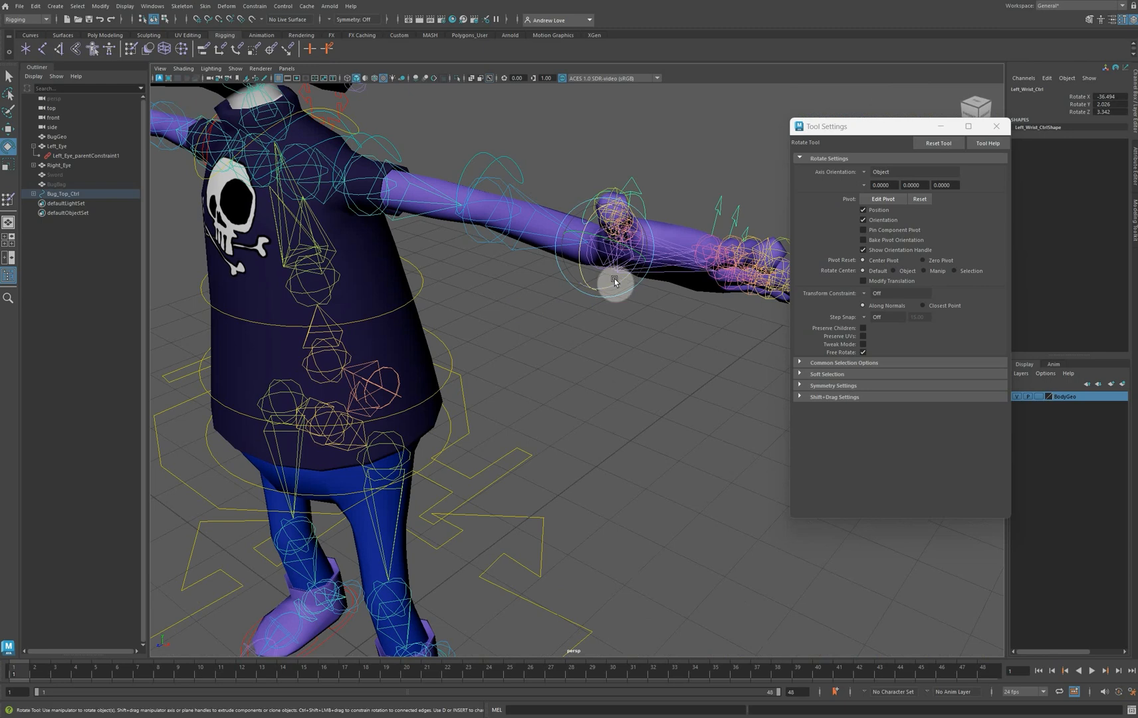
drag(610, 279, 575, 260)
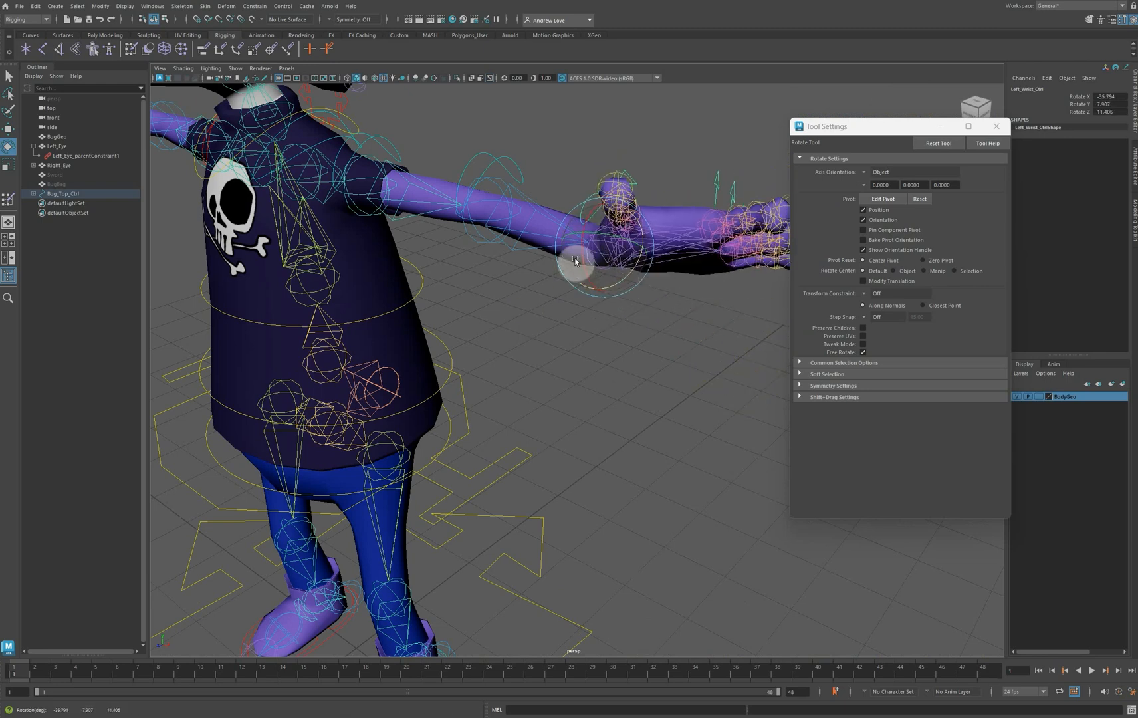
alt+drag(544, 315, 553, 289)
alt+middle_drag(545, 276, 494, 369)
scroll(495, 369, up, 3)
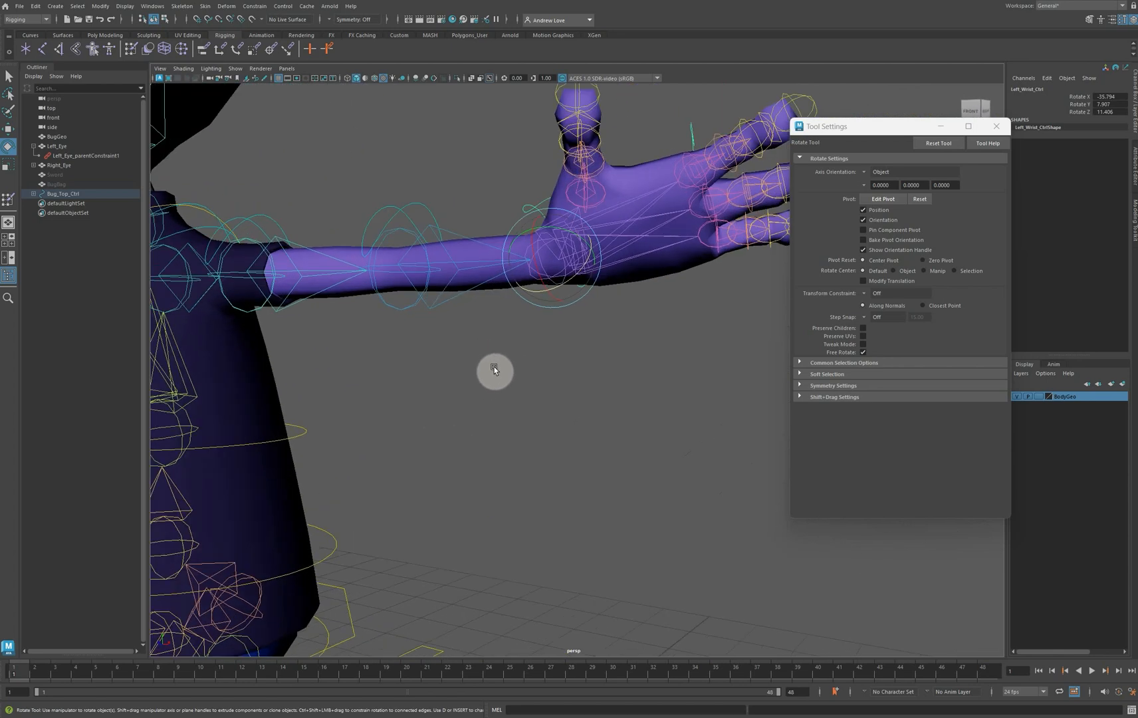
Resume painting skin weights on the body mesh and replace weights with full Left_Elbow_J influence on the forearm up to the wrist
click(628, 265)
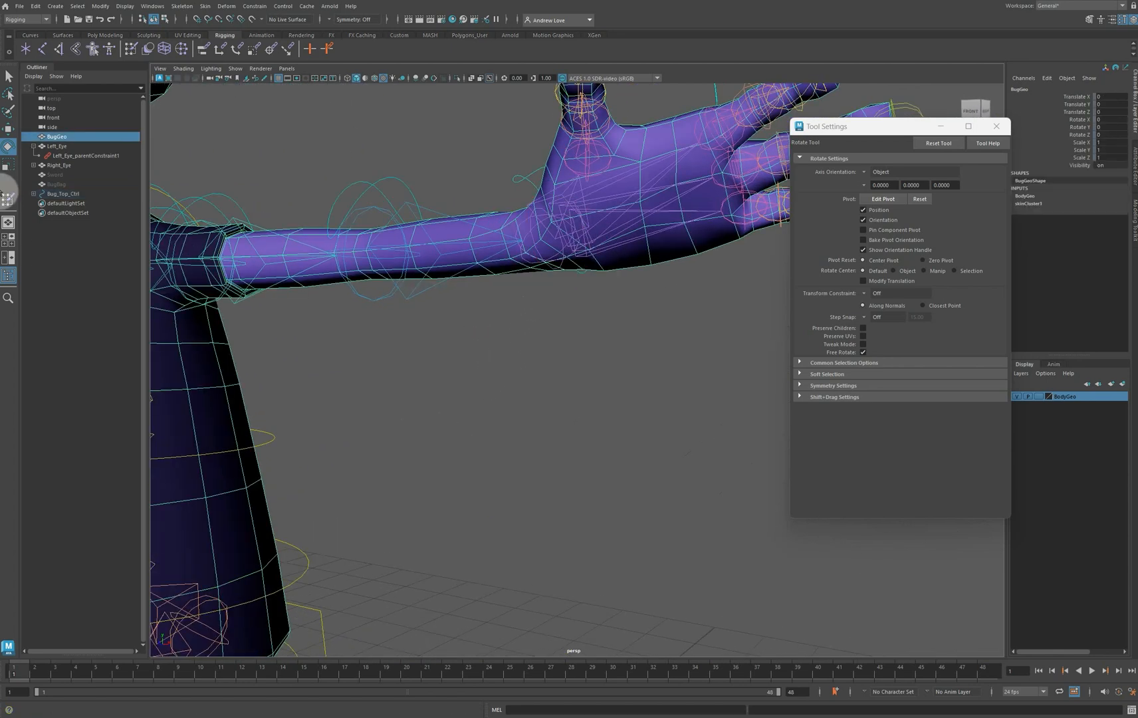
click(10, 200)
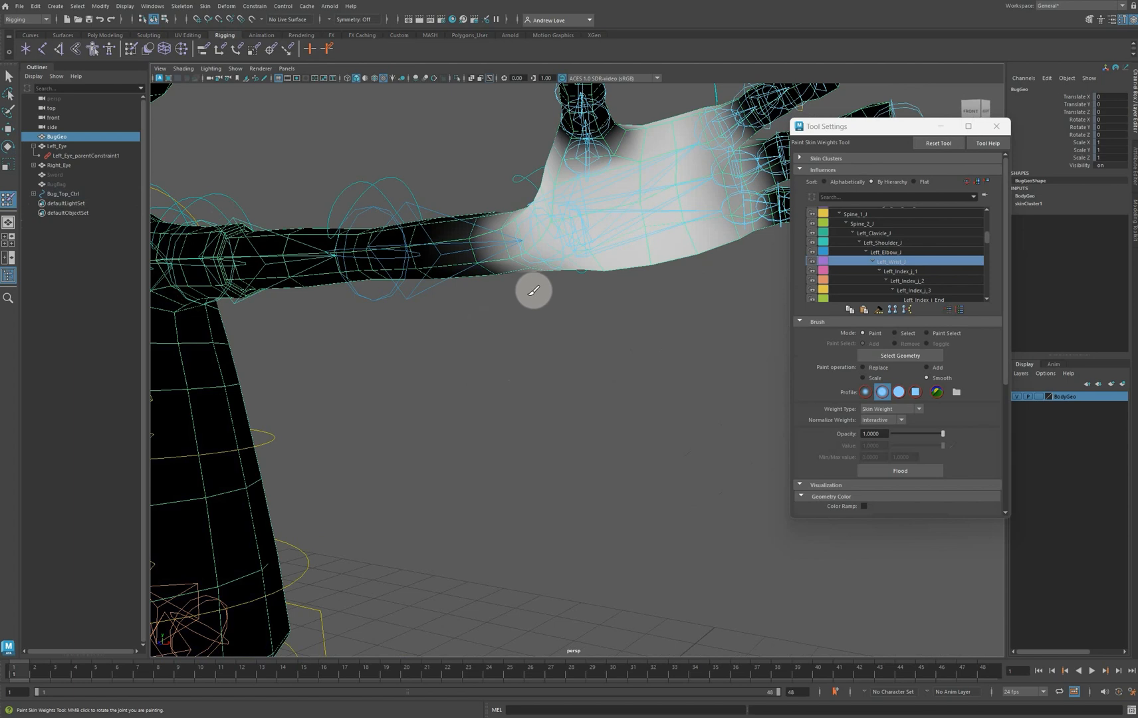
click(899, 252)
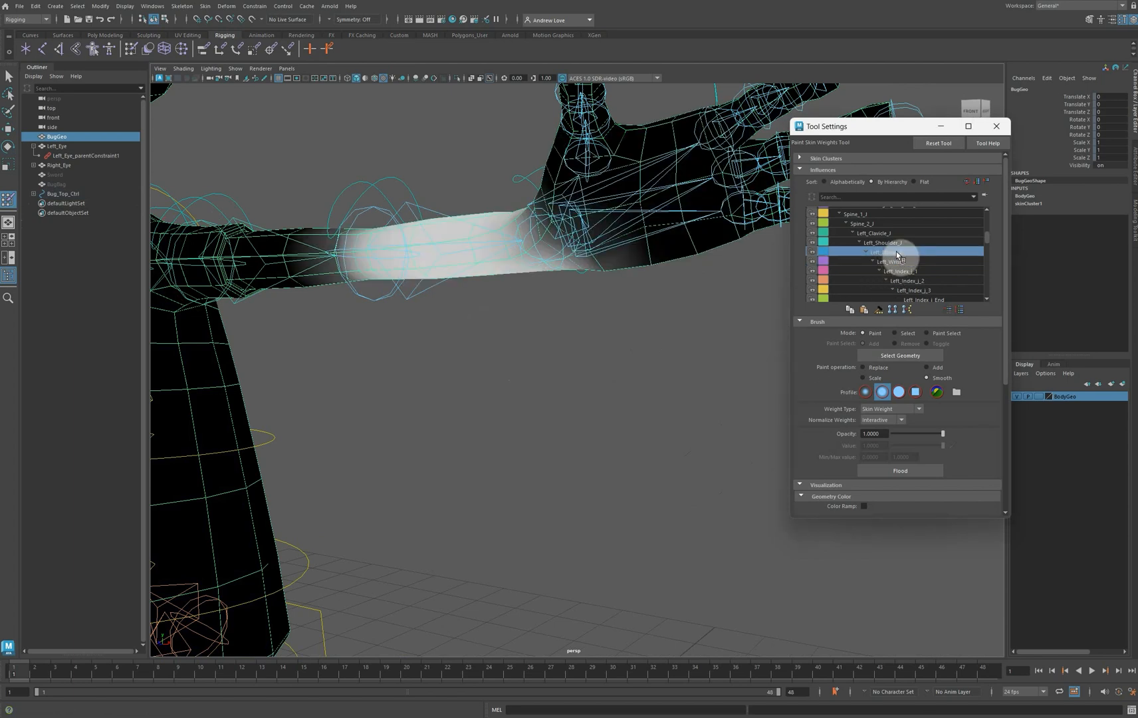
alt+drag(507, 325, 526, 378)
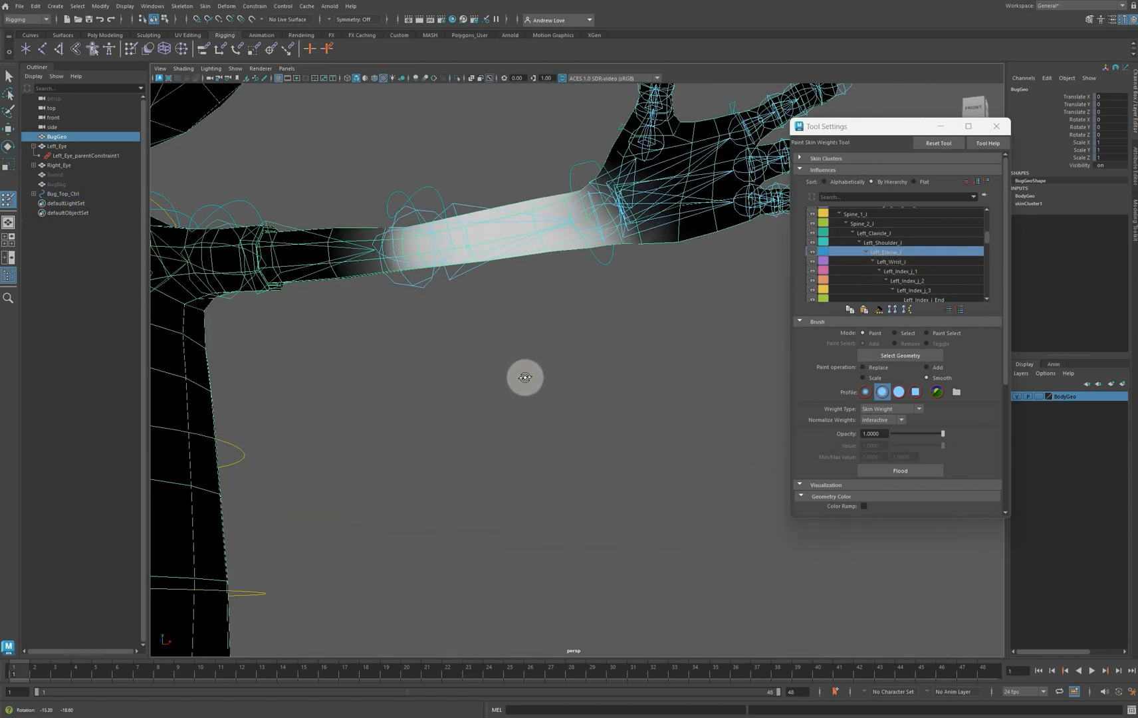
click(862, 368)
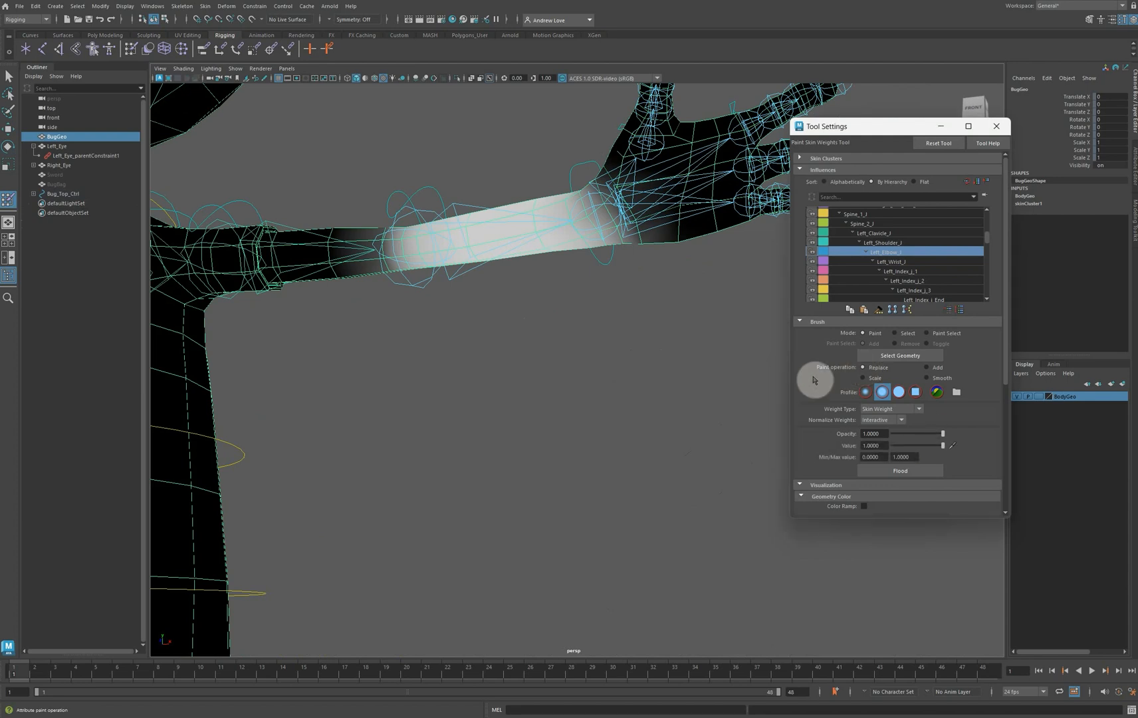
drag(569, 235, 564, 214)
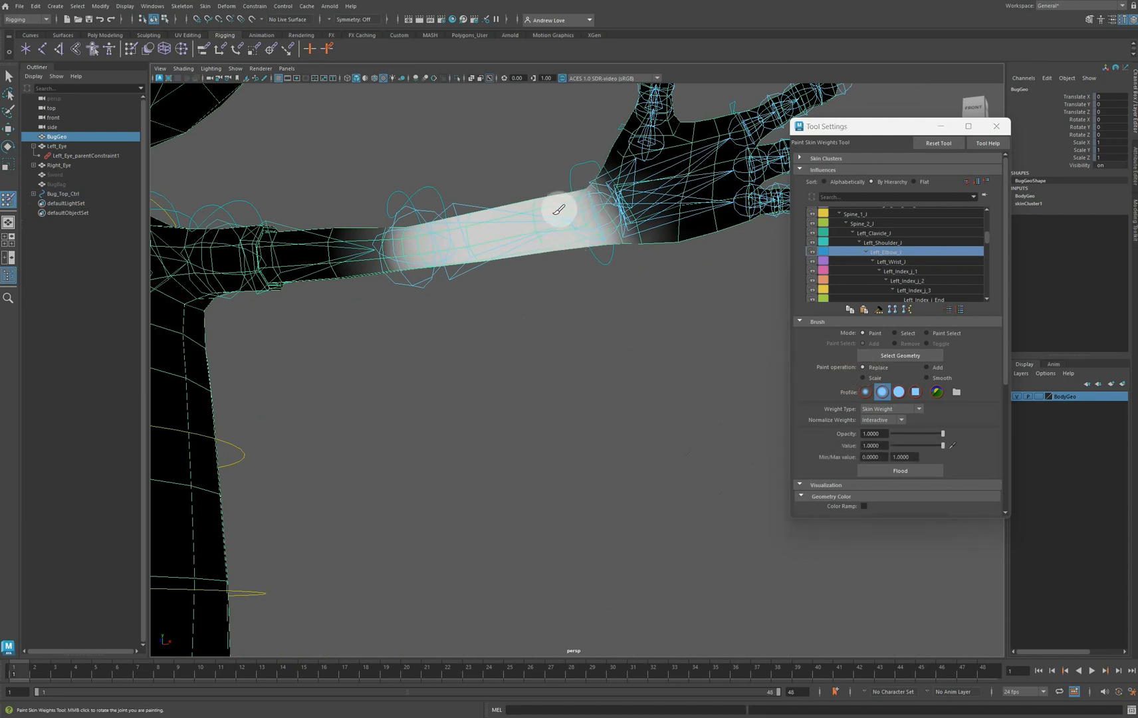
alt+drag(505, 375, 553, 463)
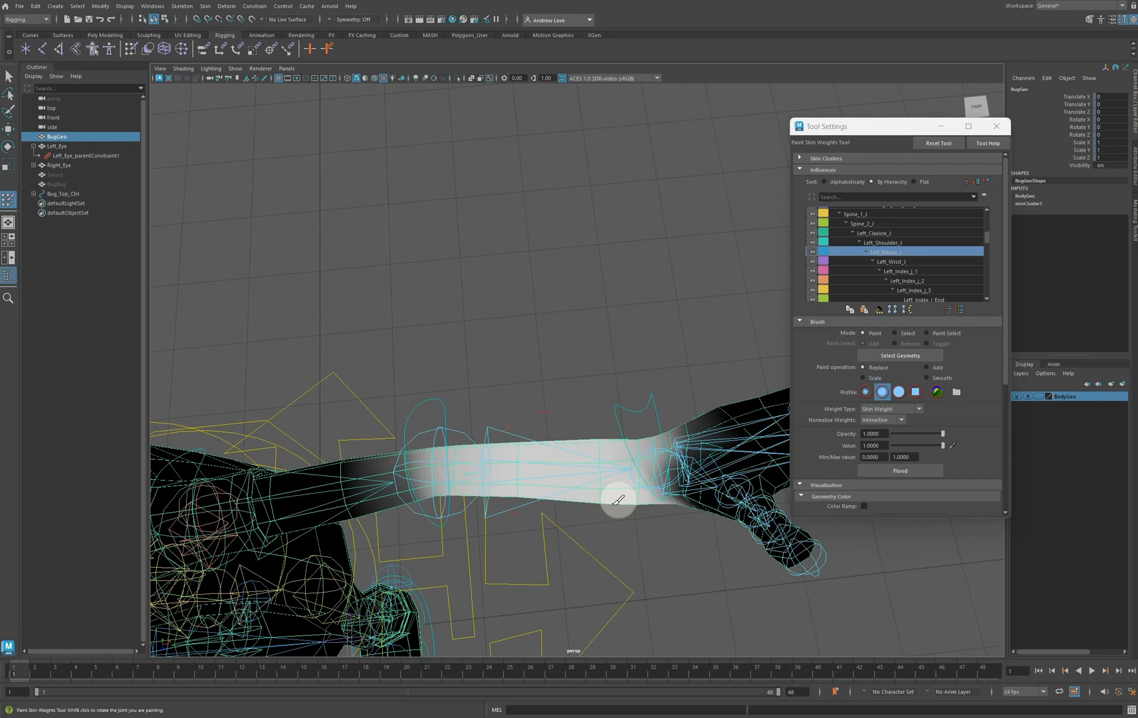
drag(626, 478, 637, 453)
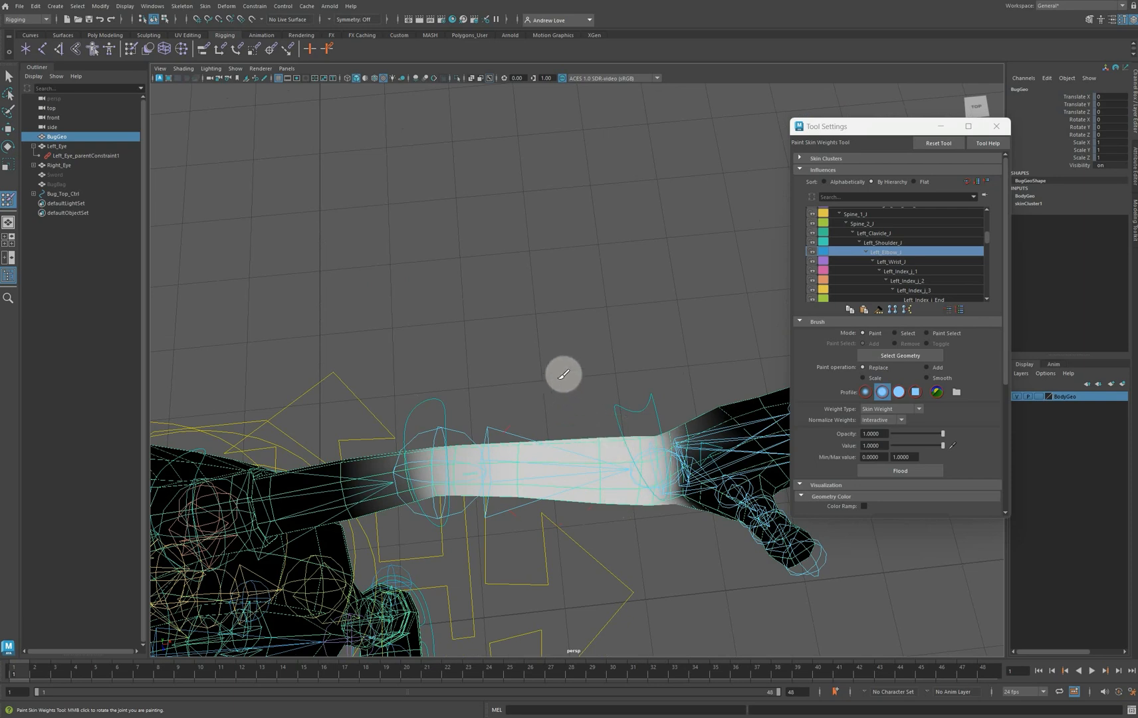
mouse_move(564, 373)
alt+mouse_down()
mouse_move(565, 429)
mouse_move(579, 358)
mouse_move(477, 317)
alt+mouse_up()
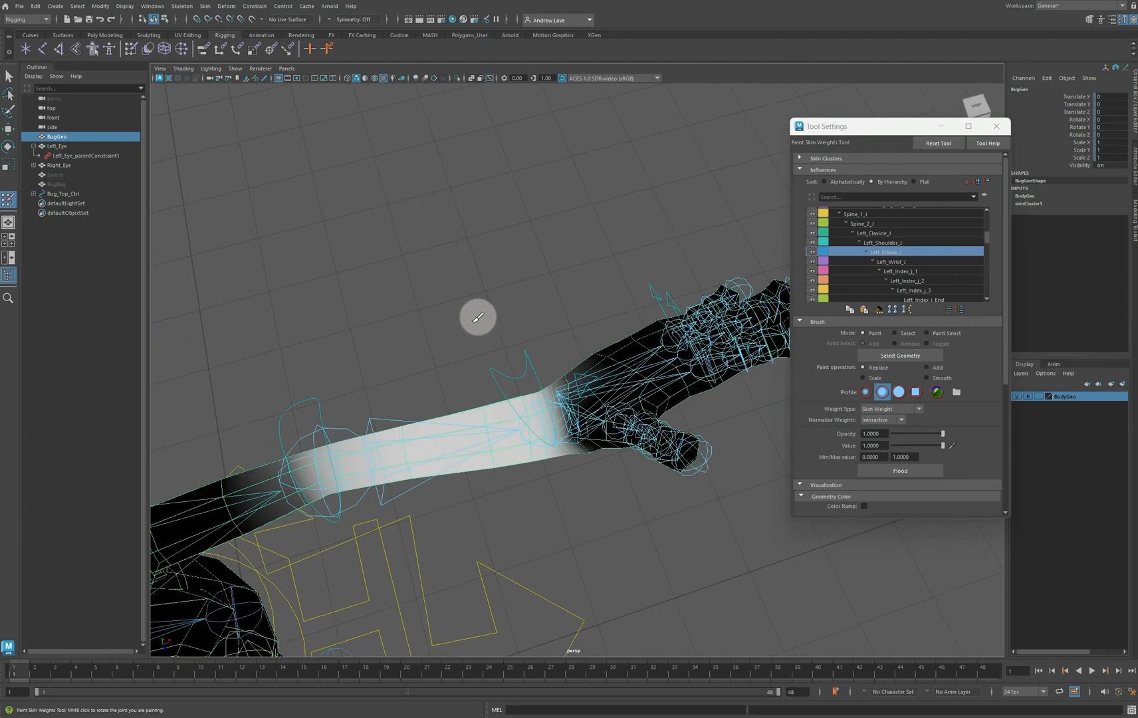
Smooth the Left_Elbow_J weights all around the left wrist, on the top, palm and back sides
scroll(478, 317, up, 3)
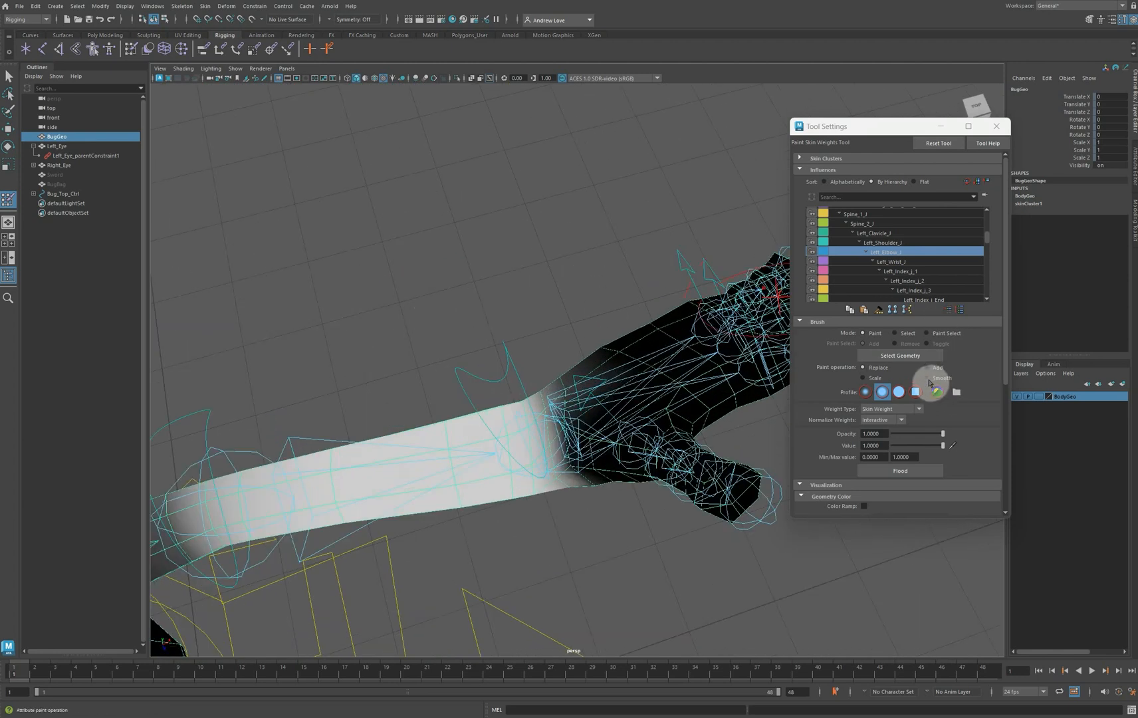
click(928, 378)
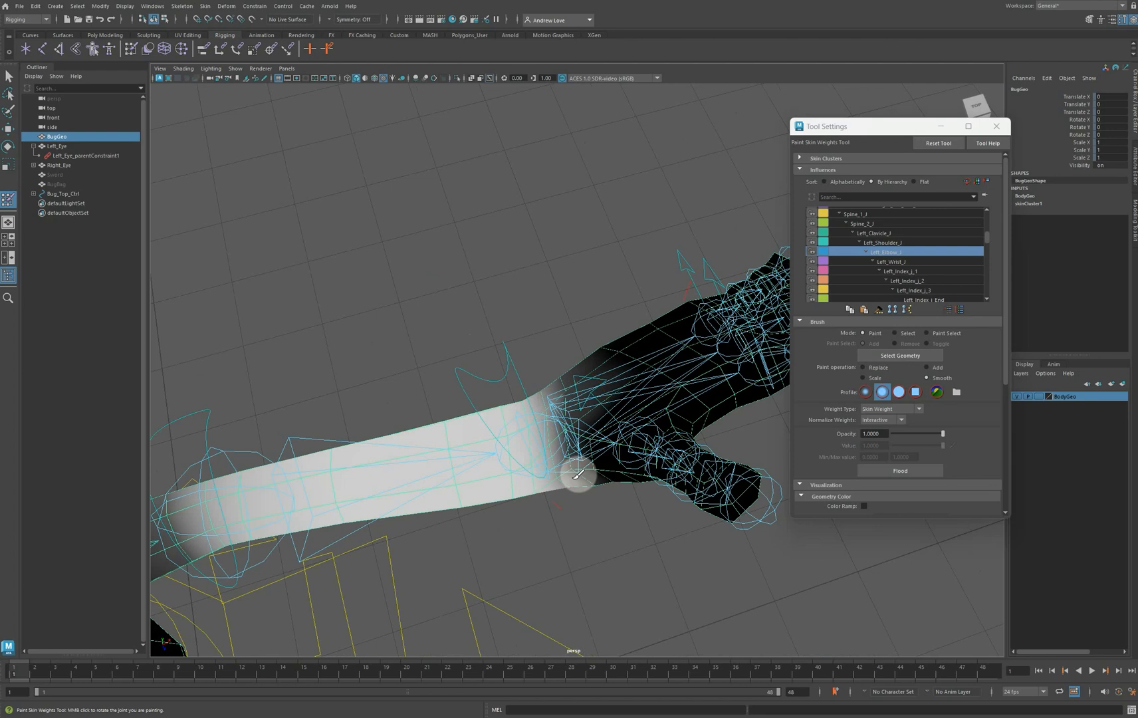
alt+drag(594, 533, 525, 246)
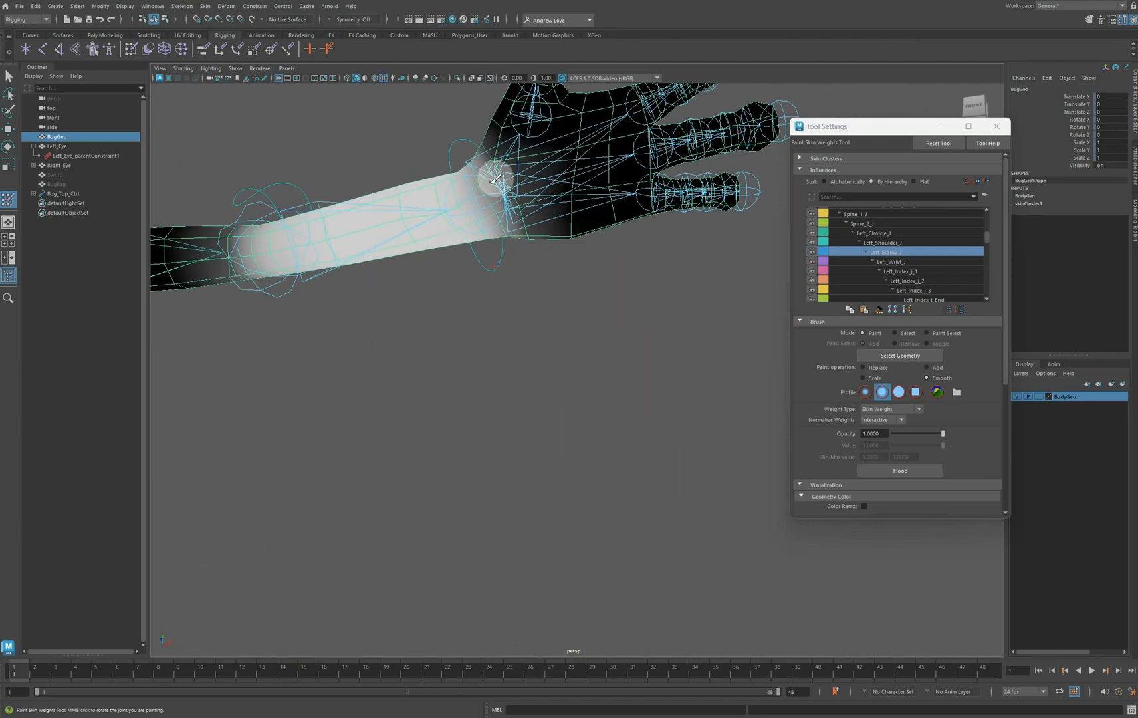
alt+drag(523, 292, 513, 275)
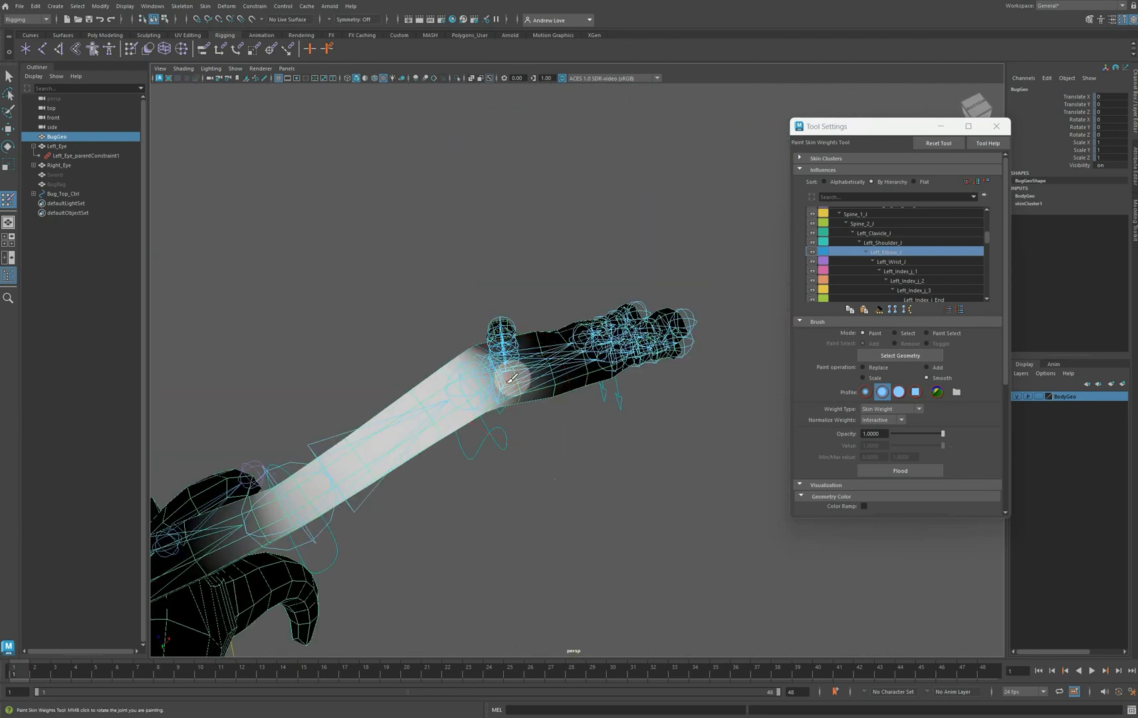
alt+drag(551, 449, 299, 179)
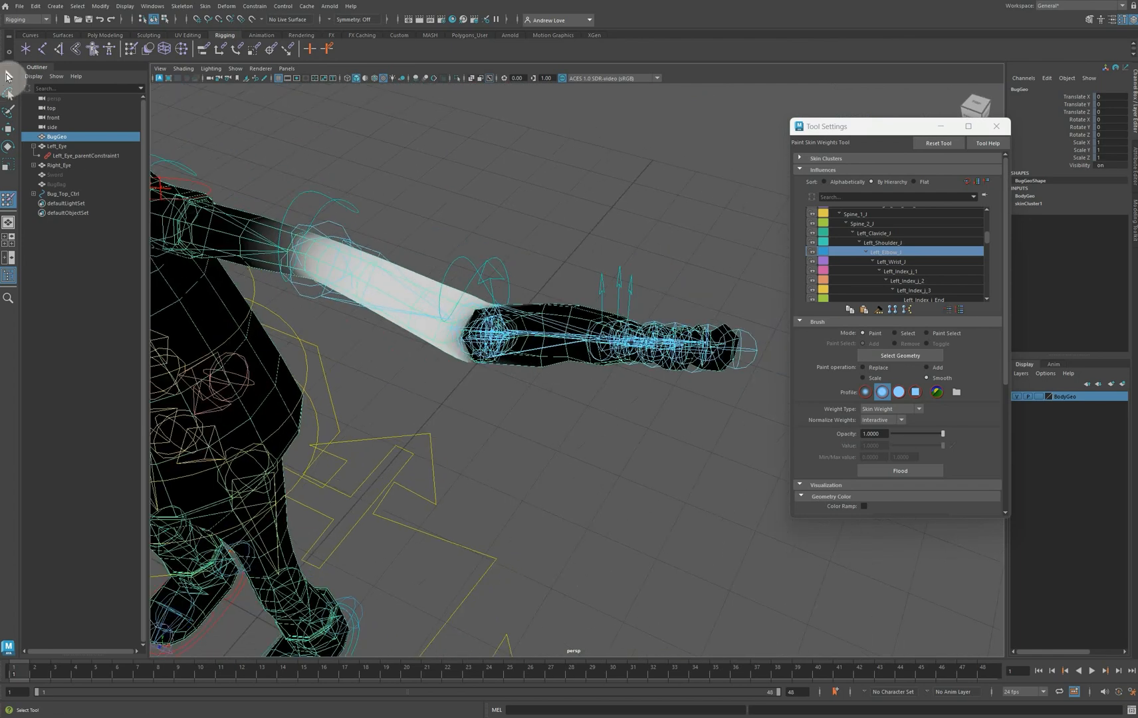
Leave weight painting and reset Left_Wrist_Ctrl's X, Y and Z rotations to 0
click(8, 76)
drag(451, 272, 438, 232)
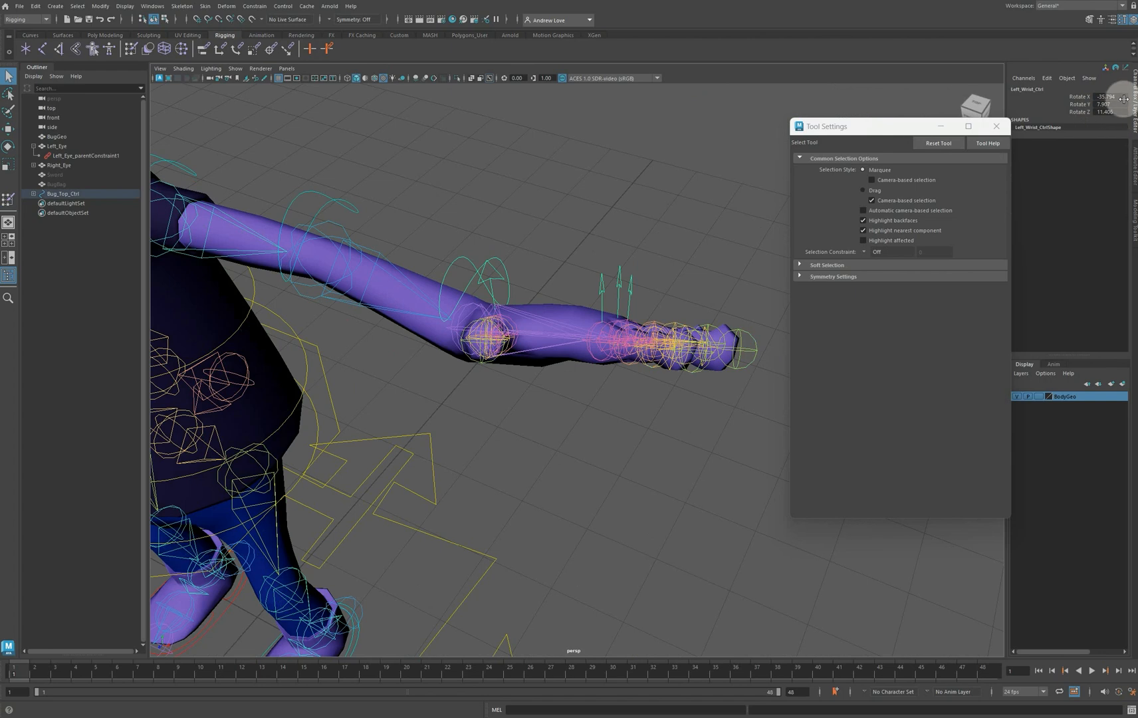
text(0)
key(Return)
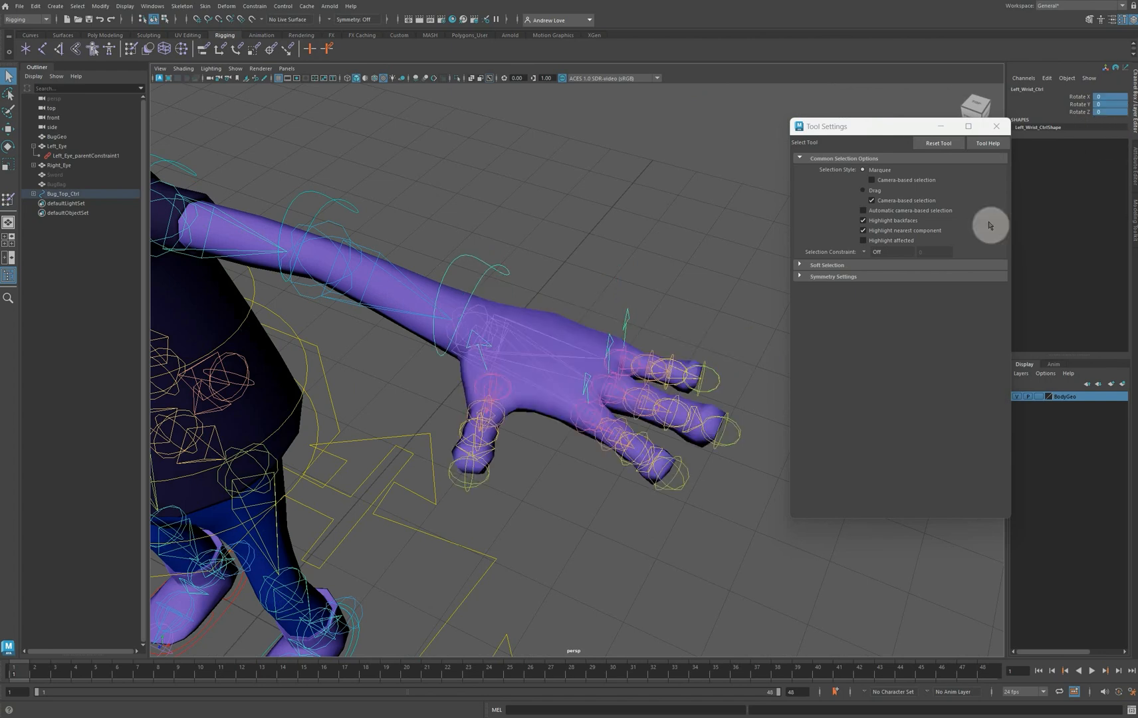
Test the left pinky's deformation by rotating Left_Pinky_Ctrl about 37 degrees in Z and setting its Bend to 3.3
alt+drag(567, 510, 489, 501)
drag(536, 269, 551, 310)
key(e)
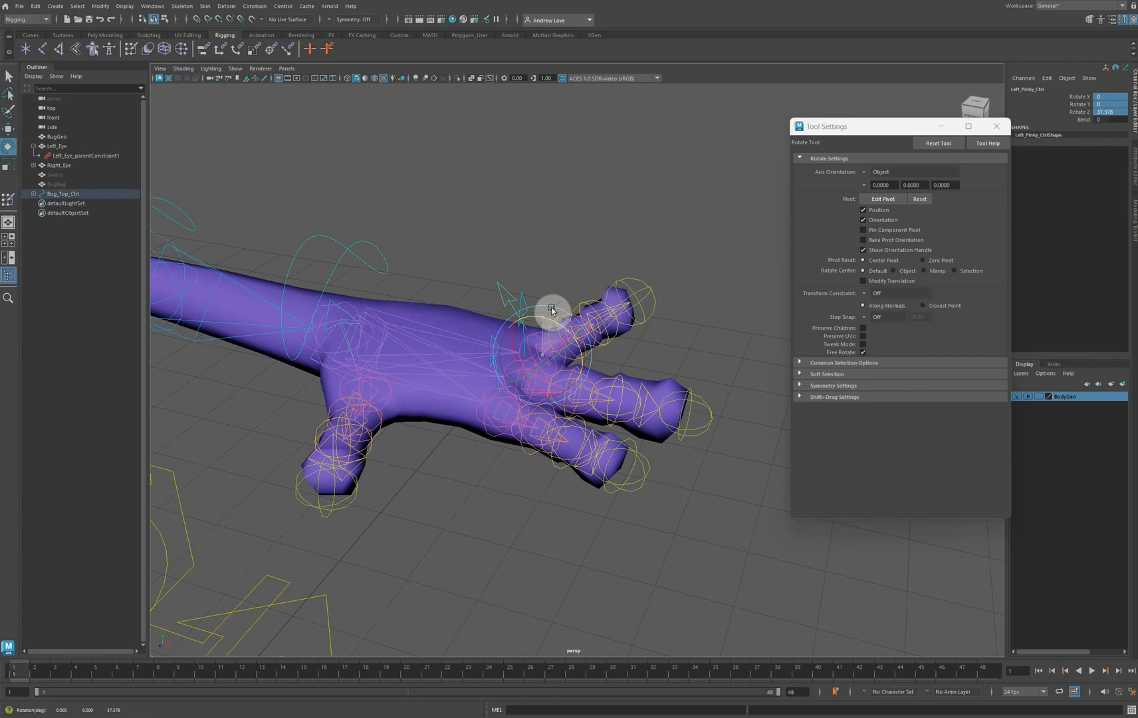
click(1083, 119)
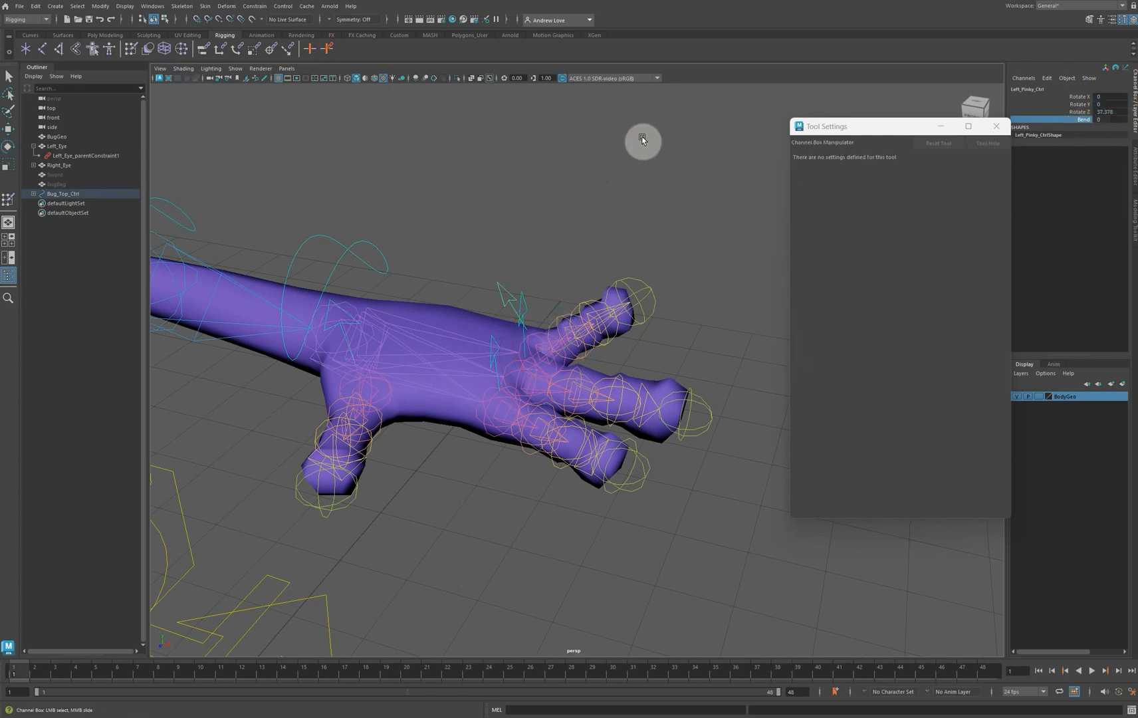
middle_drag(640, 137, 659, 149)
alt+drag(616, 447, 424, 452)
scroll(419, 399, up, 5)
alt+middle_drag(436, 390, 432, 459)
alt+drag(432, 459, 422, 405)
scroll(403, 392, up, 4)
scroll(402, 392, up, 6)
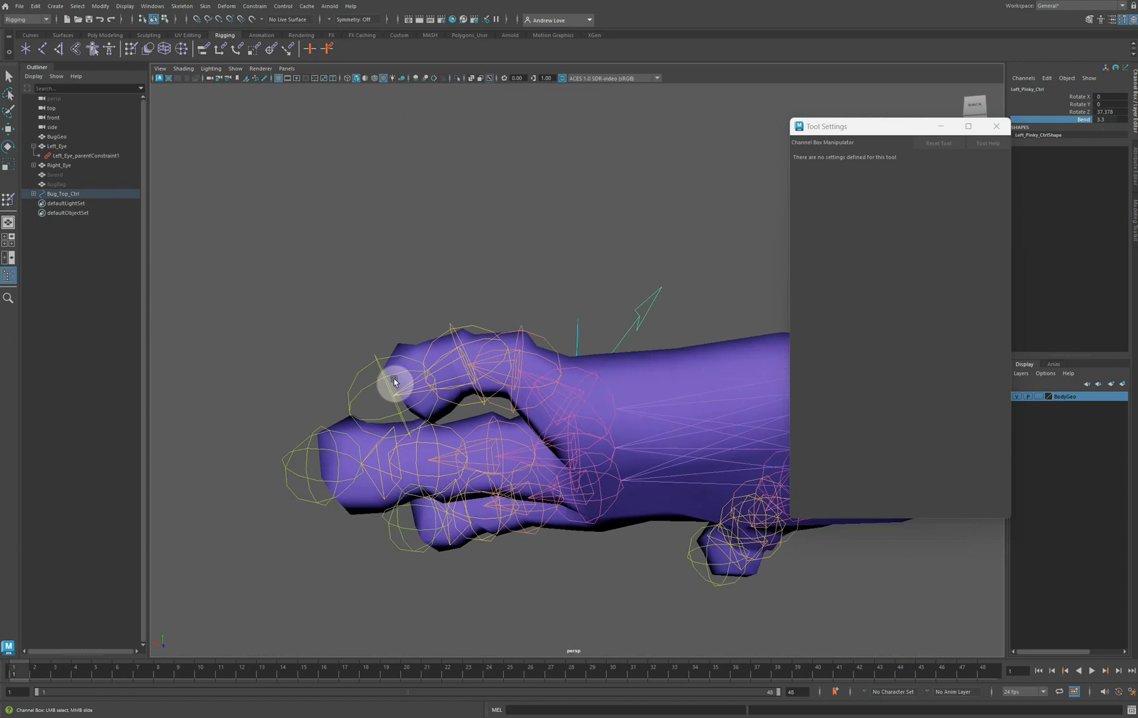
alt+drag(295, 269, 477, 579)
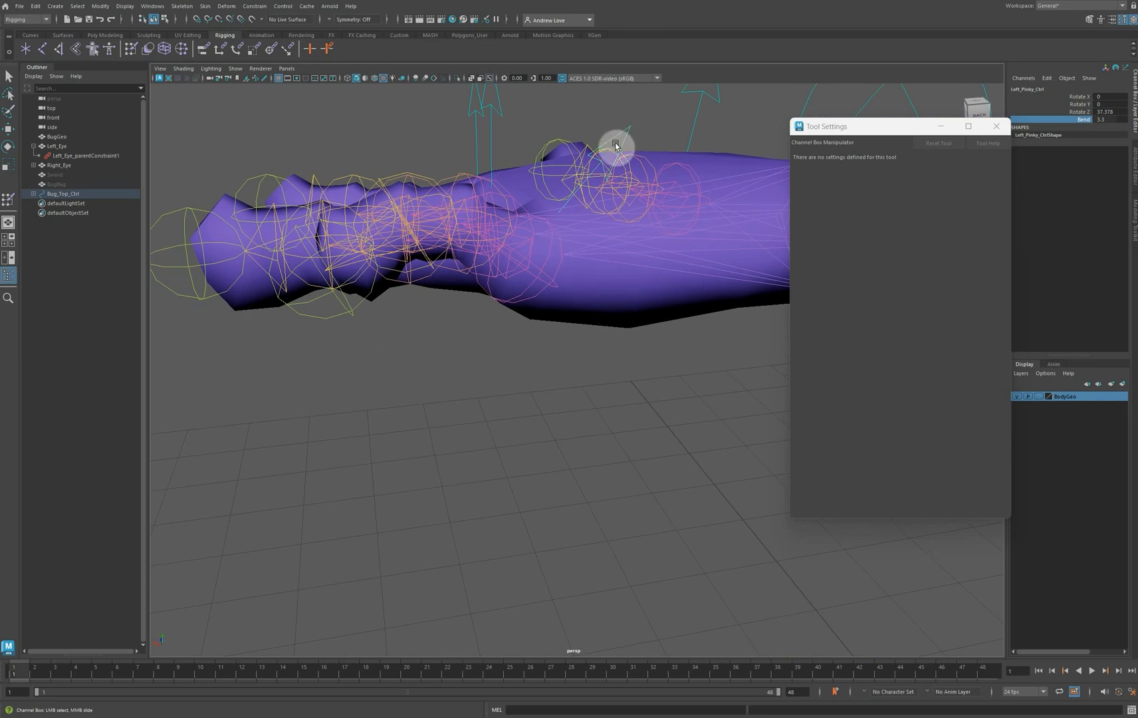
Adjust Left_Pinky_Ctrl's Z rotation to about 29.6 degrees
key(e)
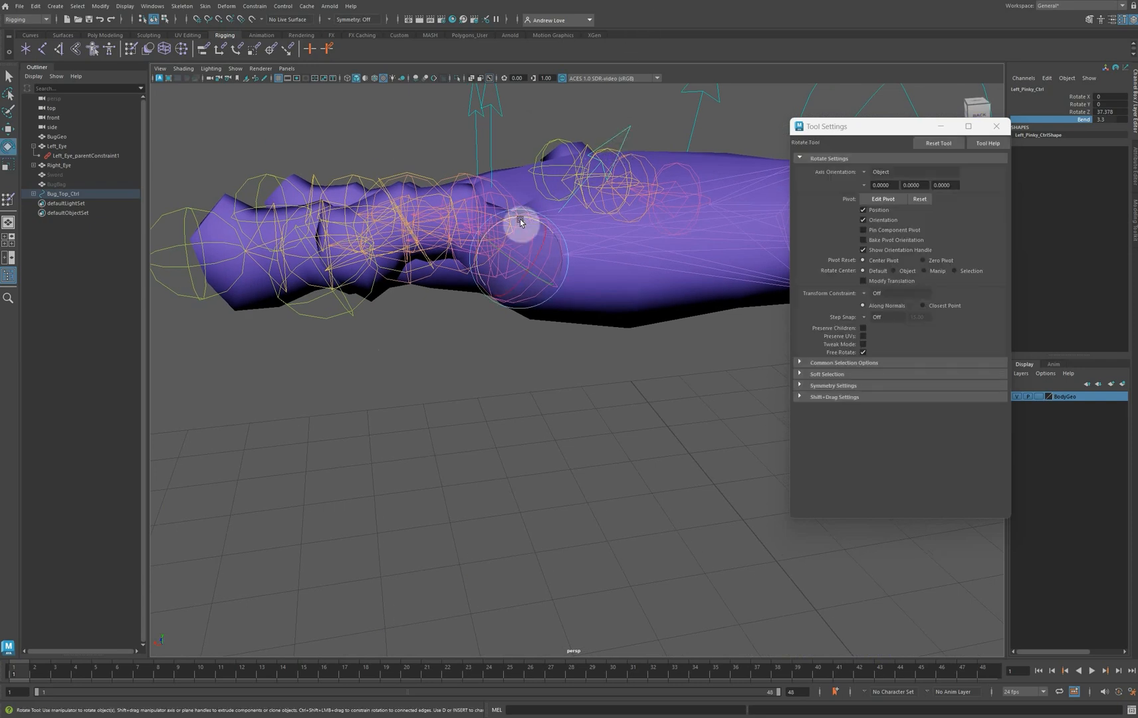
drag(520, 218, 517, 213)
drag(516, 213, 620, 301)
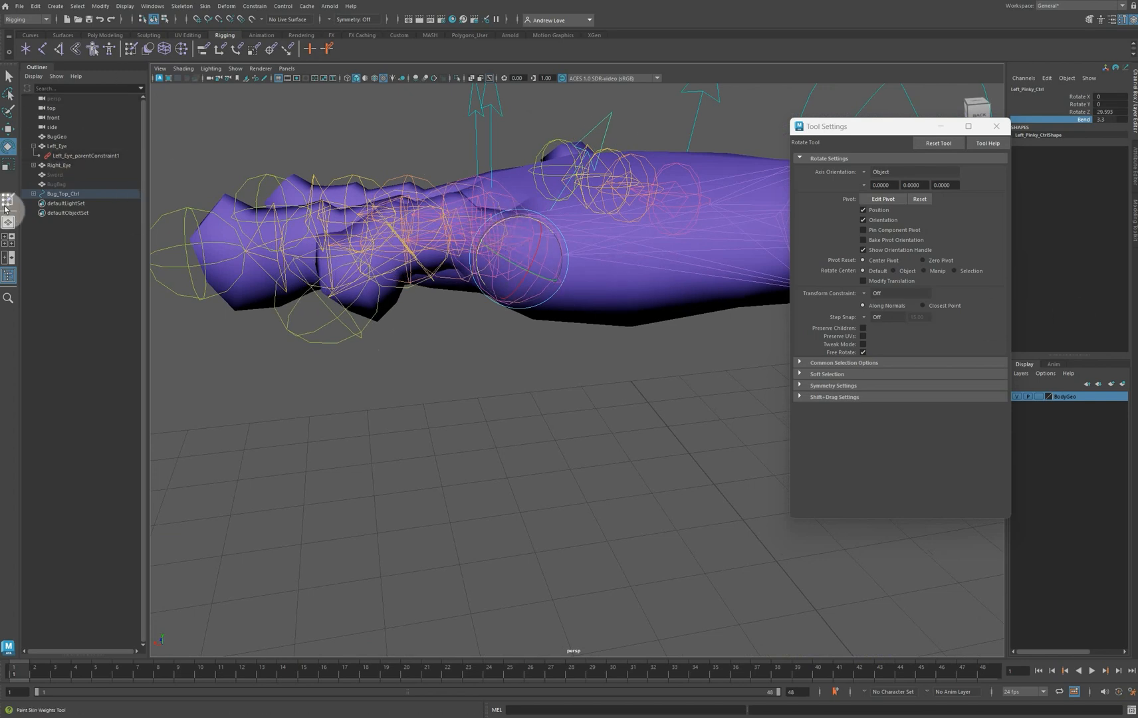
Start painting skin weights on BugGeo with Left_Pinky_j_1 as the active influence
click(510, 313)
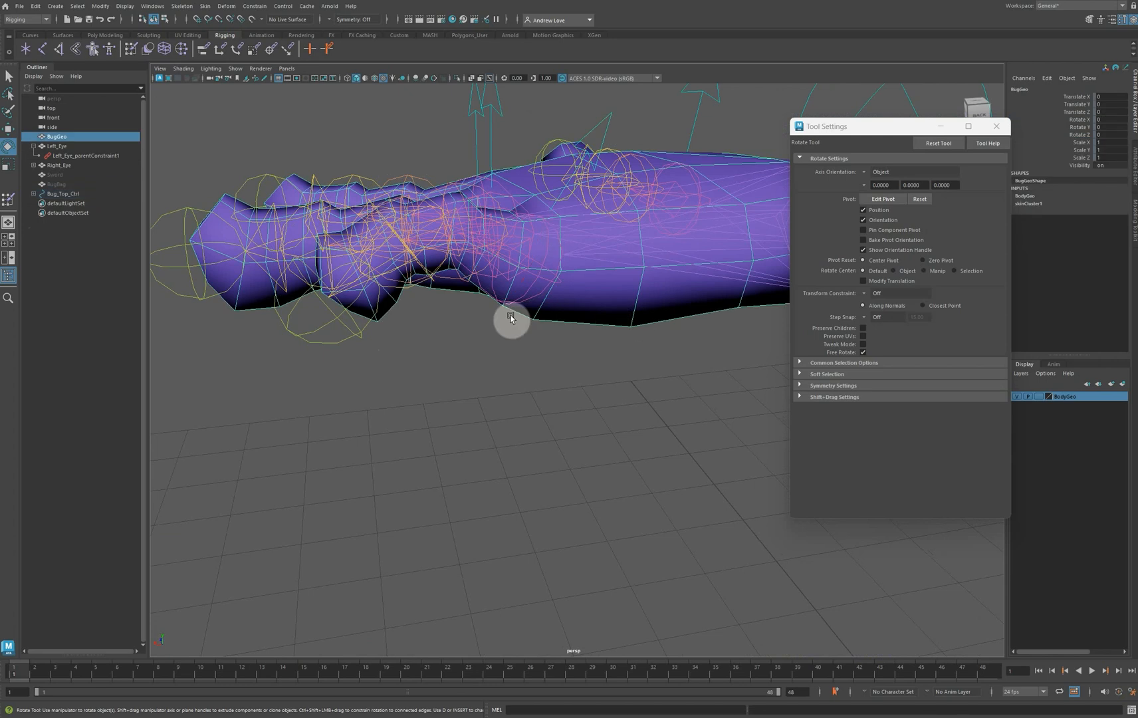
click(8, 199)
scroll(941, 274, down, 1)
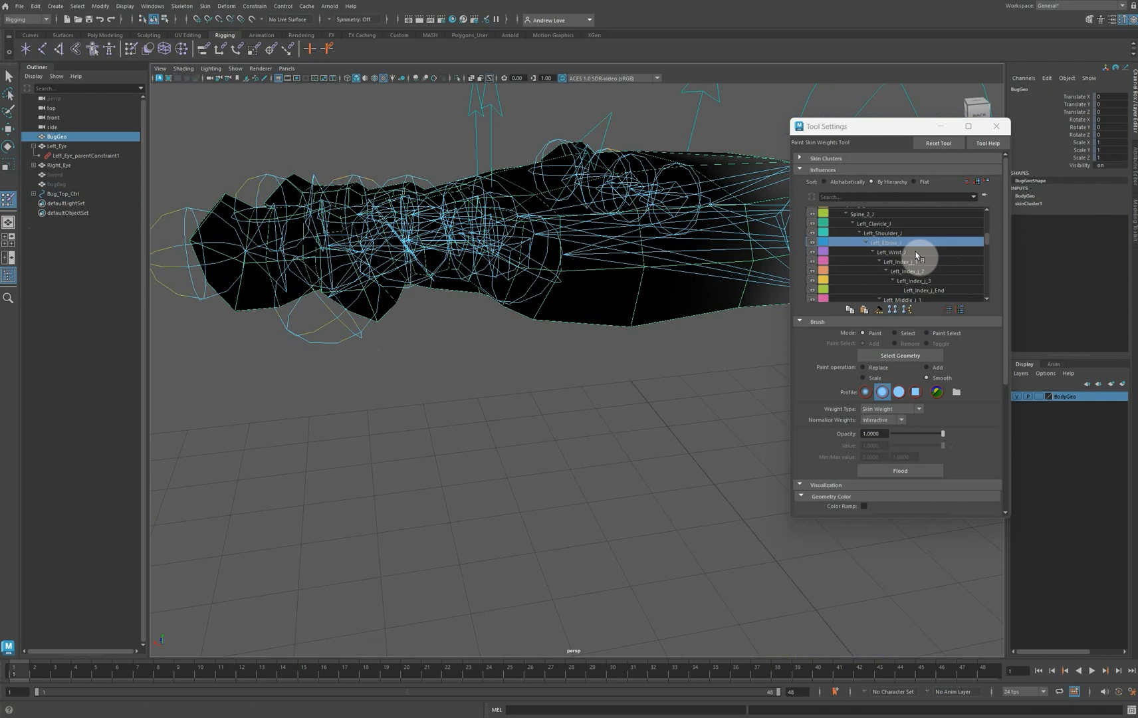
scroll(916, 253, down, 5)
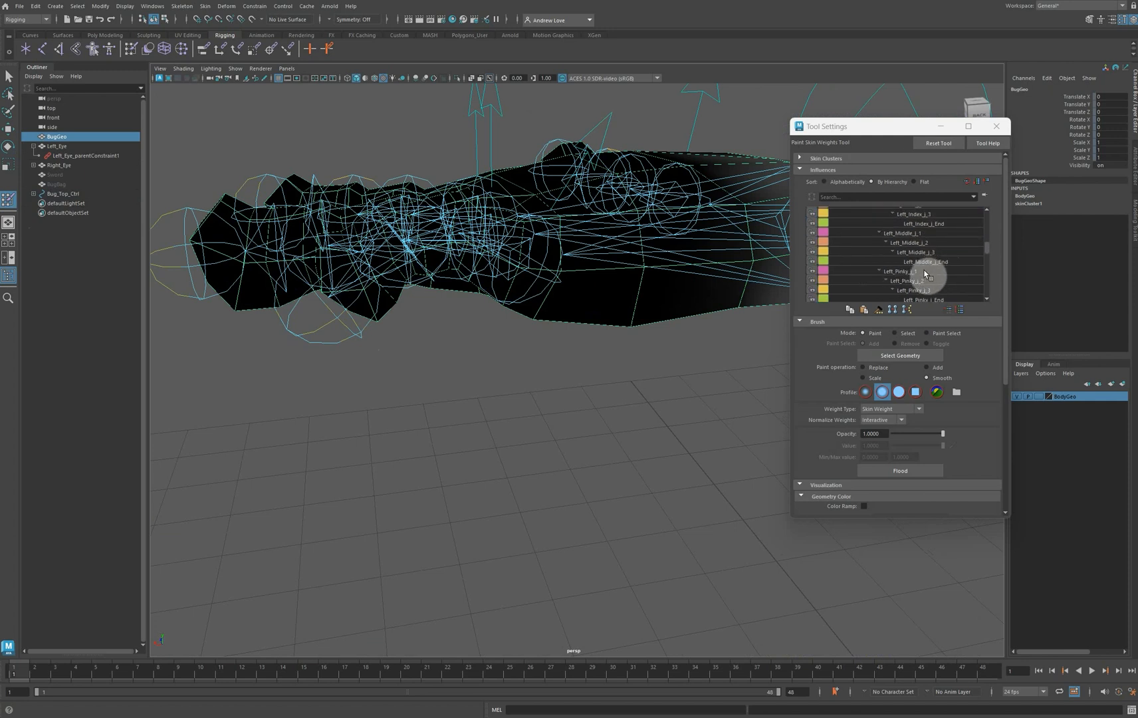
click(925, 272)
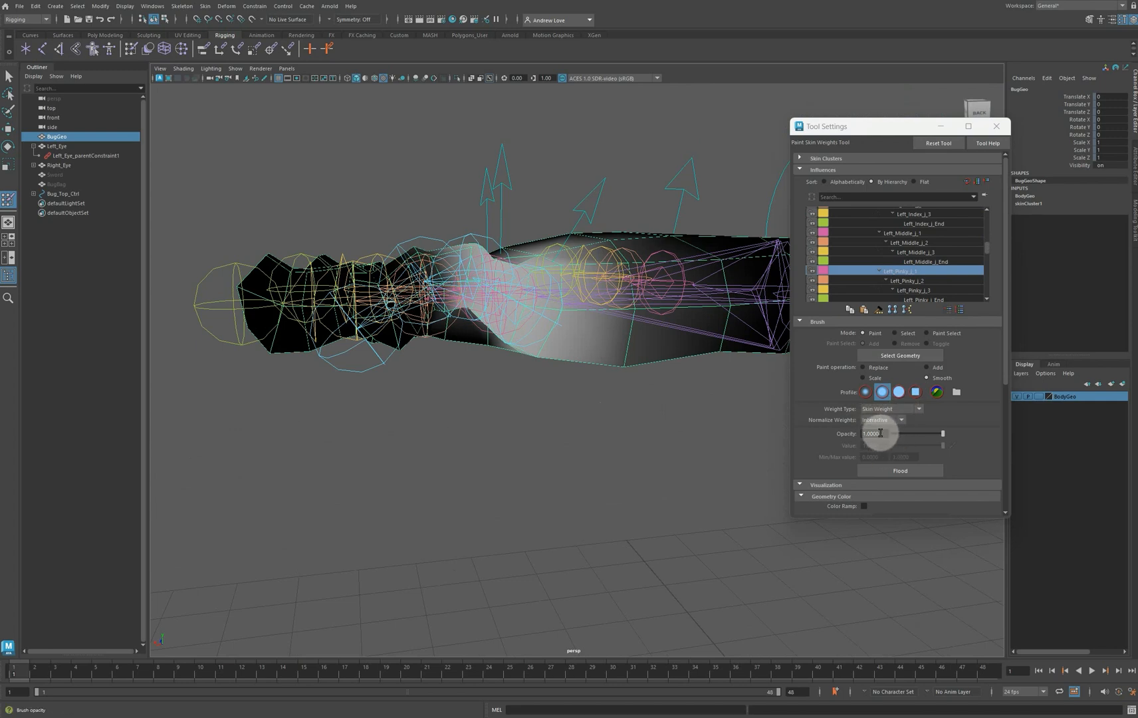
Replace the Left_Pinky_j_1 weights with value 0 along the outer side of the left hand behind the pinky
click(866, 368)
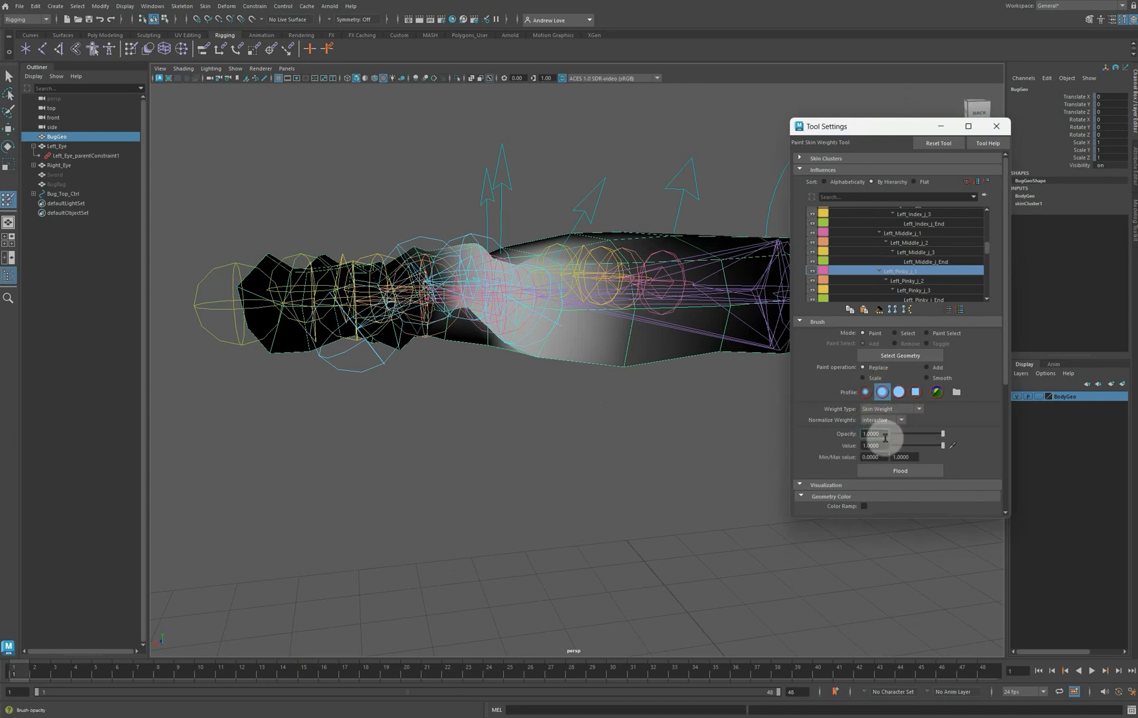
drag(887, 448, 808, 446)
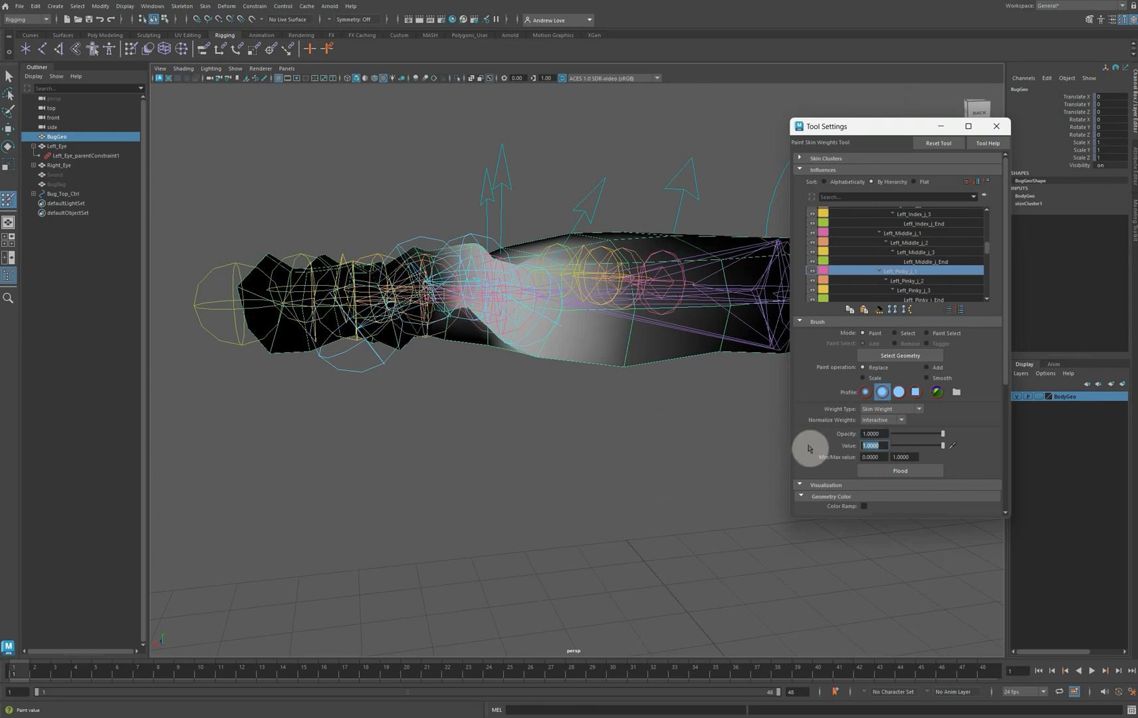
text(0)
key(Return)
drag(562, 351, 594, 345)
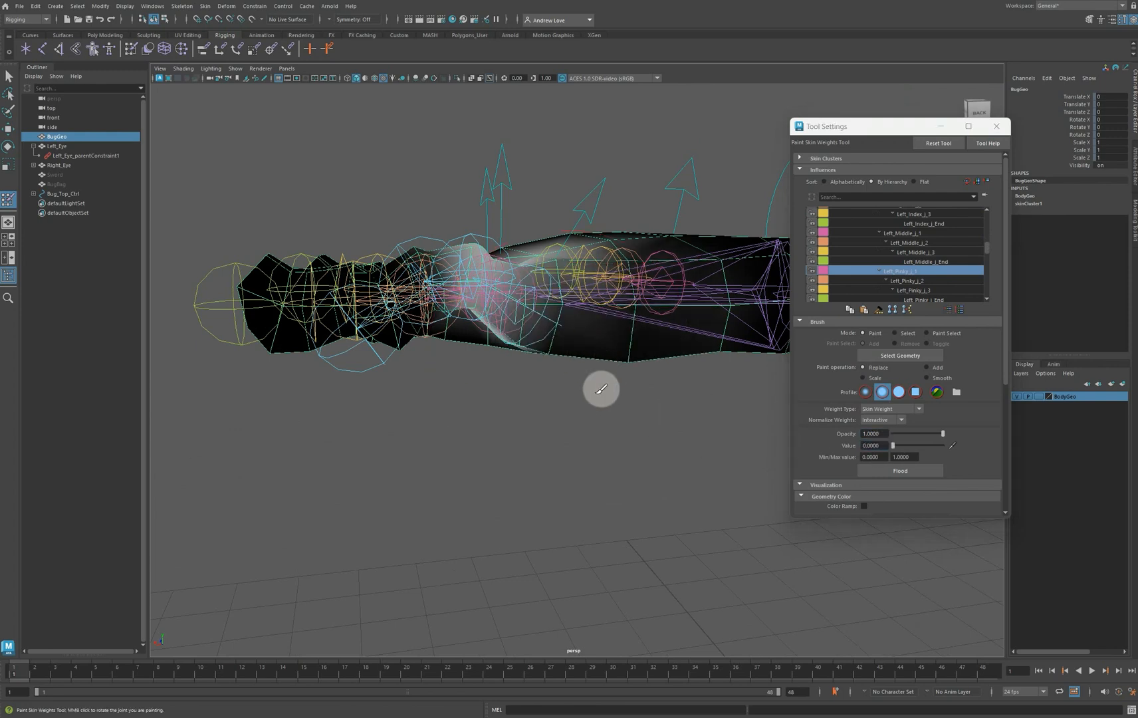
Replace the Left_Pinky_j_1 weights with value 1 around the base segment and knuckle of the left pinky
mouse_move(592, 414)
alt+mouse_down()
mouse_move(597, 384)
mouse_move(582, 457)
mouse_move(516, 490)
mouse_move(569, 483)
mouse_move(556, 526)
mouse_move(526, 469)
mouse_move(523, 532)
mouse_move(508, 452)
alt+mouse_up()
scroll(531, 439, up, 3)
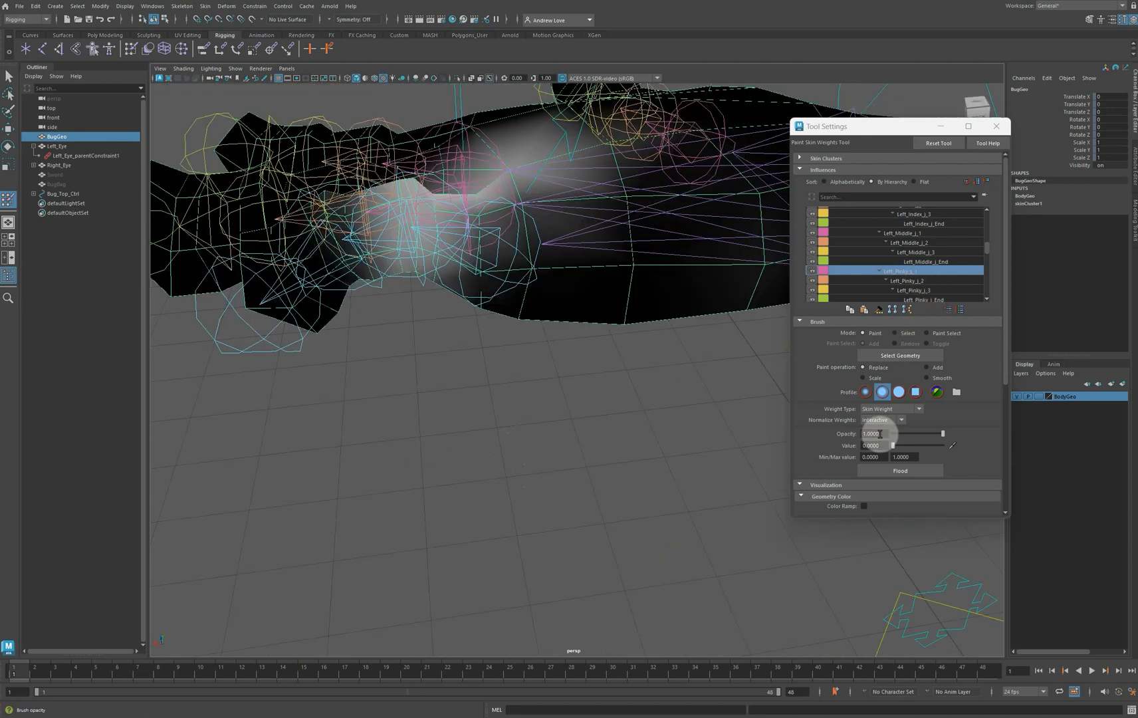
drag(883, 447, 834, 445)
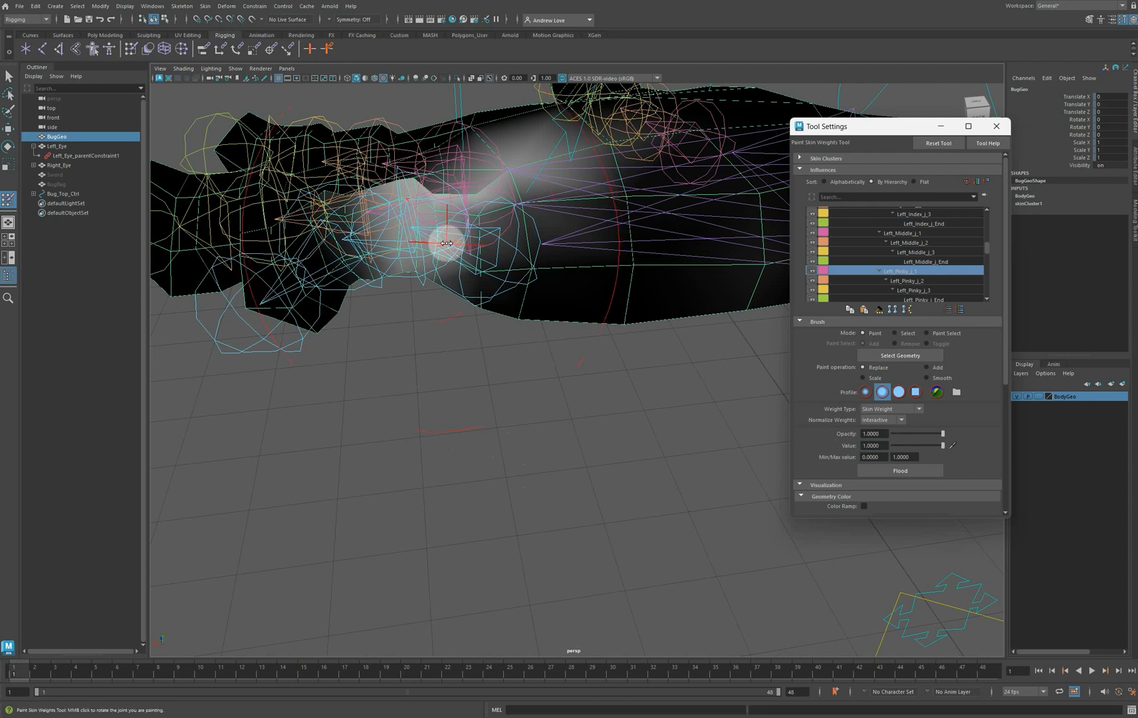
mouse_move(447, 243)
mouse_down()
mouse_move(412, 236)
mouse_move(447, 236)
mouse_move(440, 264)
mouse_move(448, 203)
mouse_move(483, 199)
mouse_move(487, 236)
mouse_move(470, 272)
mouse_up()
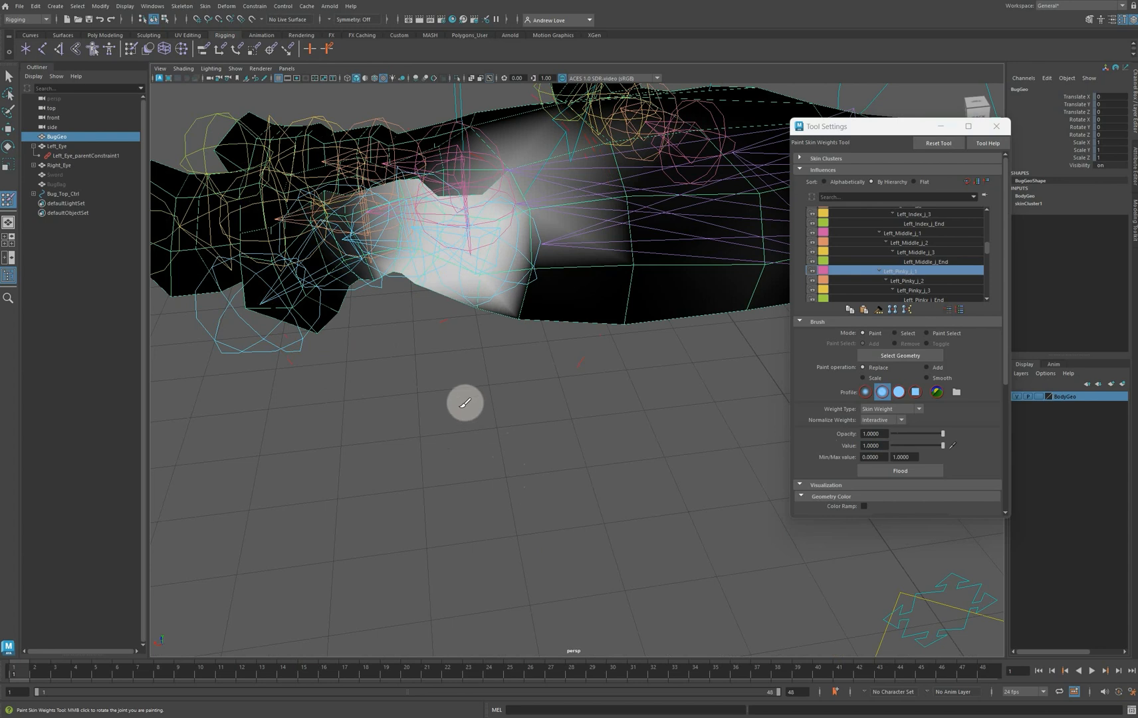
mouse_move(466, 403)
alt+mouse_down()
mouse_move(619, 398)
mouse_move(521, 413)
mouse_move(523, 395)
alt+mouse_up()
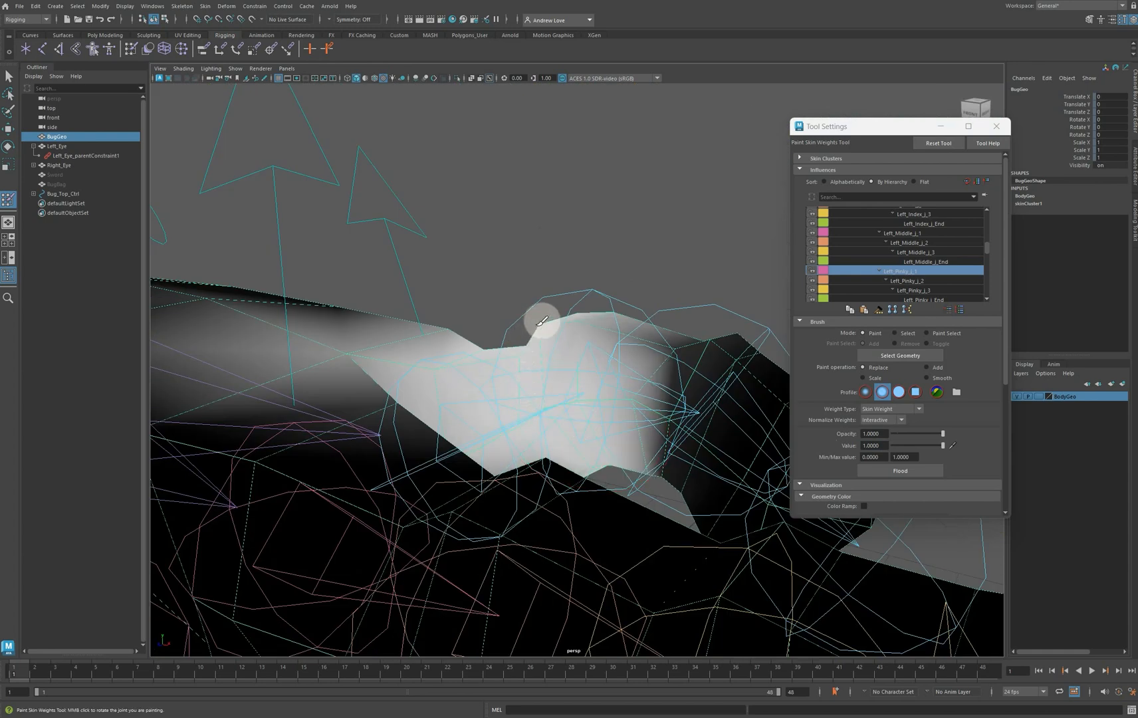
mouse_move(542, 321)
mouse_down()
mouse_move(573, 310)
mouse_move(501, 386)
mouse_move(452, 353)
mouse_move(453, 387)
mouse_move(485, 380)
mouse_up()
scroll(572, 310, down, 5)
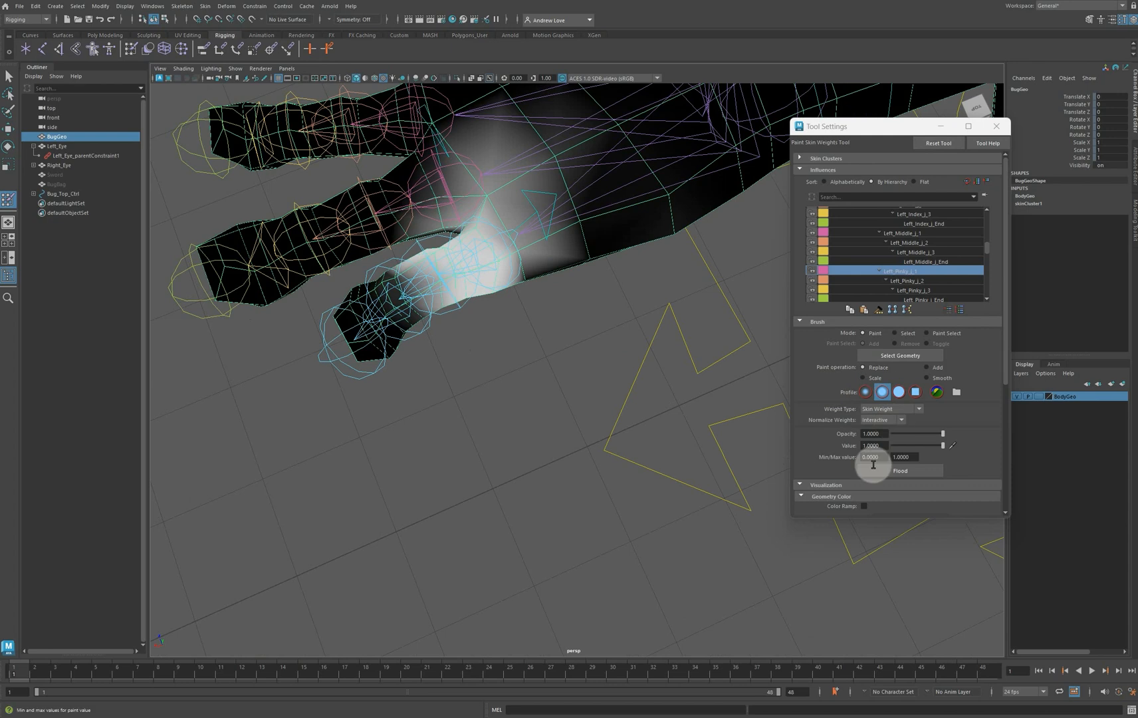
Remove Left_Pinky_j_1 influence from the hand near the middle finger's base by painting Replace weights at value 0
drag(882, 449, 812, 448)
key(Return)
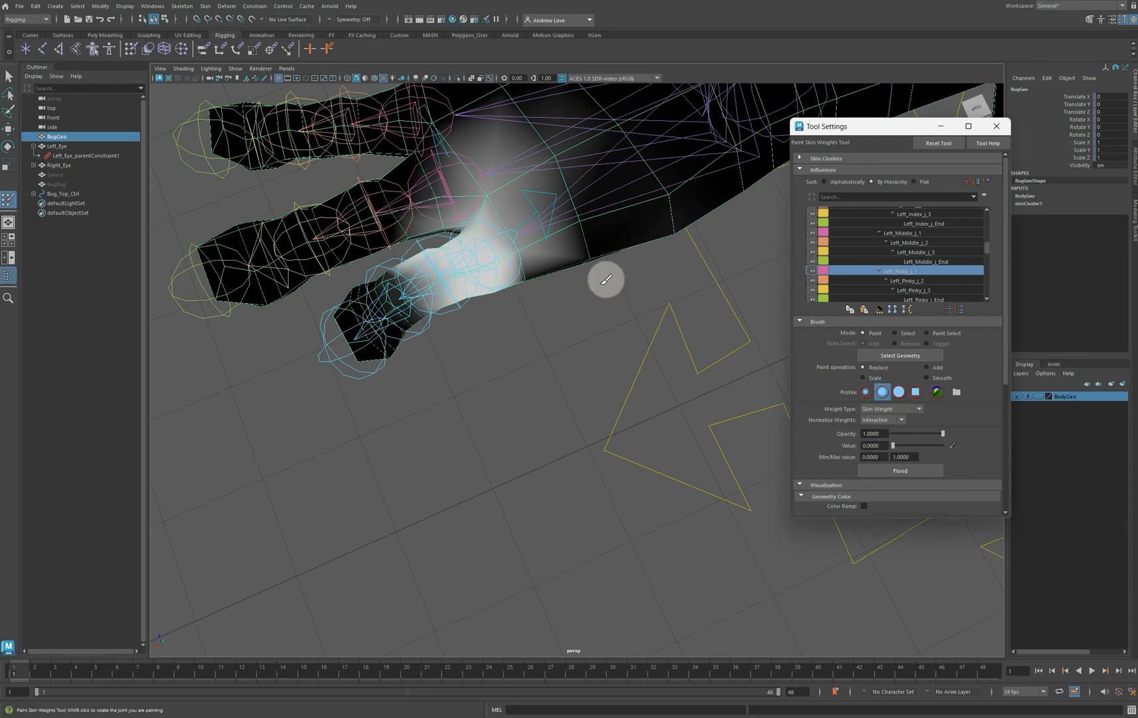
mouse_move(446, 201)
mouse_down()
mouse_move(434, 228)
mouse_move(455, 220)
mouse_up()
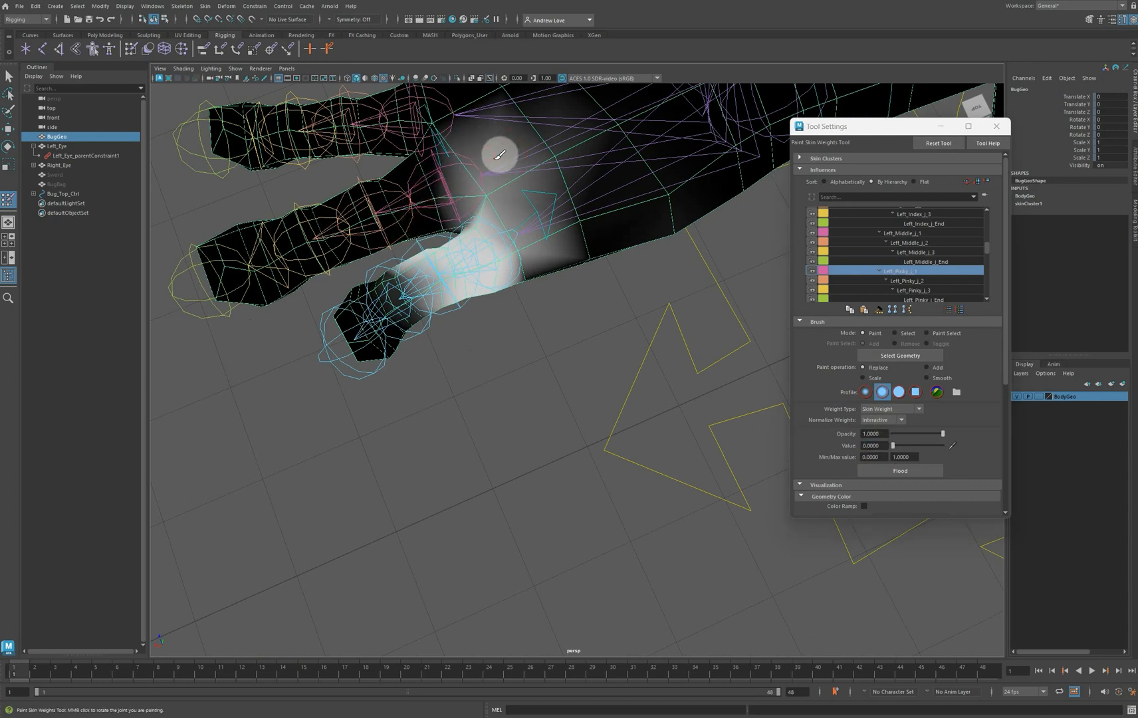
mouse_move(500, 155)
mouse_down()
mouse_move(444, 148)
mouse_move(502, 151)
mouse_move(551, 134)
mouse_move(510, 127)
mouse_move(445, 181)
mouse_up()
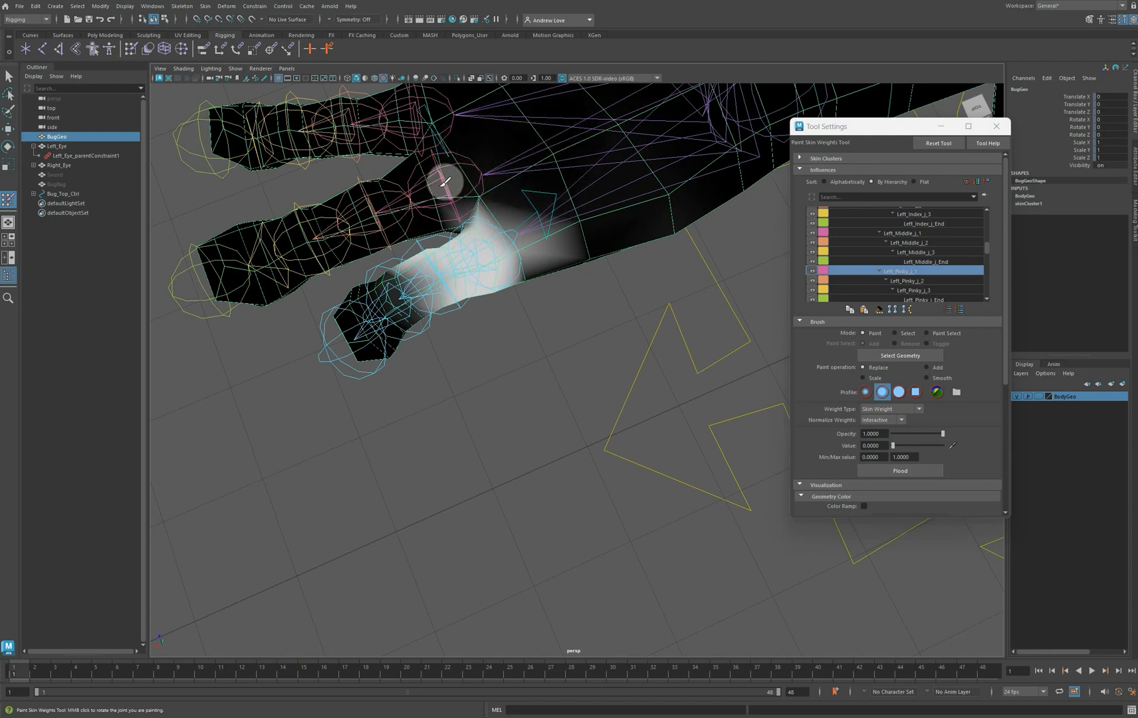
alt+drag(462, 457, 477, 354)
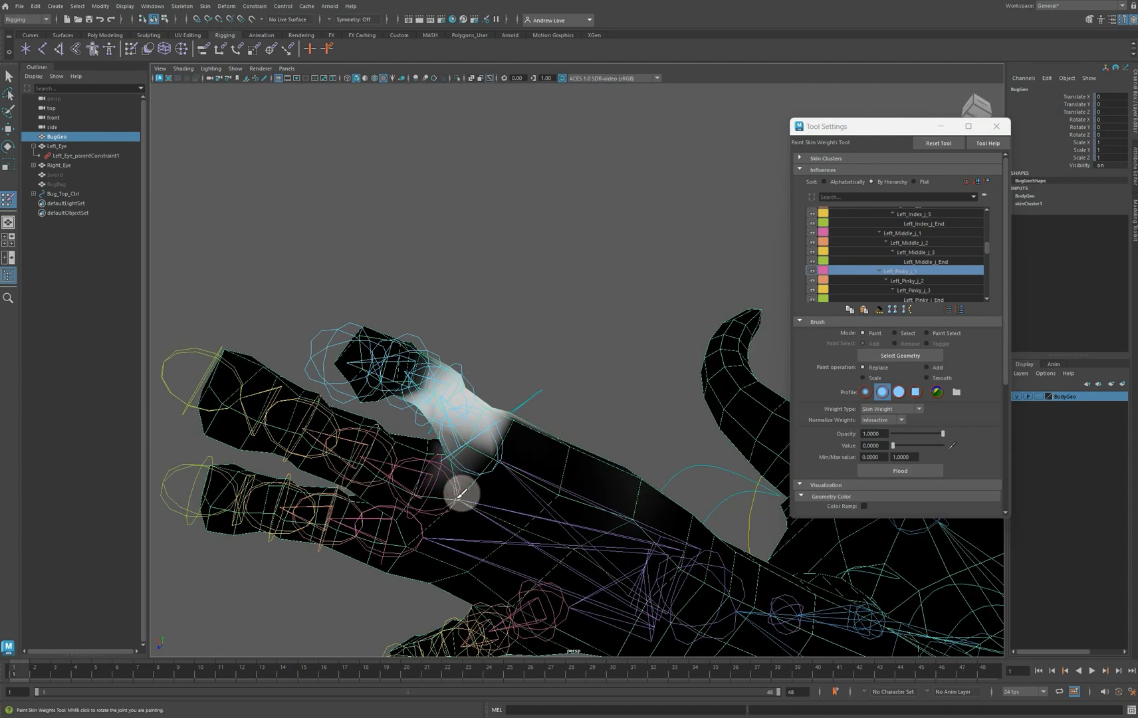
alt+drag(490, 508, 470, 554)
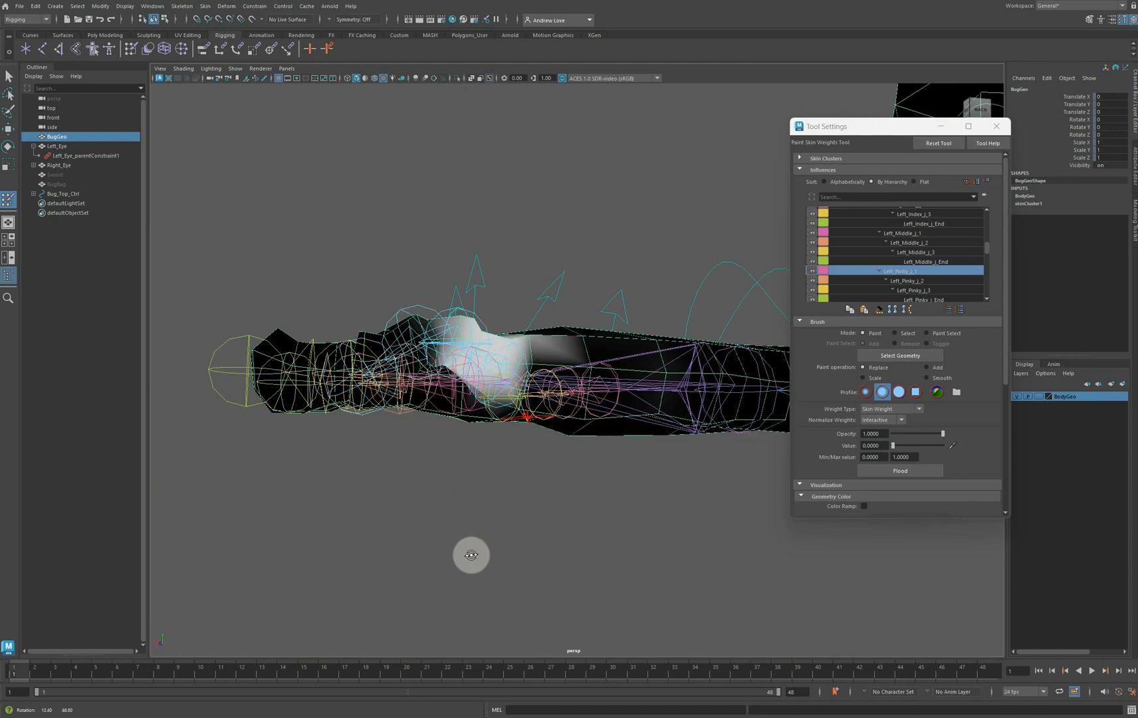
Paint Left_Pinky_j_2 weights with Replace at value 1 on the left pinky's middle segment
click(915, 281)
double_click(877, 445)
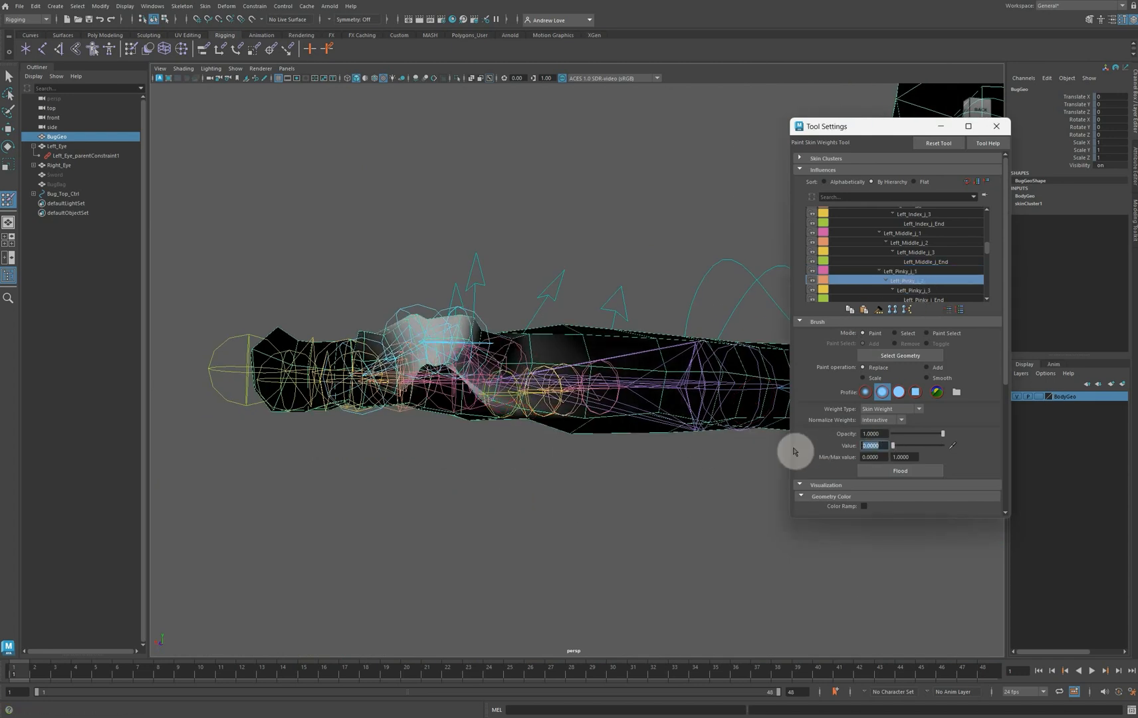
text(1)
key(Return)
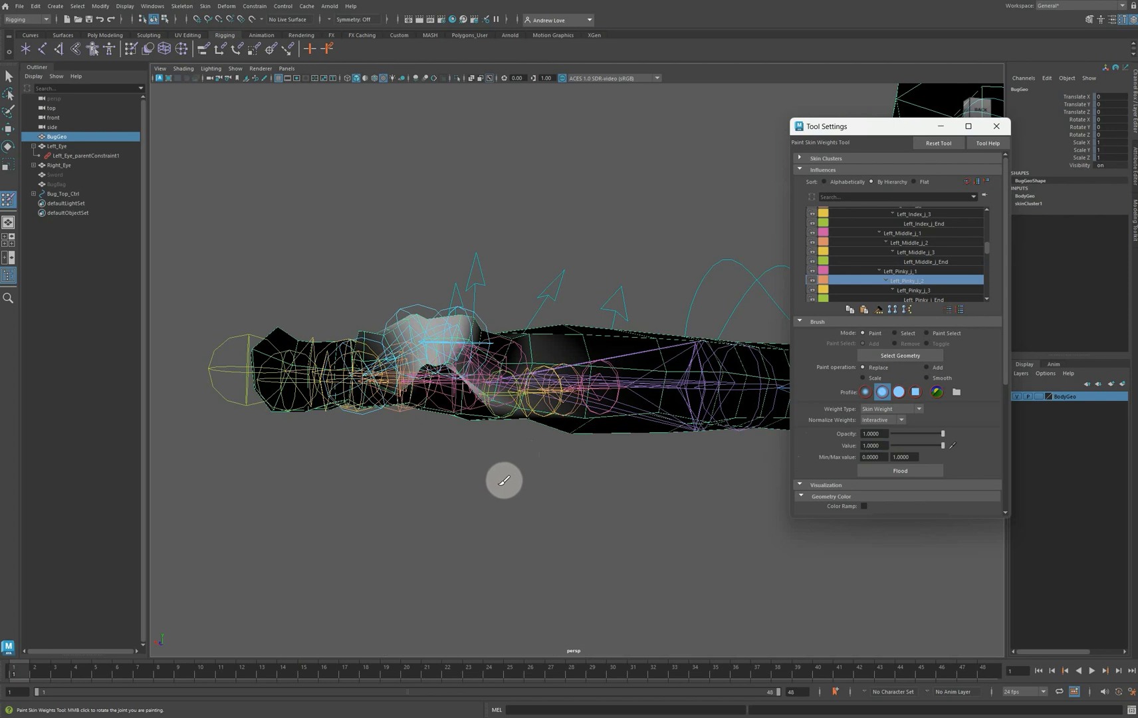
alt+drag(490, 492, 456, 534)
scroll(431, 423, up, 3)
alt+middle_drag(394, 395, 434, 459)
mouse_move(430, 327)
mouse_down()
mouse_move(412, 273)
mouse_move(448, 277)
mouse_up()
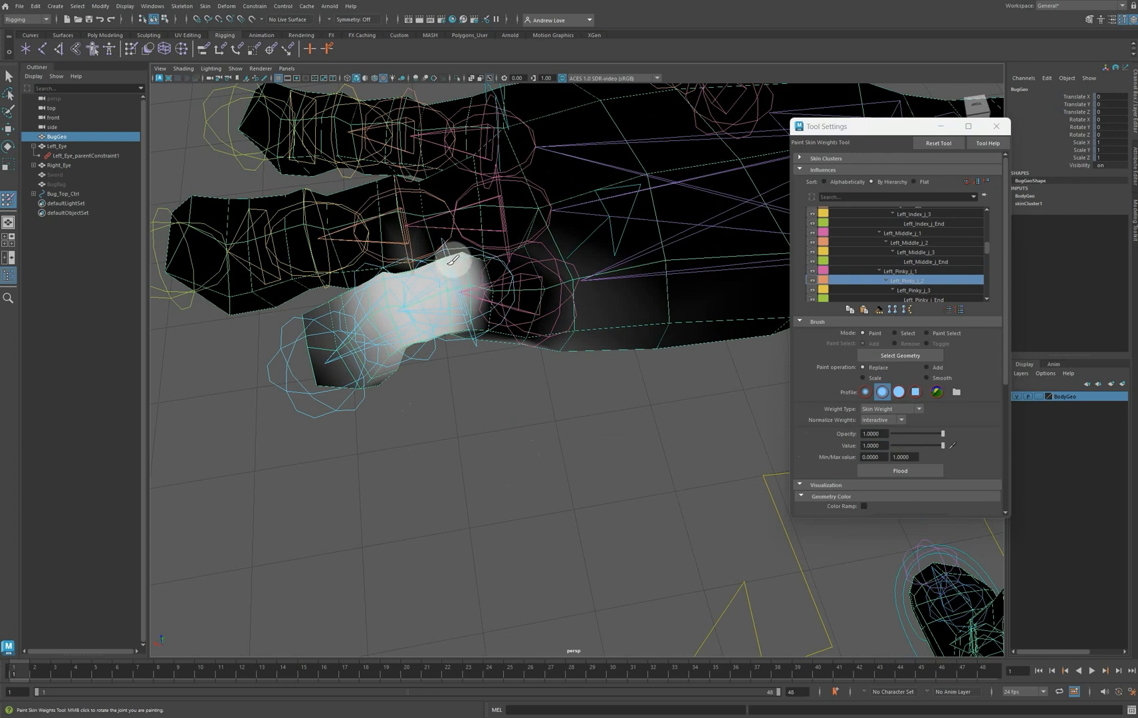
Extend the full Left_Pinky_j_2 weight over the remaining sides of the pinky's middle segment
alt+drag(429, 390, 421, 345)
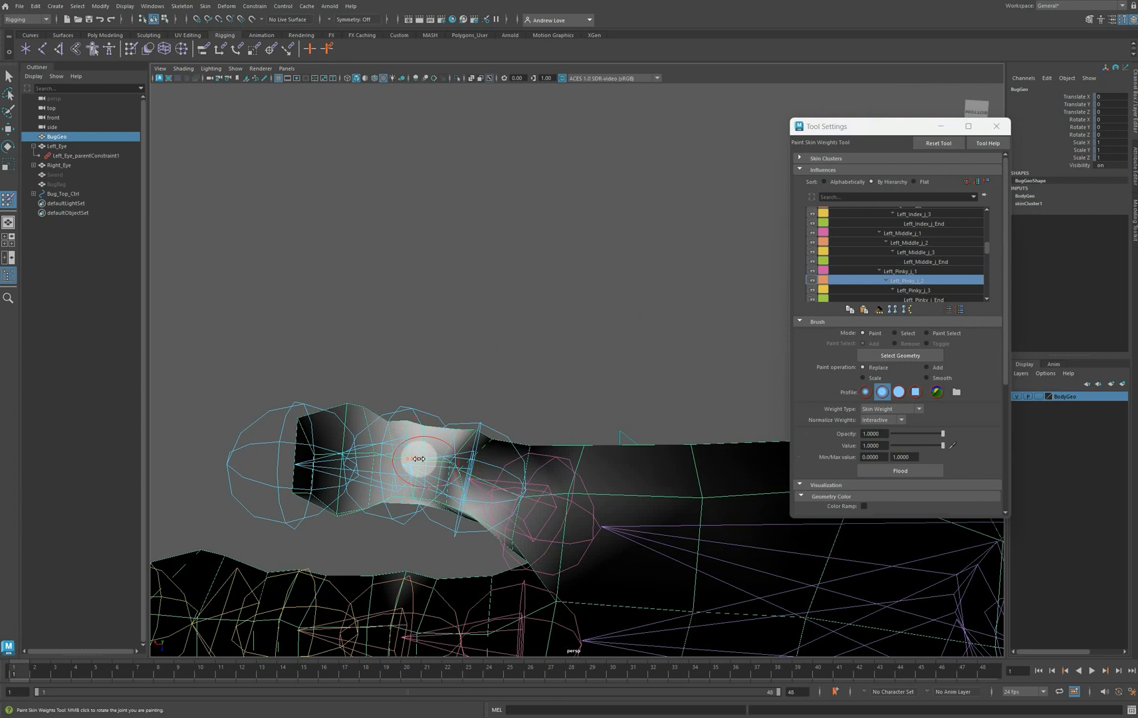
drag(432, 452, 431, 462)
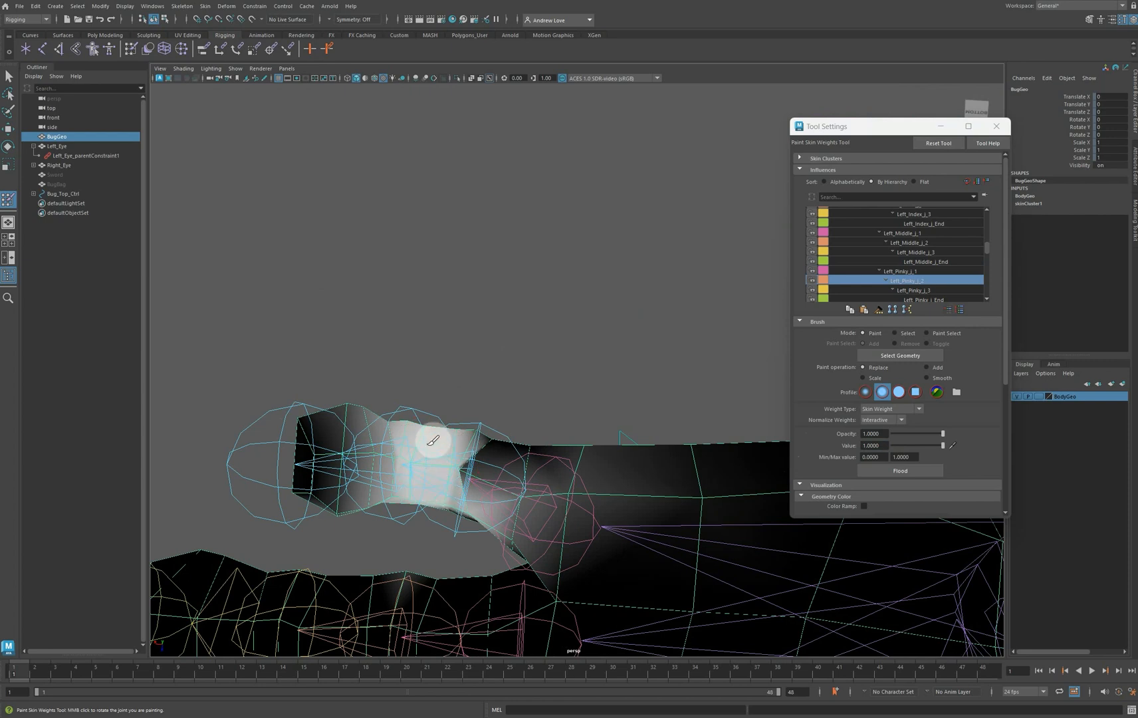
alt+drag(292, 369, 402, 400)
mouse_move(479, 258)
mouse_down()
mouse_move(490, 258)
mouse_move(448, 250)
mouse_up()
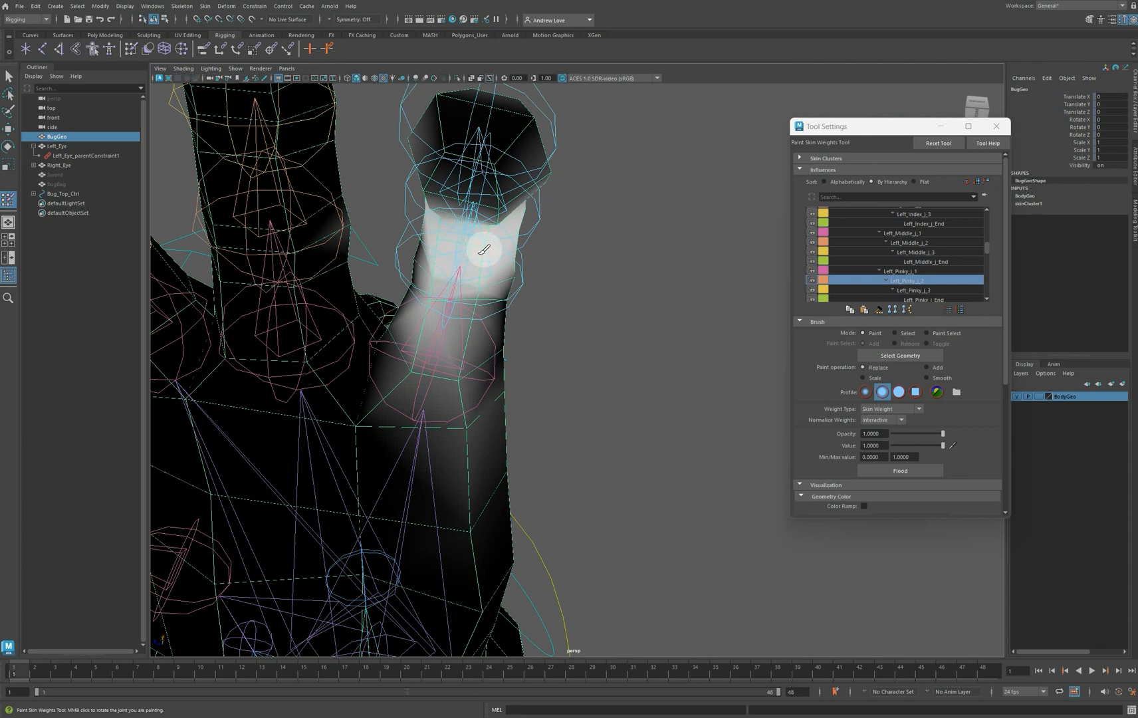
alt+drag(613, 354, 613, 331)
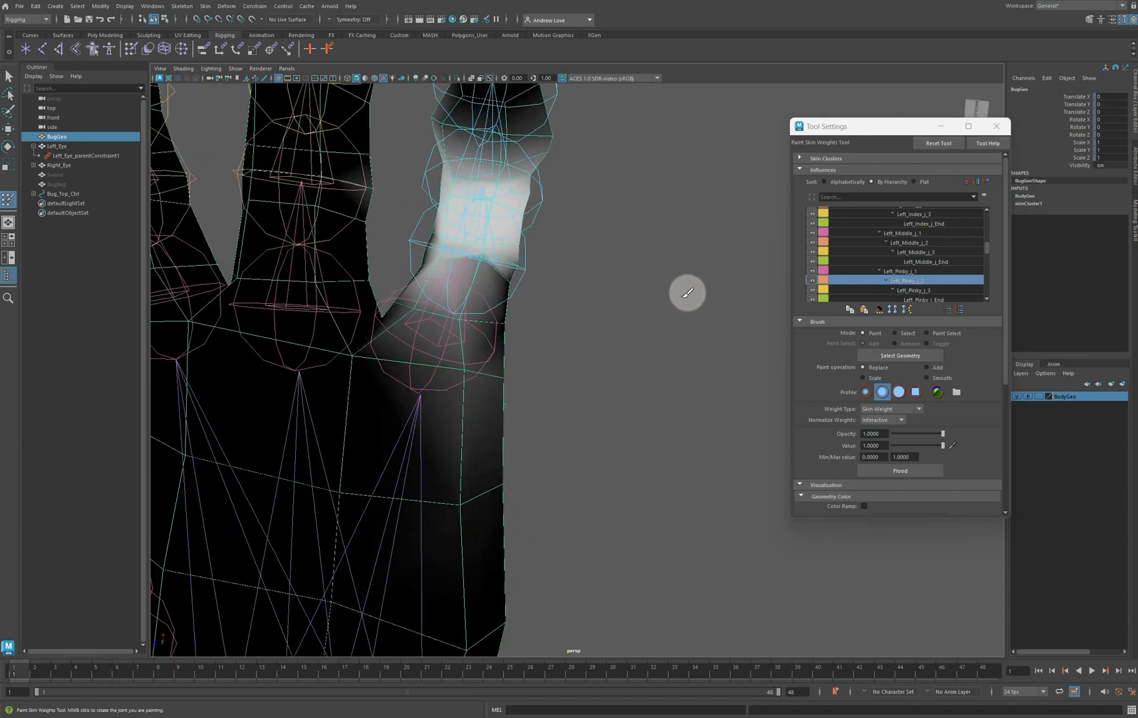
Paint Left_Pinky_j_1 weights at value 1 across the pinky's base segment, up to its first bend
click(894, 270)
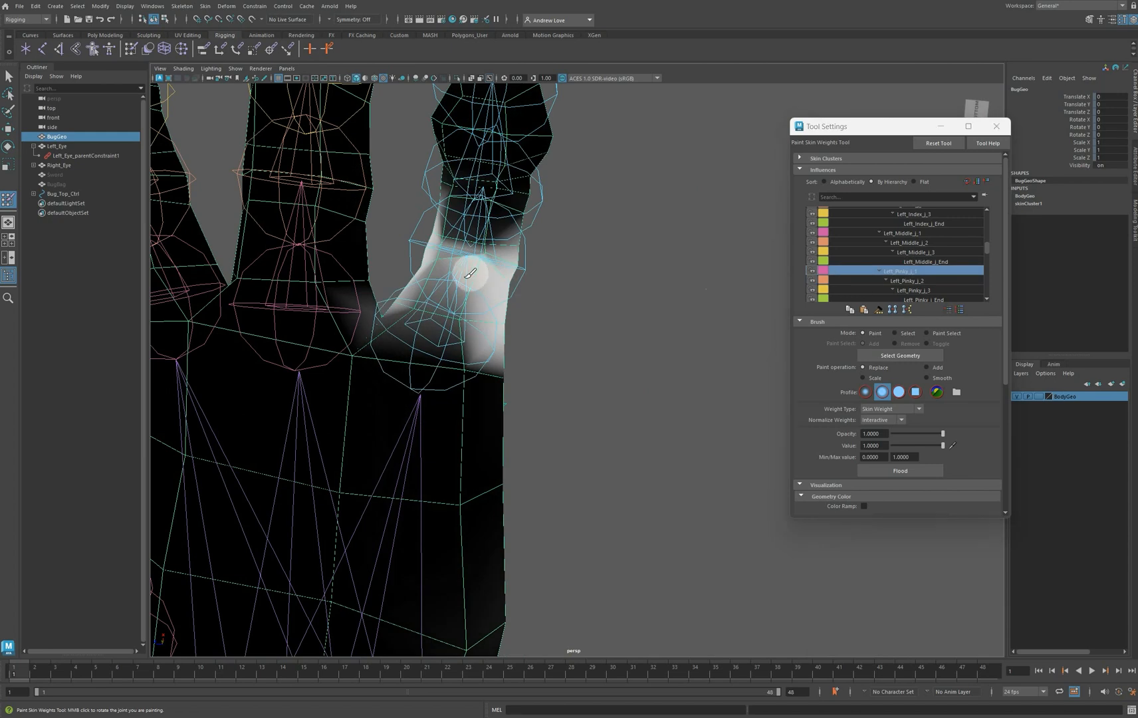
mouse_move(470, 273)
mouse_down()
mouse_move(445, 261)
mouse_move(449, 287)
mouse_move(470, 294)
mouse_move(431, 287)
mouse_up()
scroll(492, 286, down, 4)
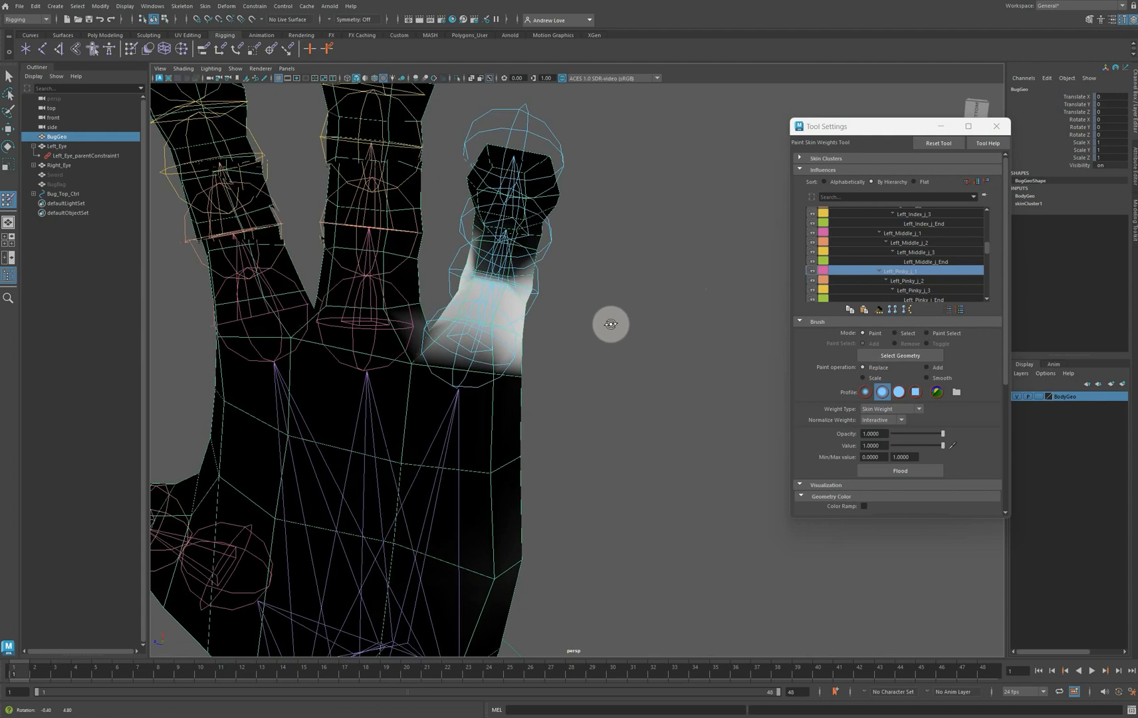
alt+drag(609, 322, 525, 365)
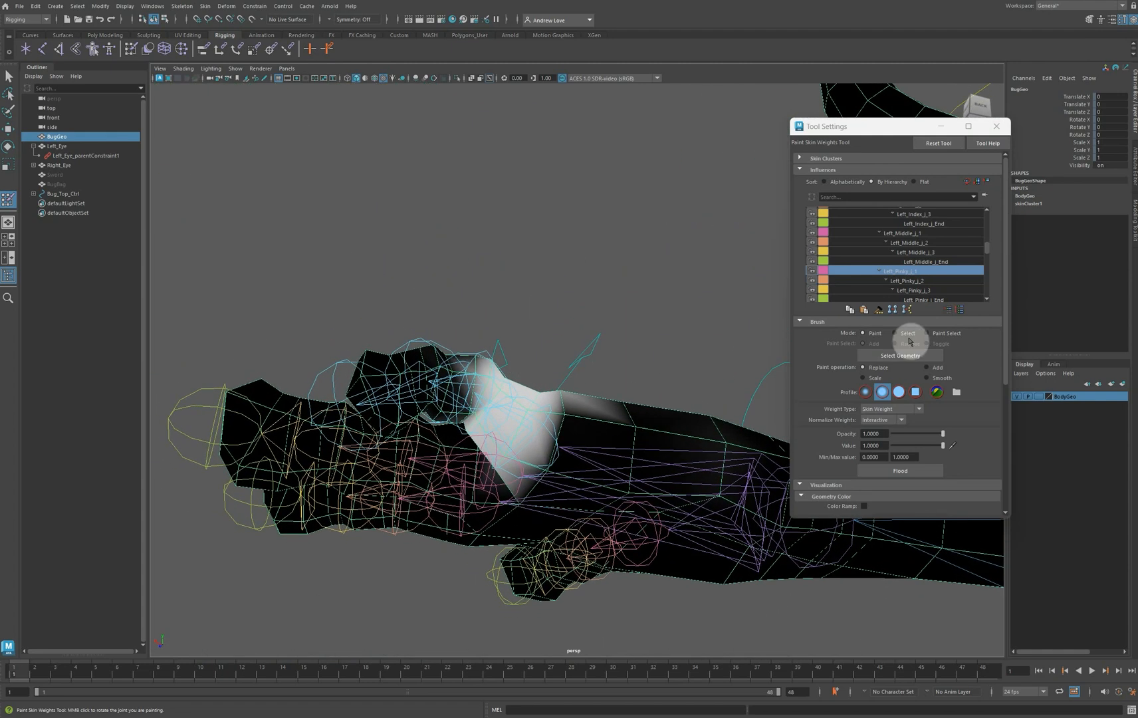
Paint Left_Pinky_j_3 weights with Replace at value 1 over the left pinky's tip segment
click(914, 290)
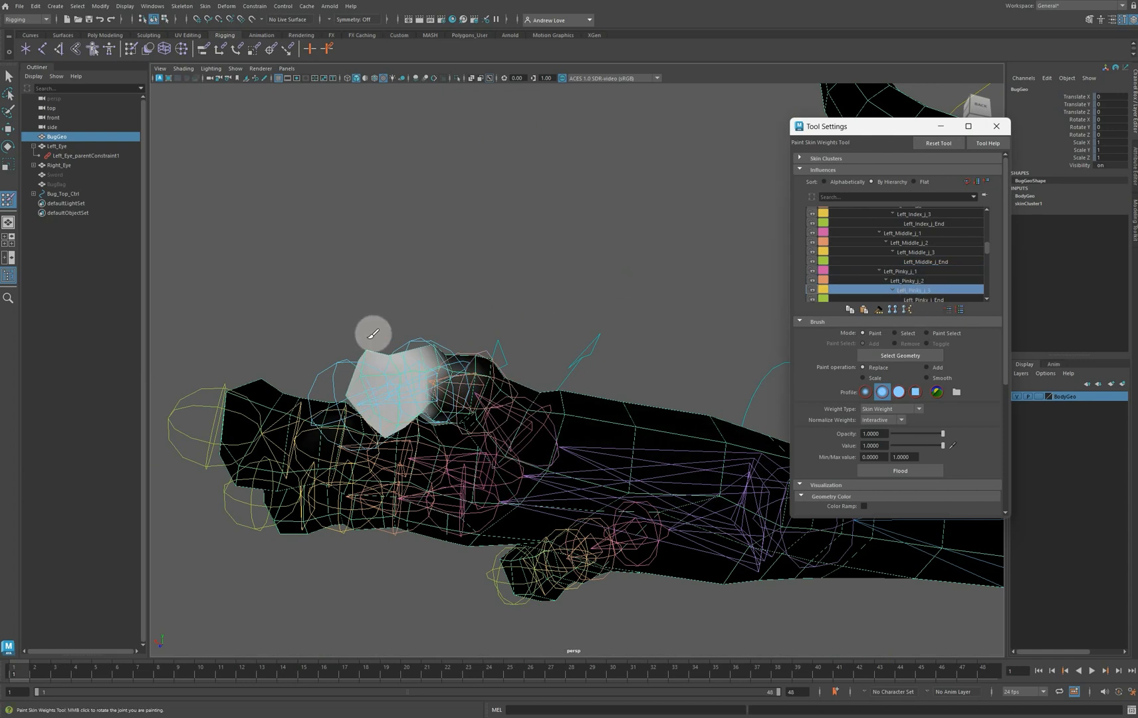
alt+drag(341, 313, 338, 307)
mouse_move(381, 365)
mouse_down()
mouse_move(392, 381)
mouse_move(369, 384)
mouse_up()
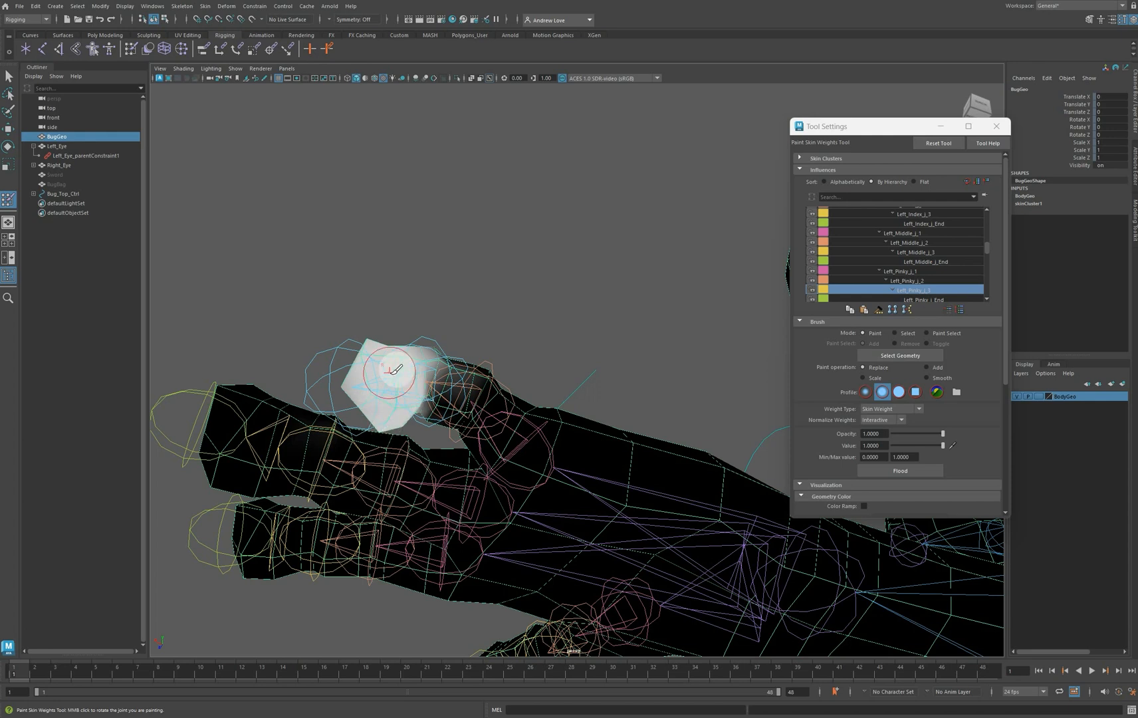
mouse_move(397, 369)
alt+mouse_down()
mouse_move(491, 390)
mouse_move(516, 433)
alt+mouse_up()
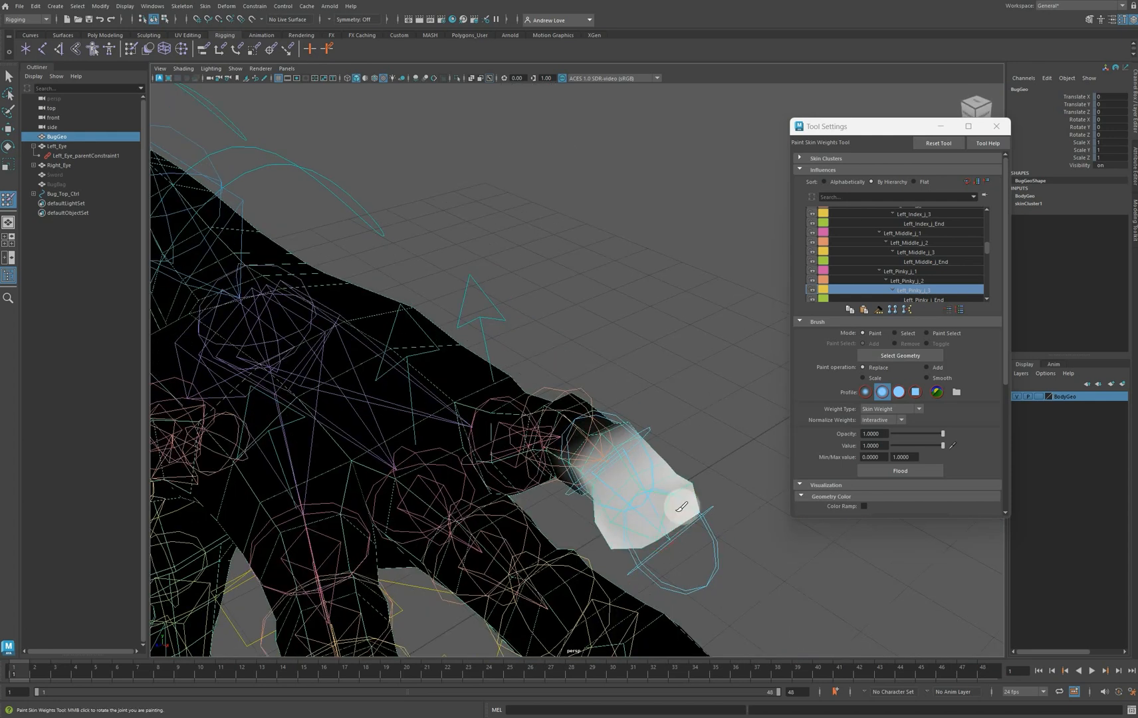
drag(682, 507, 629, 520)
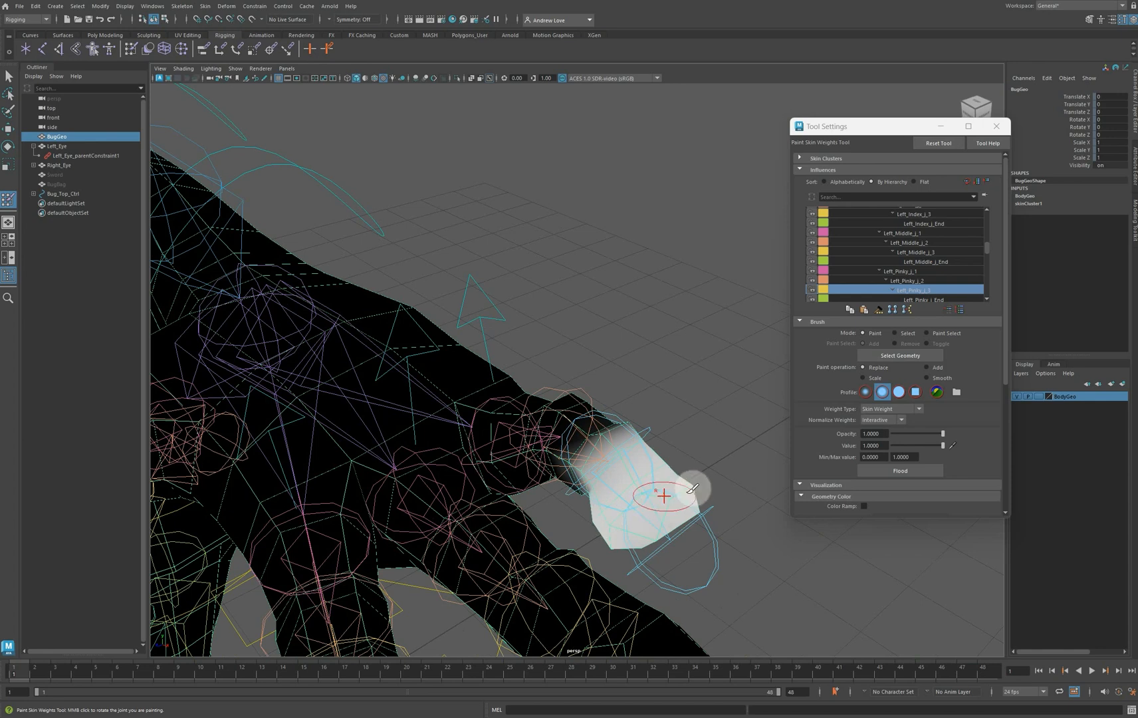
Carry the full Left_Pinky_j_3 weight down to the joint between the pinky's tip and middle segments
alt+drag(686, 490, 638, 391)
alt+middle_drag(628, 306, 631, 377)
scroll(629, 361, up, 4)
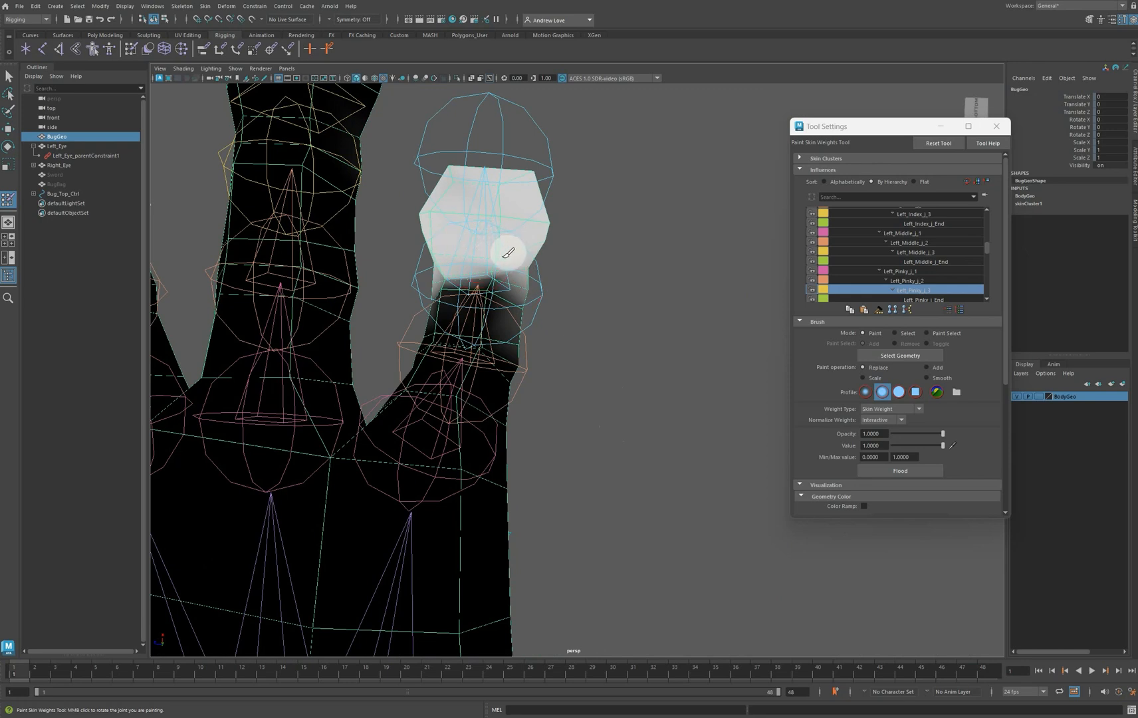
drag(509, 256, 486, 258)
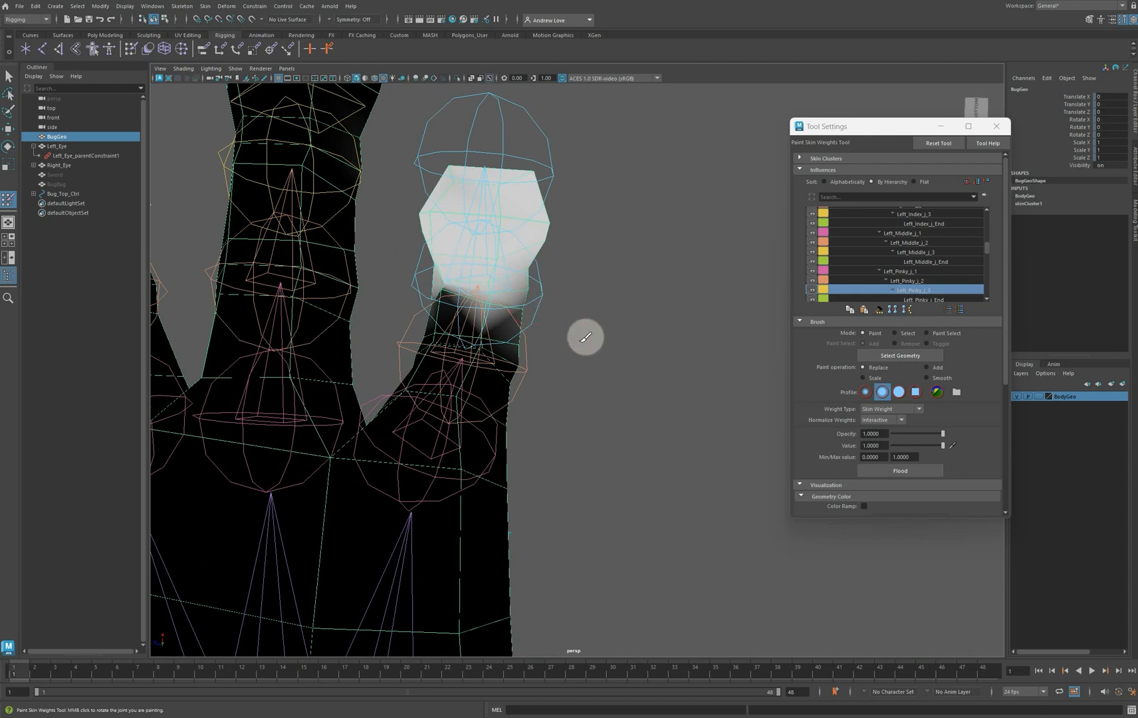
mouse_move(584, 335)
alt+mouse_down()
mouse_move(503, 343)
mouse_move(485, 285)
mouse_move(538, 345)
mouse_move(837, 357)
alt+mouse_up()
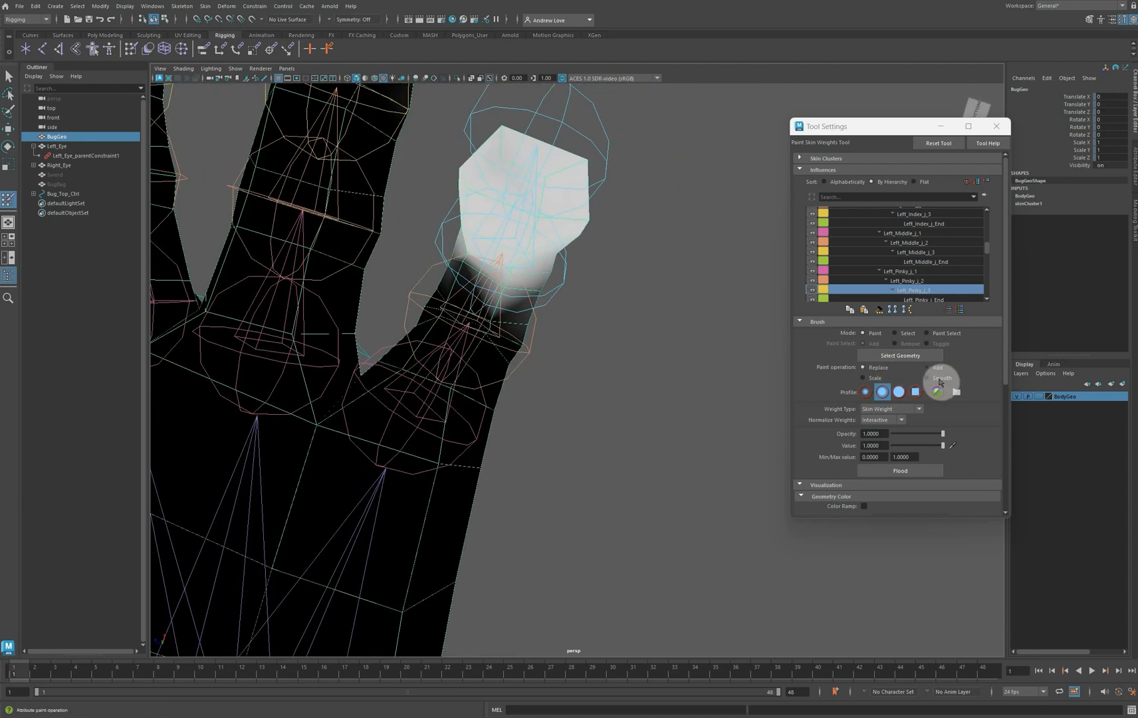
Smooth the Left_Pinky_j_3 weights where the pinky's tip segment meets the middle segment
click(929, 378)
mouse_move(464, 267)
mouse_down()
mouse_move(552, 273)
mouse_move(520, 343)
mouse_move(470, 319)
mouse_up()
mouse_move(421, 279)
alt+mouse_down()
mouse_move(582, 355)
mouse_move(643, 313)
mouse_move(696, 331)
mouse_move(520, 314)
mouse_move(559, 326)
alt+mouse_up()
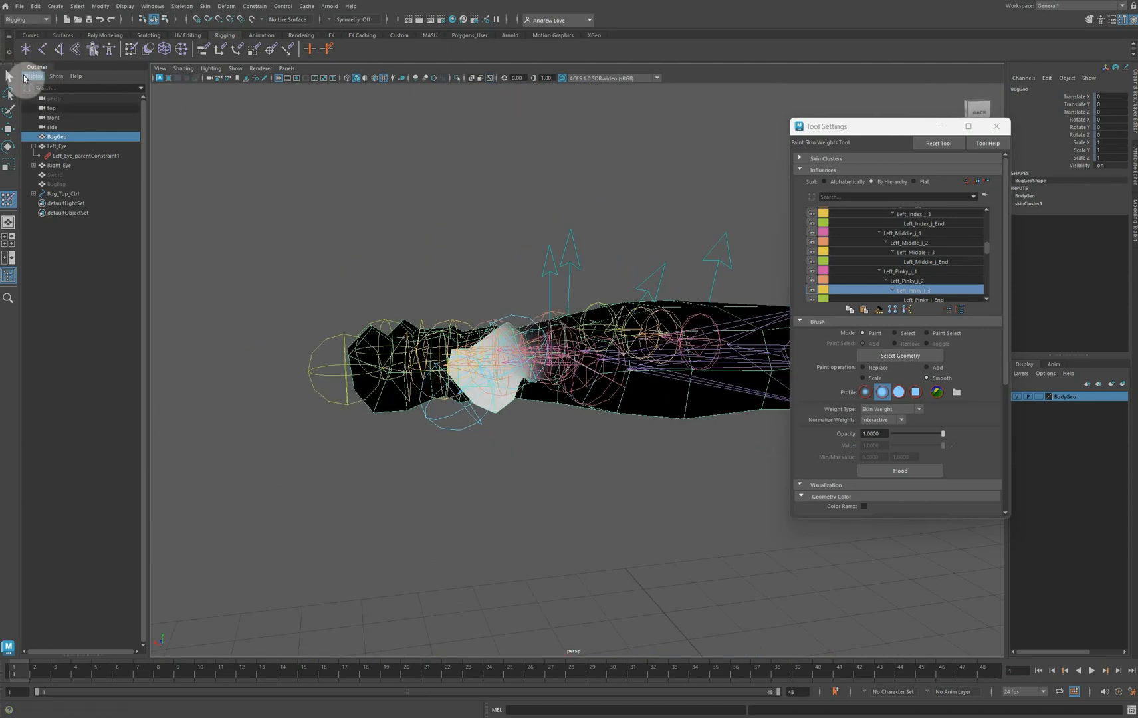
Leave weight painting, deselect the body mesh and hide the joints in the viewport
key(q)
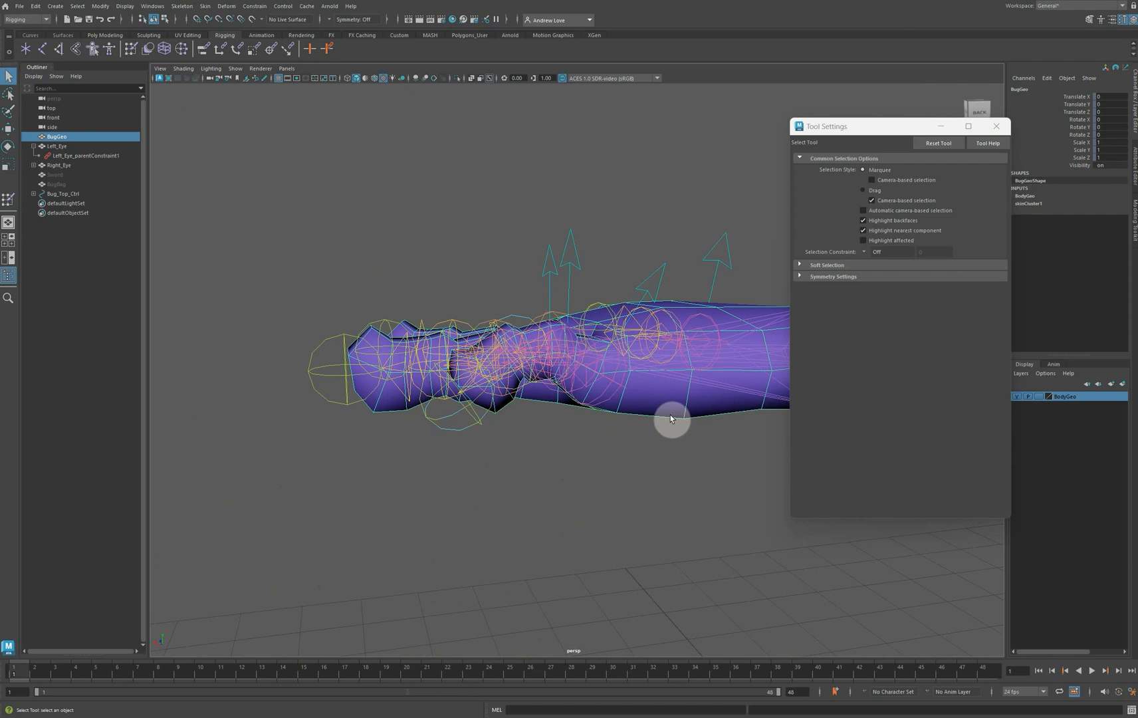
click(663, 536)
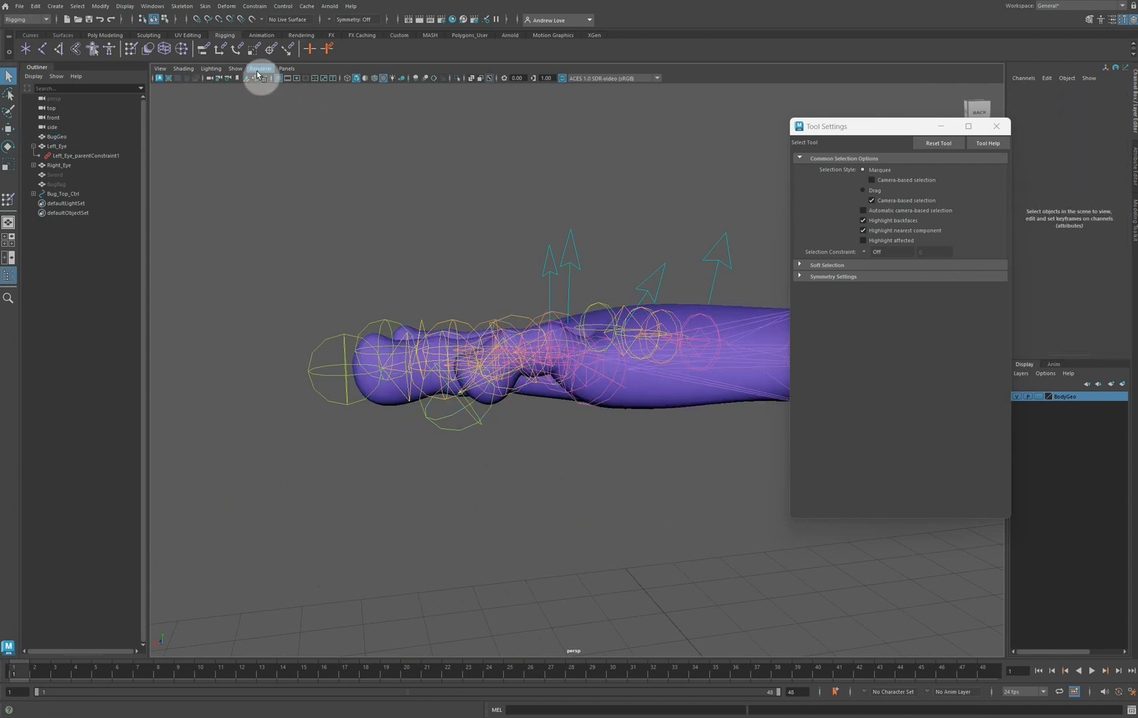
click(234, 69)
mouse_move(279, 110)
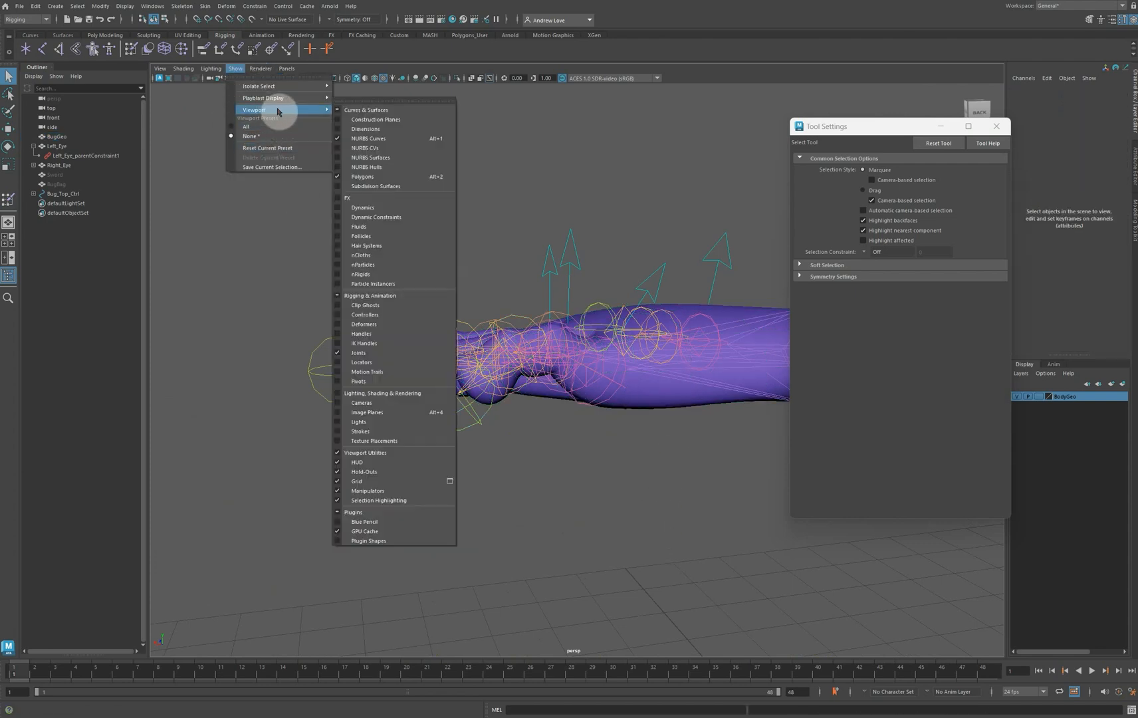
click(372, 353)
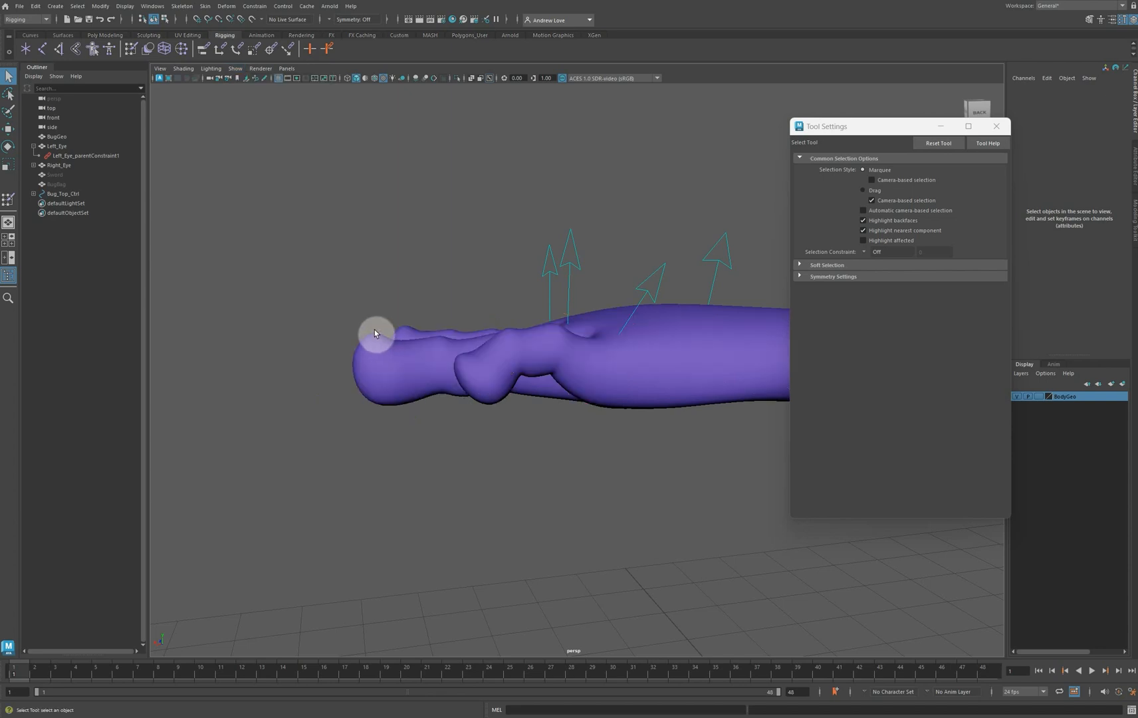
Test the left middle finger by rotating its control to about -4° in Y and 19° in Z
scroll(285, 255, down, 2)
alt+drag(359, 430, 382, 436)
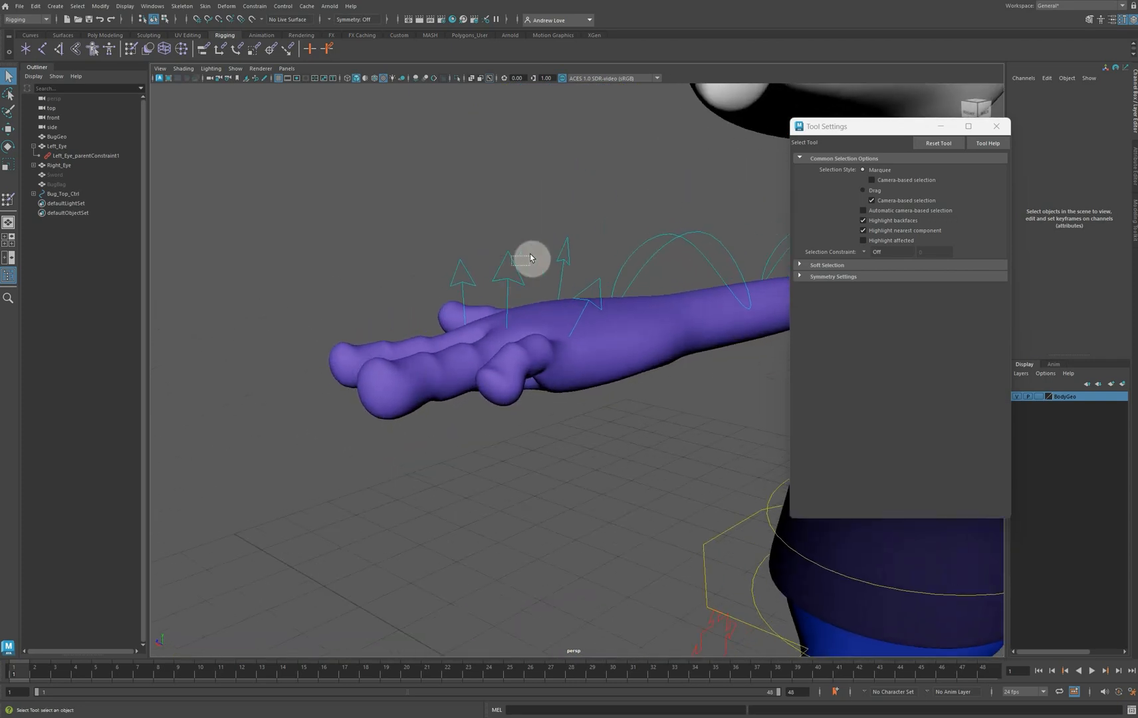
drag(530, 253, 505, 265)
key(e)
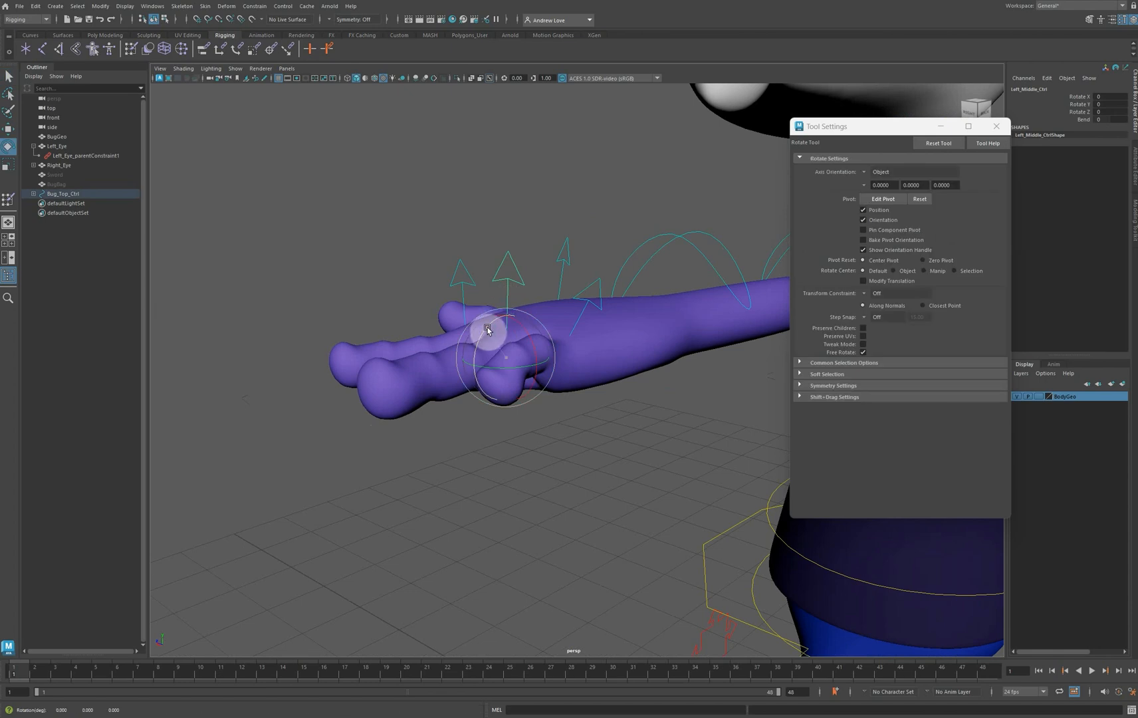
drag(488, 328, 492, 320)
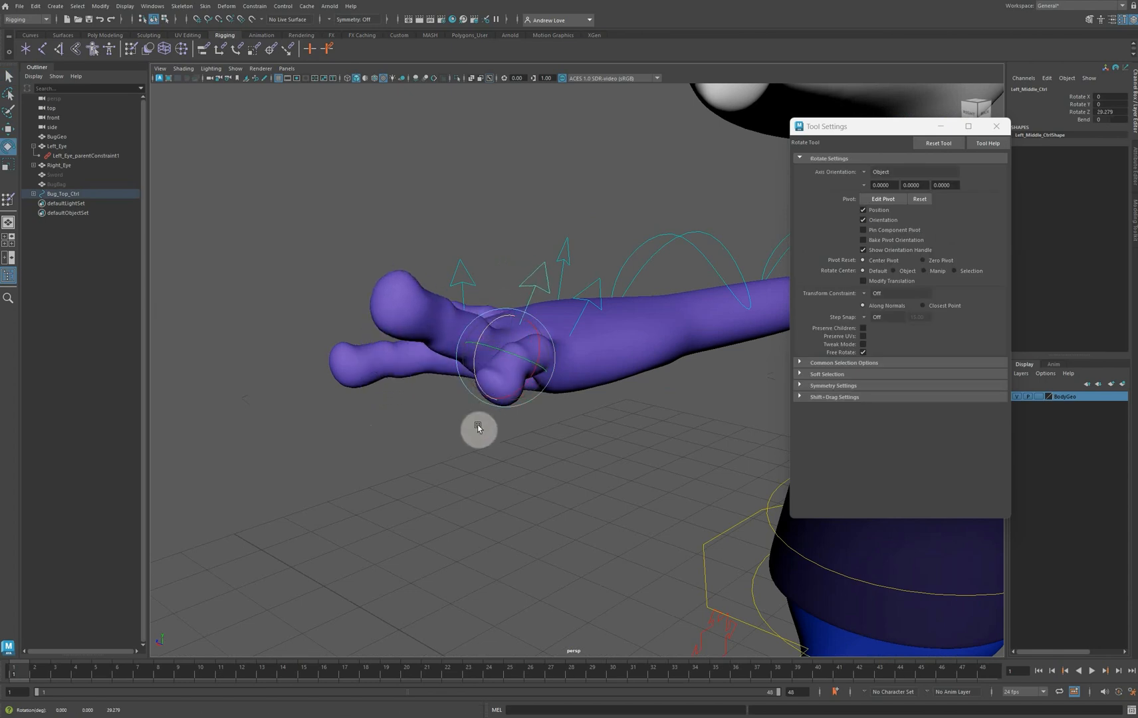
alt+drag(478, 429, 502, 393)
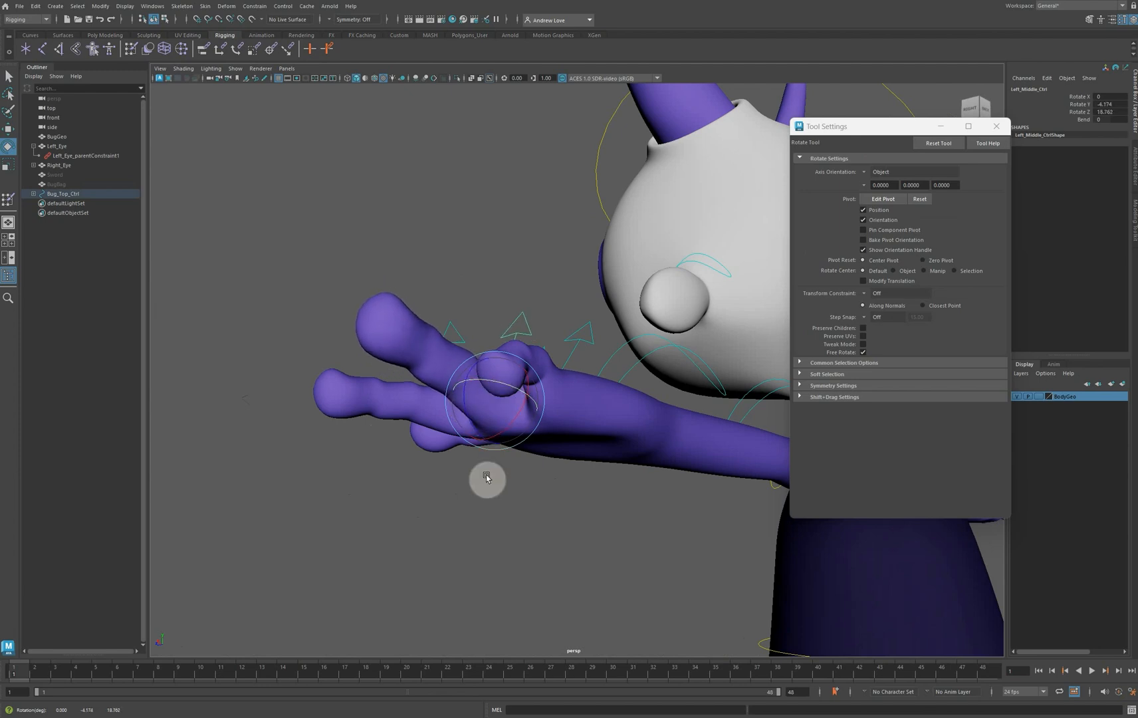
alt+drag(487, 478, 462, 498)
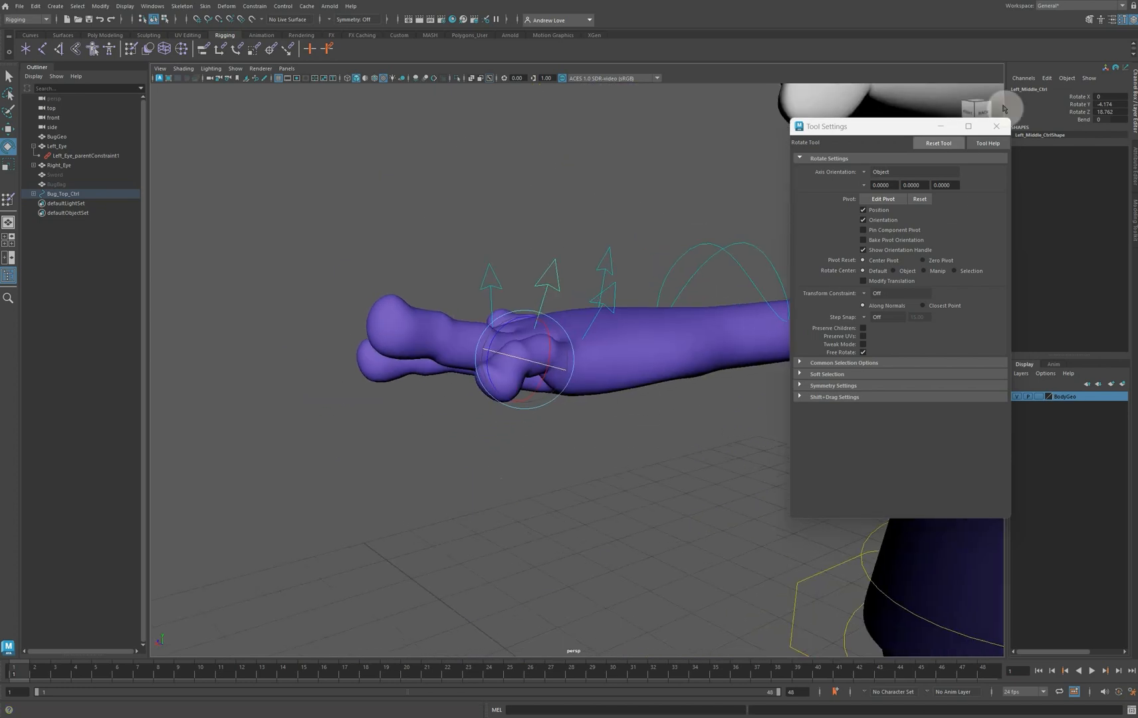
Curl the left middle finger with its control's Bend attribute and raise its Z rotation to about 31°
click(1084, 120)
middle_drag(546, 127, 564, 132)
key(e)
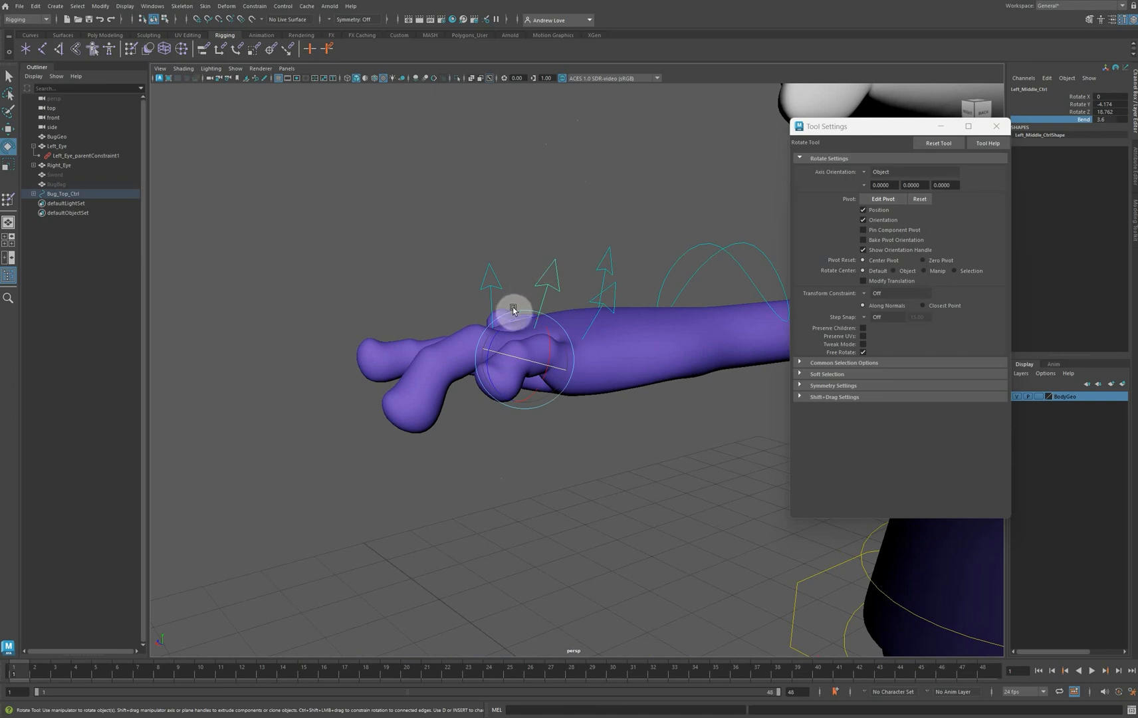
drag(506, 321, 508, 318)
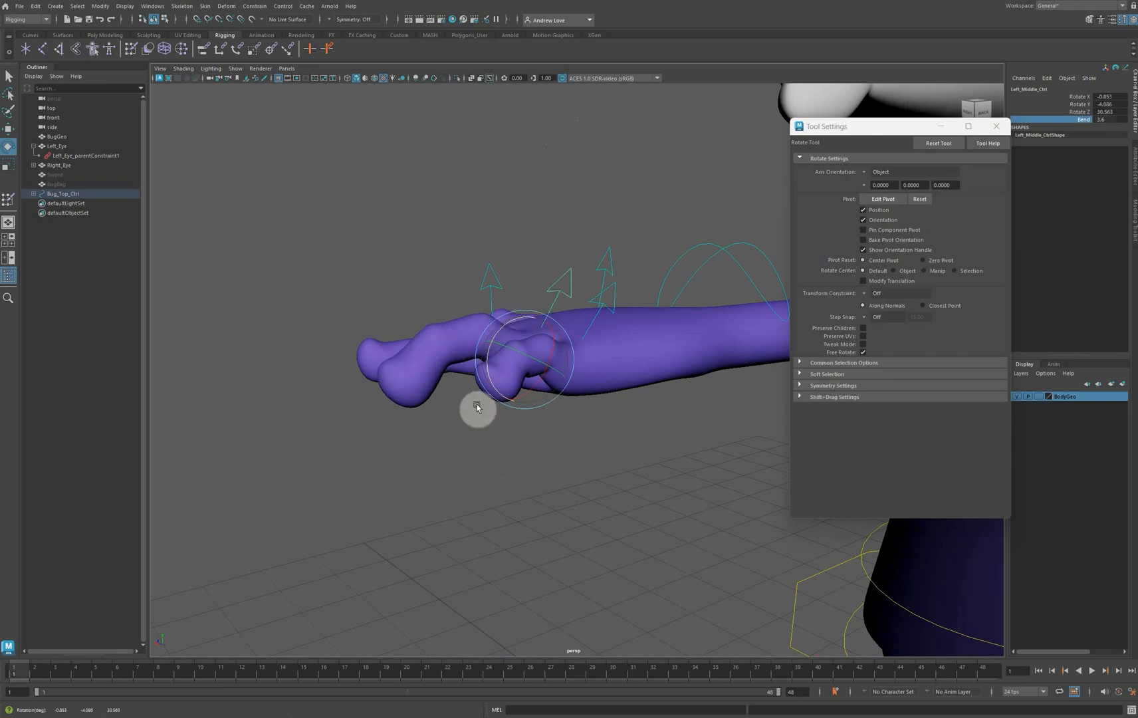
alt+drag(477, 405, 593, 421)
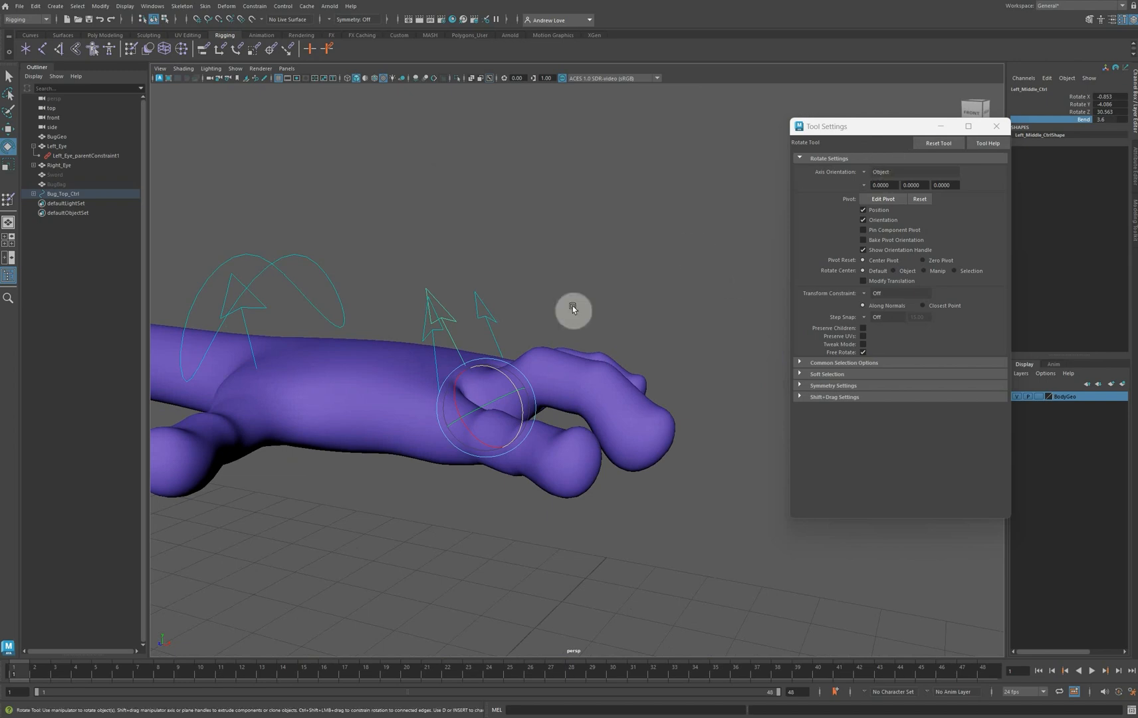
Paint Left_Middle_j_1 weights on the body mesh with Replace at value 0 to clear them from the back of the hand
click(371, 351)
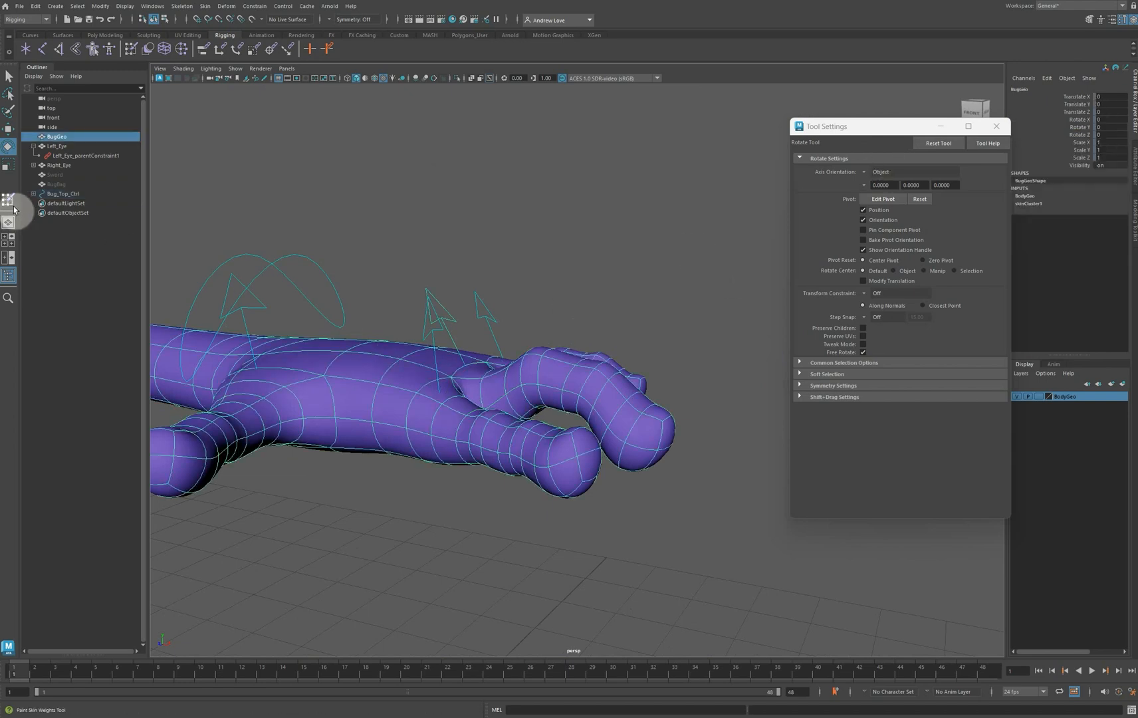
click(8, 200)
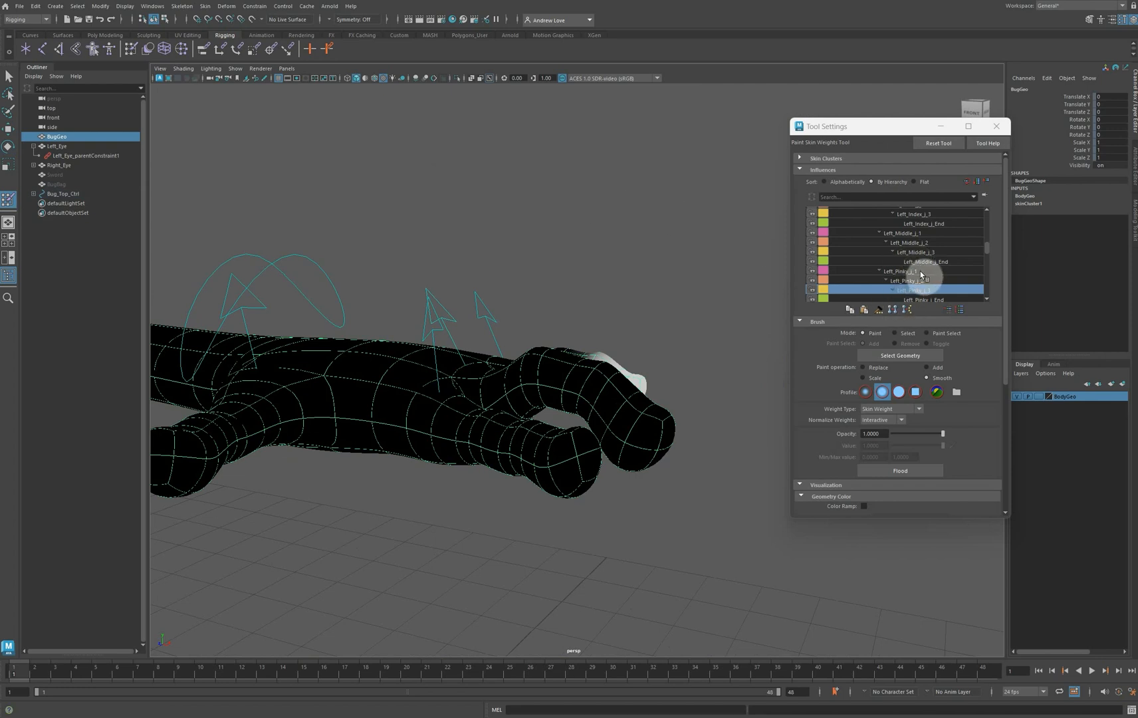
scroll(921, 274, down, 1)
scroll(925, 266, up, 1)
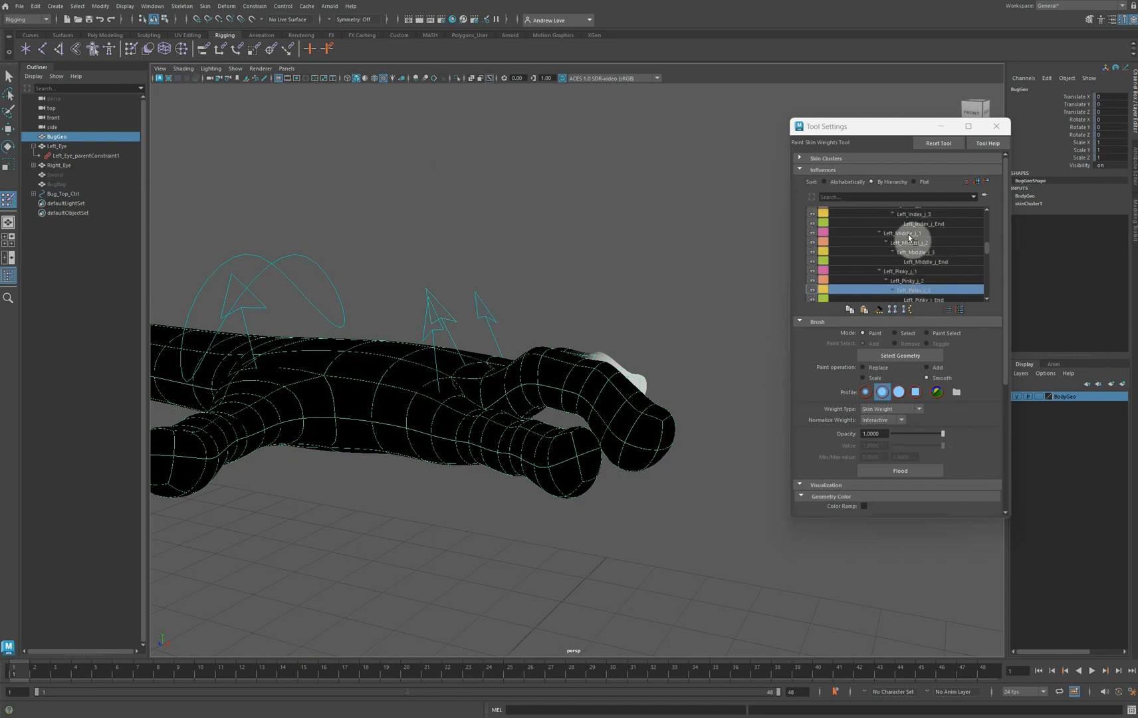
click(909, 234)
mouse_move(625, 272)
alt+mouse_down()
mouse_move(634, 288)
mouse_move(632, 218)
mouse_move(638, 249)
alt+mouse_up()
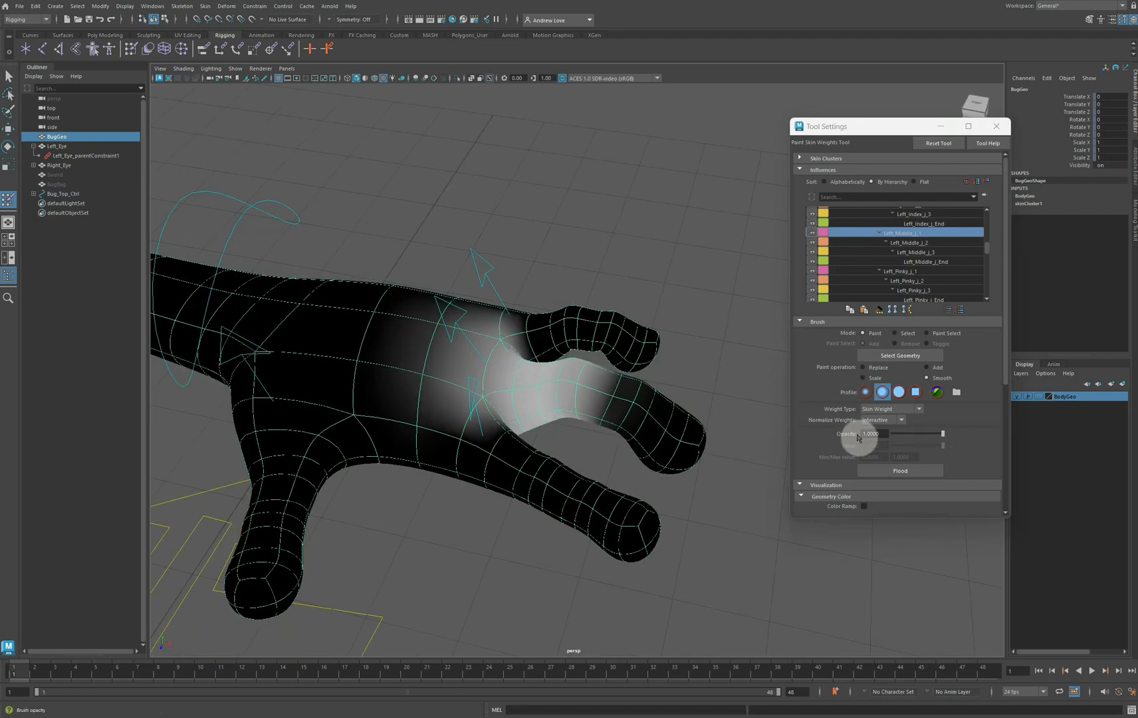
click(863, 367)
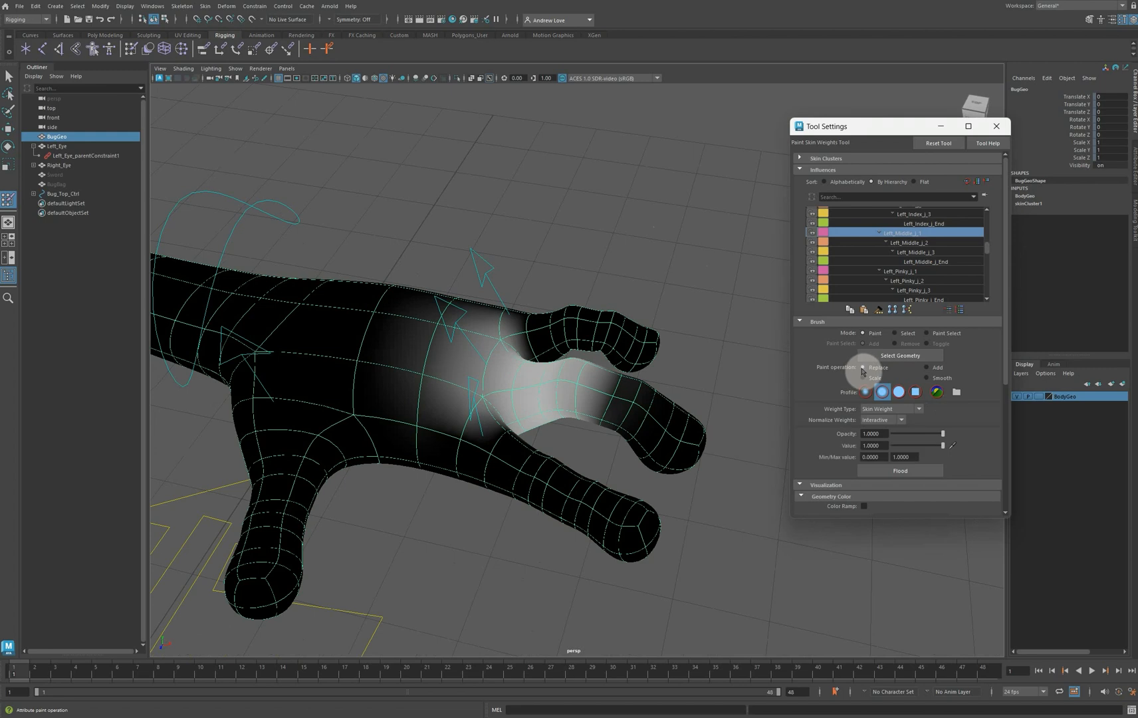
drag(887, 445, 851, 444)
text(0)
key(Return)
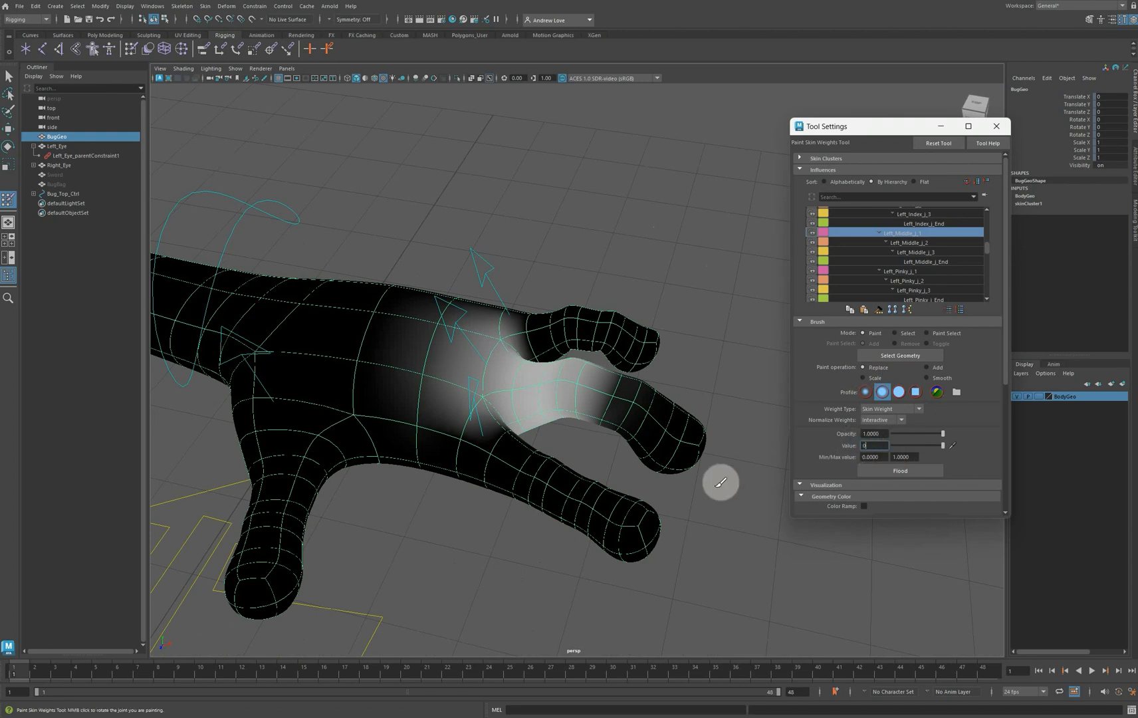
mouse_move(490, 341)
mouse_down()
mouse_move(474, 332)
mouse_move(464, 391)
mouse_move(490, 338)
mouse_move(506, 332)
mouse_move(431, 362)
mouse_move(451, 314)
mouse_up()
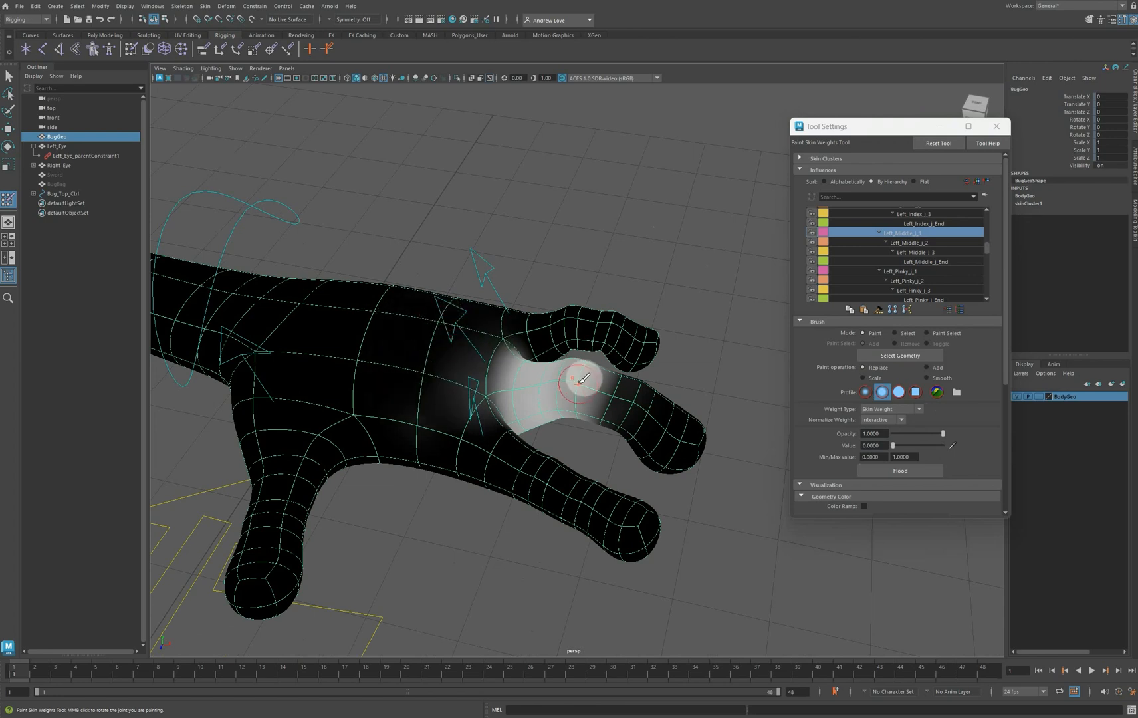
Clear the stray Left_Middle_j_1 weights at value 0 around the neighbouring finger's base and the palm
alt+drag(628, 449, 622, 535)
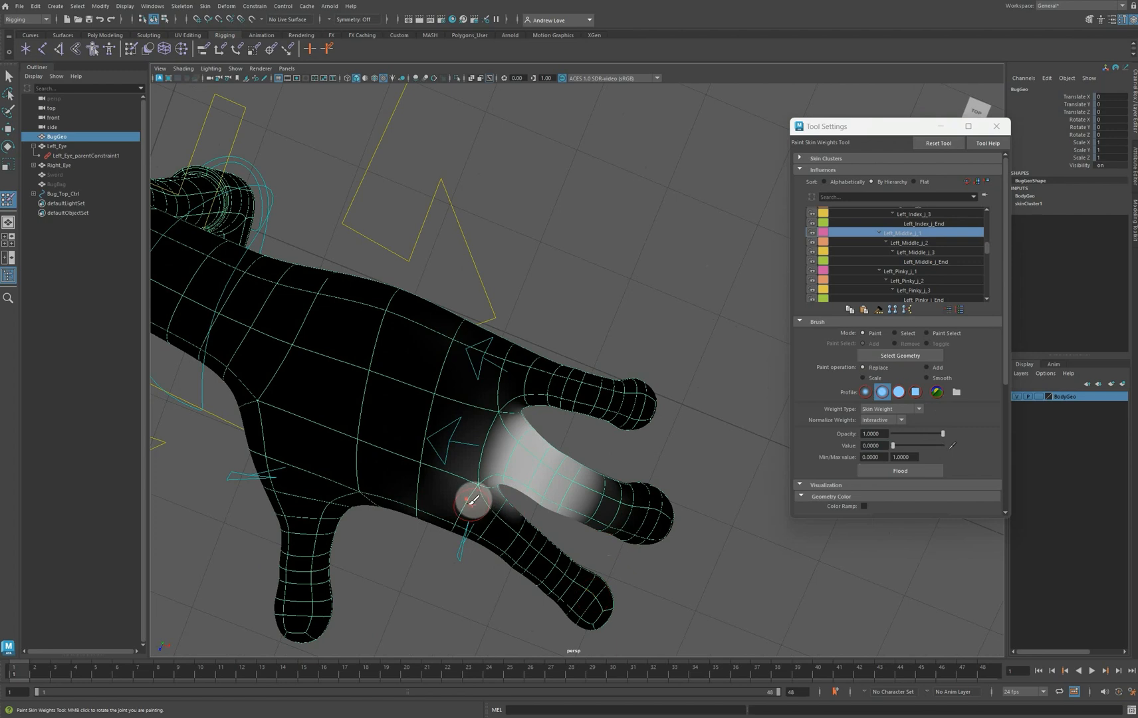
drag(518, 507, 473, 490)
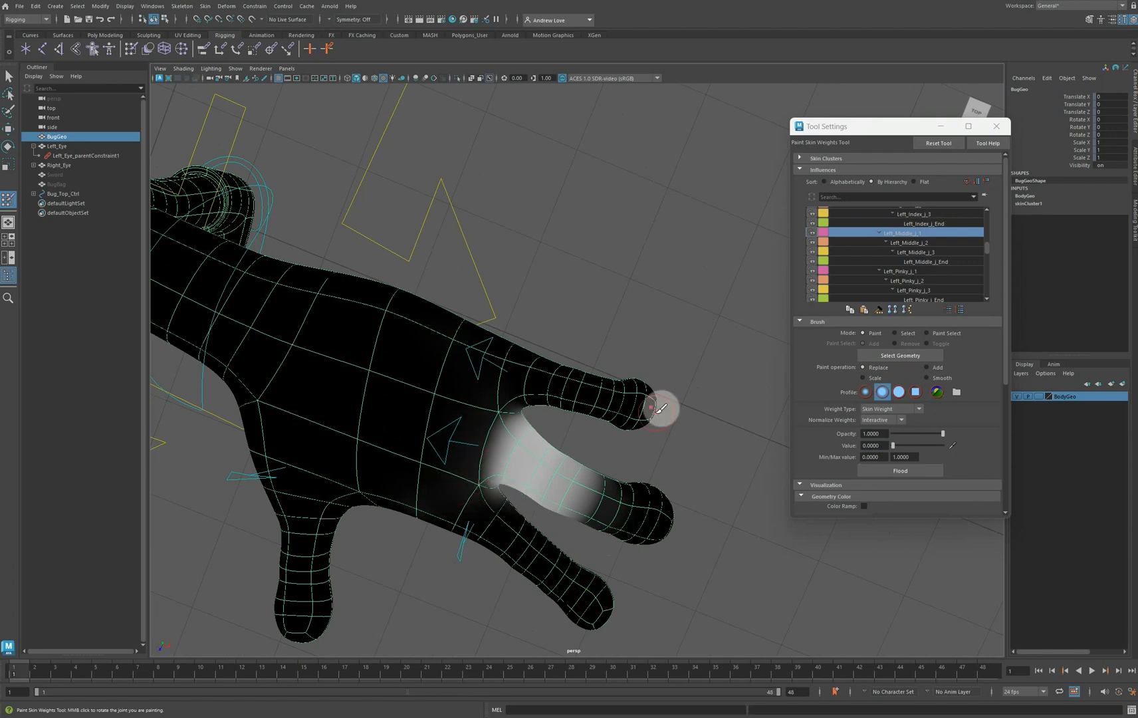
mouse_move(660, 407)
alt+mouse_down()
mouse_move(665, 353)
mouse_move(547, 319)
alt+mouse_up()
alt+drag(630, 457, 609, 399)
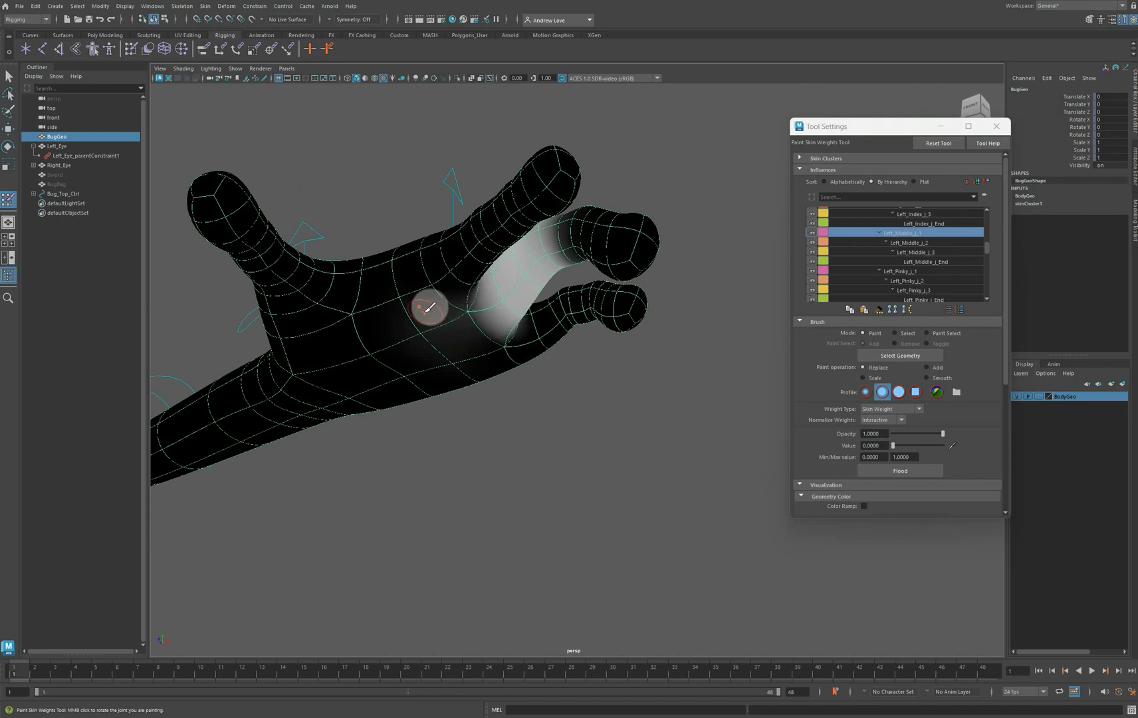
mouse_move(440, 287)
alt+mouse_down()
mouse_move(420, 340)
mouse_move(432, 356)
mouse_move(454, 350)
alt+mouse_up()
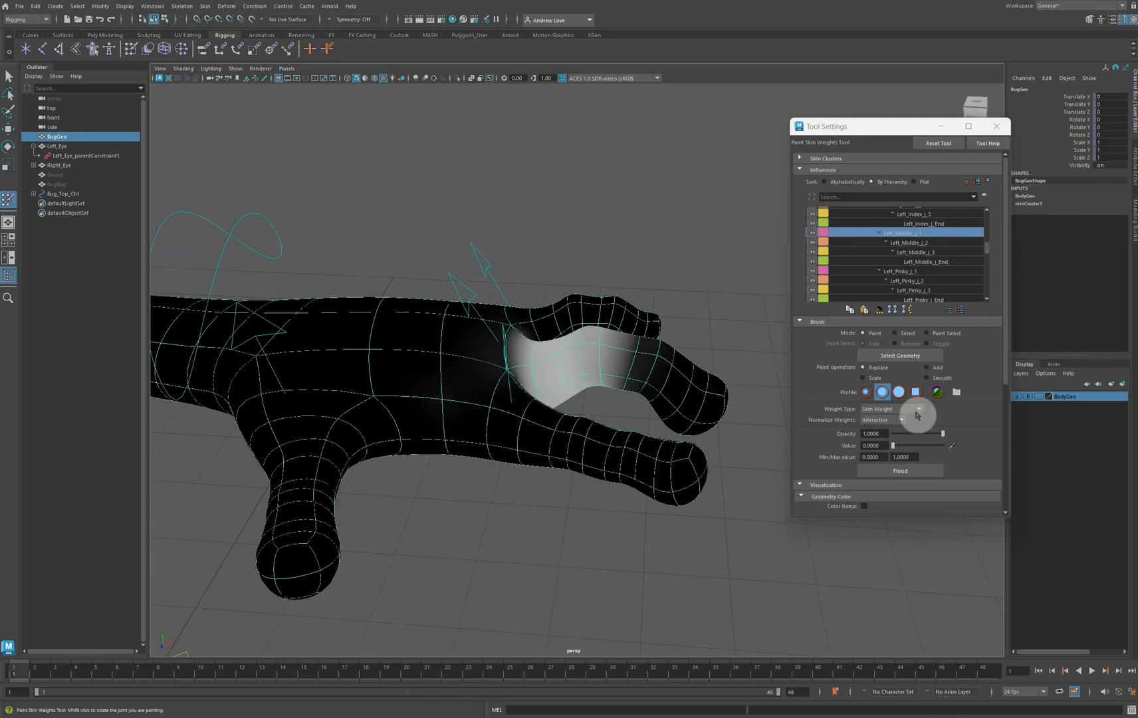
Paint Left_Middle_j_1 weights at value 1 around the middle finger's base segment, undoing the stroke that spills onto the neighbouring area
click(883, 445)
text(1)
key(Return)
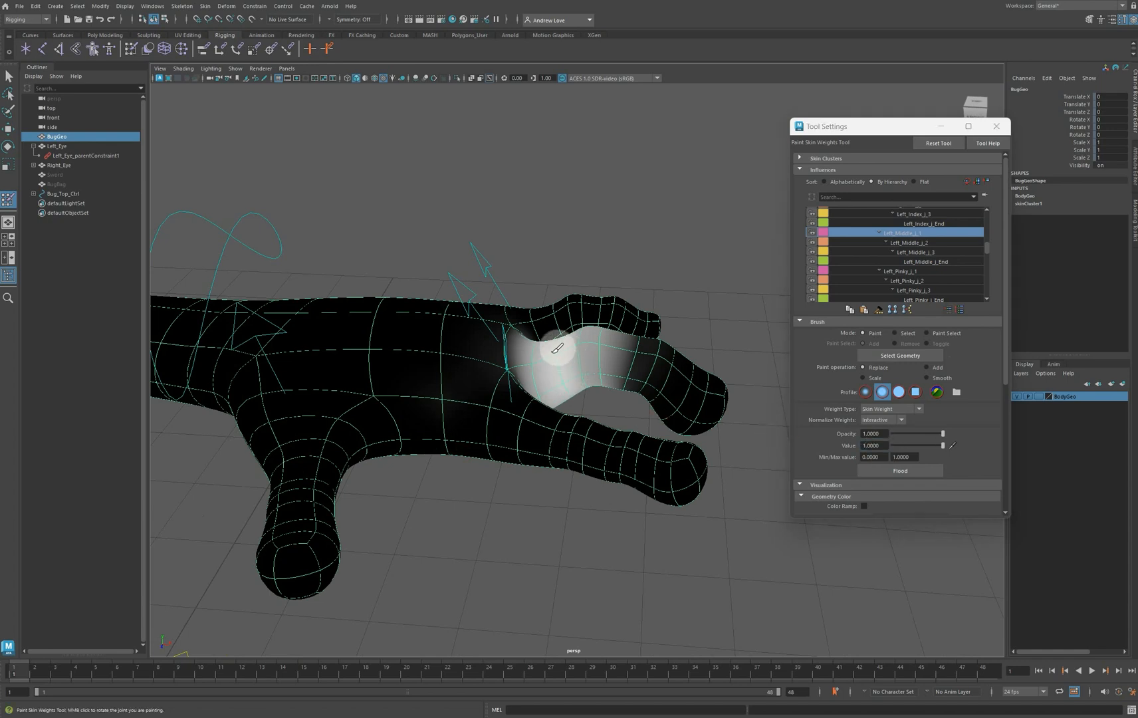
mouse_move(549, 364)
alt+mouse_down()
mouse_move(525, 332)
mouse_move(483, 343)
alt+mouse_up()
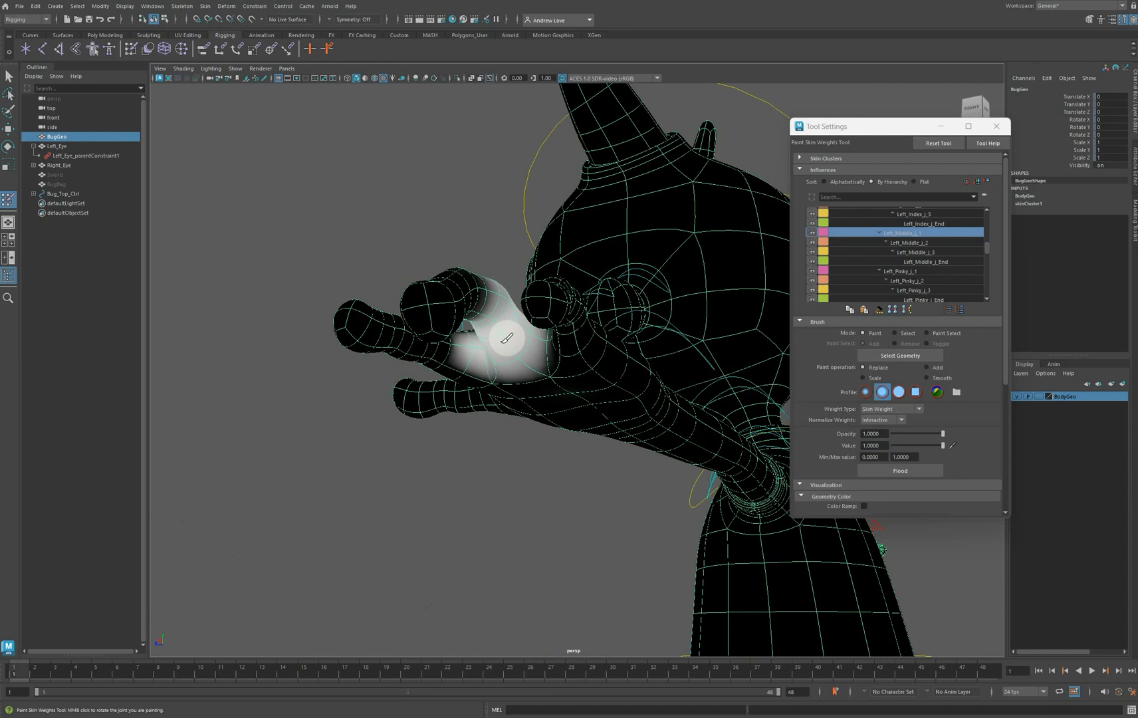
key(ctrl+z)
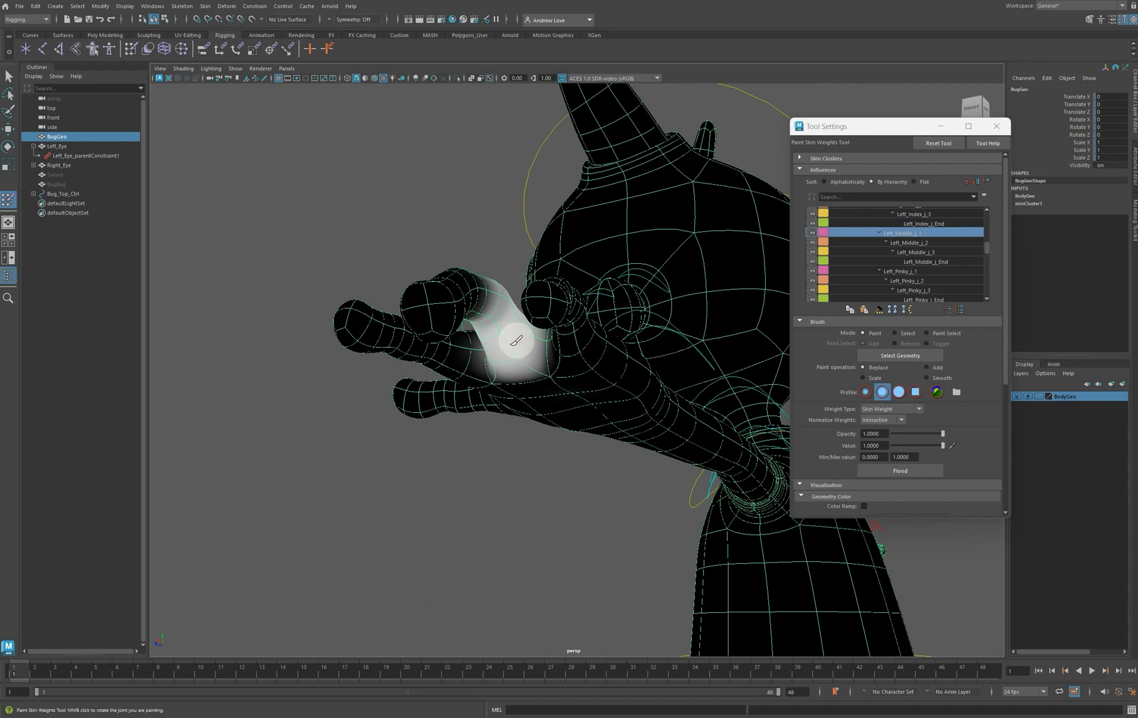
mouse_move(394, 152)
alt+mouse_down()
mouse_move(343, 193)
mouse_move(334, 178)
alt+mouse_up()
scroll(350, 184, up, 3)
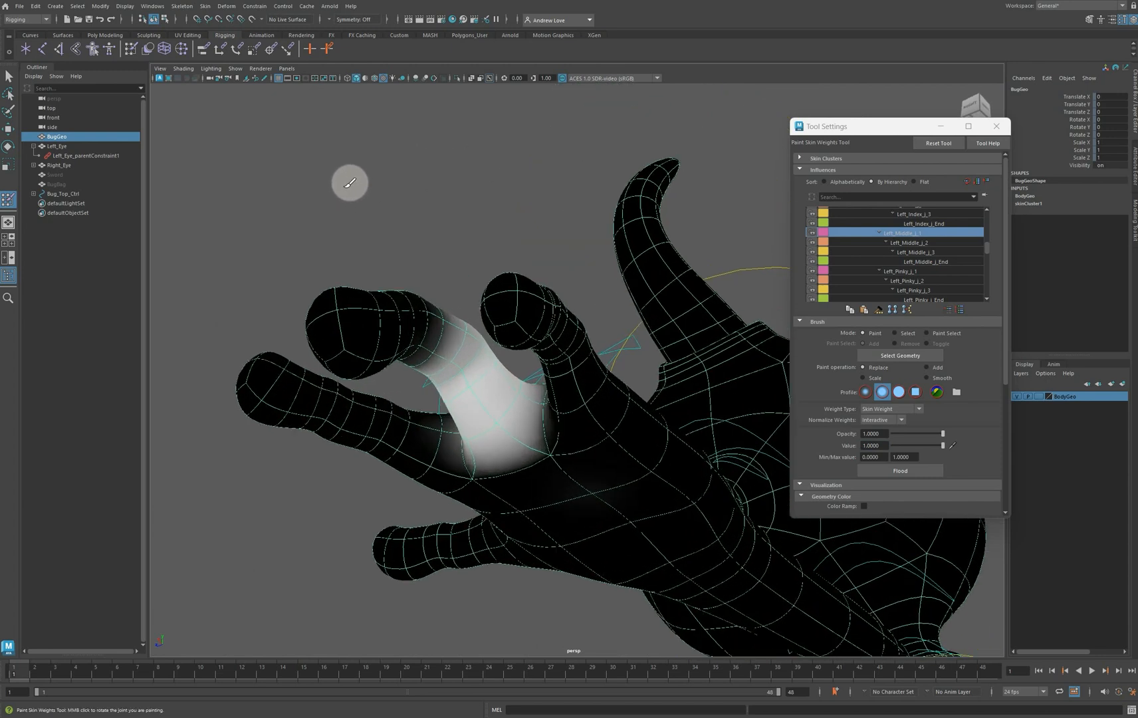
Paint Left_Middle_j_2 weights with Replace at value 1 all around the left middle finger's middle segment
click(911, 252)
click(905, 243)
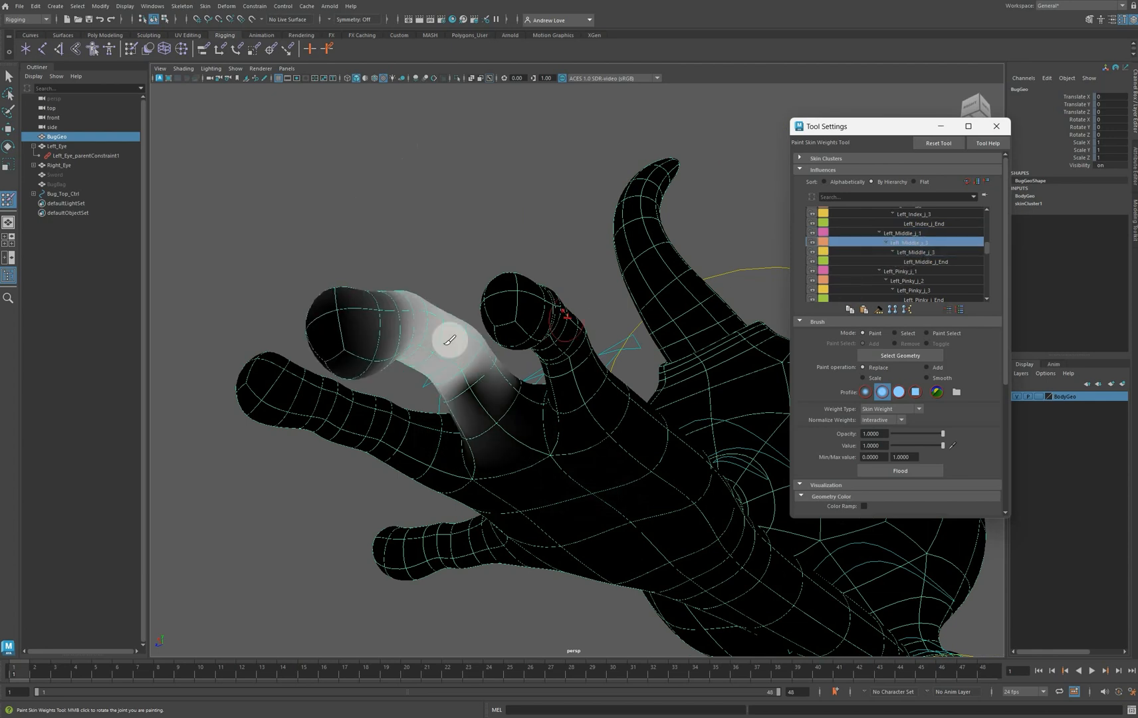
mouse_move(421, 367)
mouse_down()
mouse_move(445, 353)
mouse_move(428, 367)
mouse_up()
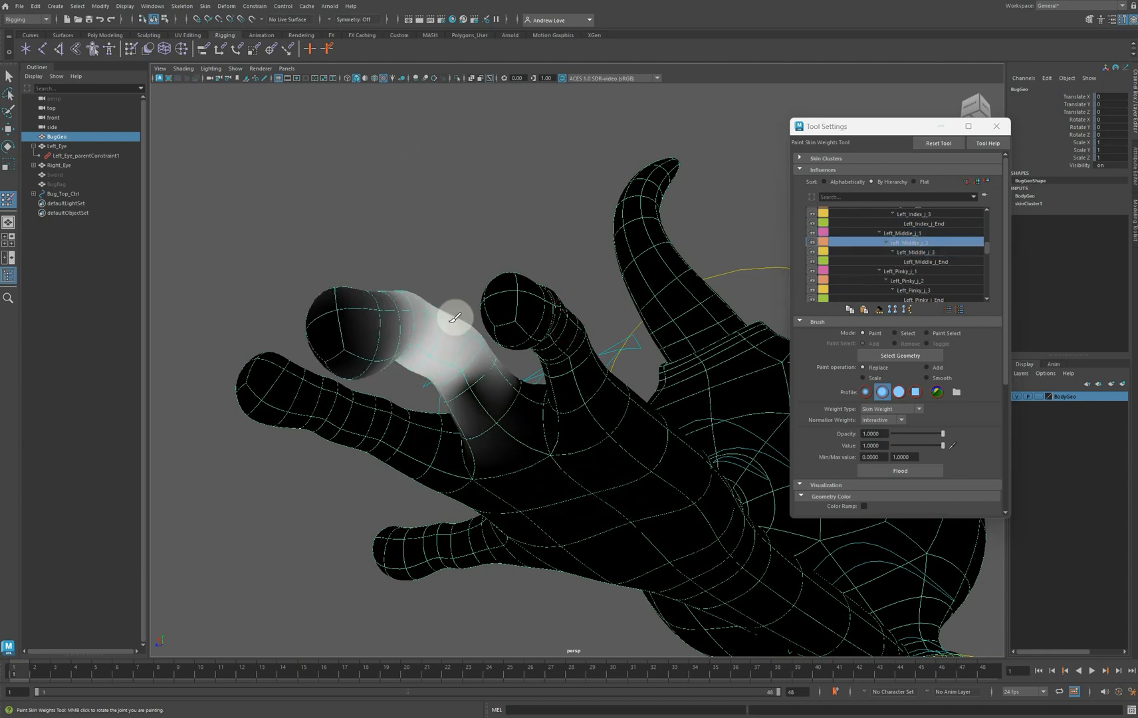
mouse_move(452, 346)
alt+mouse_down()
mouse_move(445, 389)
mouse_move(445, 332)
alt+mouse_up()
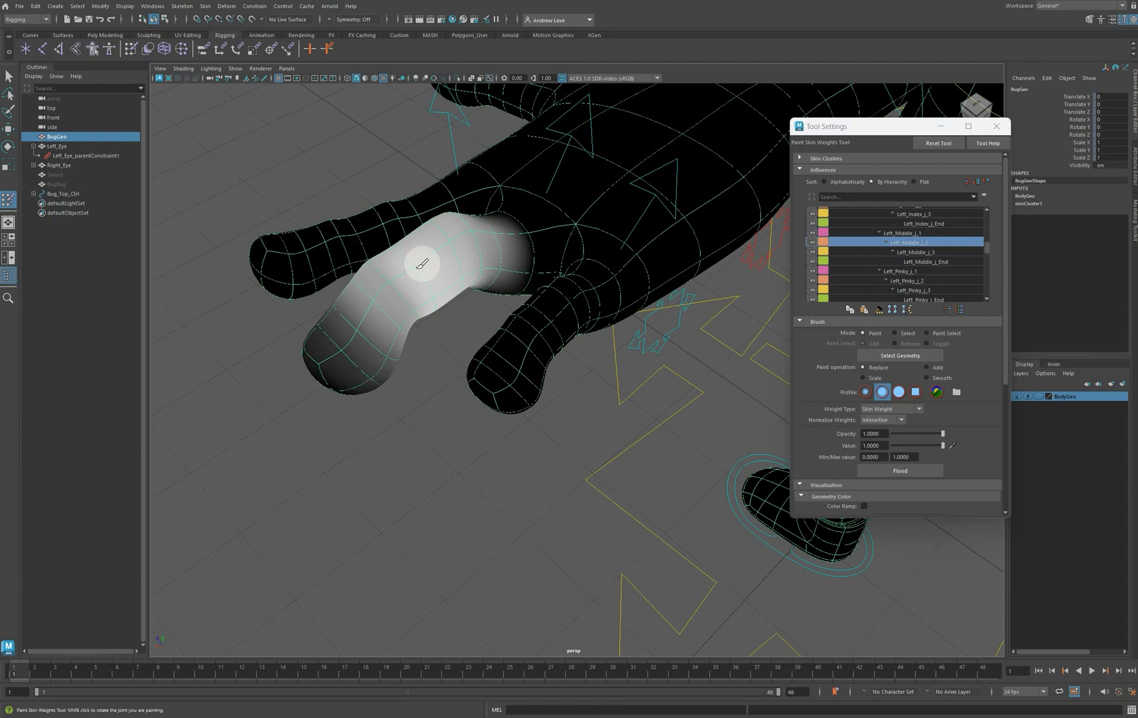
mouse_move(421, 264)
alt+mouse_down()
mouse_move(564, 257)
mouse_move(610, 330)
alt+mouse_up()
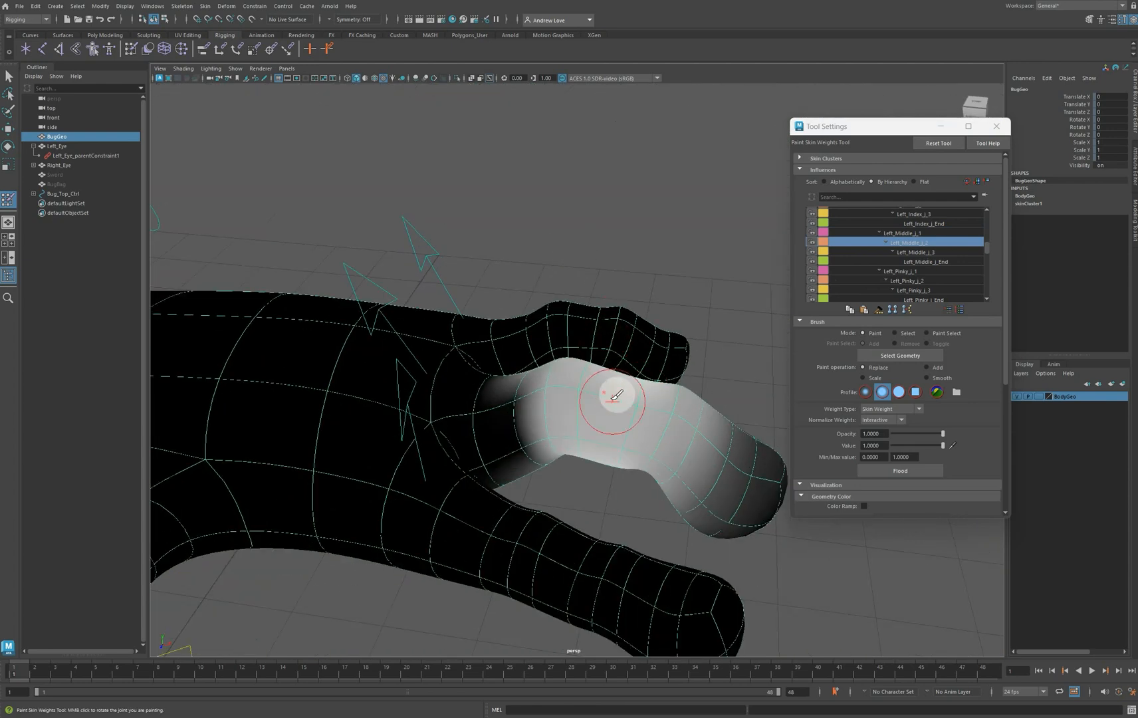
mouse_move(612, 400)
mouse_down()
mouse_move(625, 399)
mouse_move(609, 381)
mouse_move(630, 285)
mouse_up()
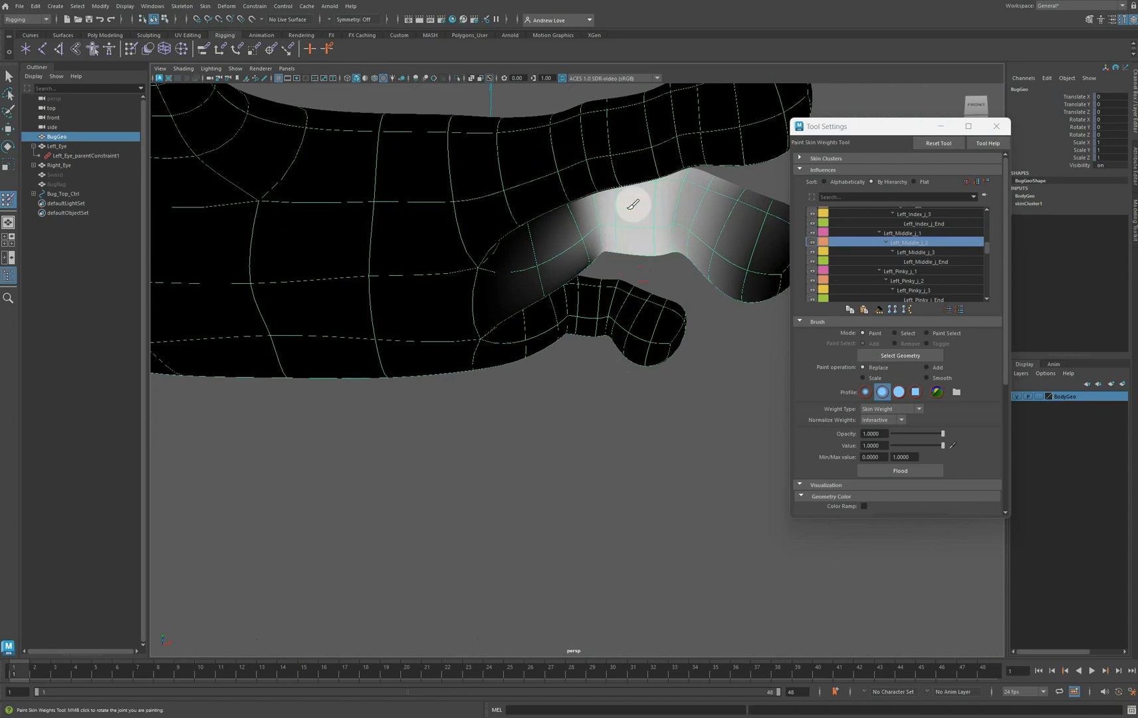
mouse_move(633, 205)
mouse_down()
mouse_move(641, 246)
mouse_move(640, 226)
mouse_move(633, 238)
mouse_up()
alt+drag(632, 240, 634, 227)
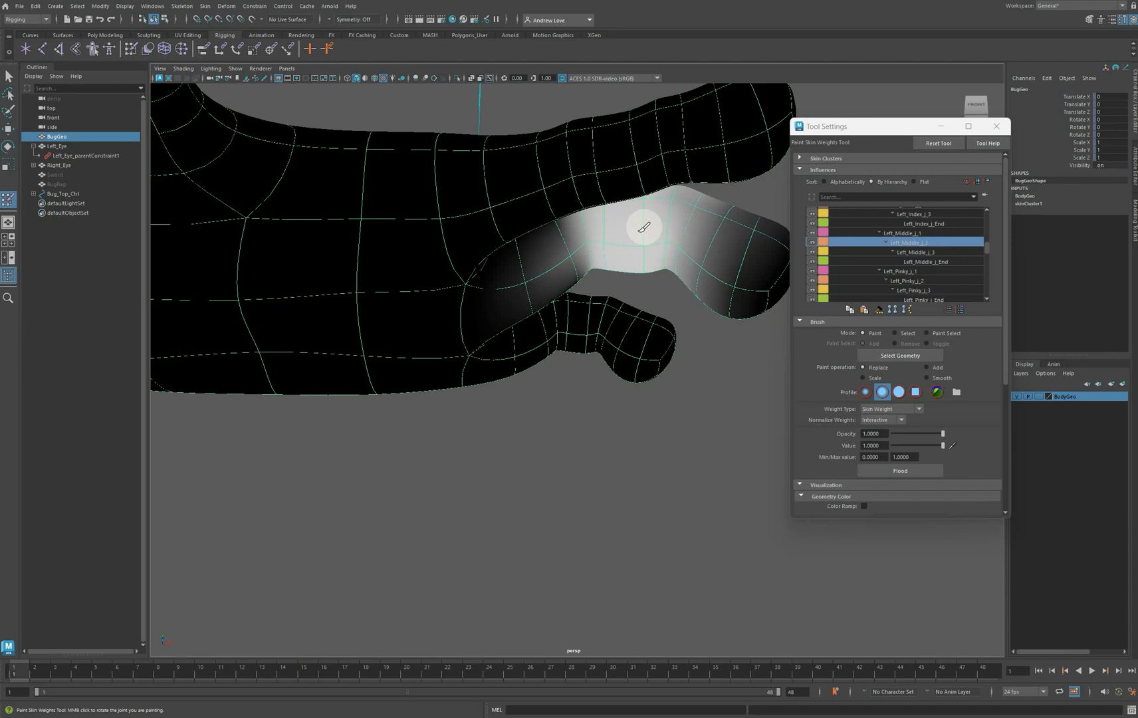
Paint Left_Middle_j_End weights with Replace at value 1 all around the left middle finger's tip
click(908, 261)
mouse_move(740, 256)
mouse_down()
mouse_move(729, 267)
mouse_move(733, 222)
mouse_move(710, 263)
mouse_move(762, 279)
mouse_move(746, 298)
mouse_up()
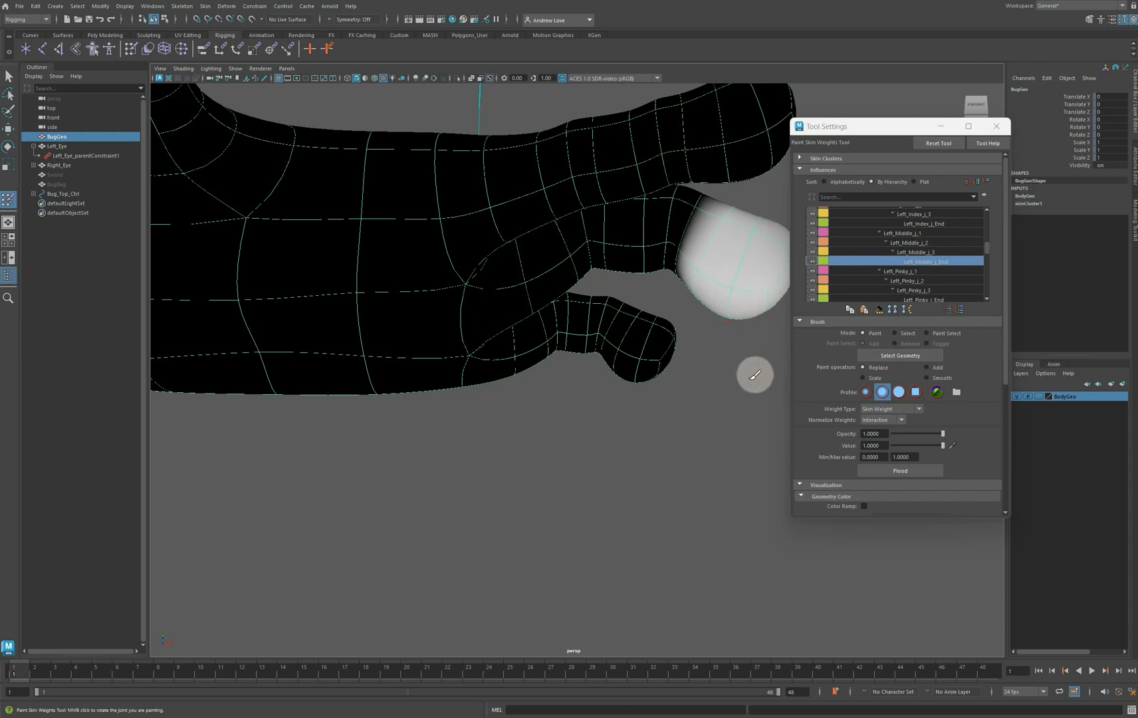
mouse_move(752, 385)
alt+mouse_down()
mouse_move(624, 399)
mouse_move(589, 416)
alt+mouse_up()
mouse_move(371, 390)
mouse_down()
mouse_move(374, 332)
mouse_move(352, 369)
mouse_move(396, 384)
mouse_move(386, 335)
mouse_move(393, 379)
mouse_move(361, 363)
mouse_move(376, 411)
mouse_move(356, 410)
mouse_move(350, 386)
mouse_move(447, 452)
mouse_up()
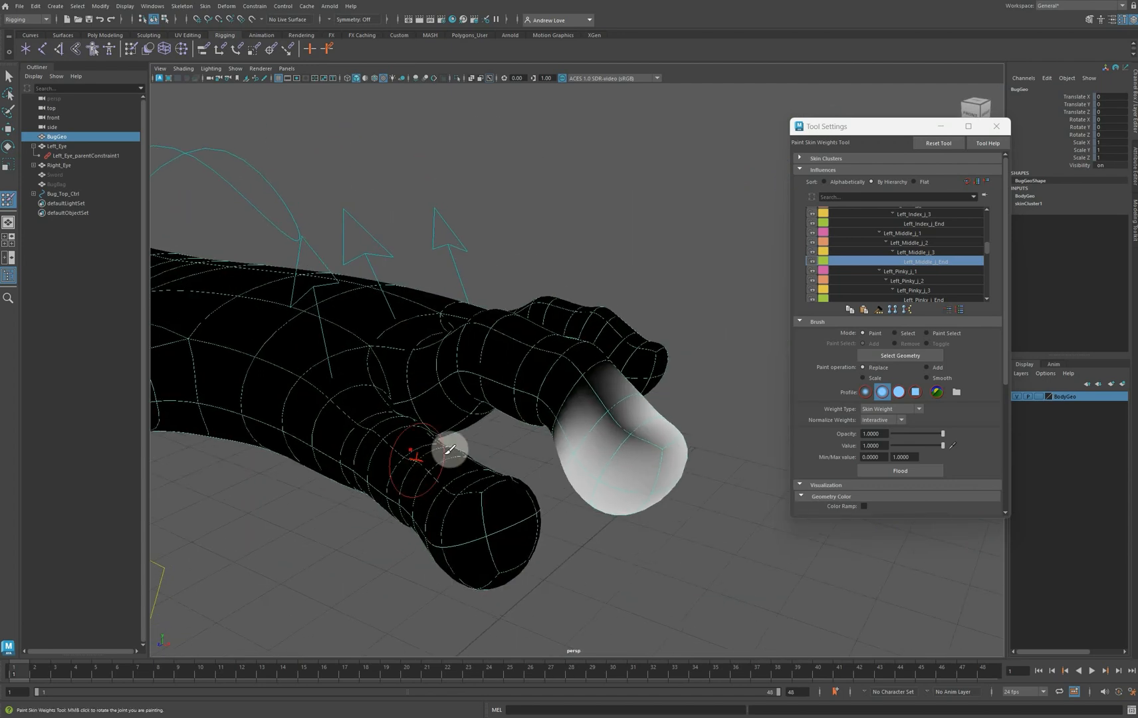
mouse_move(602, 475)
mouse_down()
mouse_move(622, 439)
mouse_move(637, 442)
mouse_move(663, 460)
mouse_move(658, 486)
mouse_move(698, 492)
mouse_up()
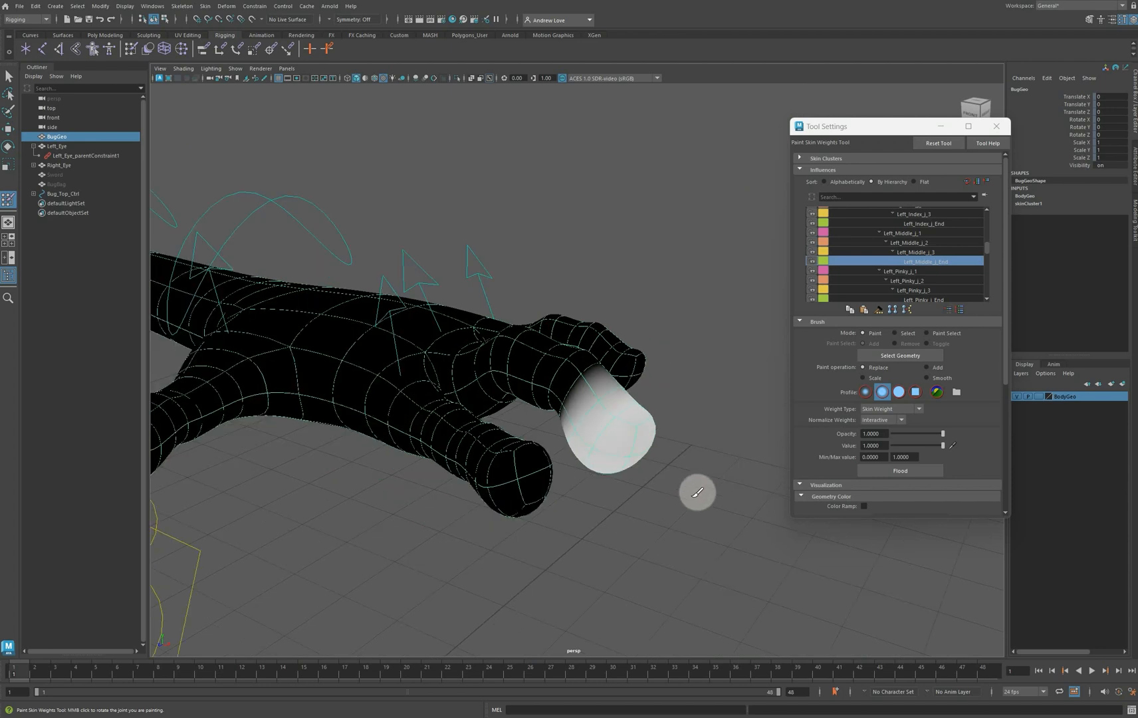
alt+drag(739, 295, 688, 303)
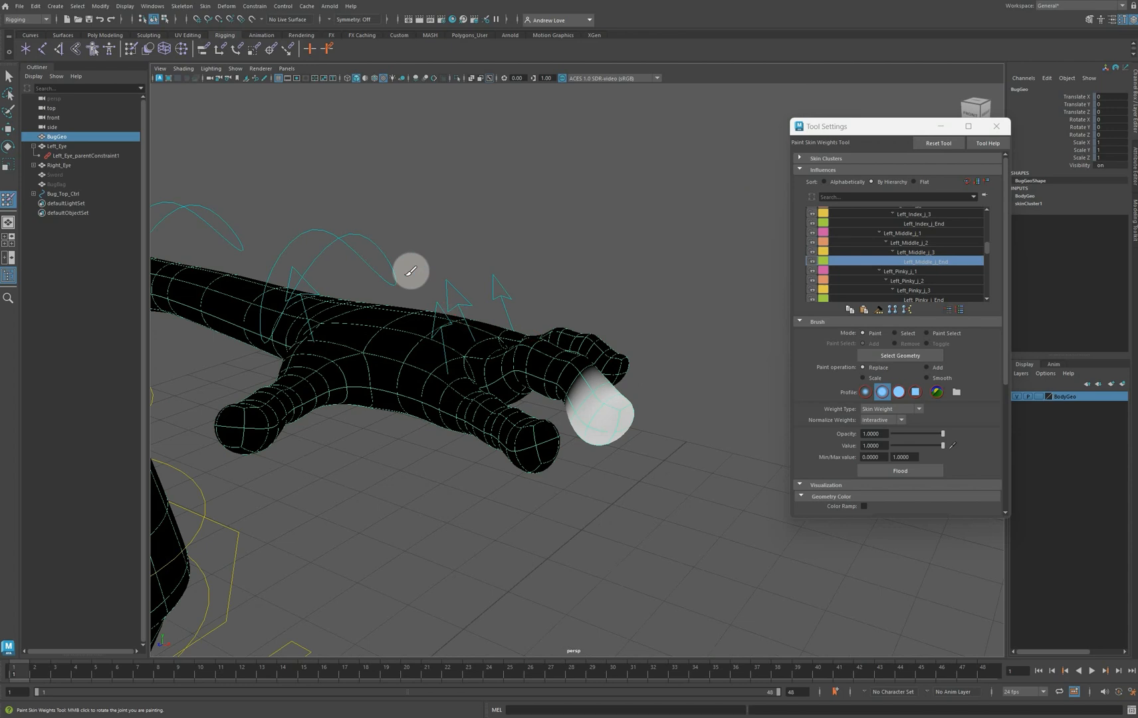
Pose the left index finger control for testing by rotating it about 18.7 in Z and setting Bend to 5.8
click(8, 77)
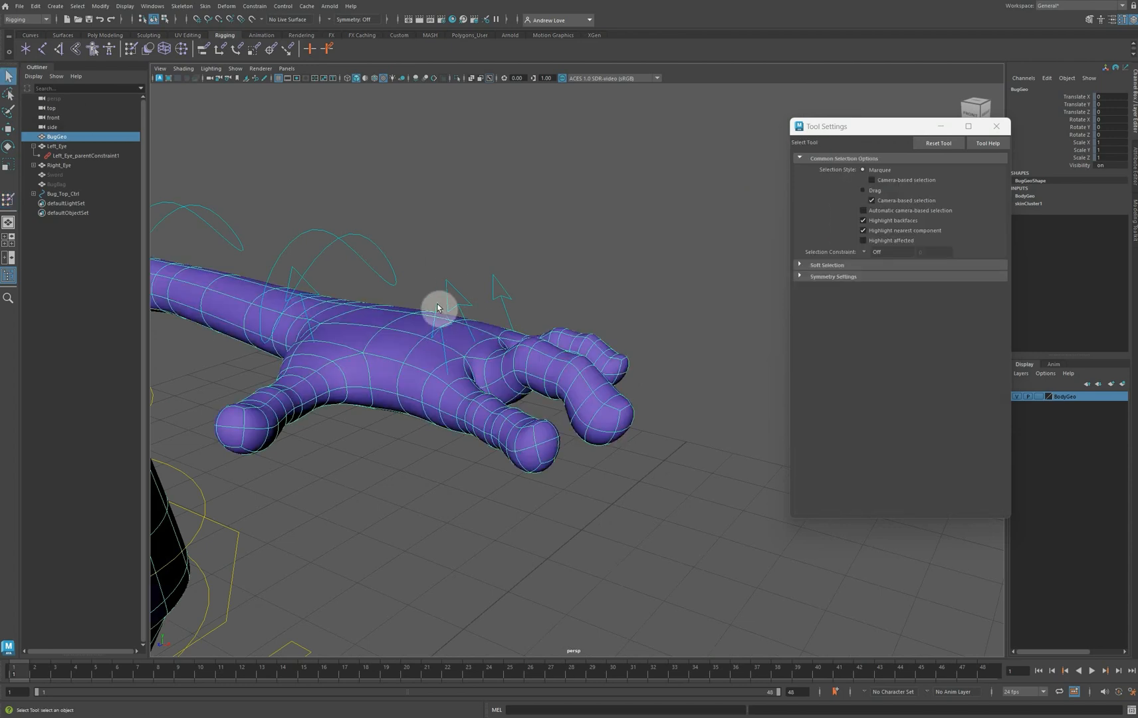
click(440, 306)
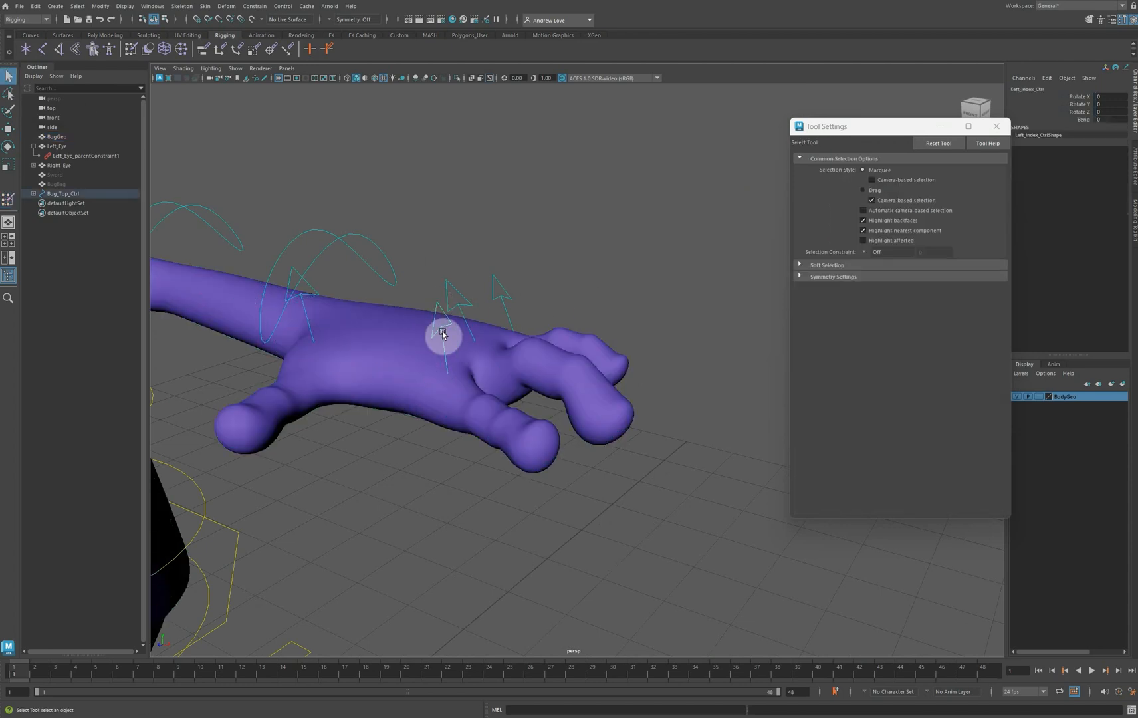
key(e)
drag(470, 381, 460, 406)
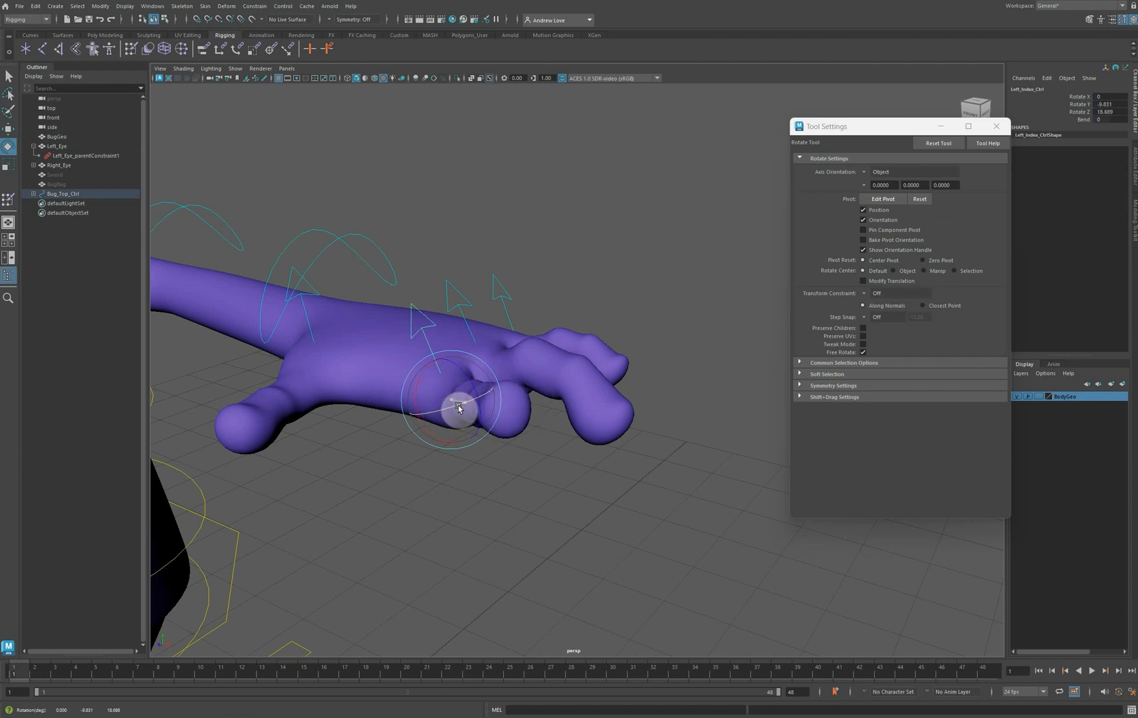
click(1079, 119)
middle_drag(648, 148, 657, 177)
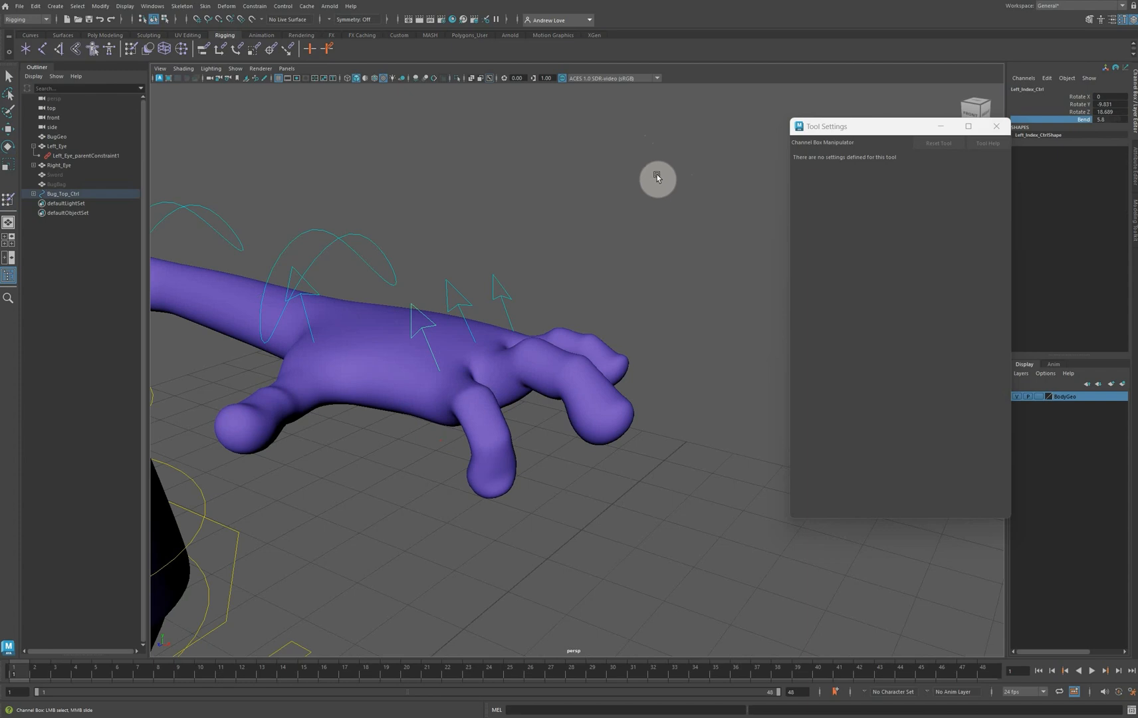
Select the body mesh with the index finger still bent and resume the Paint Skin Weights tool on it
alt+drag(434, 244, 413, 210)
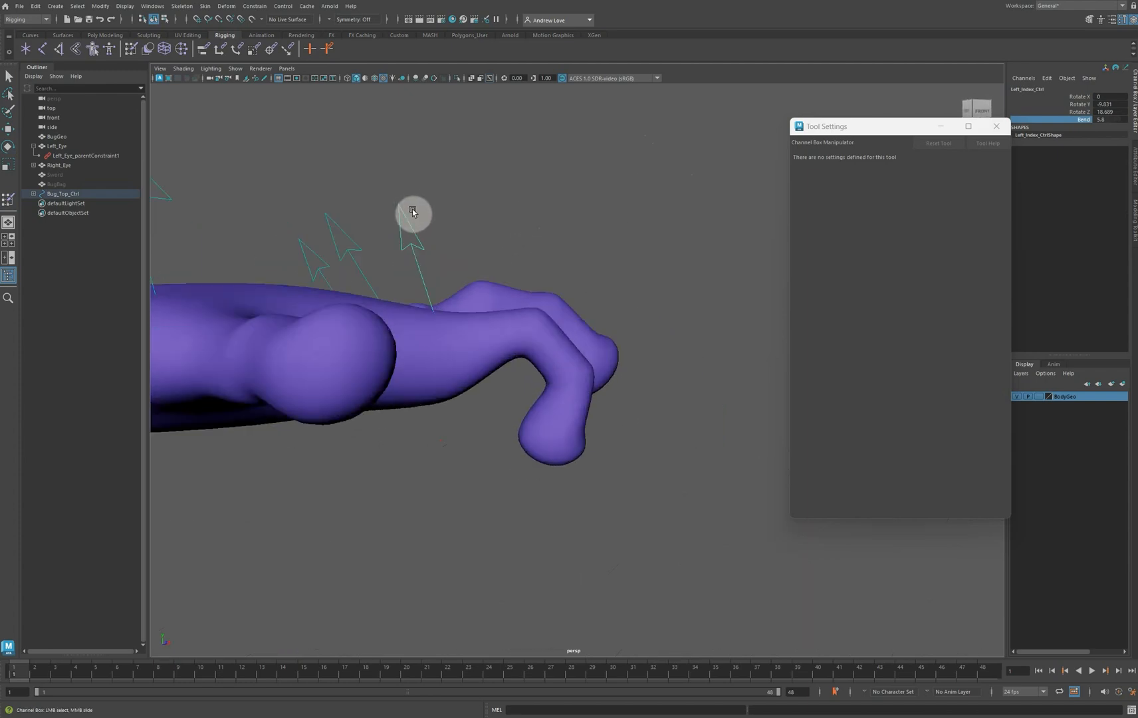
click(407, 393)
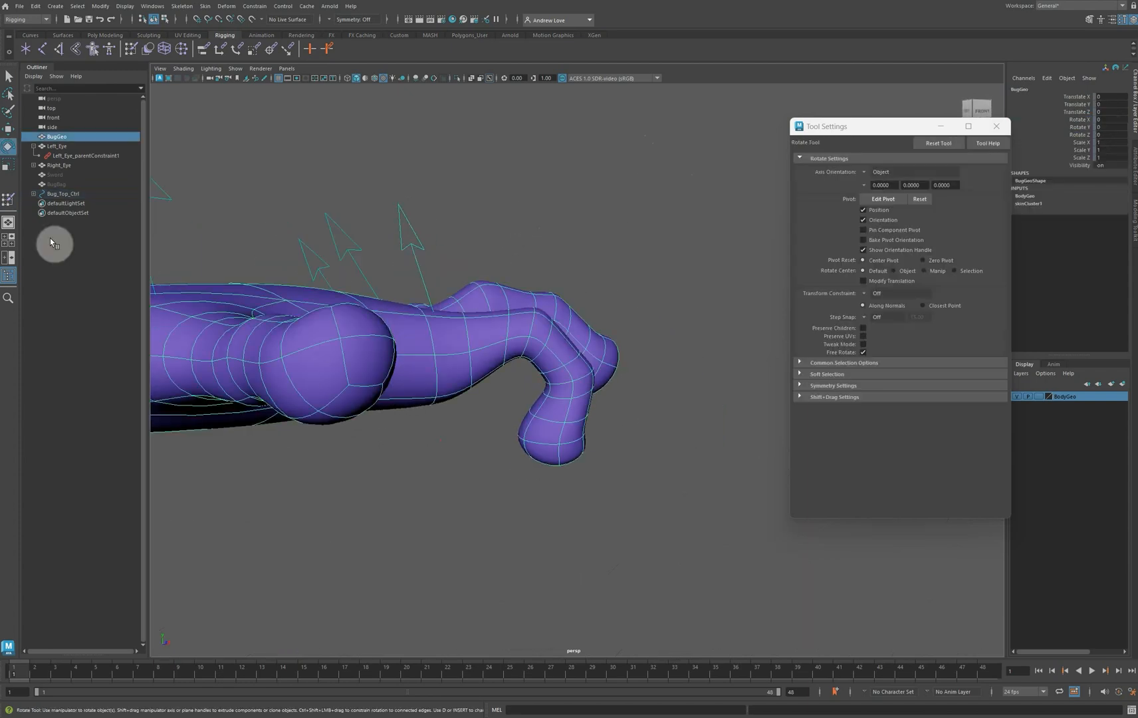
click(8, 198)
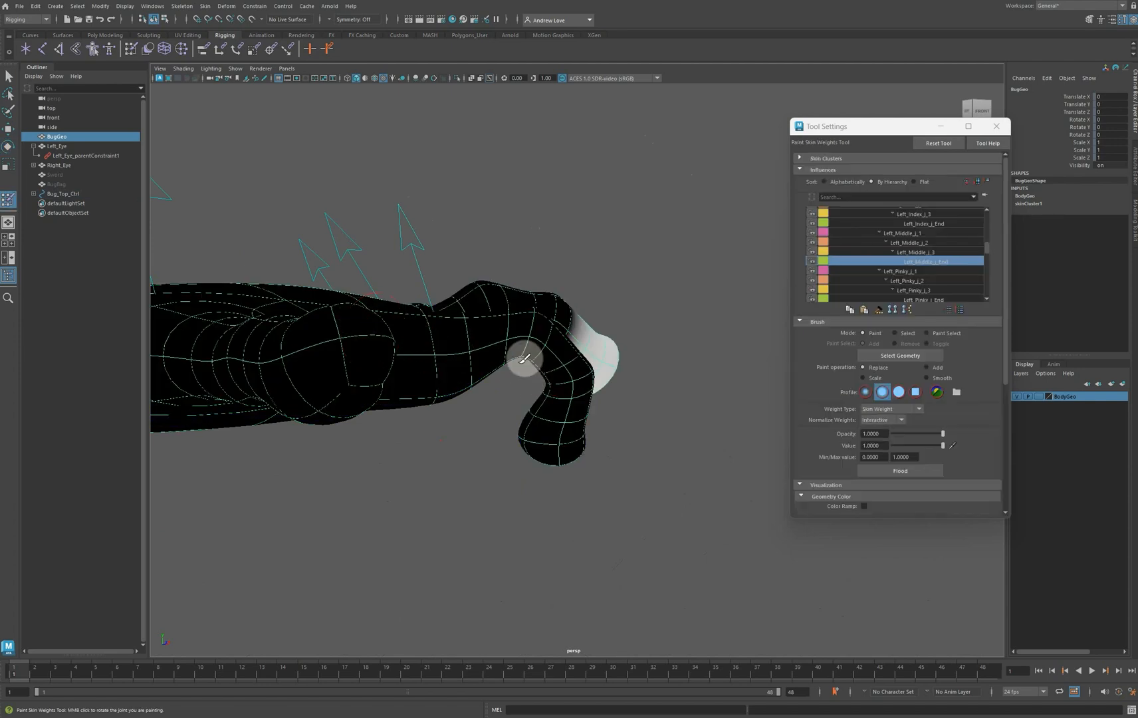
Using Replace at value 0, remove the Left_Index_j_1 influence's weight from the hand around the middle finger's base and the palm
scroll(875, 261, down, 1)
scroll(878, 256, up, 1)
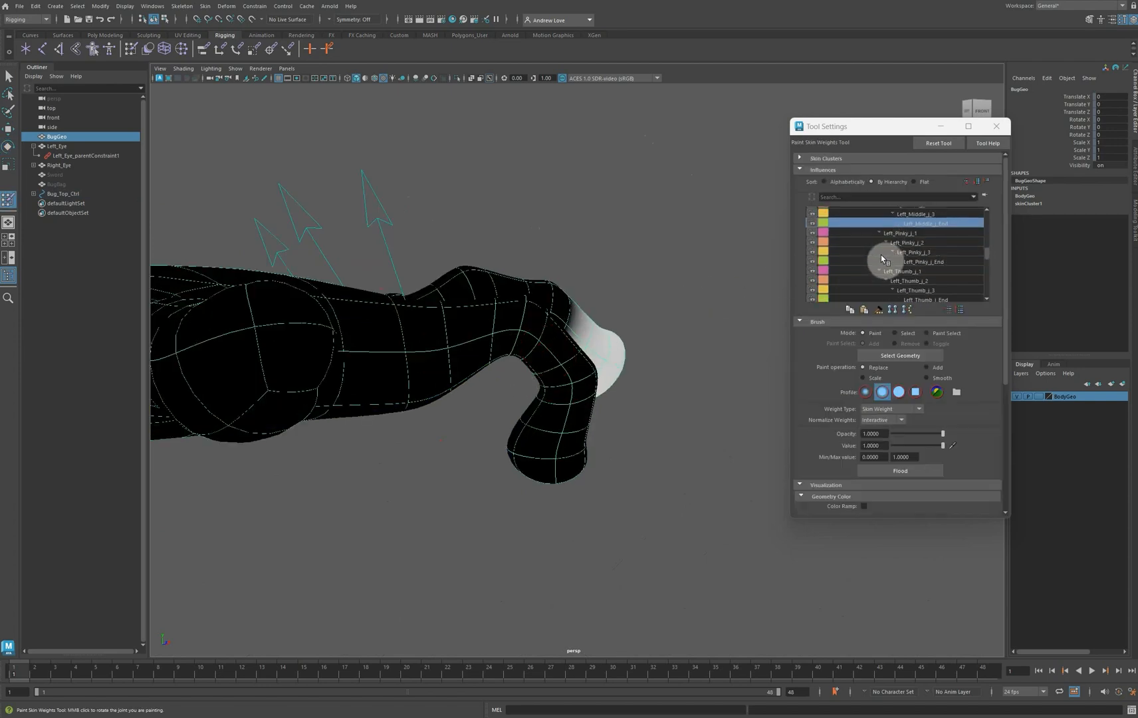
scroll(885, 256, up, 5)
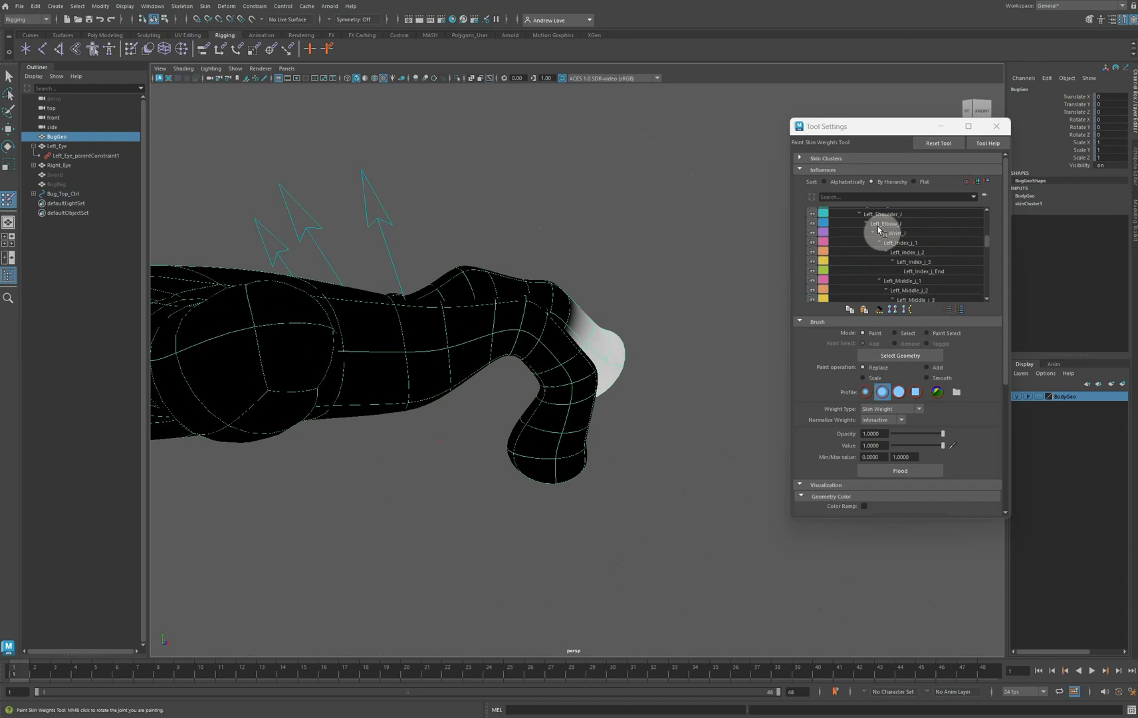
click(907, 247)
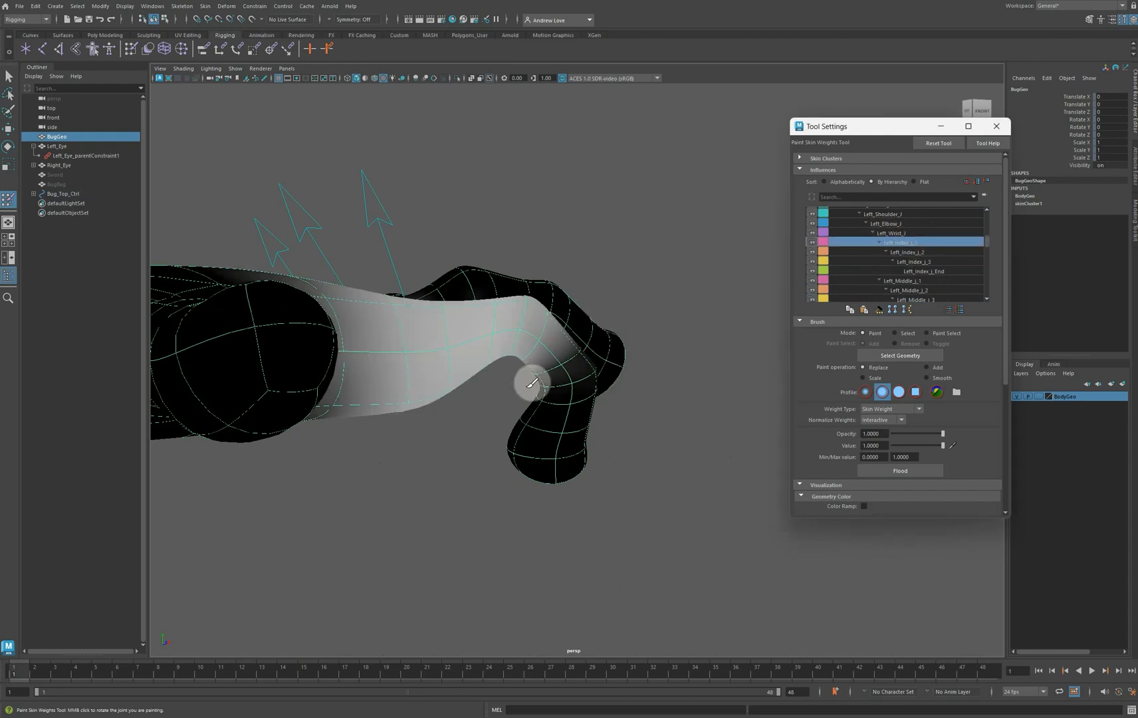
alt+drag(470, 449, 465, 453)
alt+drag(444, 502, 386, 542)
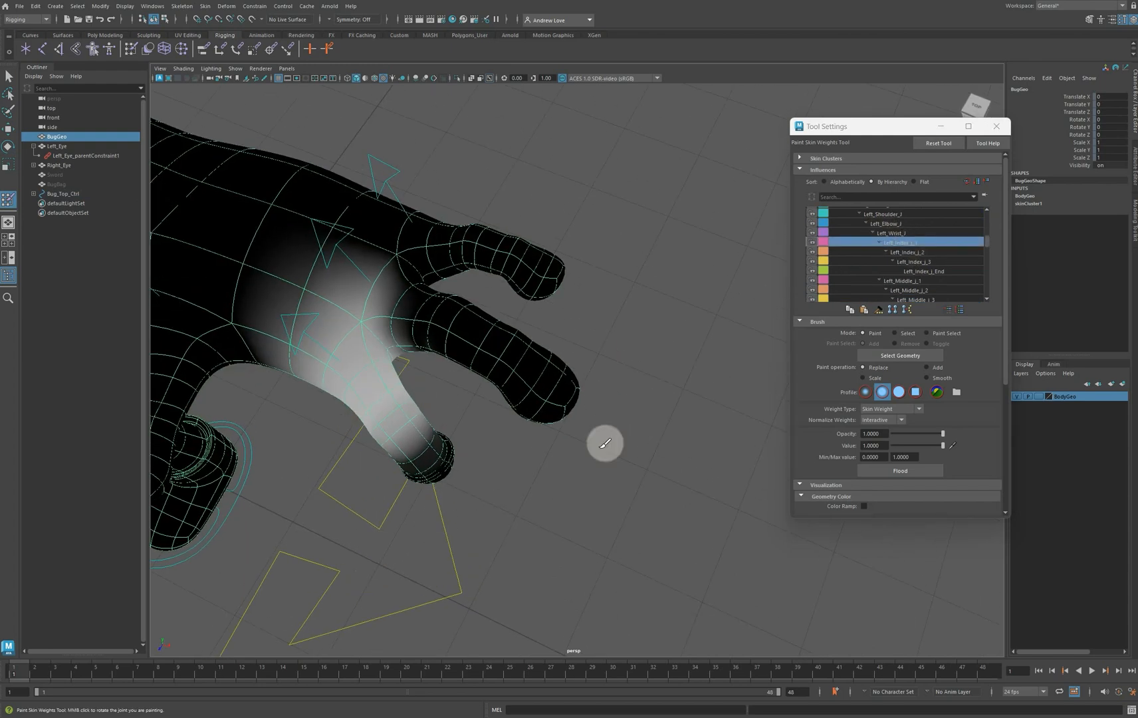
drag(846, 130, 787, 126)
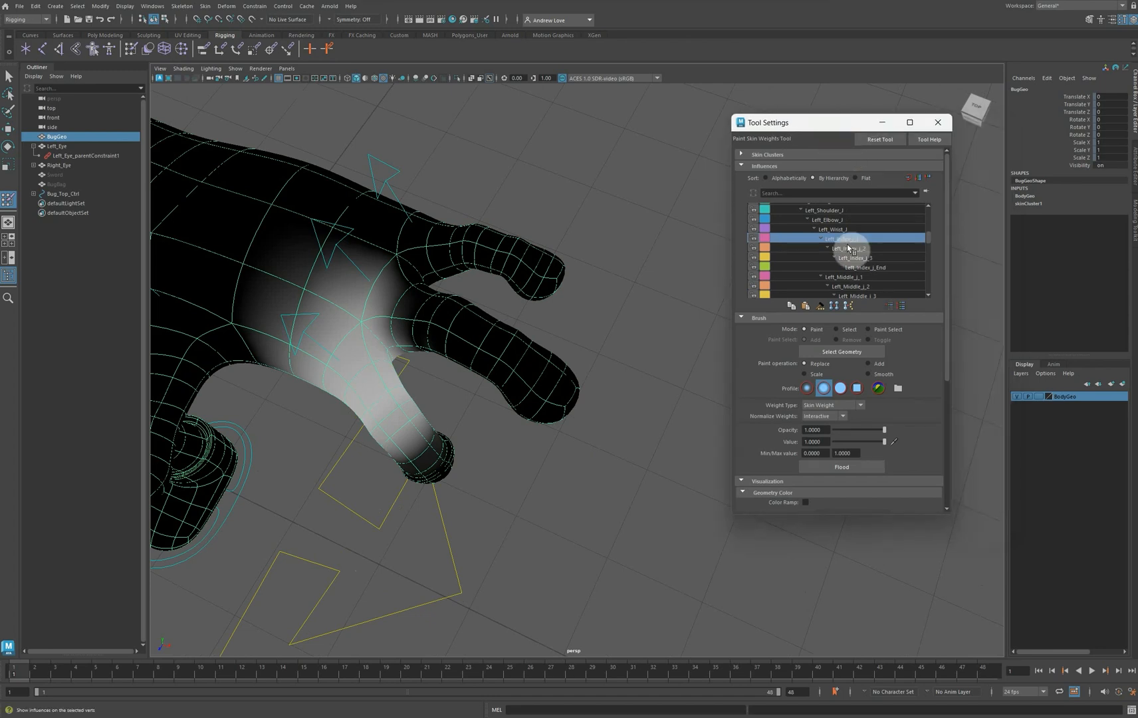
drag(823, 442, 774, 444)
text(0)
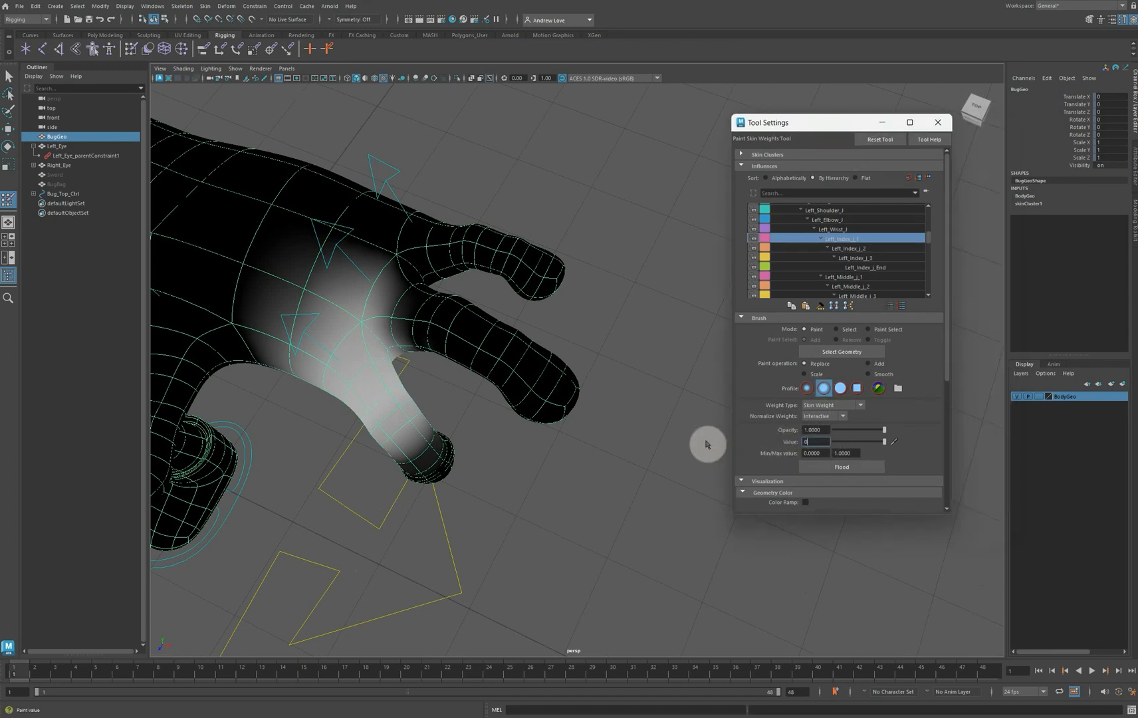
key(Return)
mouse_move(361, 316)
mouse_down()
mouse_move(348, 326)
mouse_move(303, 309)
mouse_move(325, 322)
mouse_move(284, 262)
mouse_move(416, 338)
mouse_up()
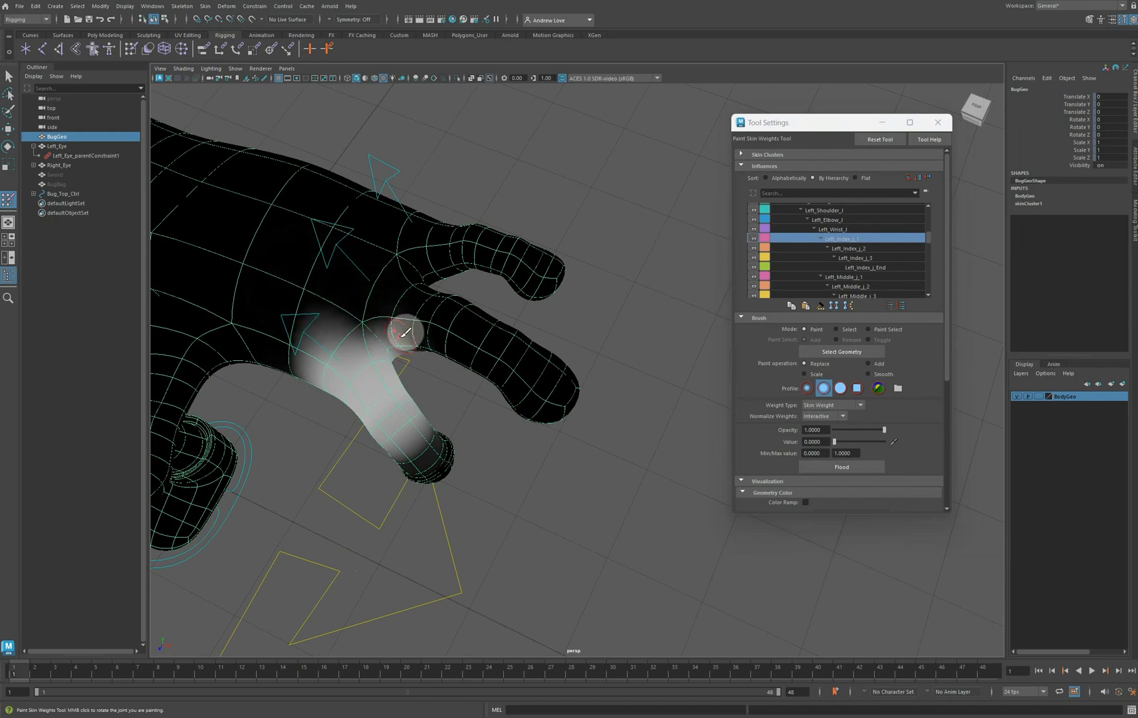
mouse_move(307, 450)
alt+mouse_down()
mouse_move(341, 422)
mouse_move(356, 449)
mouse_move(350, 394)
mouse_move(341, 475)
mouse_move(344, 402)
alt+mouse_up()
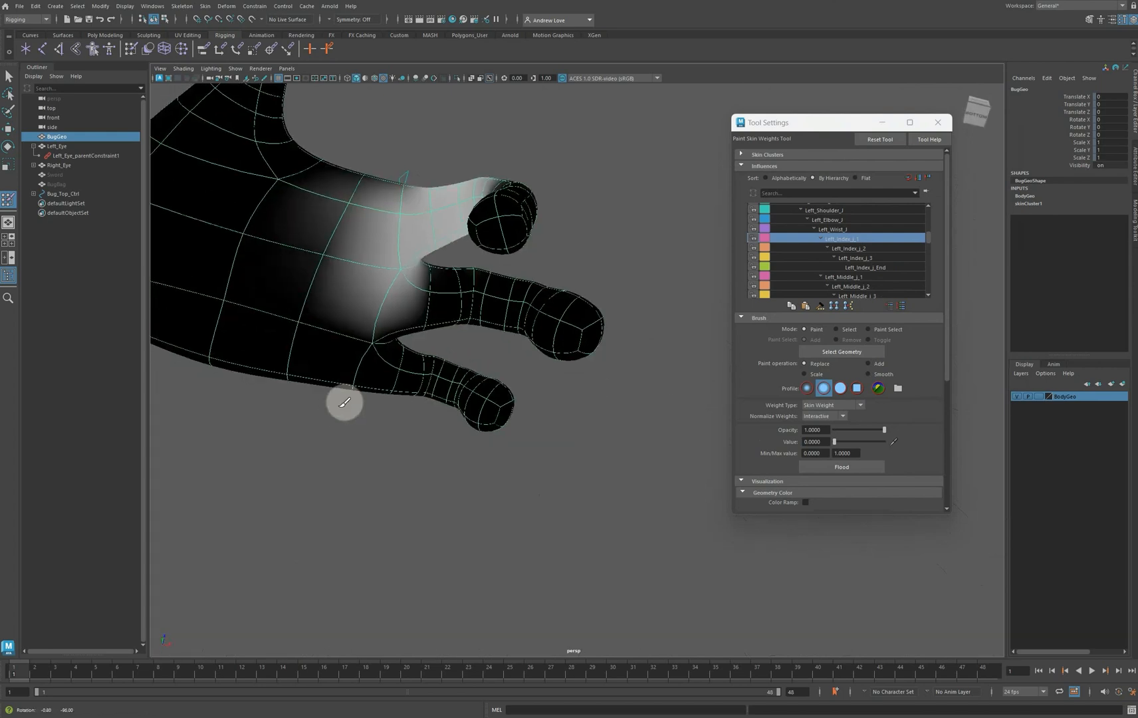
mouse_move(363, 185)
mouse_down()
mouse_move(394, 193)
mouse_move(376, 191)
mouse_move(394, 194)
mouse_move(399, 286)
mouse_move(378, 206)
mouse_move(348, 198)
mouse_move(389, 203)
mouse_move(376, 191)
mouse_move(355, 242)
mouse_up()
Set the brush value to 1 and paint Left_Index_j_1 weight over the base segment of the left index finger
scroll(352, 231, up, 2)
alt+middle_drag(262, 267, 340, 288)
click(816, 442)
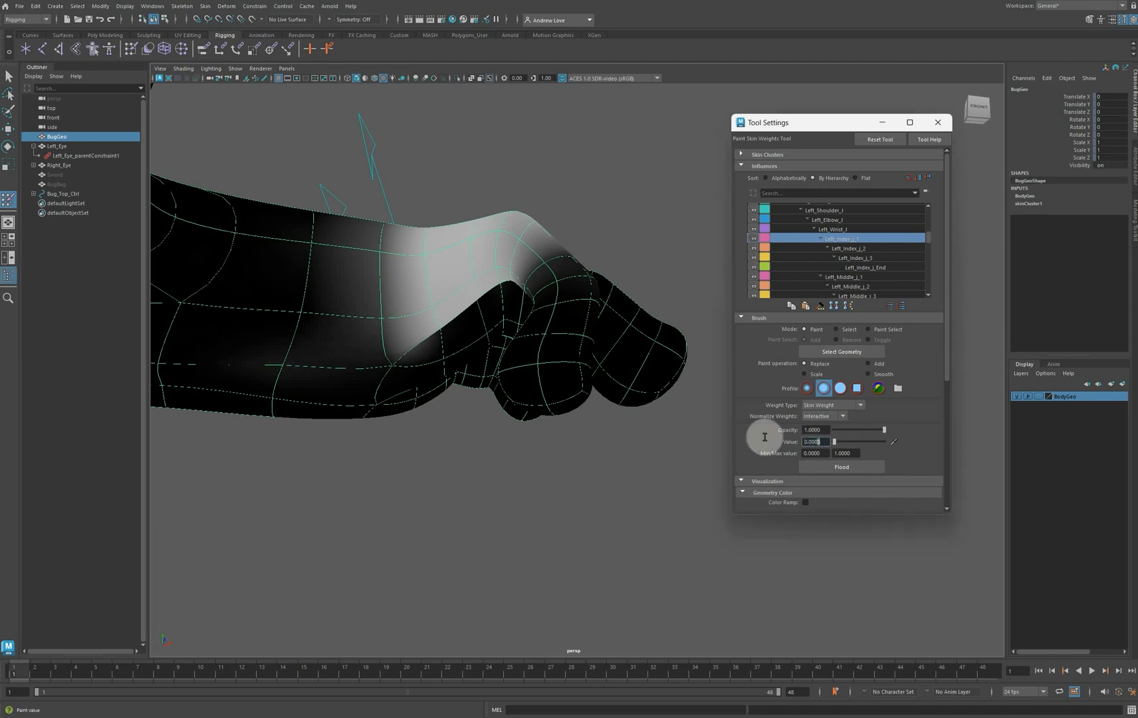
key(Return)
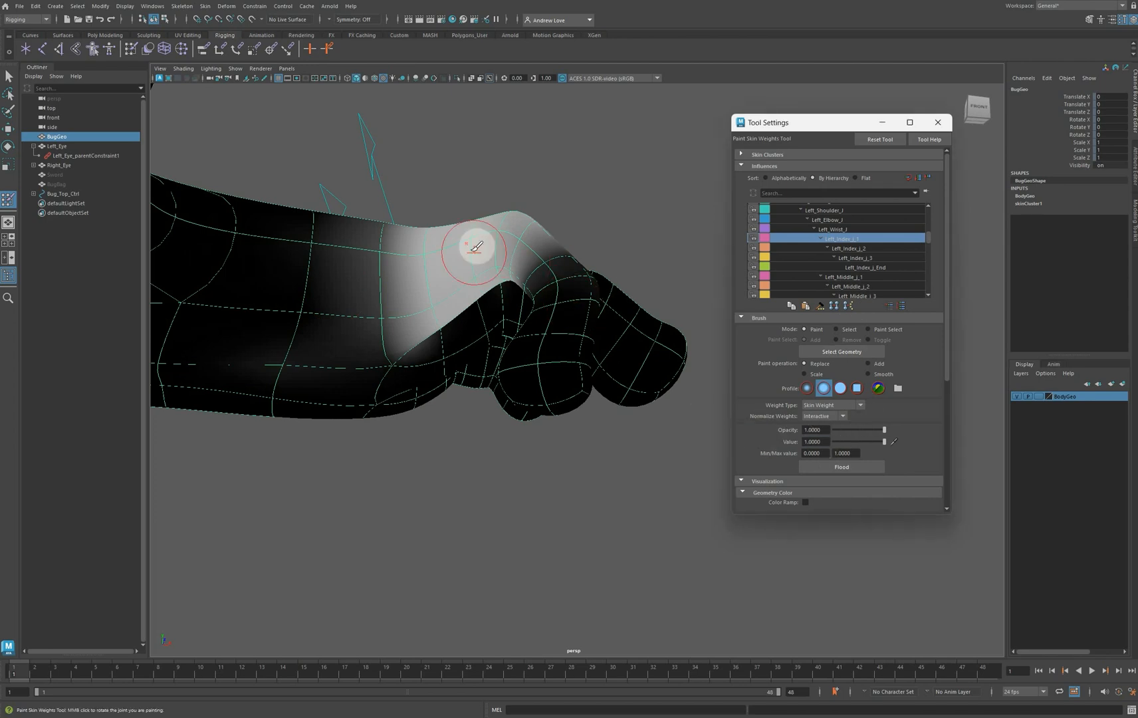
mouse_move(475, 250)
mouse_down()
mouse_move(460, 267)
mouse_move(470, 249)
mouse_move(464, 371)
mouse_move(549, 477)
mouse_move(553, 564)
mouse_move(545, 402)
mouse_up()
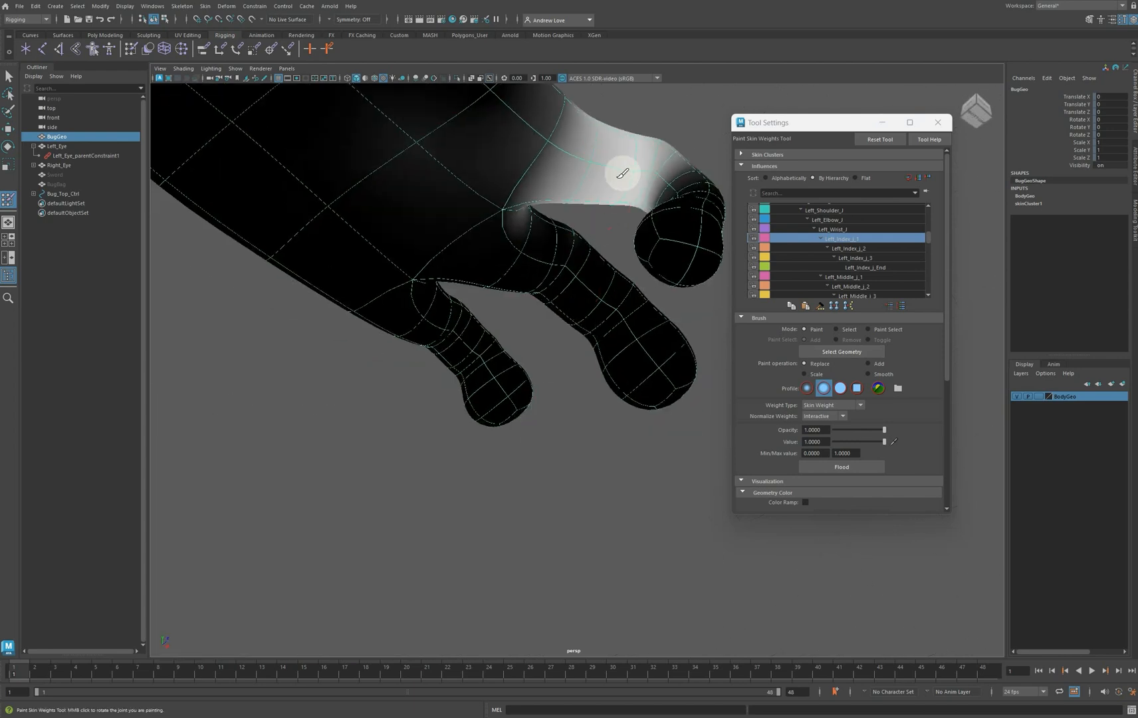
mouse_move(604, 173)
mouse_down()
mouse_move(582, 185)
mouse_move(603, 156)
mouse_move(579, 191)
mouse_move(618, 189)
mouse_up()
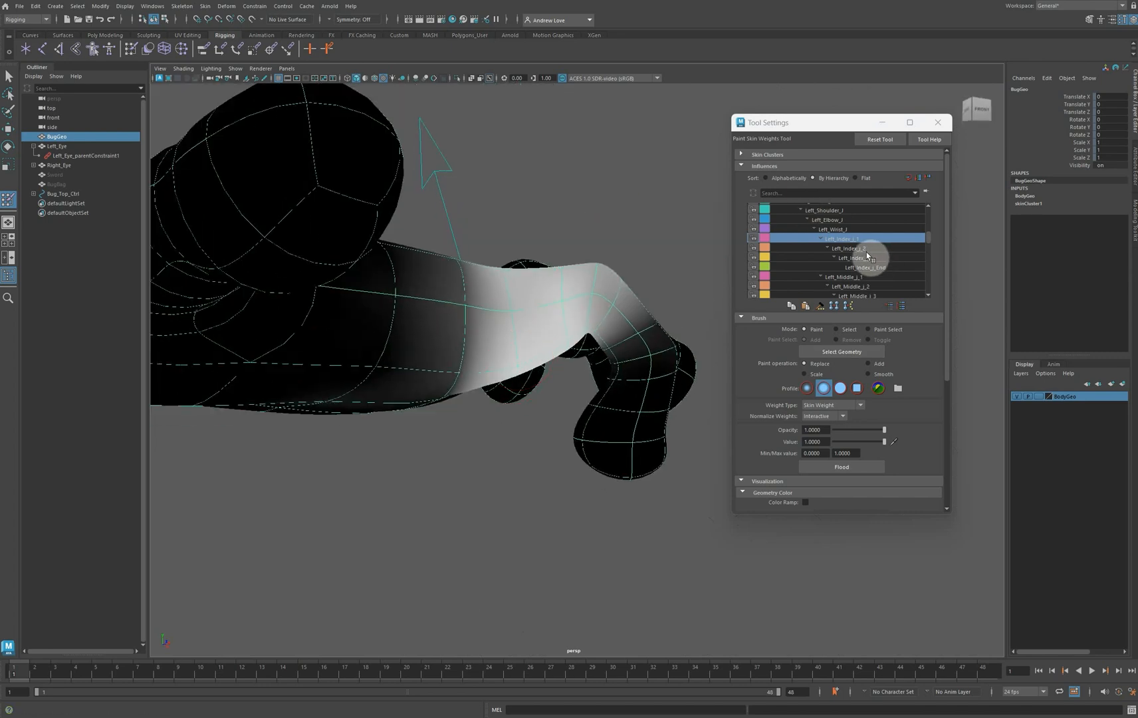
Paint Left_Index_j_2 weight at value 1 onto the middle segment of the index finger
click(857, 248)
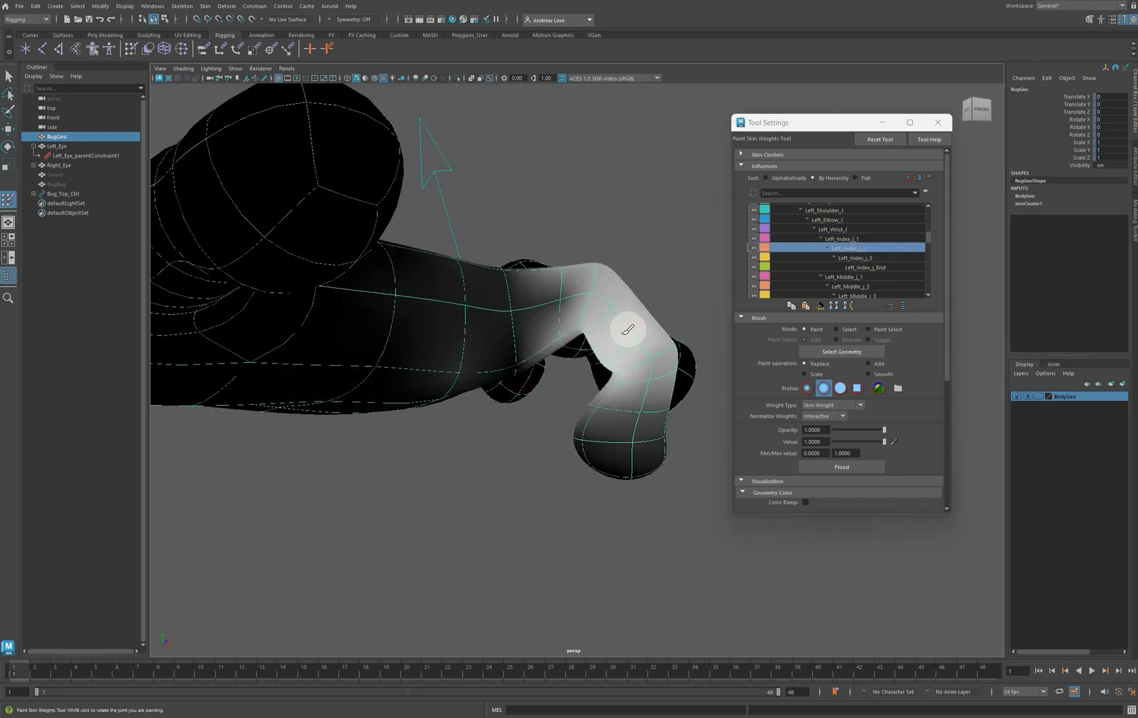
mouse_move(611, 339)
mouse_down()
mouse_move(684, 363)
mouse_move(758, 354)
mouse_up()
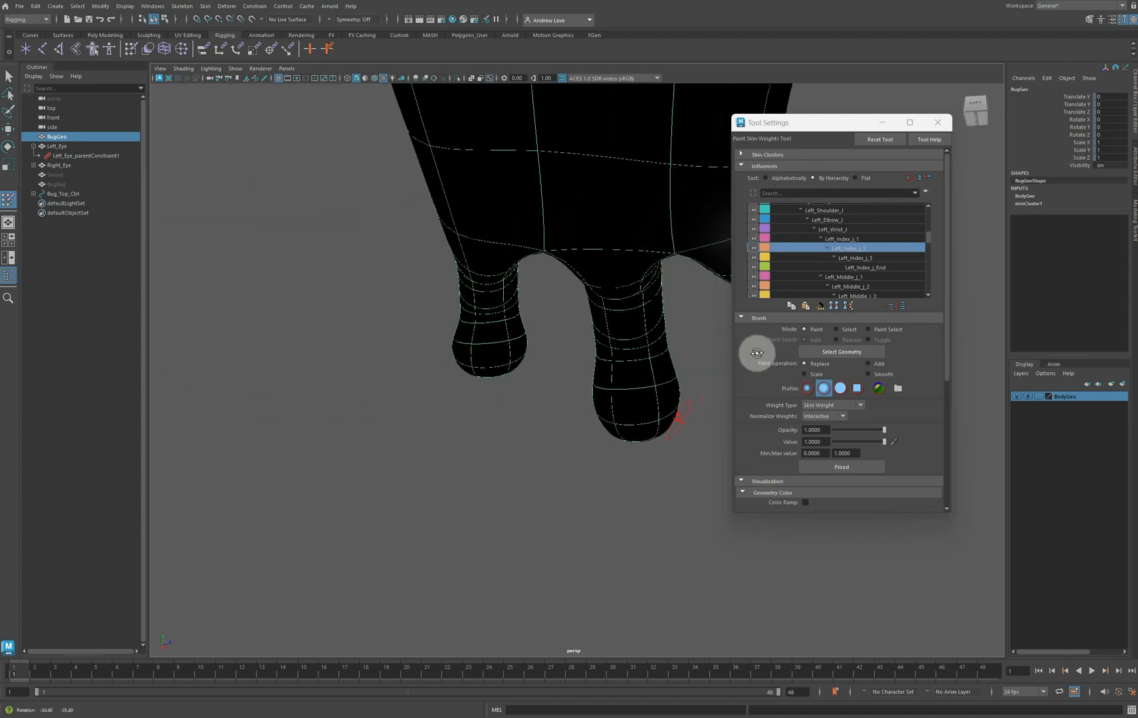
alt+middle_drag(616, 327, 584, 340)
mouse_move(597, 321)
mouse_down()
mouse_move(628, 315)
mouse_move(600, 329)
mouse_up()
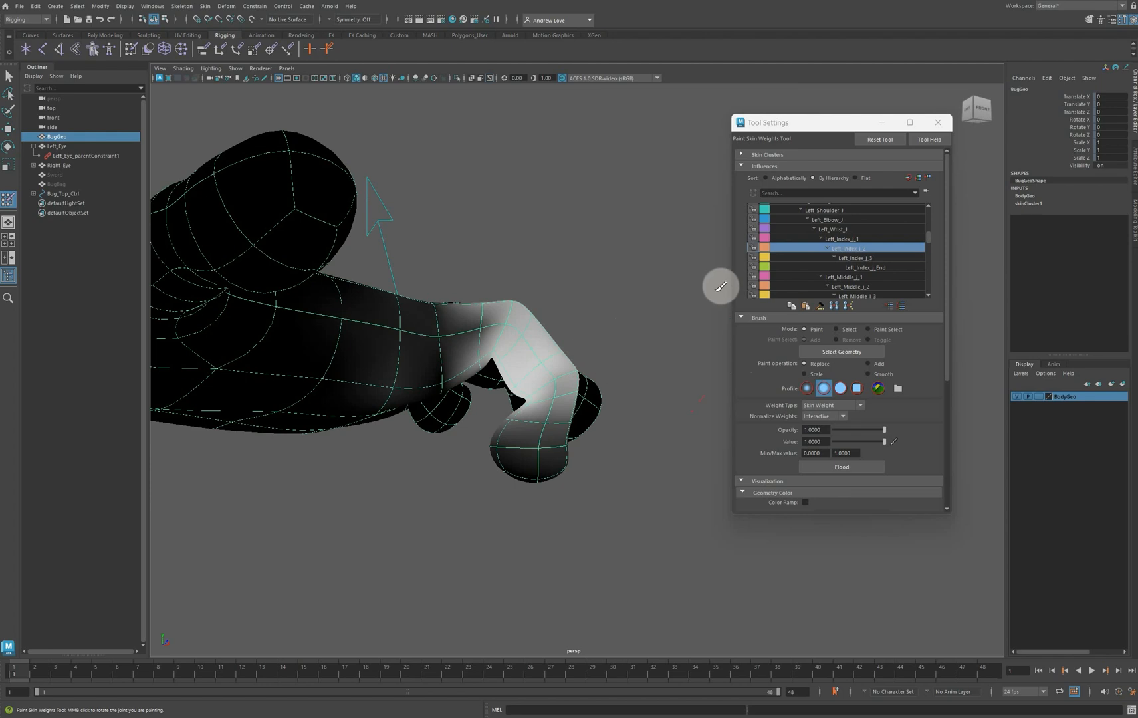
Touch up the Left_Index_j_1 weight on the underside of the index finger's first knuckle
click(819, 240)
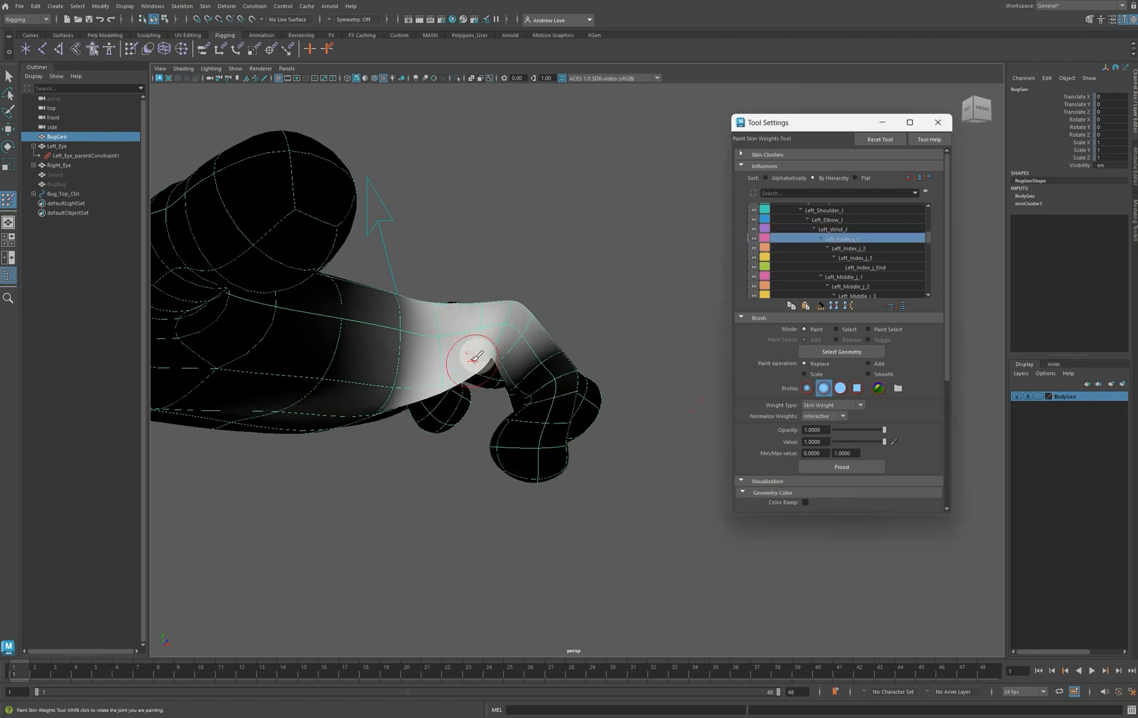
drag(476, 356, 479, 362)
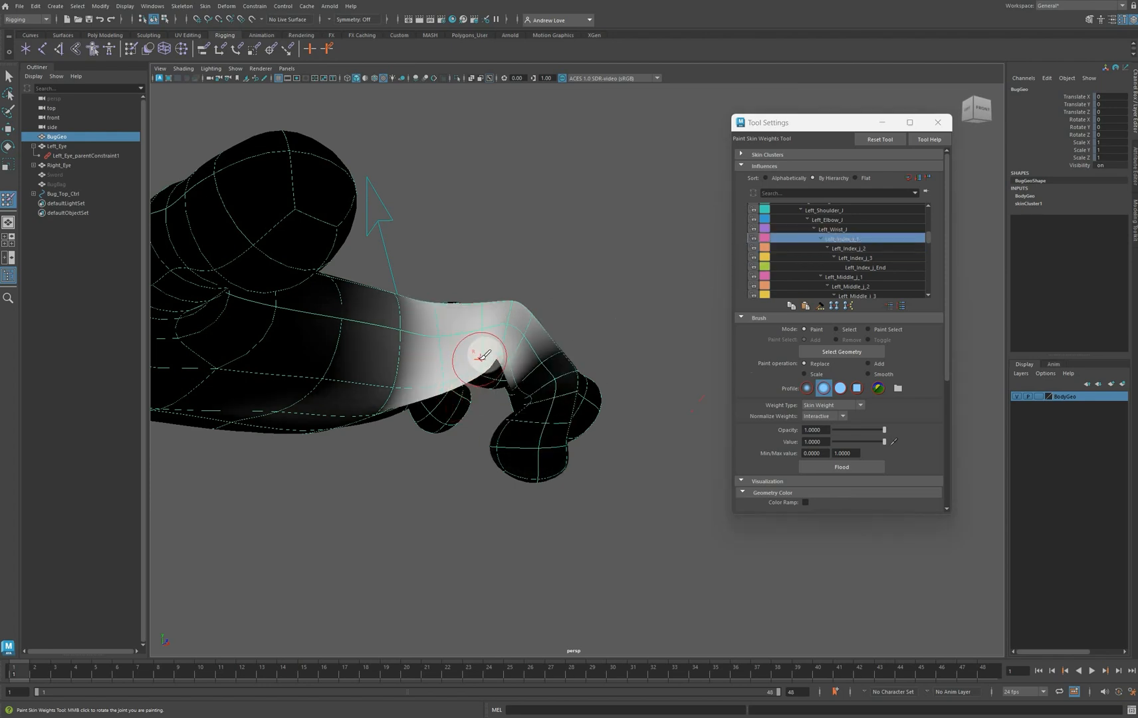
scroll(474, 360, up, 3)
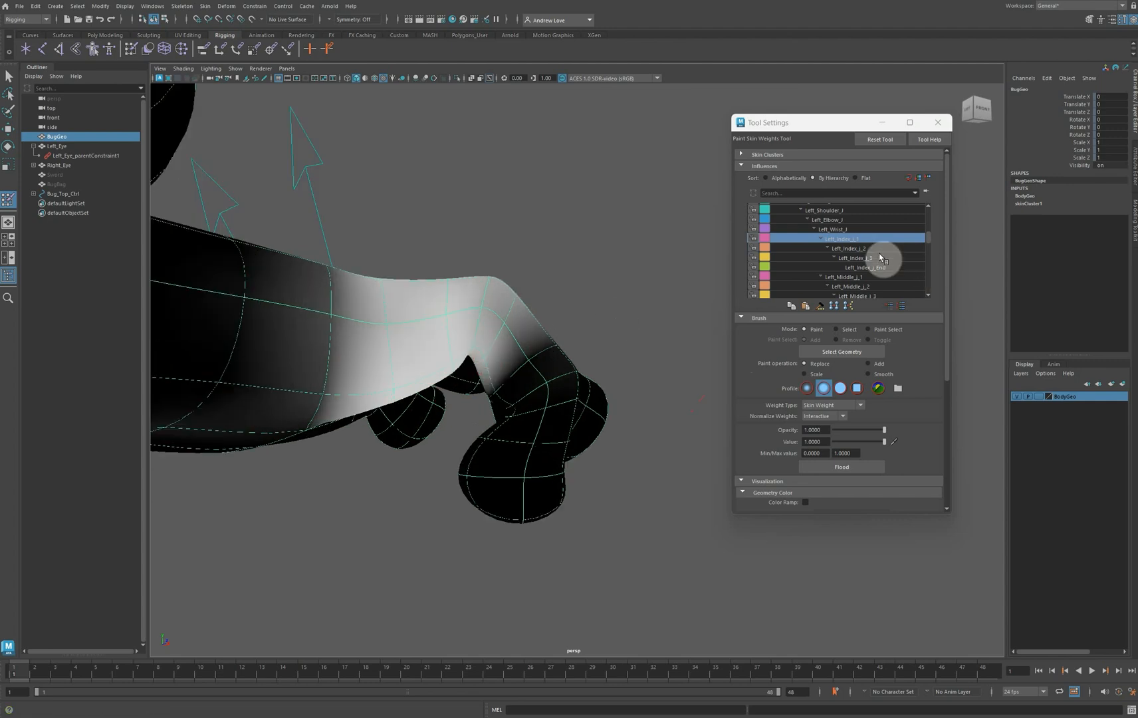
Refine the Left_Index_j_2 weight around the index finger's middle segment, covering its inner and back sides
click(868, 250)
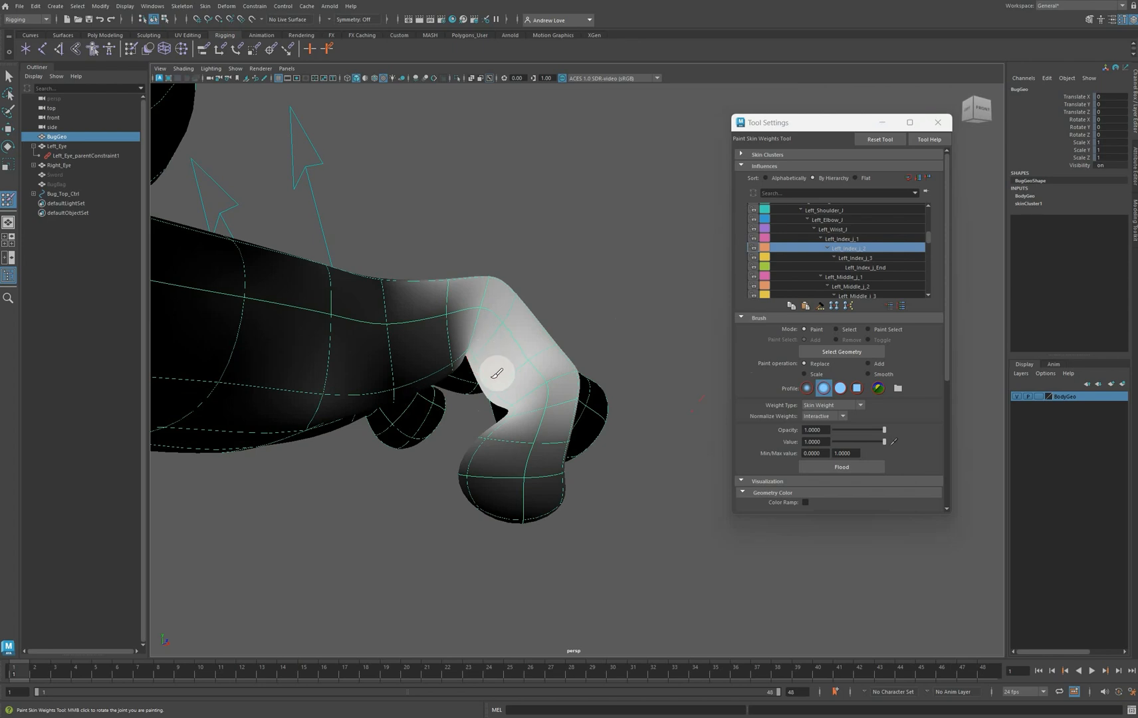
alt+drag(475, 387, 619, 355)
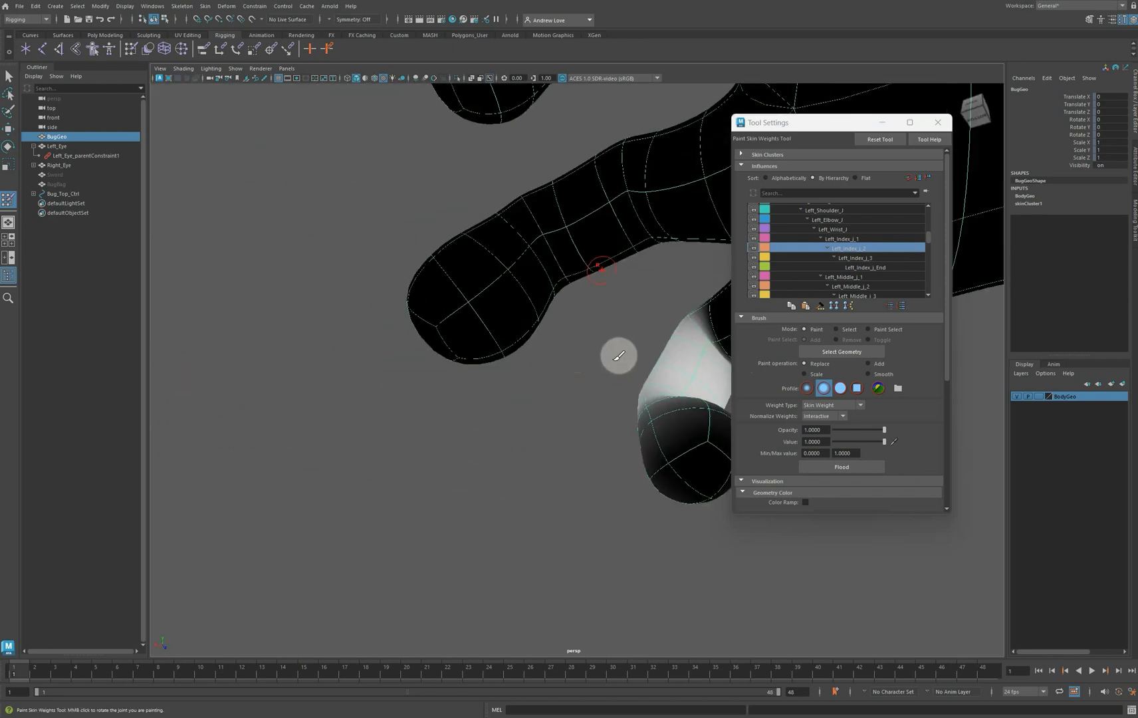
alt+middle_drag(611, 355, 393, 408)
mouse_move(393, 408)
alt+mouse_down()
mouse_move(389, 389)
mouse_move(415, 406)
mouse_move(464, 404)
alt+mouse_up()
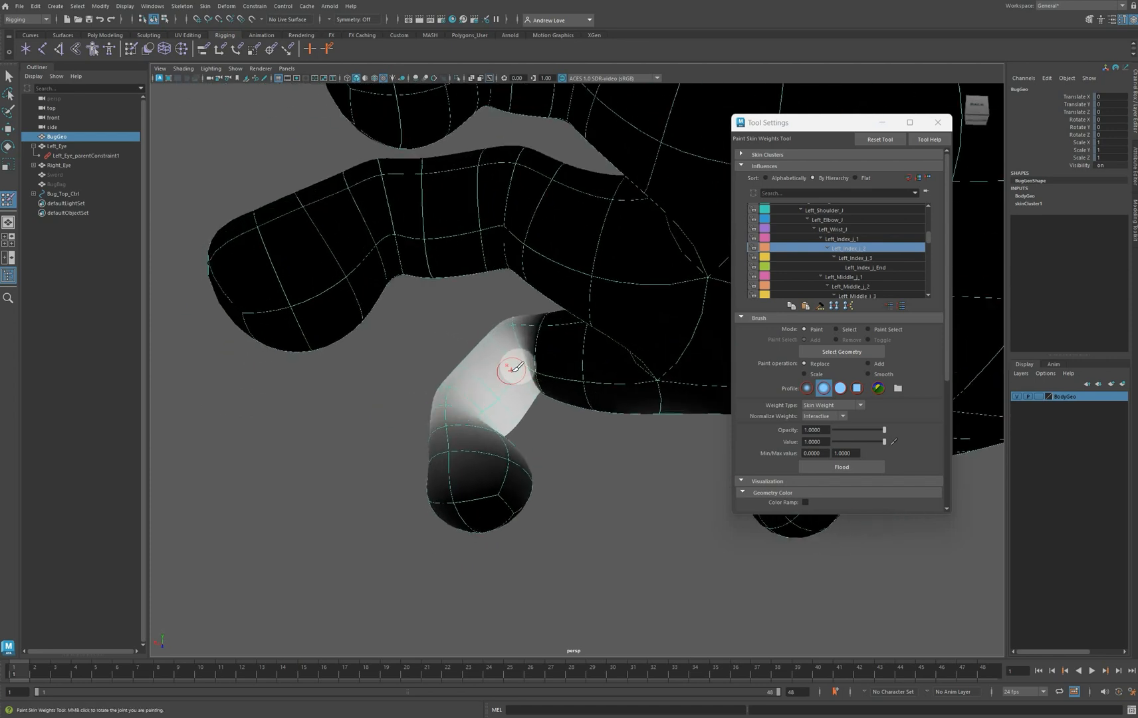
mouse_move(315, 444)
alt+mouse_down()
mouse_move(338, 465)
mouse_move(518, 476)
mouse_move(528, 465)
alt+mouse_up()
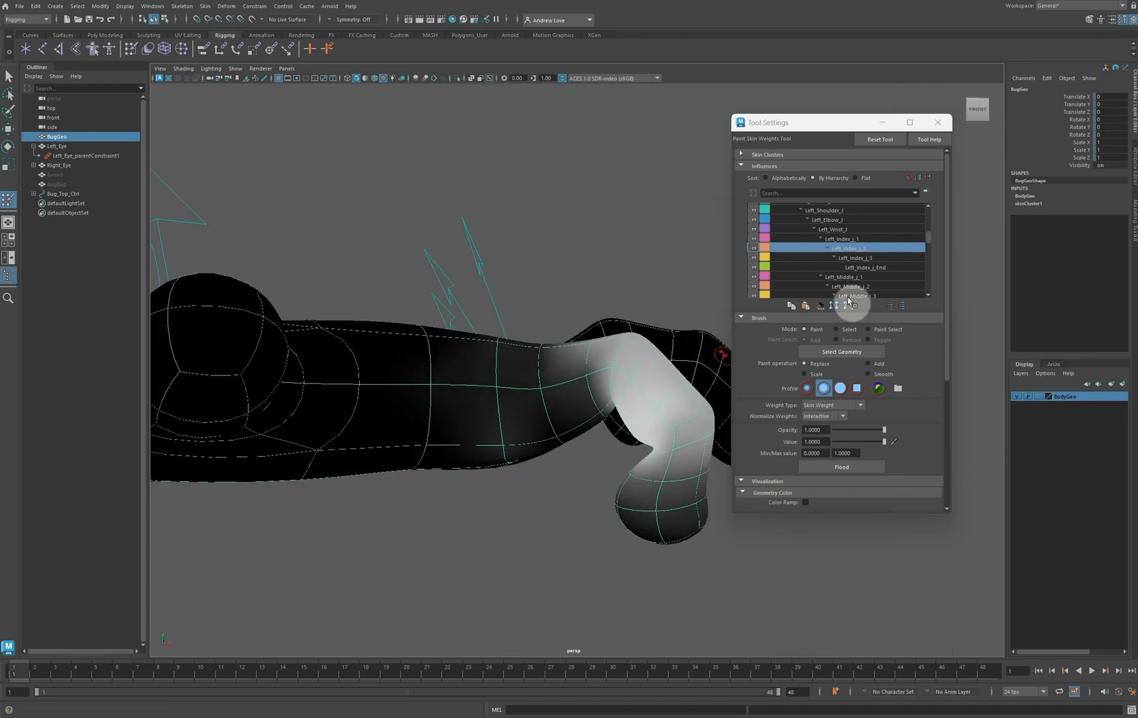
Paint full Left_Index_j_3 weight over the tip of the index finger from all sides
click(848, 258)
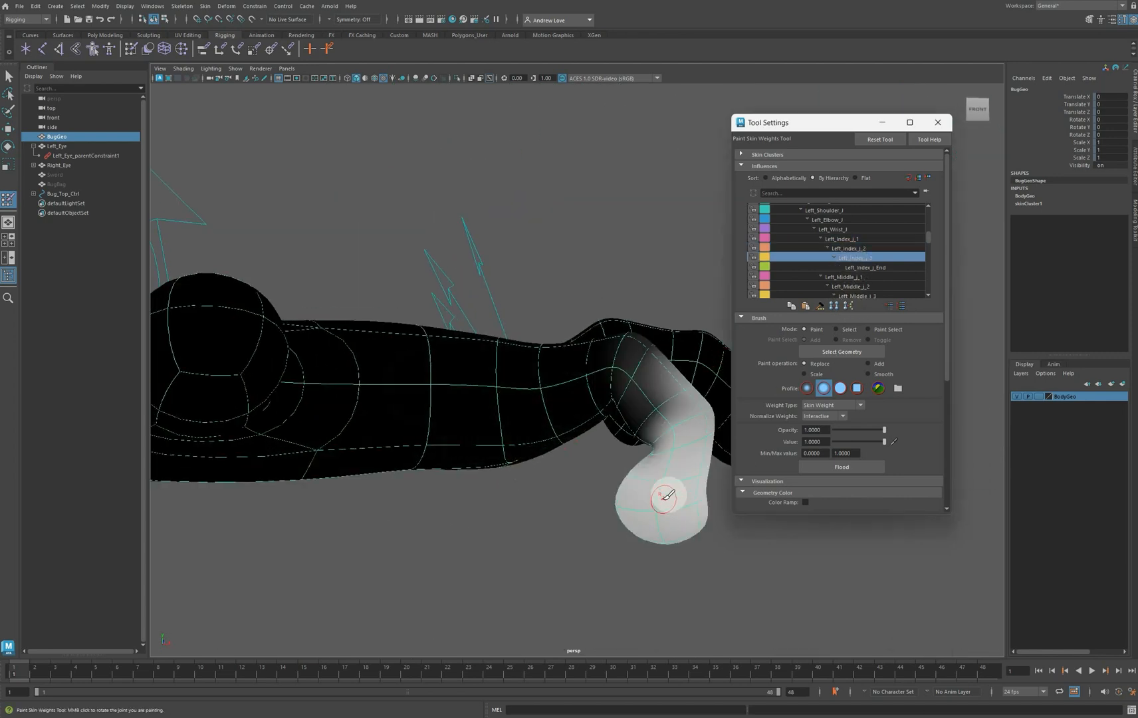
mouse_move(666, 468)
mouse_down()
mouse_move(675, 507)
mouse_move(582, 518)
mouse_move(625, 522)
mouse_up()
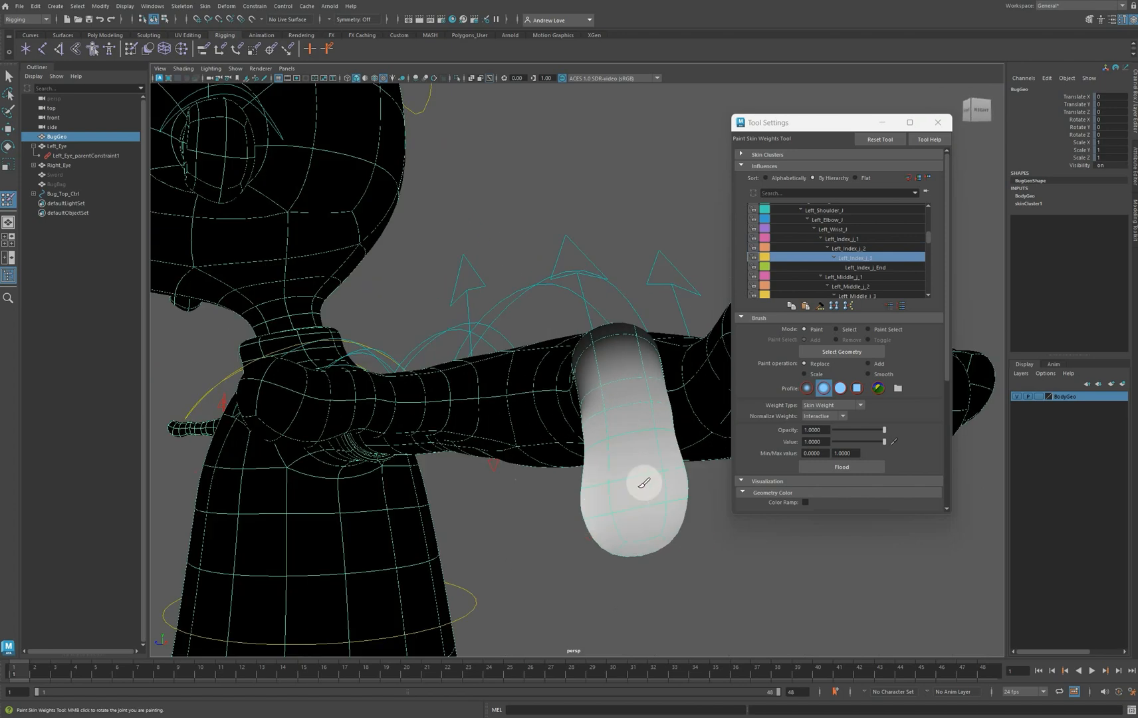
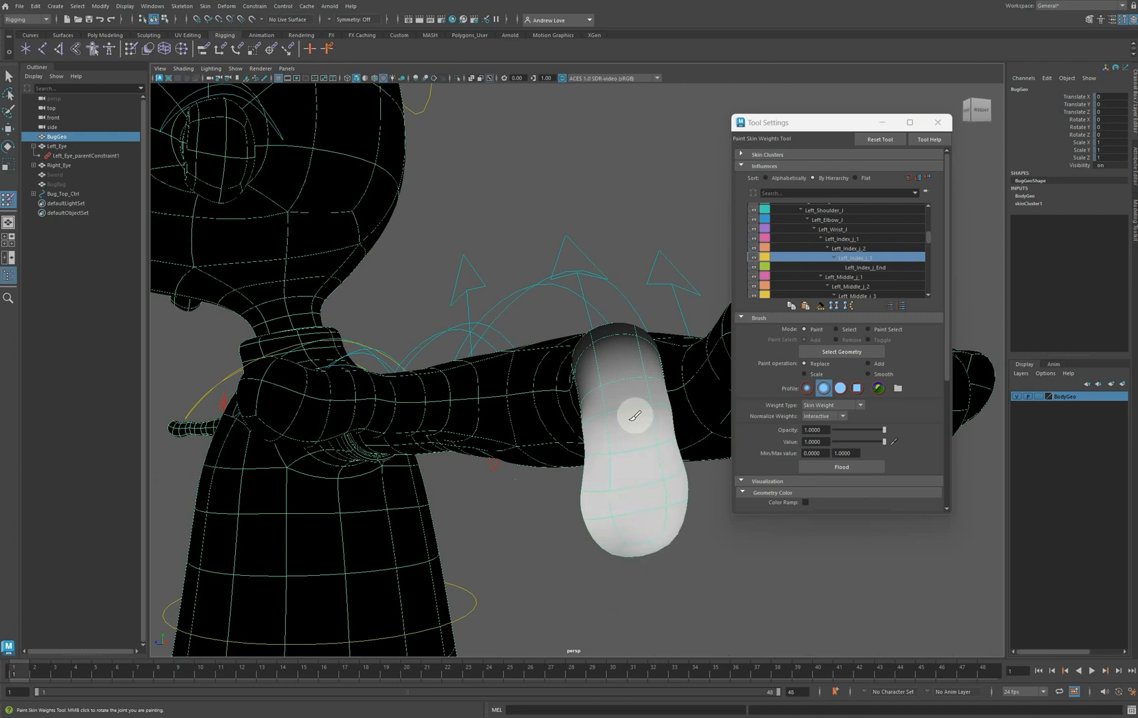
mouse_move(600, 504)
alt+mouse_down()
mouse_move(718, 492)
mouse_move(615, 503)
mouse_move(615, 482)
alt+mouse_up()
alt+drag(708, 506, 727, 509)
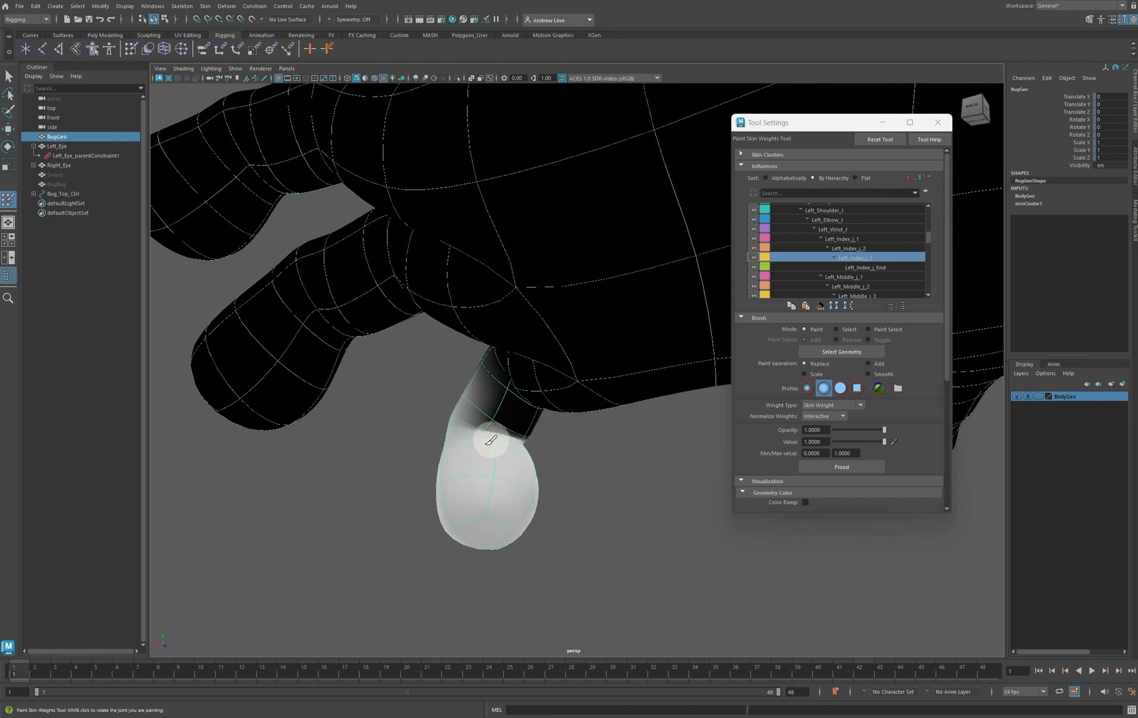
alt+drag(465, 473, 493, 476)
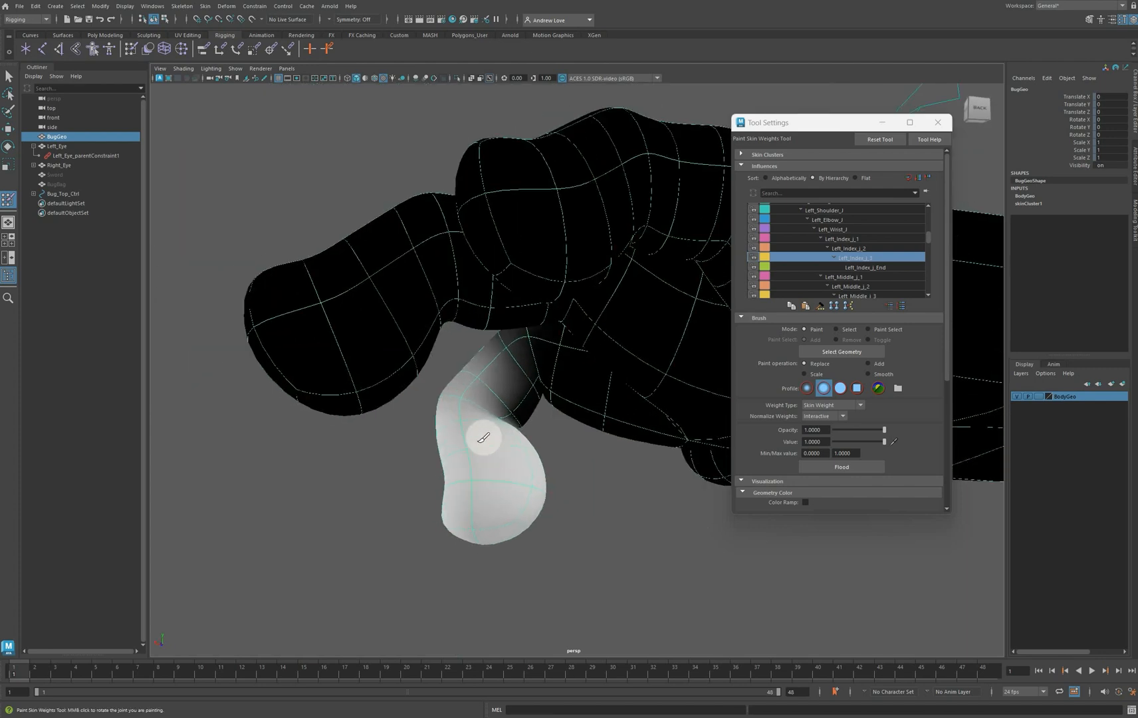
mouse_move(339, 517)
alt+mouse_down()
mouse_move(401, 538)
mouse_move(566, 521)
mouse_move(546, 528)
alt+mouse_up()
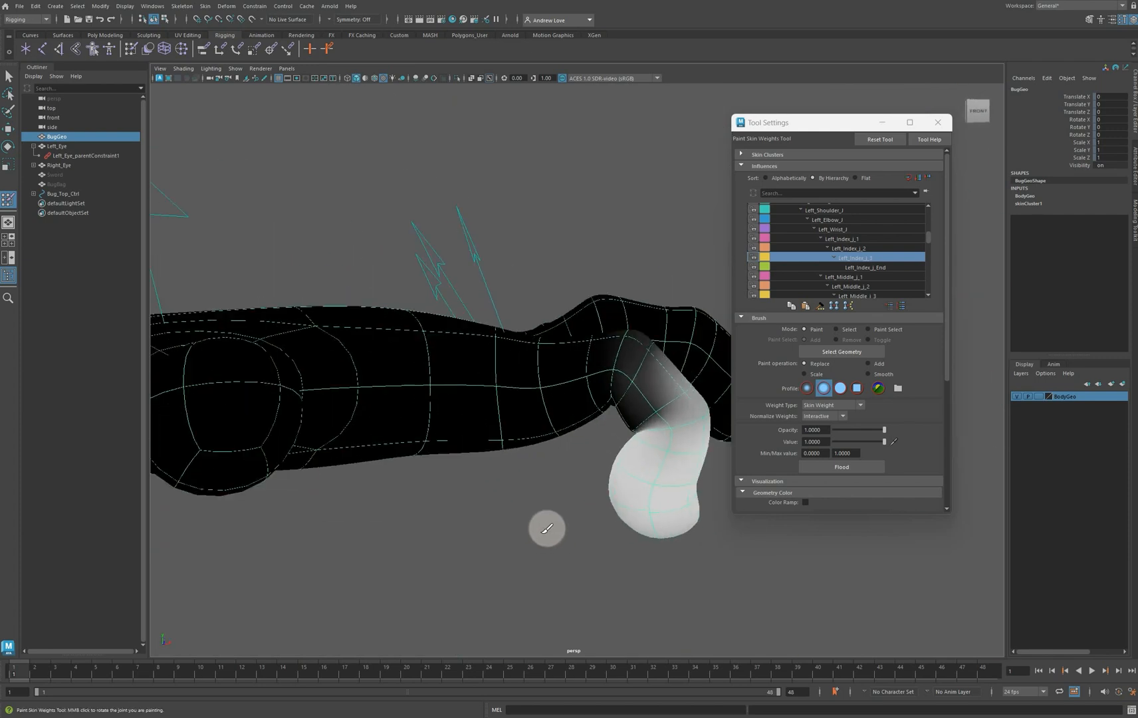
Leave weight painting and reset Rotate X, Y, Z and Bend to 0 on the left index, middle and pinky controls
click(938, 123)
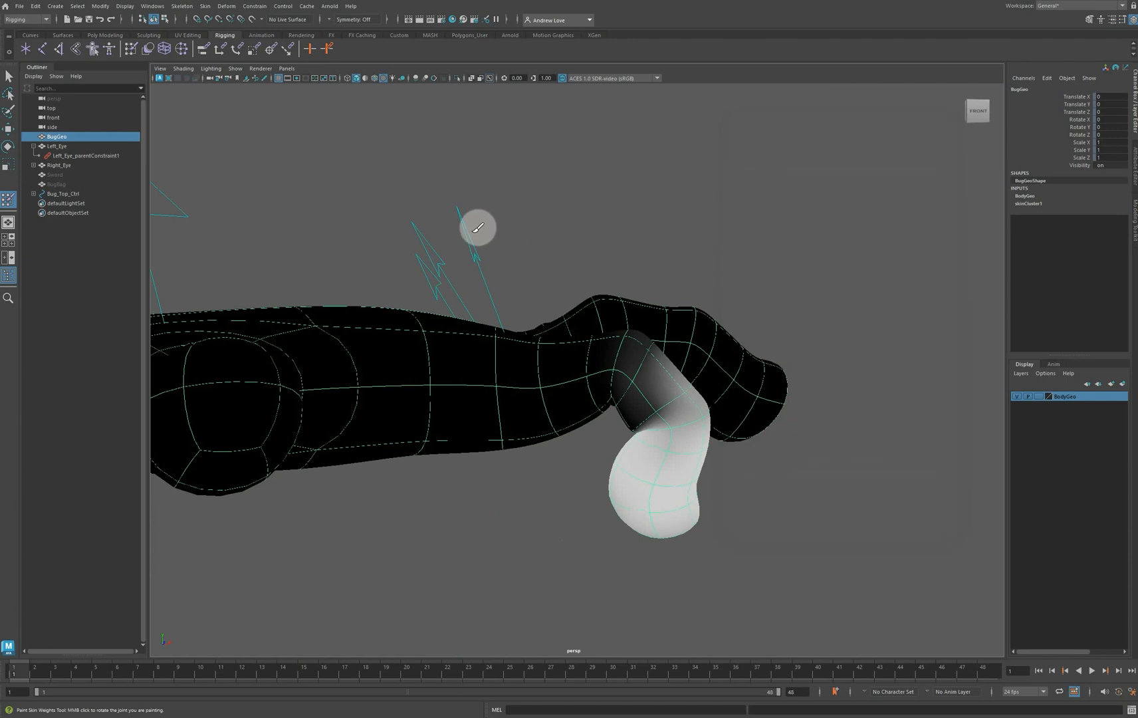
click(11, 75)
click(474, 245)
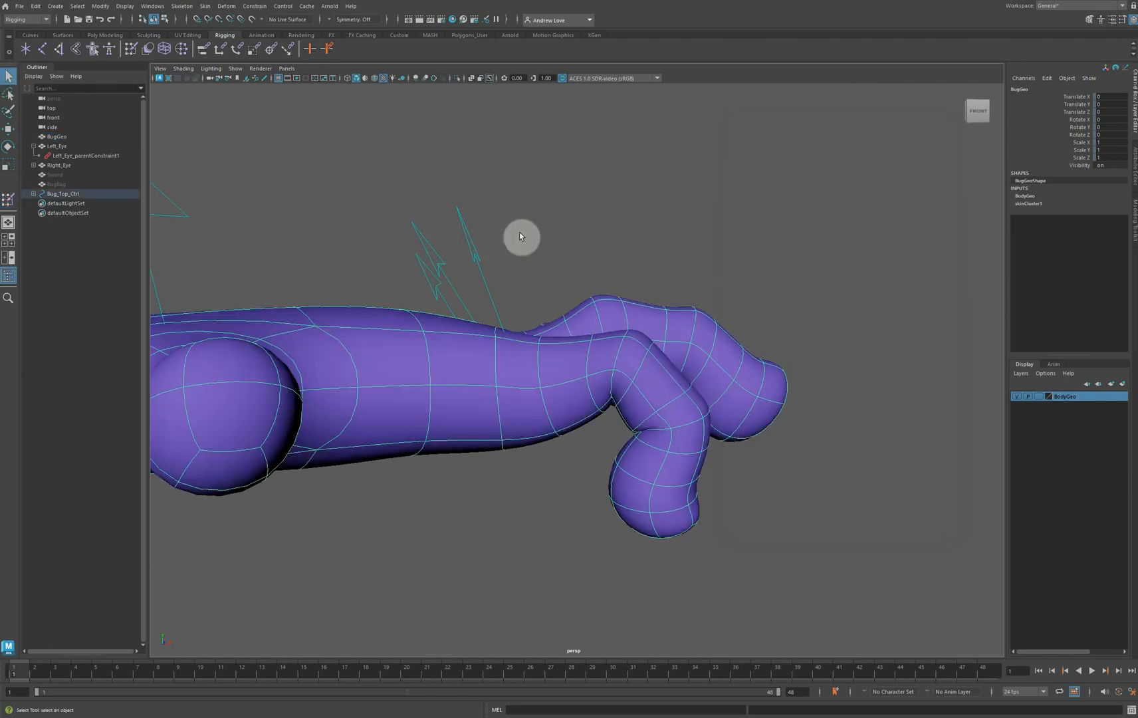
drag(1117, 97, 1123, 121)
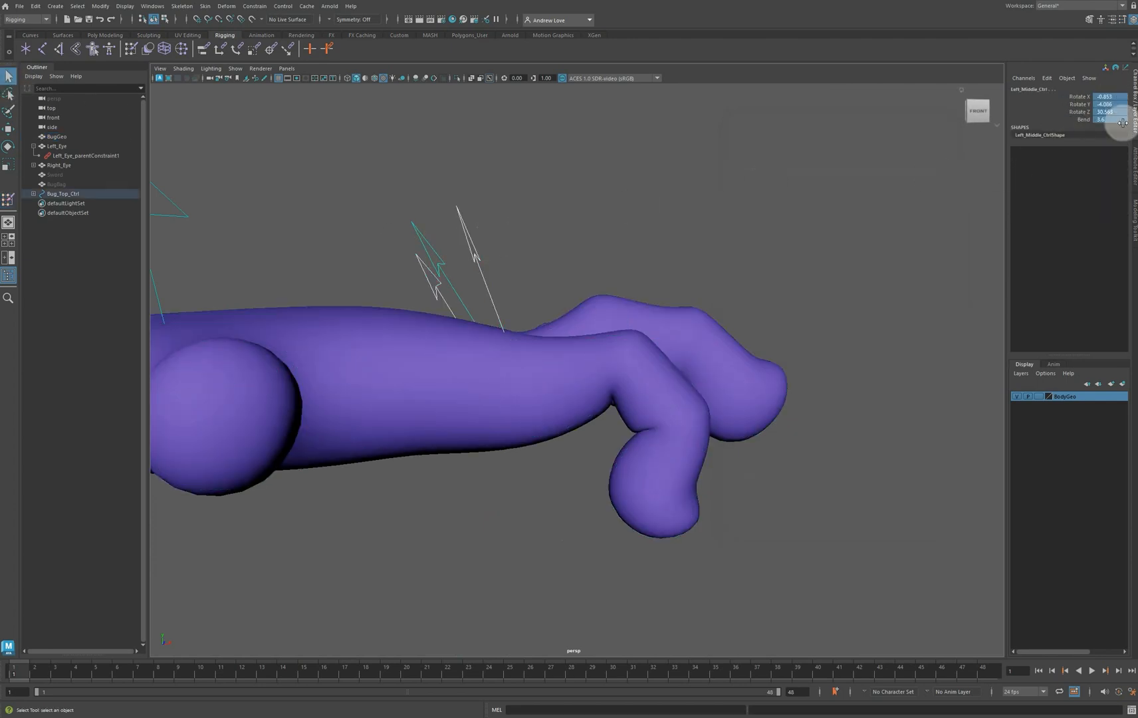
text(0)
key(Return)
scroll(643, 247, down, 5)
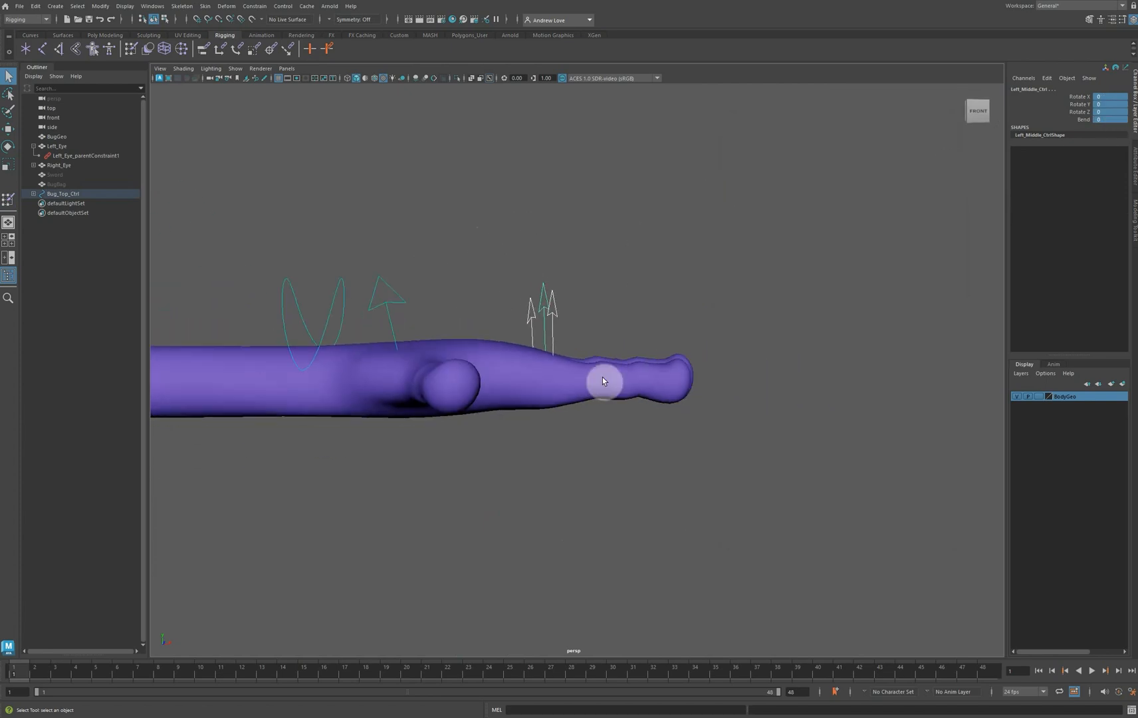
Pose the left thumb control with Rotate X at about 34.32 and Bend at 4.9 to test its deformation
alt+drag(517, 421, 408, 360)
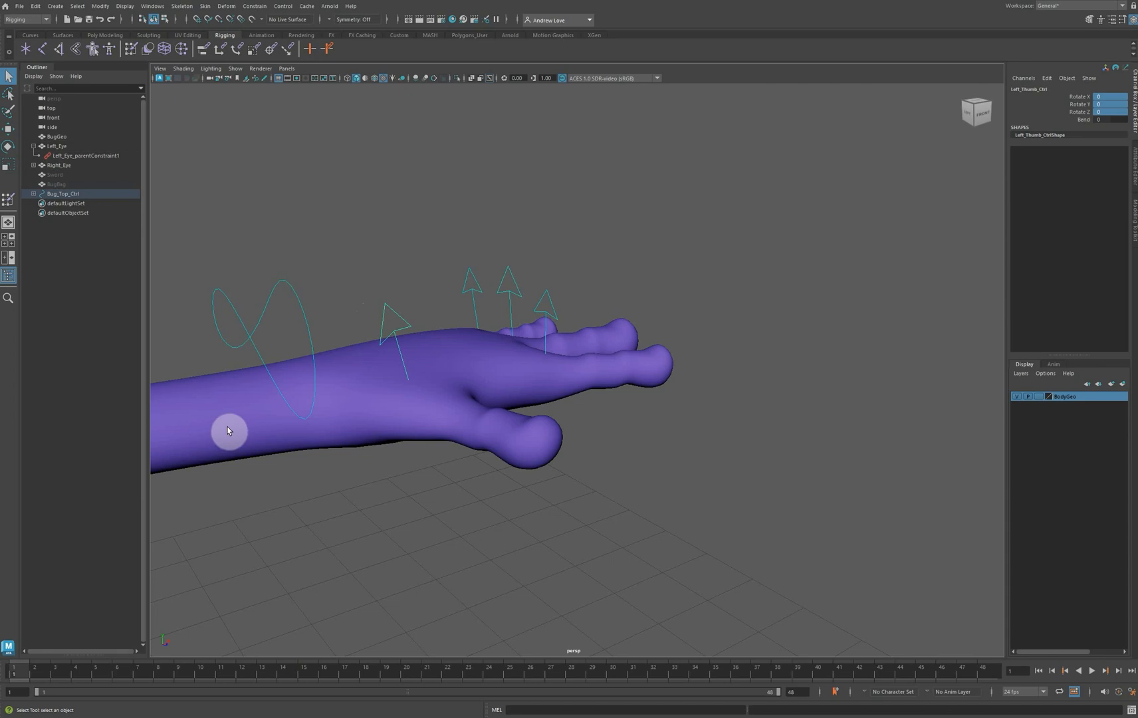
click(378, 444)
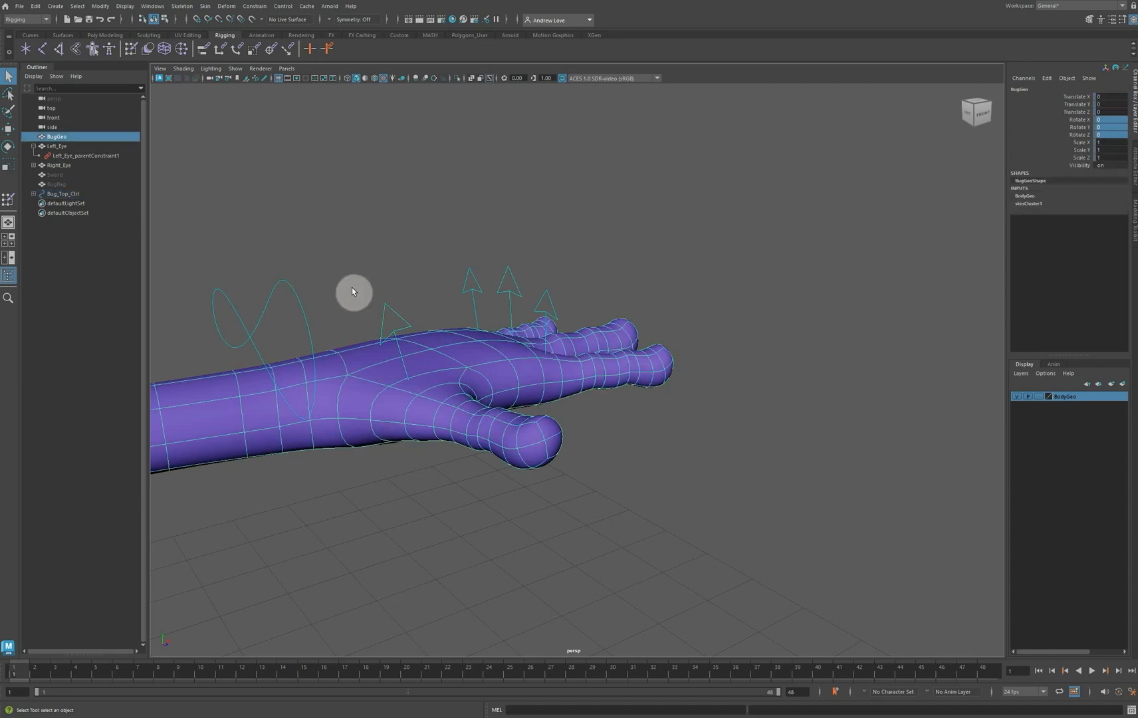
click(387, 325)
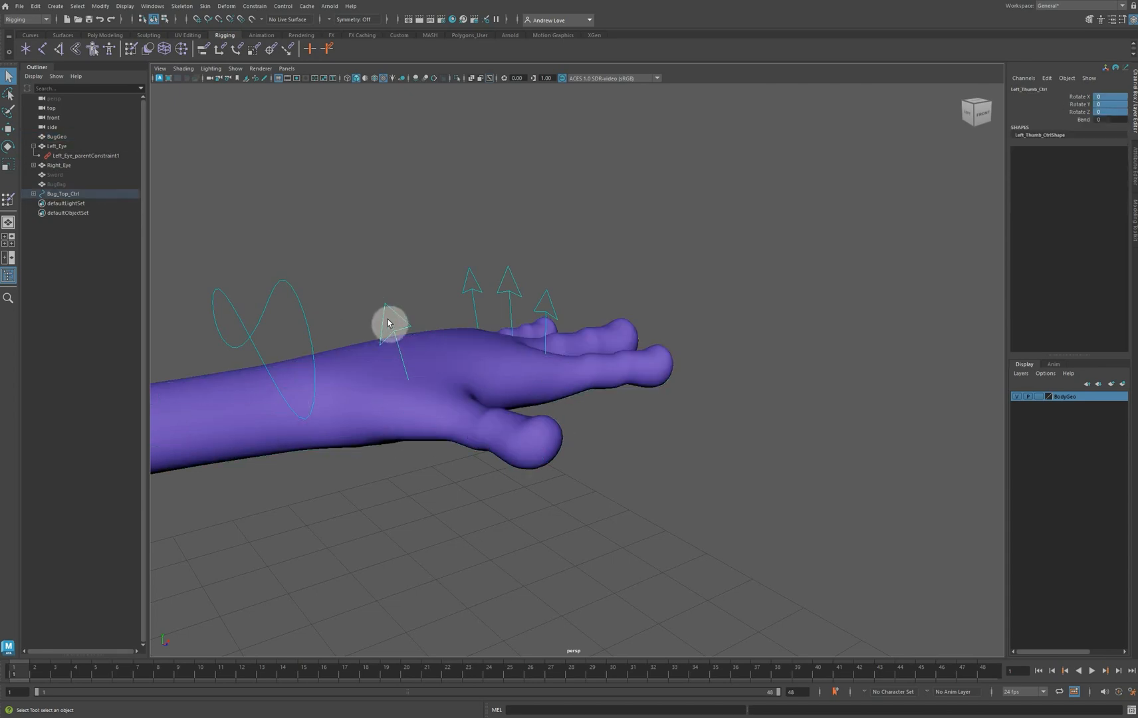
key(e)
drag(427, 391, 435, 425)
click(1083, 120)
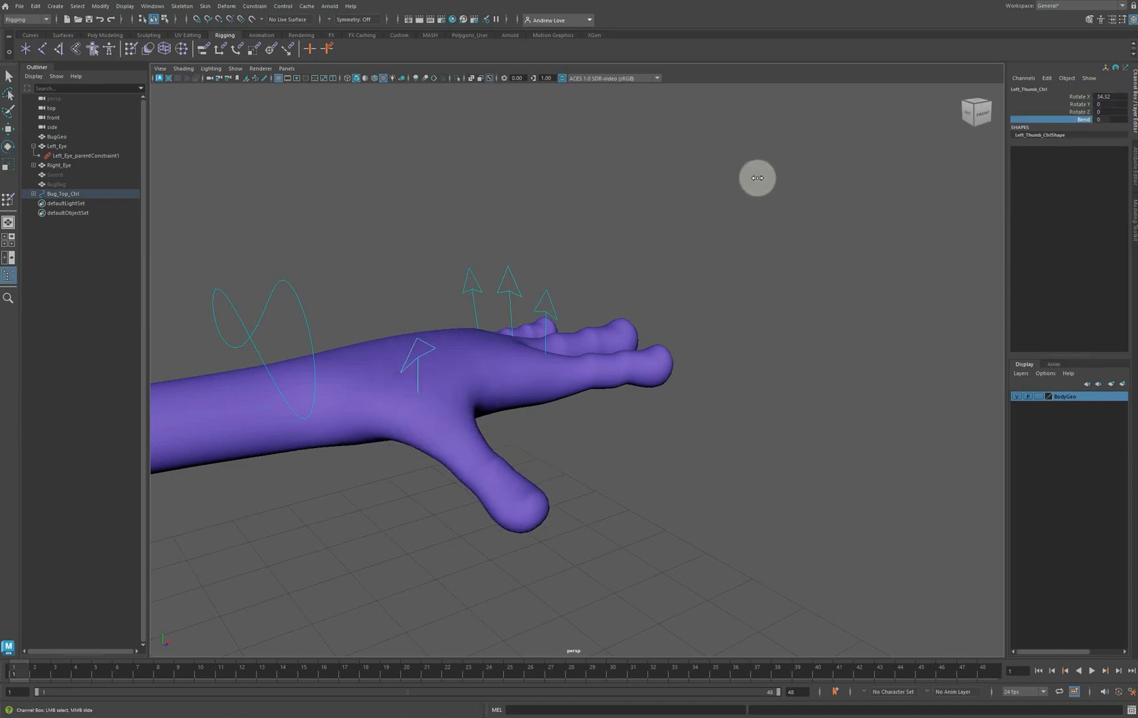
middle_drag(756, 177, 780, 183)
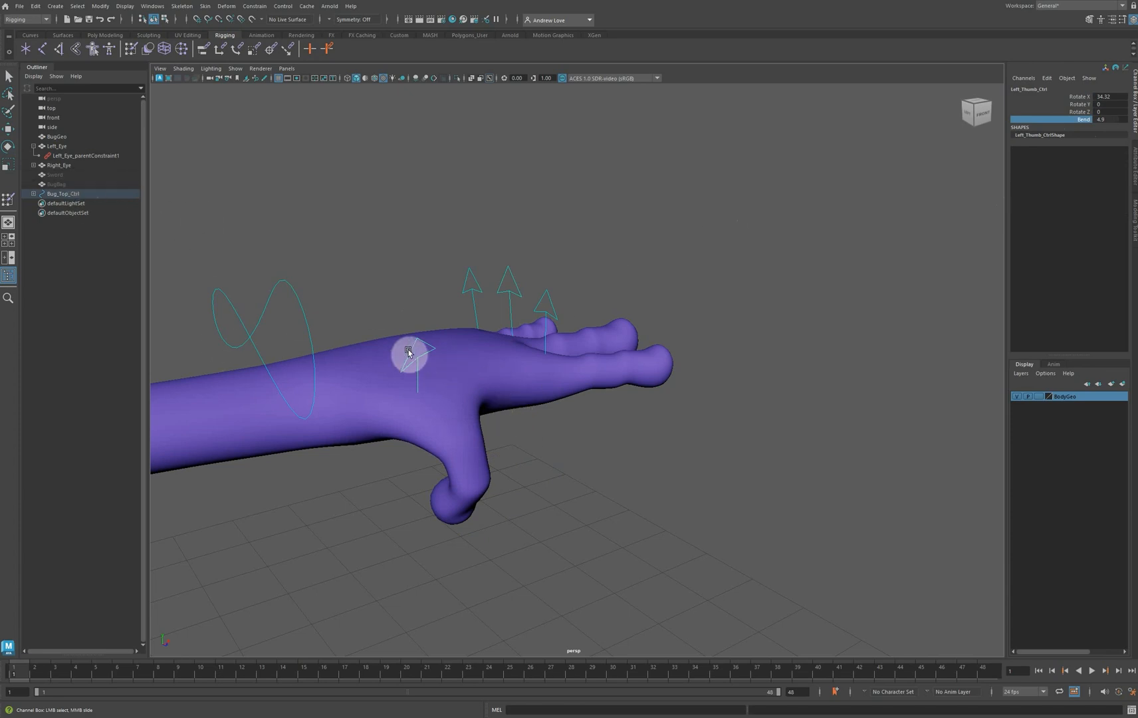
Paint the Left_Thumb_j_1 skin weight on the body mesh to 0 across the back of the hand and palm around the thumb base
click(377, 344)
click(8, 200)
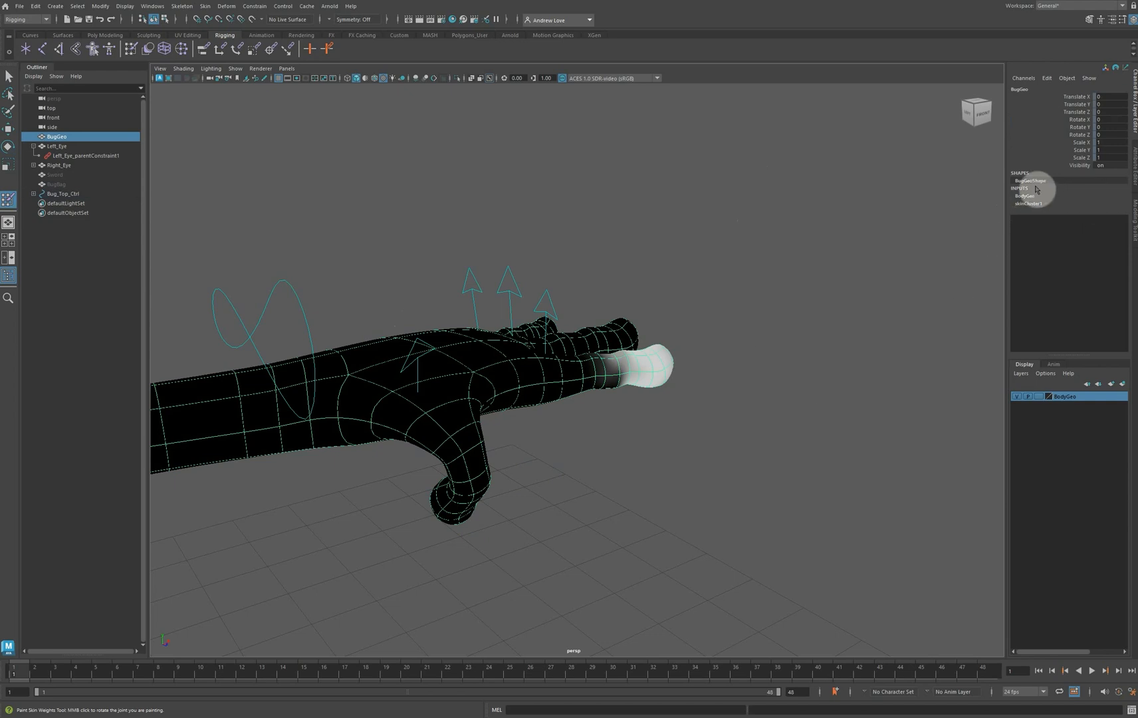
click(1128, 20)
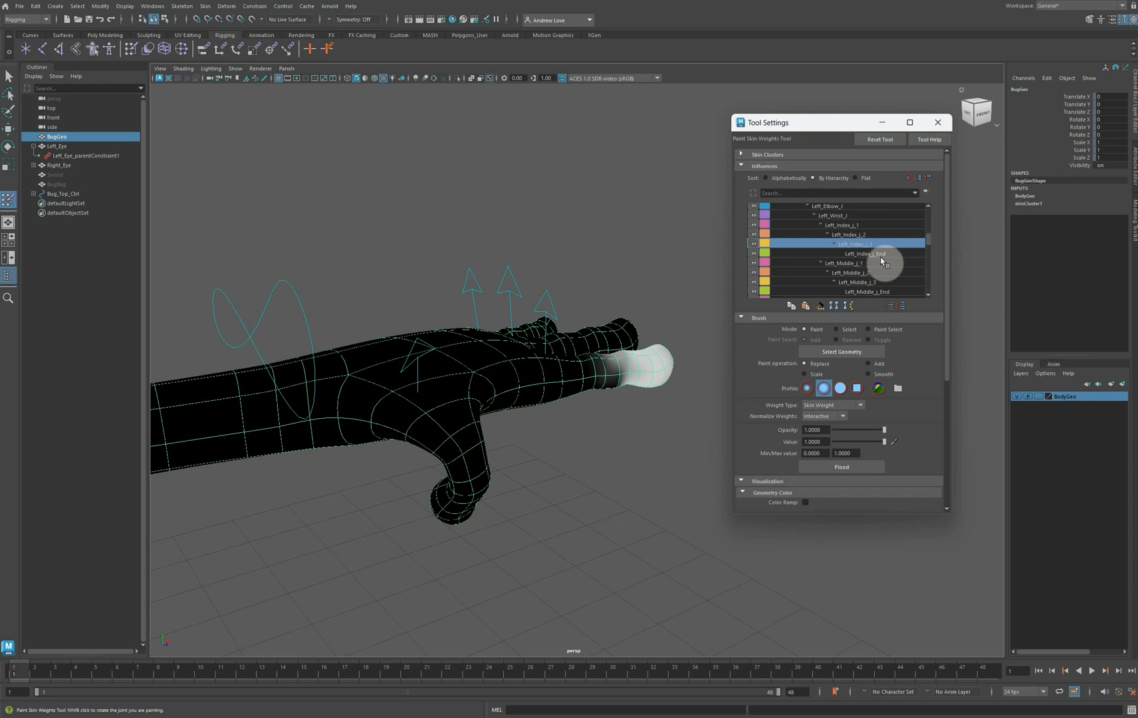
scroll(882, 259, down, 3)
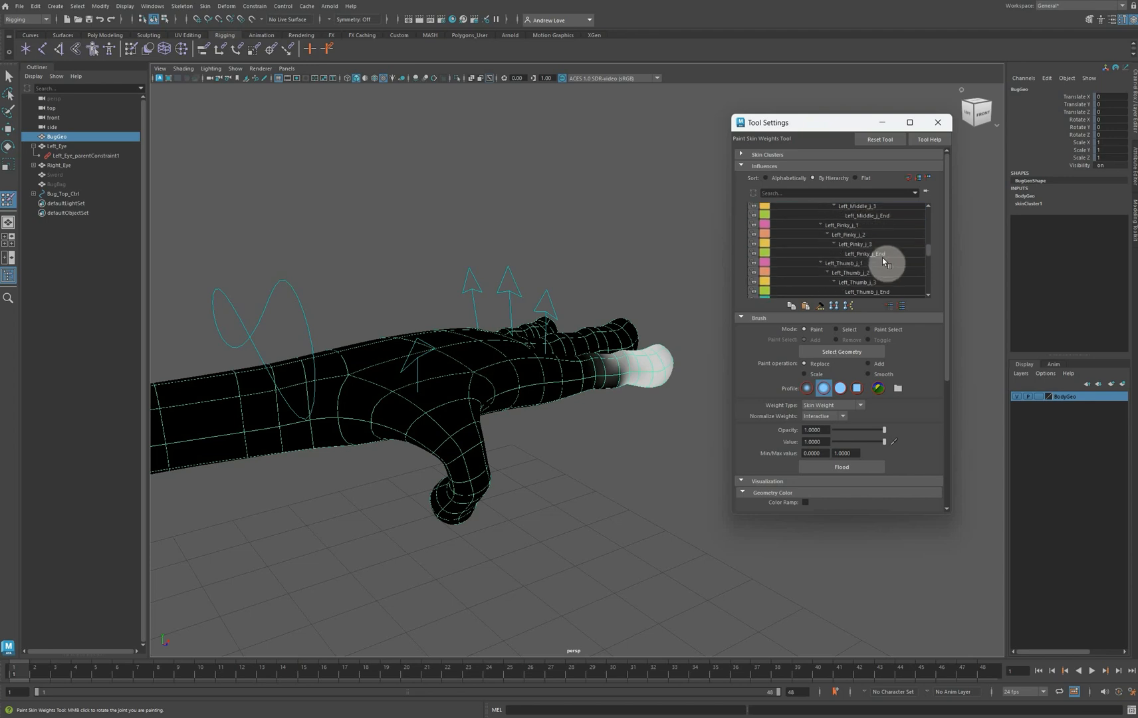
scroll(882, 258, down, 1)
click(872, 254)
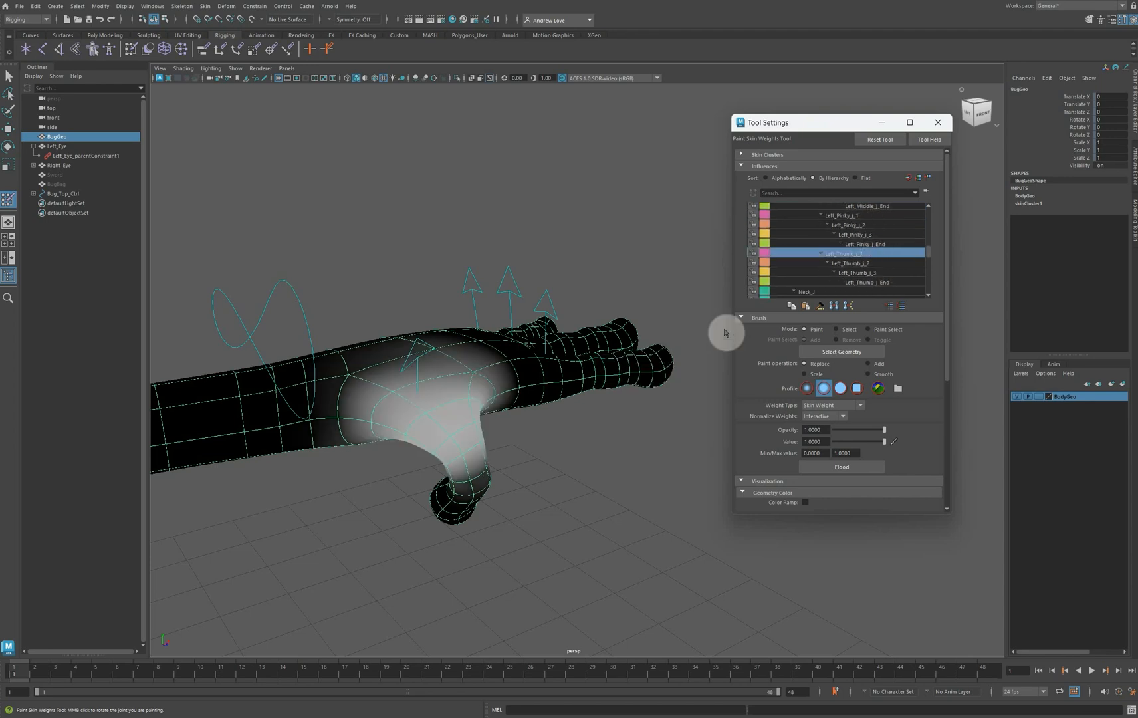
alt+drag(726, 330, 618, 447)
double_click(821, 442)
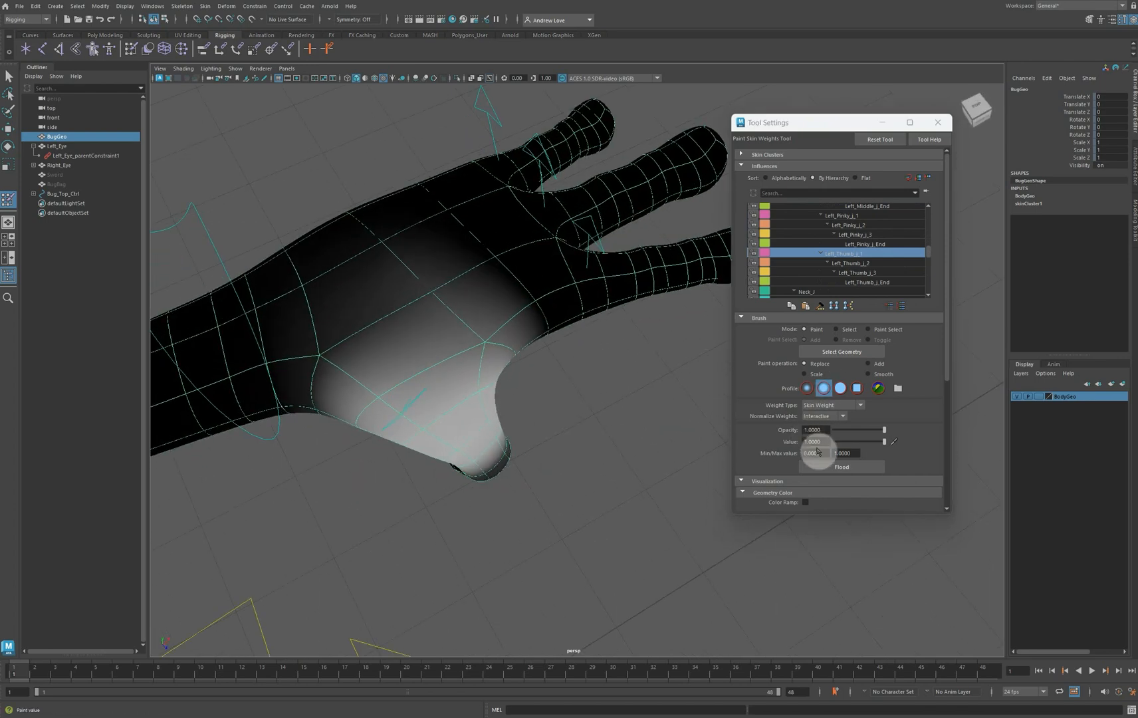
text(0)
key(Return)
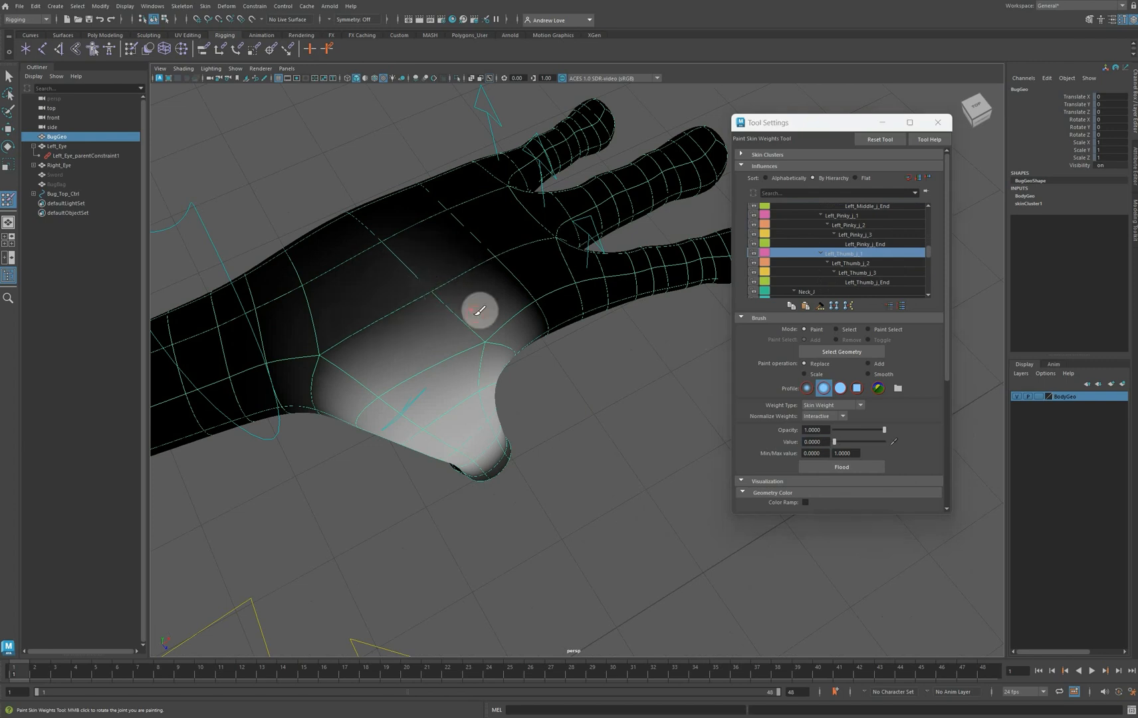
click(446, 287)
key(b)
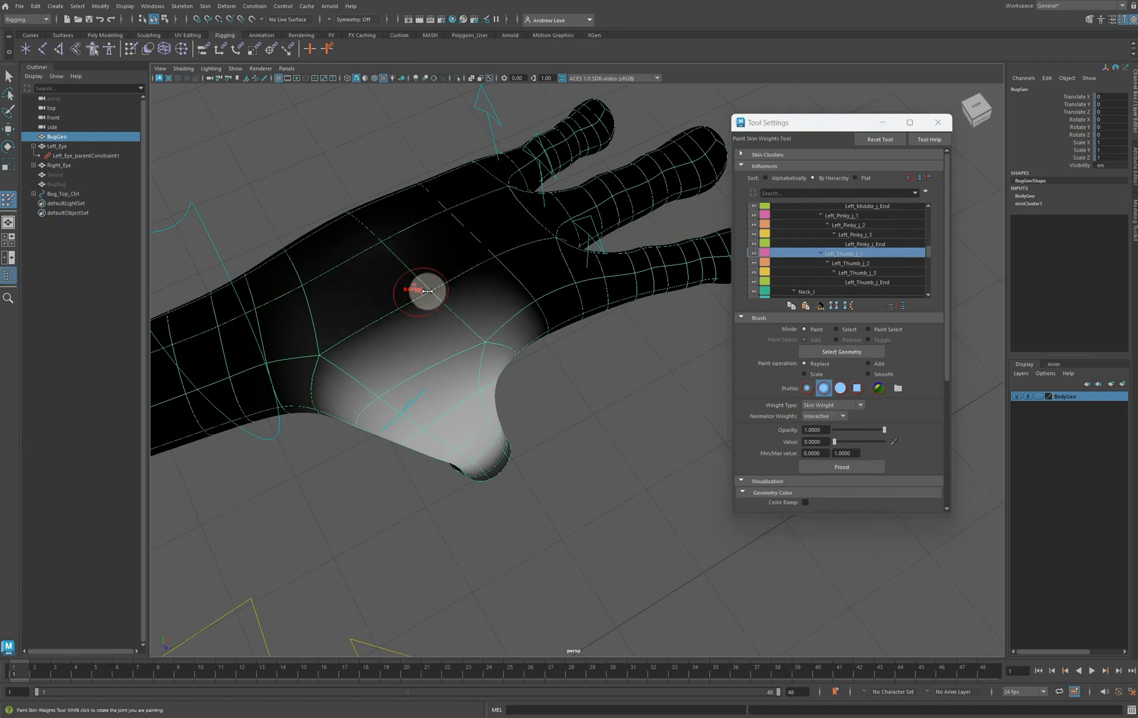
click(495, 315)
mouse_move(332, 348)
mouse_down()
mouse_move(311, 396)
mouse_move(440, 332)
mouse_move(516, 348)
mouse_move(521, 331)
mouse_up()
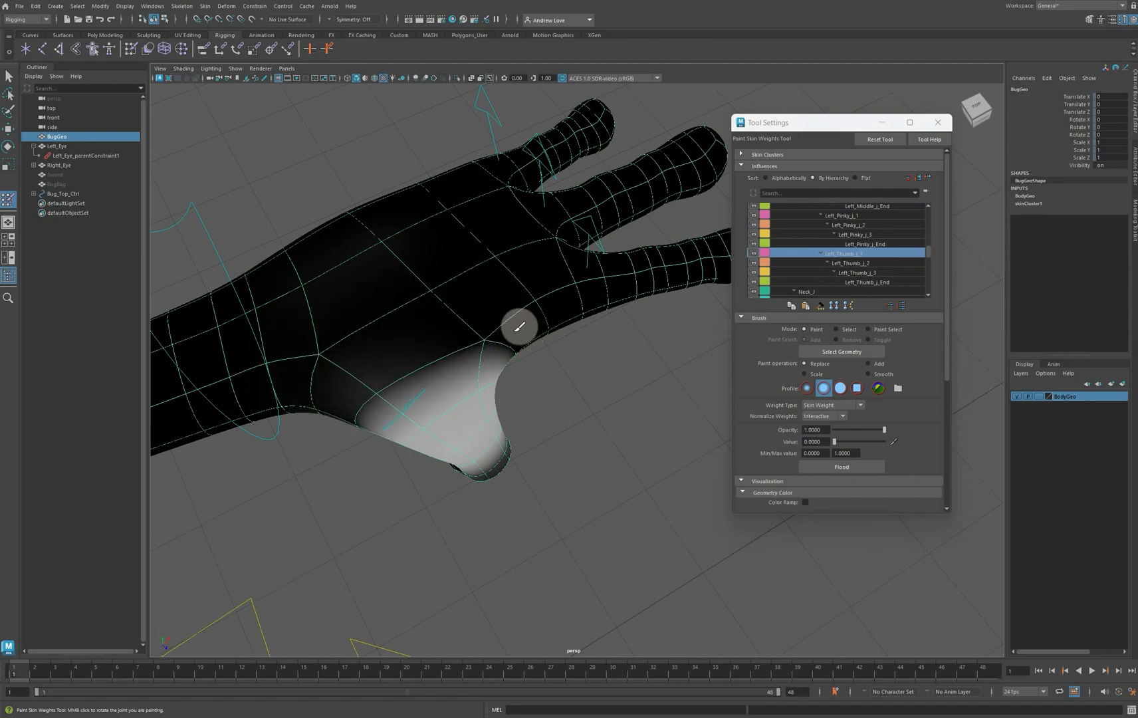
mouse_move(384, 462)
alt+mouse_down()
mouse_move(393, 305)
mouse_move(497, 316)
mouse_move(415, 286)
alt+mouse_up()
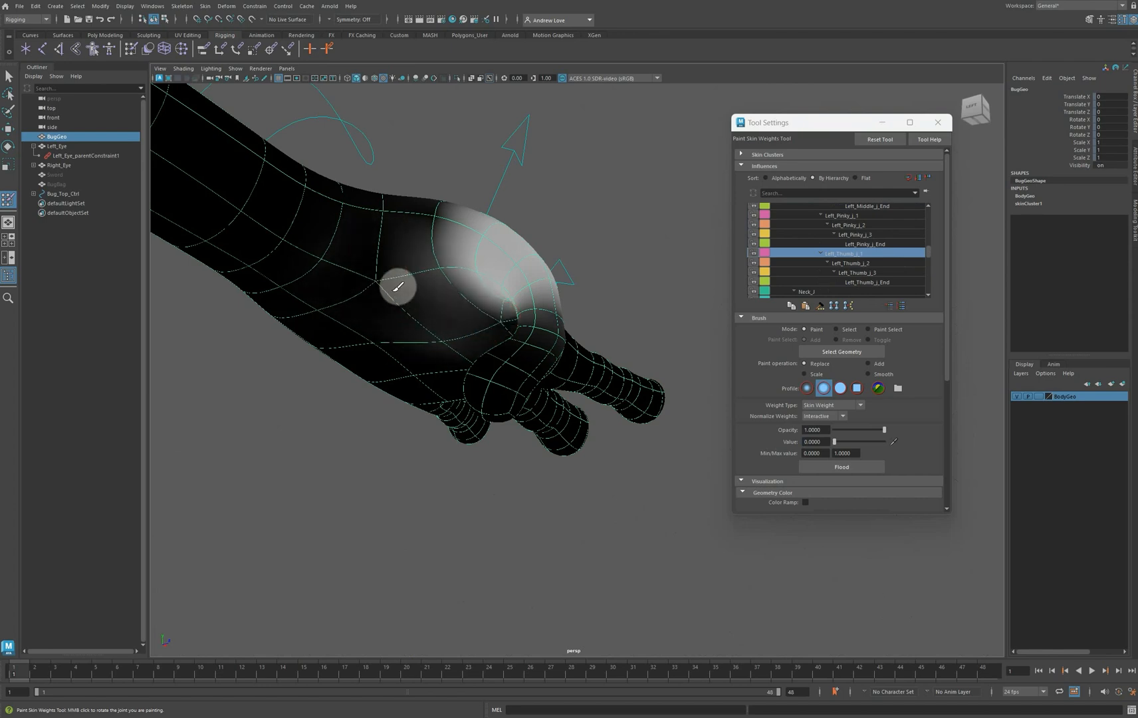
middle_drag(381, 262, 352, 291)
alt+drag(352, 291, 343, 323)
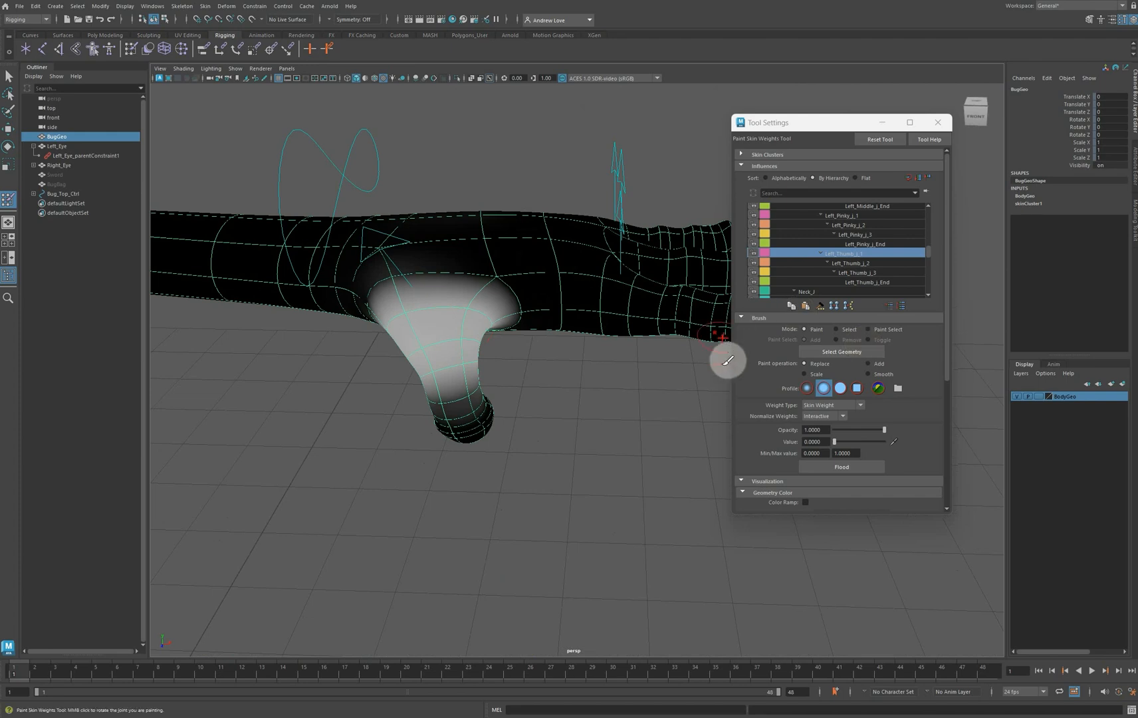
Paint Left_Thumb_j_1 weight with value 1 over the base of the thumb on the palm side
double_click(824, 442)
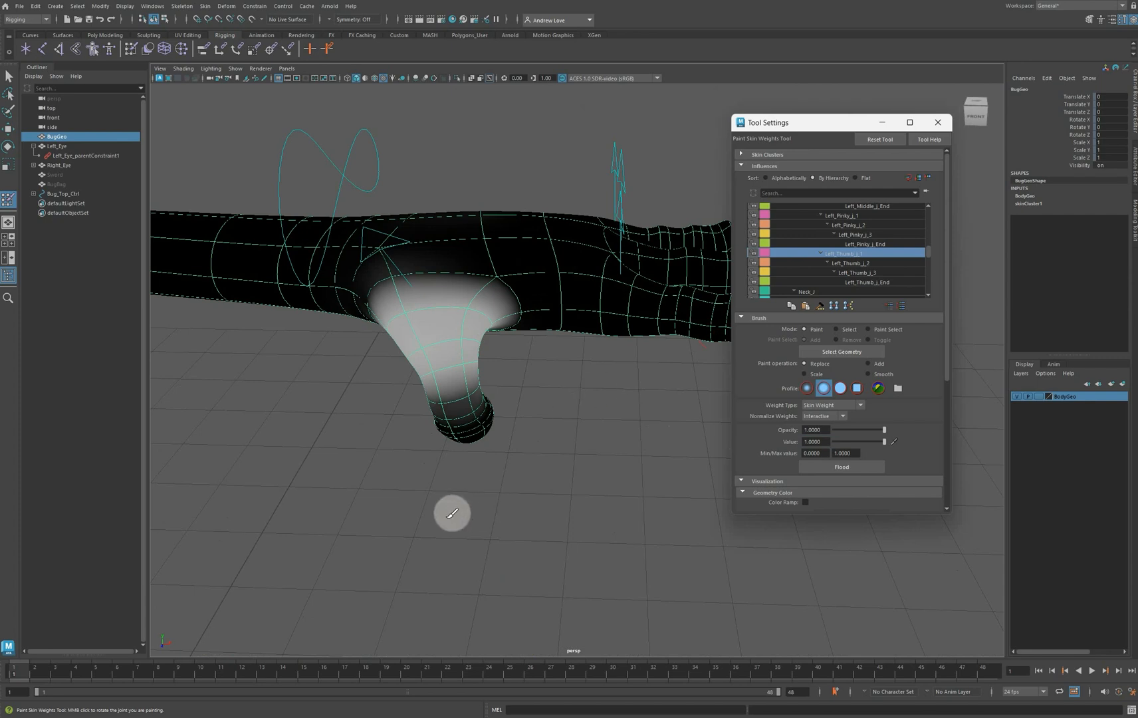
alt+drag(452, 513, 537, 480)
mouse_move(530, 324)
mouse_down()
mouse_move(521, 275)
mouse_move(520, 317)
mouse_move(509, 282)
mouse_up()
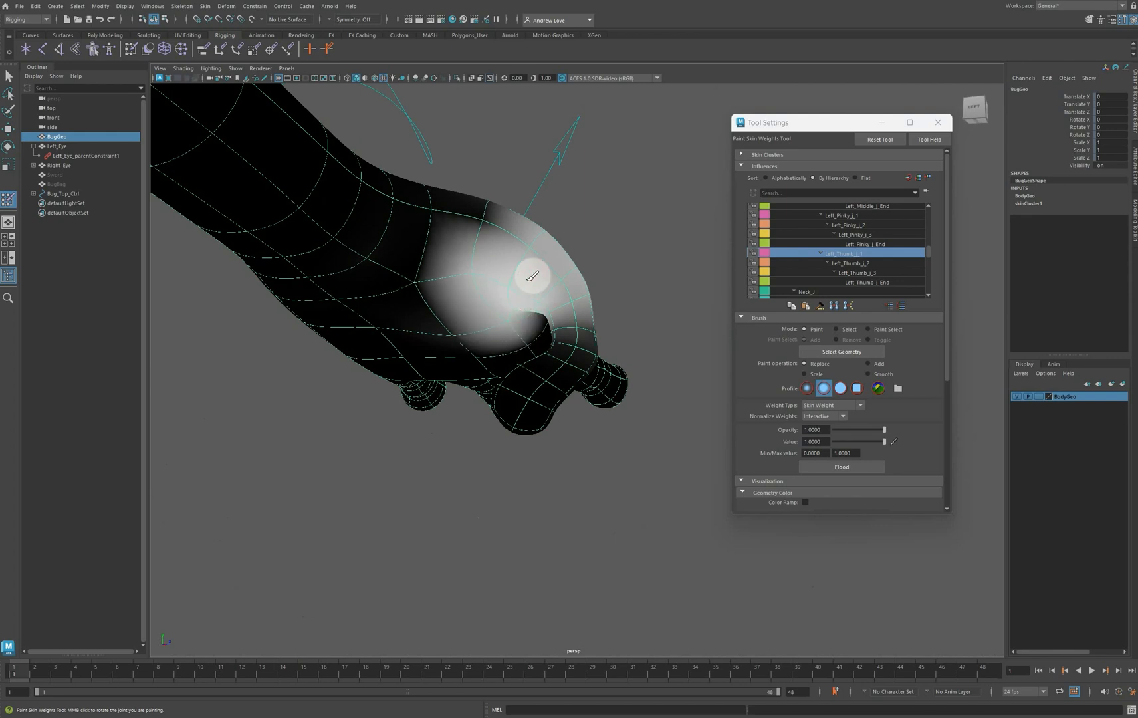
mouse_move(495, 238)
mouse_down()
mouse_move(508, 229)
mouse_move(522, 257)
mouse_move(559, 257)
mouse_move(537, 271)
mouse_move(534, 262)
mouse_move(607, 259)
mouse_up()
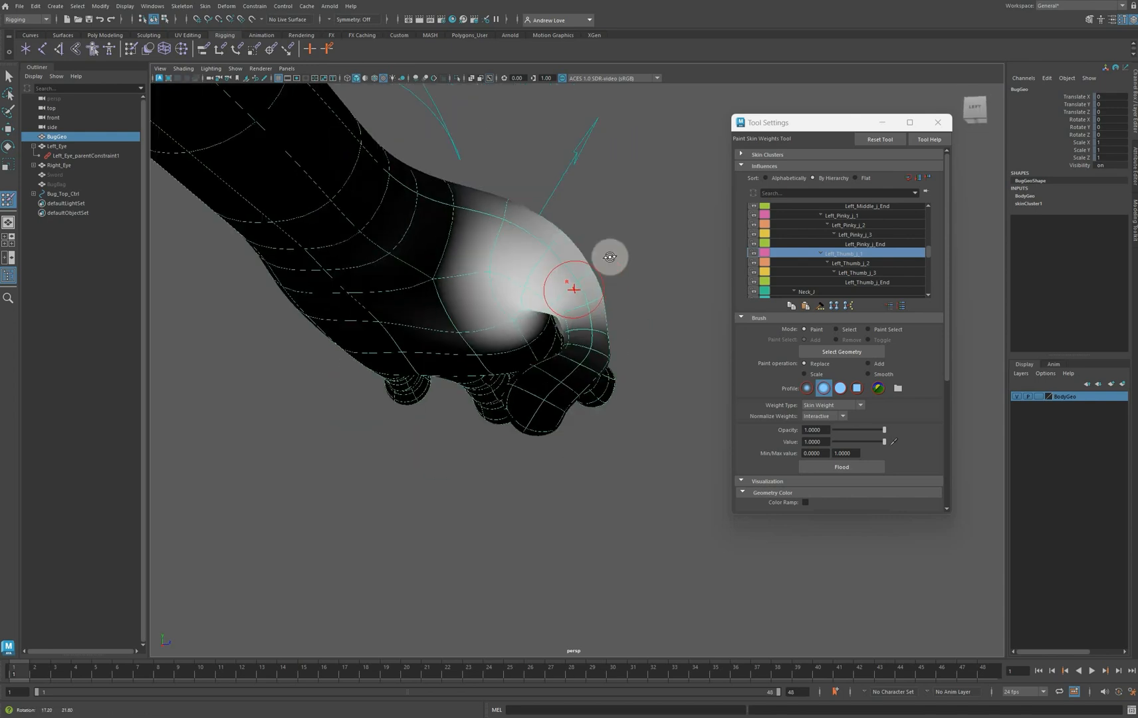
Paint Left_Thumb_j_2 weight with value 1 around the thumb's middle segment from the outer, back and inner sides
click(828, 263)
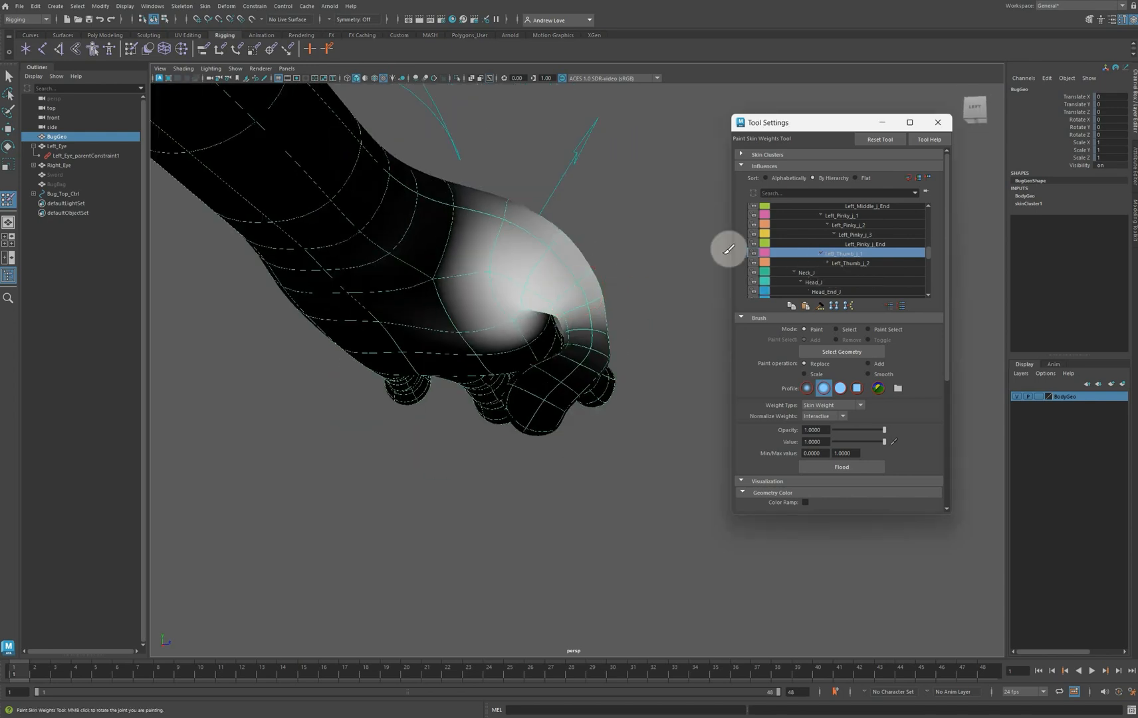
click(857, 263)
click(828, 262)
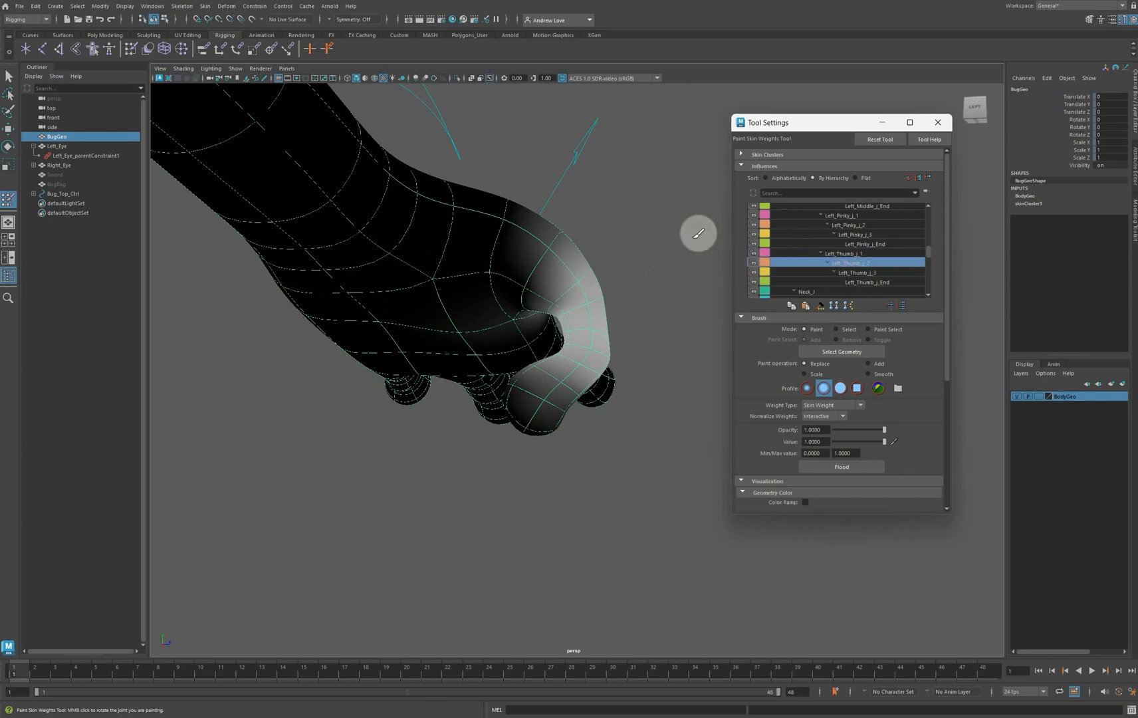
alt+drag(698, 234, 688, 244)
drag(588, 349, 566, 342)
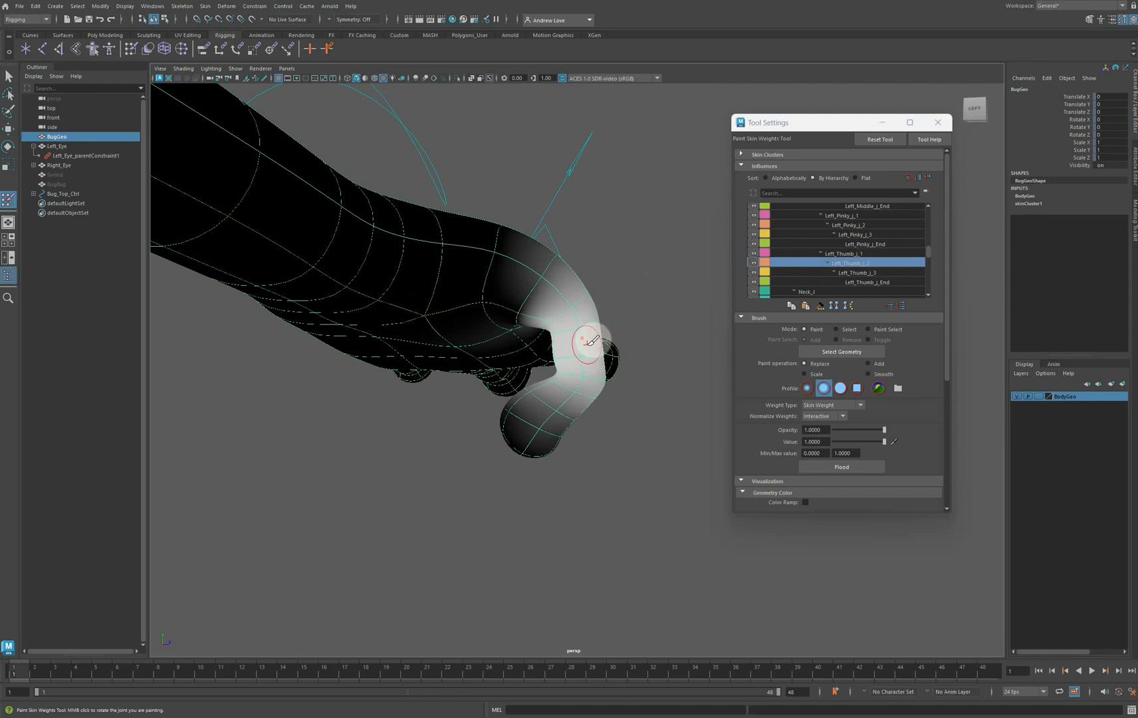
mouse_move(592, 341)
alt+mouse_down()
mouse_move(648, 335)
mouse_move(605, 347)
alt+mouse_up()
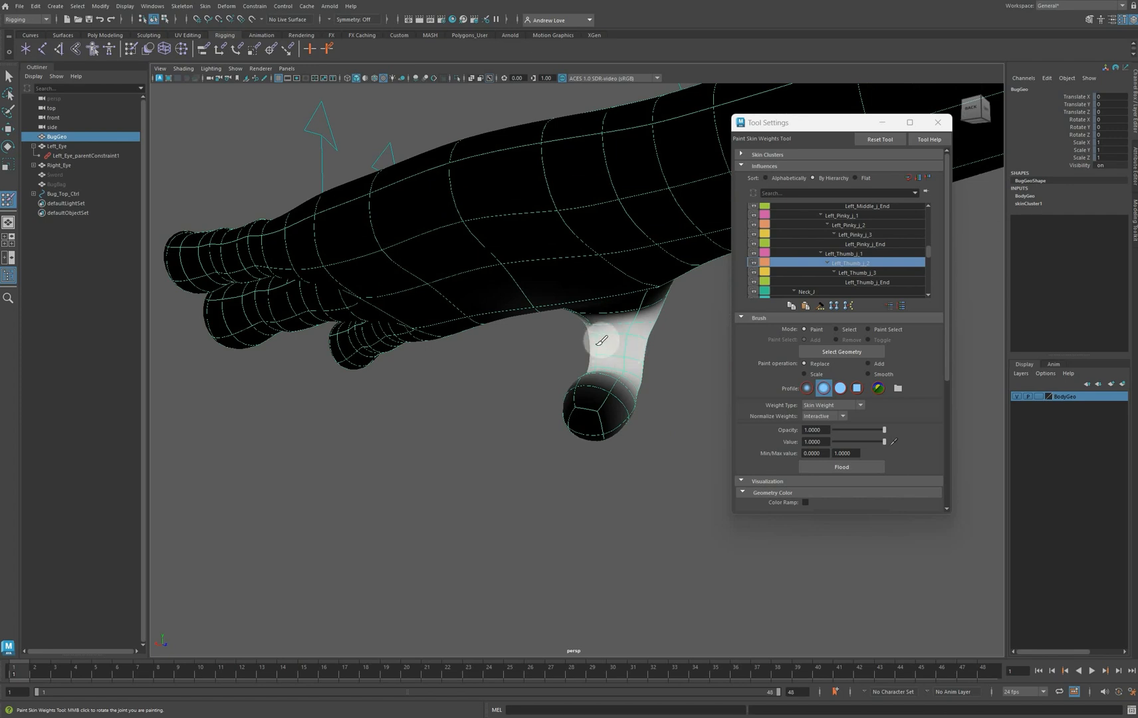
alt+drag(491, 388, 613, 382)
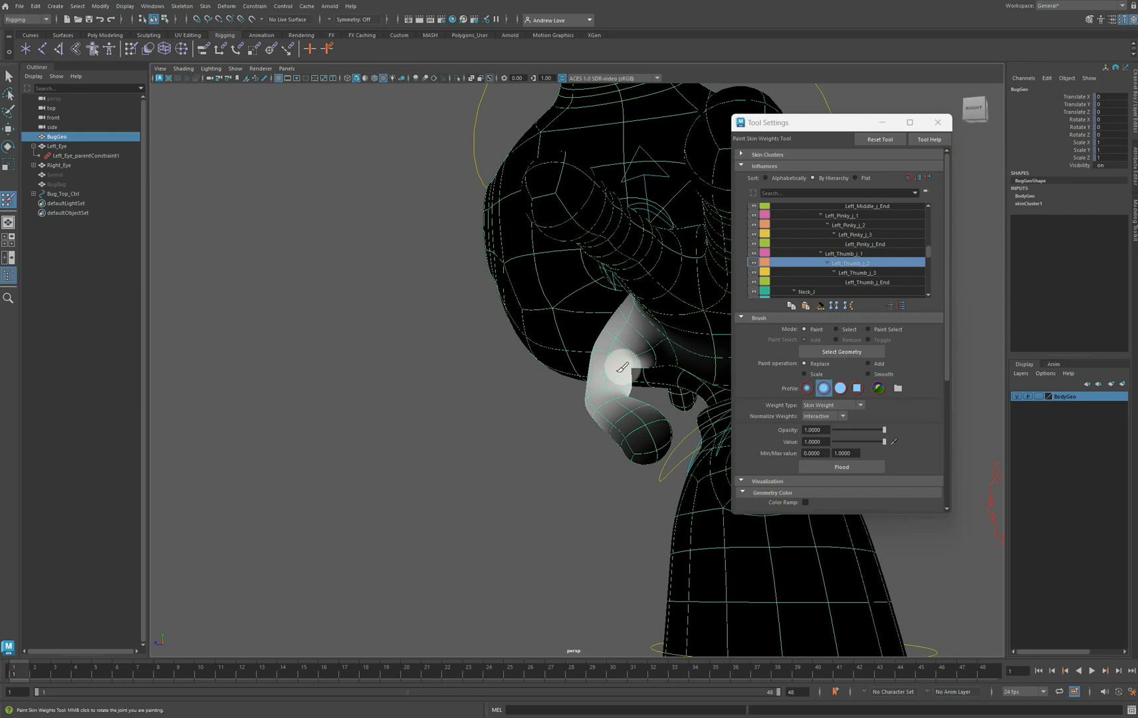
alt+drag(613, 362, 631, 399)
Paint full Left_Thumb_j_3 weight over the tip of the thumb from all sides
click(889, 275)
scroll(665, 385, up, 5)
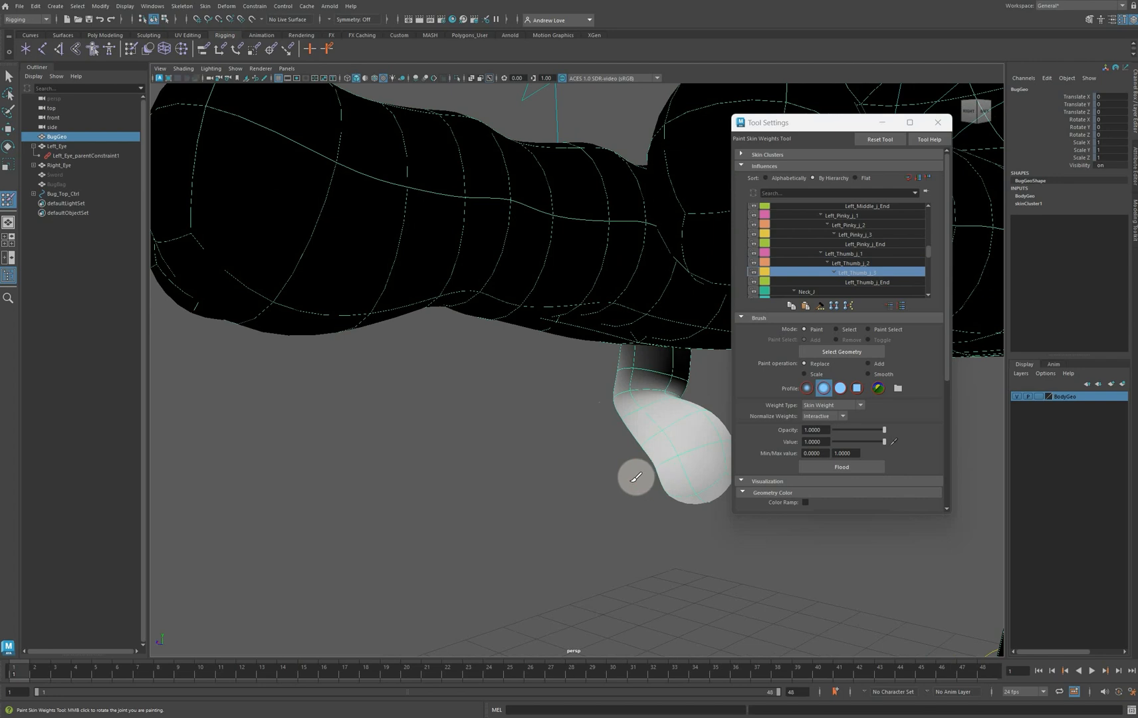
mouse_move(605, 475)
alt+mouse_down()
mouse_move(531, 473)
mouse_move(620, 450)
mouse_move(619, 482)
mouse_move(572, 472)
alt+mouse_up()
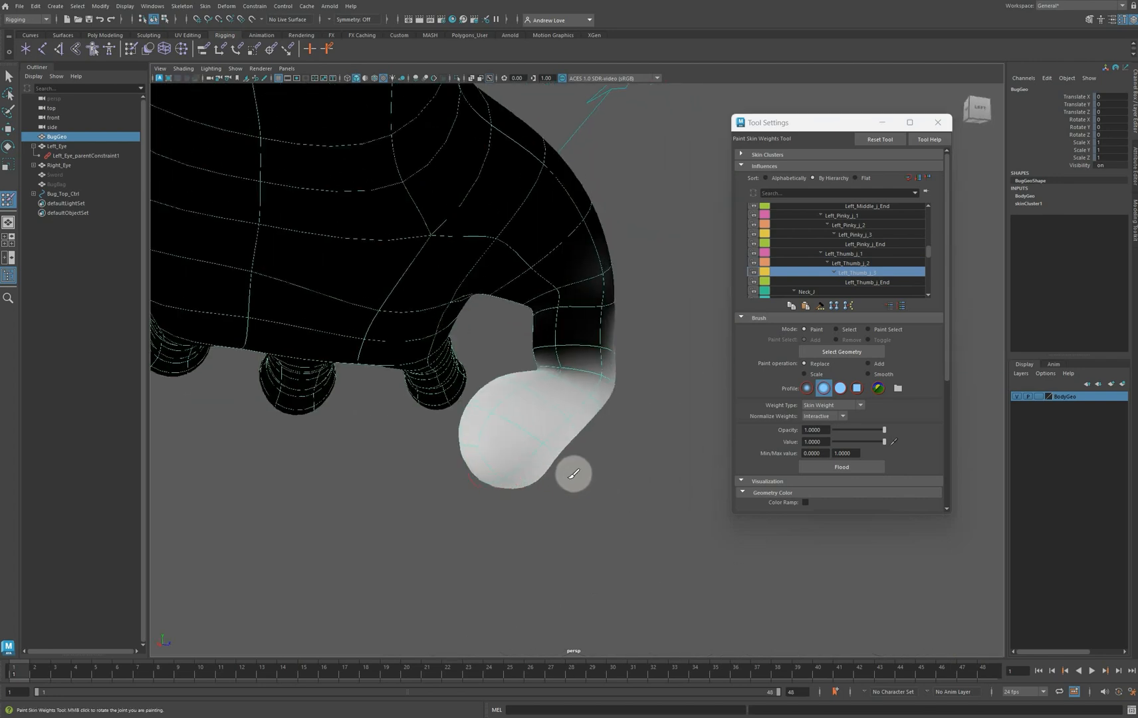
drag(527, 392, 557, 400)
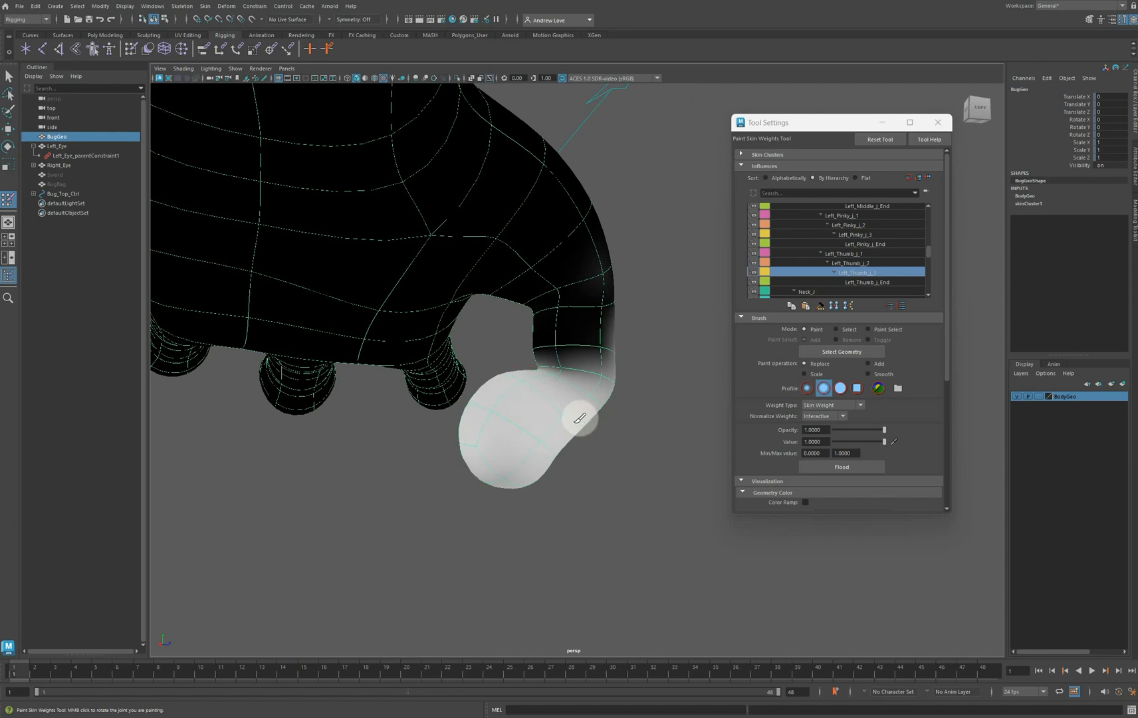
alt+drag(520, 448, 531, 394)
mouse_move(522, 335)
mouse_down()
mouse_move(489, 339)
mouse_move(482, 462)
mouse_up()
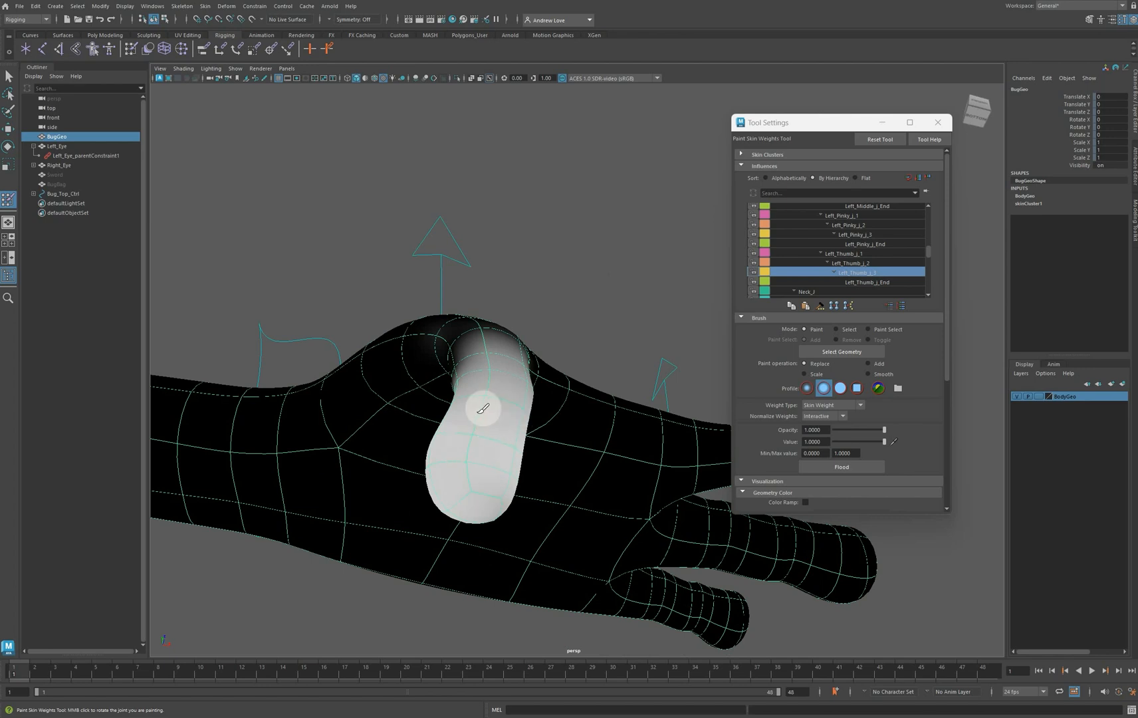
alt+drag(483, 406, 474, 483)
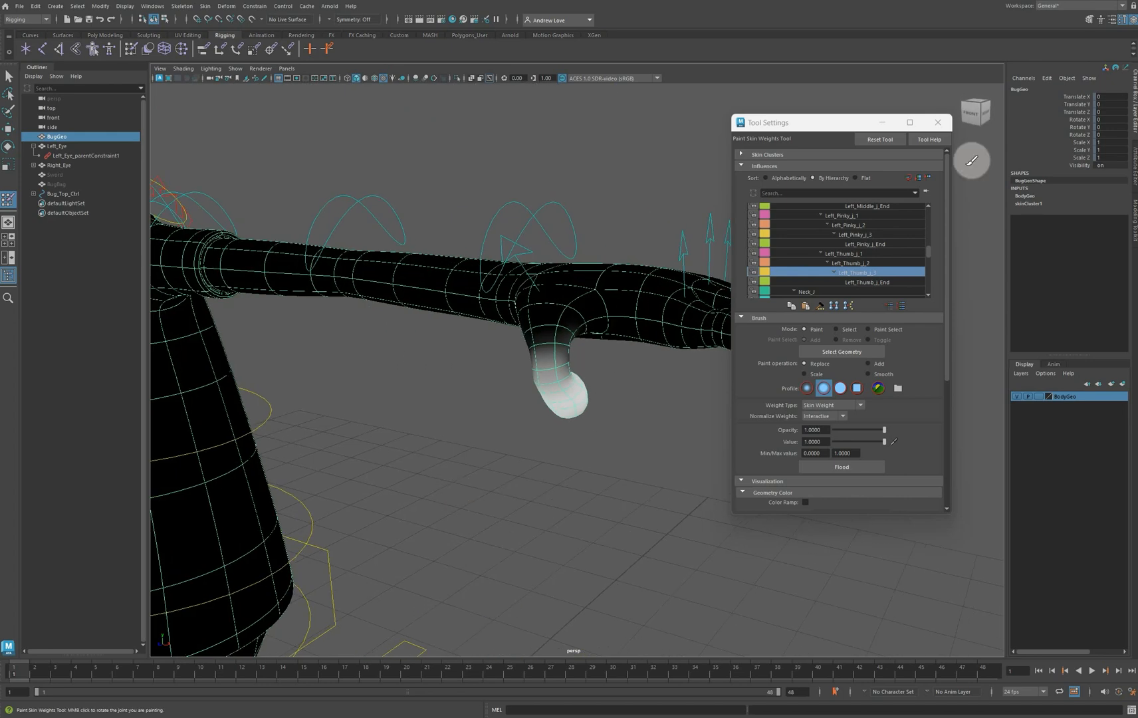
Leave weight painting and reset Rotate X, Y, Z and Bend to 0 on the left thumb control
click(938, 122)
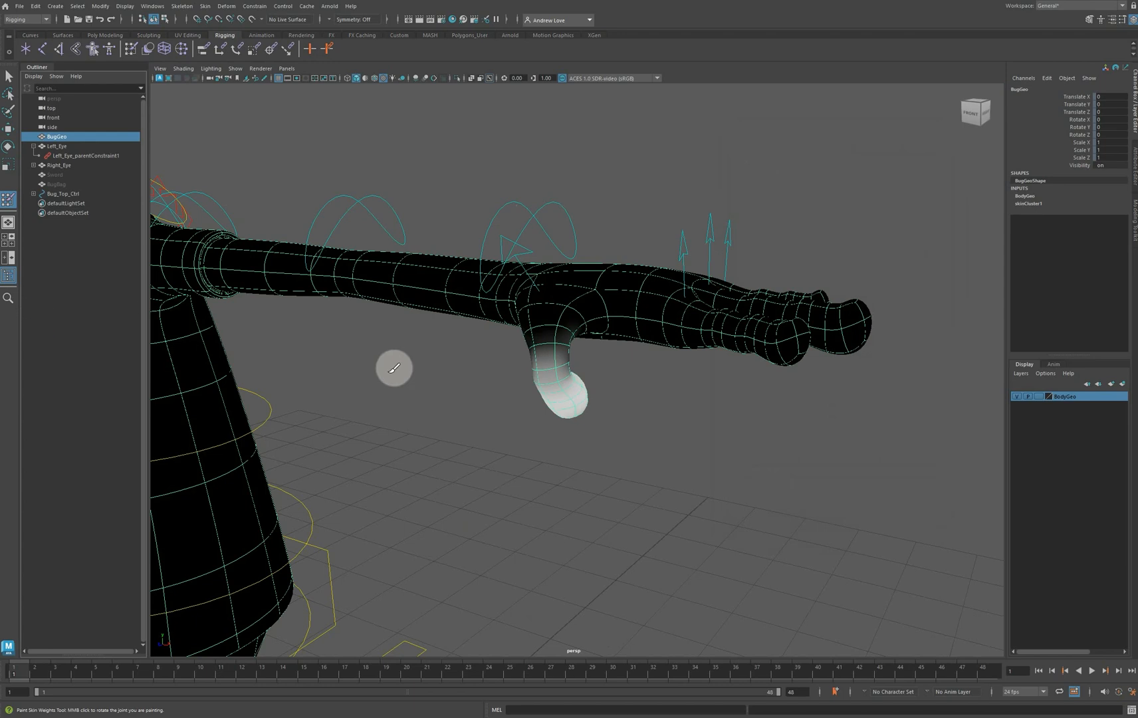
key(q)
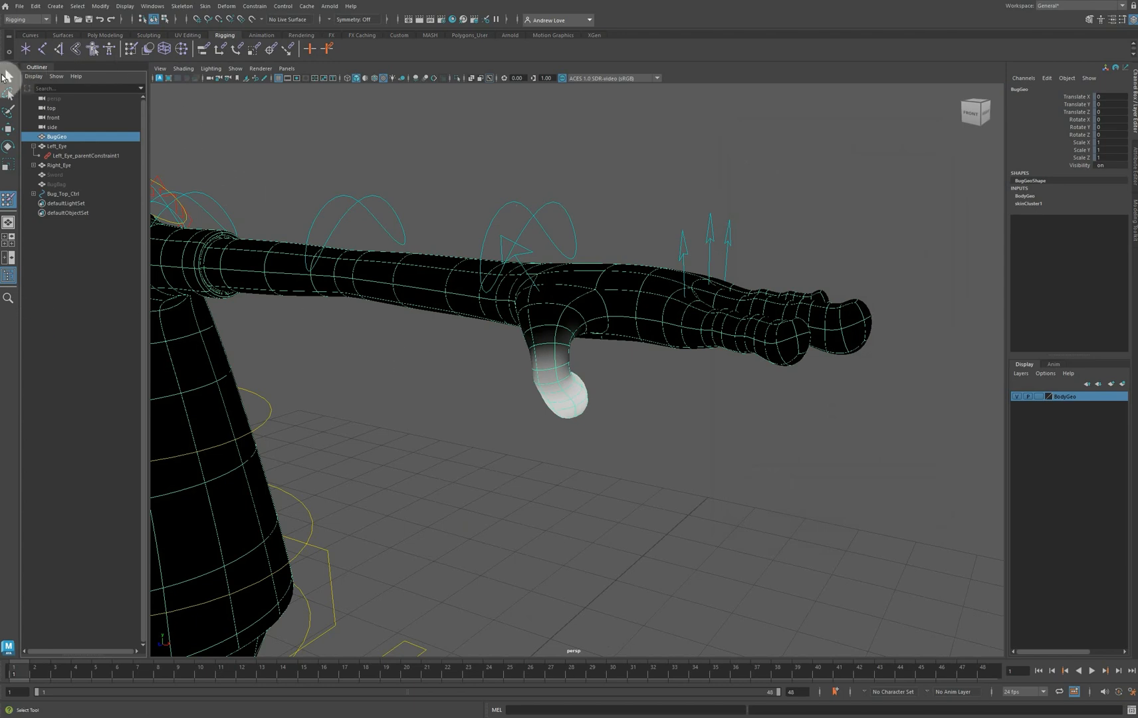
click(524, 245)
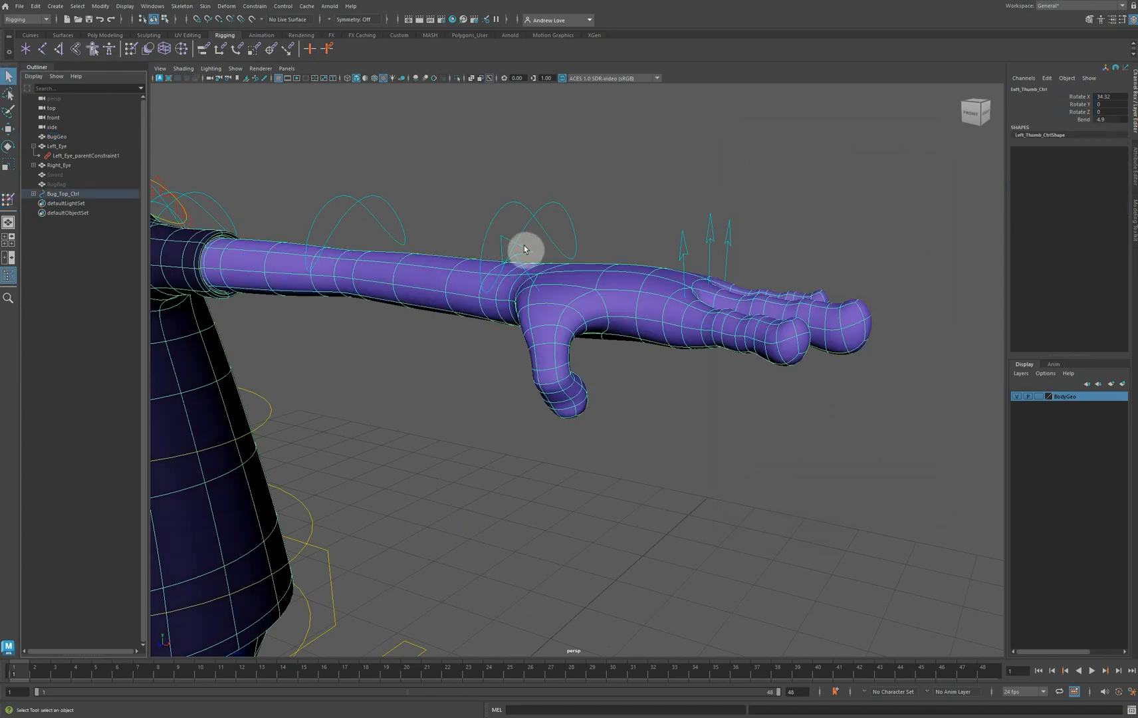
drag(1117, 99, 1121, 120)
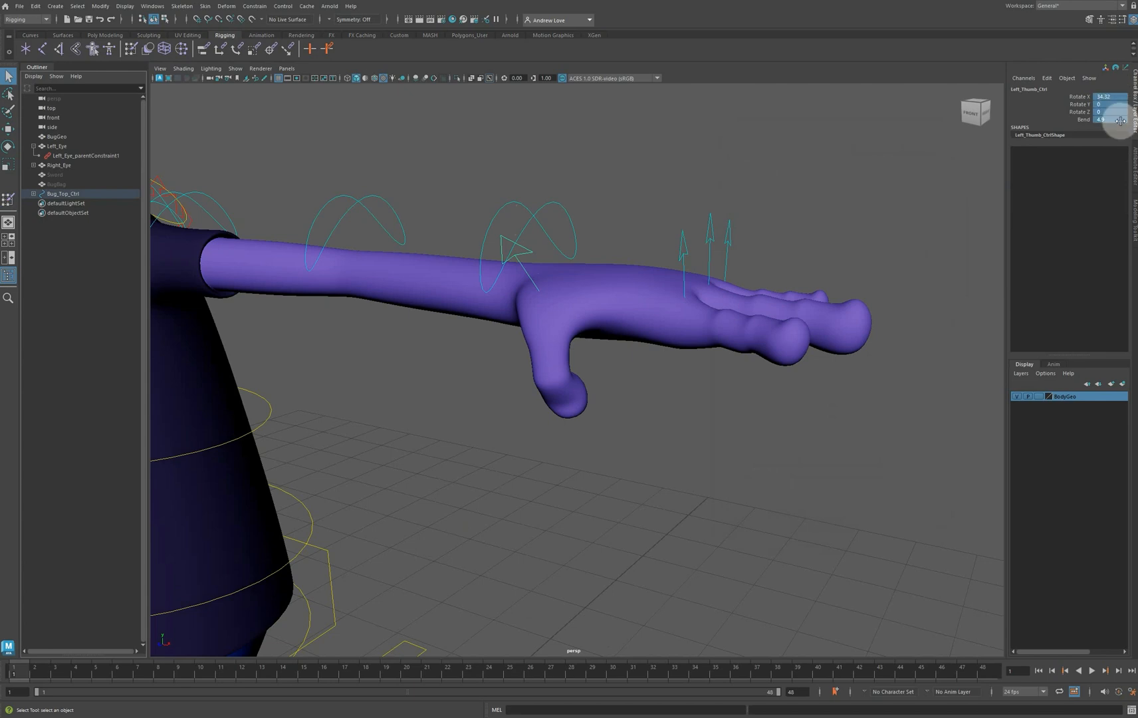
key(Return)
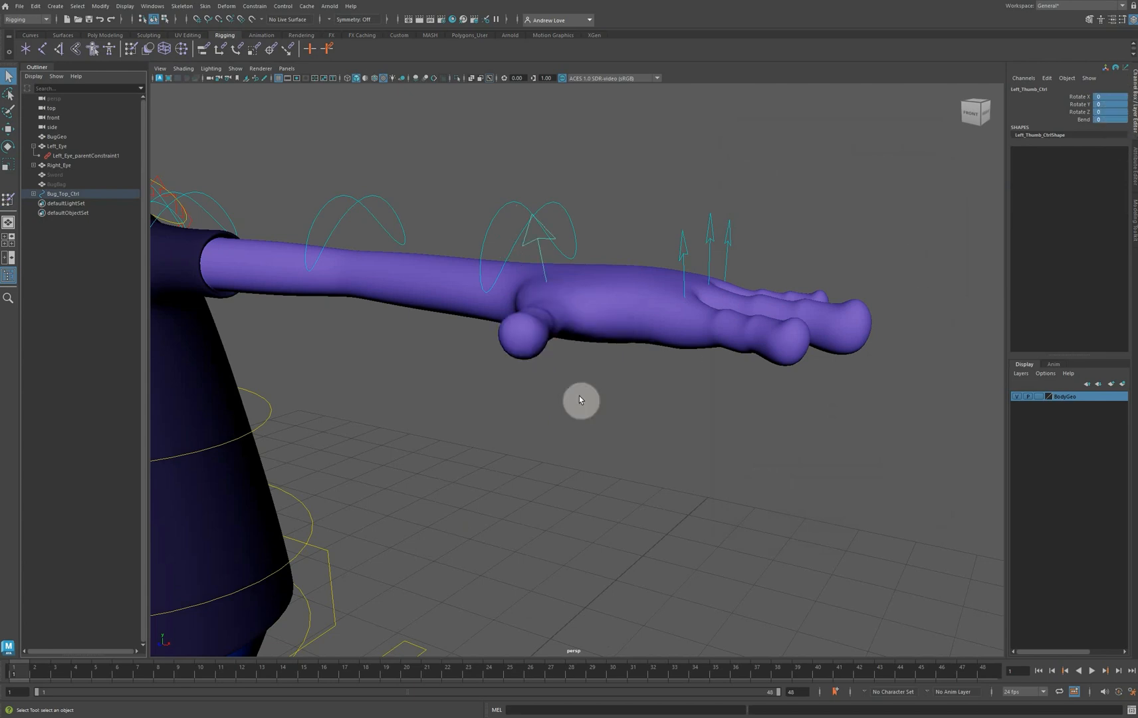
Select the BugGeo mesh and mirror its skin weights to the other side of the body
scroll(579, 399, down, 8)
alt+drag(251, 492, 266, 479)
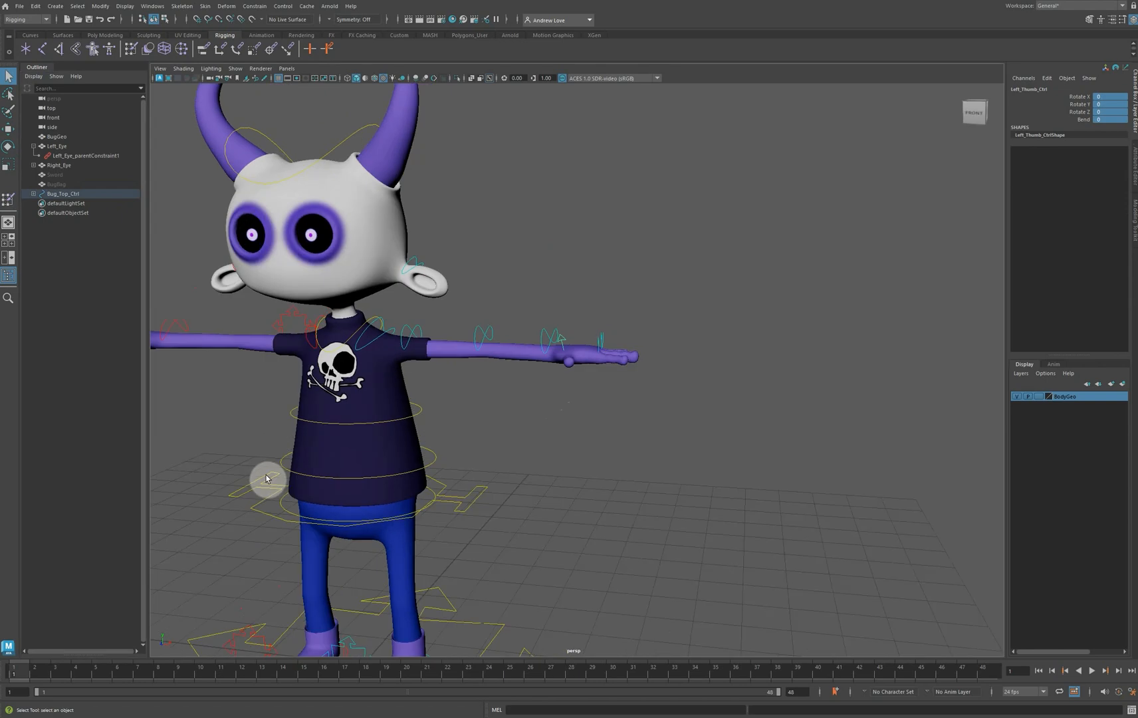
click(402, 389)
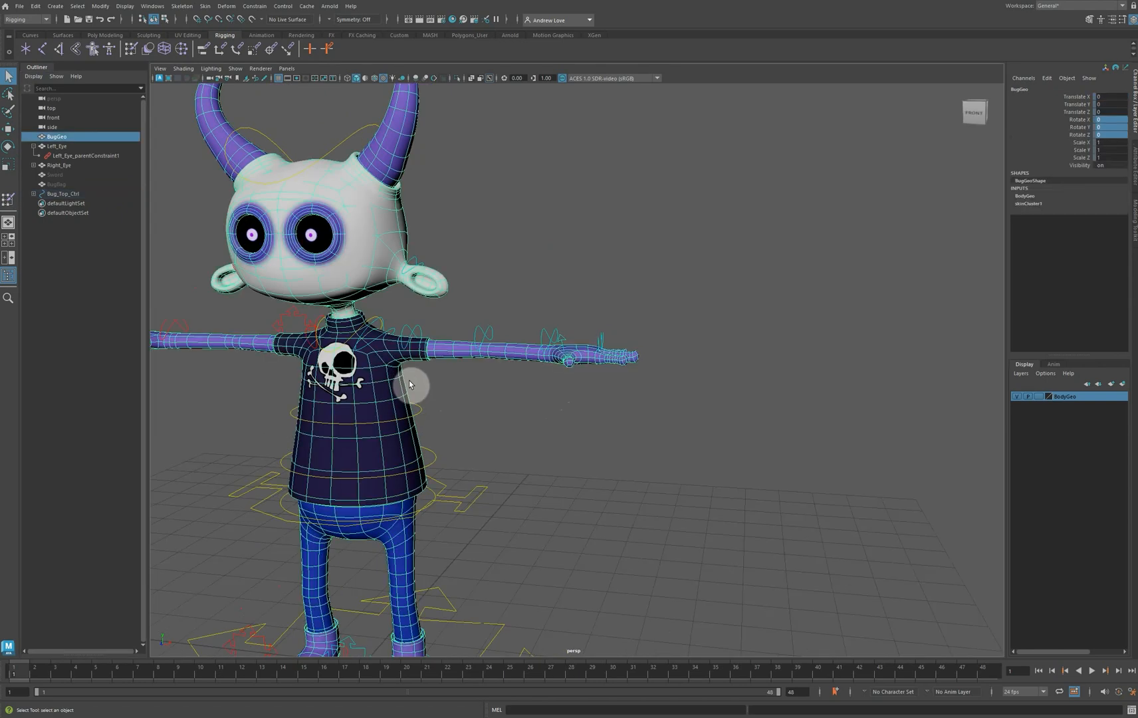
click(208, 7)
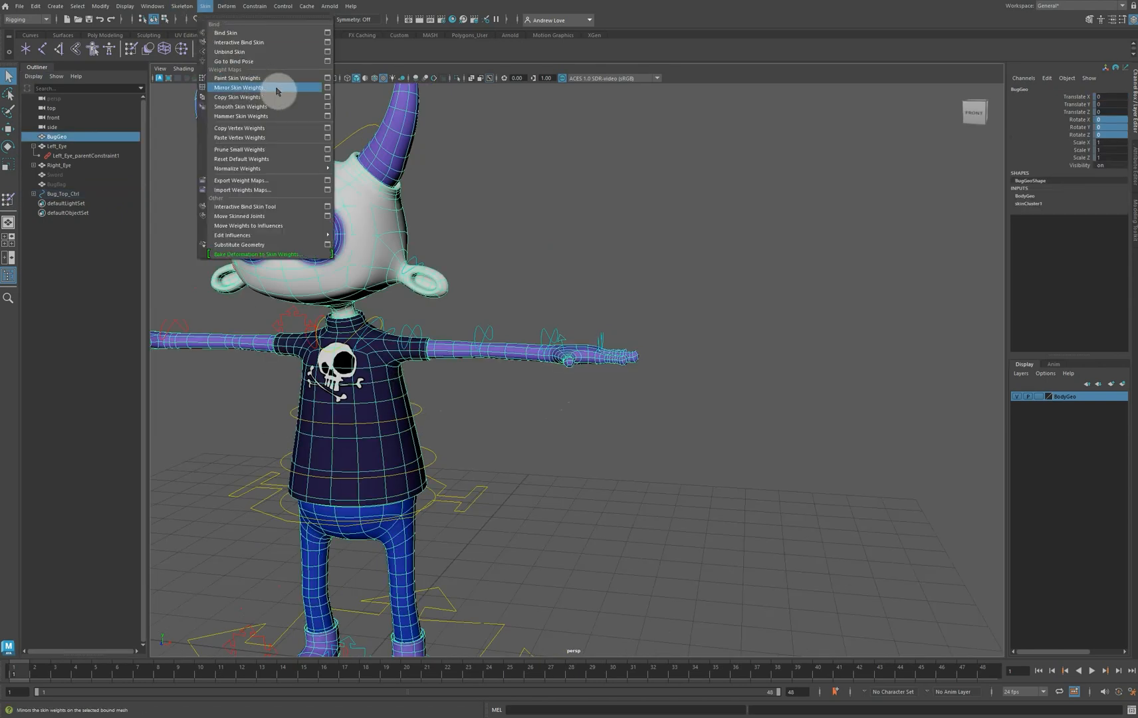
click(277, 89)
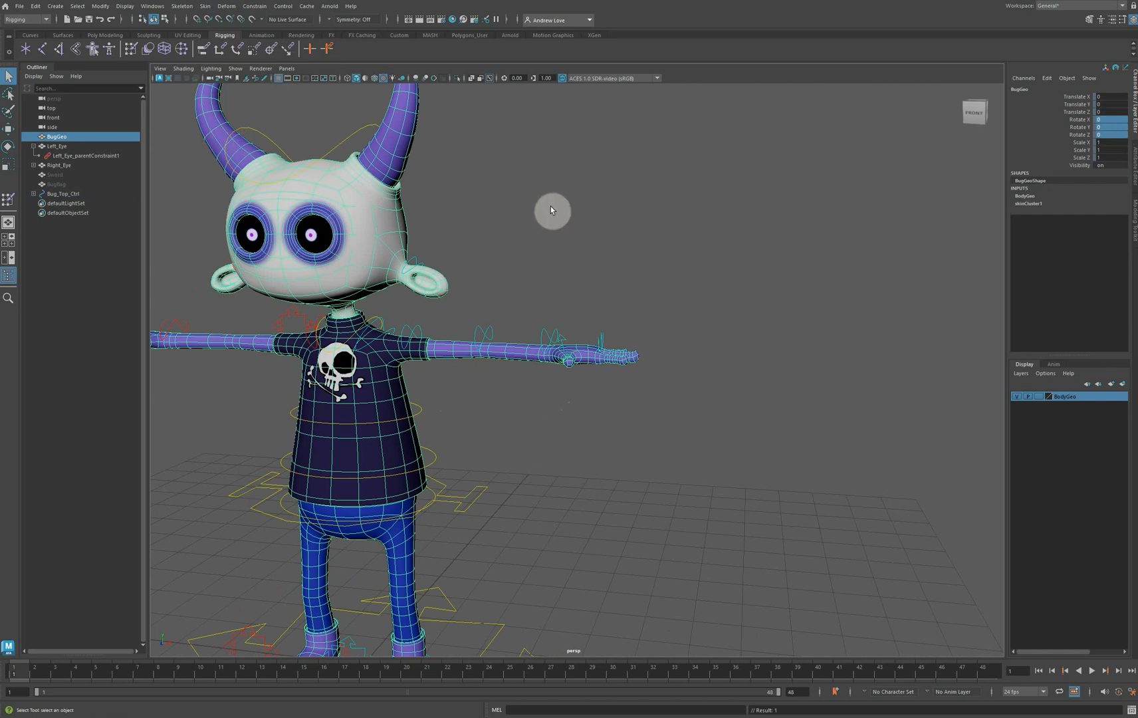
Move the right wrist control inward and rotate the right hand and finger controls to test the mirrored weights
key(f)
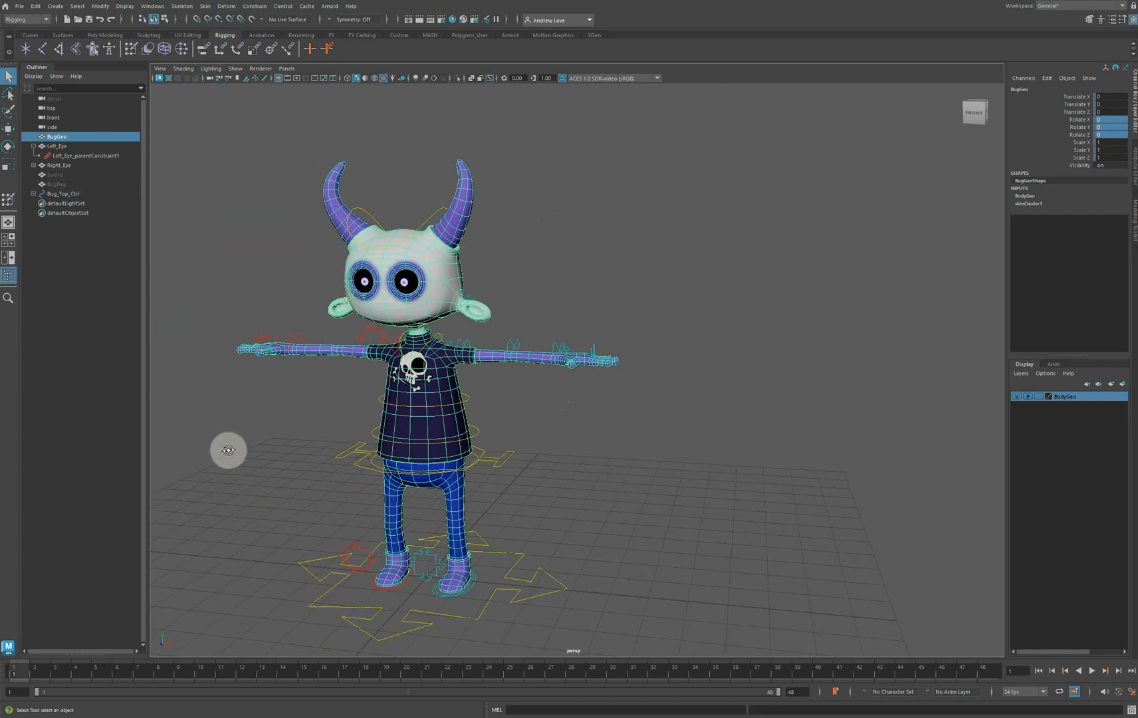
alt+drag(229, 451, 221, 431)
alt+middle_drag(220, 431, 361, 414)
scroll(364, 363, up, 6)
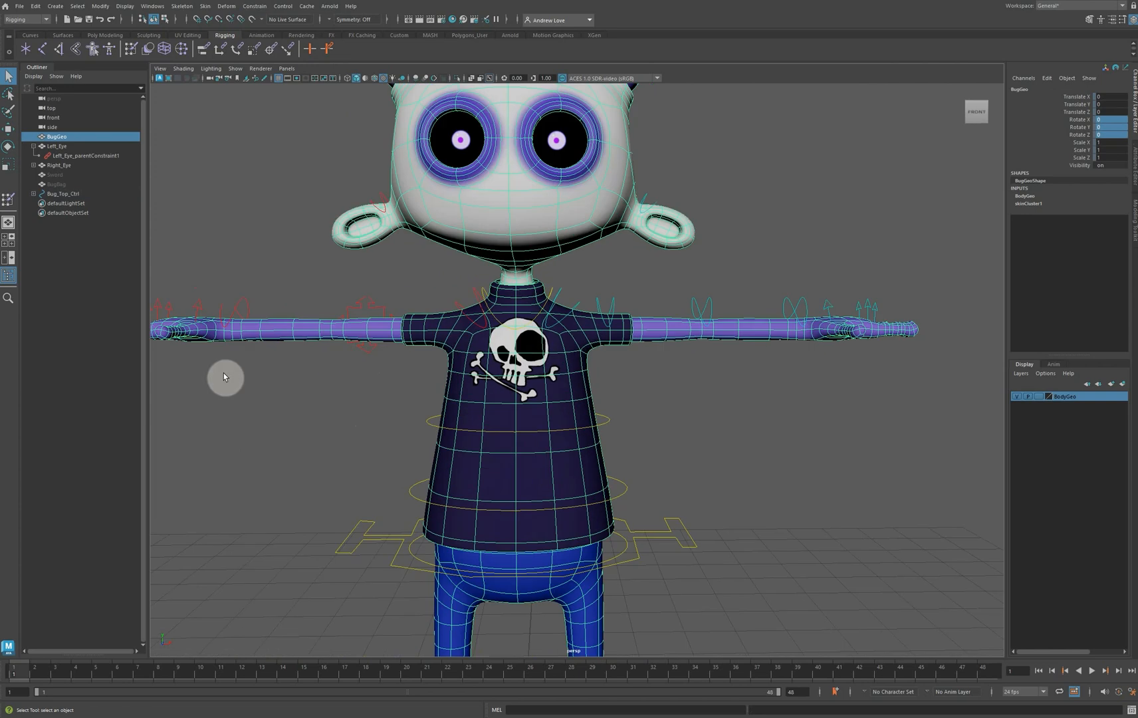
alt+middle_drag(224, 376, 330, 381)
click(340, 347)
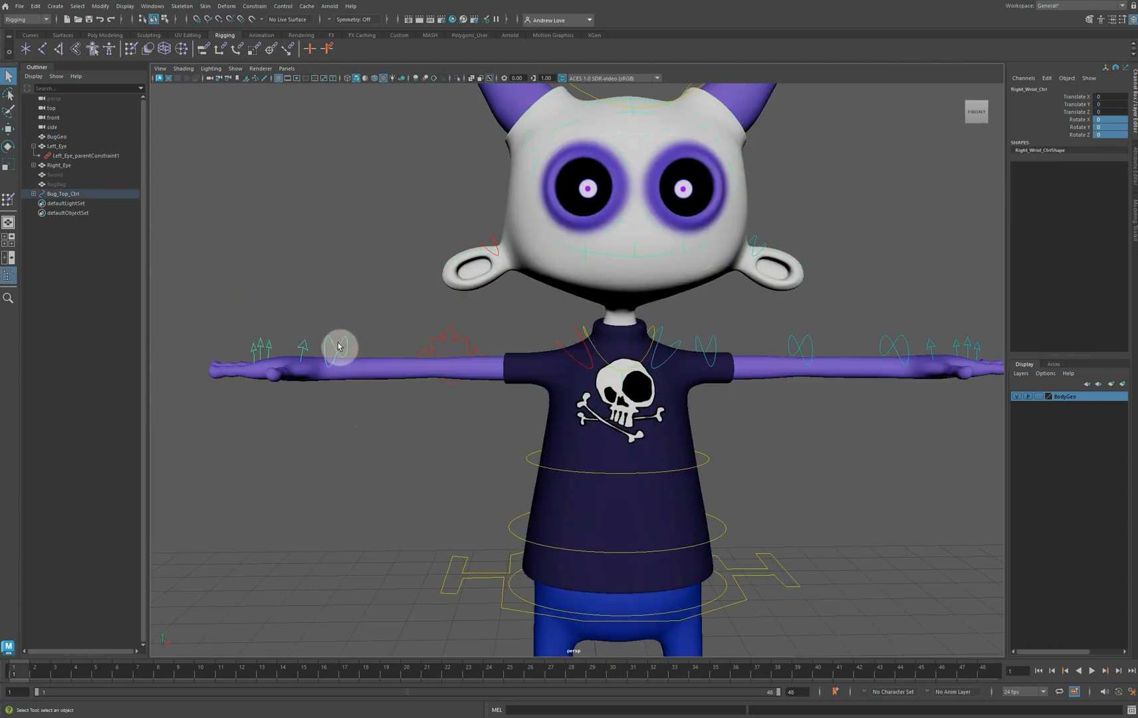
key(w)
drag(342, 354, 224, 325)
key(e)
click(245, 336)
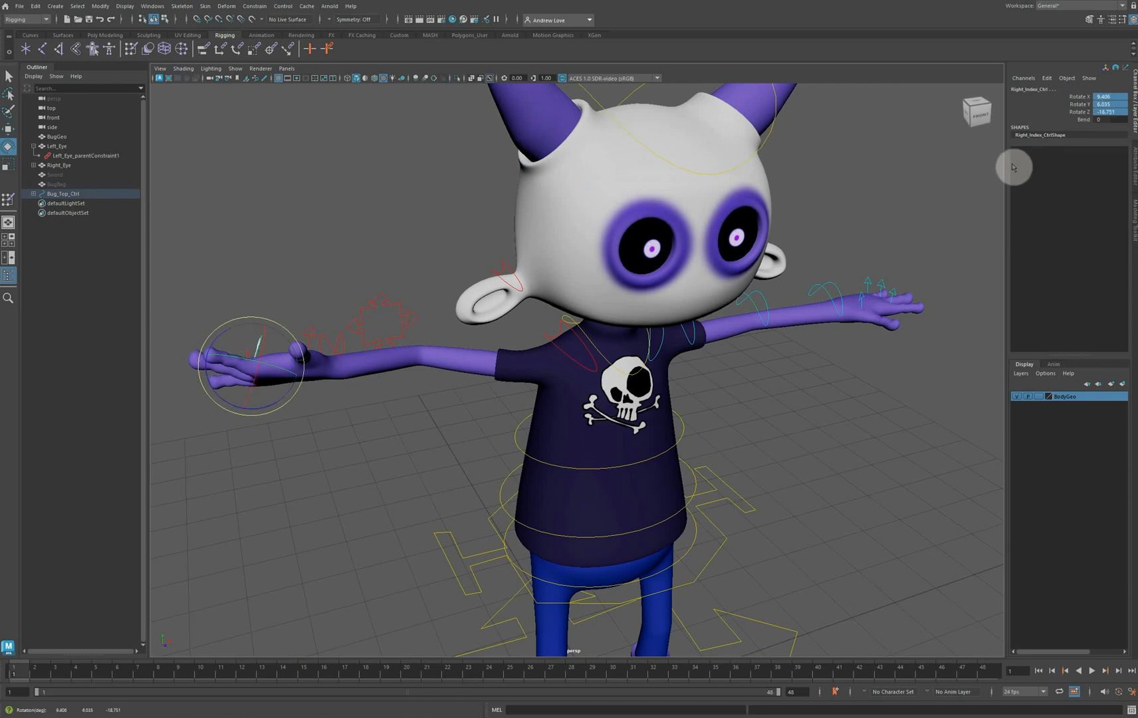
Set Bend to 4.6 on the right finger controls and inspect how the fingers curl
click(1083, 119)
middle_drag(518, 158, 539, 160)
scroll(333, 240, up, 5)
alt+middle_drag(281, 232, 437, 220)
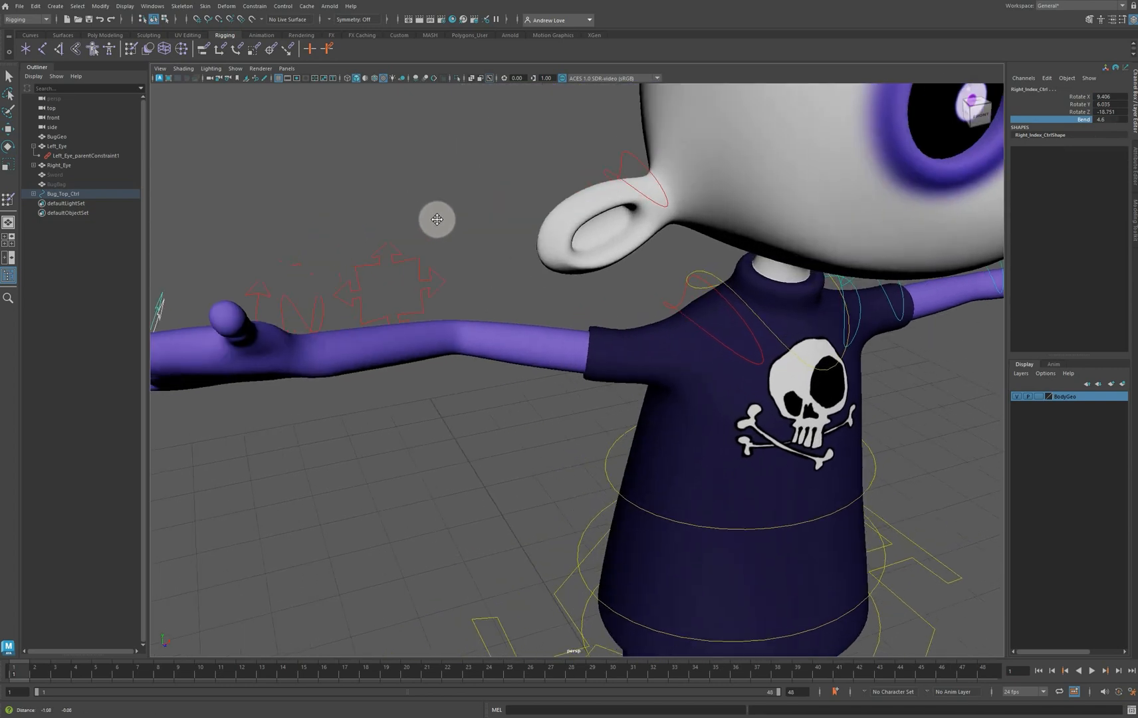
alt+drag(437, 219, 343, 253)
scroll(338, 252, down, 5)
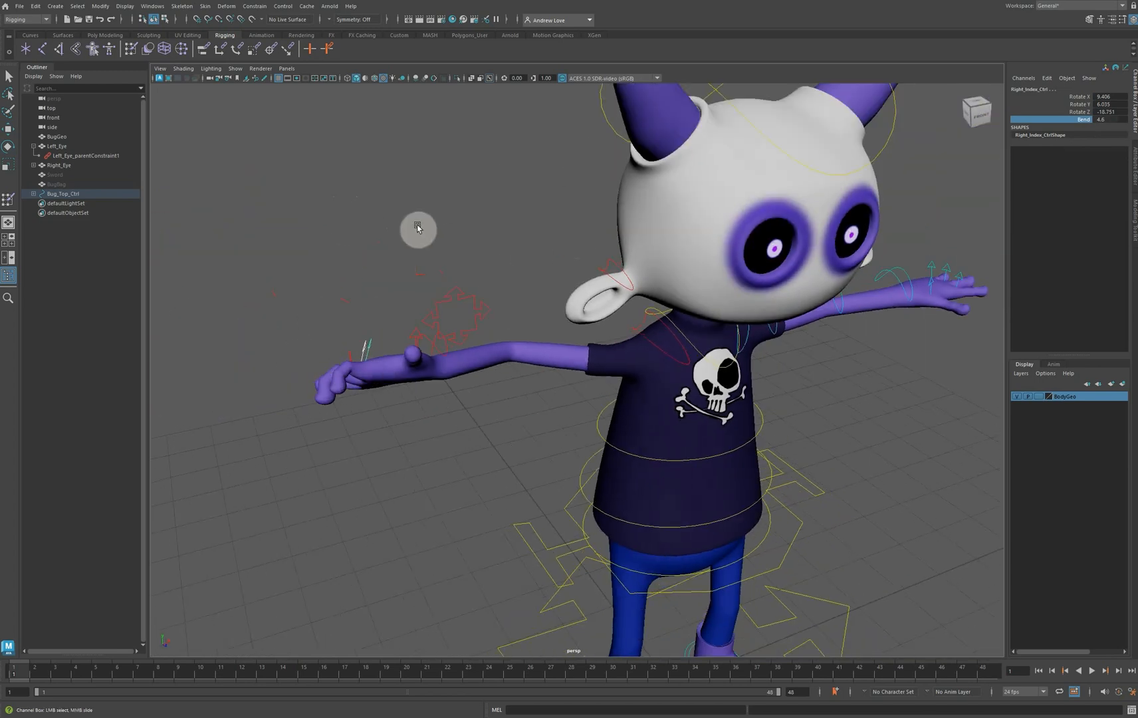
Undo the test pose of the right hand and arm, and clear the selection
key(ctrl+z)
key(ctrl+z)
key(ctrl+z)
key(e)
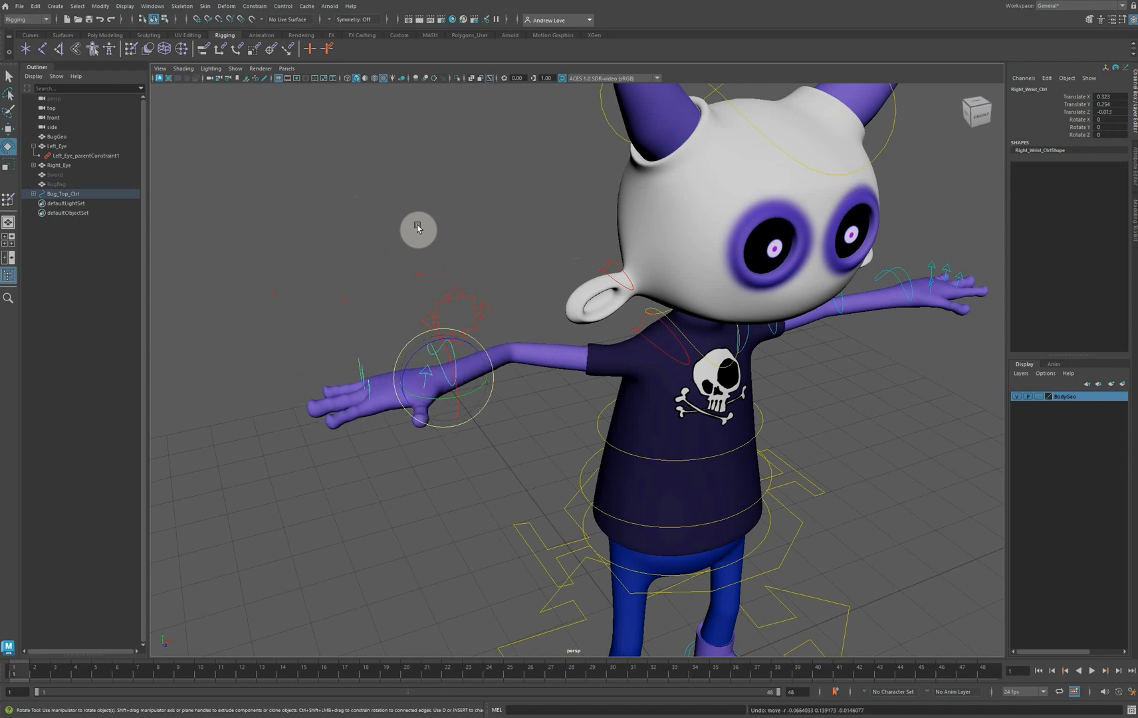
key(ctrl+z)
click(370, 213)
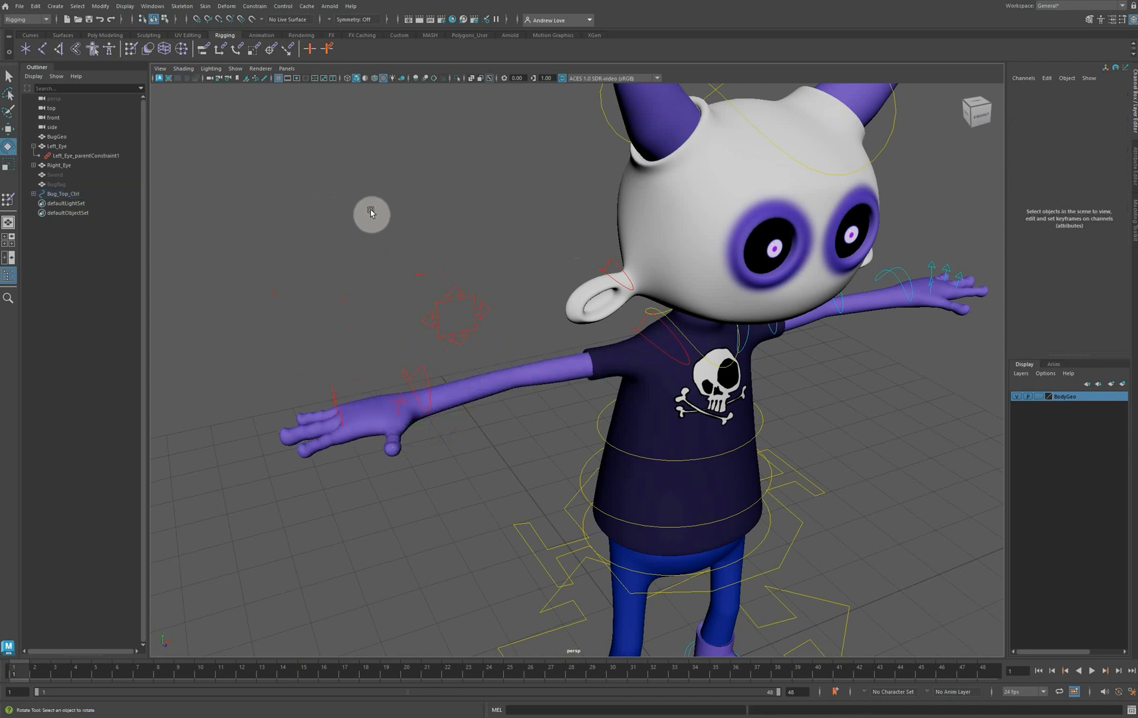
Try a slight X rotation of the head control and undo it
alt+drag(371, 213, 327, 252)
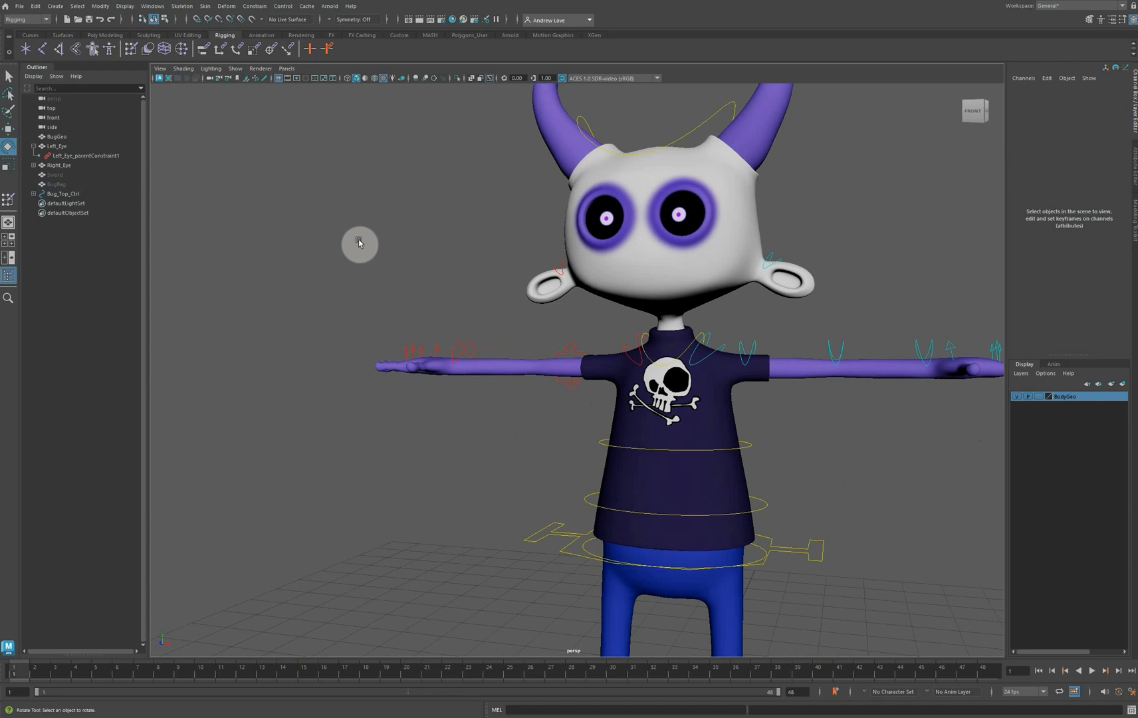
scroll(364, 237, up, 5)
alt+middle_drag(397, 234, 294, 319)
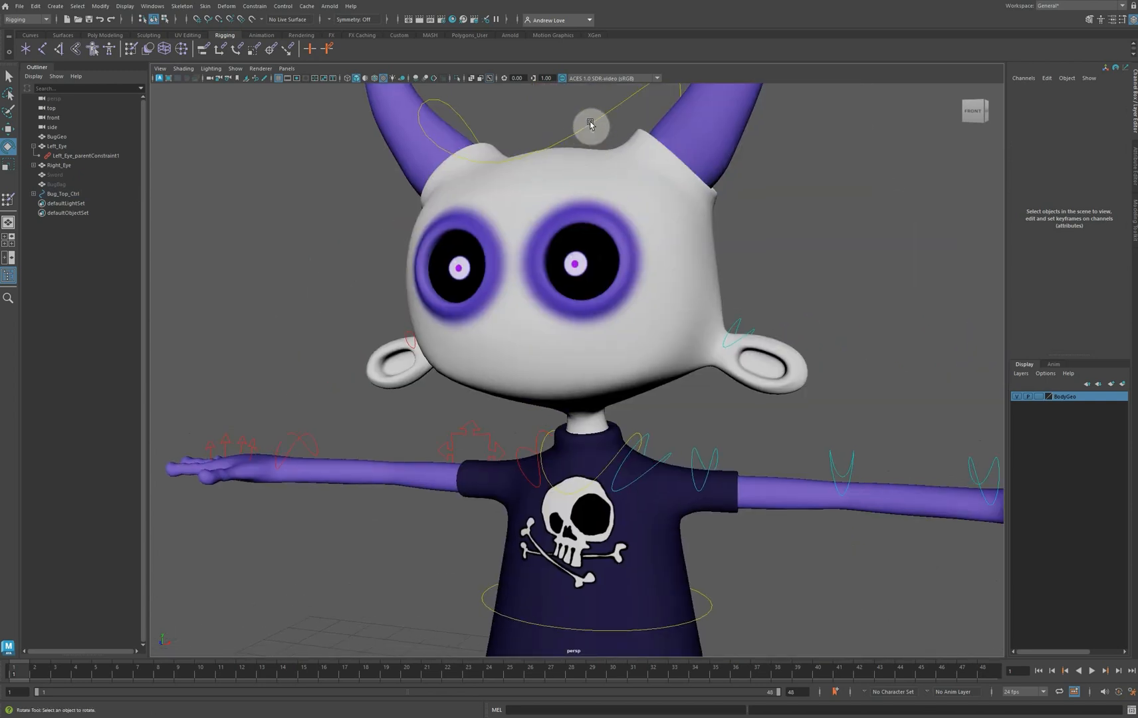
click(591, 125)
mouse_move(584, 375)
mouse_down()
mouse_move(574, 358)
mouse_move(571, 372)
mouse_up()
key(ctrl+z)
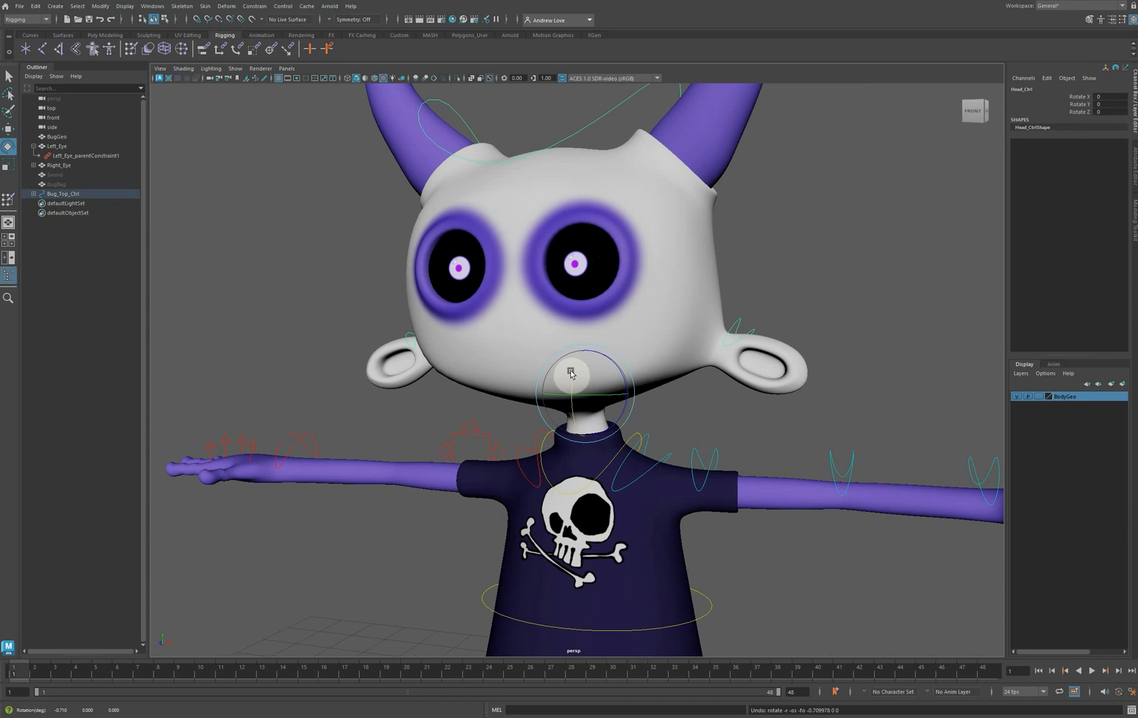
Open Paint Skin Weights and its tool settings on BugGeo, and examine the Neck_J influence around the head and neck from front and back
click(708, 242)
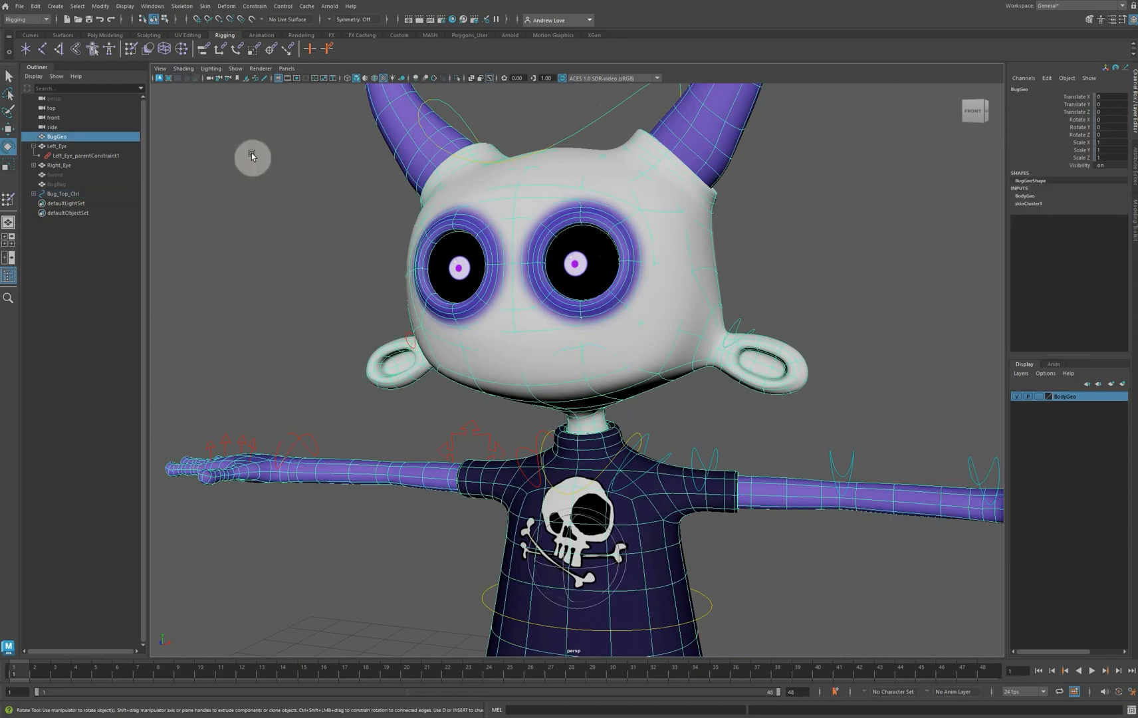
click(9, 199)
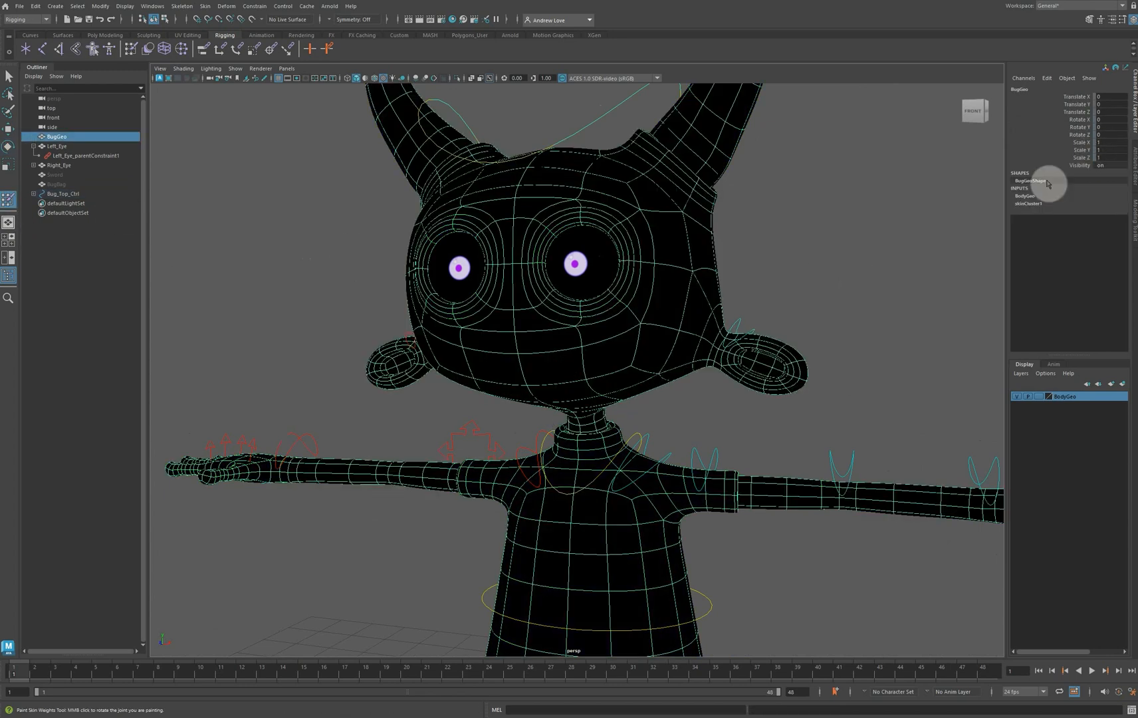
click(1117, 29)
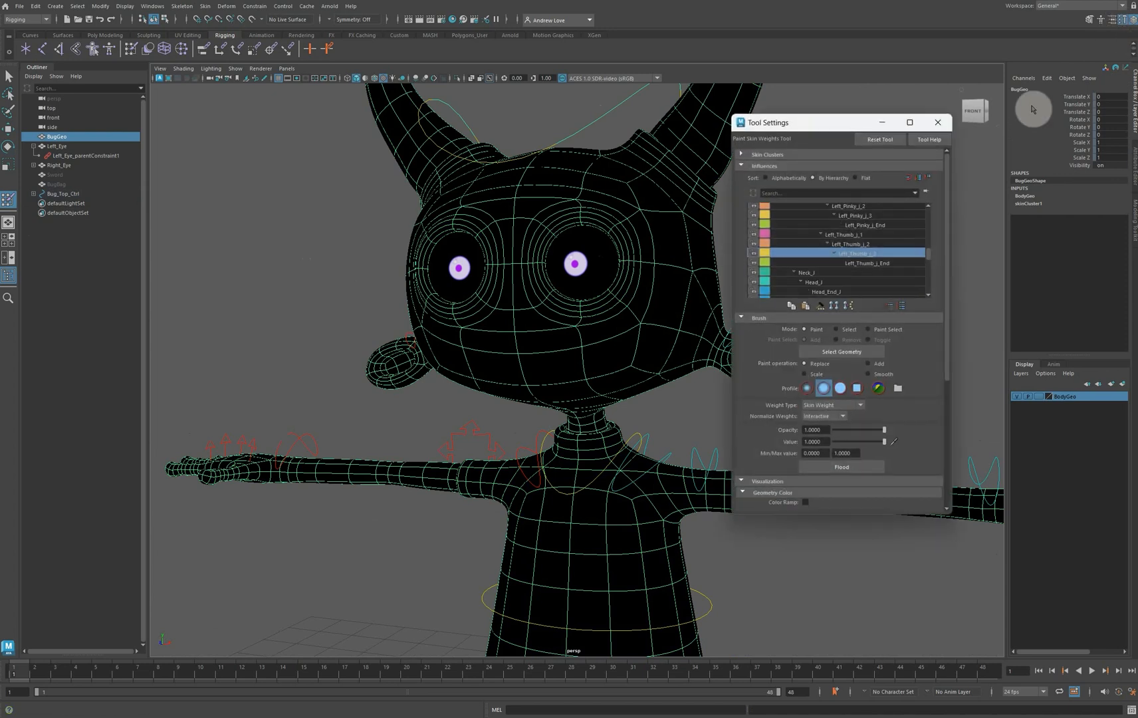
drag(841, 119, 858, 112)
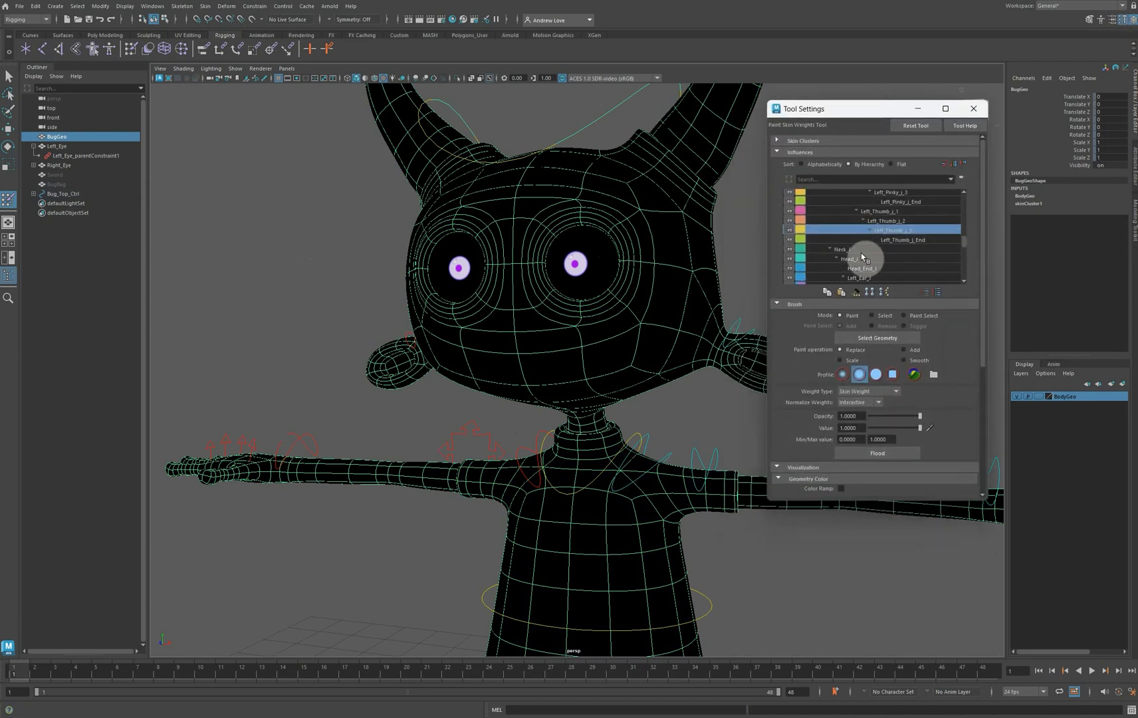
click(862, 250)
alt+drag(292, 386, 310, 373)
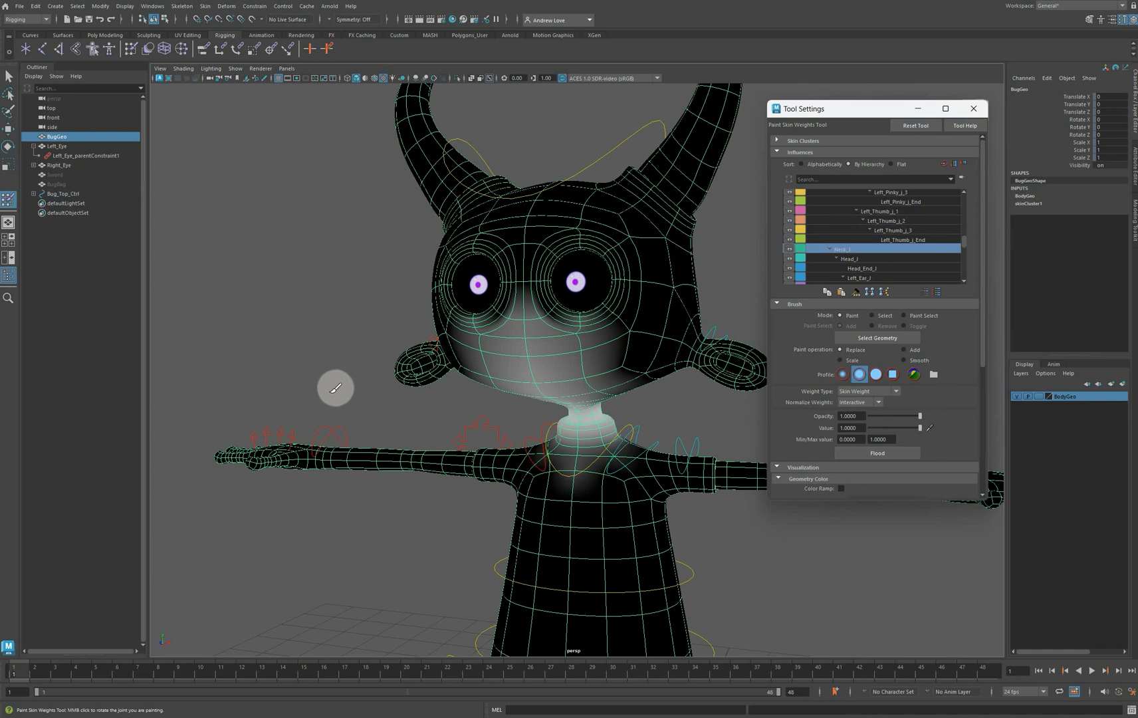
alt+right_drag(336, 389, 355, 335)
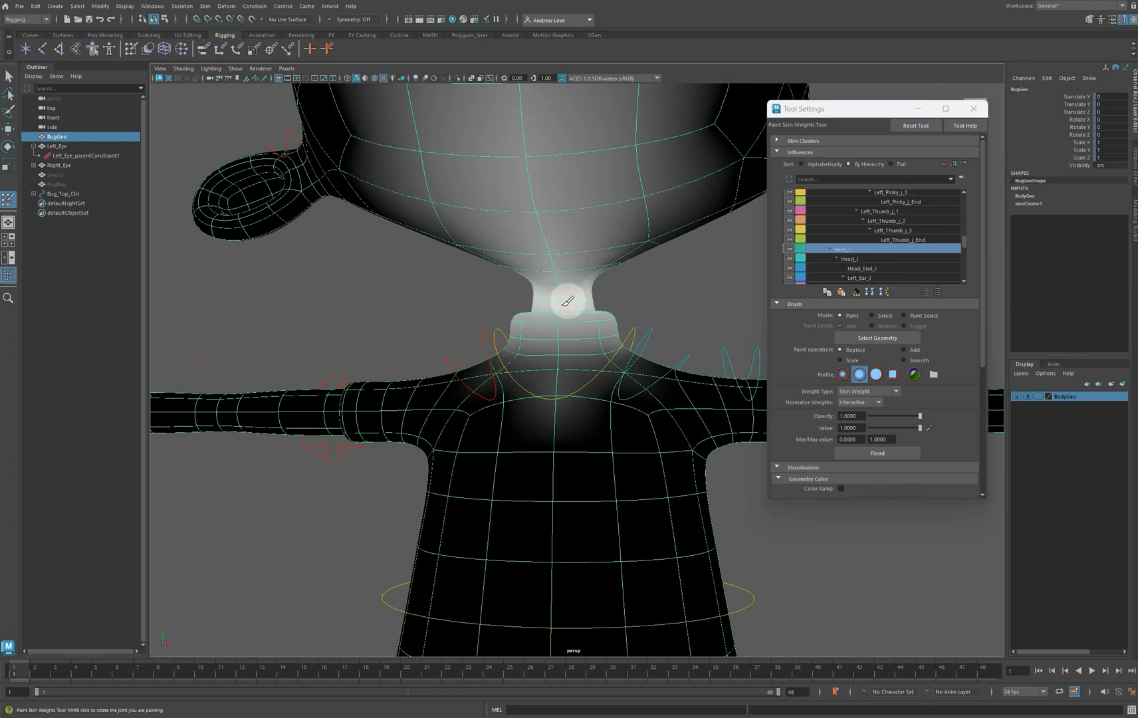
alt+drag(441, 314, 656, 307)
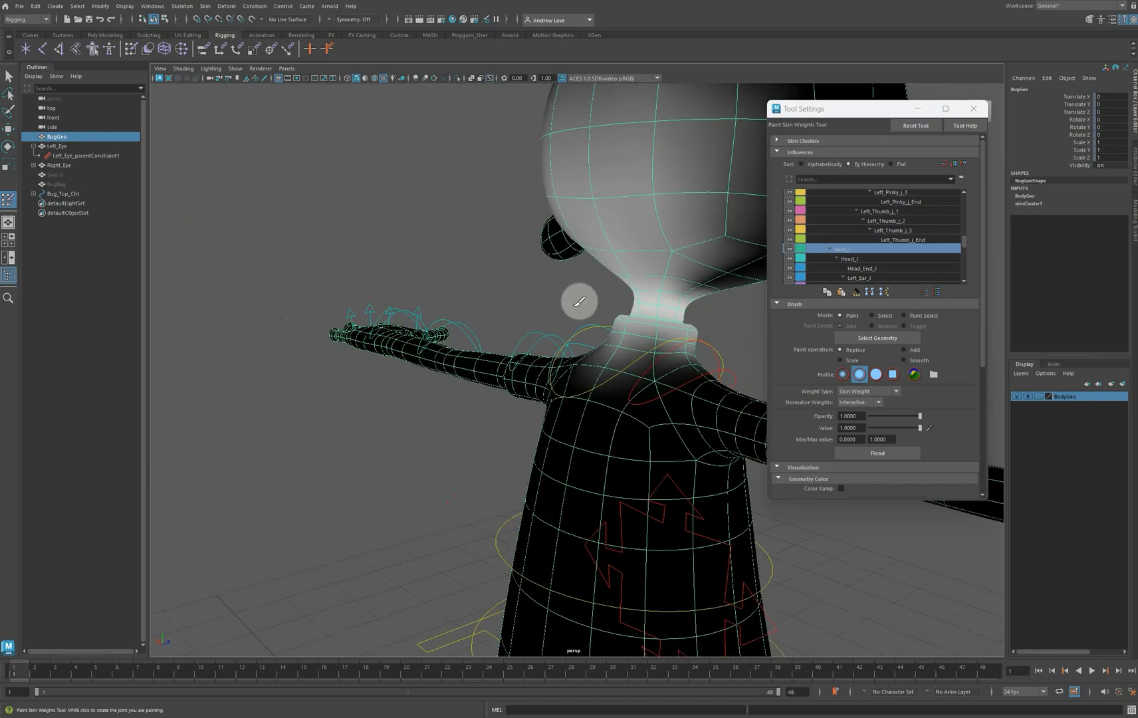
mouse_move(579, 301)
alt+mouse_down()
mouse_move(618, 297)
mouse_move(559, 299)
alt+mouse_up()
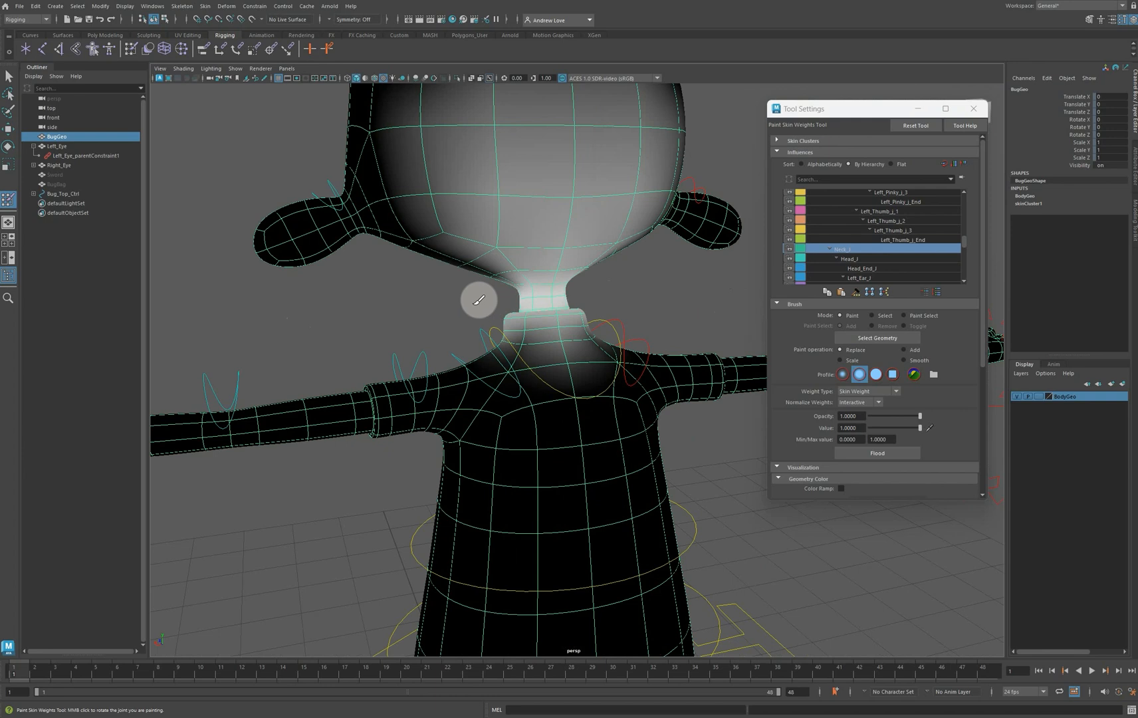
alt+right_drag(479, 300, 213, 254)
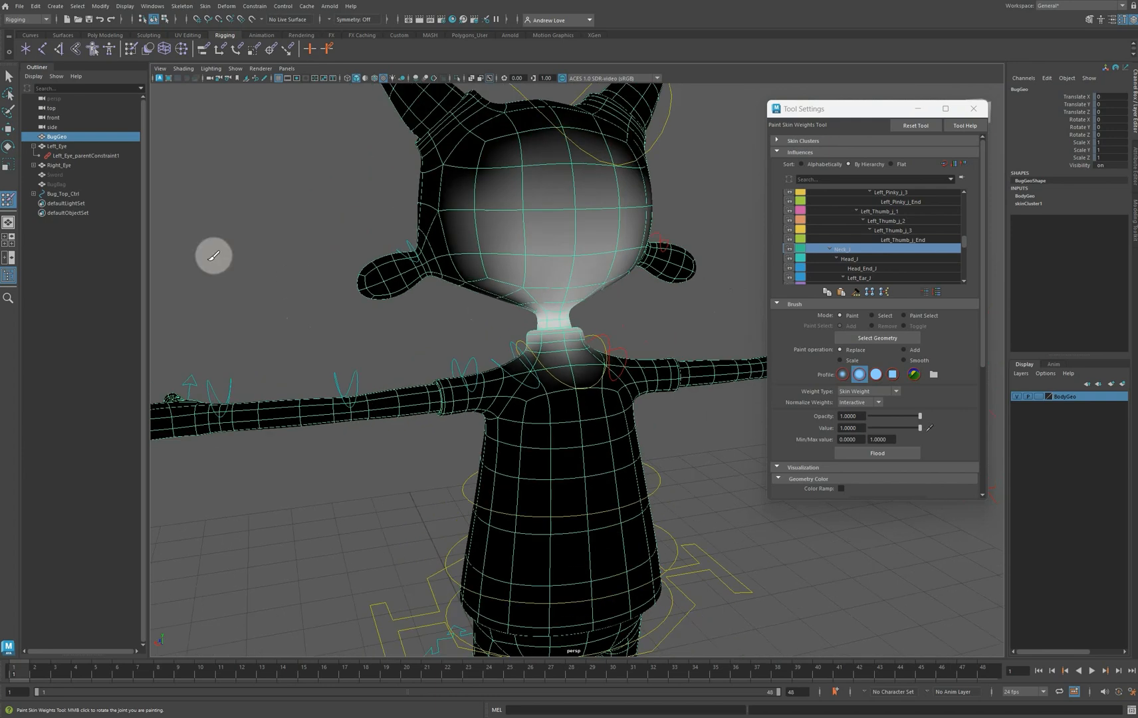
Test the neck deformation by rotating the neck control about -20.6 in X, and undo the test rotations
click(9, 146)
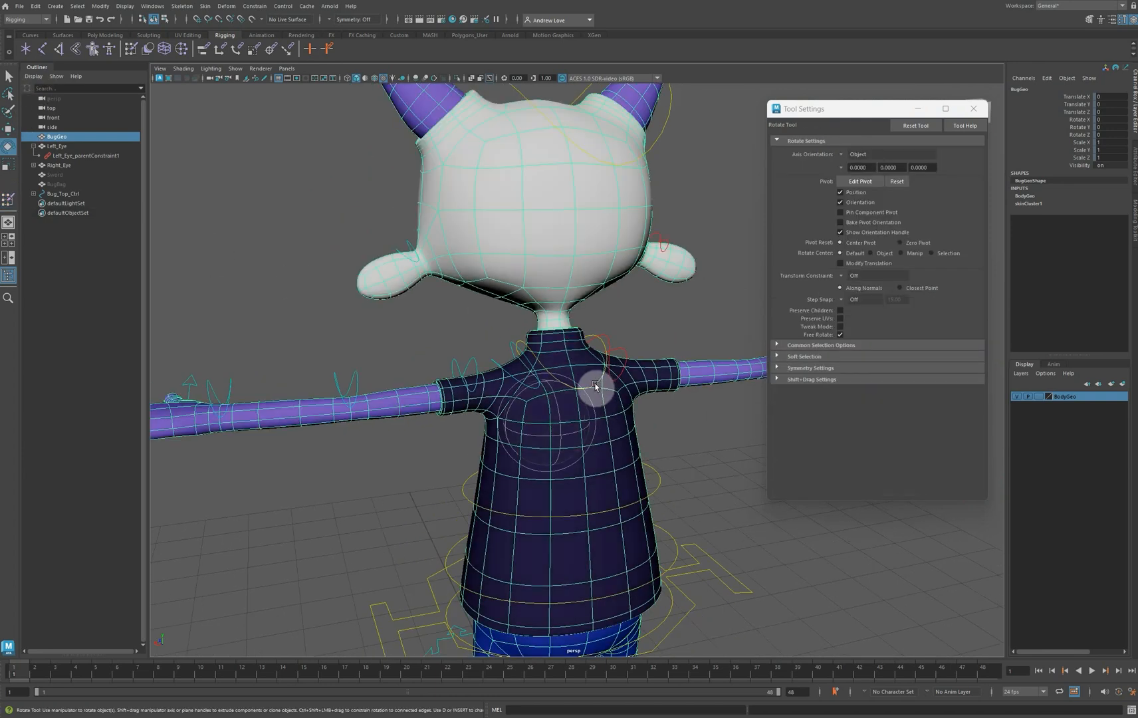
click(596, 385)
drag(572, 341, 539, 358)
alt+drag(275, 320, 392, 333)
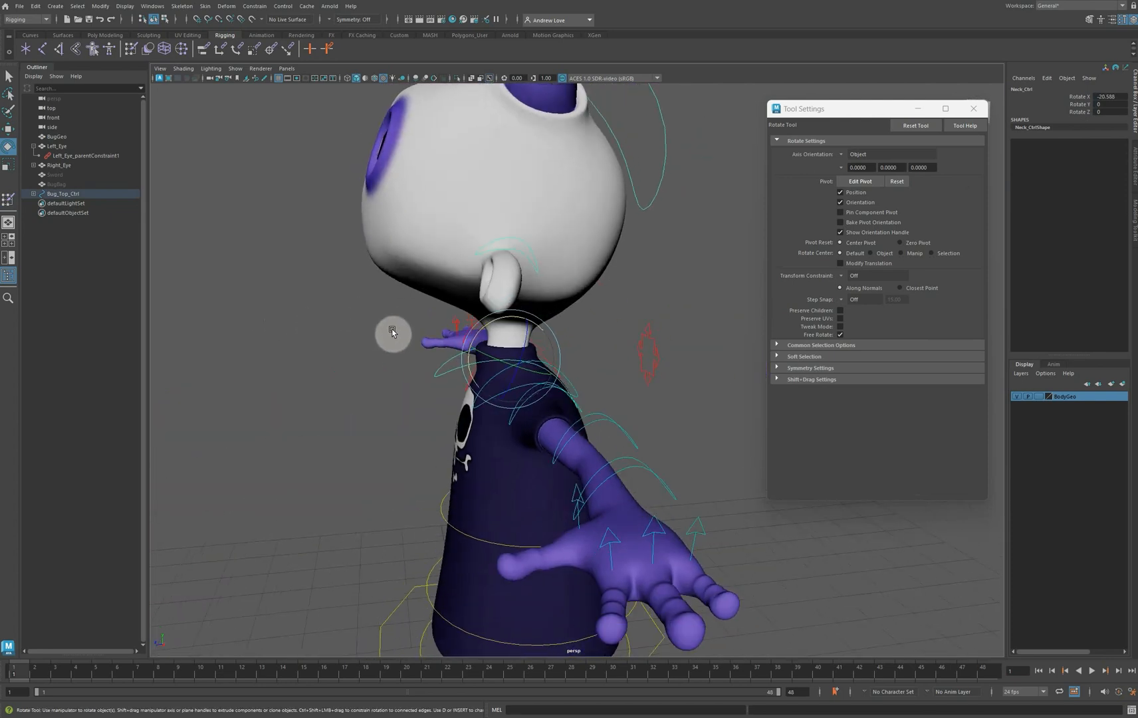
drag(473, 339, 478, 345)
key(ctrl+z)
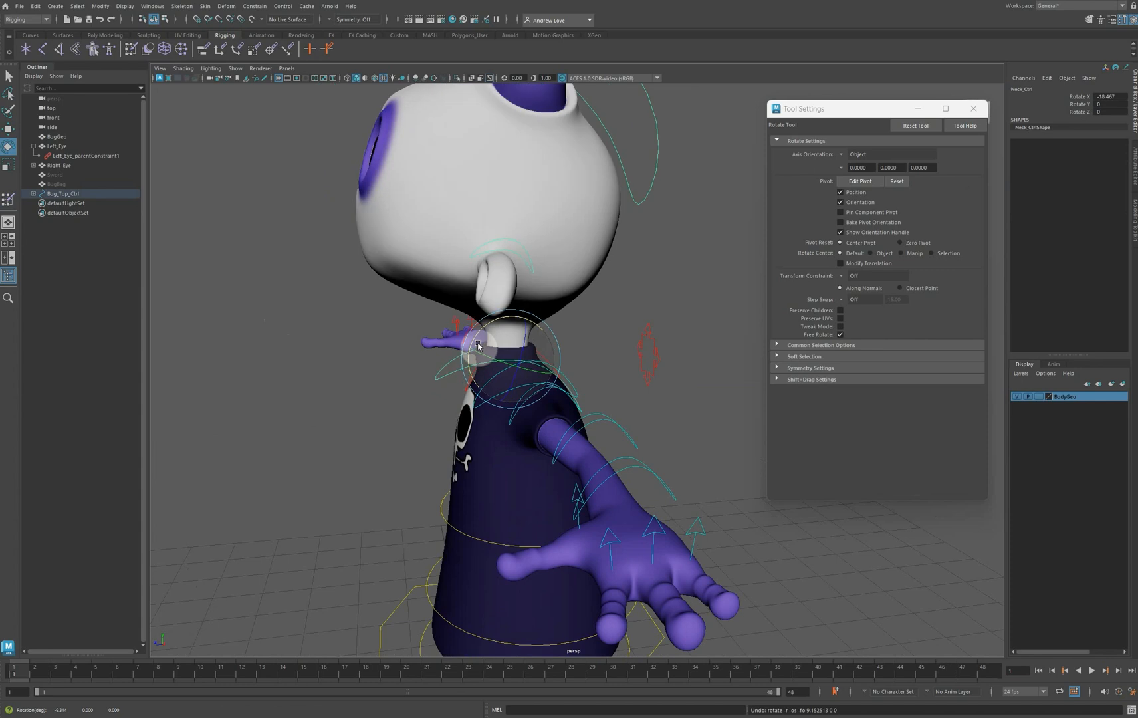
key(ctrl+z)
key(ctrl+z)
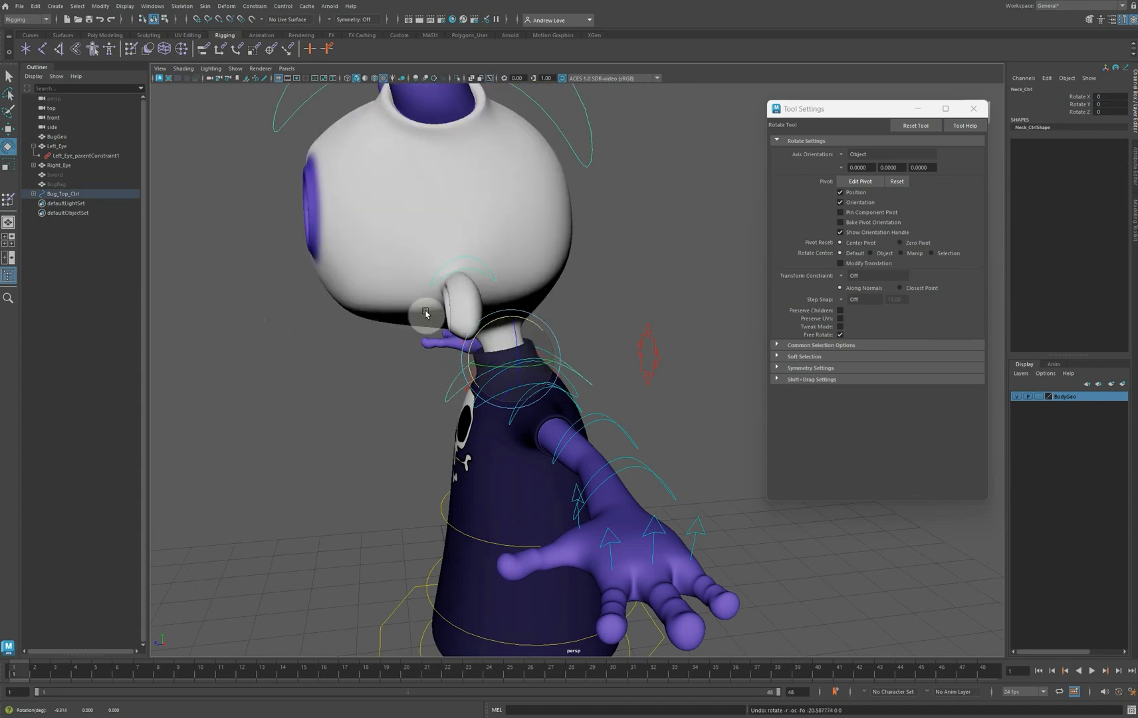
Reselect BugGeo, return to Paint Skin Weights and choose the Head_J influence
alt+drag(399, 345, 424, 398)
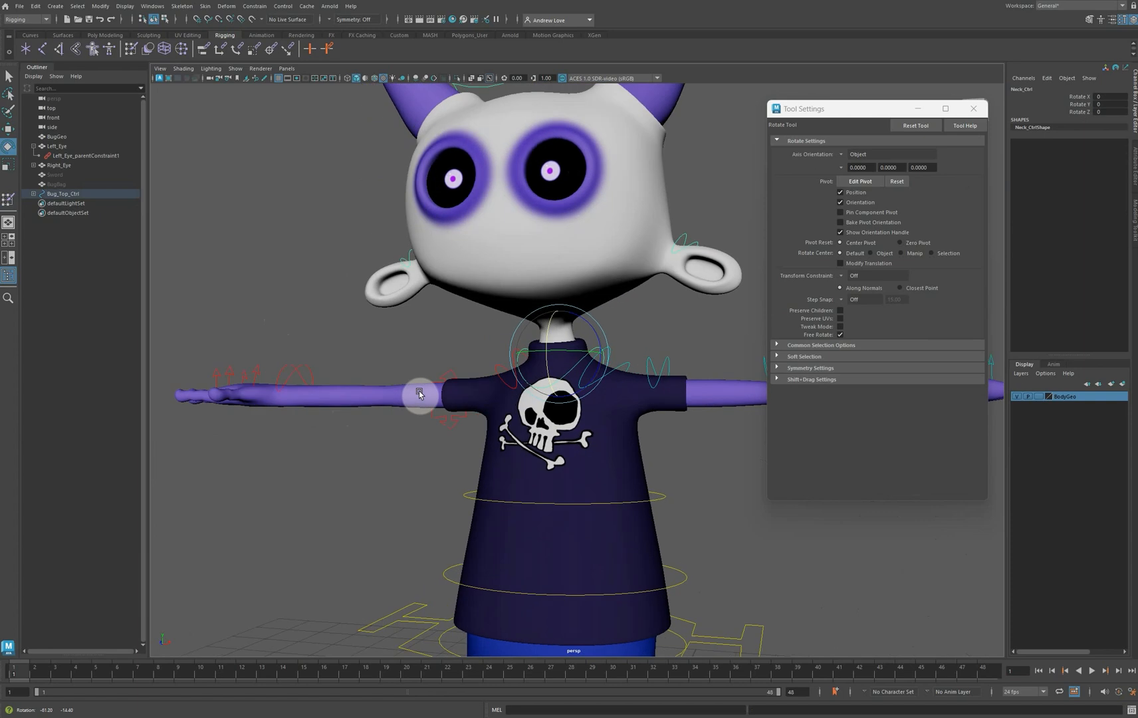
alt+drag(430, 348, 381, 368)
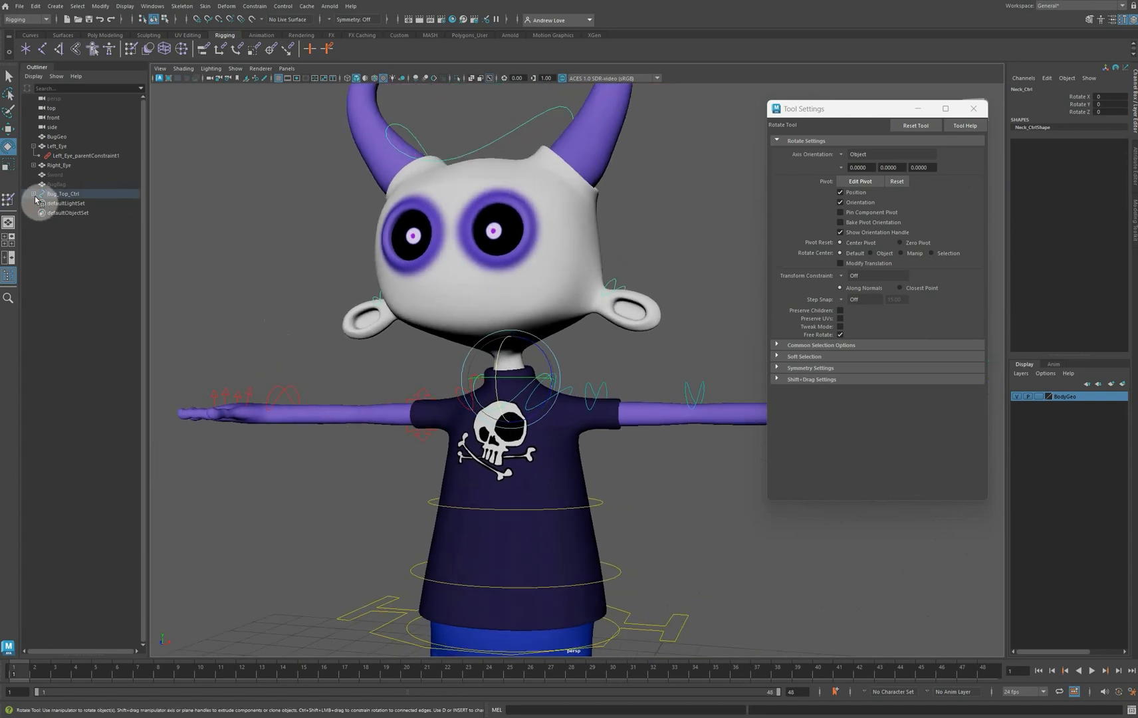
click(14, 202)
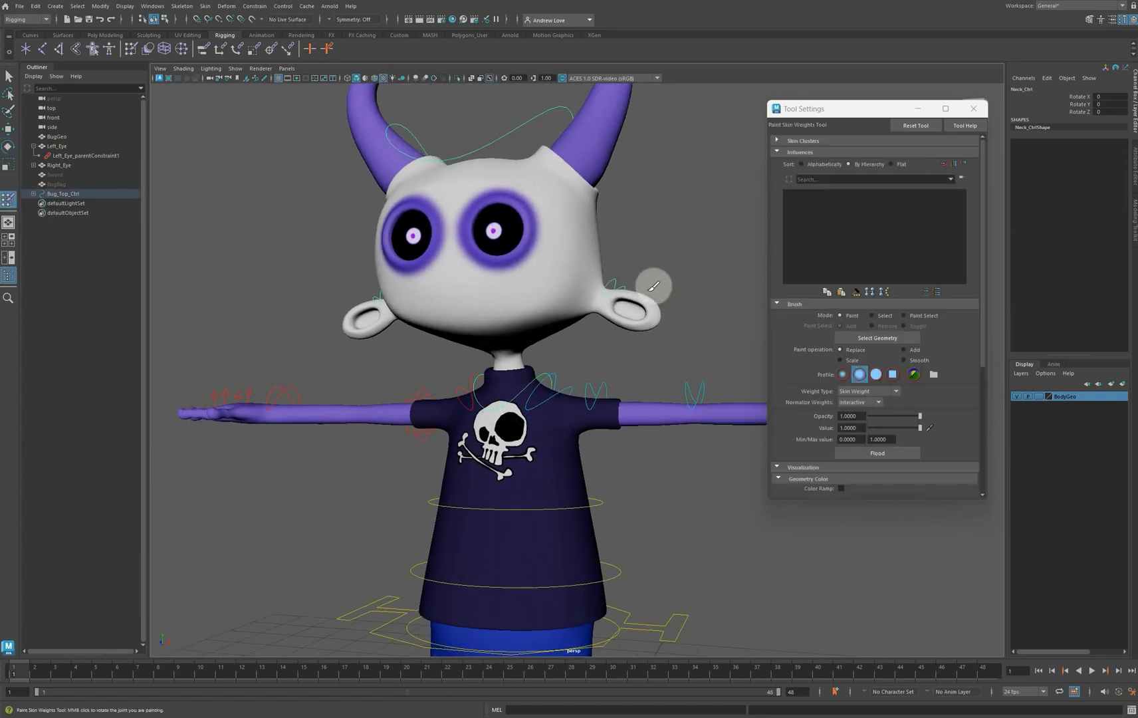
click(8, 80)
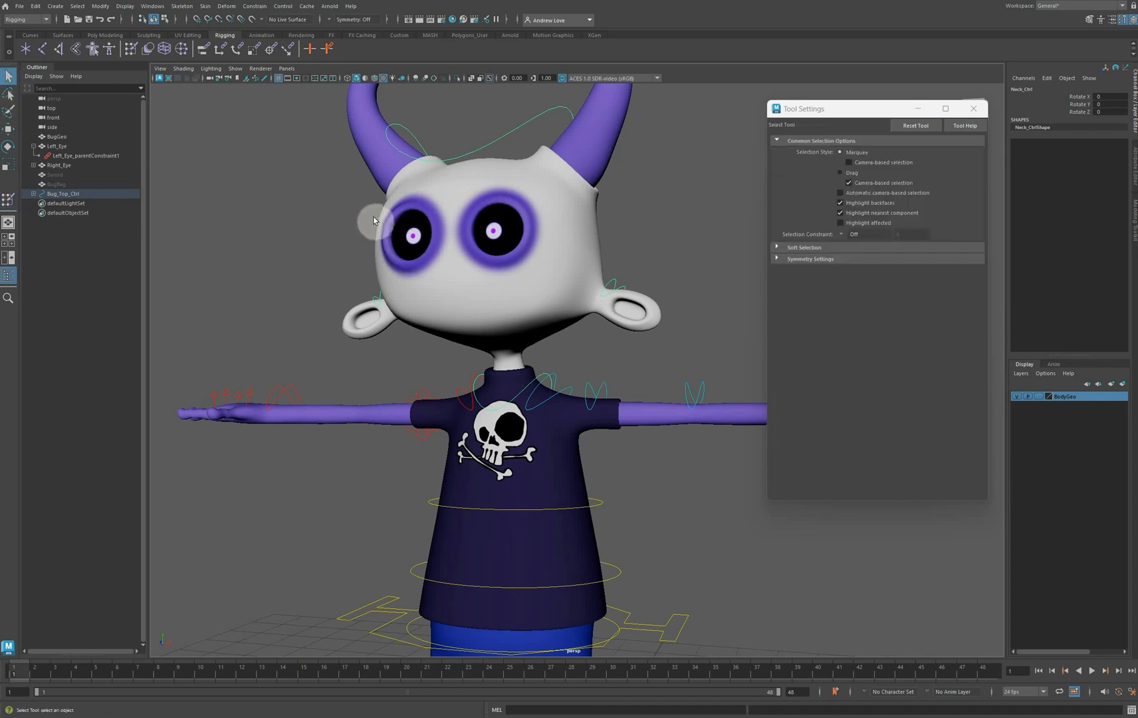
click(376, 217)
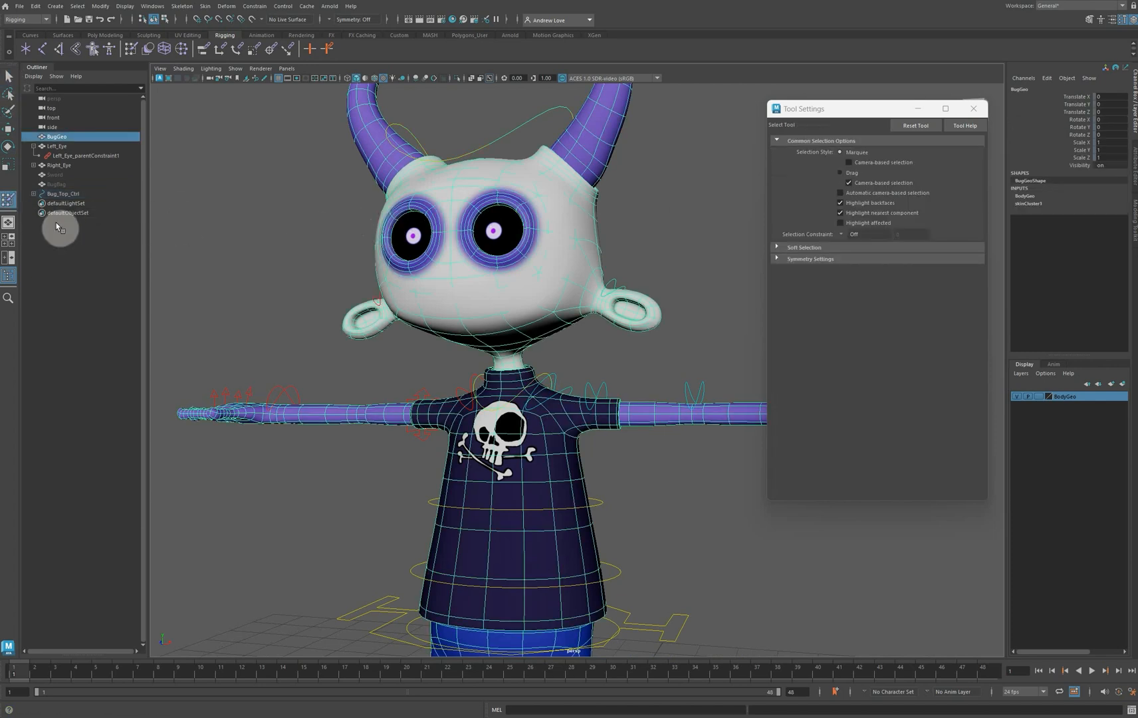
key(y)
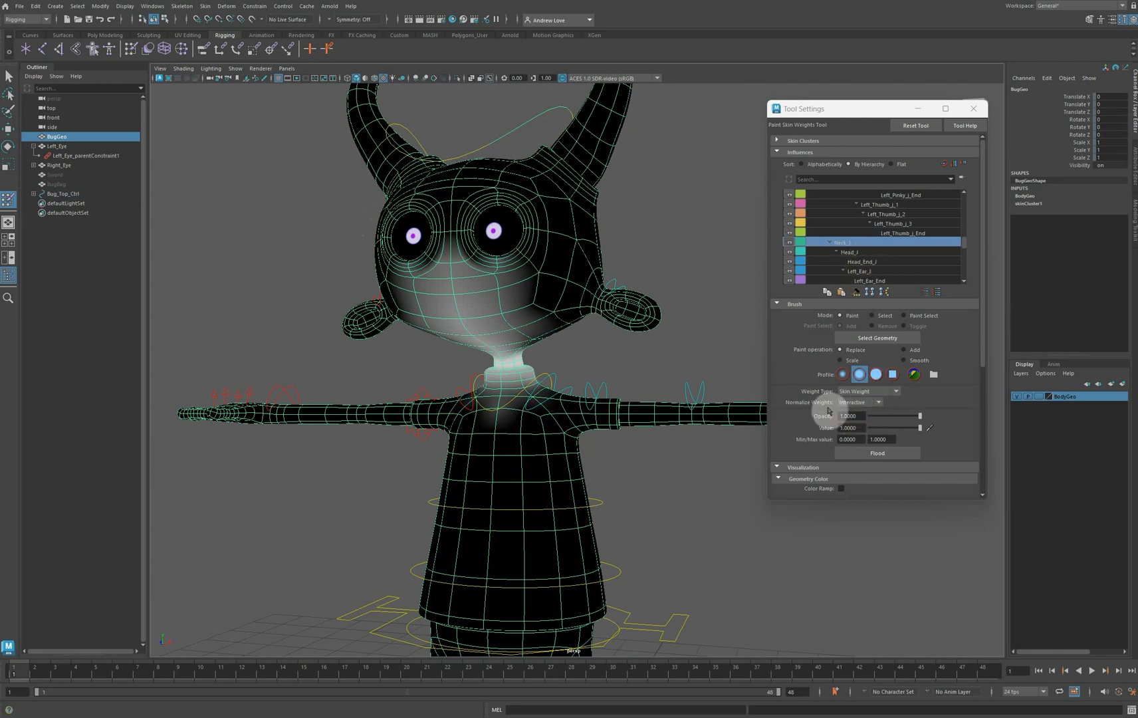
click(875, 252)
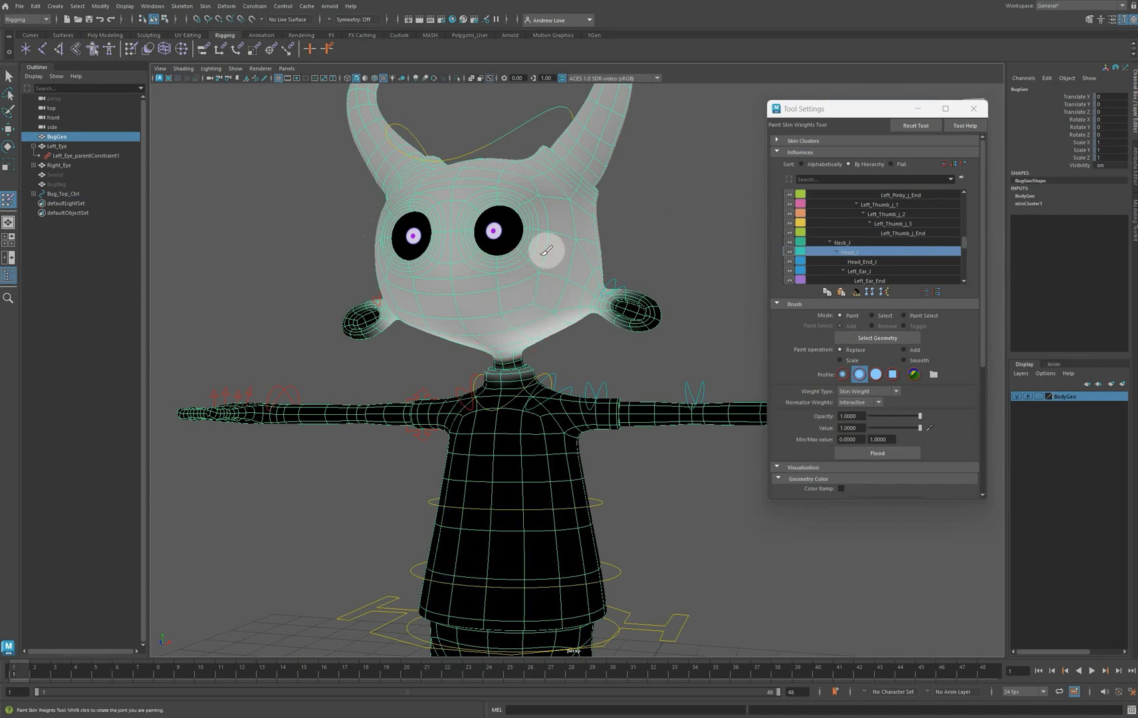
Paint full Head_J weight with Replace at value 1 over the face, back of the head and horns
mouse_move(535, 273)
mouse_down()
mouse_move(562, 247)
mouse_move(521, 182)
mouse_move(445, 177)
mouse_move(493, 329)
mouse_up()
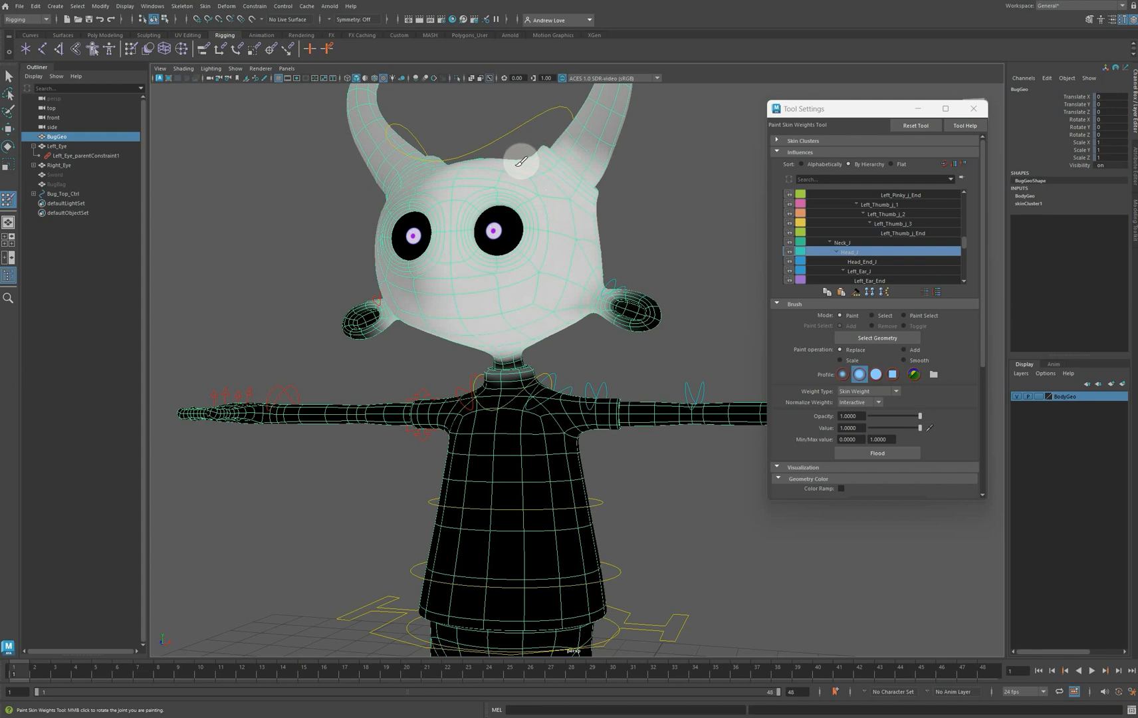
alt+drag(699, 199, 538, 234)
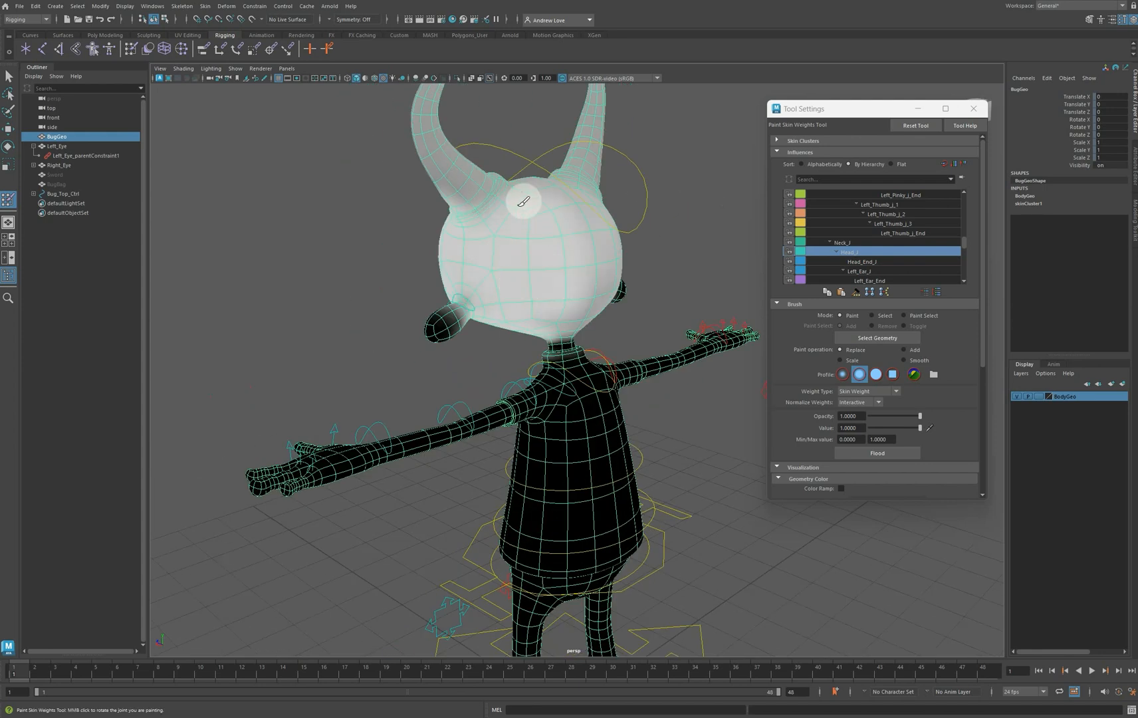
drag(523, 201, 430, 115)
mouse_move(320, 148)
alt+mouse_down()
mouse_move(322, 210)
mouse_move(457, 213)
alt+mouse_up()
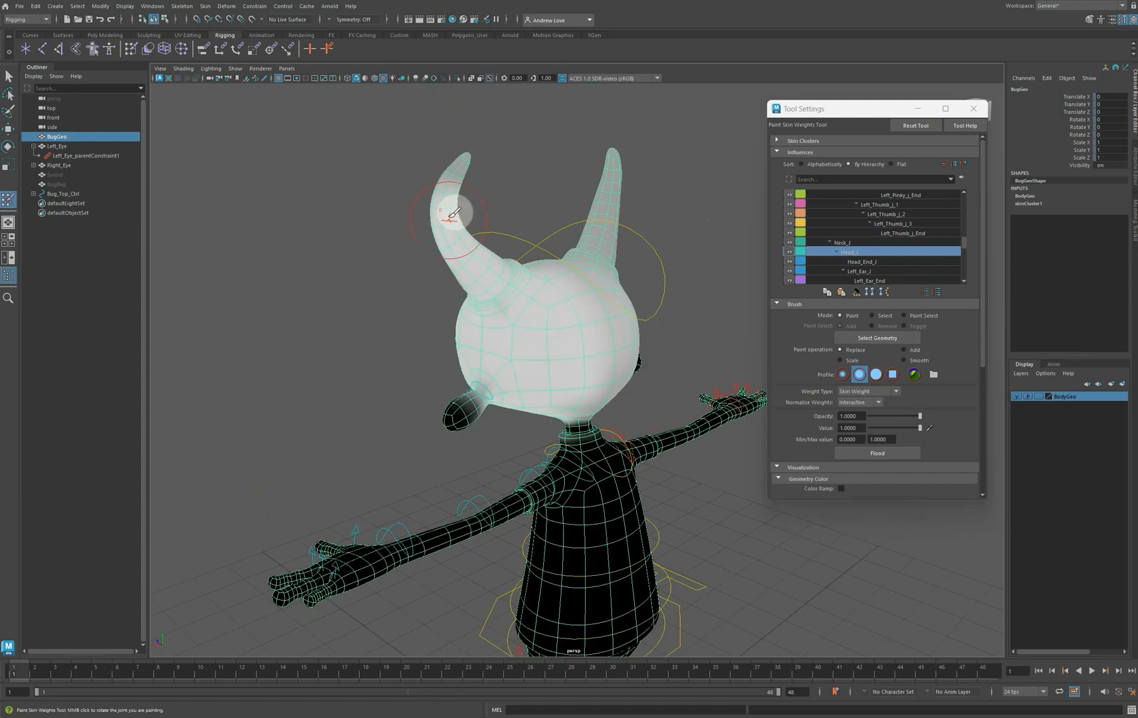
alt+drag(376, 219, 578, 210)
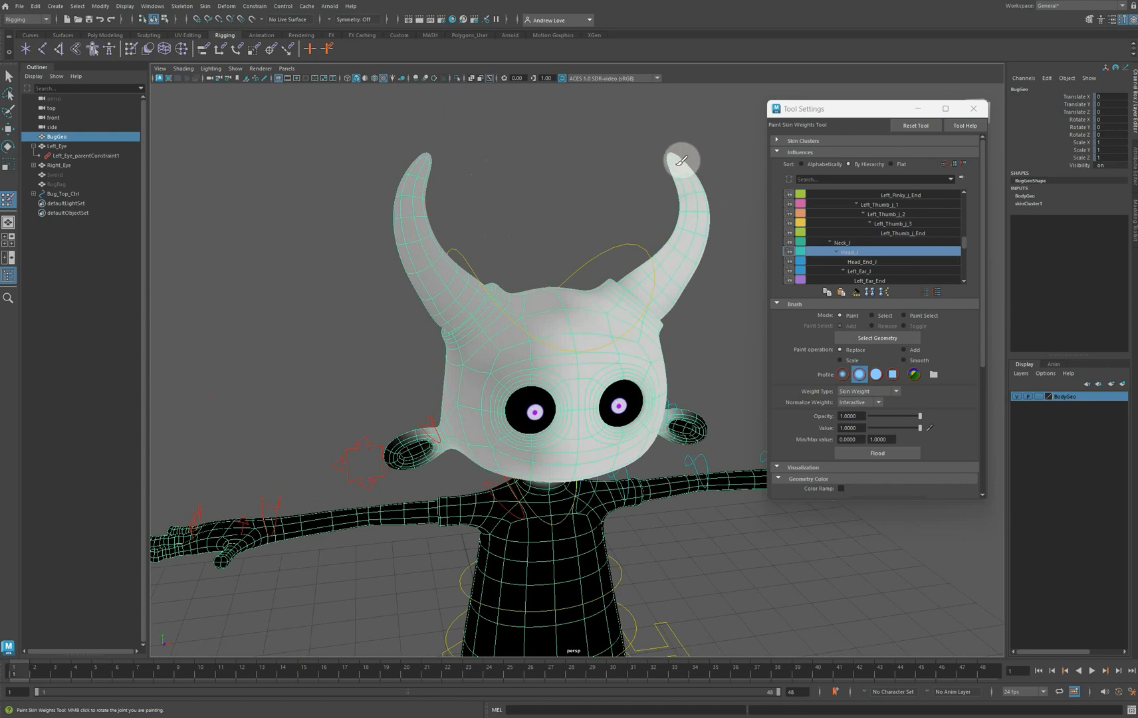
Fill the remaining grey patches on the top, sides and front of the head with full Head_J weight
mouse_move(679, 226)
alt+mouse_down()
mouse_move(693, 249)
mouse_move(737, 275)
mouse_move(643, 356)
alt+mouse_up()
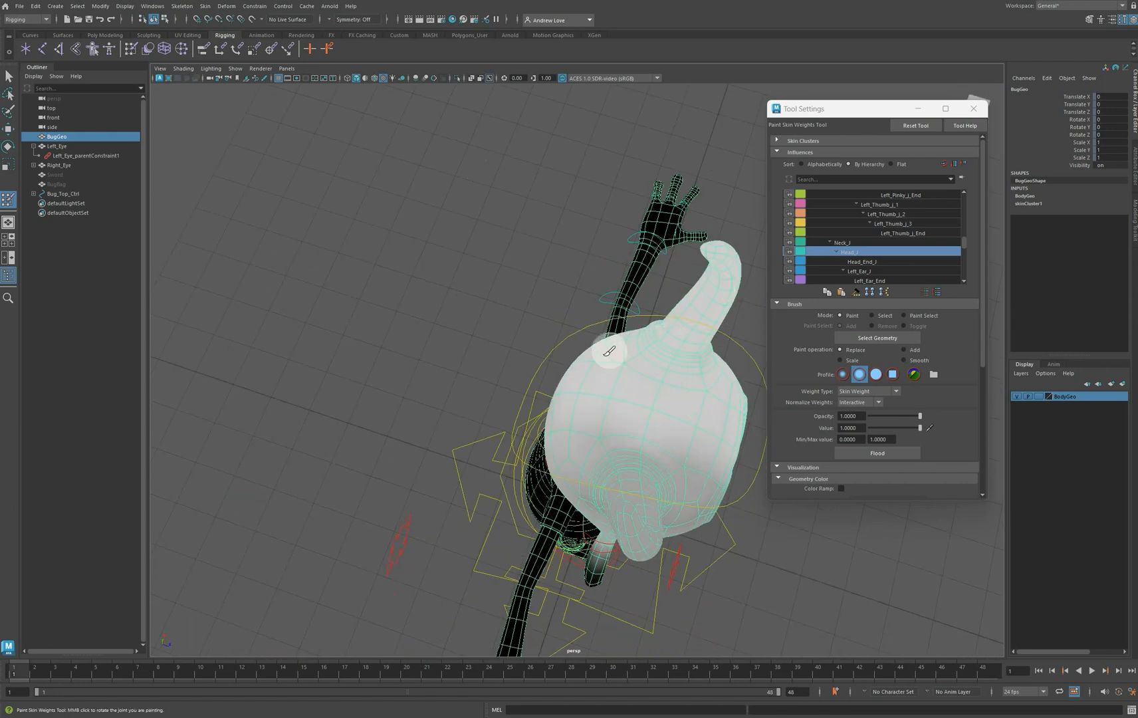
alt+drag(674, 370, 604, 359)
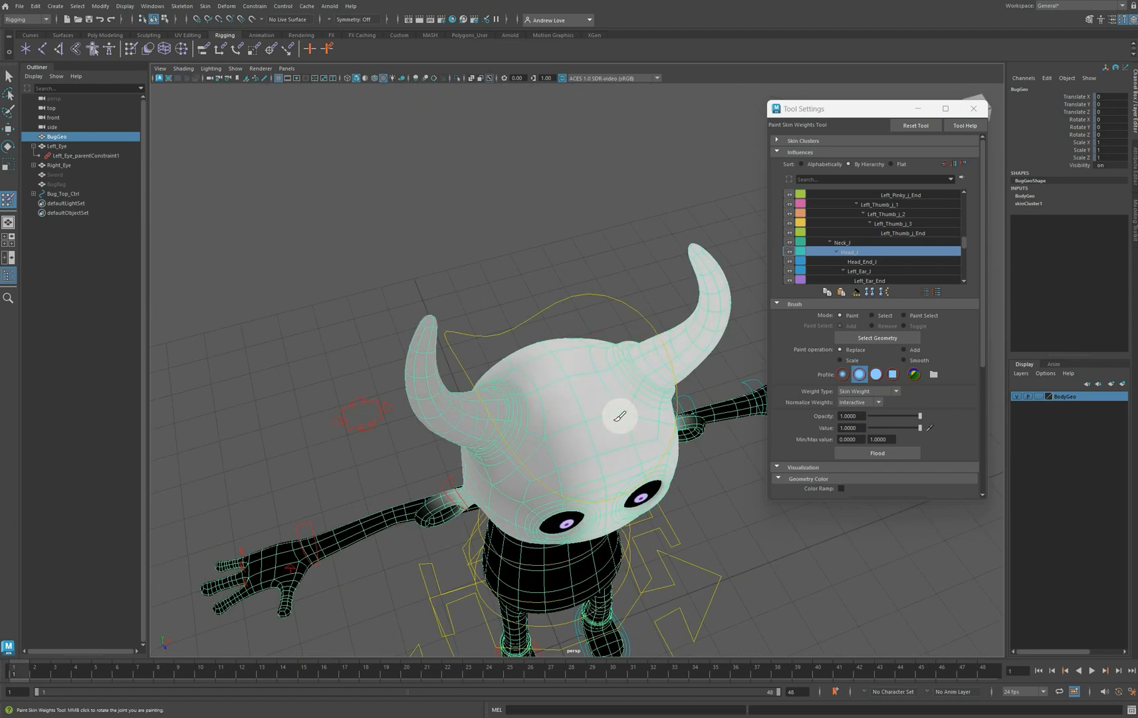
alt+drag(619, 437, 600, 374)
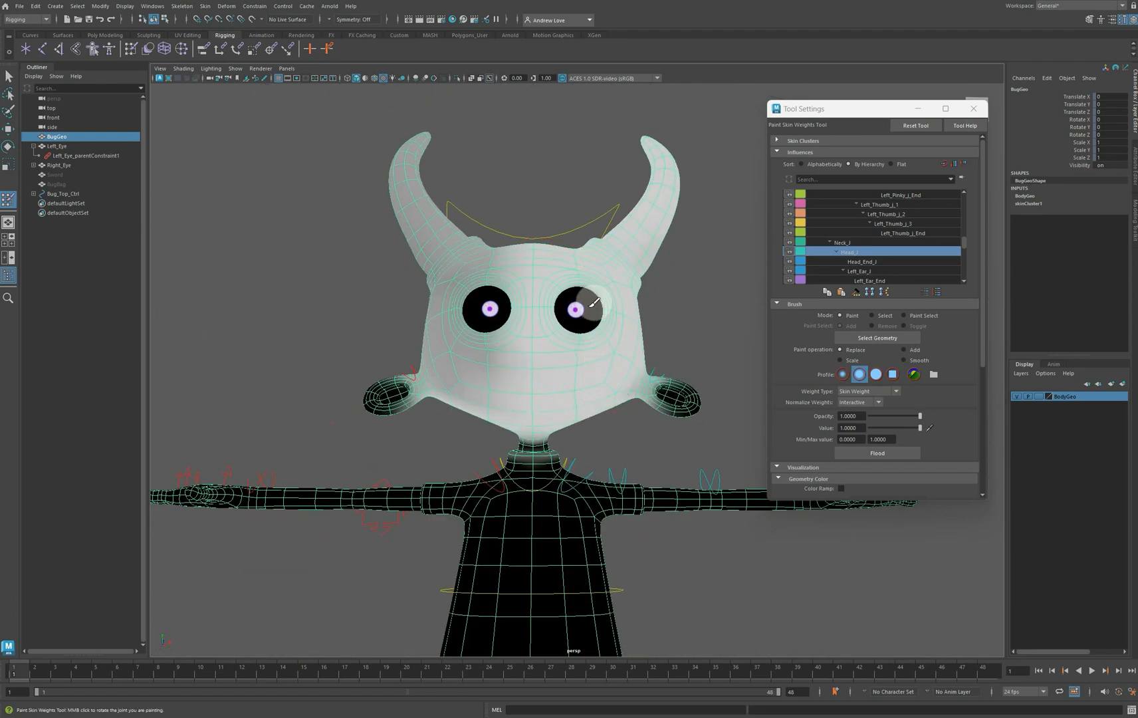
mouse_move(617, 303)
alt+mouse_down()
mouse_move(554, 316)
mouse_move(517, 356)
alt+mouse_up()
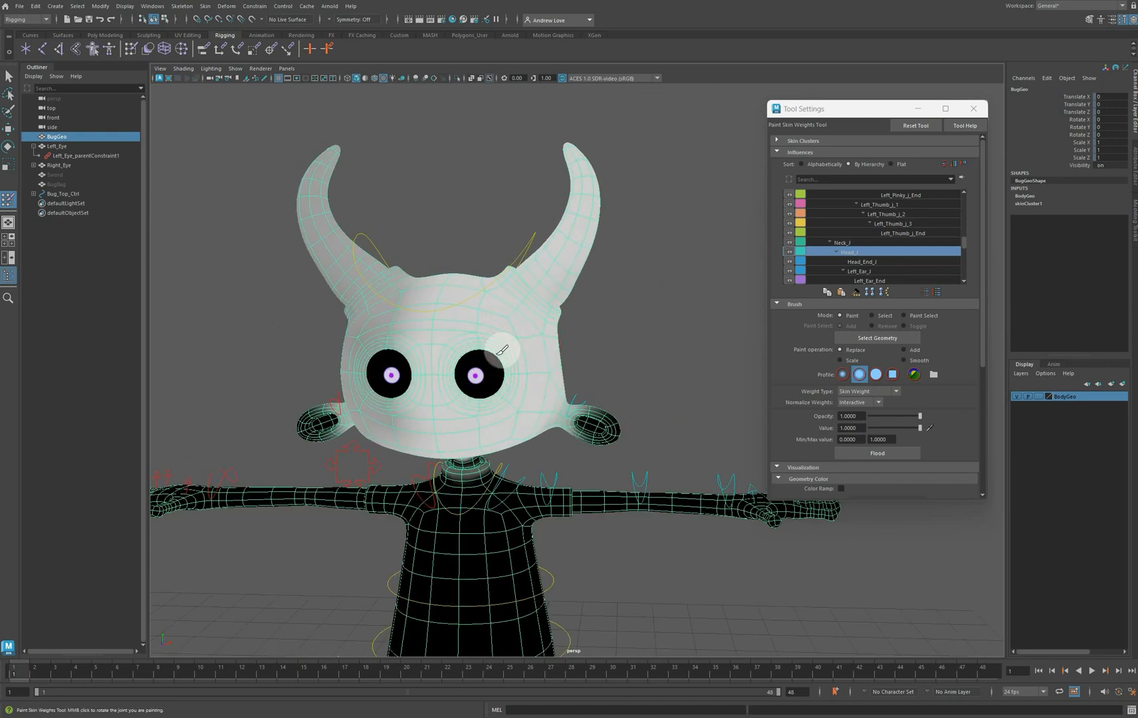
scroll(641, 316, up, 3)
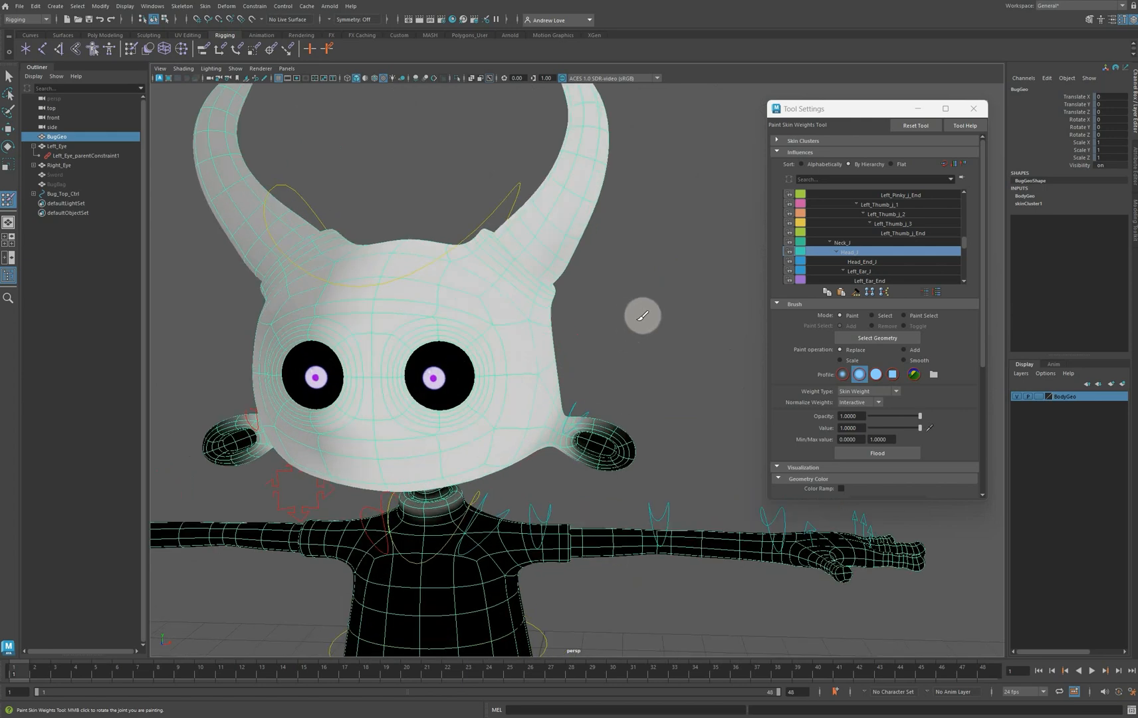
alt+middle_drag(640, 313, 652, 235)
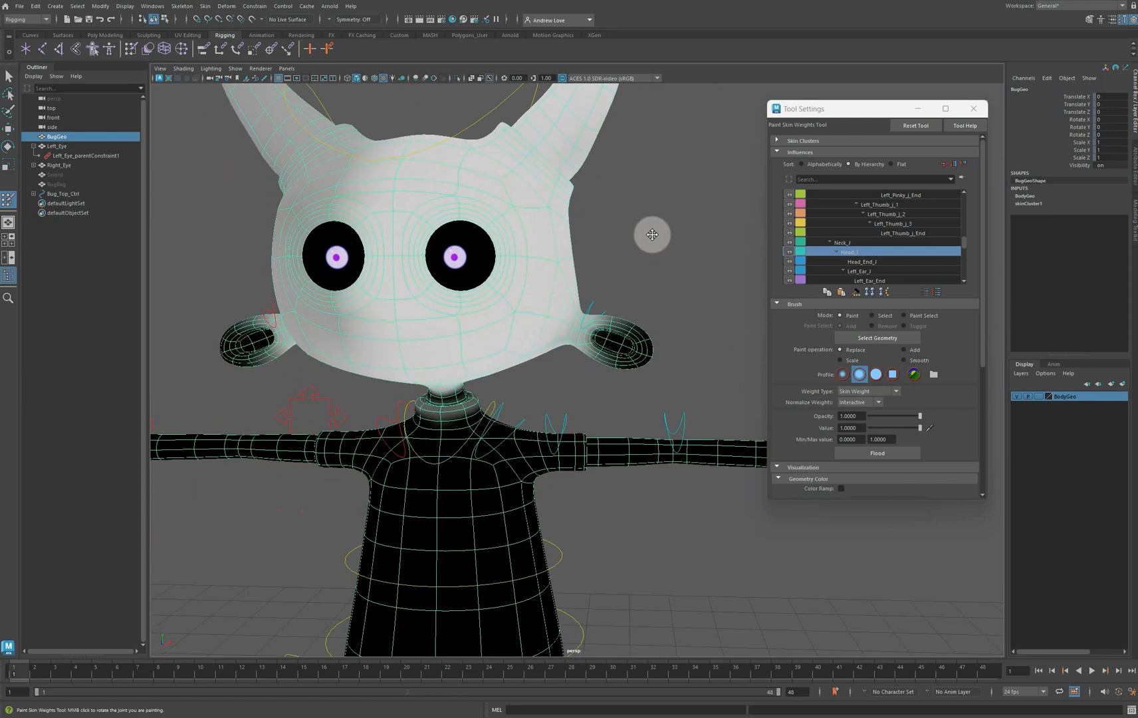
Paint full Left_Ear_J weight over the front and back of the left ear, and smooth the weights around its base
click(873, 271)
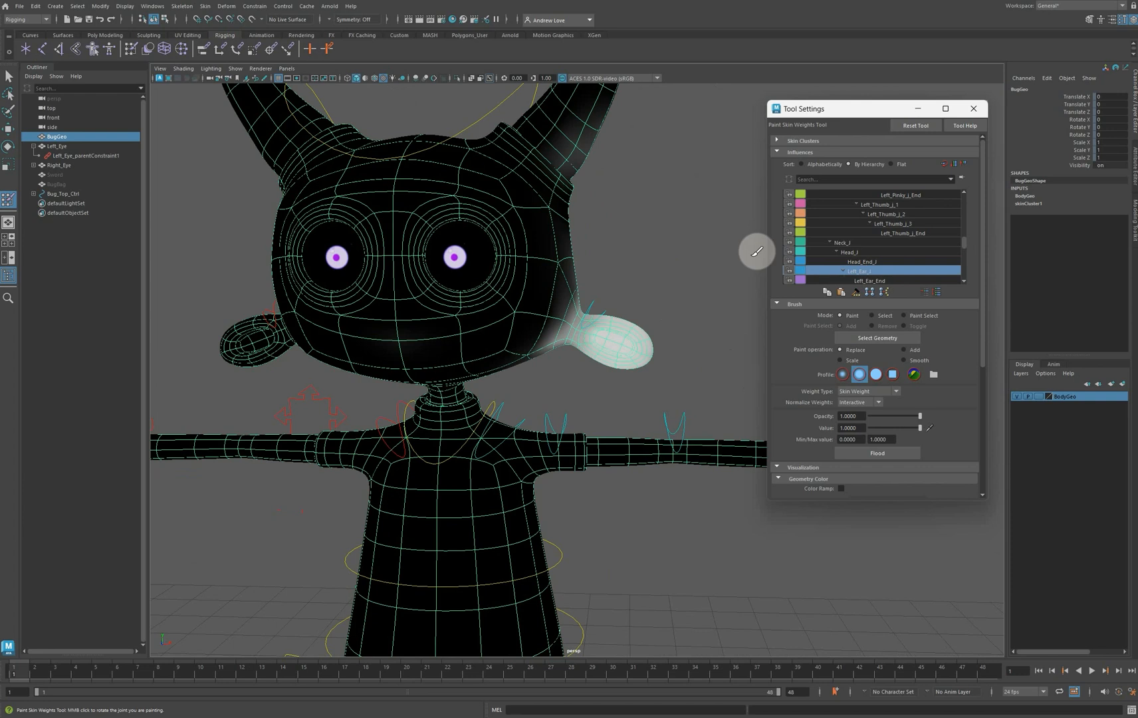
scroll(696, 264, up, 3)
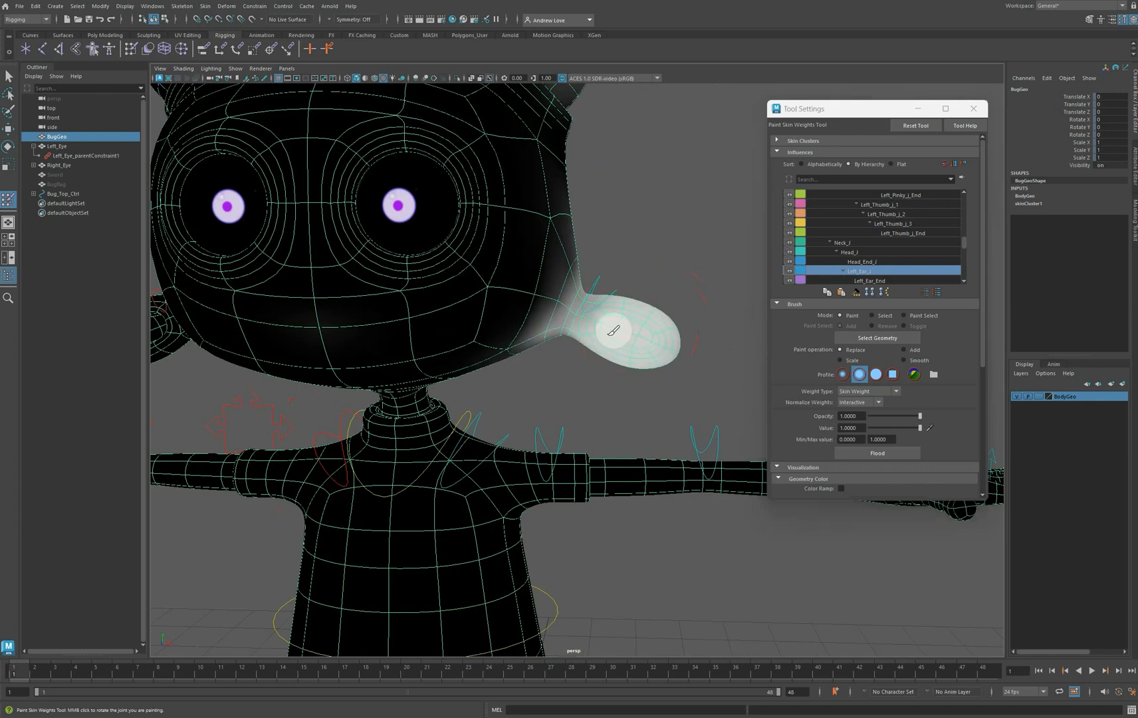
alt+drag(704, 337, 505, 345)
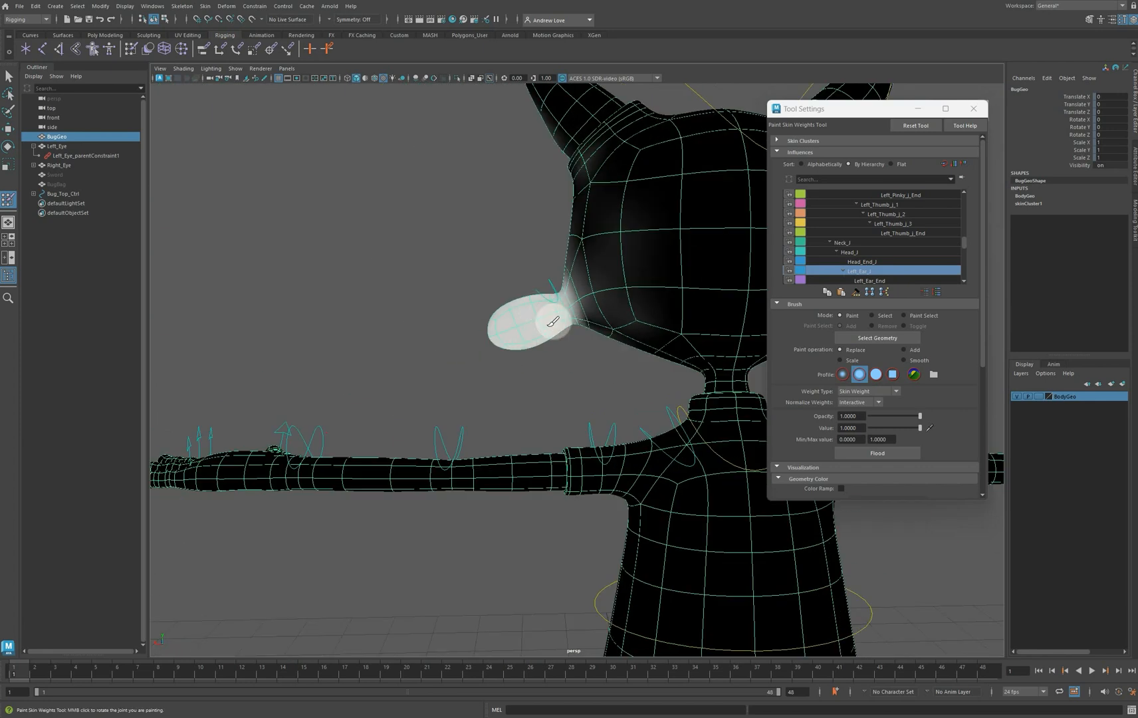
alt+drag(417, 314, 619, 322)
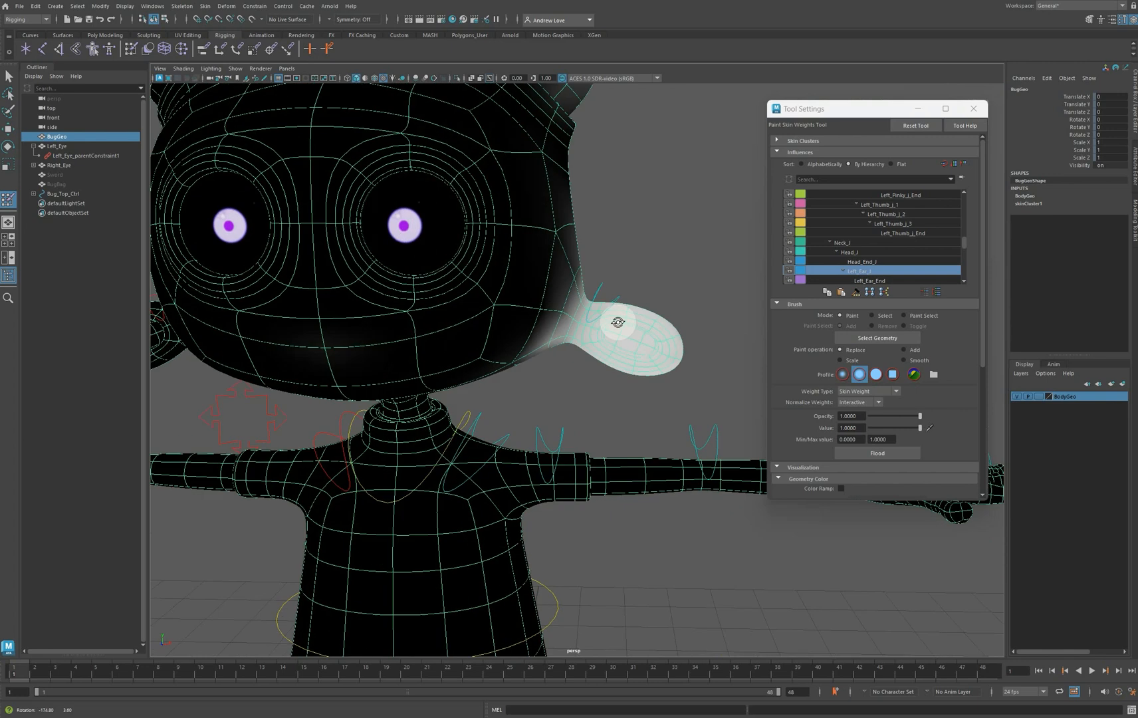
click(904, 361)
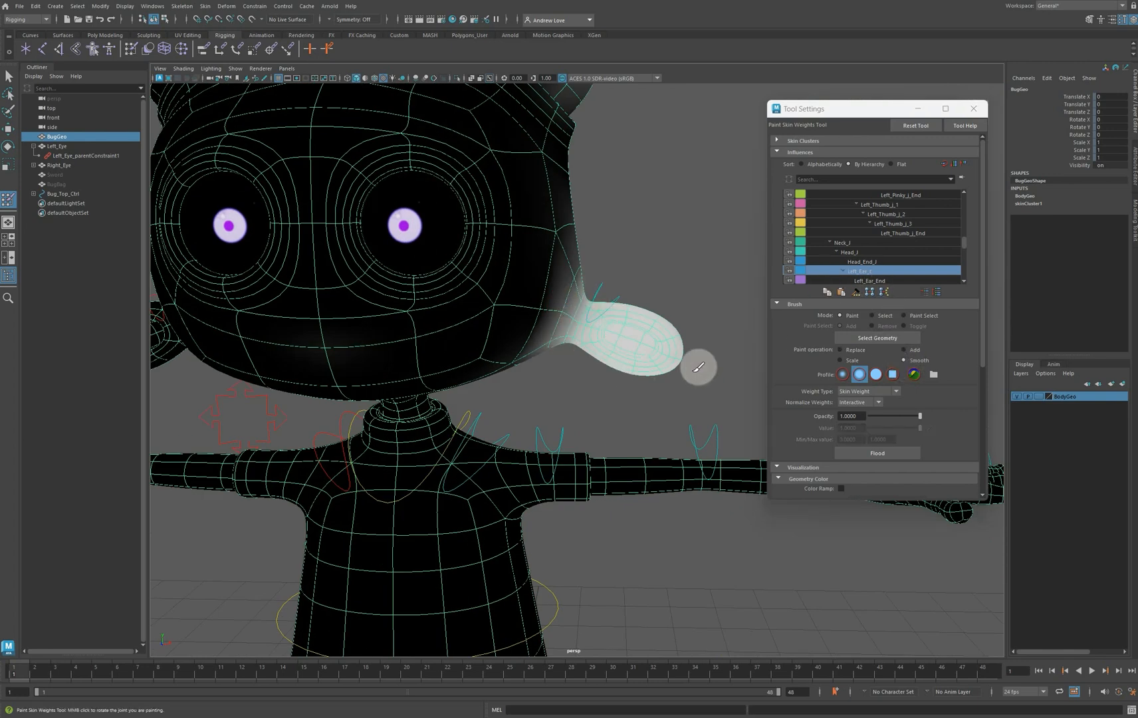
mouse_move(702, 366)
alt+mouse_down()
mouse_move(523, 373)
mouse_move(555, 326)
alt+mouse_up()
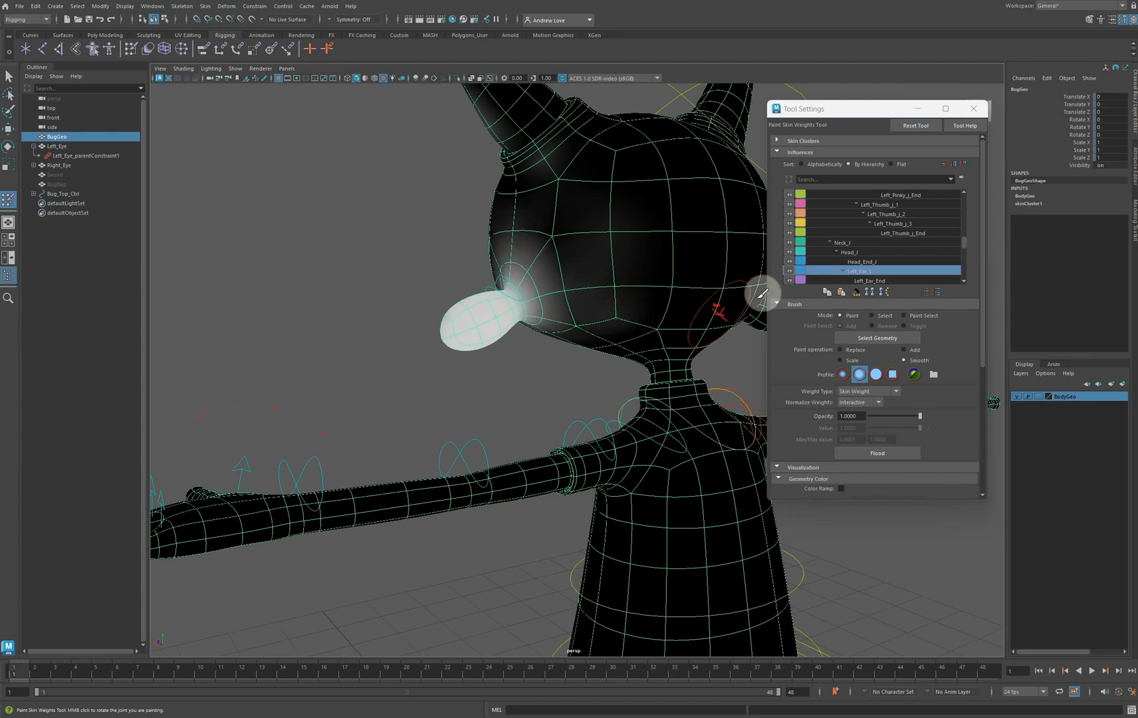
Return to the Head_J influence and clean up its weights on the back of the head and horns with Replace at value 1
click(872, 253)
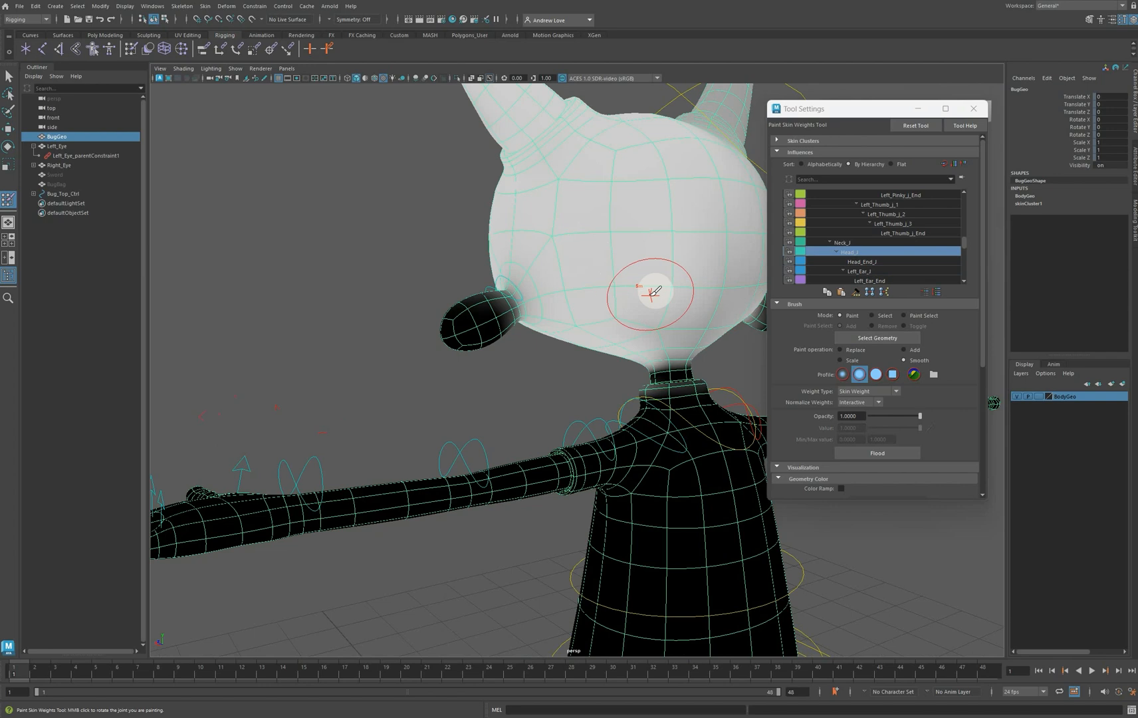
click(836, 351)
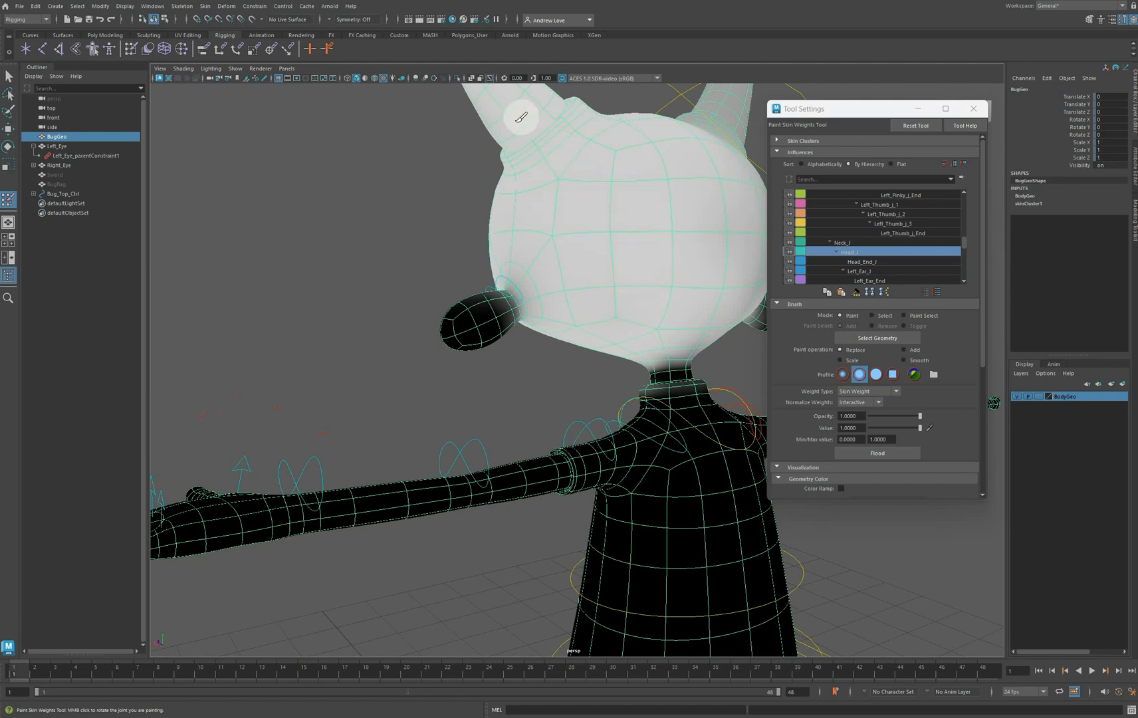
scroll(301, 225, down, 5)
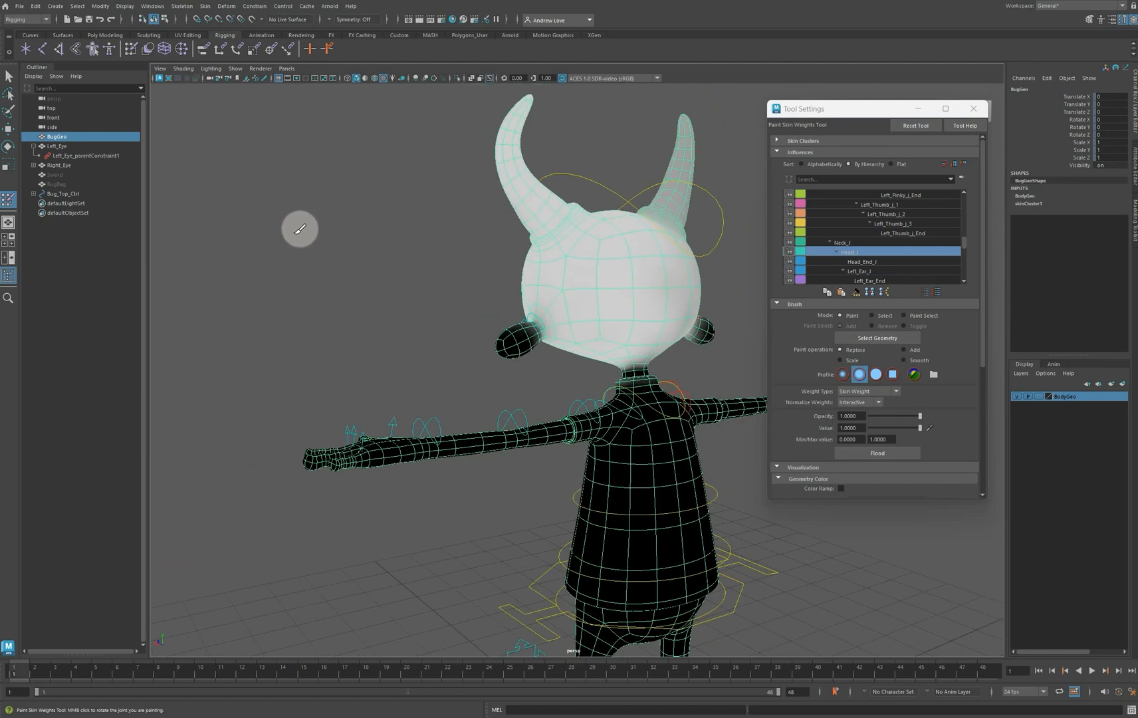
alt+drag(330, 279, 538, 330)
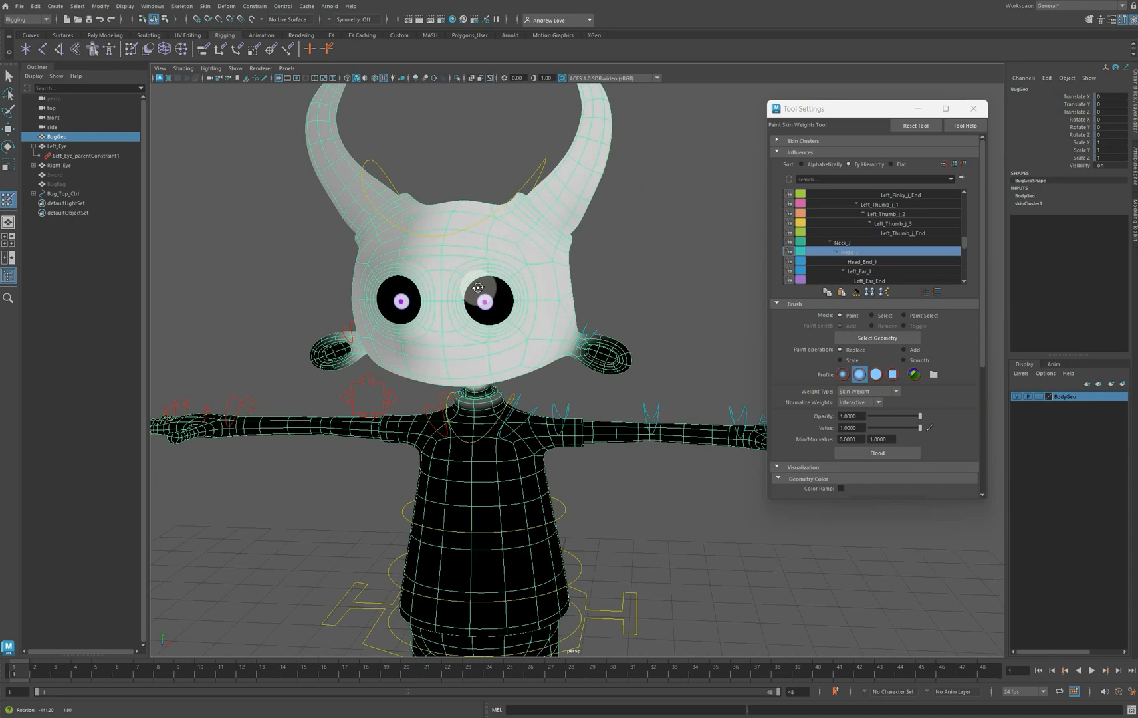
scroll(298, 258, down, 3)
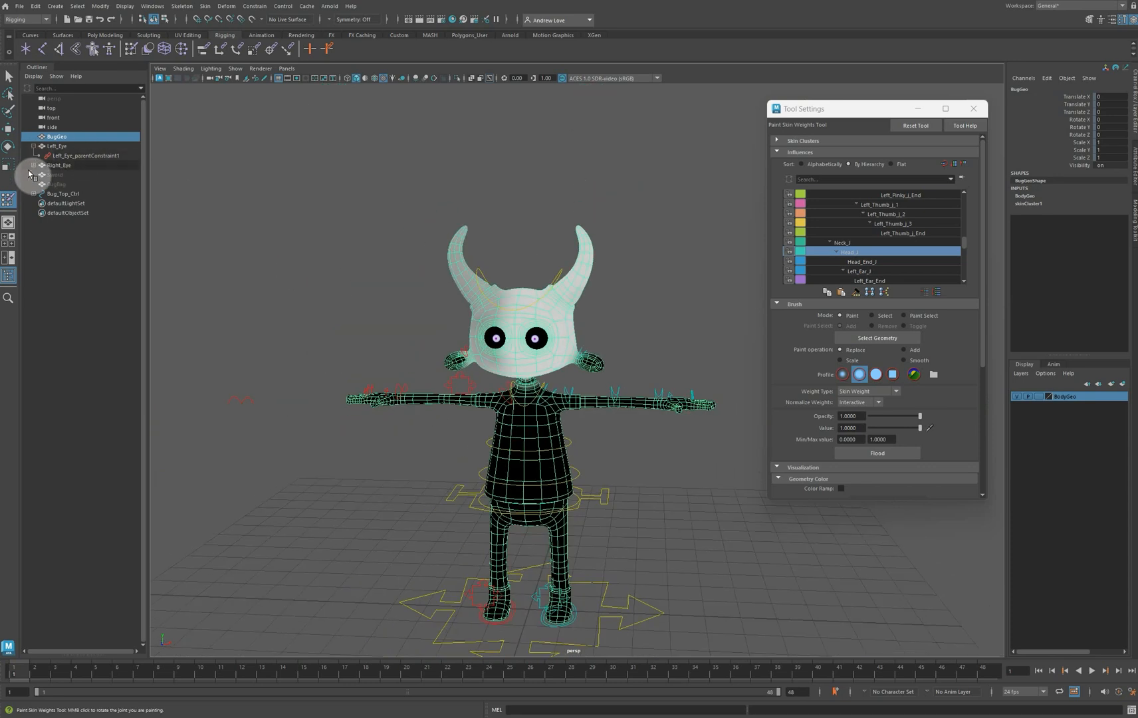
Mirror BugGeo's skin weights across YZ, positive to negative, using closest point on surface and closest joint, and close the option and tool windows
click(9, 77)
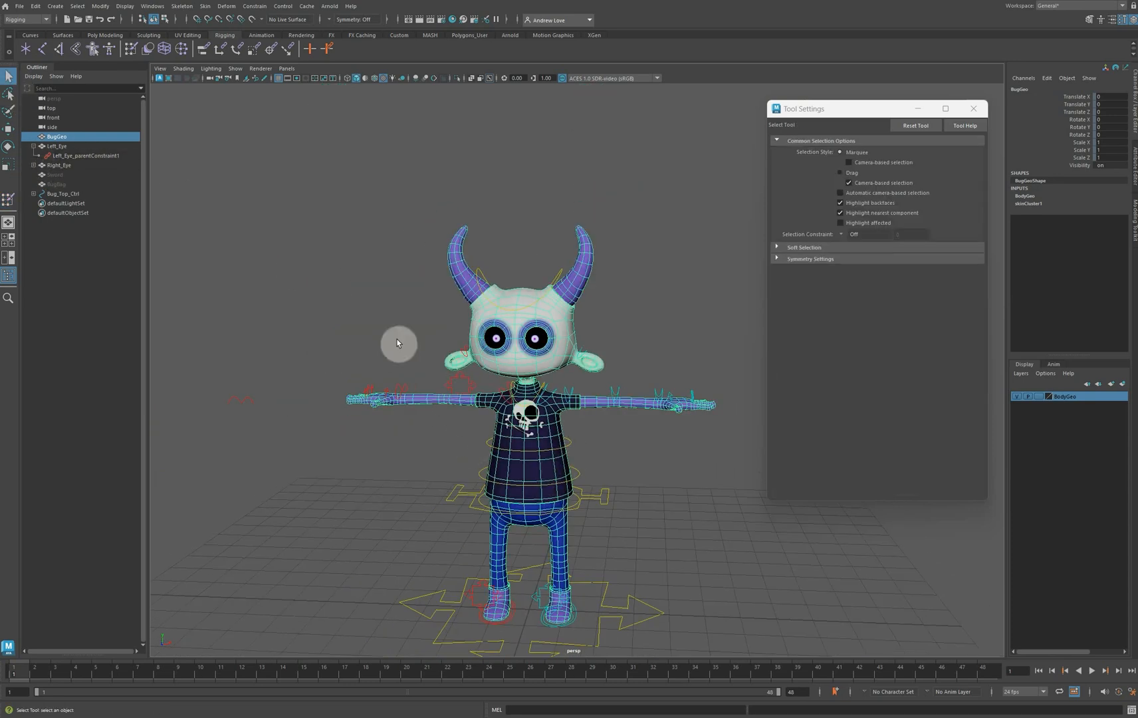
click(206, 7)
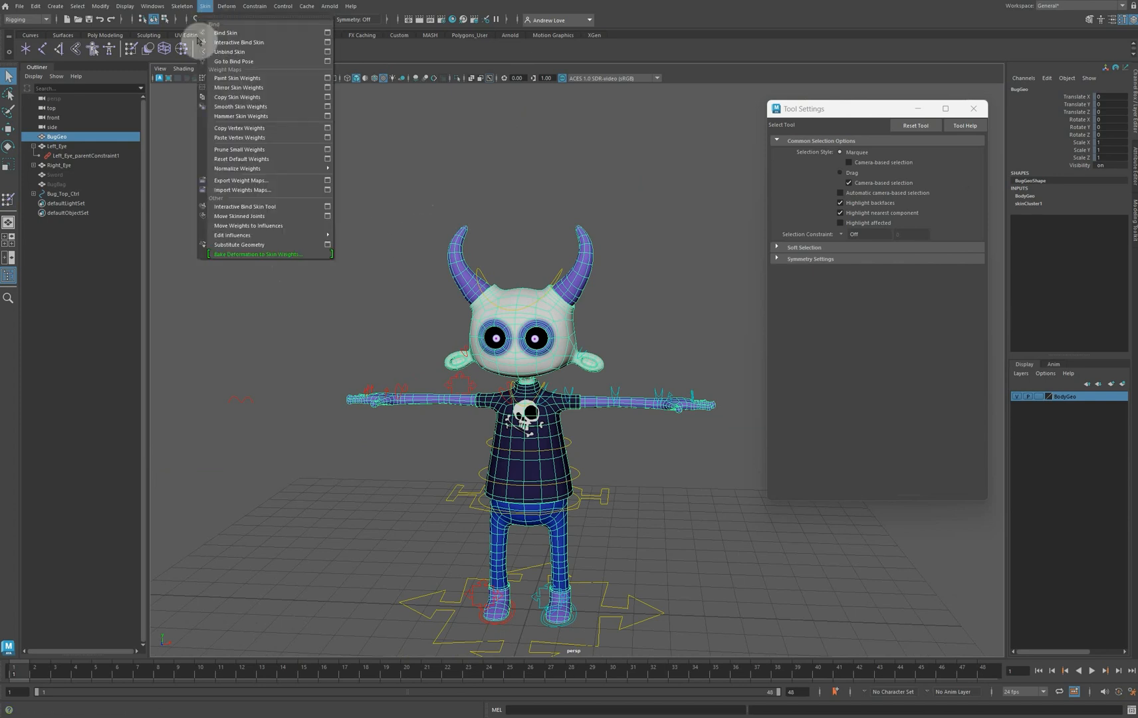
click(326, 90)
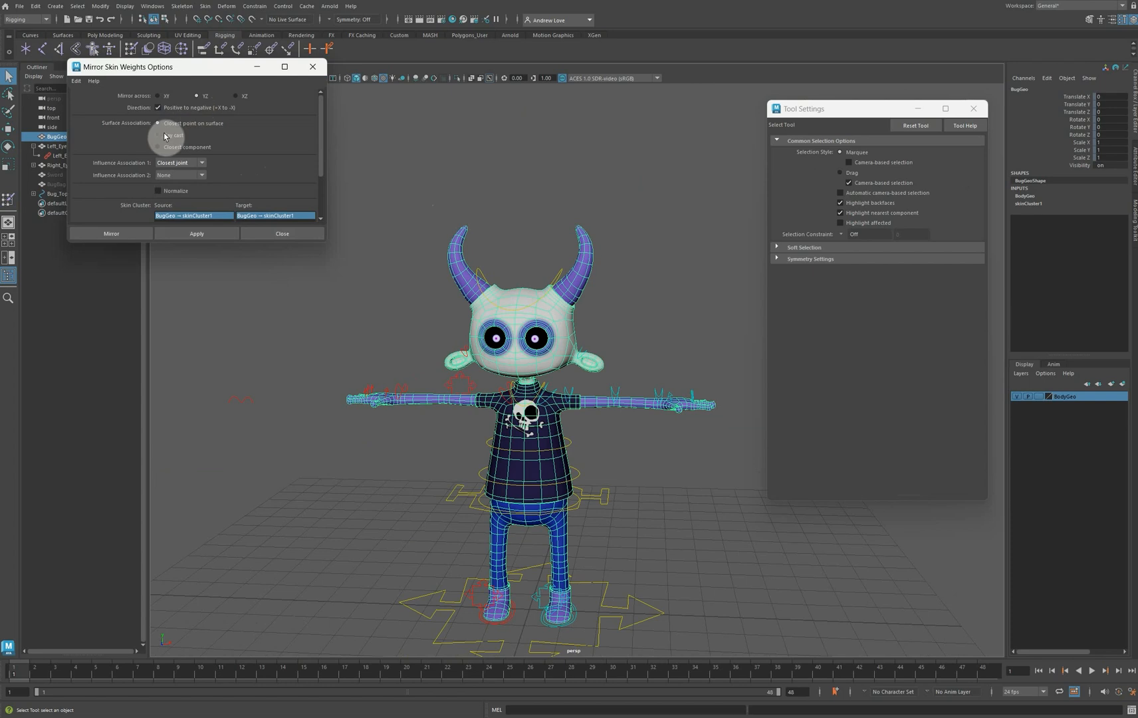
click(202, 234)
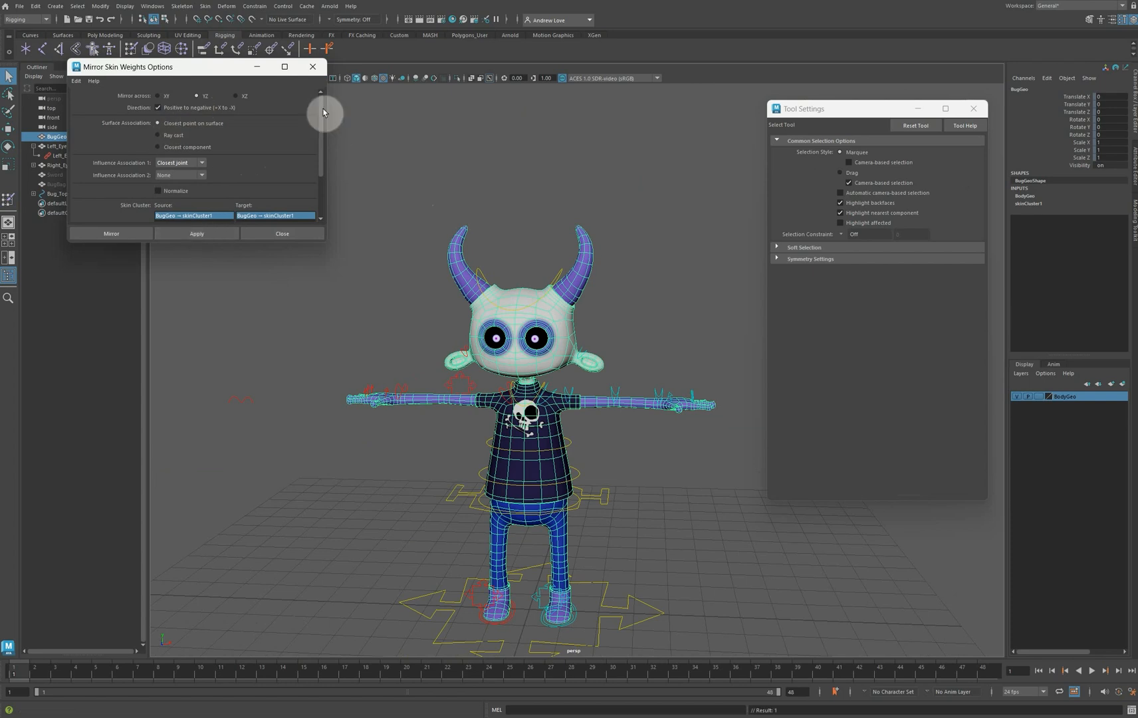
click(312, 67)
click(972, 111)
Test the neck deformation by rotating the neck control to about -5.2, -10.9, 3.4, and undo the last rotation
scroll(466, 256, up, 4)
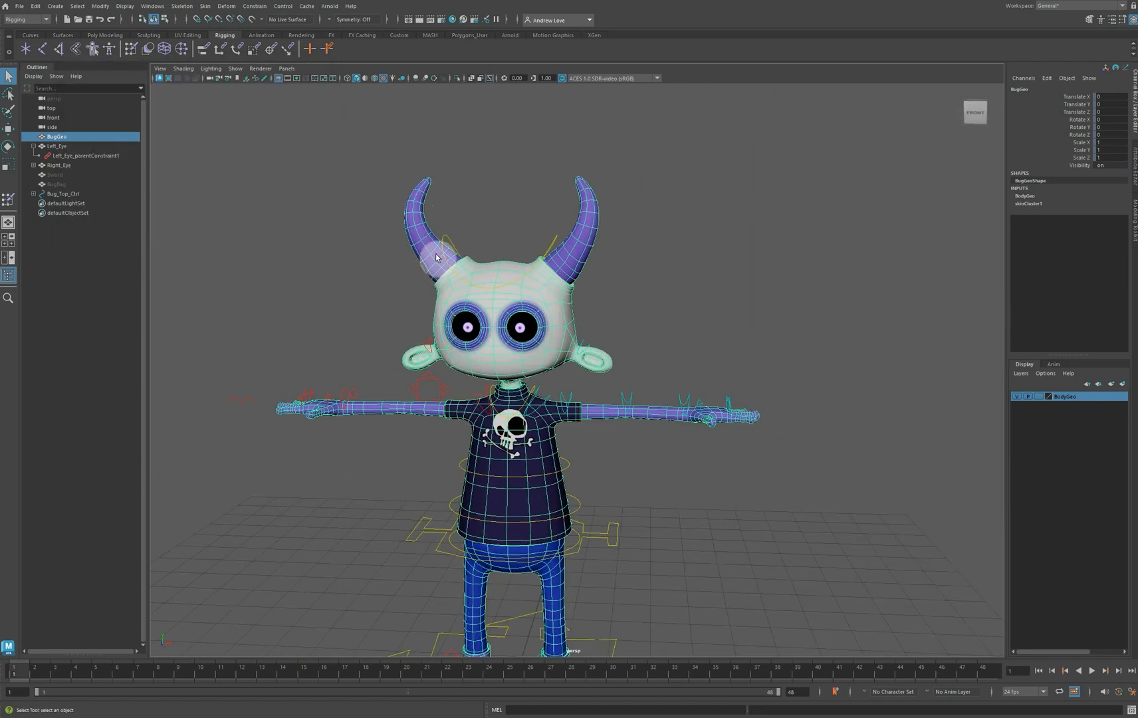
click(504, 417)
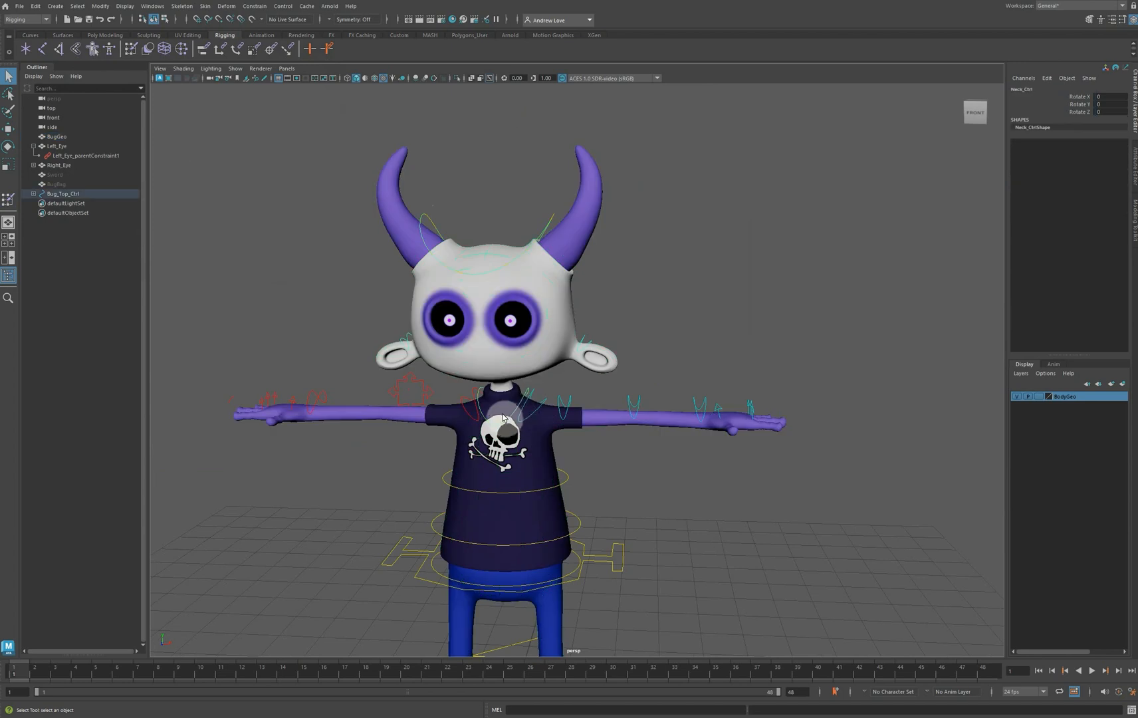
key(e)
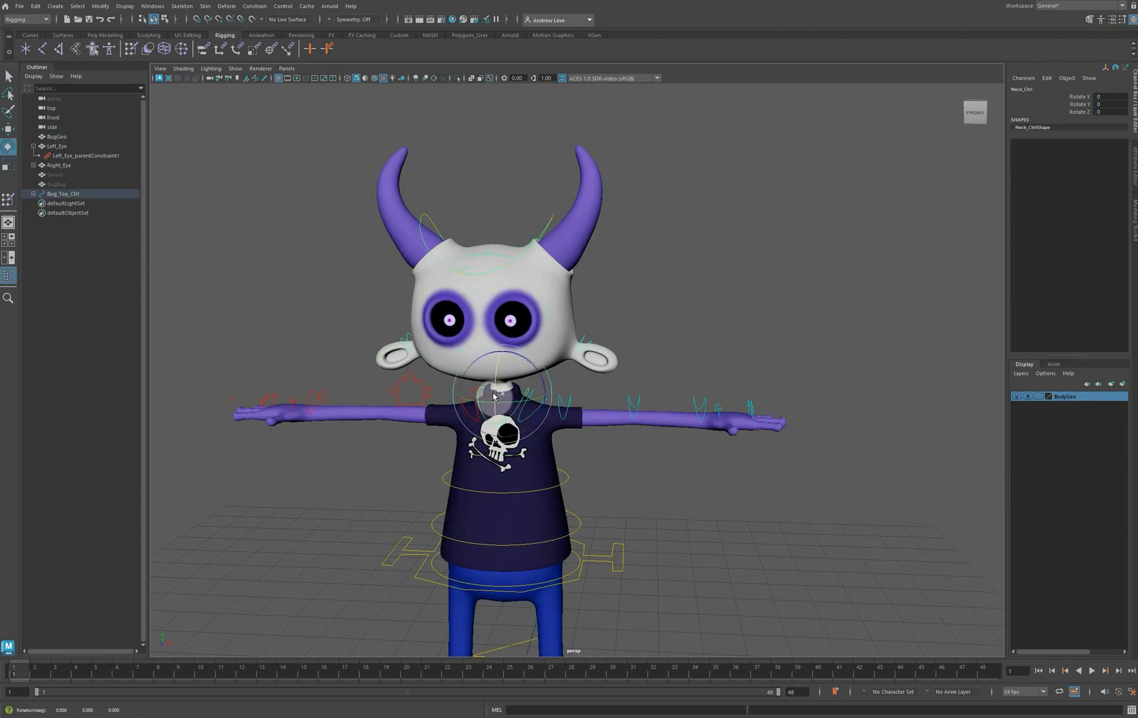
drag(494, 392, 524, 390)
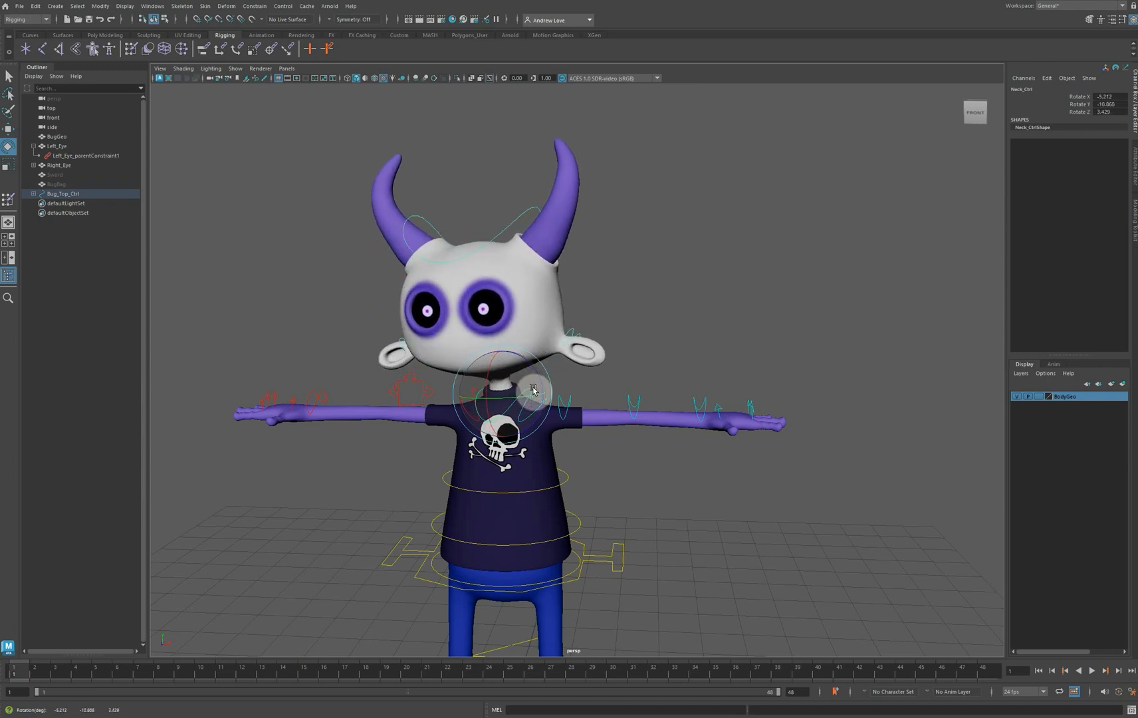
key(ctrl+z)
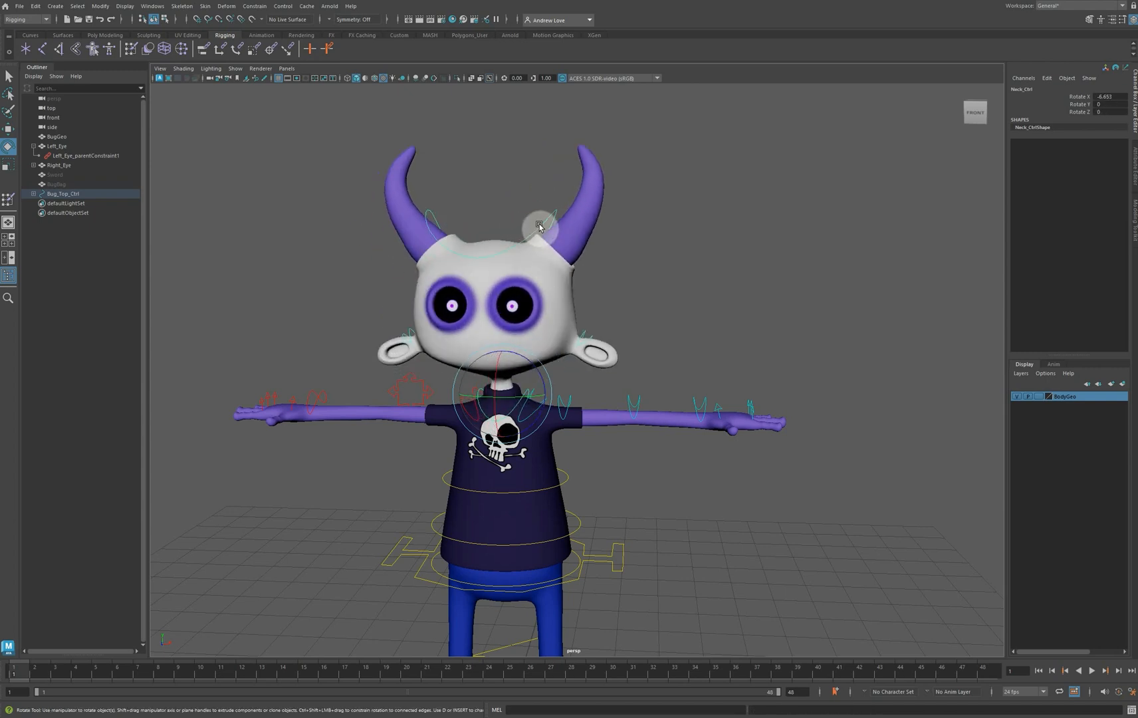
Rotate the head control to about -23.3, 2.1, 11.8 and the left ear control about -39 in Z to test deformation
click(541, 228)
mouse_move(500, 351)
mouse_down()
mouse_move(500, 337)
mouse_move(535, 334)
mouse_move(515, 369)
mouse_move(496, 370)
mouse_up()
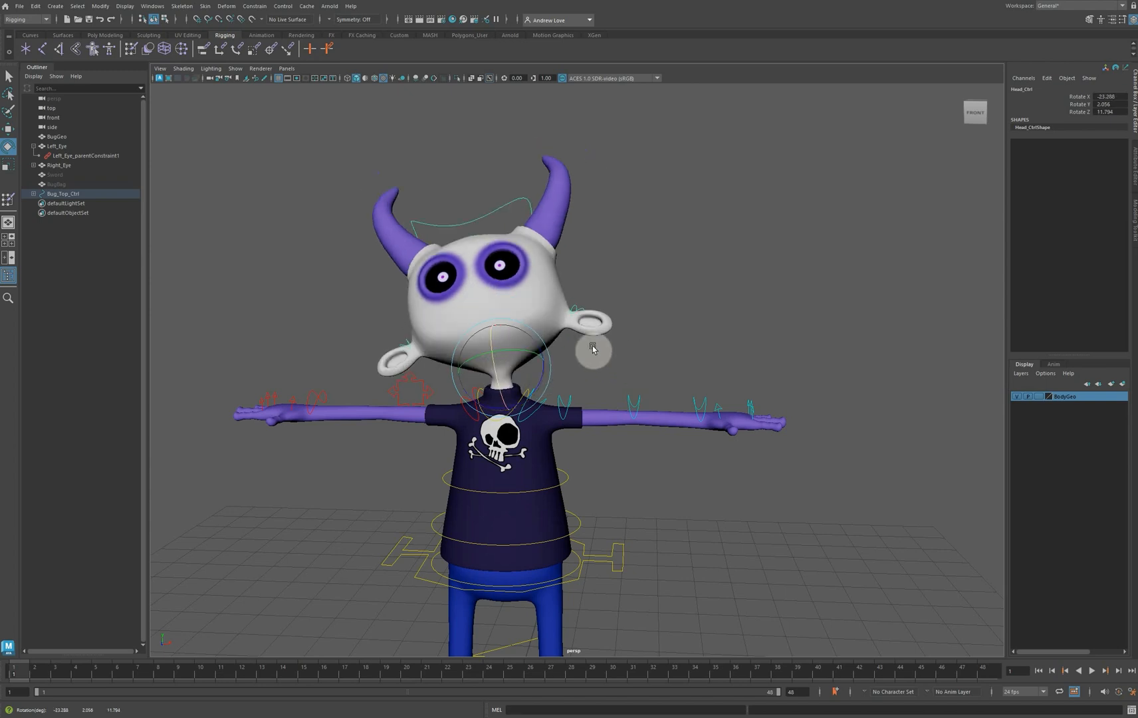
drag(602, 344, 577, 360)
scroll(591, 253, up, 5)
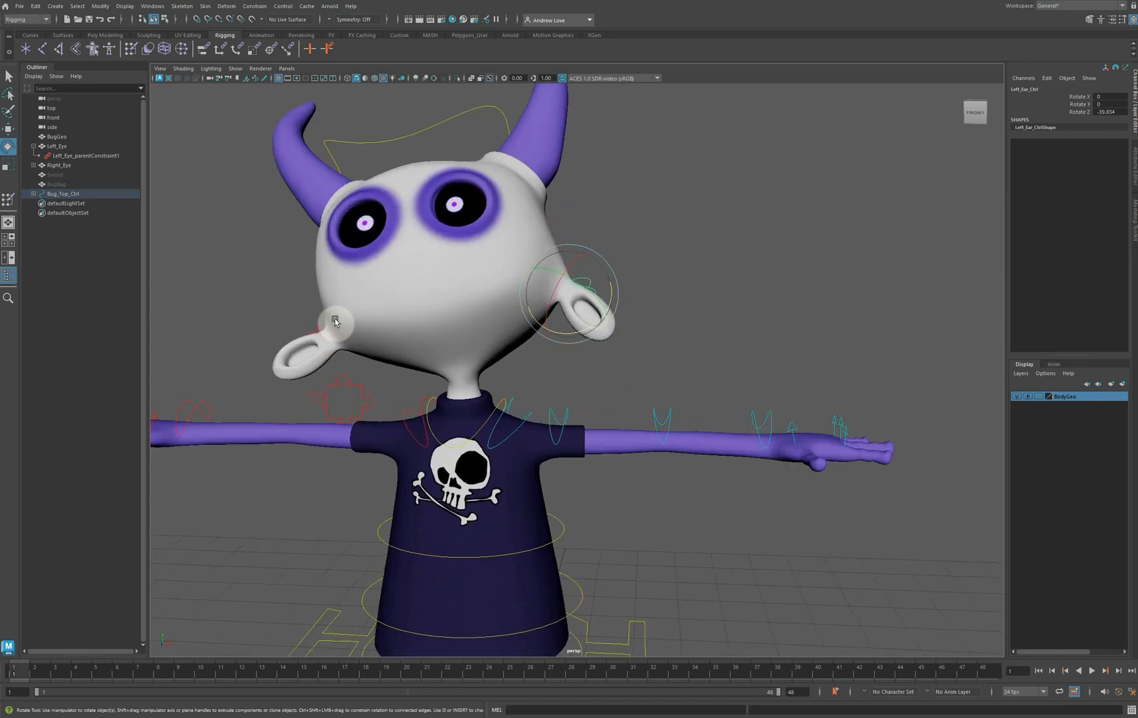
Reselect BugGeo in the posed state and reopen Paint Skin Weights with its tool settings on the Head_J influence
click(321, 290)
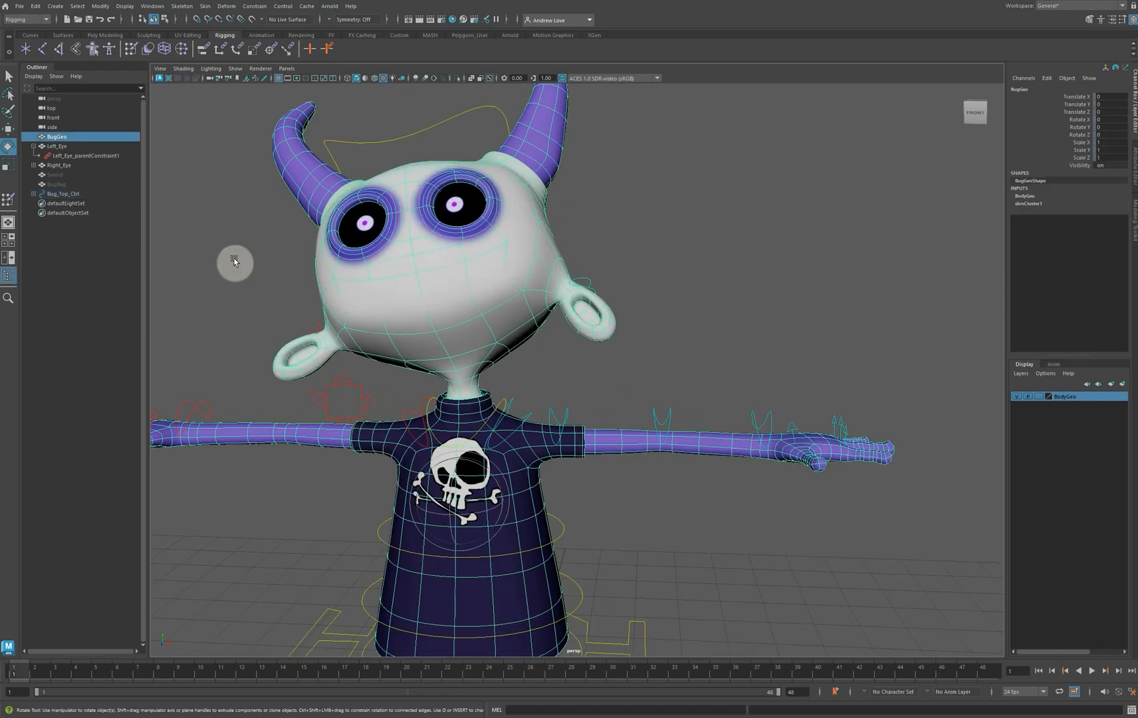
click(6, 200)
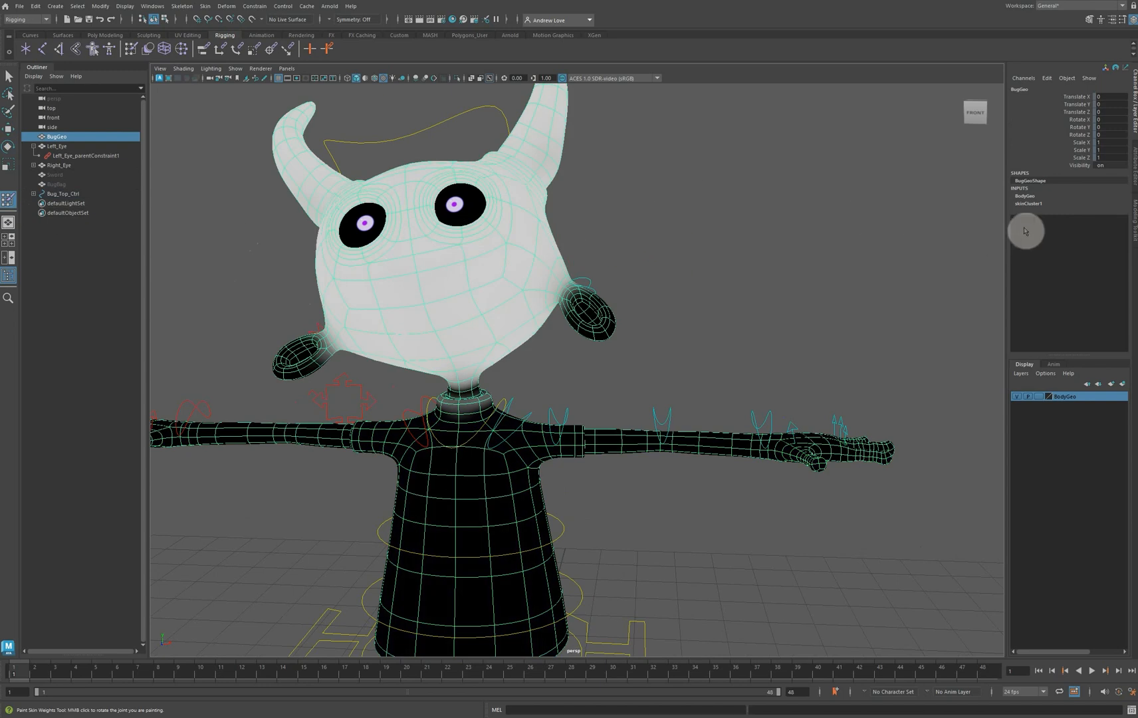
click(1123, 20)
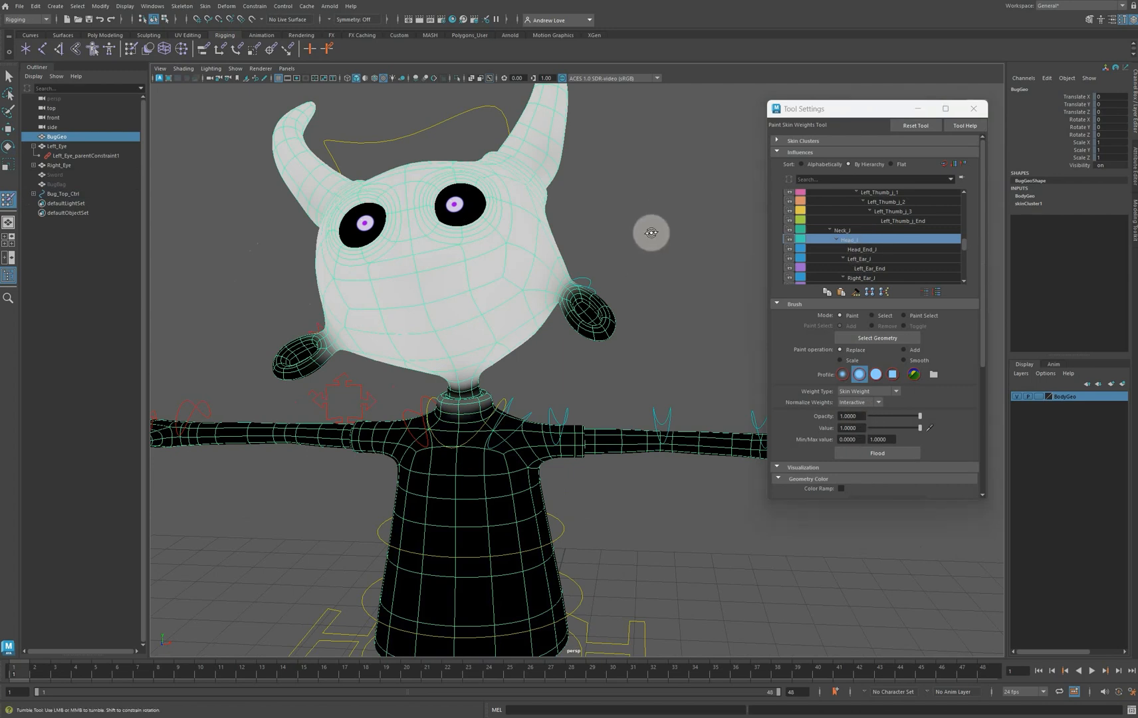
Examine the Head_J weights on the posed head, ears and neck from the front, side and above
alt+drag(651, 233, 585, 219)
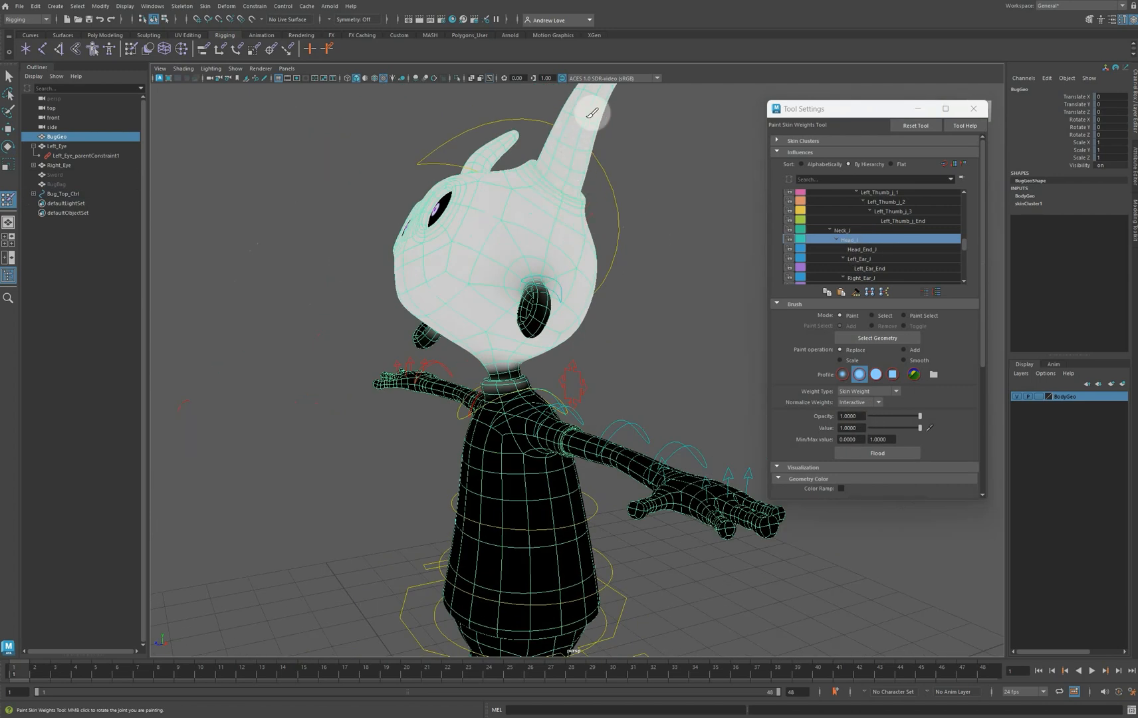
mouse_move(670, 224)
alt+mouse_down()
mouse_move(723, 234)
mouse_move(713, 224)
alt+mouse_up()
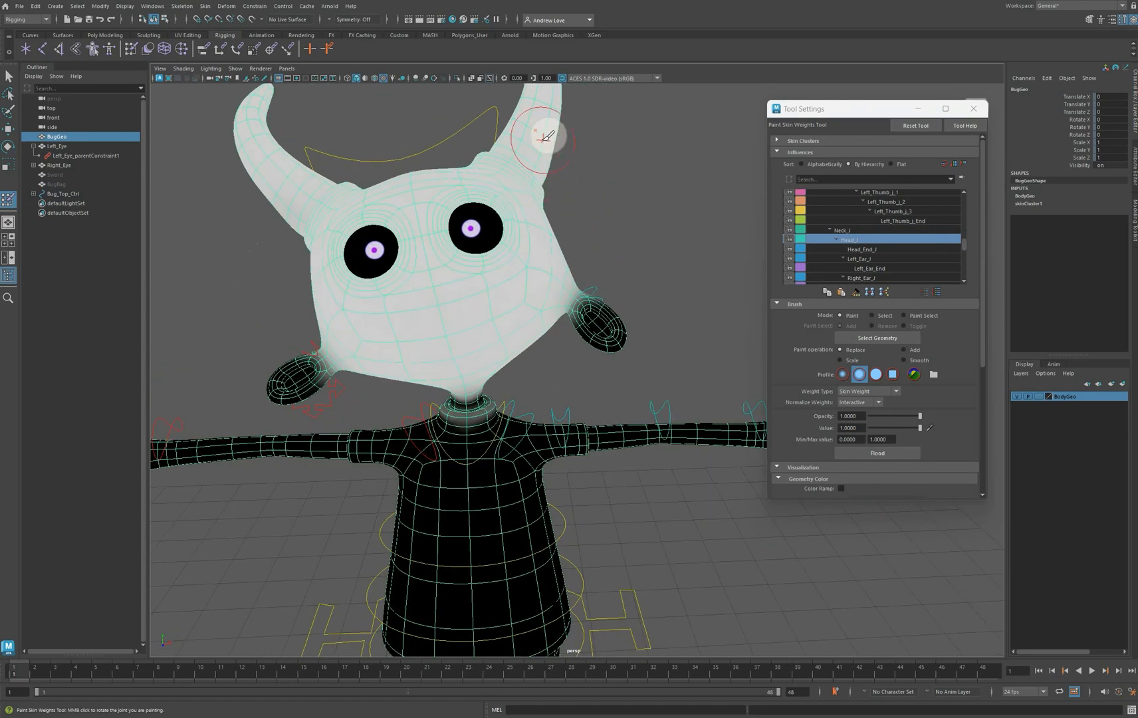
mouse_move(541, 152)
alt+mouse_down()
mouse_move(601, 200)
mouse_move(579, 188)
alt+mouse_up()
mouse_move(587, 208)
alt+mouse_down()
mouse_move(569, 263)
mouse_move(587, 190)
alt+mouse_up()
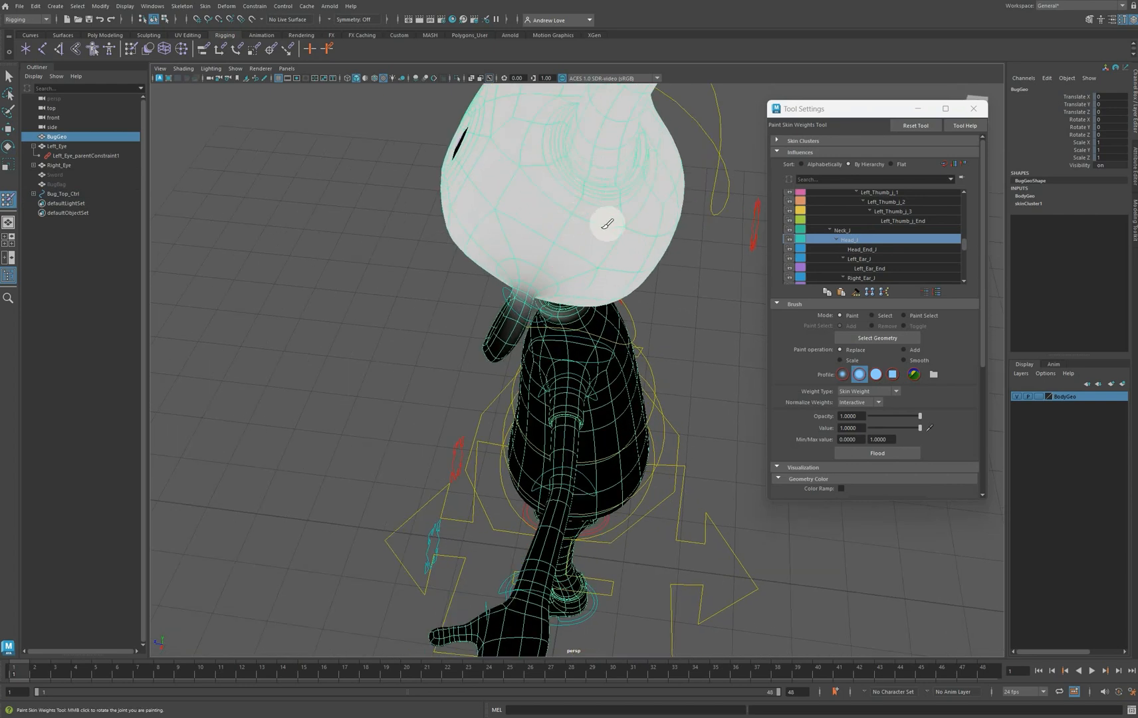
alt+drag(605, 223, 584, 203)
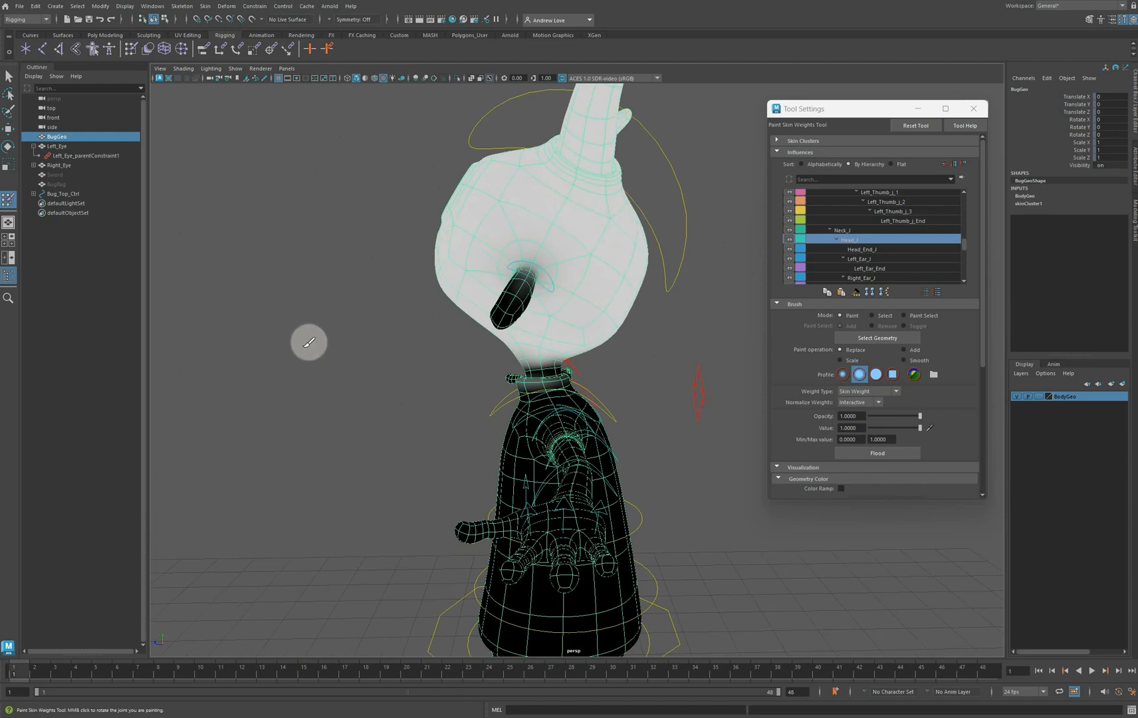
alt+drag(307, 340, 421, 383)
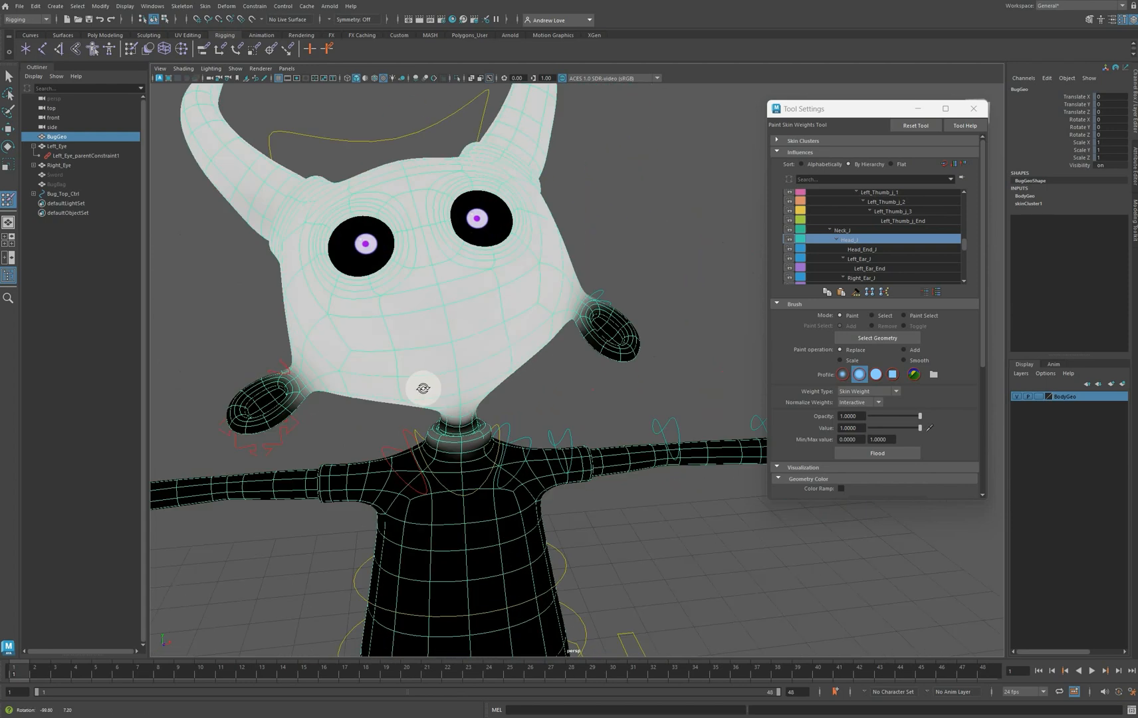
Try rotating the left ear control to about -447.7 in Z, and undo the rotation and the control selection
click(9, 147)
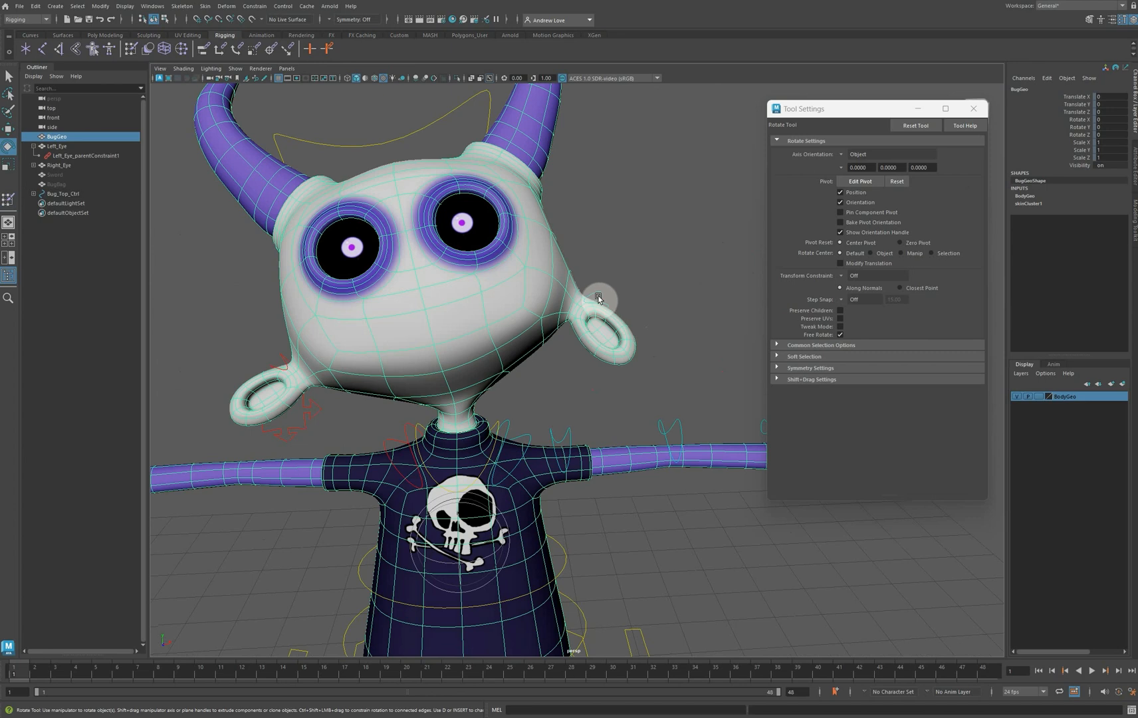
click(604, 337)
drag(605, 337, 598, 309)
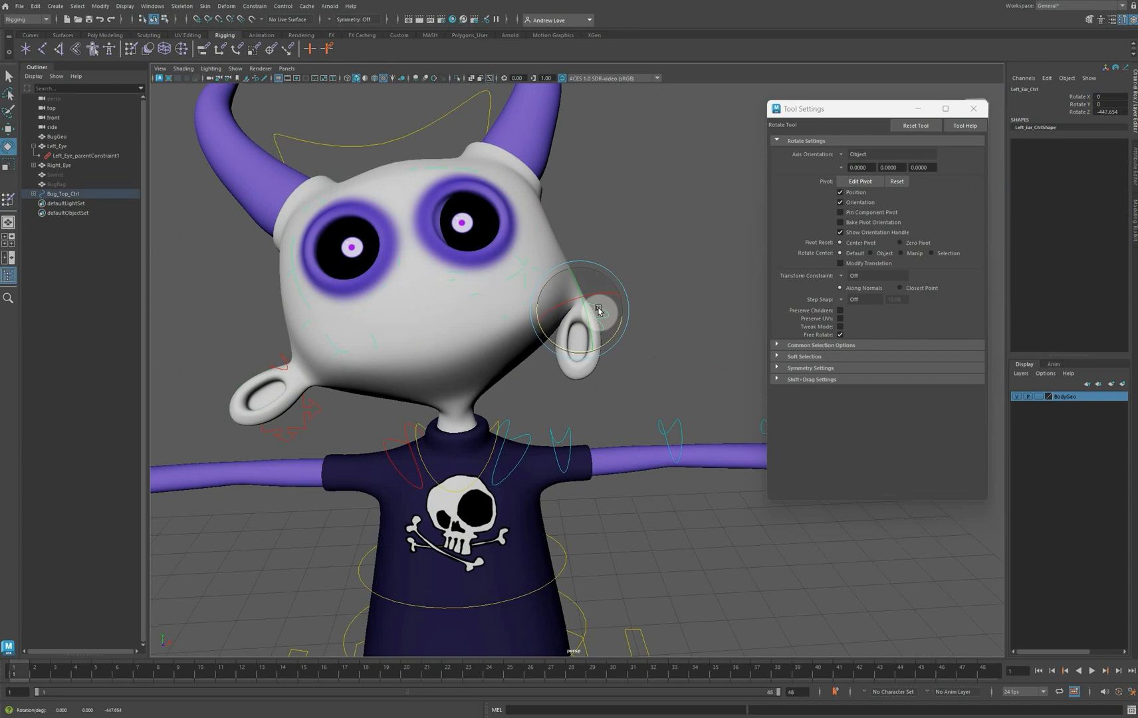
key(ctrl+z)
key(ctrl+z)
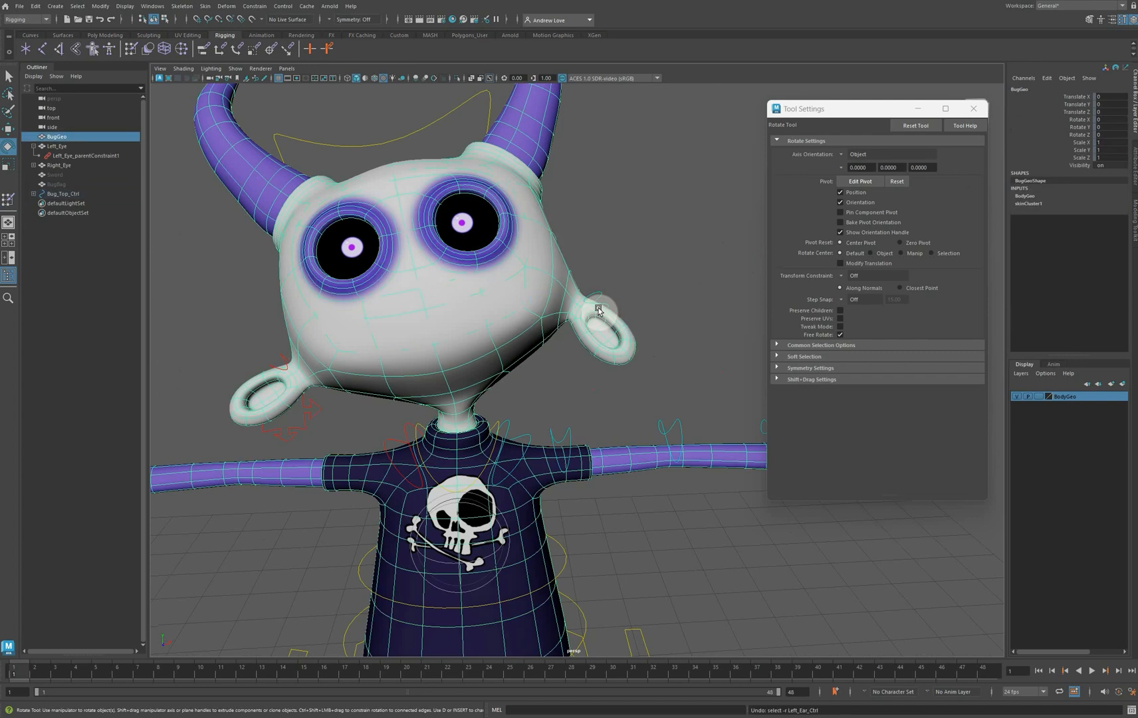
Reset the left ear control's Rotate Z to 0, and reselect BugGeo with the Paint Skin Weights tool
click(599, 291)
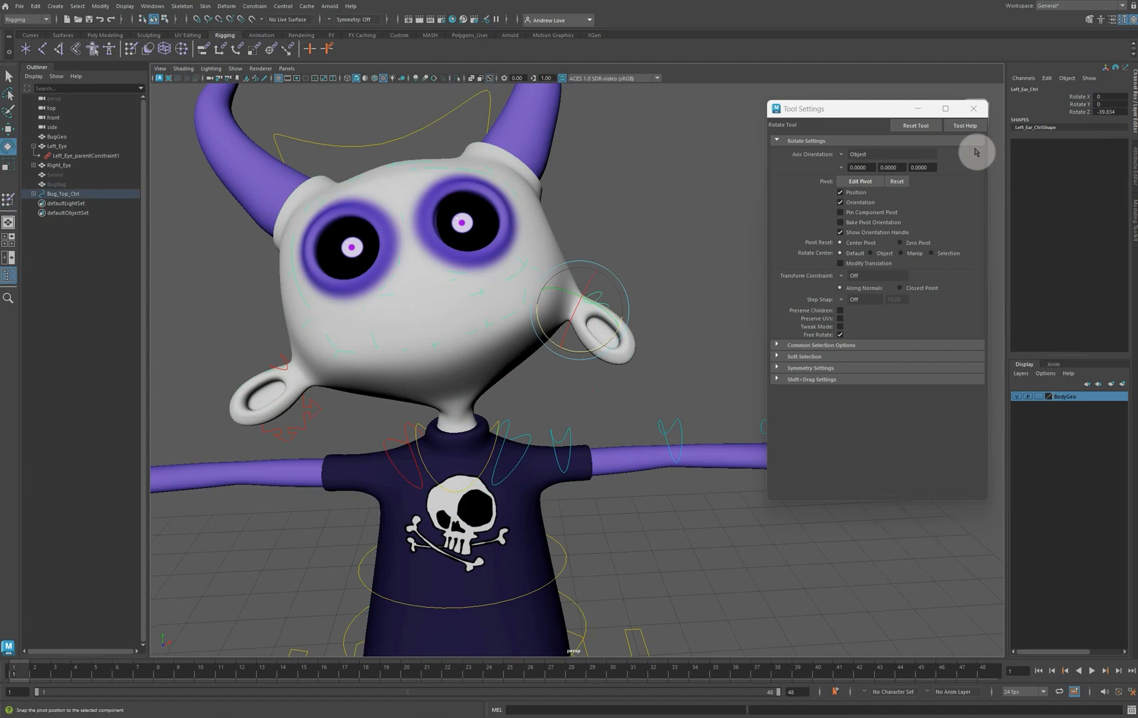
text(0)
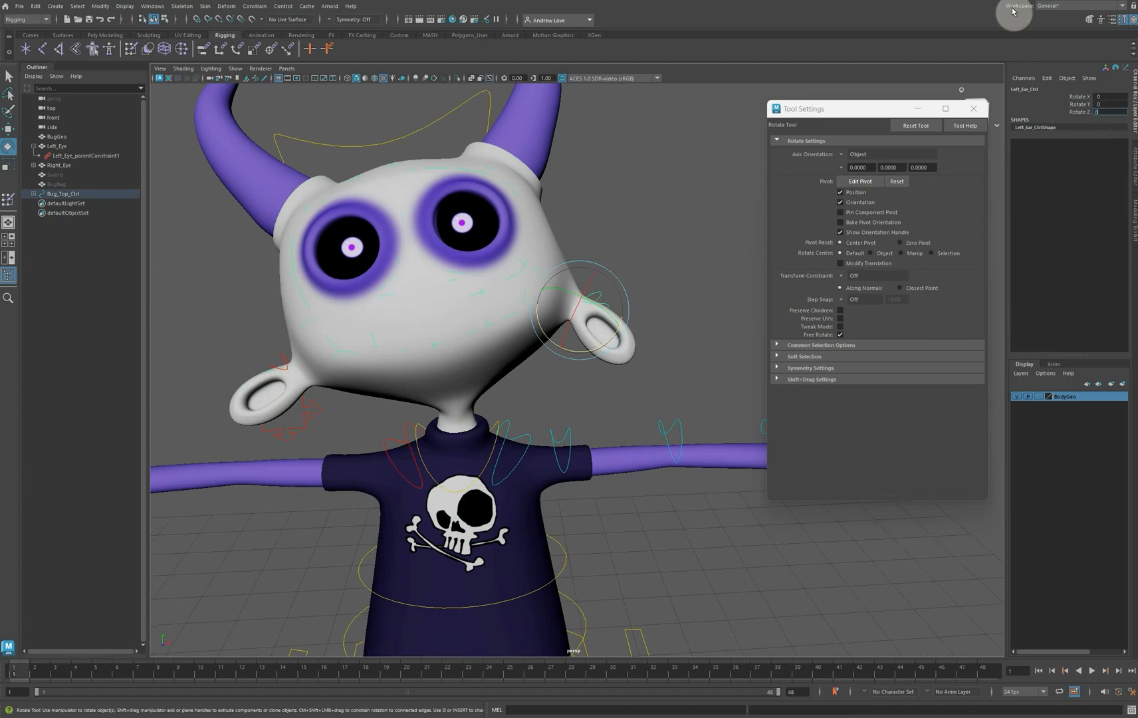
key(Return)
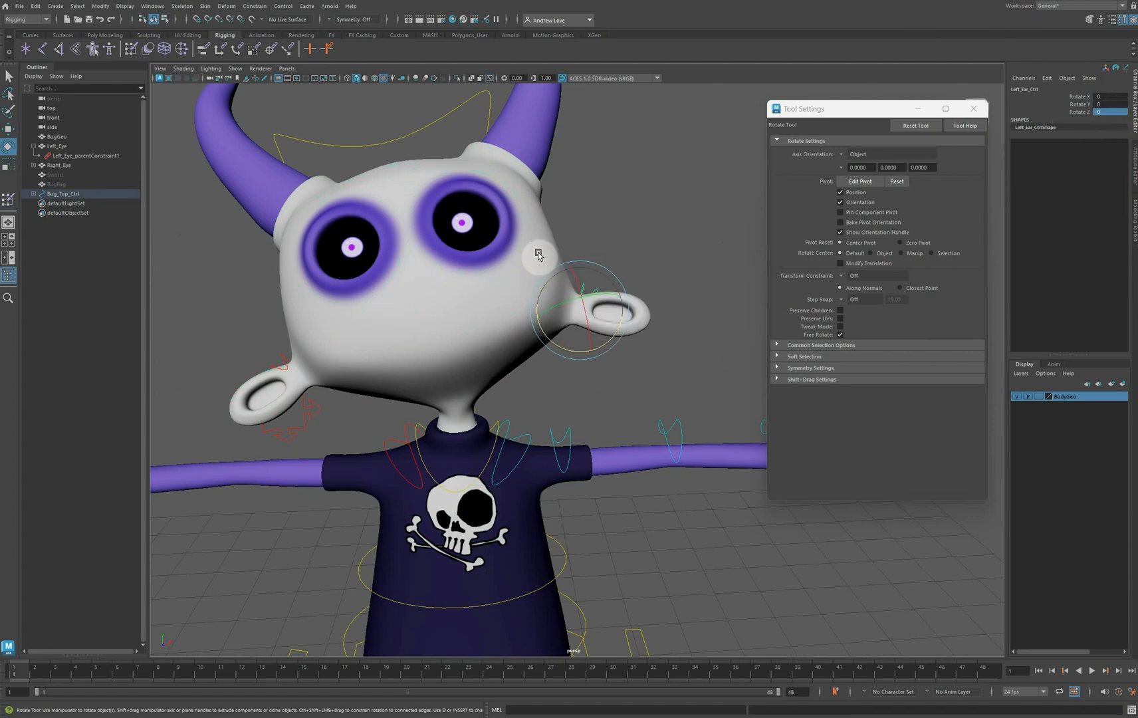
click(544, 246)
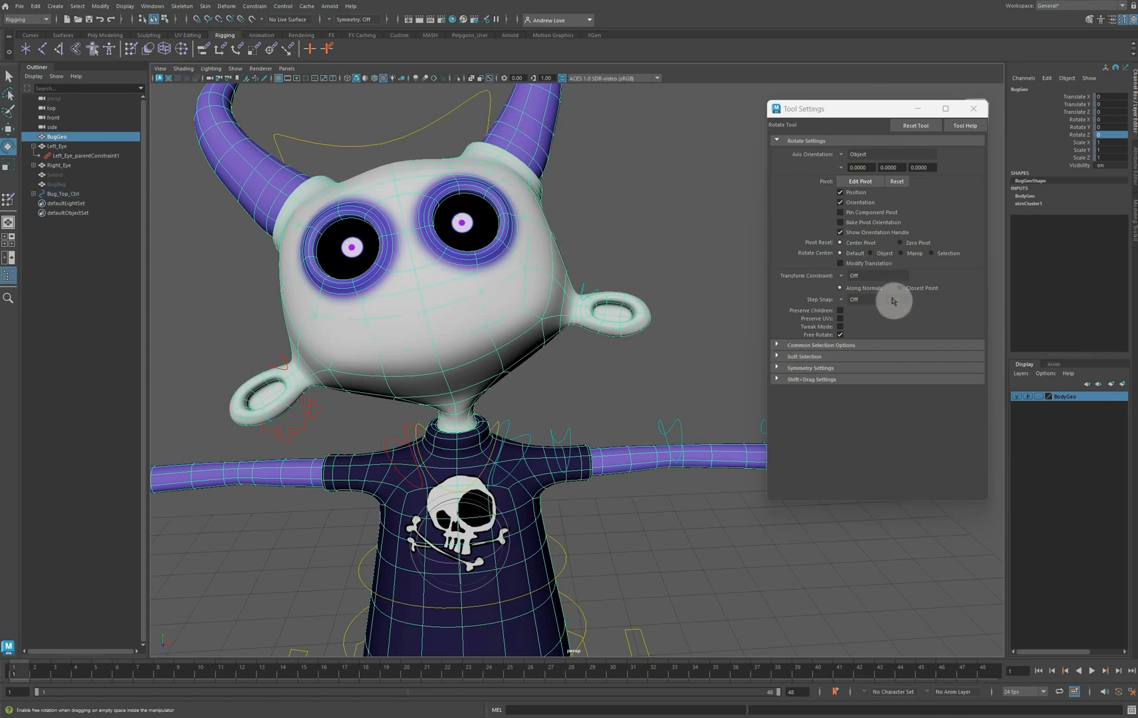
click(6, 203)
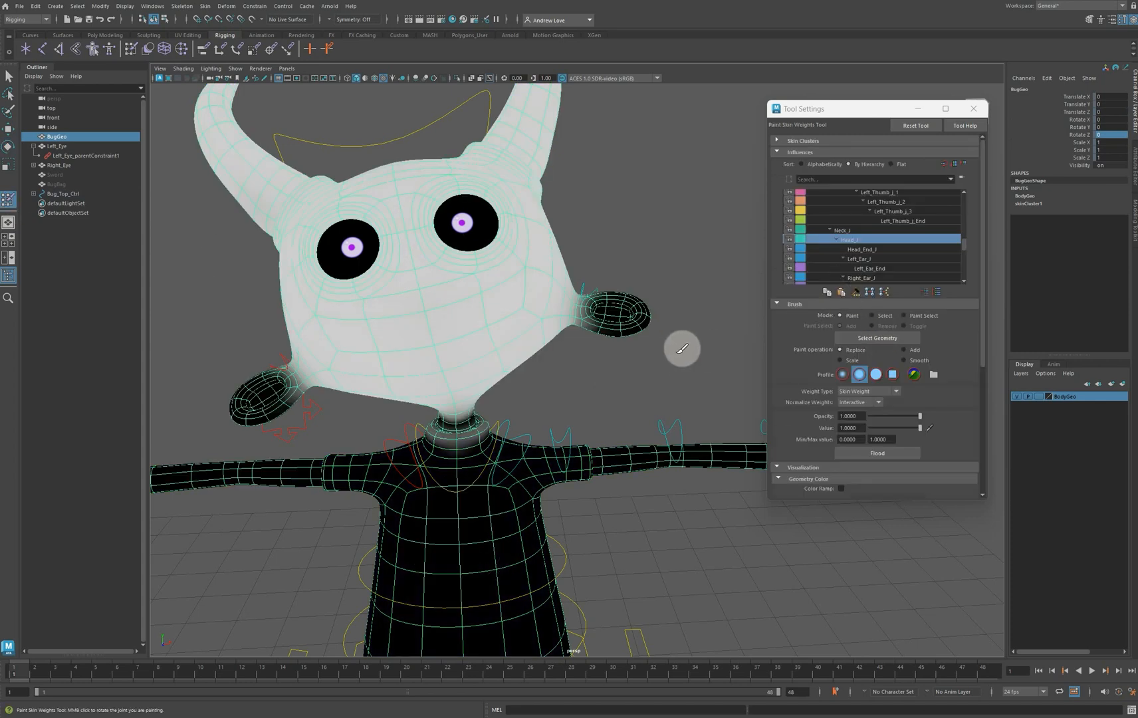
Paint the stray Left_Ear_J weights off the head around the left ear with a replace value of 0
alt+drag(680, 368, 638, 372)
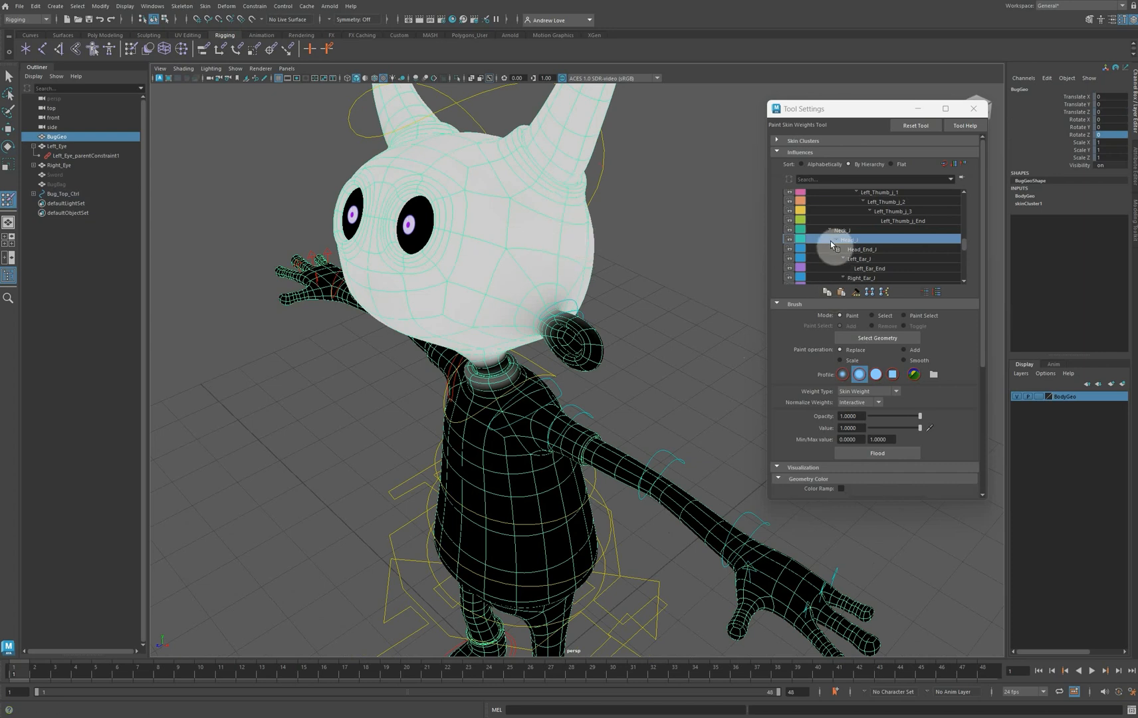
scroll(878, 267, down, 2)
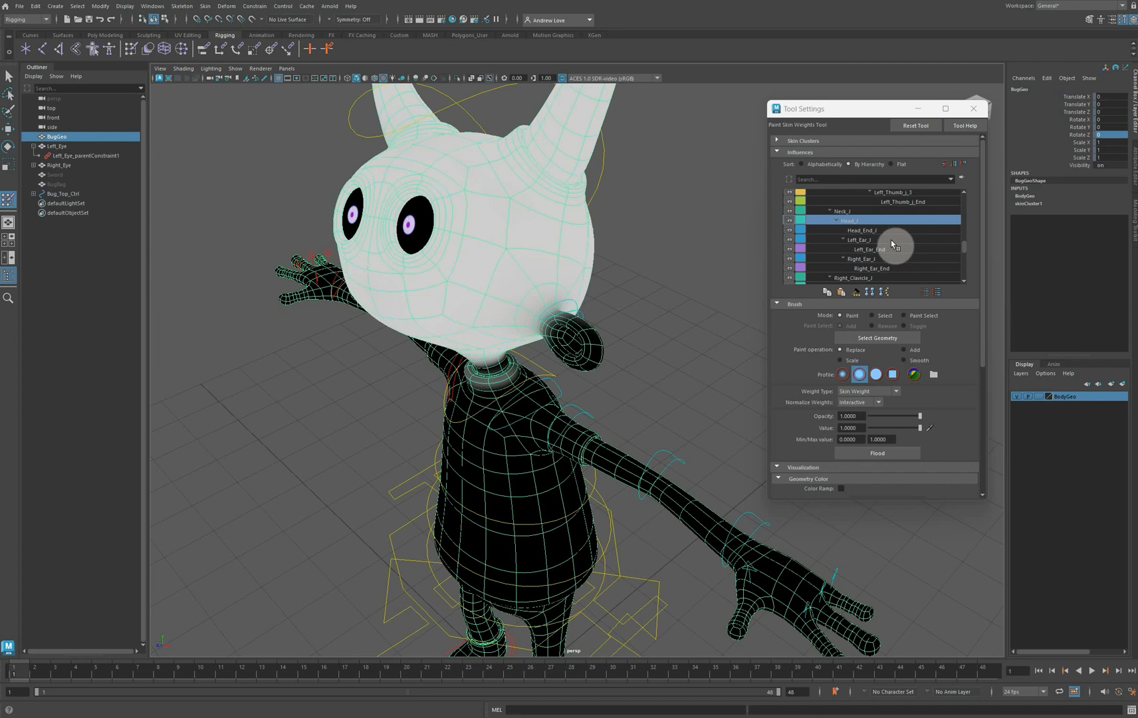
click(891, 240)
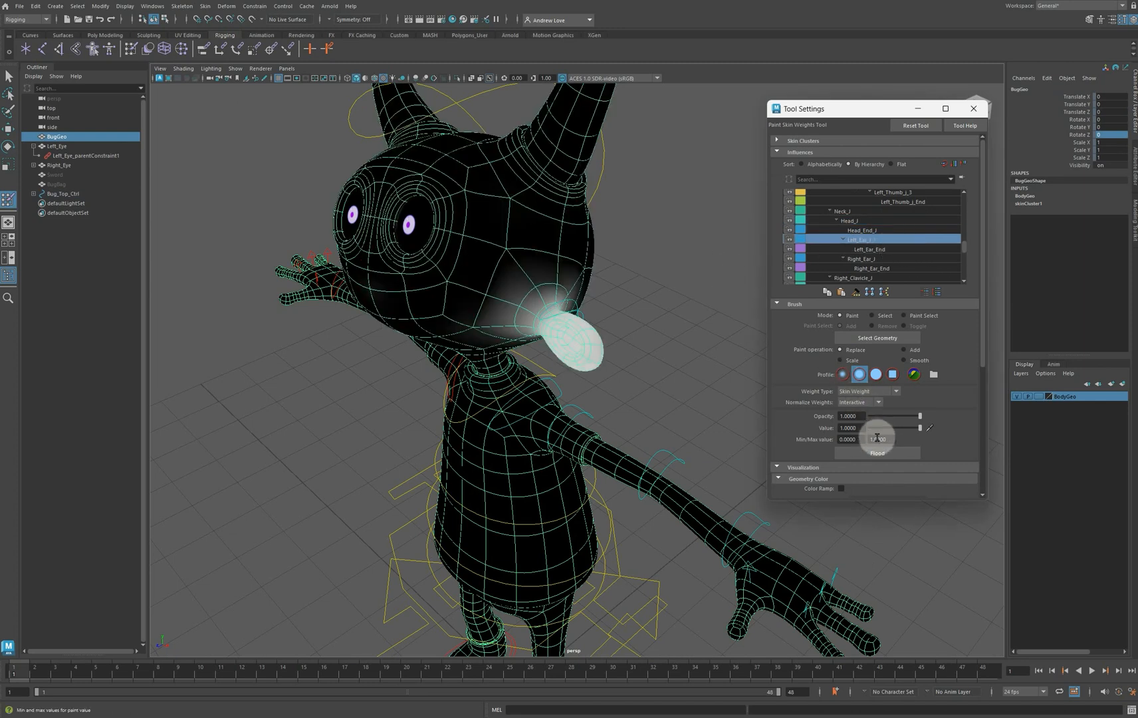
click(852, 427)
text(0)
key(Return)
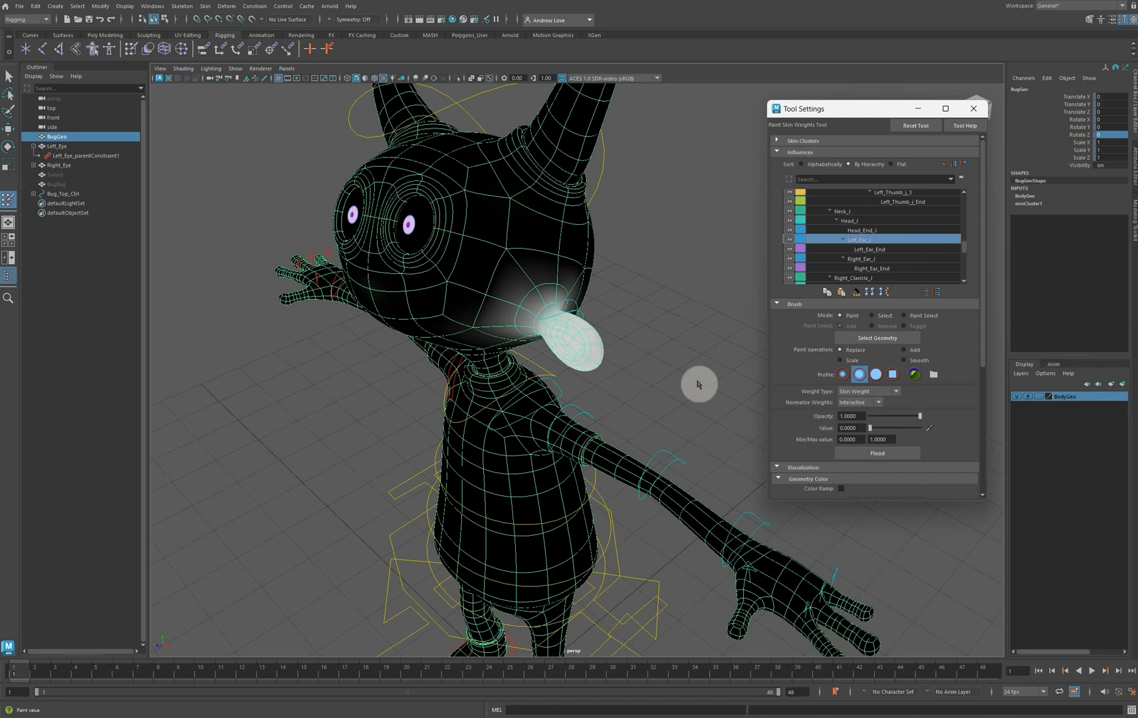
mouse_move(549, 253)
mouse_down()
mouse_move(508, 315)
mouse_move(526, 287)
mouse_move(563, 286)
mouse_move(531, 264)
mouse_move(532, 233)
mouse_up()
mouse_move(615, 315)
mouse_down()
mouse_move(615, 299)
mouse_move(554, 347)
mouse_move(612, 322)
mouse_move(713, 324)
mouse_up()
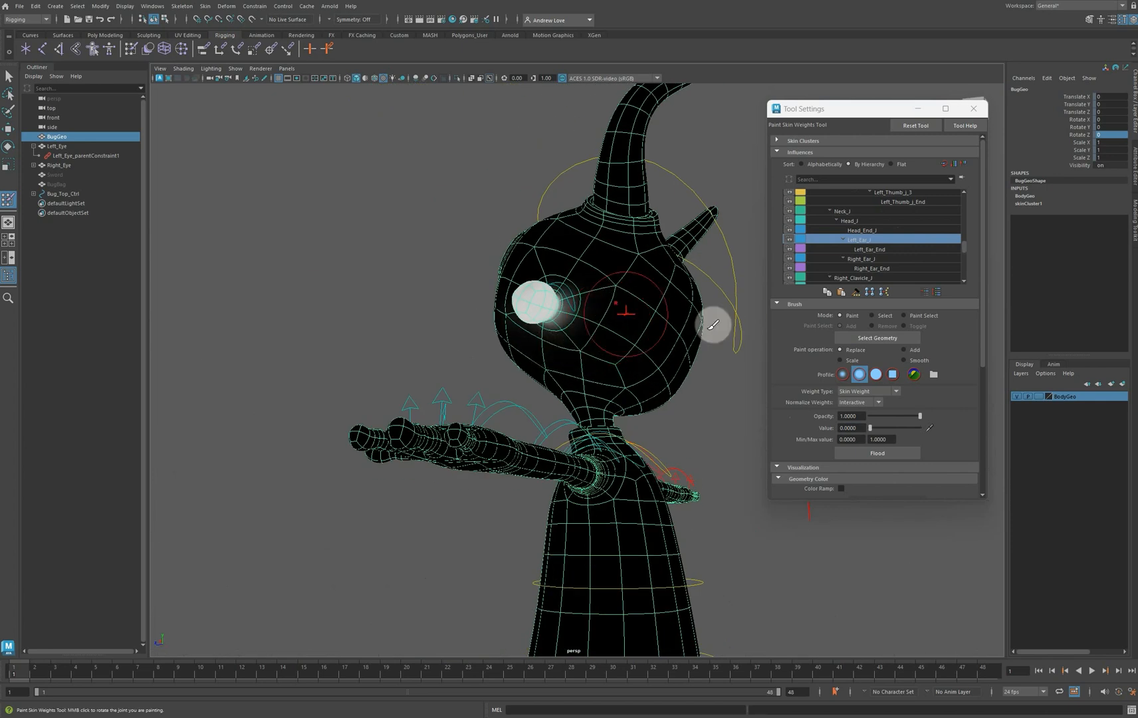
Check the Left_Ear_End influence, return to Left_Ear_J, and paint the left ear with value 1 from all sides
click(880, 249)
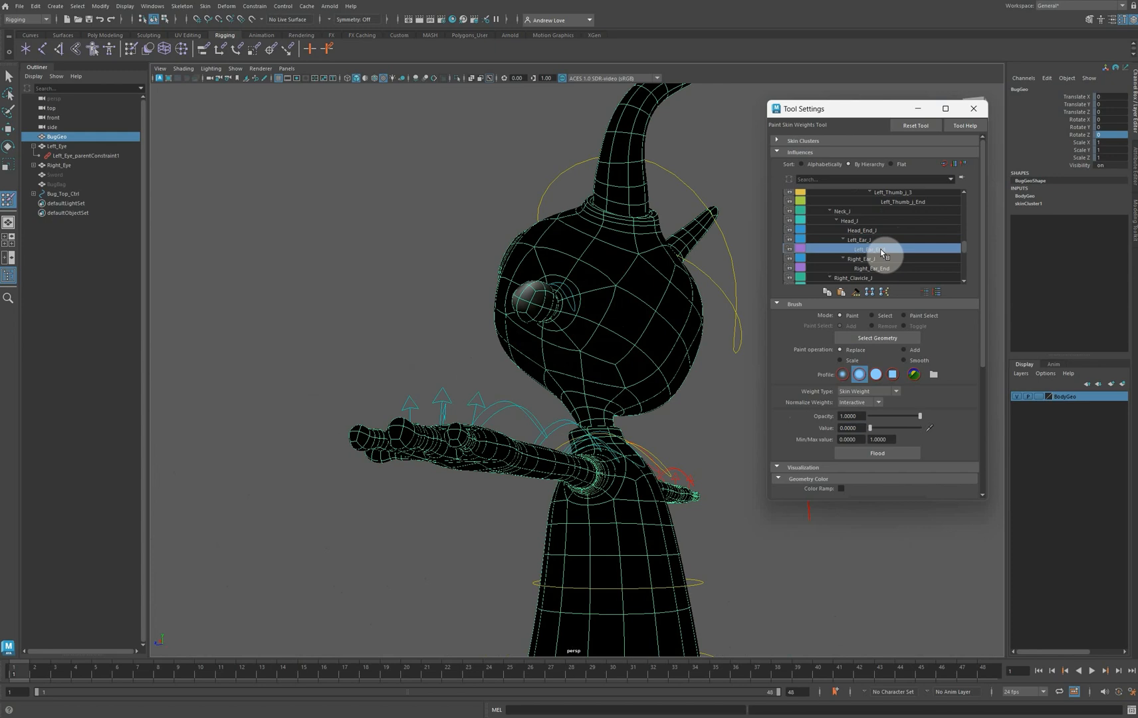
click(857, 242)
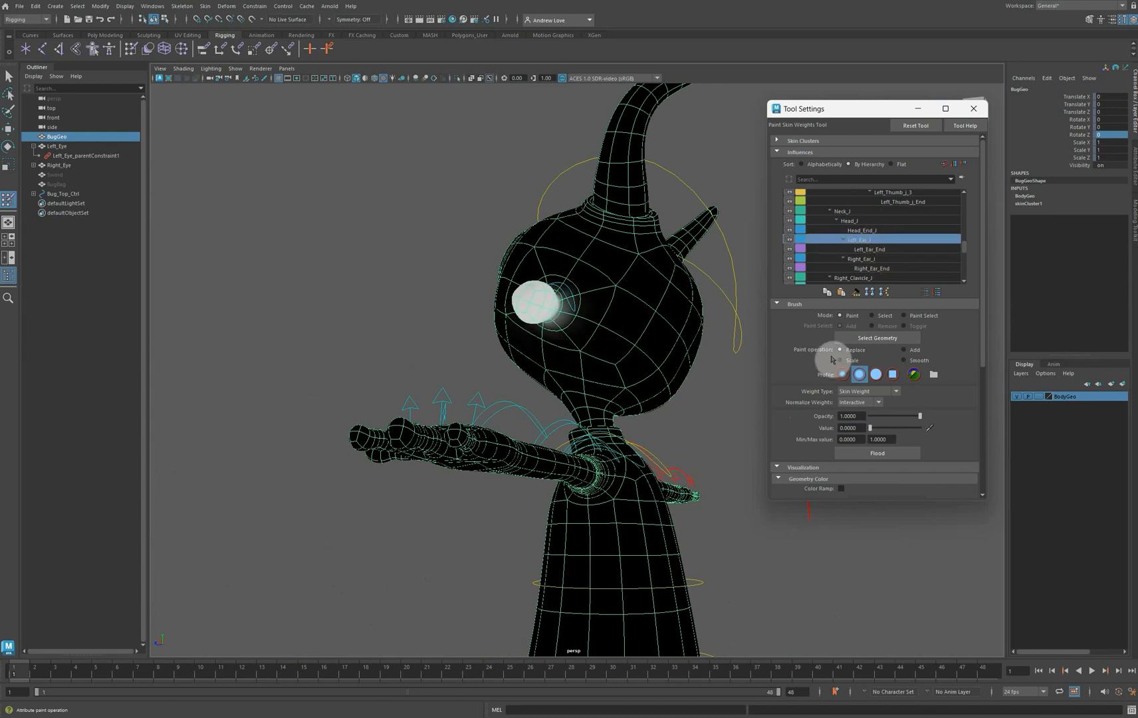
drag(864, 427, 827, 425)
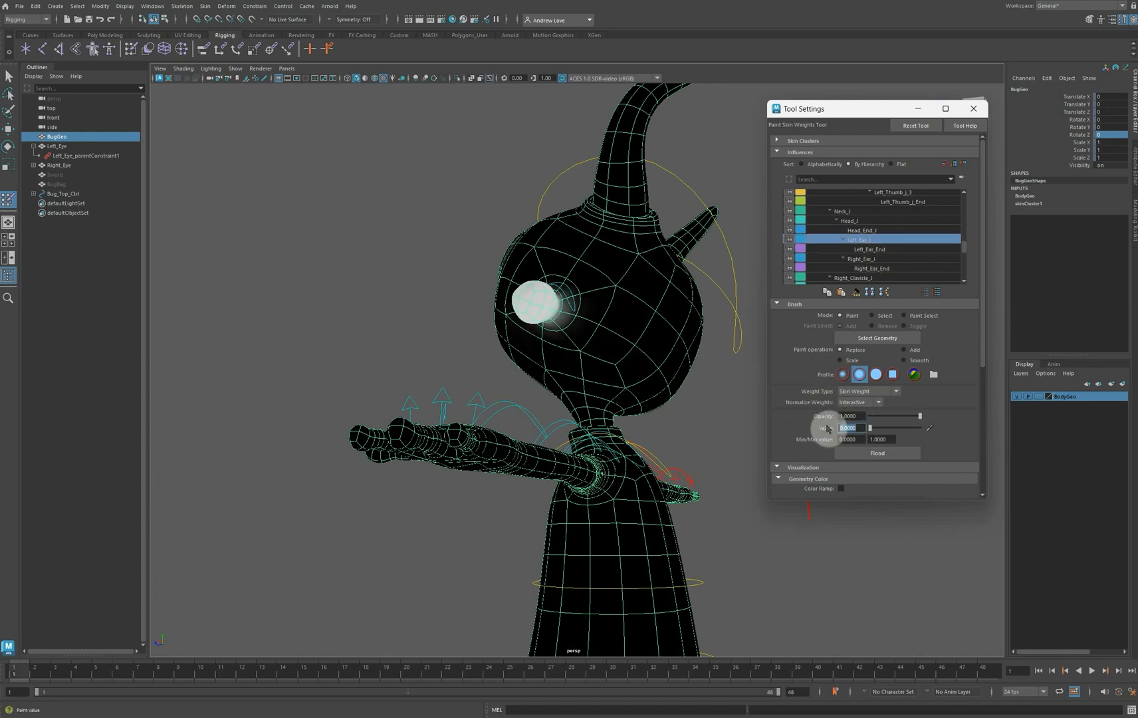
text(1)
key(Return)
alt+drag(355, 406, 432, 437)
scroll(591, 399, up, 10)
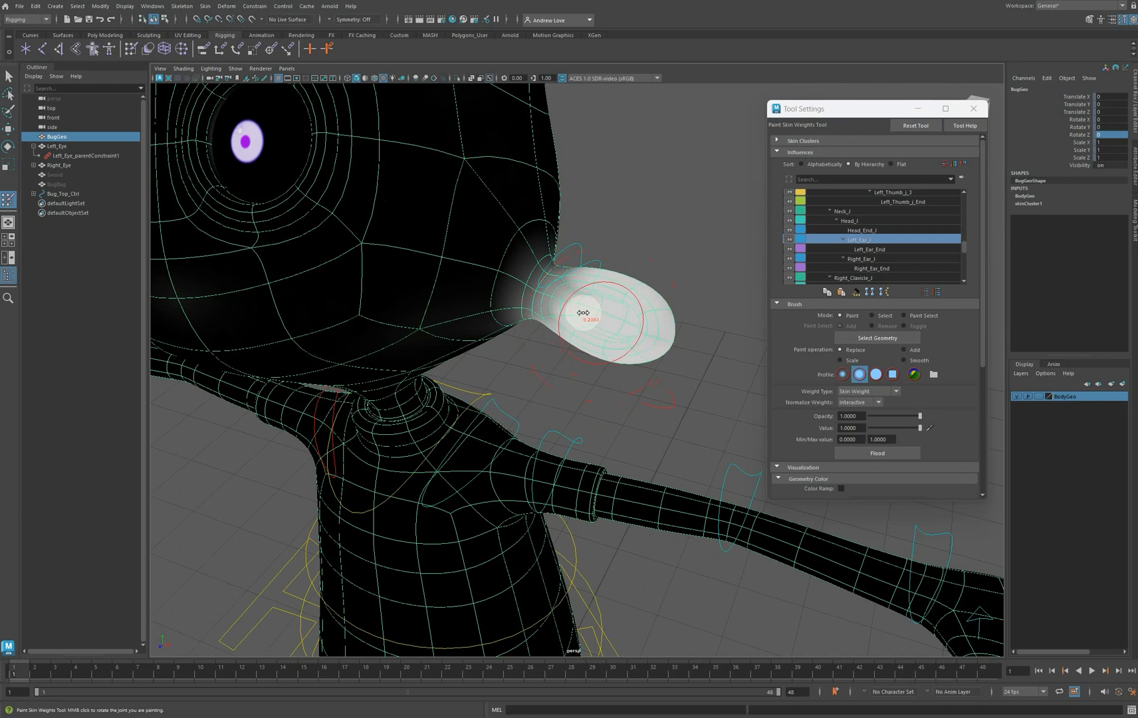
mouse_move(581, 286)
mouse_down()
mouse_move(567, 318)
mouse_move(570, 279)
mouse_move(589, 272)
mouse_move(577, 331)
mouse_move(626, 324)
mouse_move(529, 325)
mouse_move(508, 297)
mouse_up()
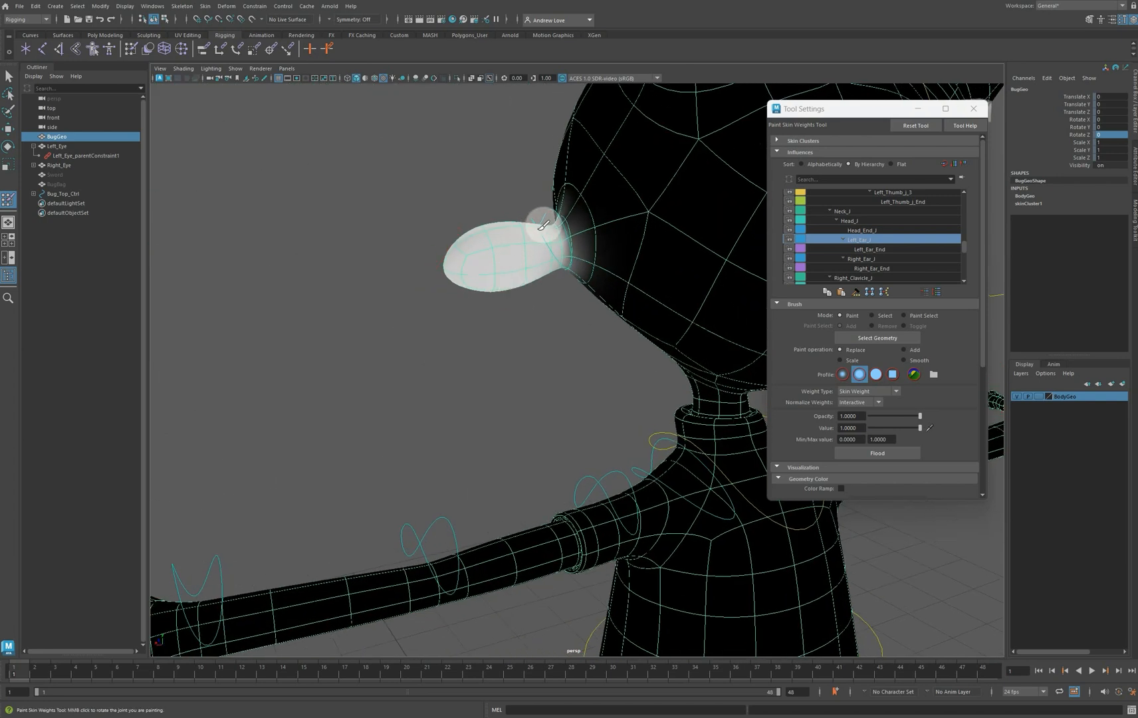
mouse_move(433, 331)
alt+mouse_down()
mouse_move(404, 310)
mouse_move(427, 302)
mouse_move(452, 426)
mouse_move(512, 412)
alt+mouse_up()
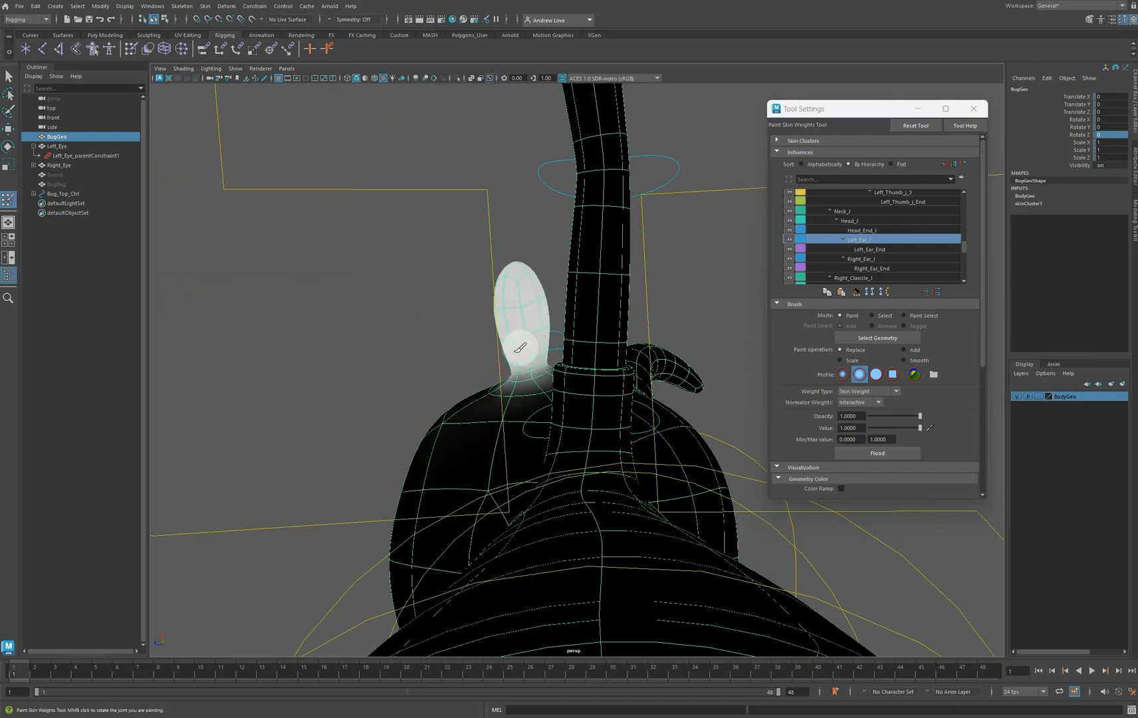
mouse_move(337, 366)
alt+mouse_down()
mouse_move(407, 439)
mouse_move(406, 457)
alt+mouse_up()
mouse_move(716, 256)
alt+mouse_down()
mouse_move(655, 274)
mouse_move(646, 262)
alt+mouse_up()
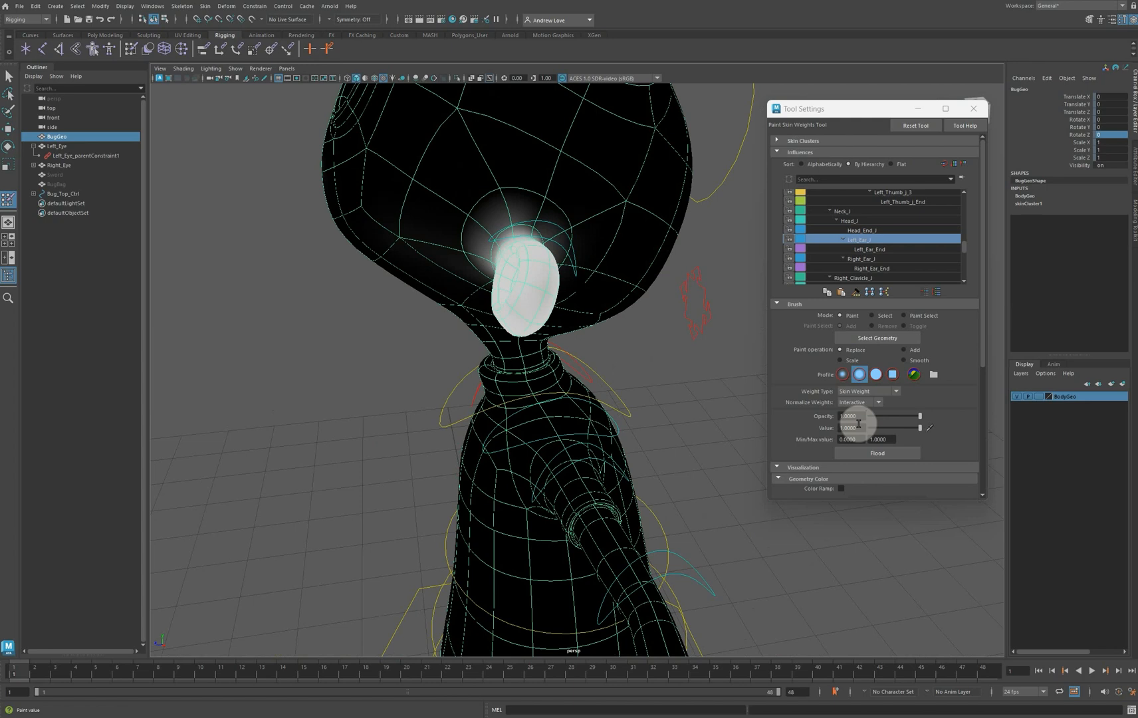
Set the brush value to 0 for Left_Ear_J and review the weight falloff around the left ear's base
drag(859, 428, 814, 431)
text(0)
key(Return)
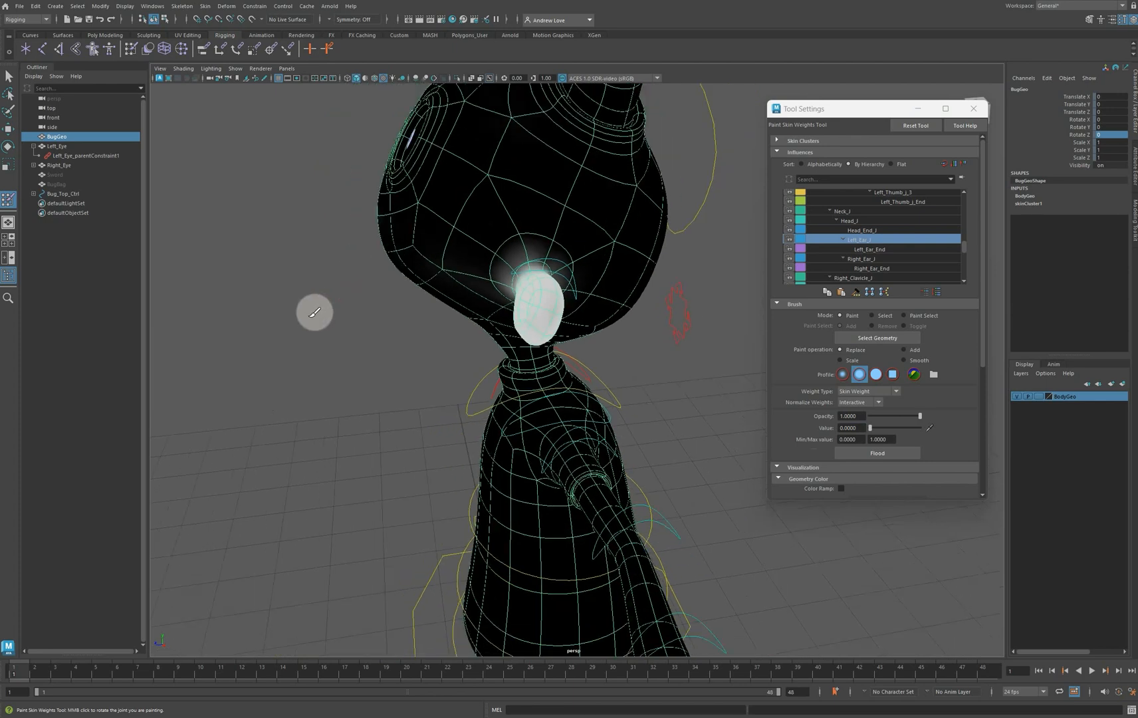
alt+drag(351, 350, 379, 347)
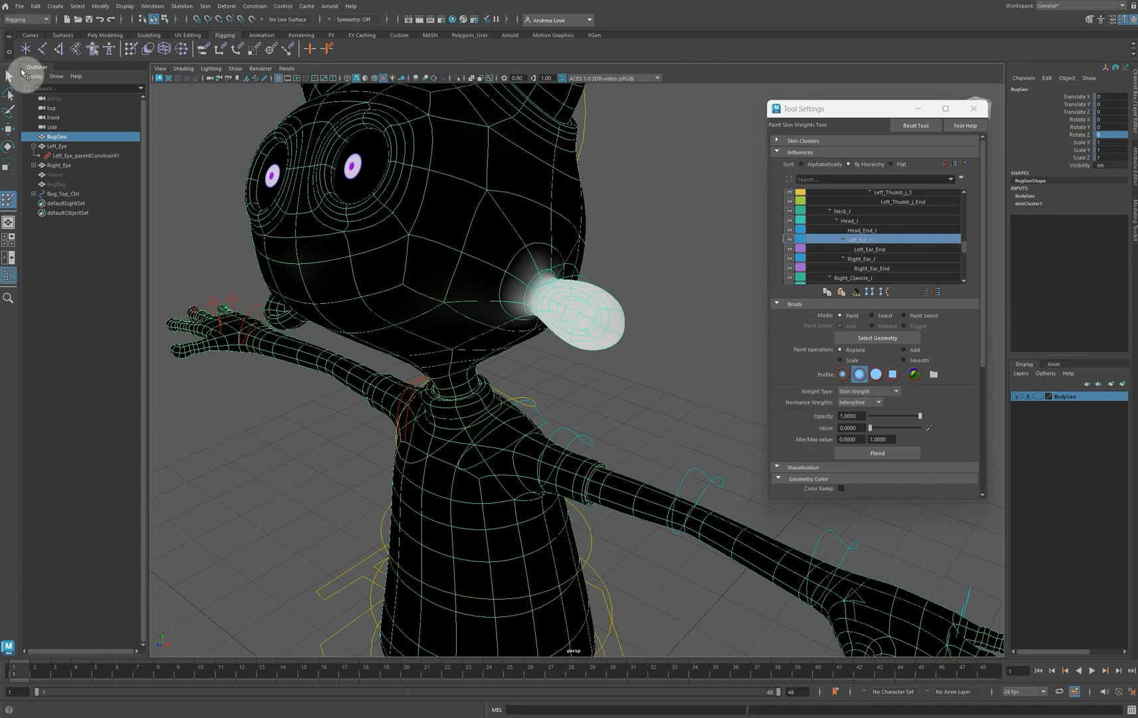
Switch BugGeo to vertex selection and select the head vertices just above the base of the left ear
click(9, 75)
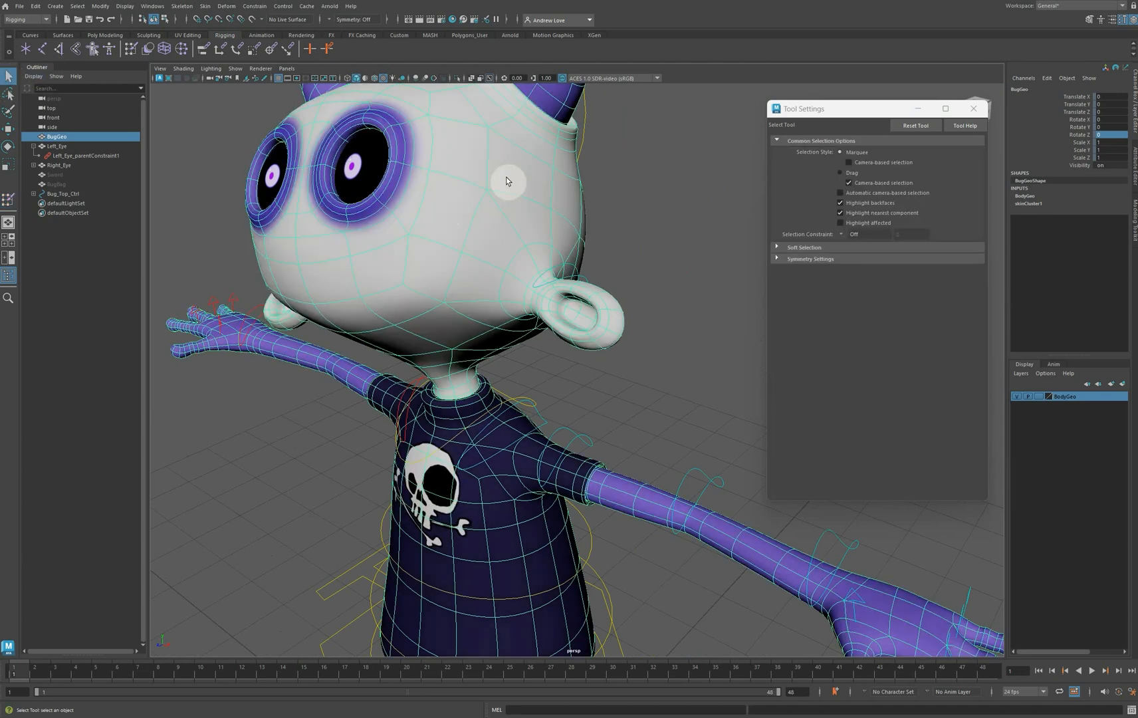
right_drag(507, 181, 477, 178)
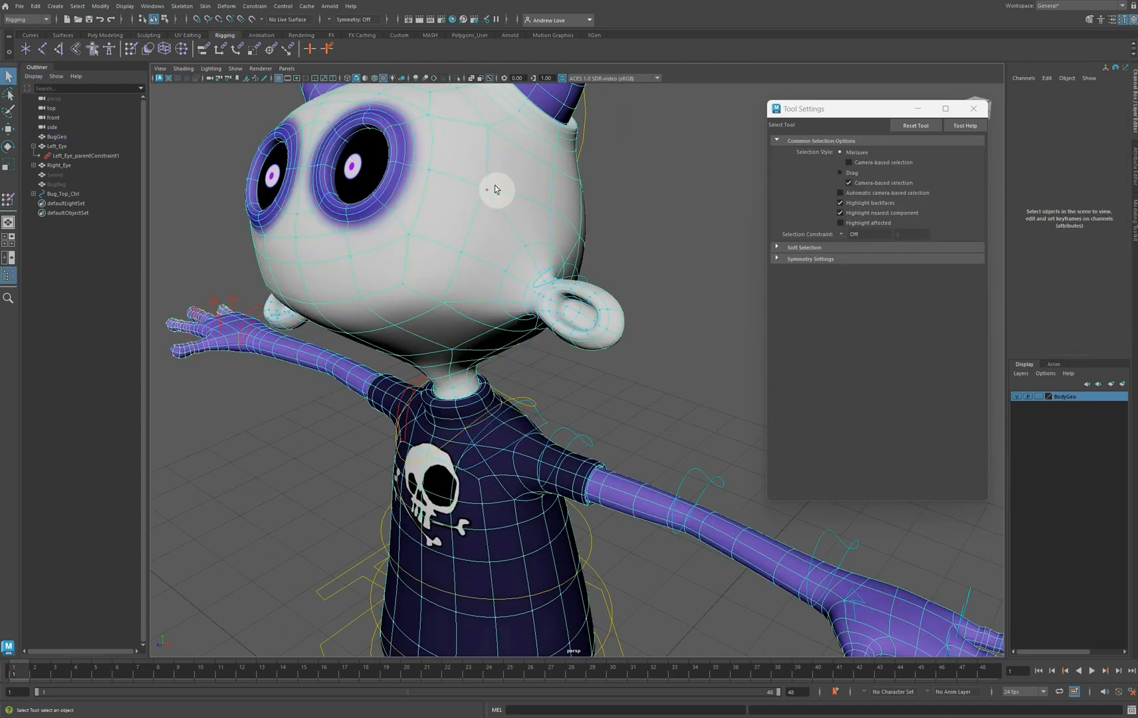
click(551, 245)
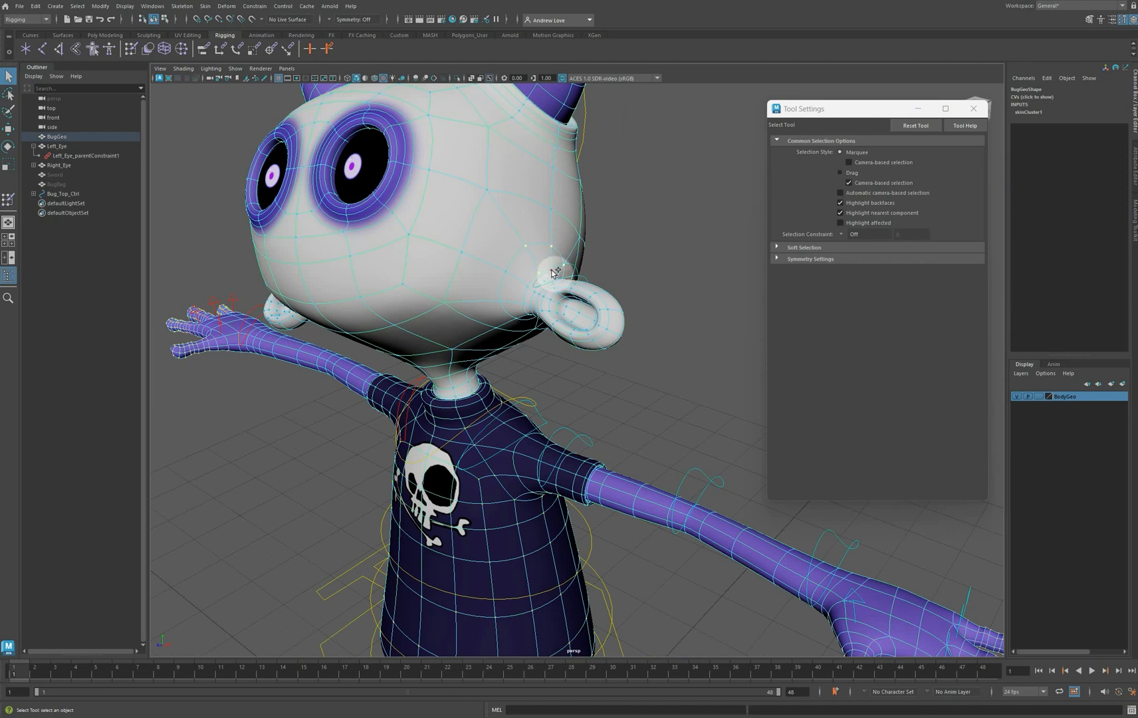
alt+drag(660, 272, 570, 284)
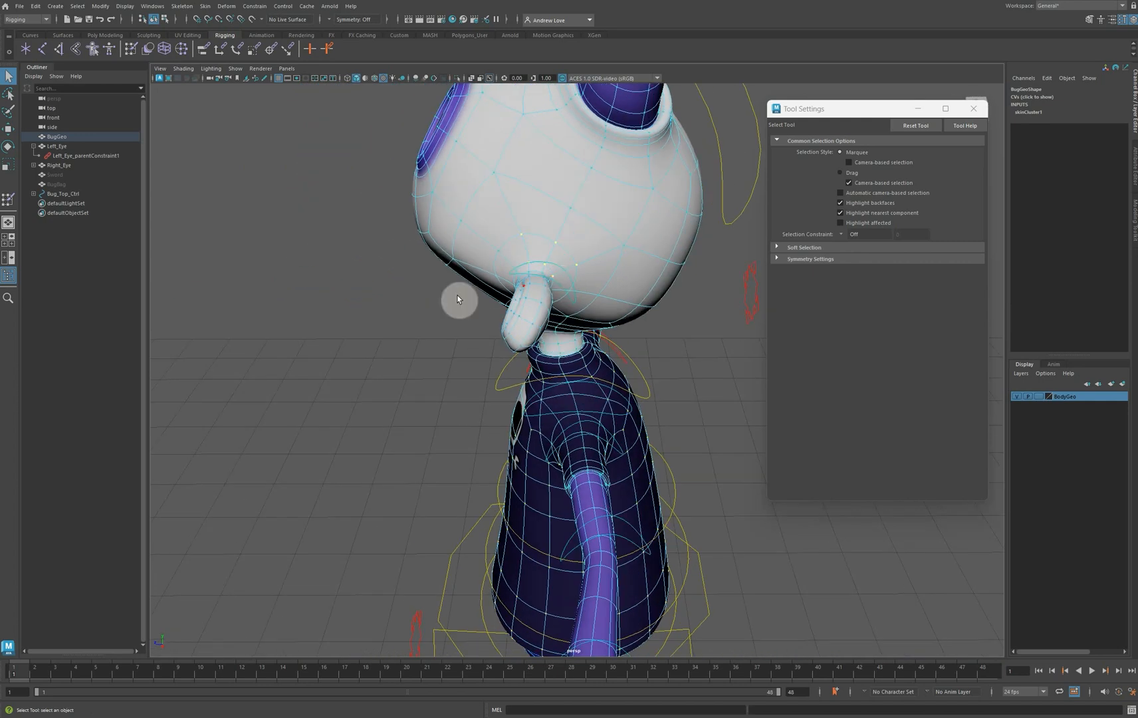
Open the Component Editor for the selected vertices and widen its window to reveal more deformer categories
click(159, 7)
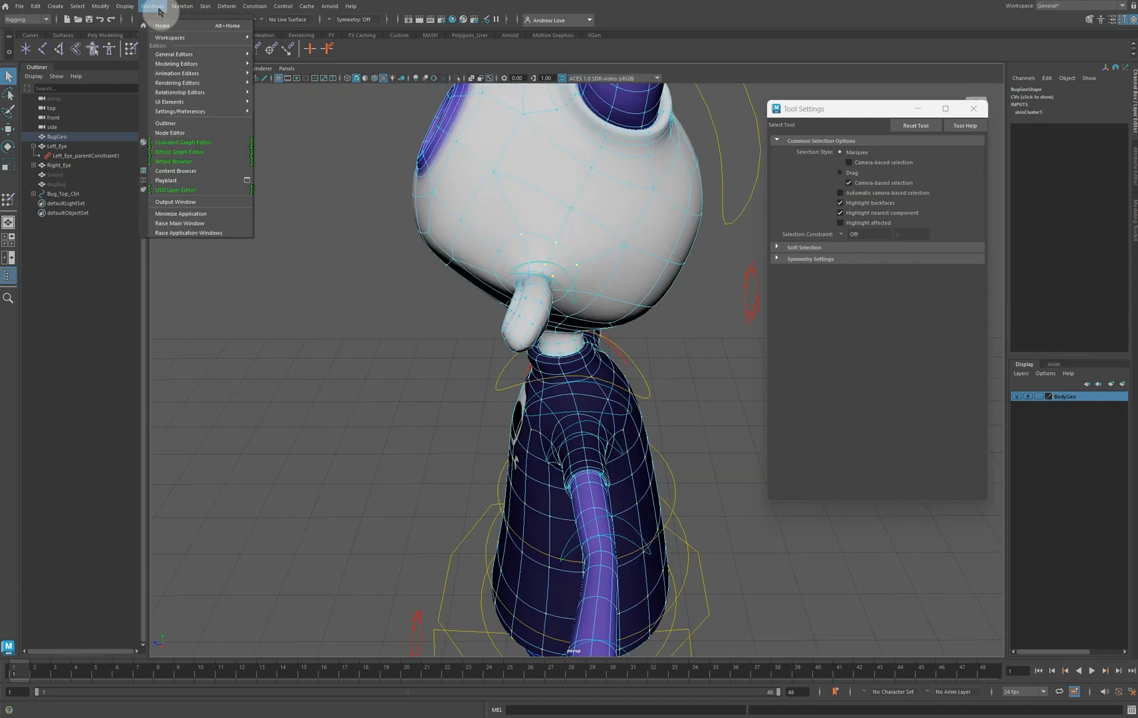
click(210, 56)
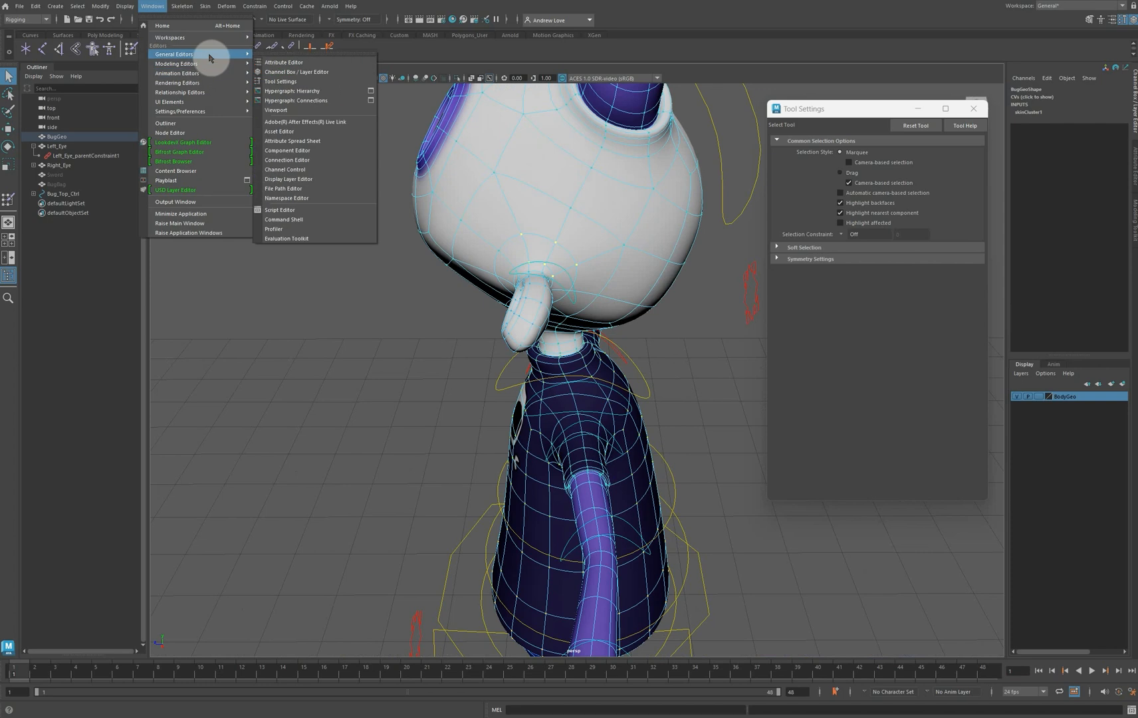
click(321, 151)
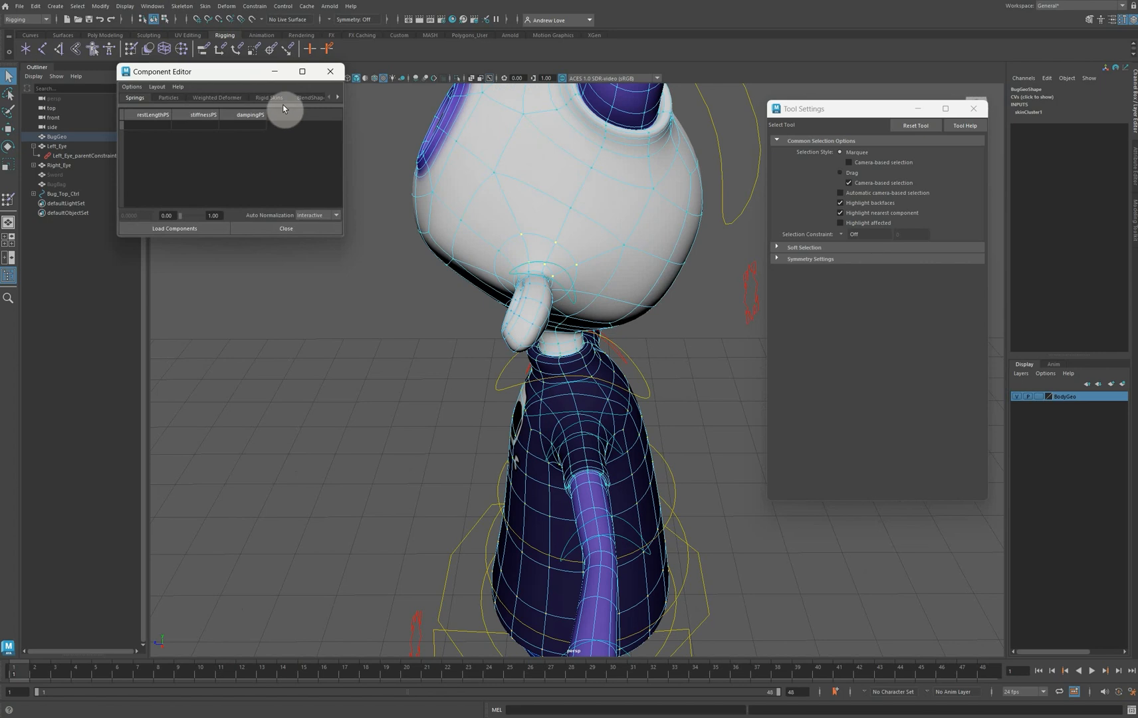
drag(344, 135, 416, 137)
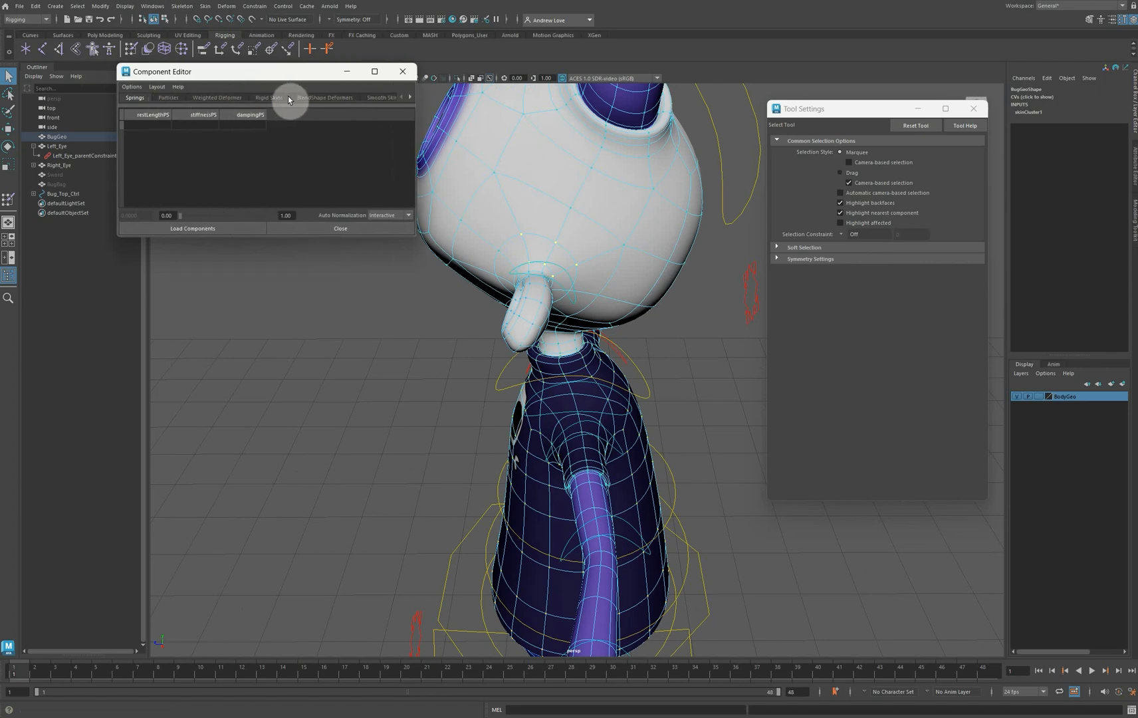
In the Component Editor's Smooth Skins weights, set Left_Ear_End to 0 for all the selected head vertices
click(376, 97)
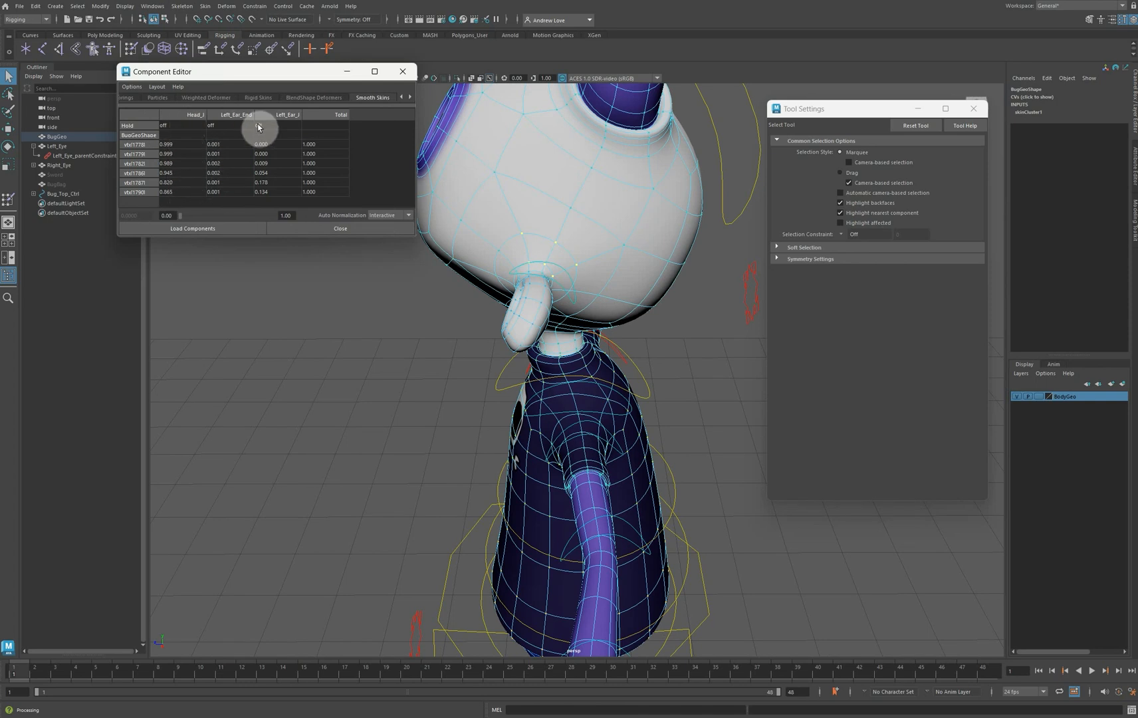
drag(237, 147, 230, 192)
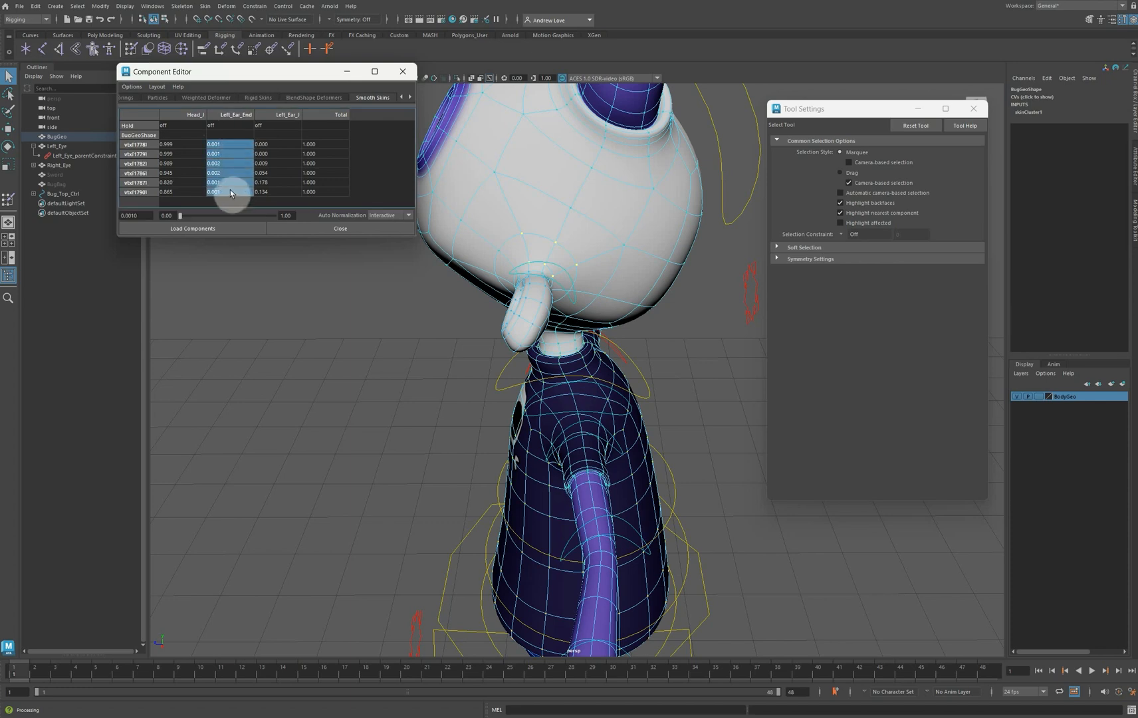
text(0)
key(Return)
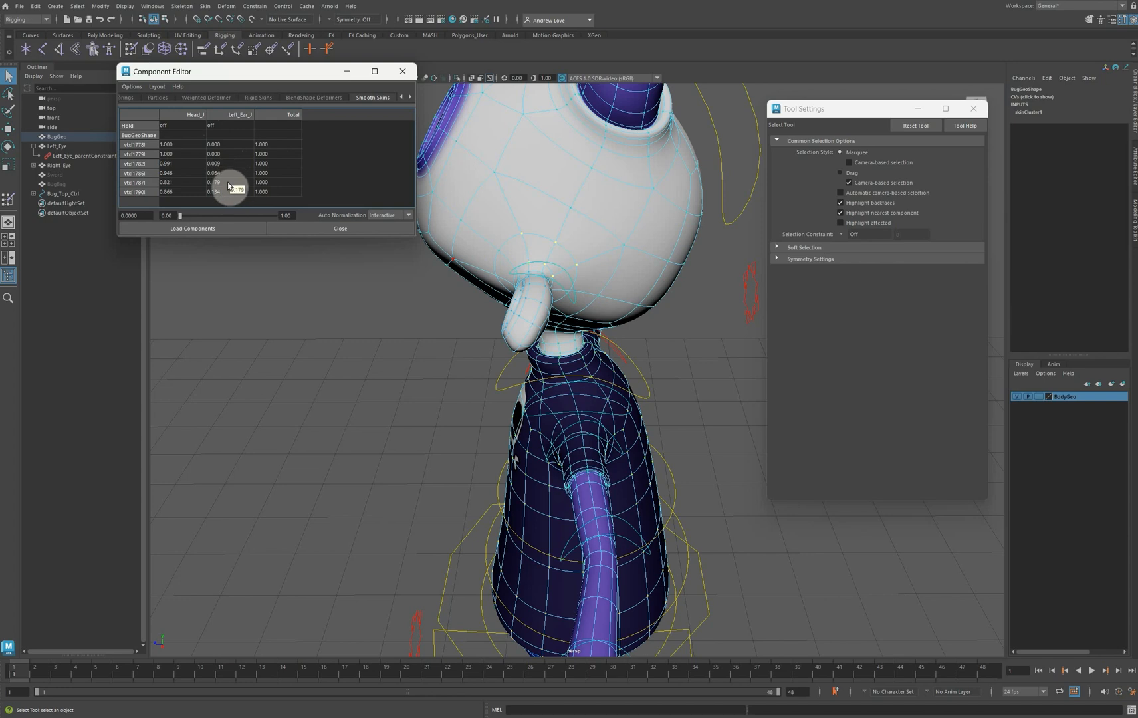
Inspect the skin weights of the single vertex at the left ear's base, then close the Component Editor
click(529, 264)
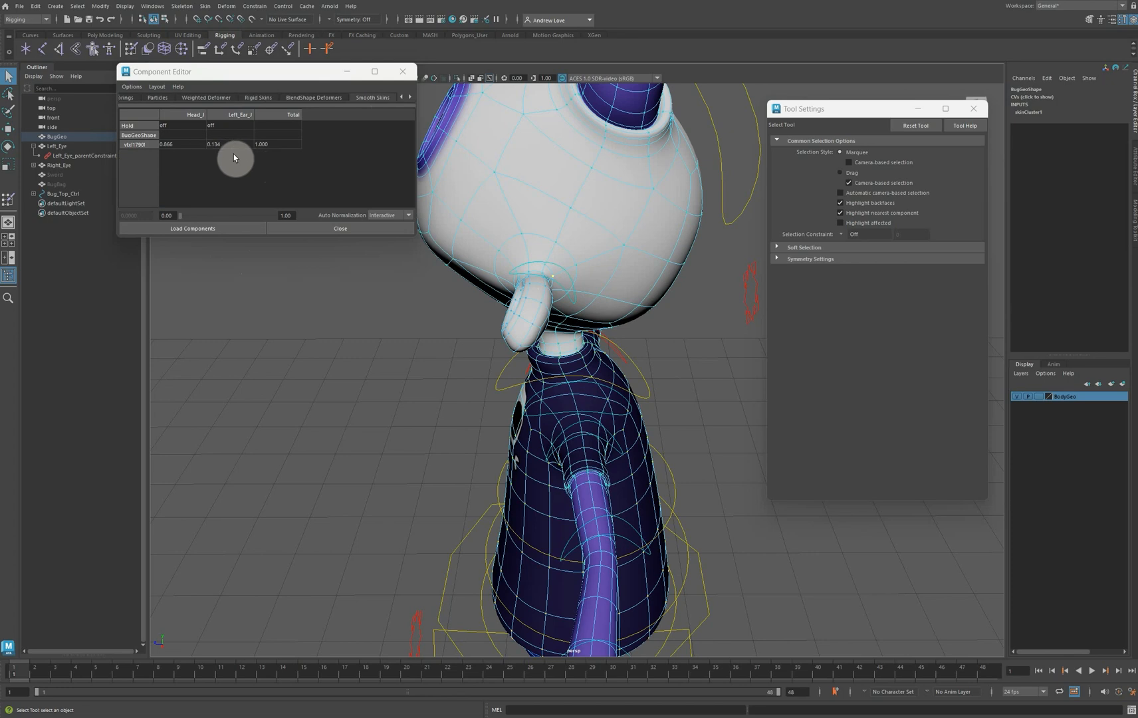
click(324, 228)
click(360, 276)
alt+drag(322, 363, 399, 379)
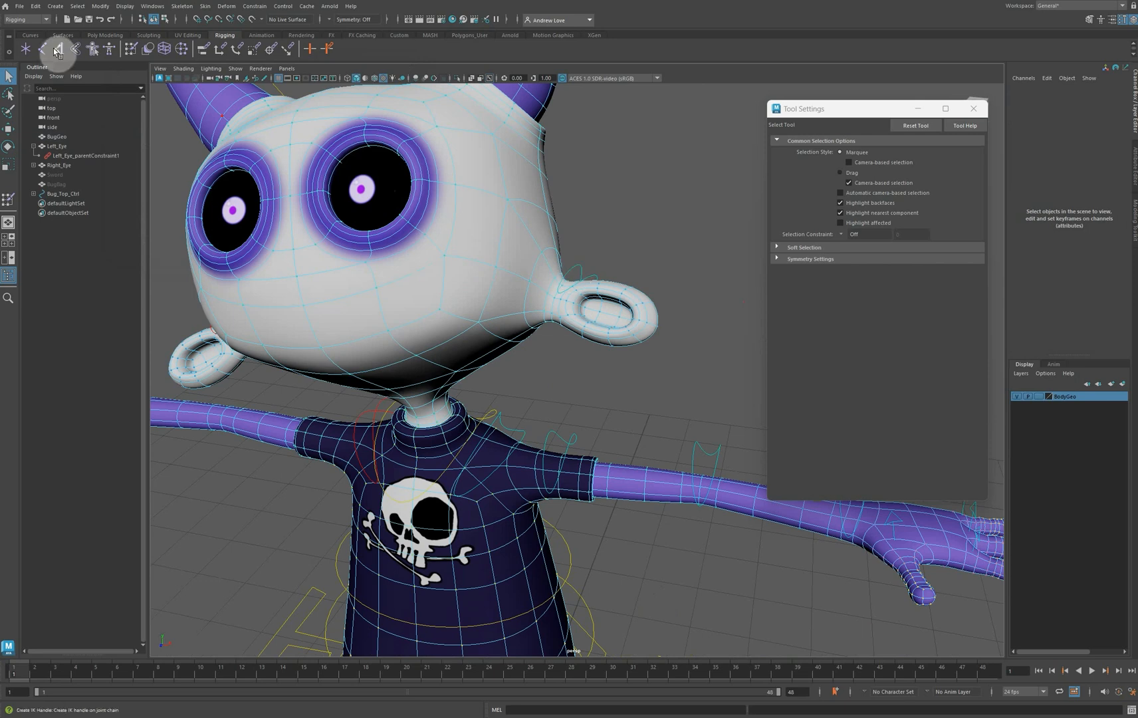
Rotate Left_Ear_Ctrl to test the left ear's deformation, then reset its Rotate Z to 0
click(8, 146)
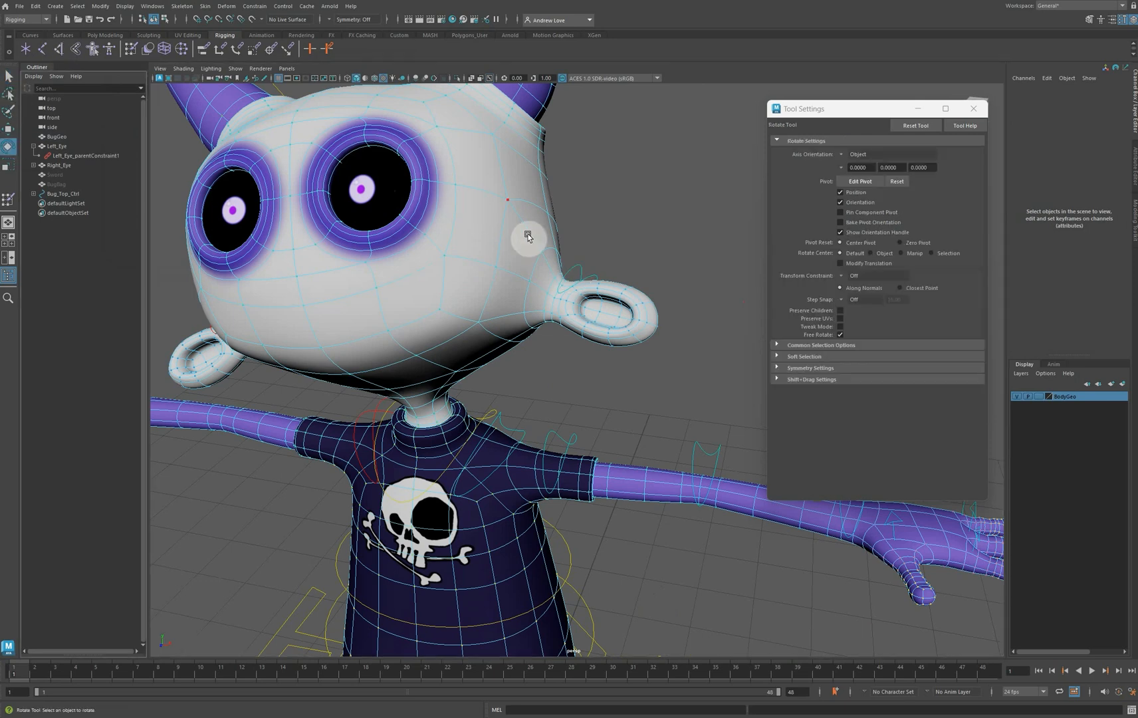
click(576, 273)
drag(600, 314, 581, 310)
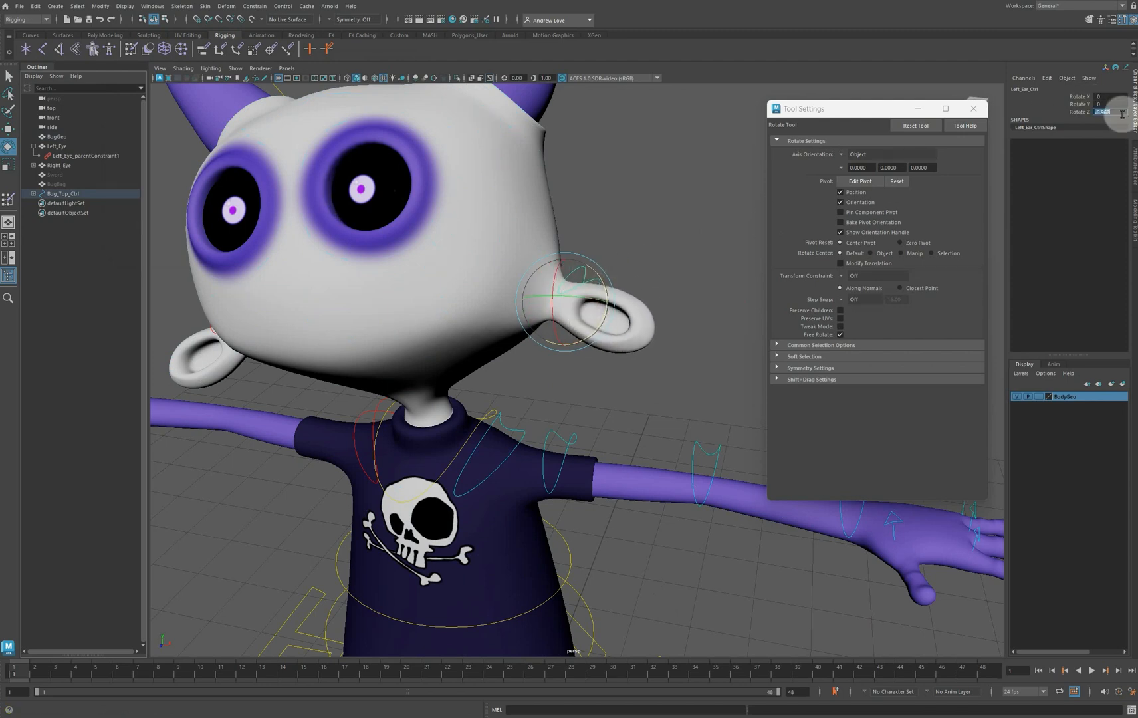
key(Return)
scroll(456, 116, down, 1)
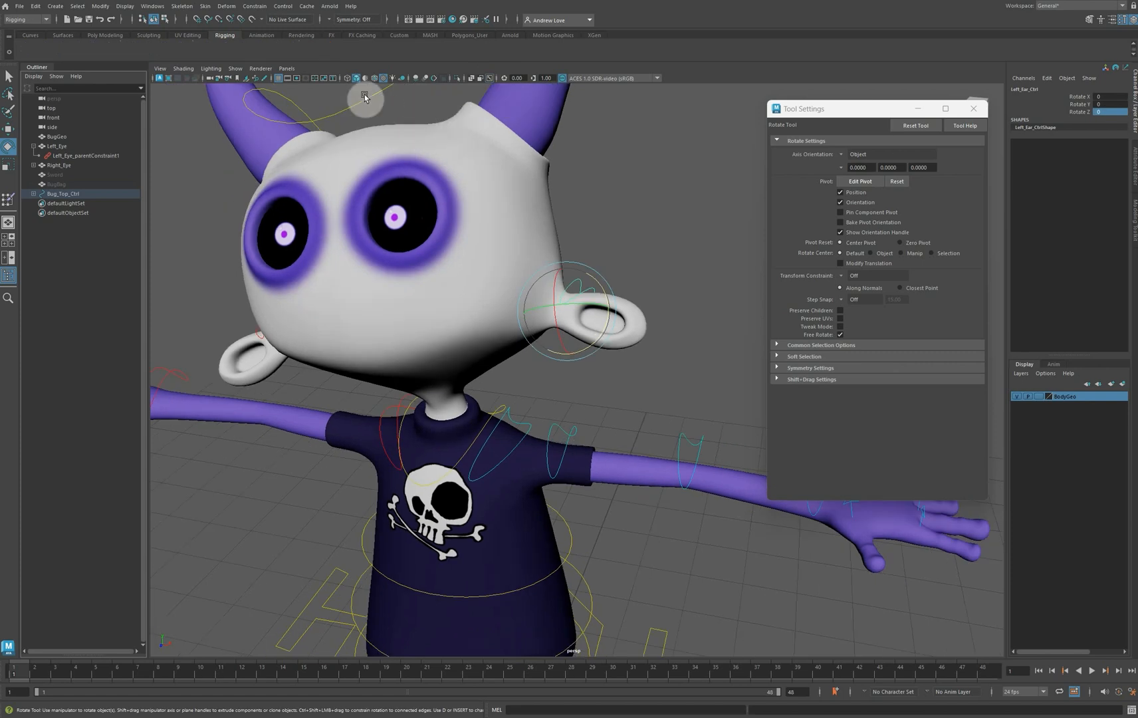
Reset Rotate X, Y and Z of Head_Ctrl to 0
click(363, 100)
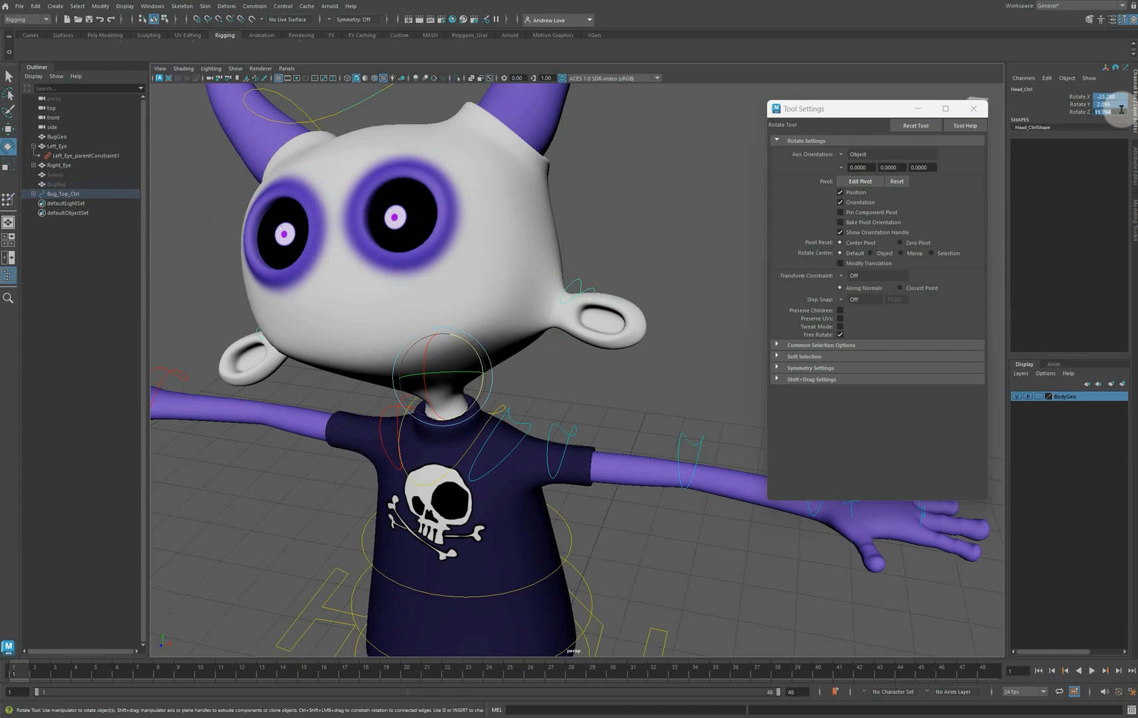
key(Return)
scroll(399, 203, down, 5)
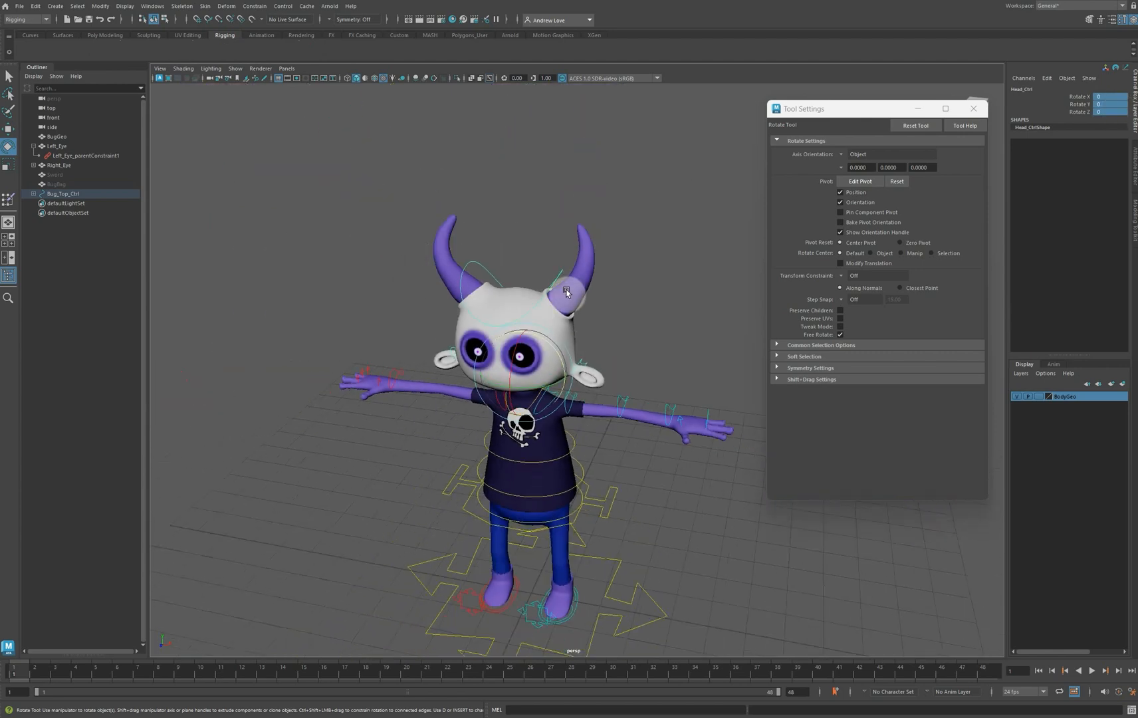
Select BugGeo, mirror its skin weights to the other side, and deselect it
click(567, 293)
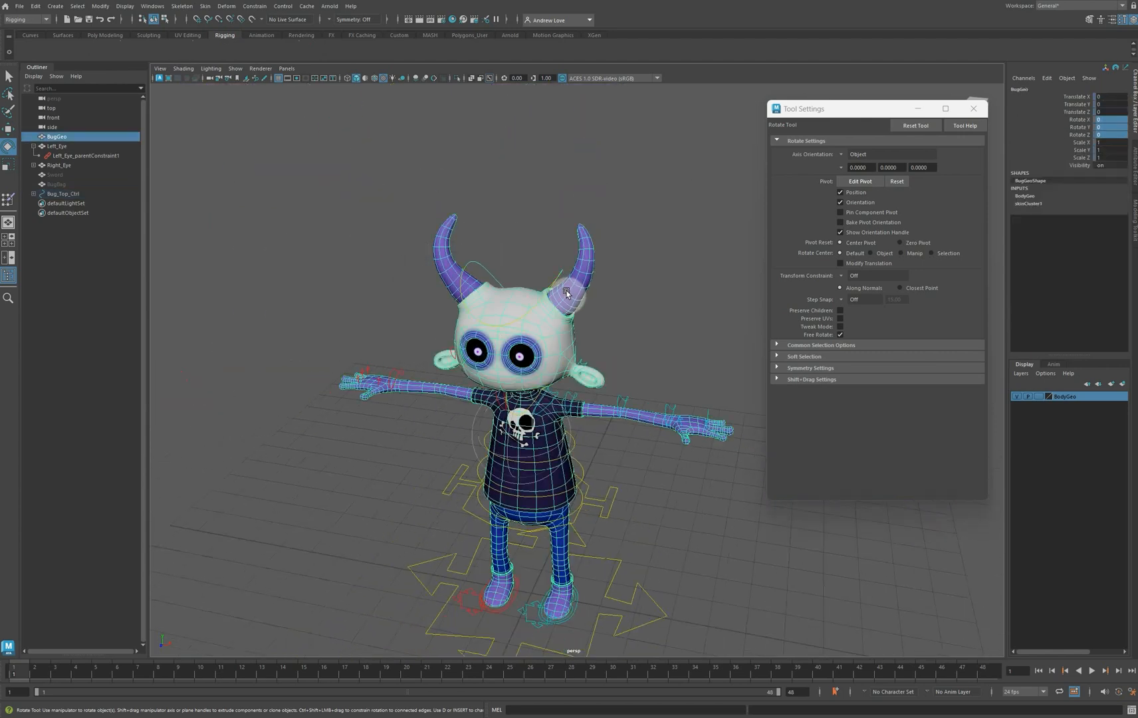
click(205, 7)
click(301, 125)
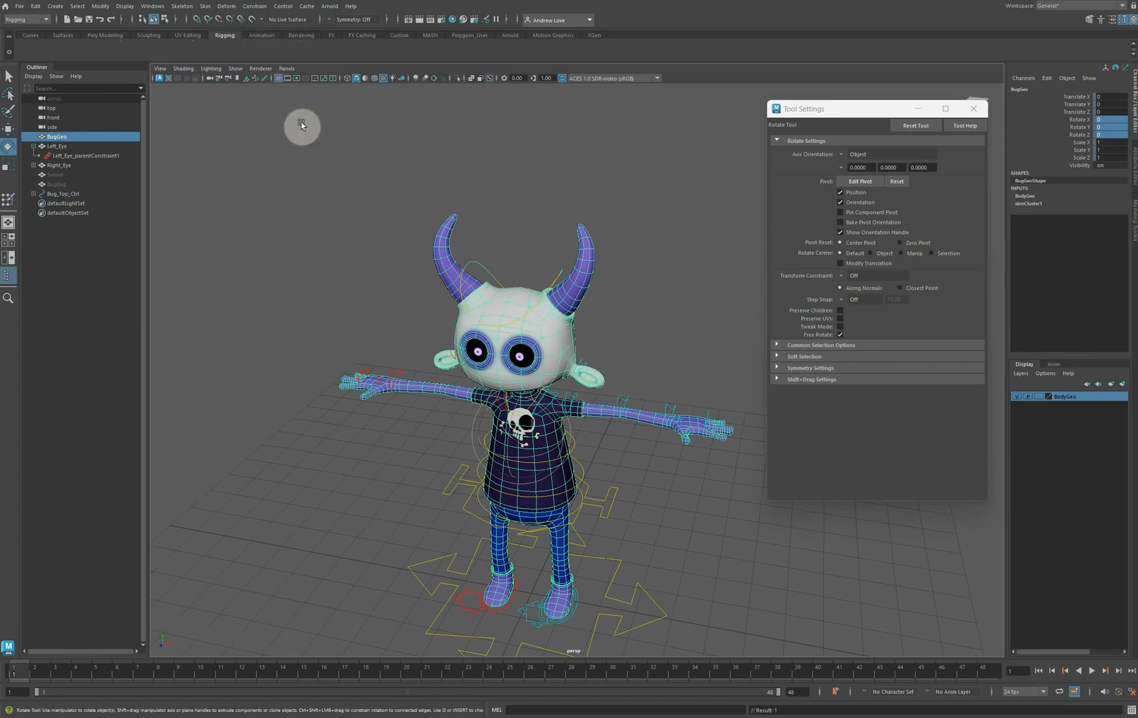
click(315, 268)
alt+right_drag(314, 268, 496, 213)
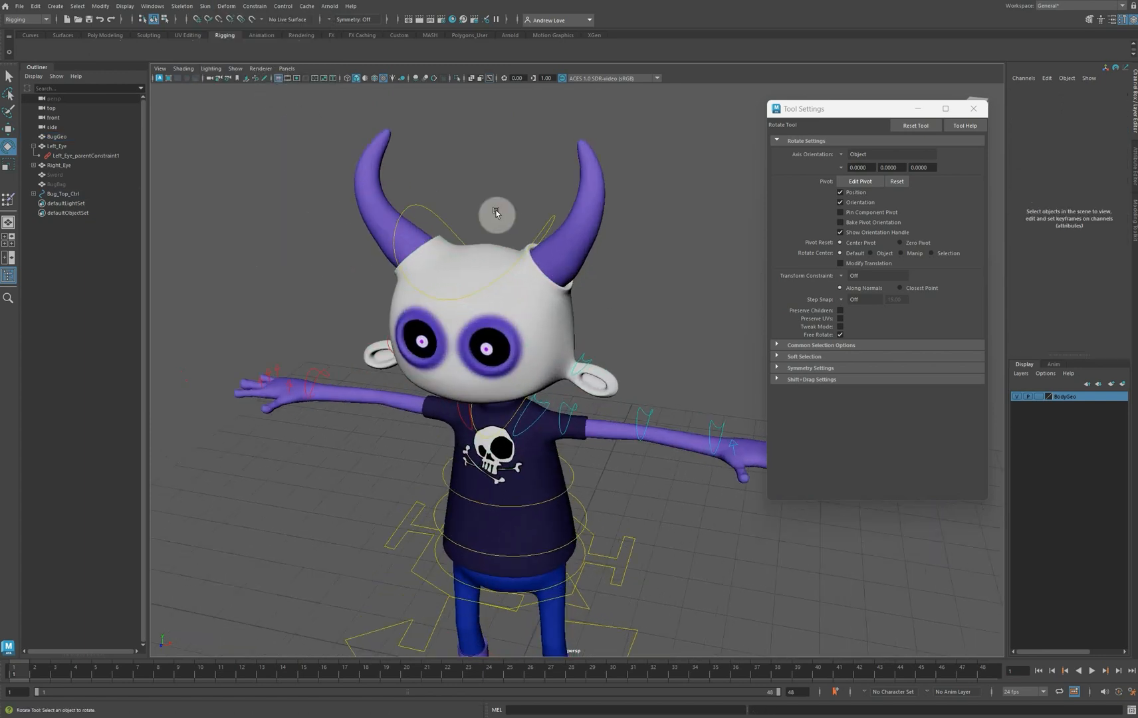
Rotate Right_Ear_Ctrl to test the mirrored ear weights, then reset its Rotate Z to 0
alt+drag(238, 311, 247, 294)
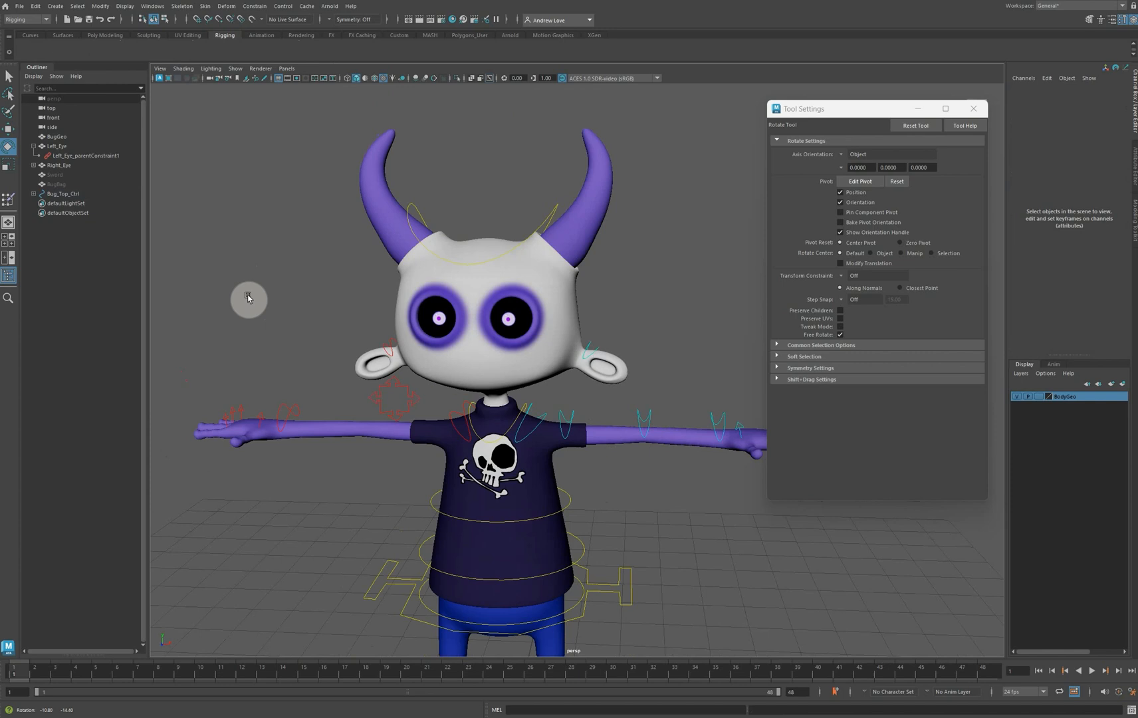
click(377, 341)
drag(377, 341, 414, 326)
click(302, 284)
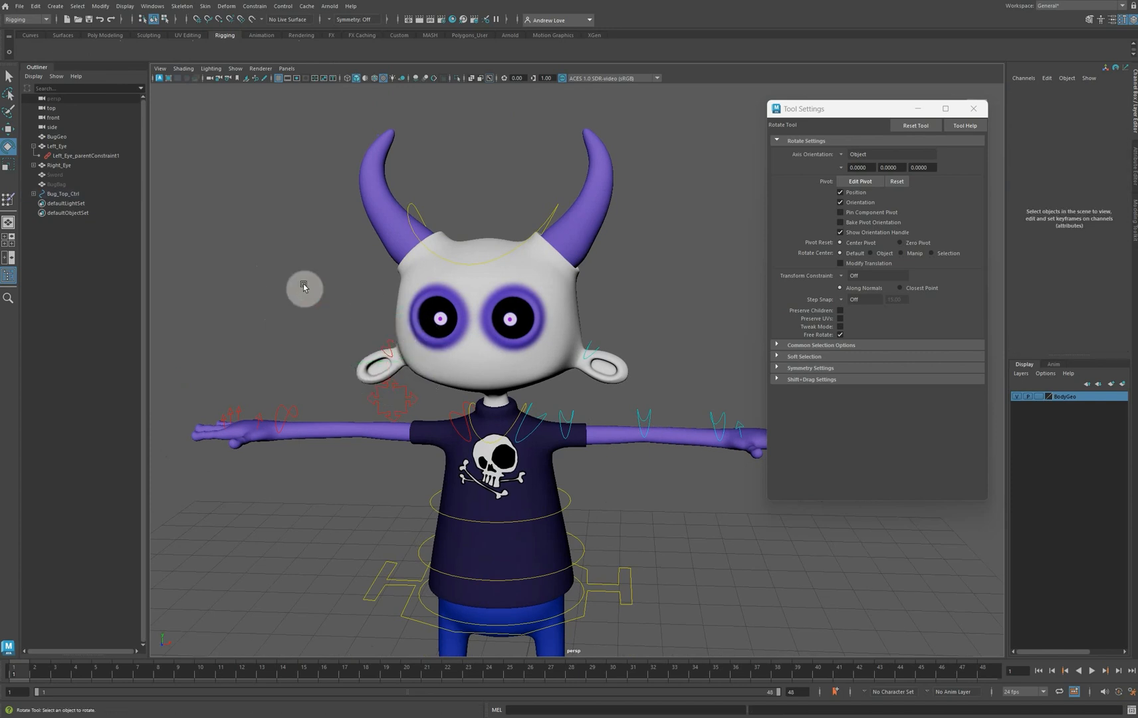
click(390, 343)
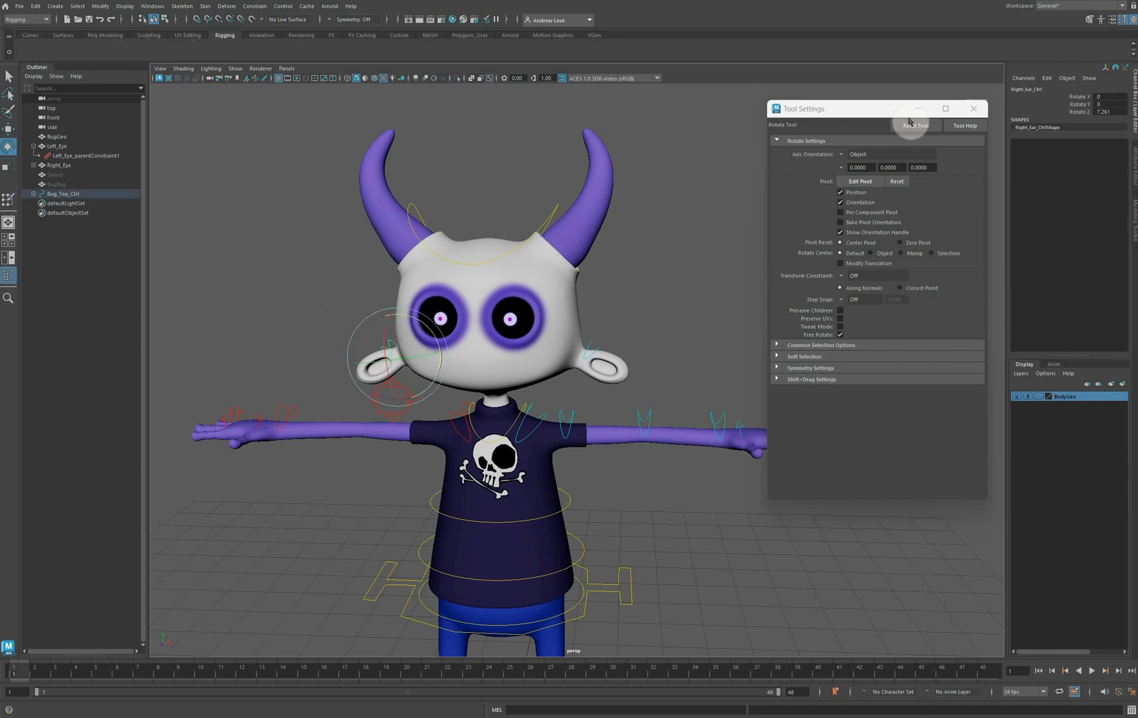
click(1111, 114)
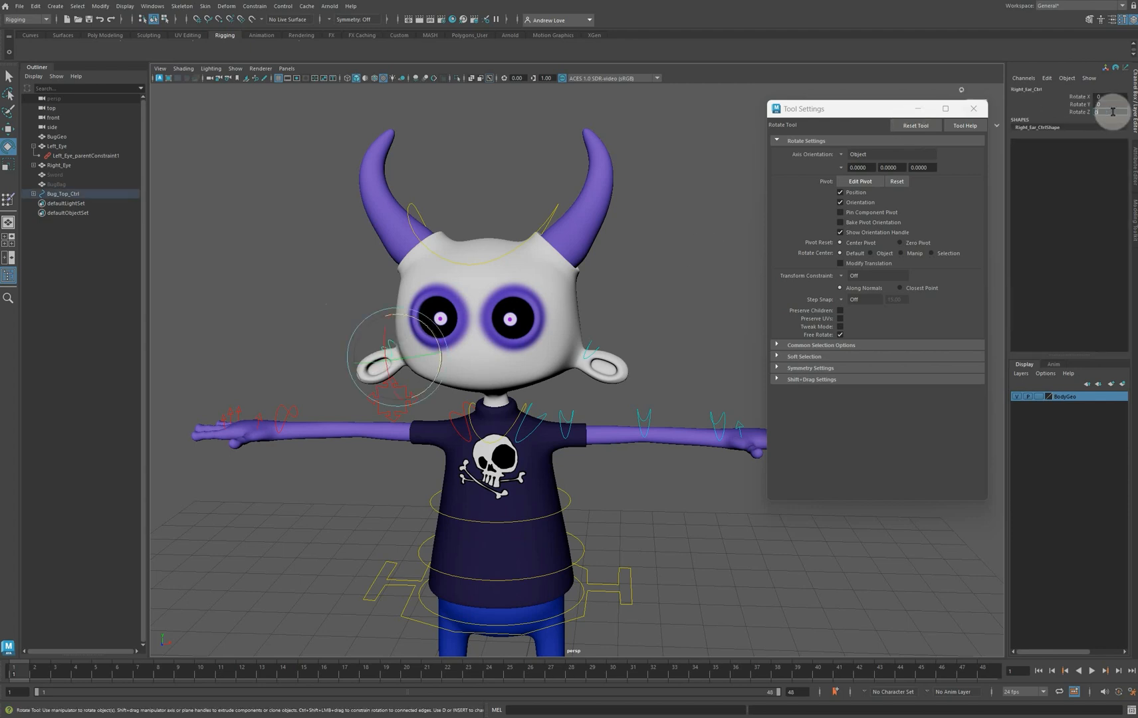
Raise Left_Foot_Ctrl about 0.44 in Y and tilt it about -13 degrees in X to test the left leg's deformation
scroll(654, 315, down, 2)
alt+drag(674, 391, 617, 163)
scroll(619, 408, up, 5)
scroll(622, 408, down, 5)
scroll(648, 269, up, 8)
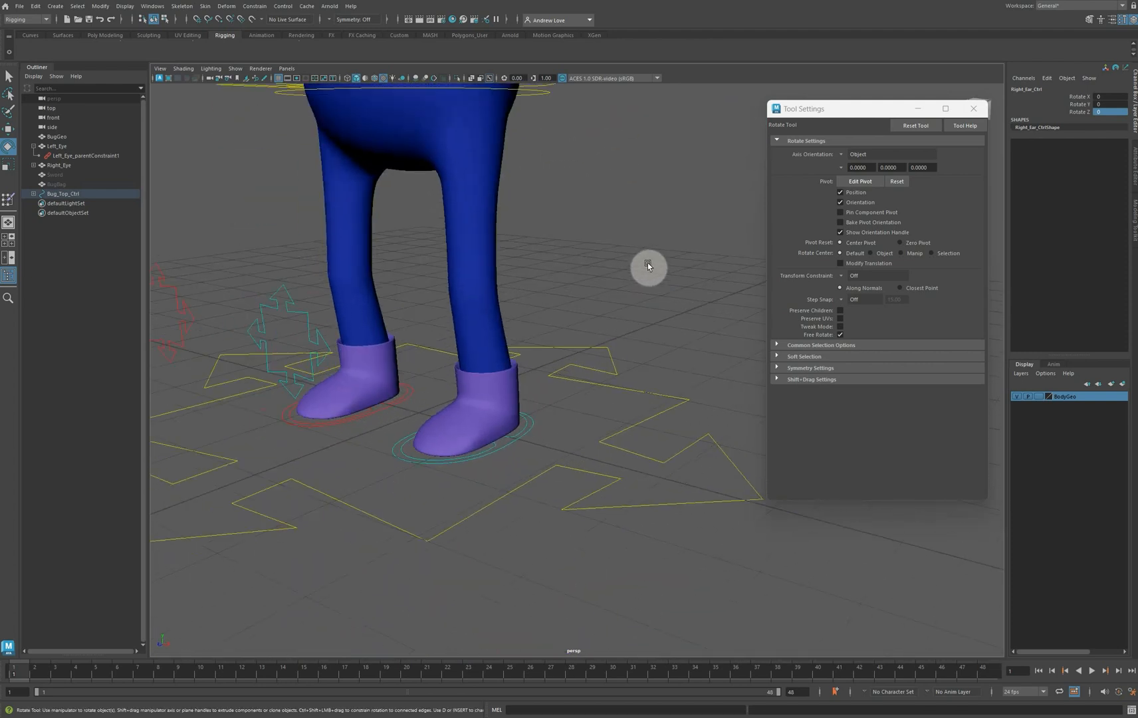
scroll(648, 266, down, 5)
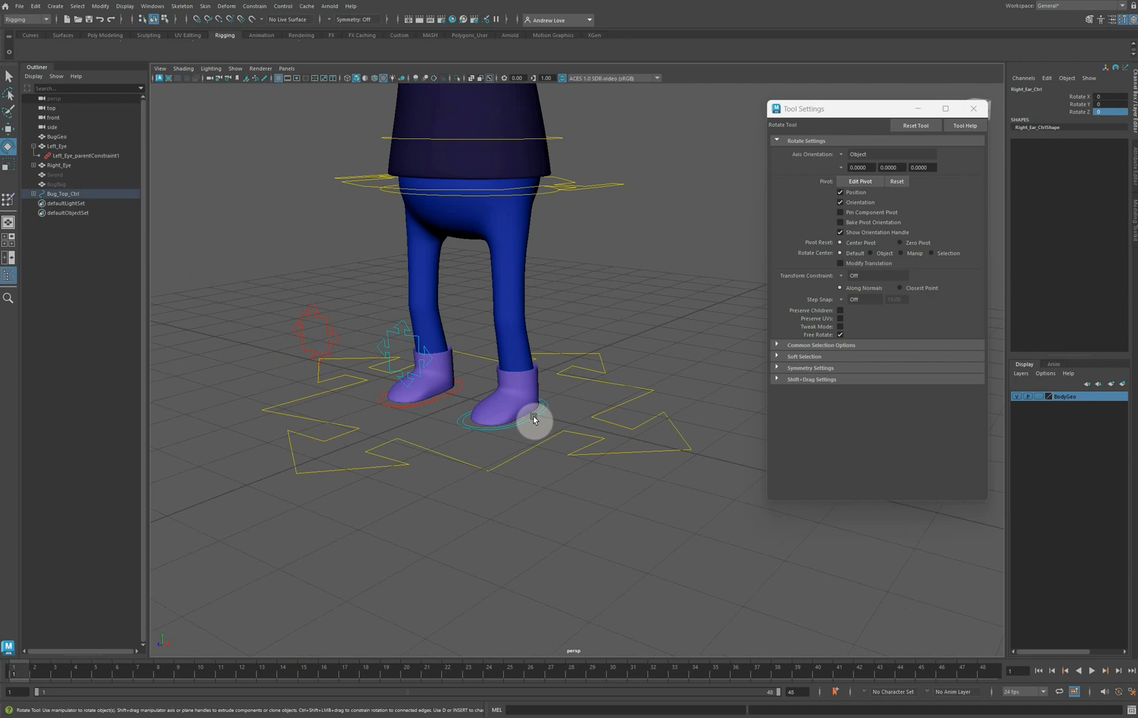
click(533, 417)
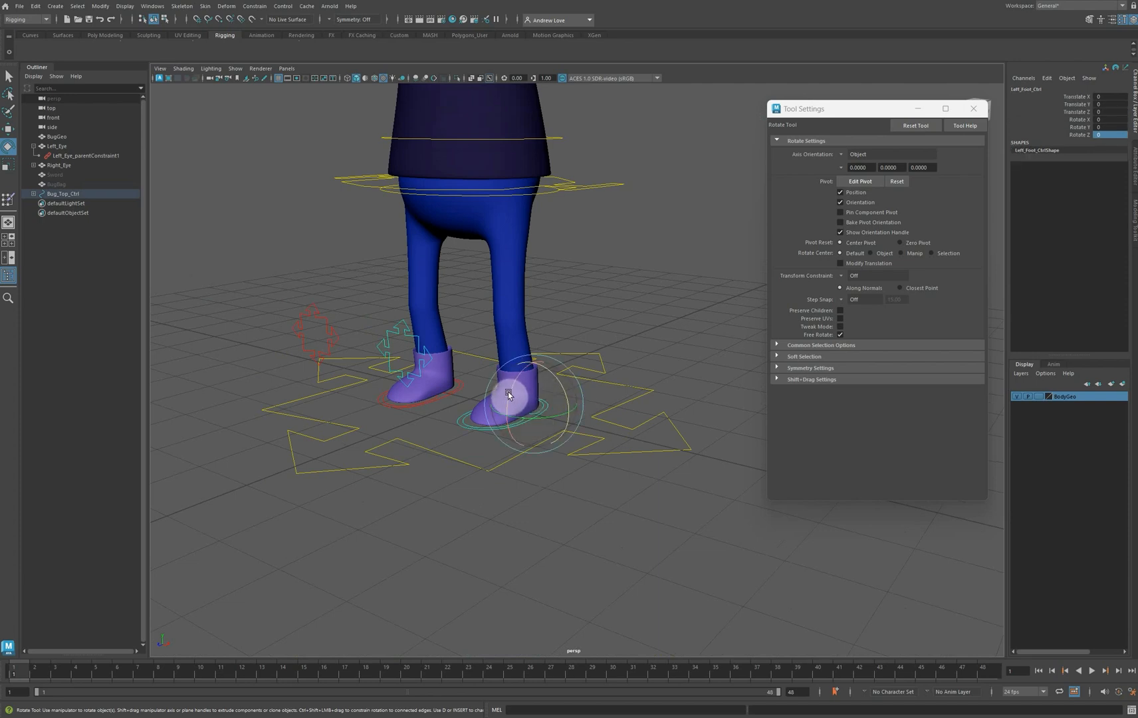
drag(507, 393, 534, 375)
key(w)
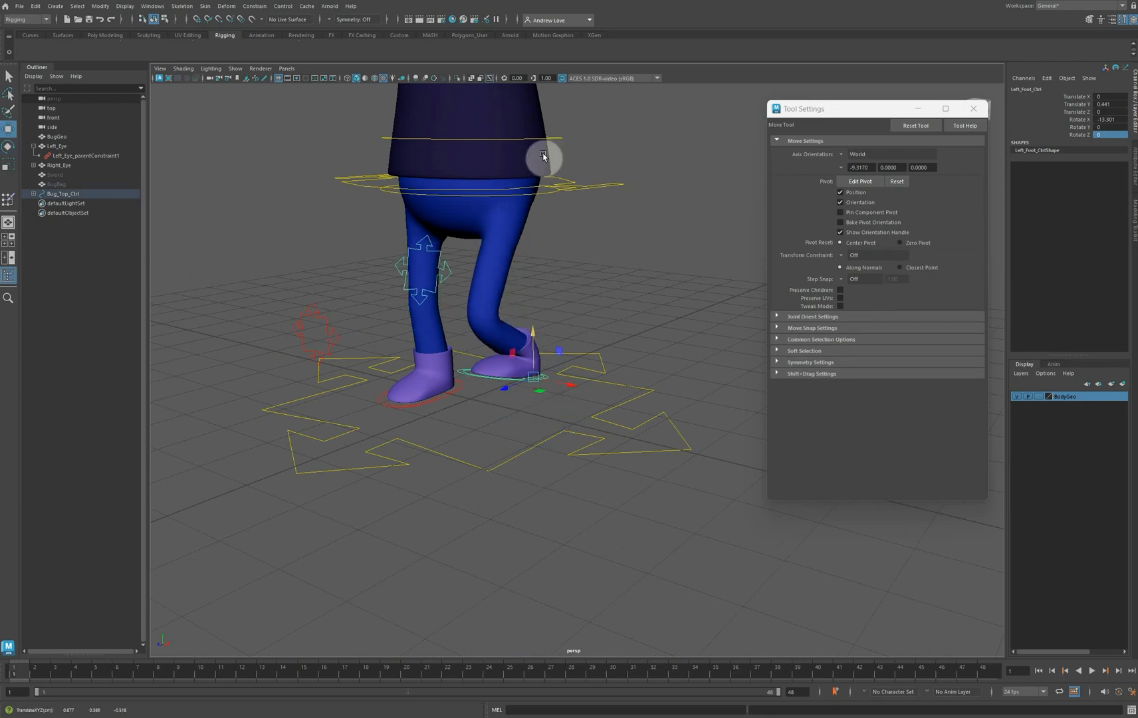
Rotate Left_Foot_Ctrl further, to about 13 degrees in Y, to examine the ankle and boot deformation
key(e)
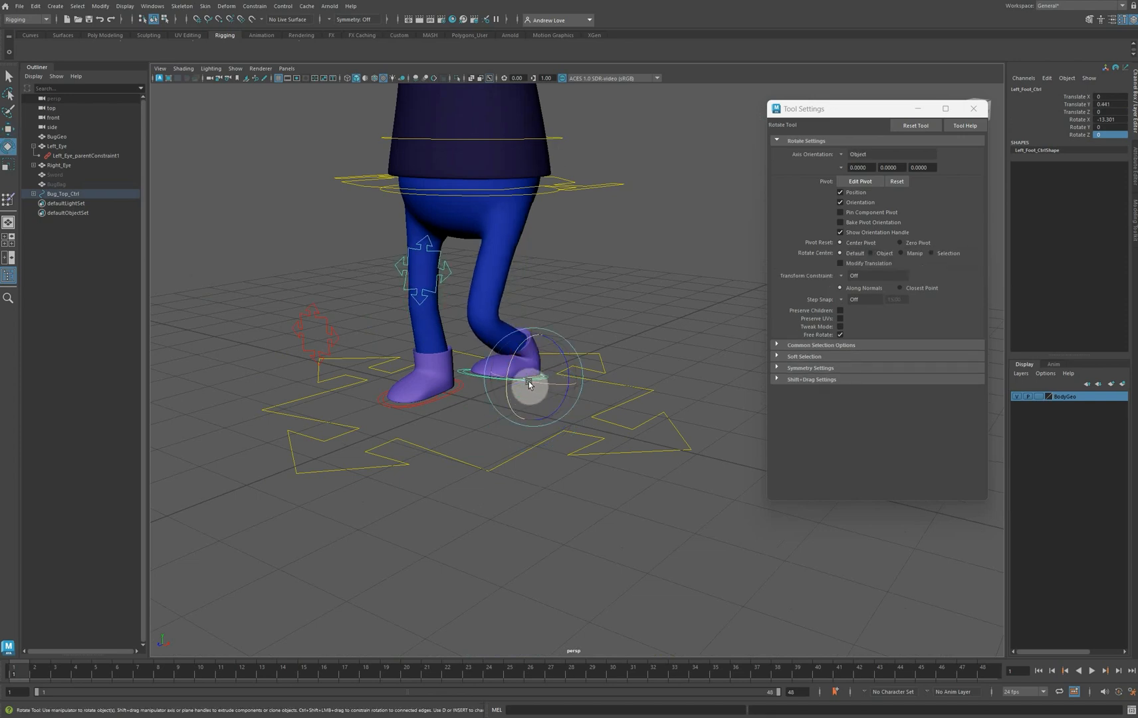
drag(519, 382, 552, 380)
alt+drag(635, 337, 476, 309)
drag(593, 413, 504, 402)
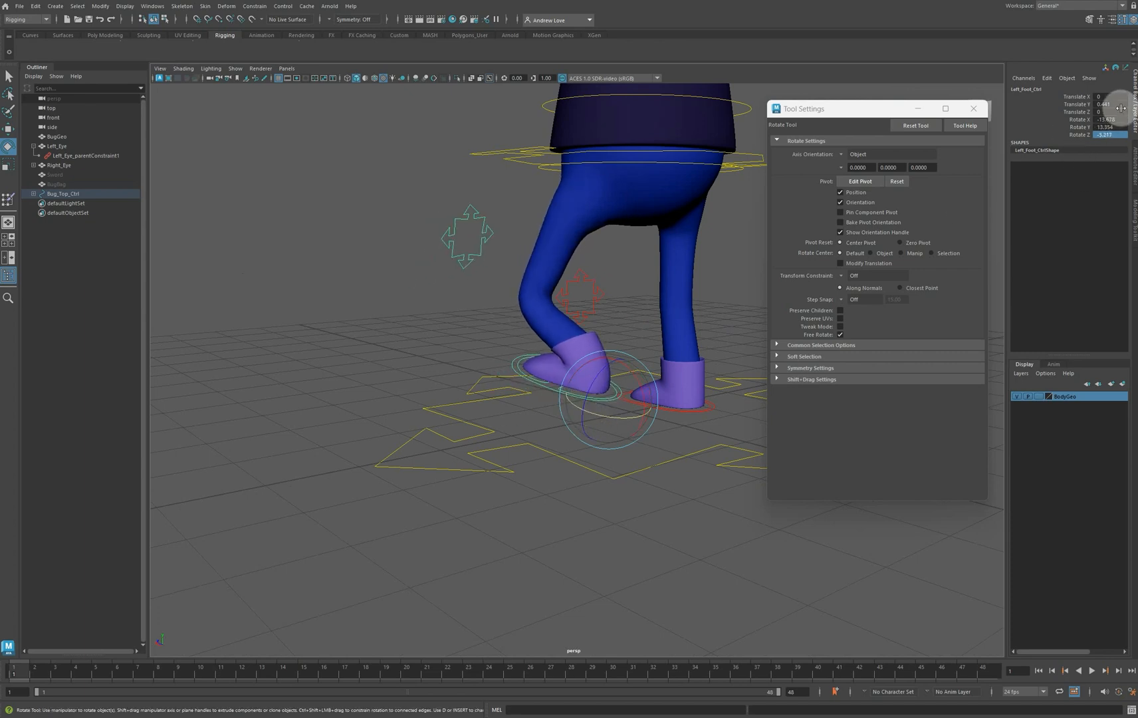
Reset the translate and rotate values of Left_Foot_Ctrl to 0
drag(1117, 97, 1122, 127)
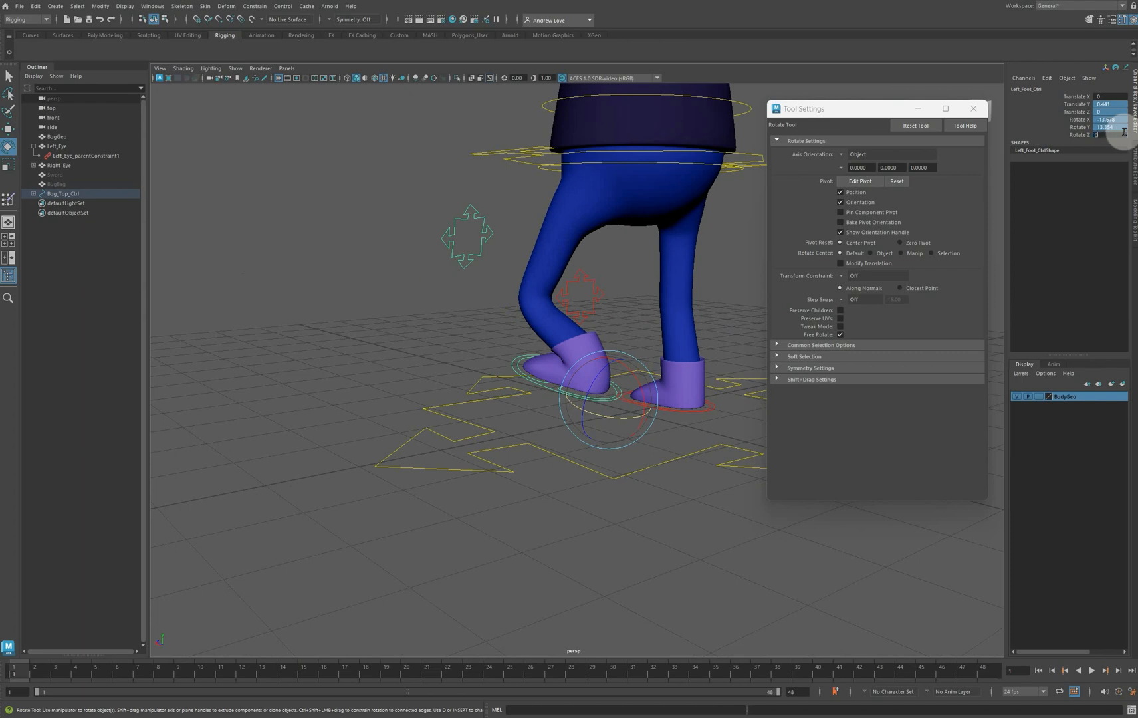
click(1124, 132)
text(0)
key(Return)
Select BugGeo, activate the Paint Skin Weights Tool, and bring up the leg joints near the start of the influence list
alt+drag(364, 411, 406, 387)
click(491, 208)
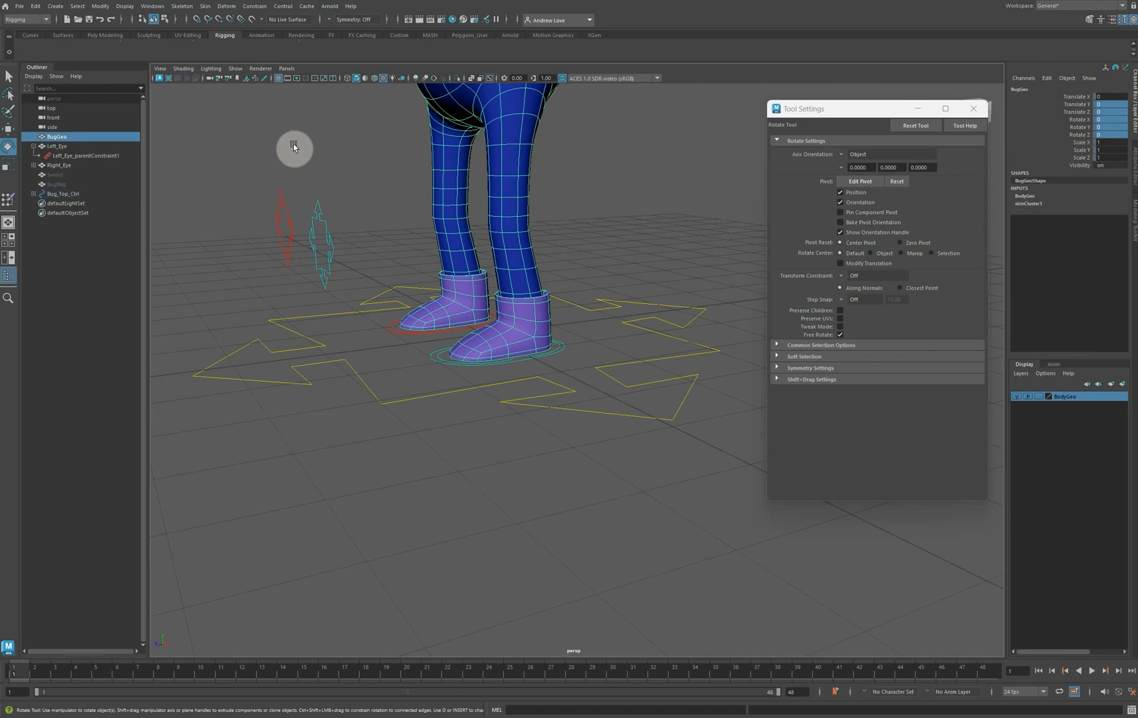
click(8, 199)
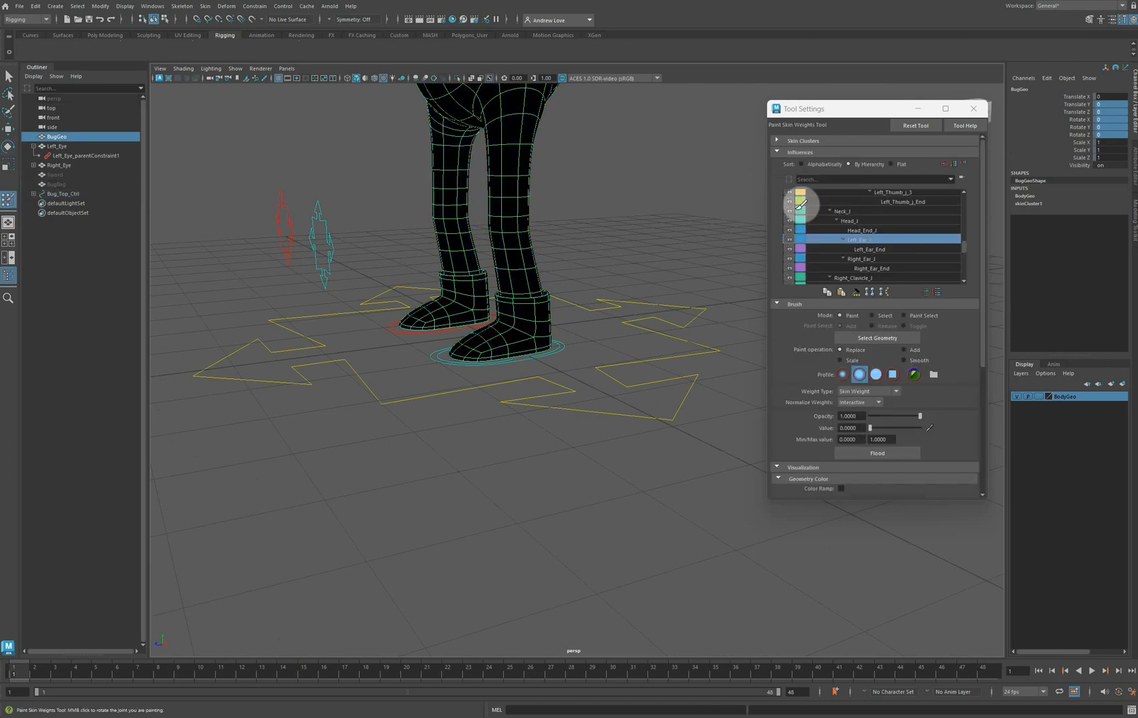
scroll(885, 224, down, 5)
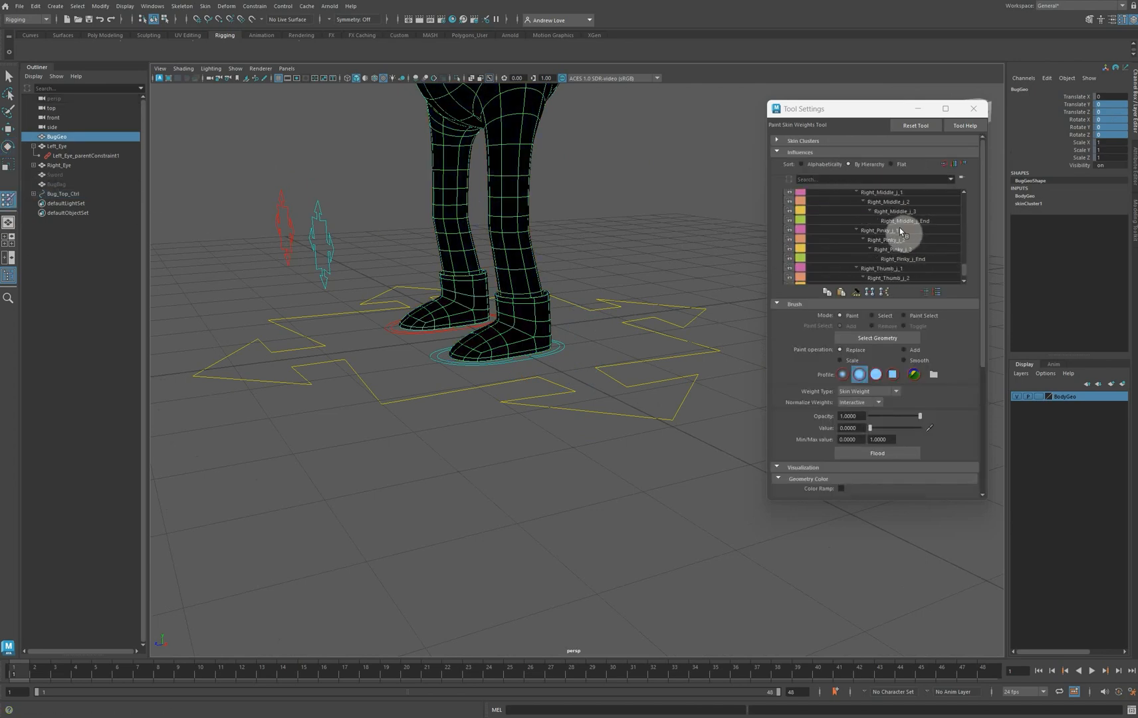
drag(963, 272, 944, 193)
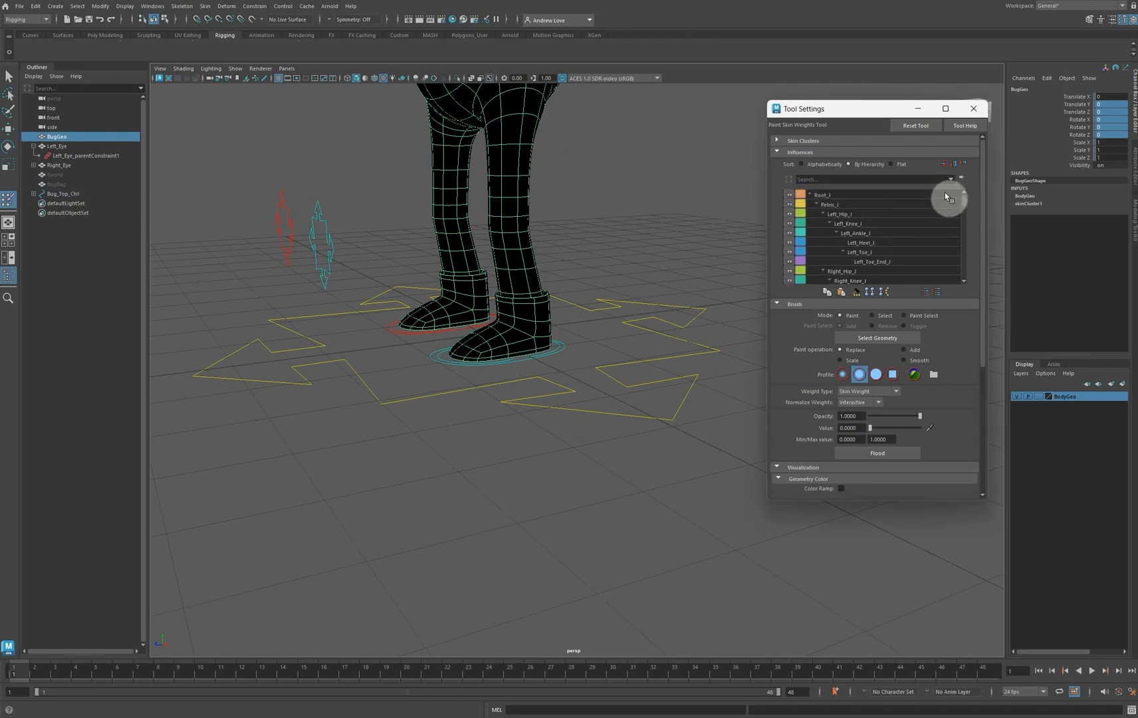
Review the Left_Hip_J and Left_Knee_J influences, examining the knee's weights on the boot from the side
click(839, 205)
click(857, 213)
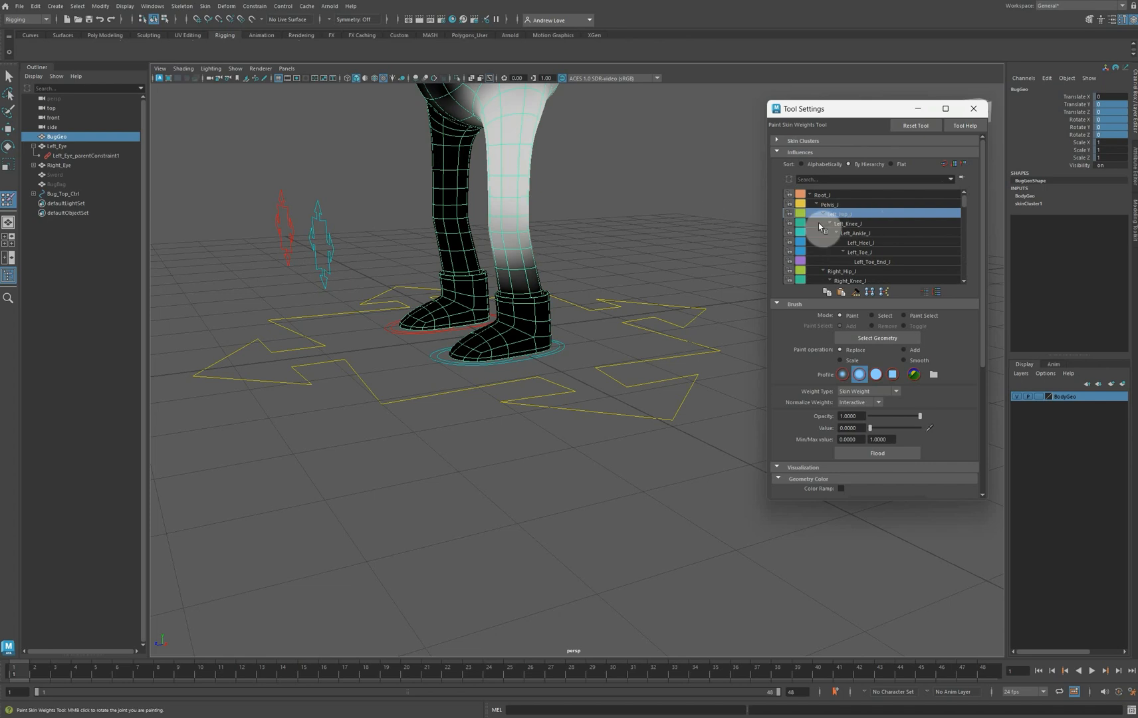
click(871, 224)
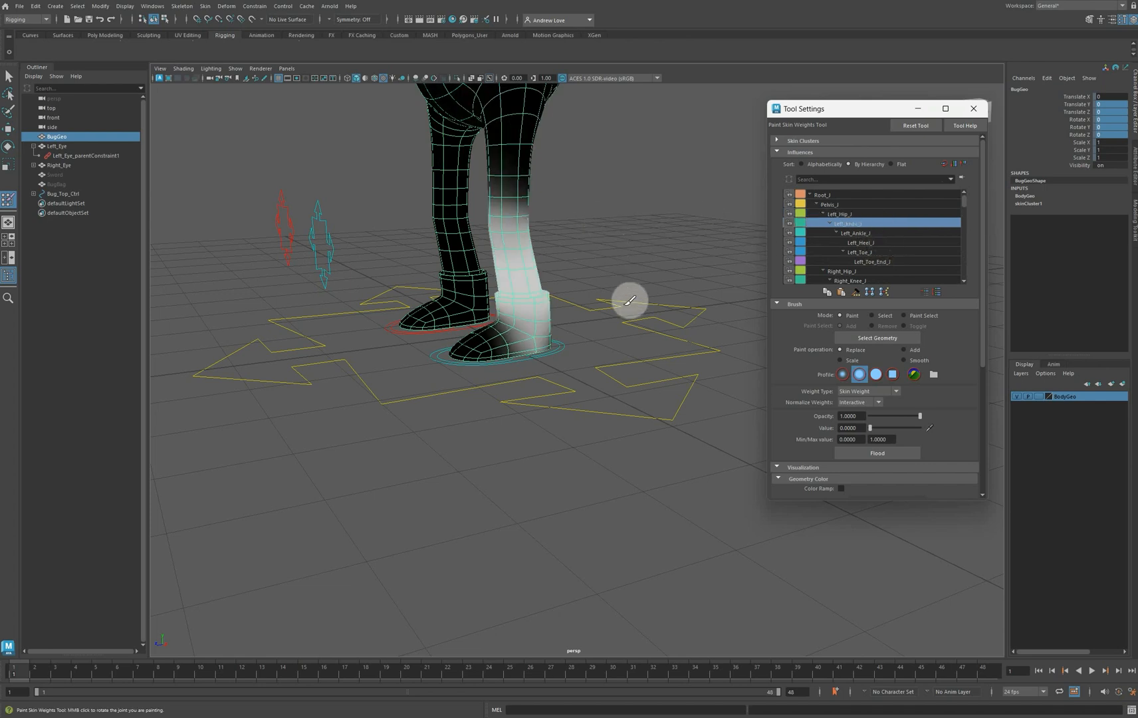
scroll(630, 299, up, 10)
alt+drag(604, 256, 601, 362)
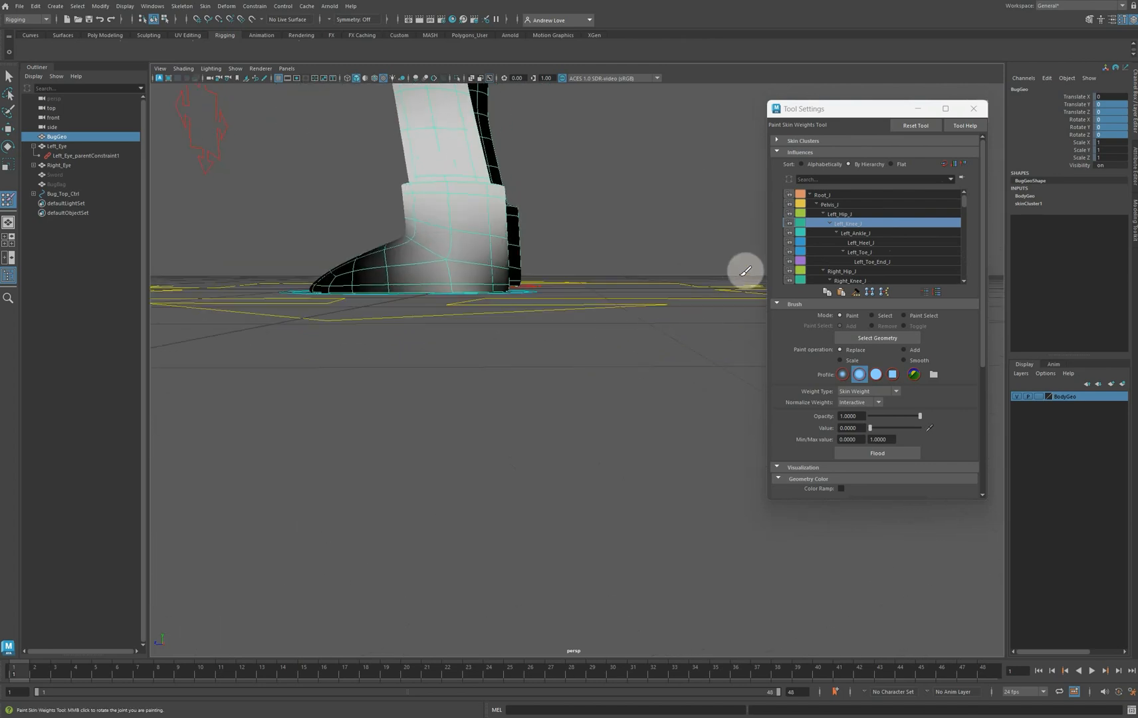
Check the Left_Ankle_J and Left_Toe_J influences, then select Left_Heel_J and examine its weights around the back of the boot
click(853, 234)
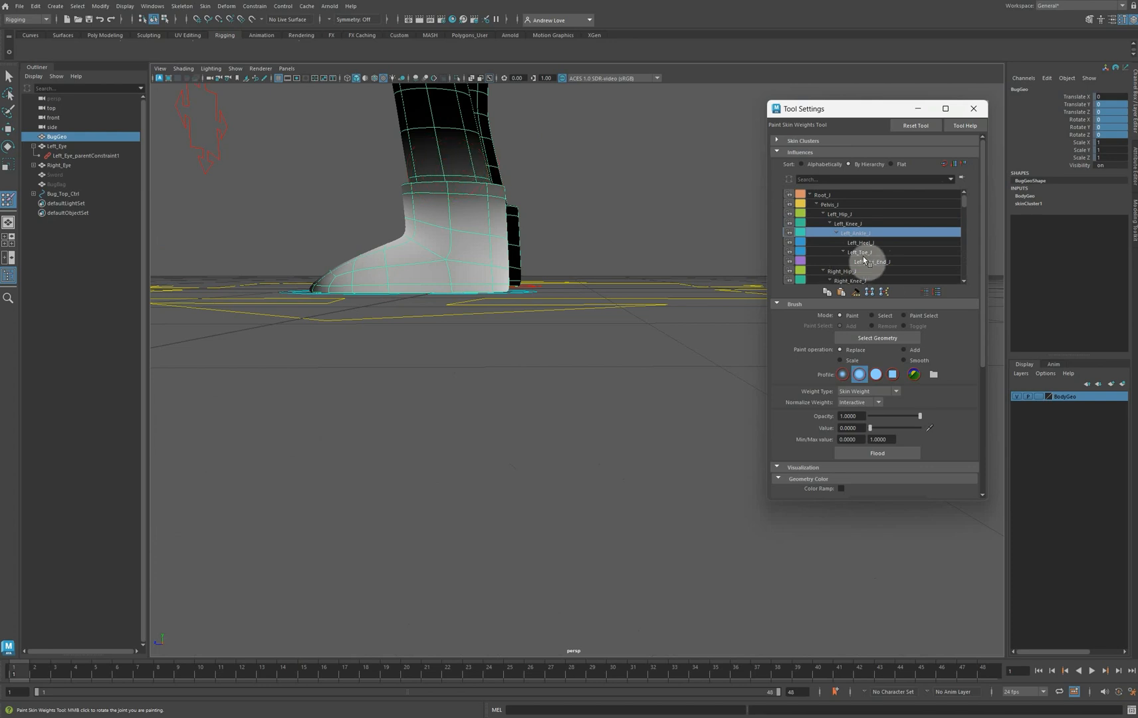
click(883, 250)
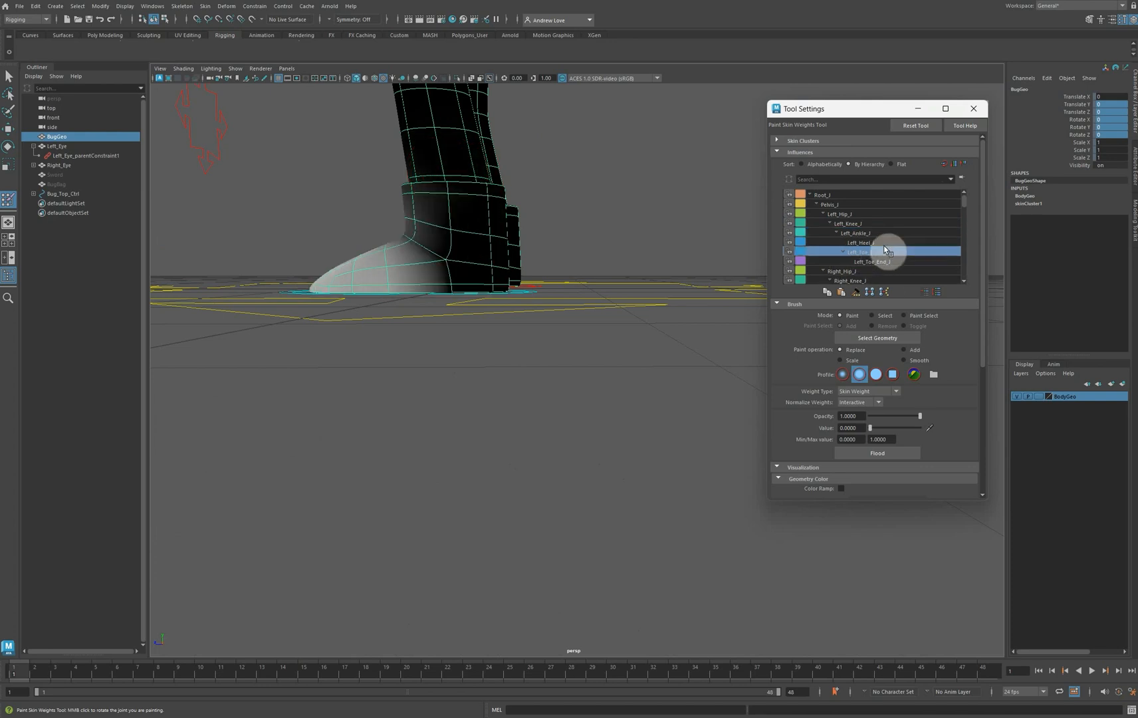
click(880, 242)
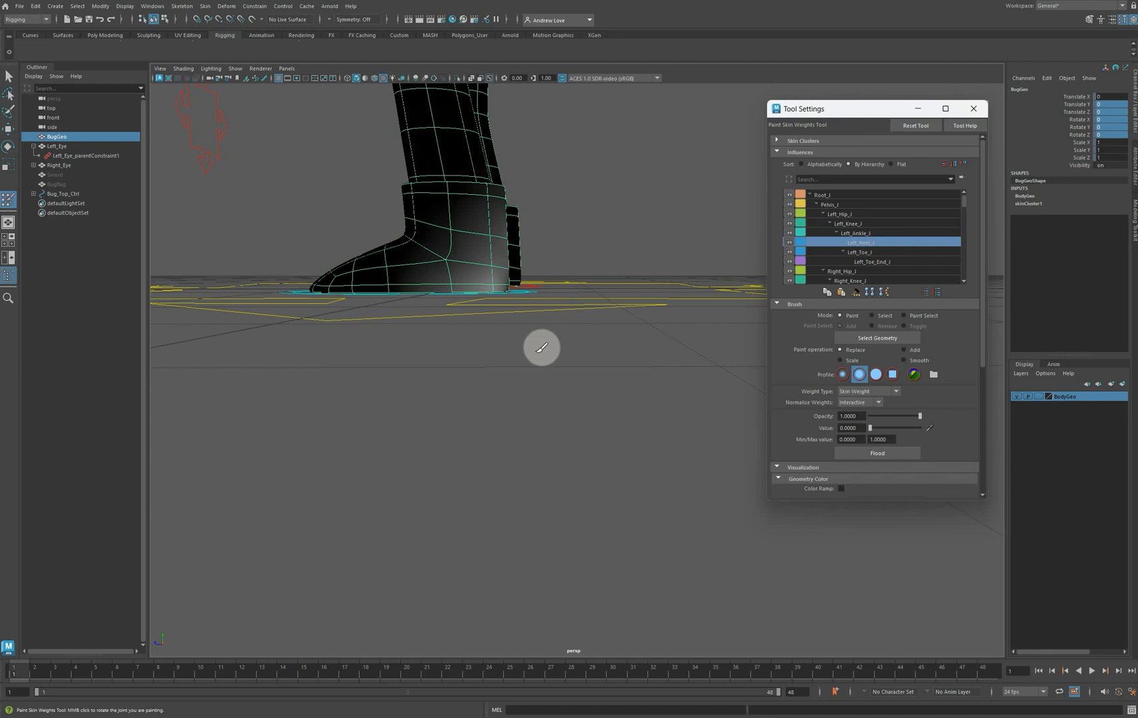
alt+drag(527, 373, 361, 432)
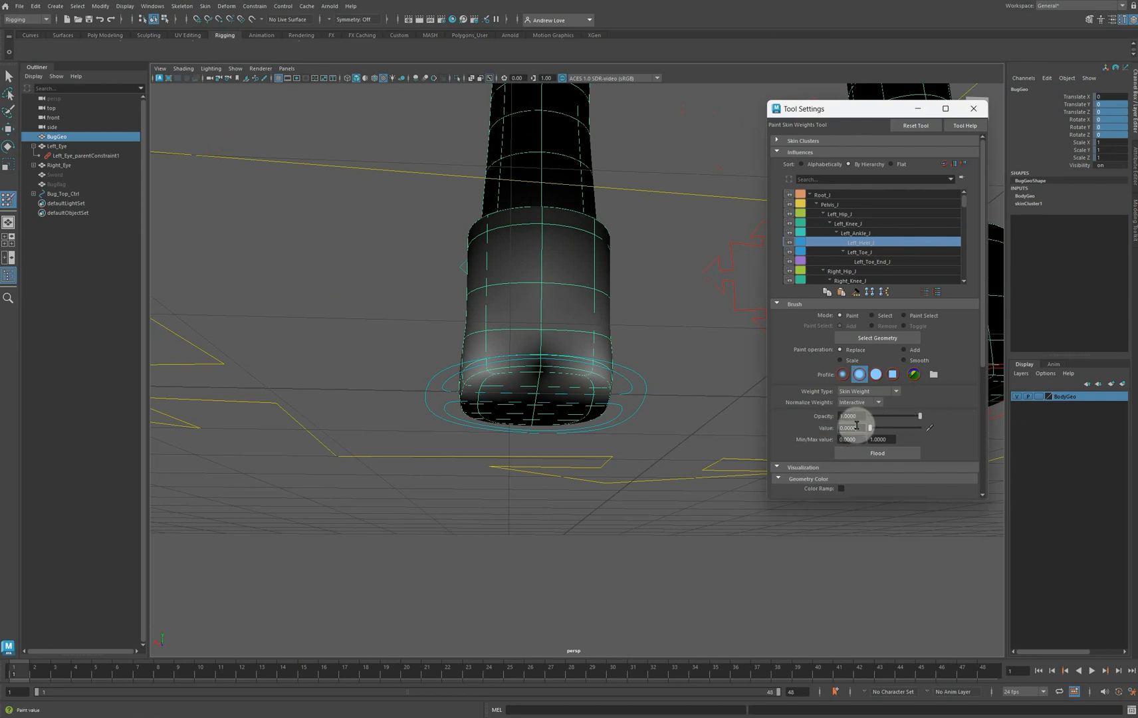
Set the brush value to 1 and paint Left_Heel_J weight across the lower back of the left boot
drag(857, 425, 797, 424)
key(Return)
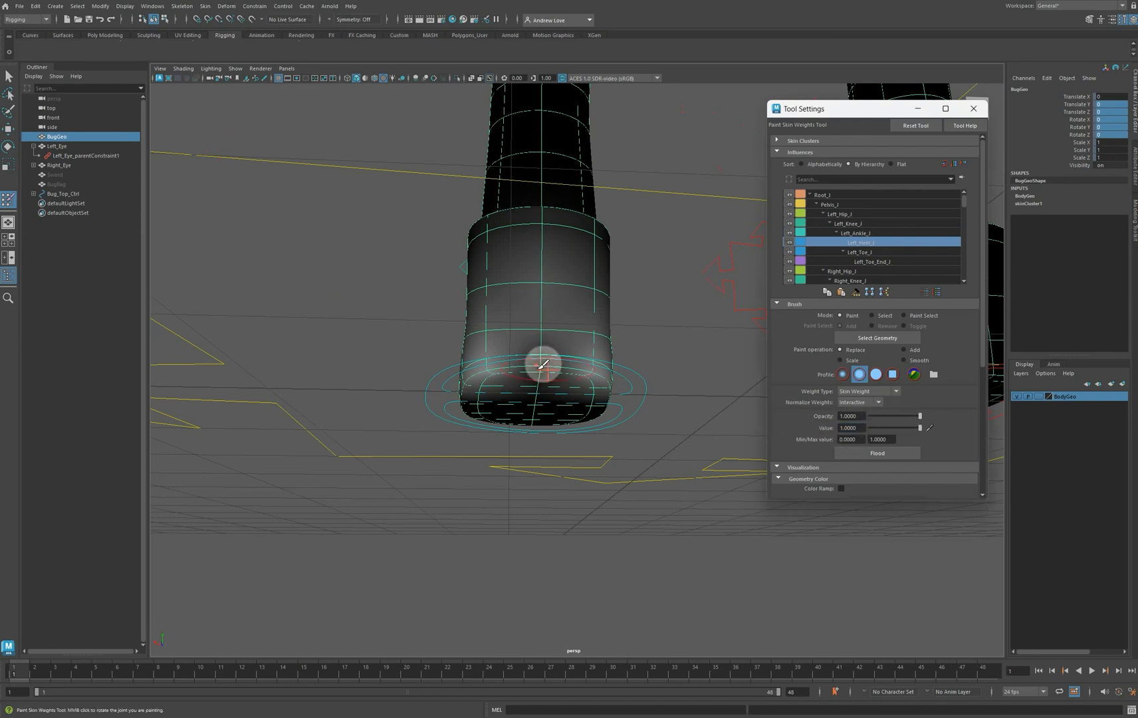
mouse_move(545, 359)
mouse_down()
mouse_move(503, 361)
mouse_move(544, 348)
mouse_up()
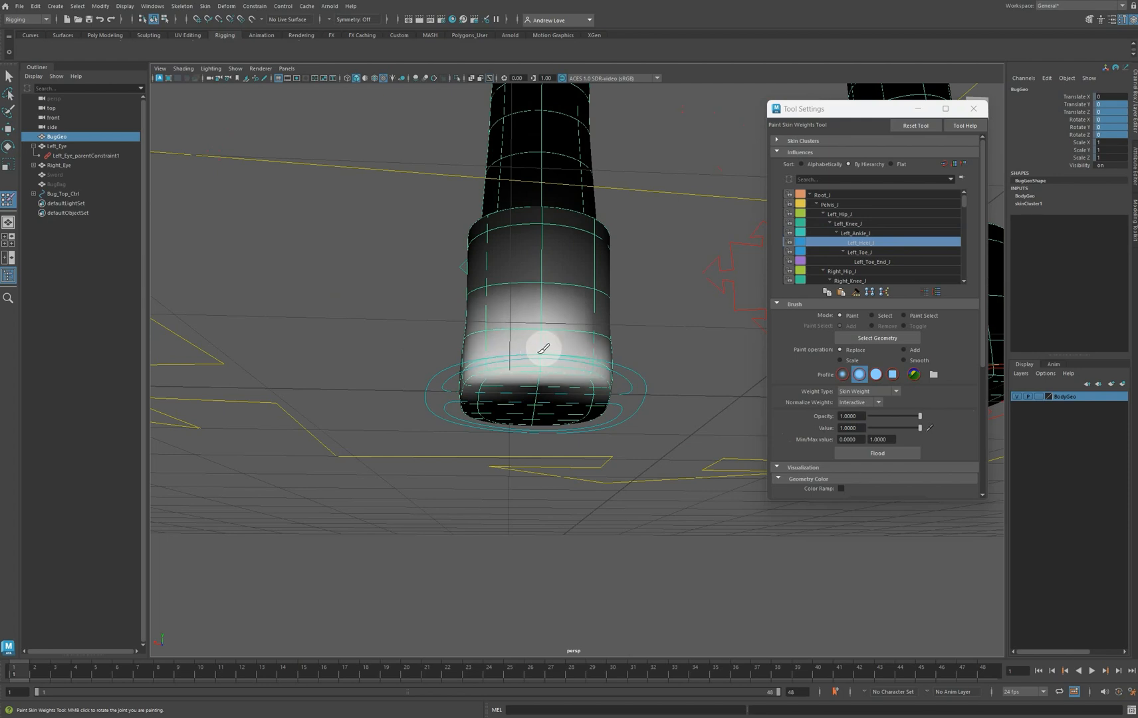
alt+drag(339, 429, 757, 436)
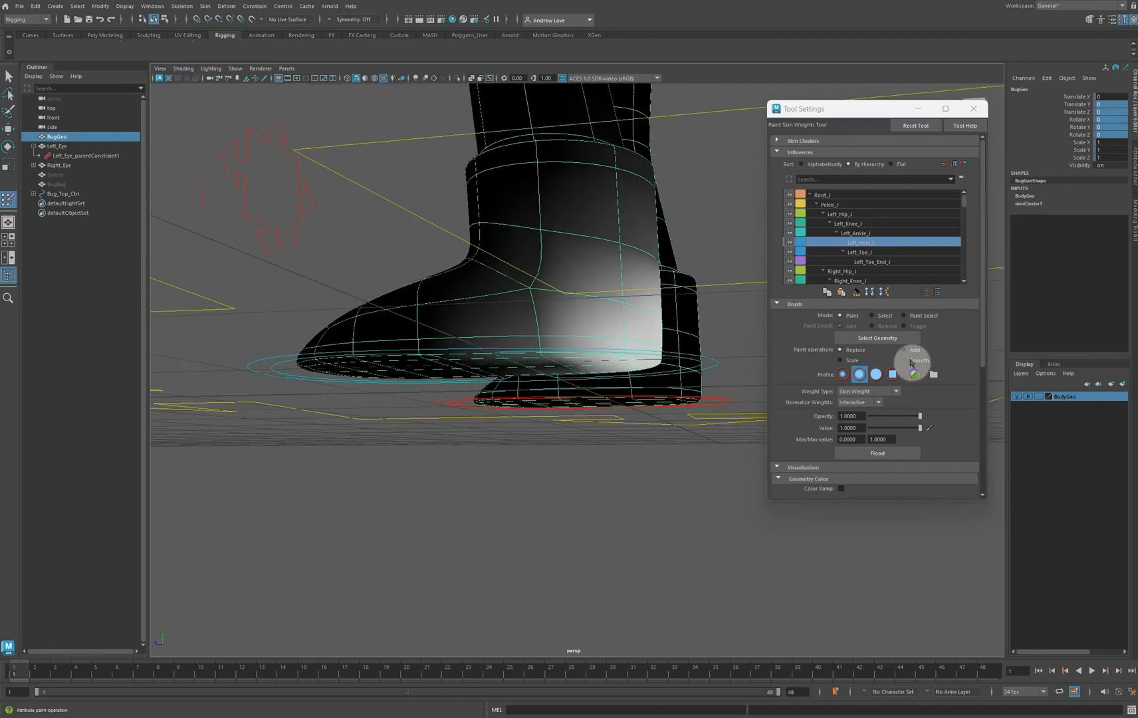
Select Left_Ankle_J and paint full weight around the ankle and inner side of the left boot
click(875, 232)
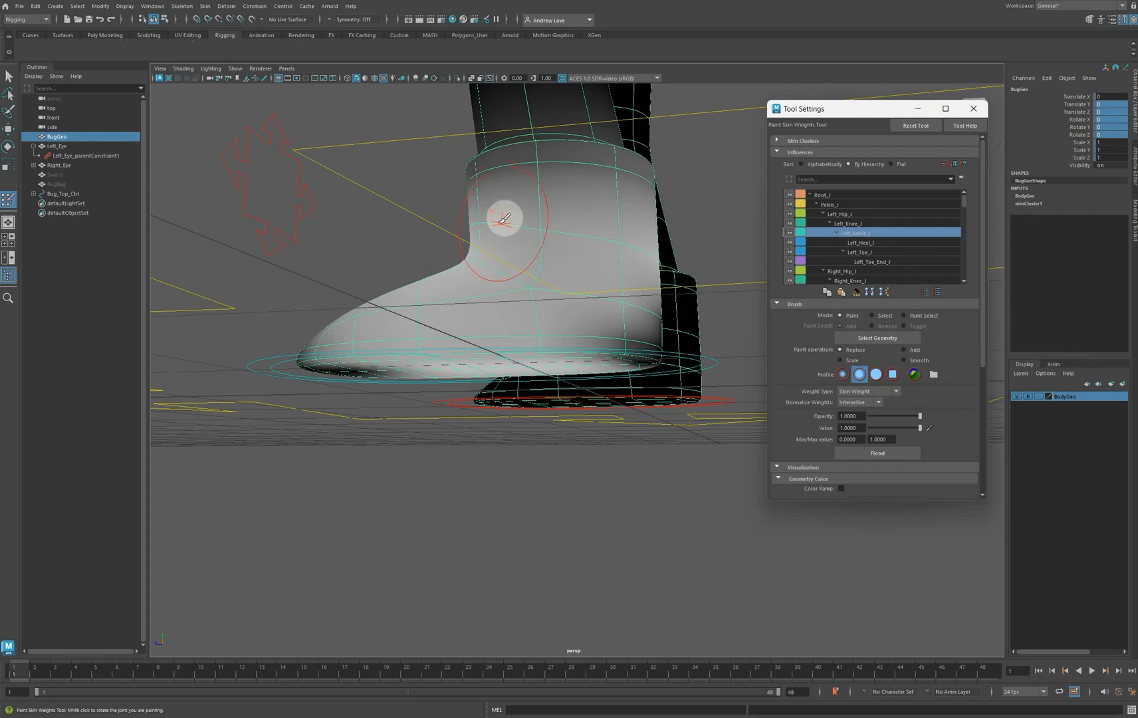
click(488, 241)
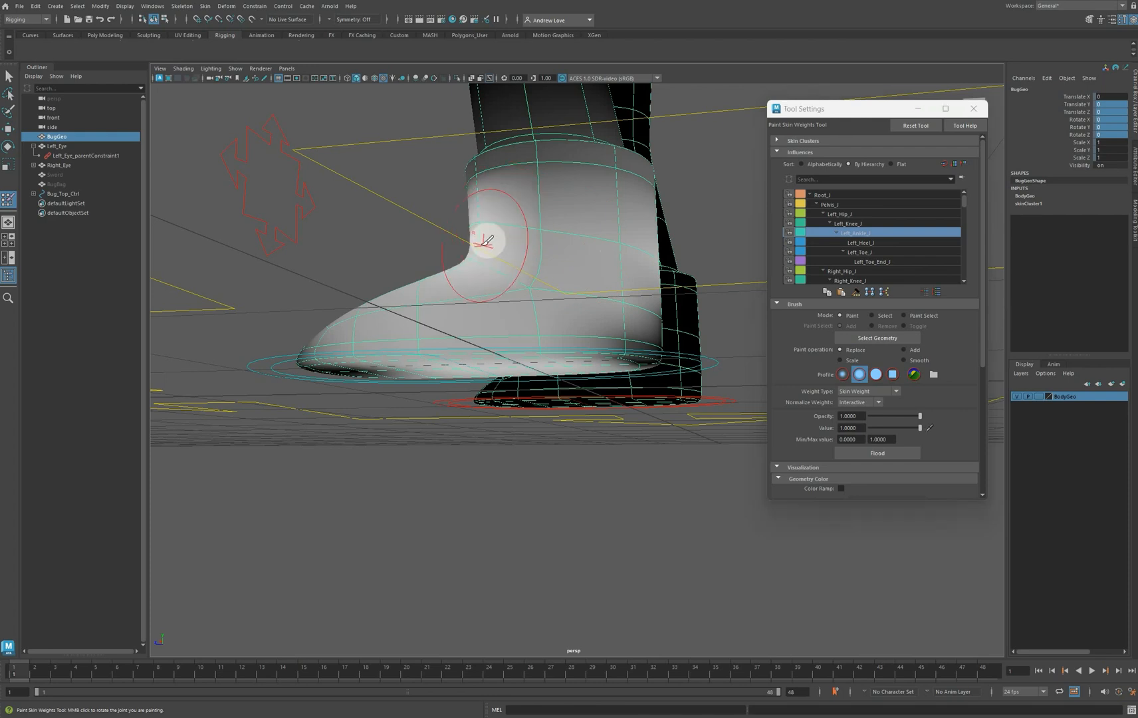
mouse_move(501, 247)
mouse_down()
mouse_move(589, 257)
mouse_move(537, 266)
mouse_up()
mouse_move(437, 257)
alt+mouse_down()
mouse_move(467, 279)
mouse_move(542, 256)
mouse_move(445, 274)
alt+mouse_up()
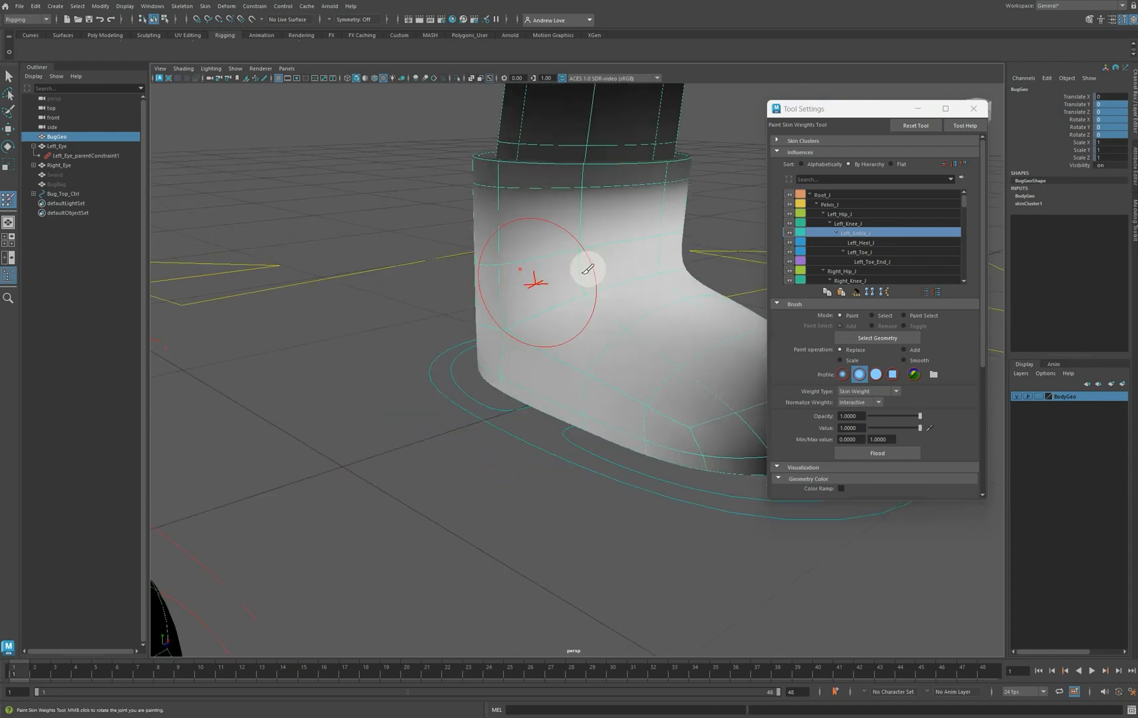
mouse_move(541, 226)
alt+mouse_down()
mouse_move(579, 262)
mouse_move(653, 221)
alt+mouse_up()
alt+drag(763, 242, 771, 243)
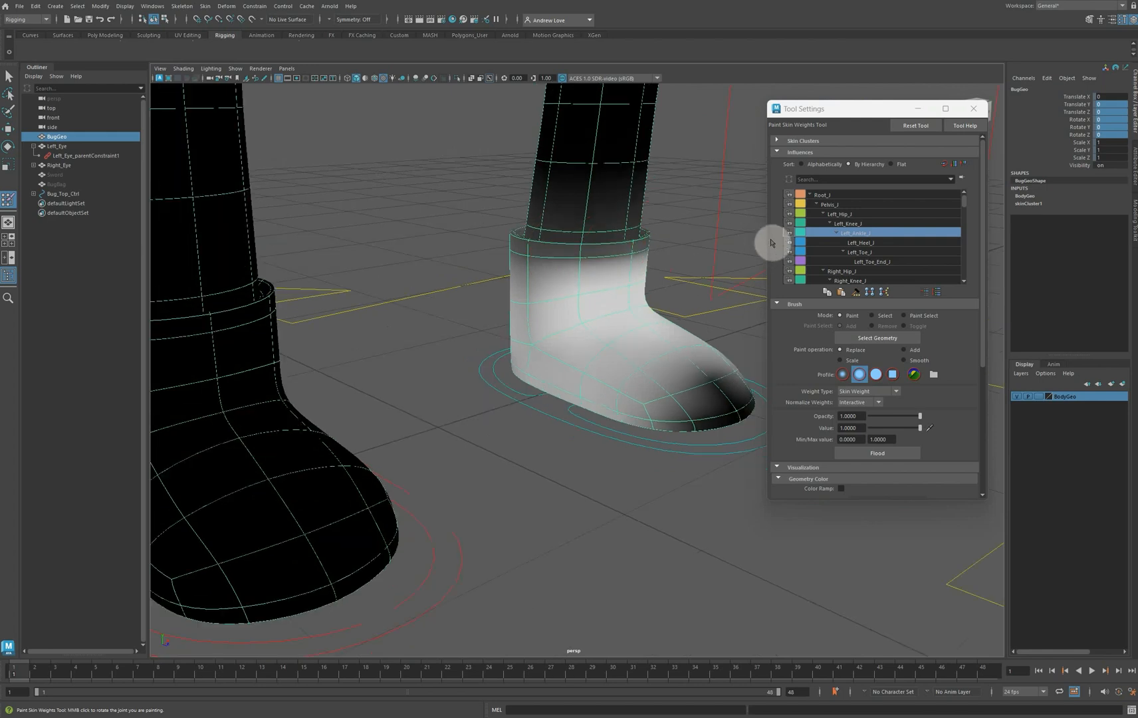
Check Left_Knee_J's influence on the left boot, then return to Left_Ankle_J and fill in its weight over the boot's side and sole
click(864, 225)
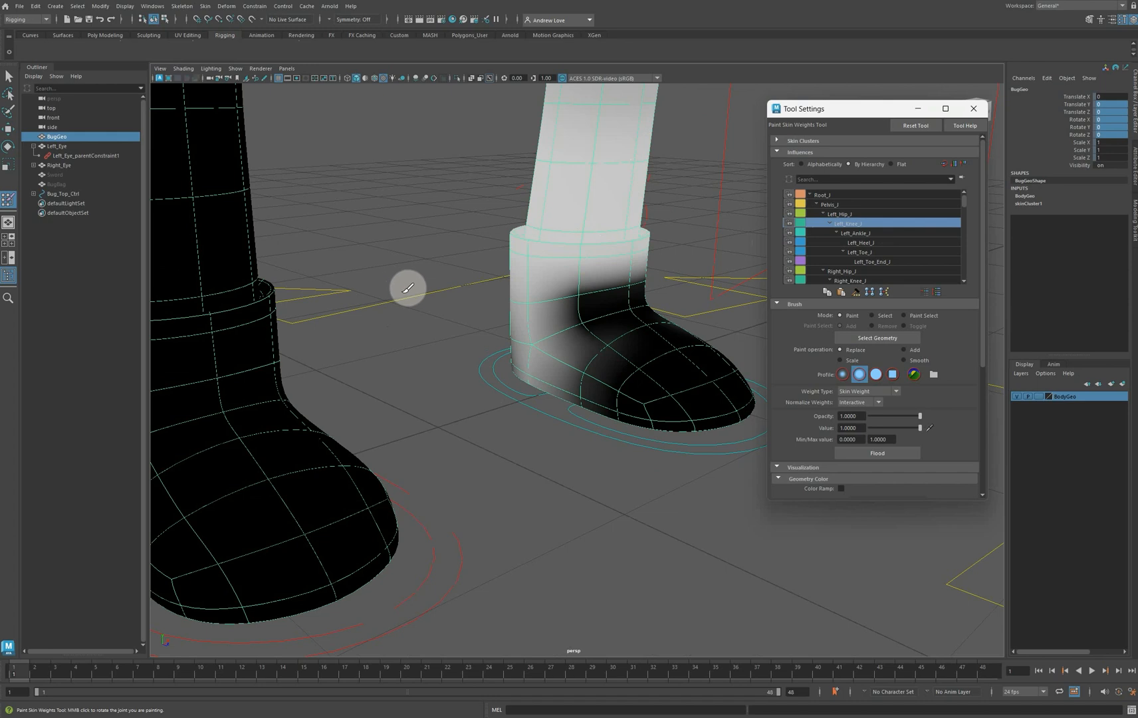
alt+drag(407, 287, 464, 300)
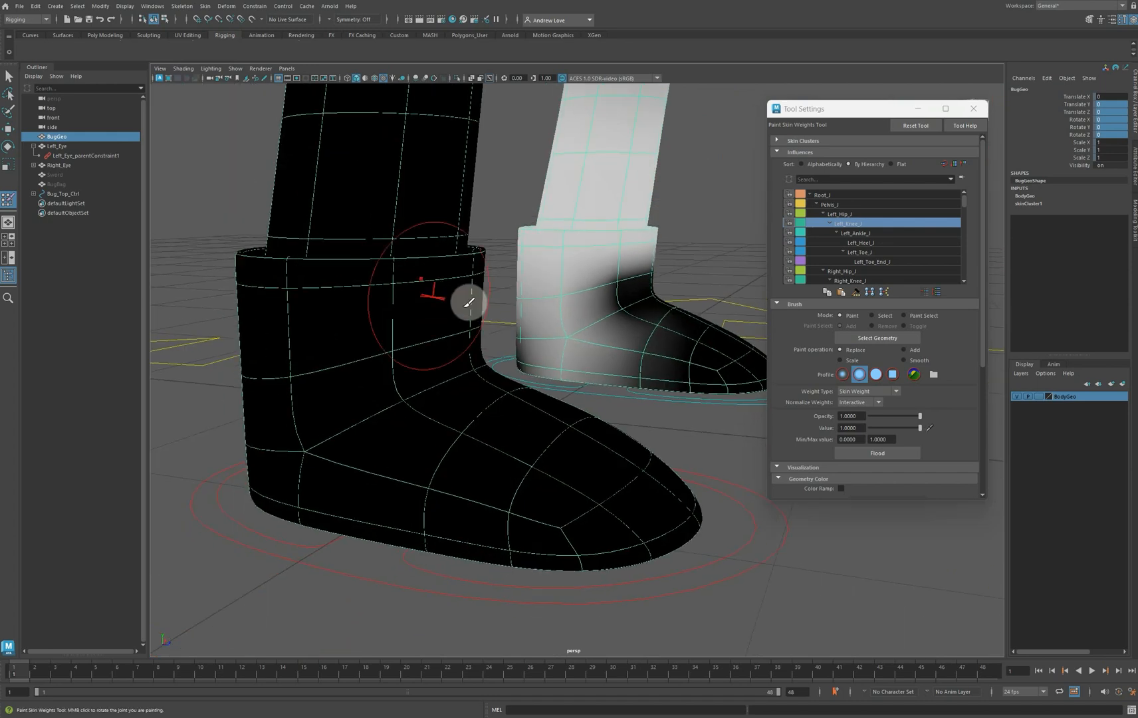
click(859, 234)
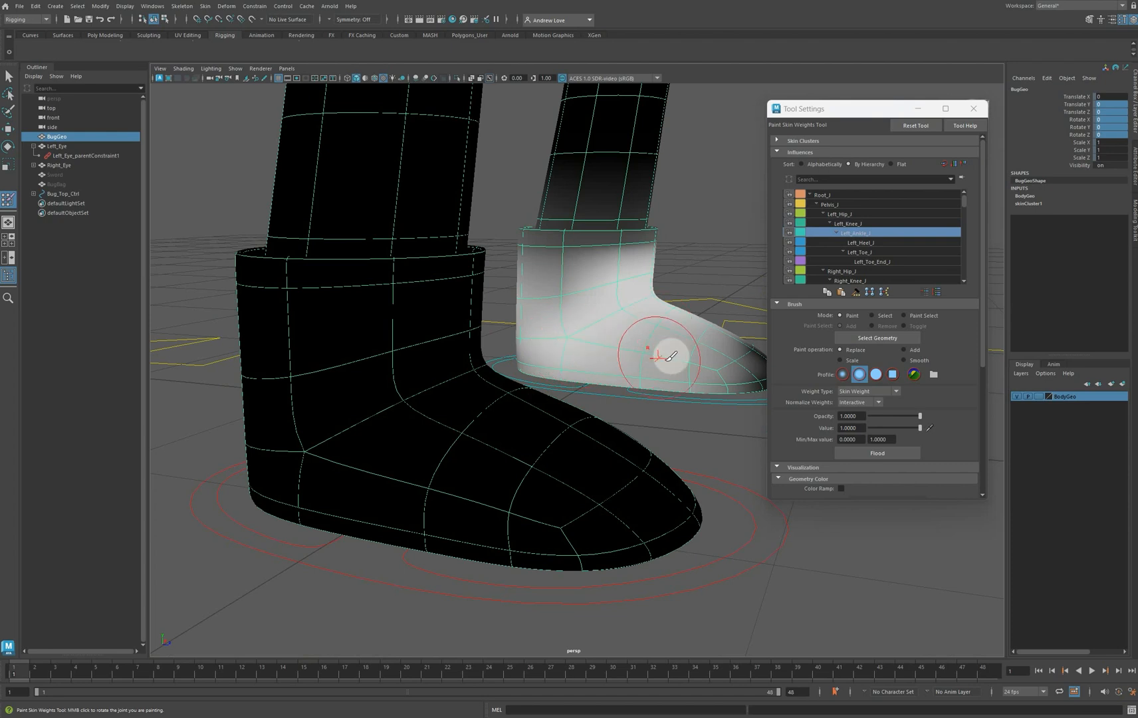
mouse_move(665, 350)
alt+mouse_down()
mouse_move(533, 350)
mouse_move(541, 358)
mouse_move(551, 338)
alt+mouse_up()
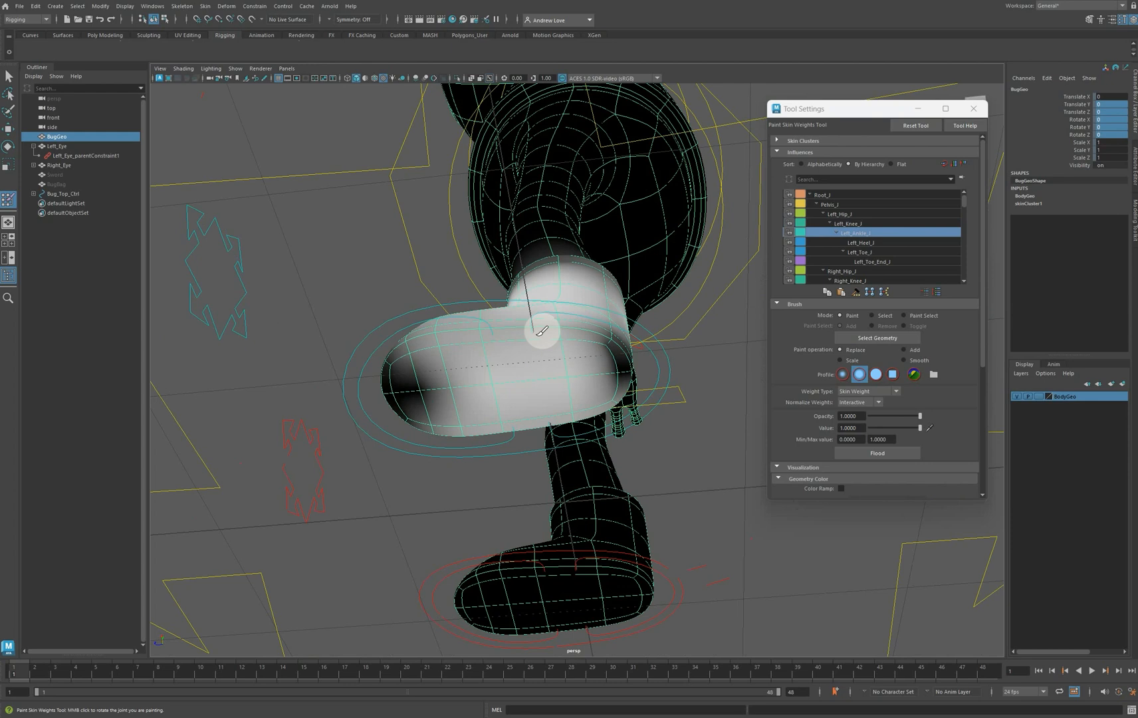
alt+drag(532, 414, 566, 459)
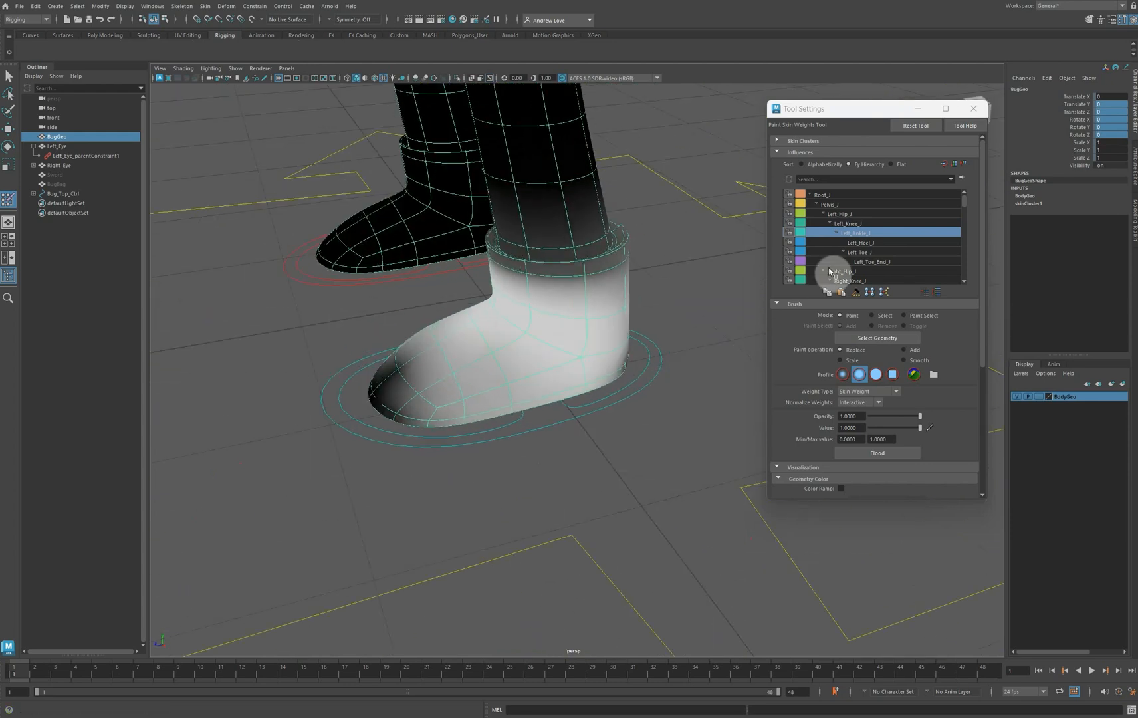
Select Left_Toe_J and paint full weight over the front of the left boot, including the underside
click(870, 252)
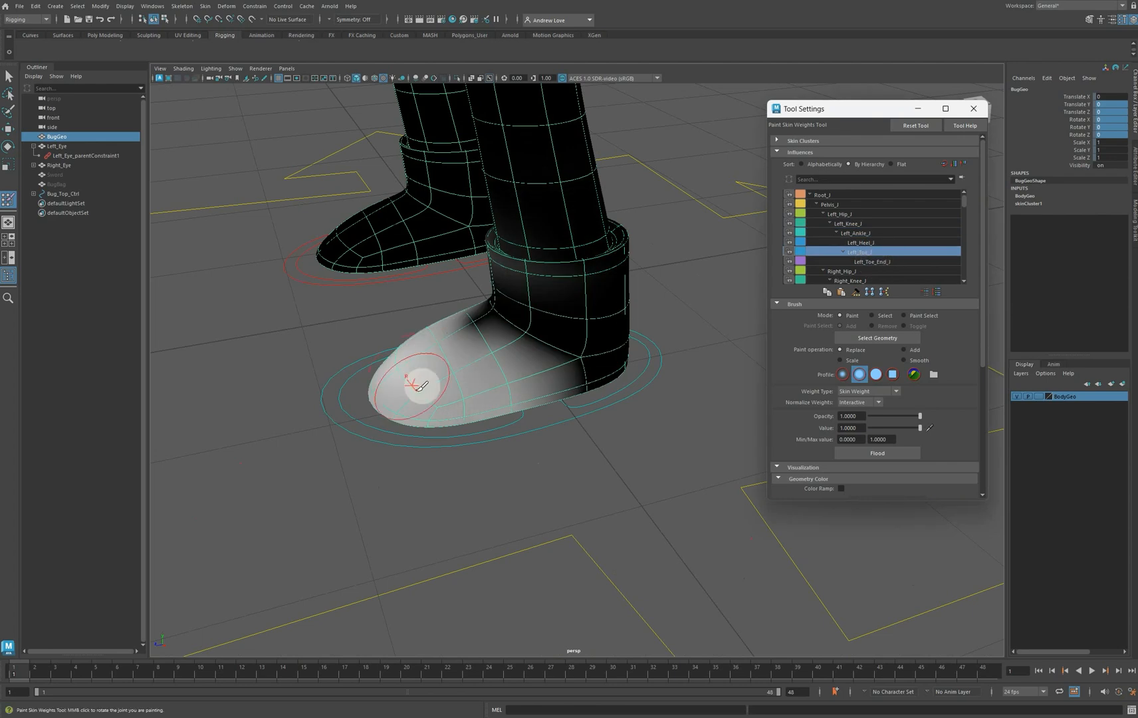
mouse_move(504, 456)
alt+mouse_down()
mouse_move(465, 454)
mouse_move(437, 399)
mouse_move(399, 436)
mouse_move(546, 465)
mouse_move(533, 470)
mouse_move(529, 363)
alt+mouse_up()
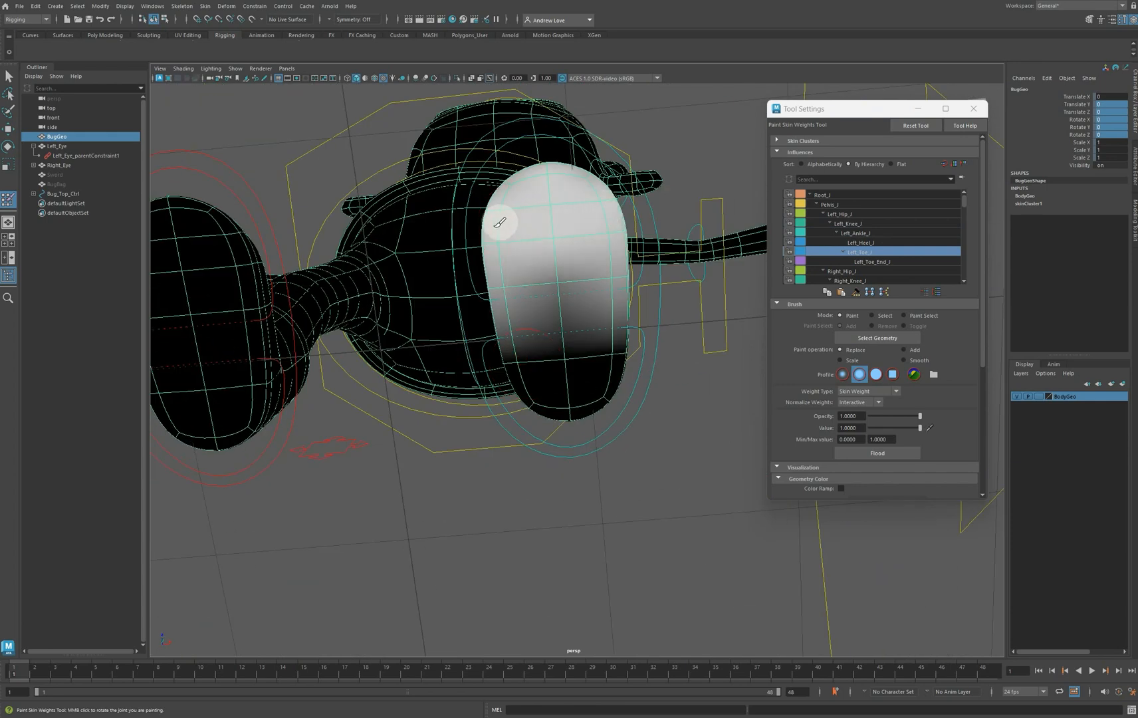
alt+drag(580, 195, 830, 341)
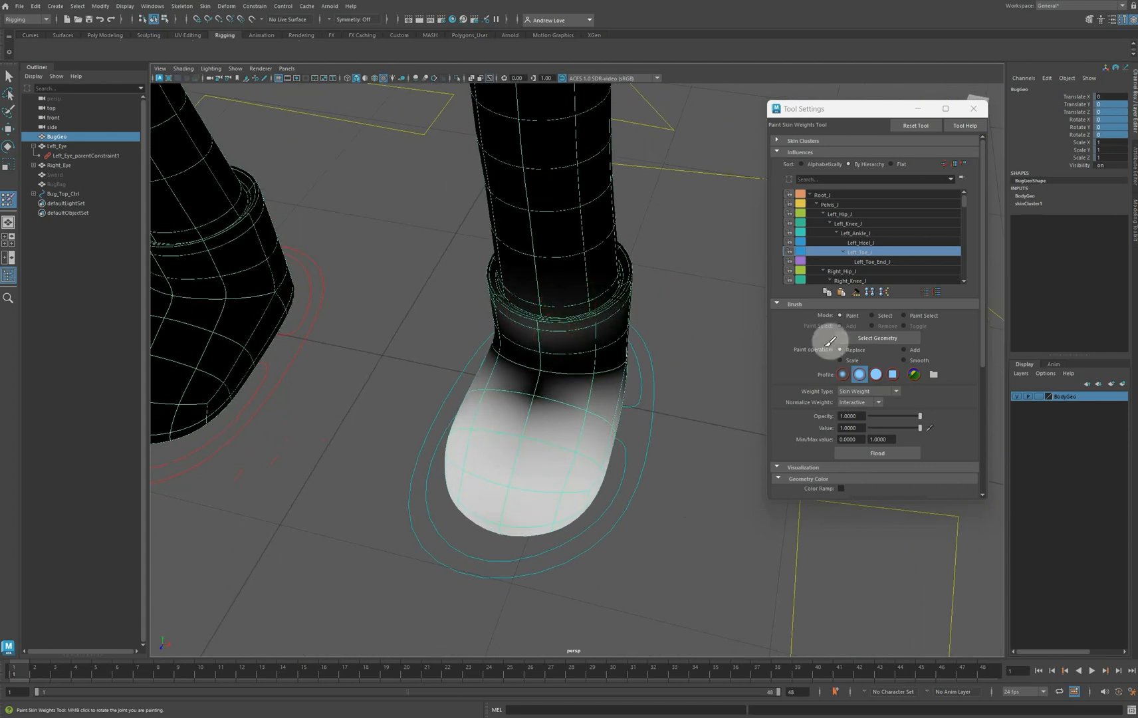
Switch to Left_Ankle_J and paint full weight over the instep and middle of the left boot's sole
click(883, 233)
mouse_move(543, 402)
mouse_down()
mouse_move(478, 394)
mouse_move(601, 407)
mouse_move(533, 398)
mouse_move(579, 409)
mouse_move(609, 376)
mouse_move(602, 335)
mouse_up()
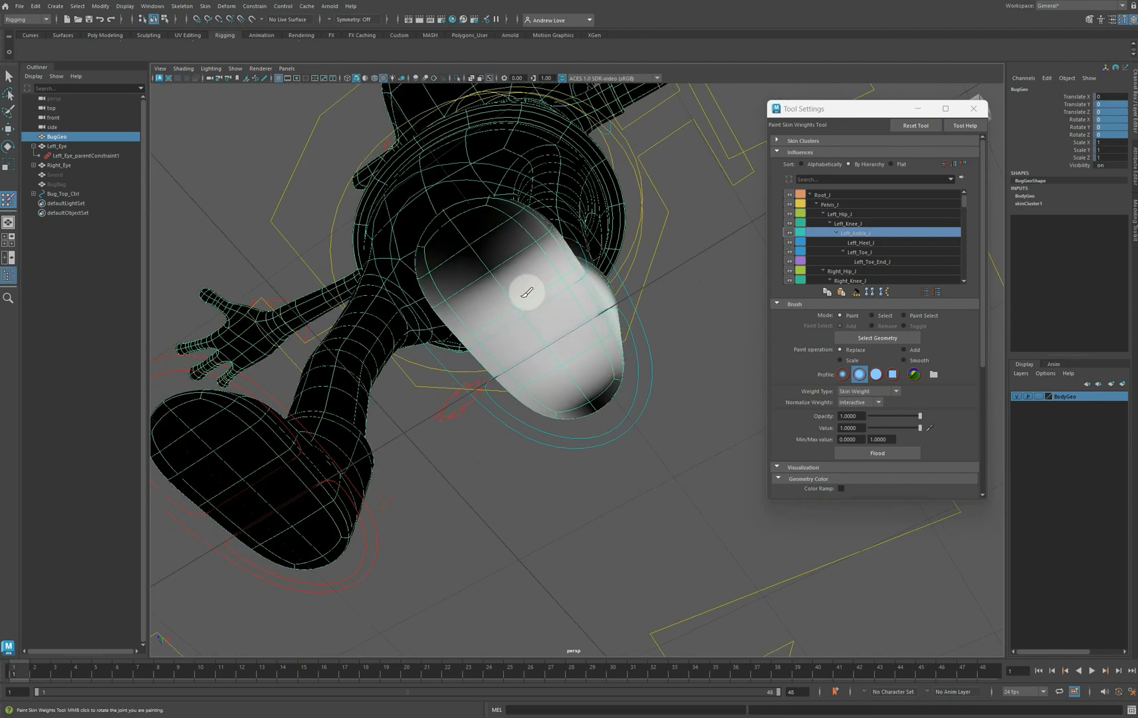
alt+drag(573, 288, 558, 368)
Check Left_Knee_J's weights under the left boot, try painting Left_Ankle_J over the sole, and undo the stroke
click(854, 225)
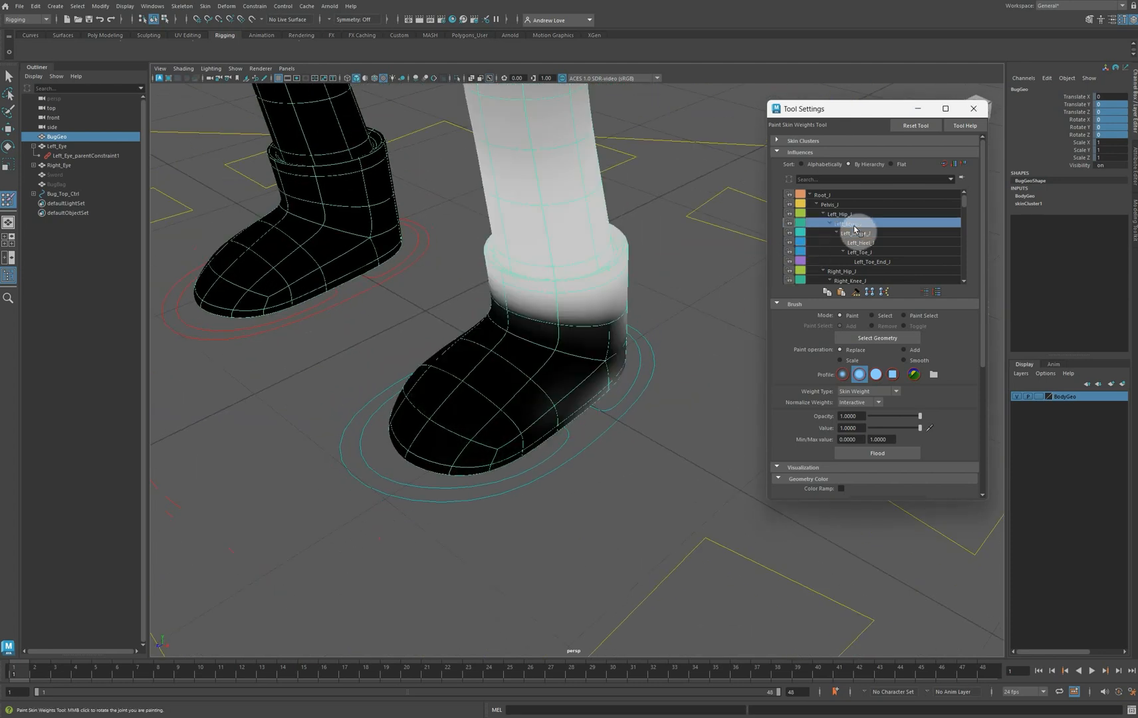
mouse_move(552, 602)
alt+mouse_down()
mouse_move(509, 605)
mouse_move(458, 553)
mouse_move(476, 542)
alt+mouse_up()
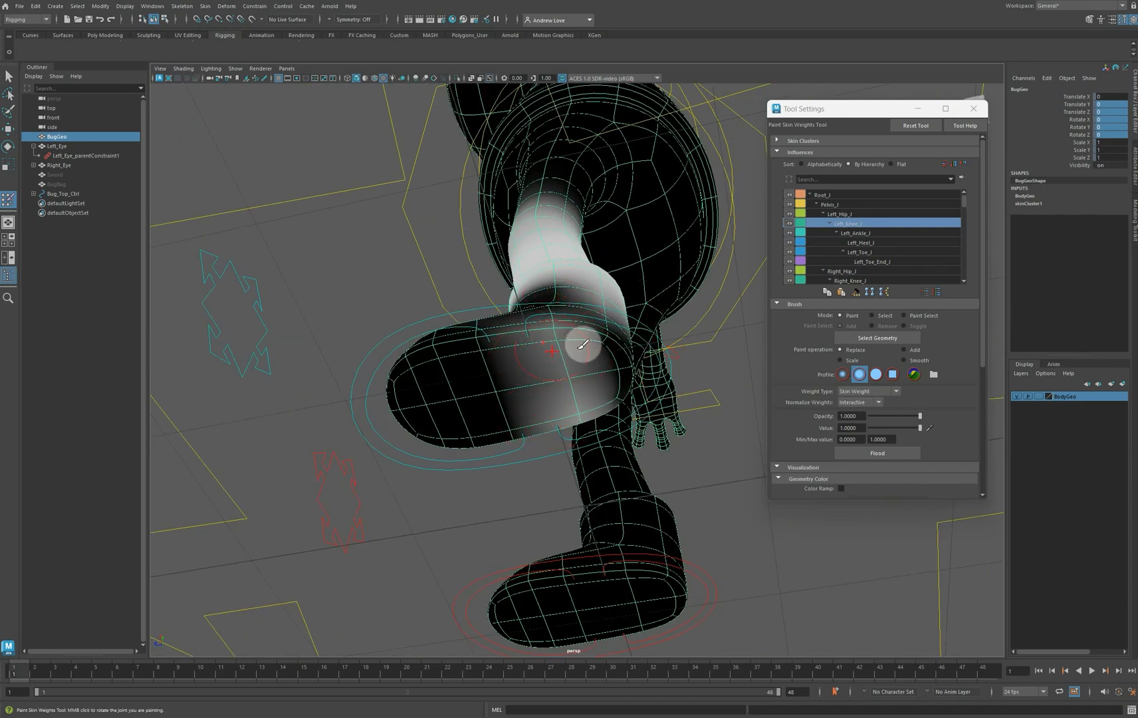
click(866, 234)
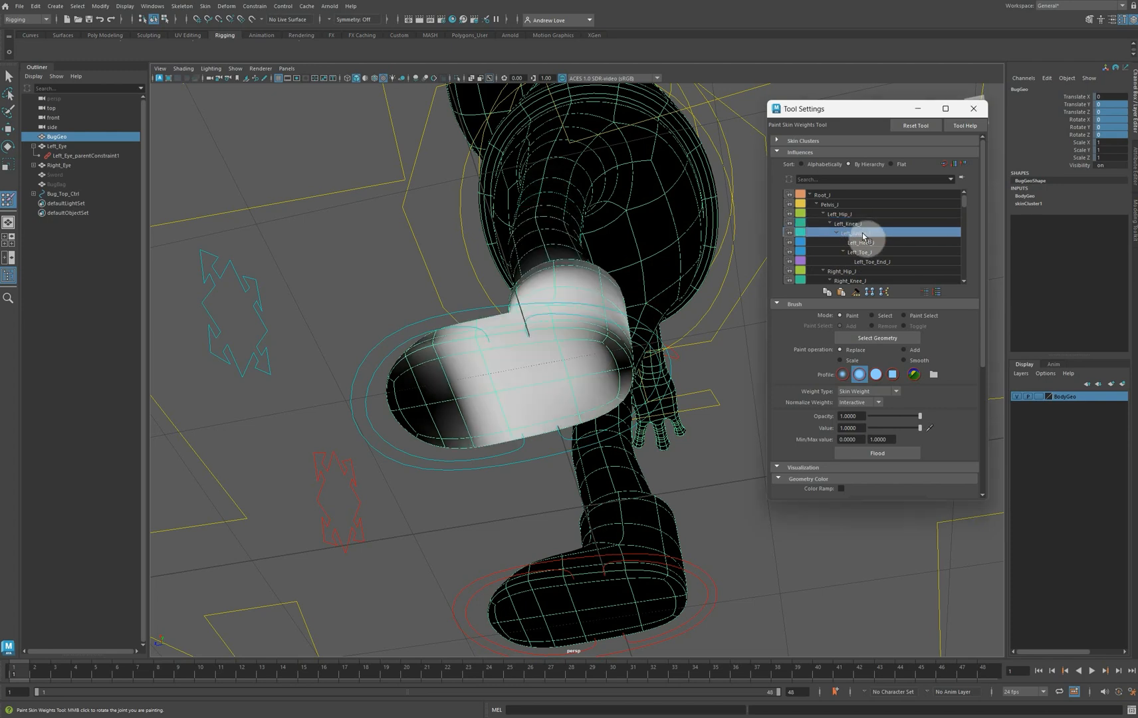
drag(555, 334, 562, 374)
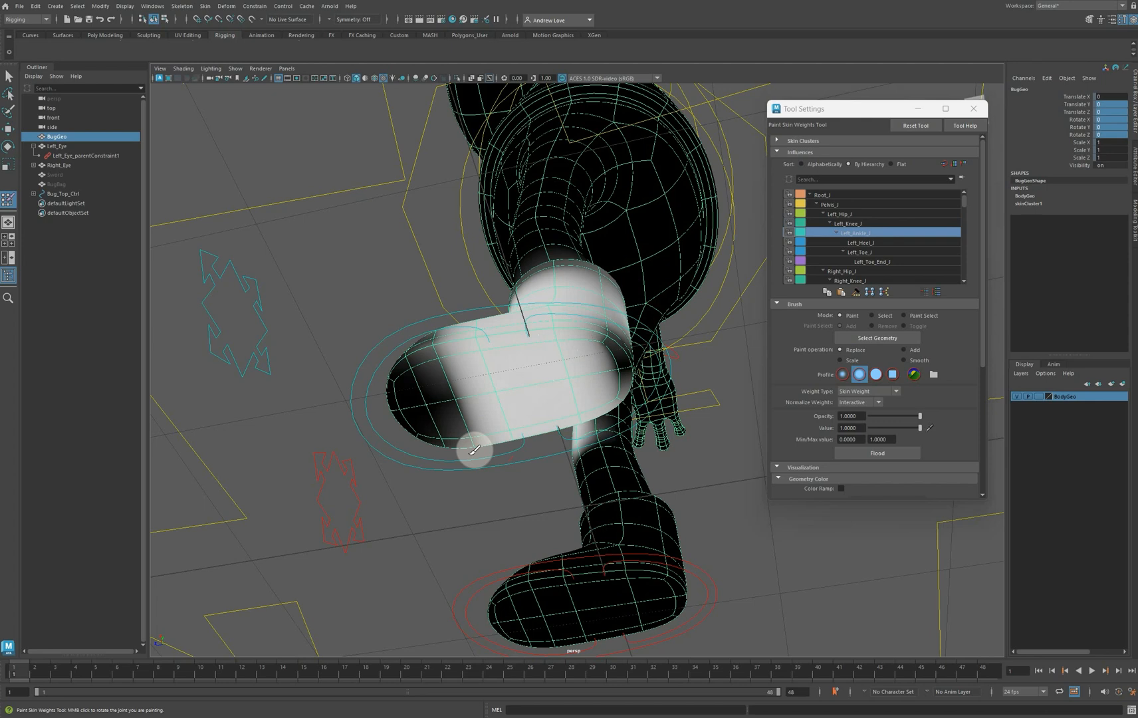
key(ctrl+z)
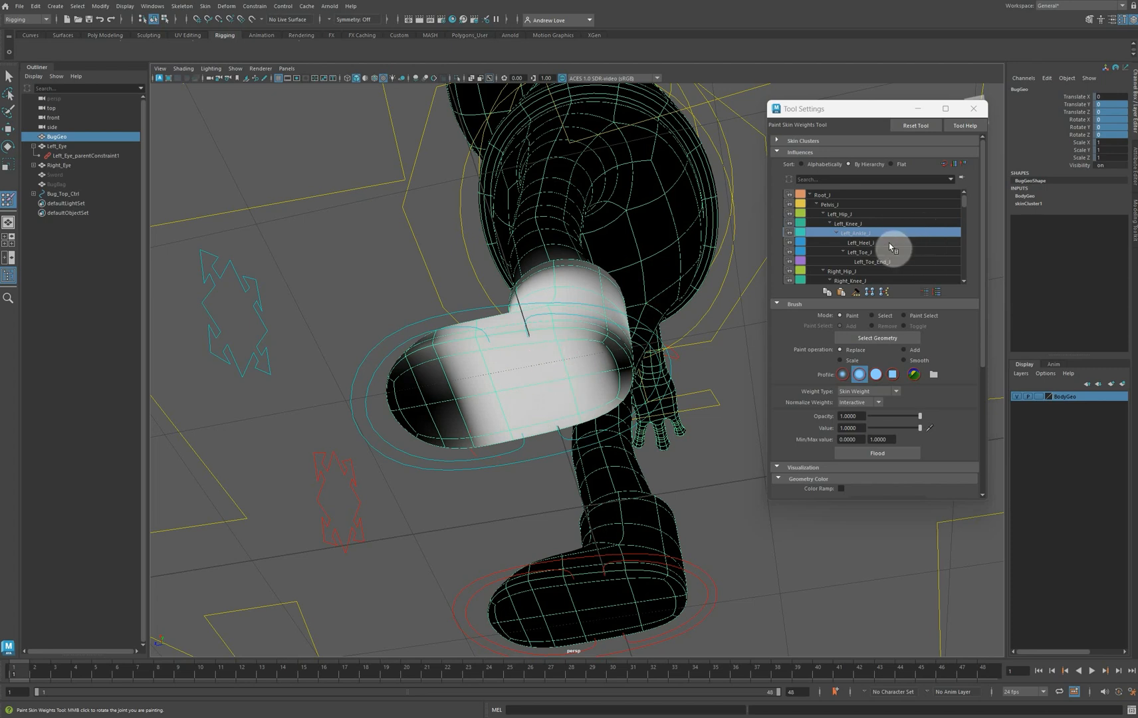
Select Left_Heel_J and examine its weights at the back of the boot from below and from the side
click(864, 242)
alt+drag(356, 379, 359, 432)
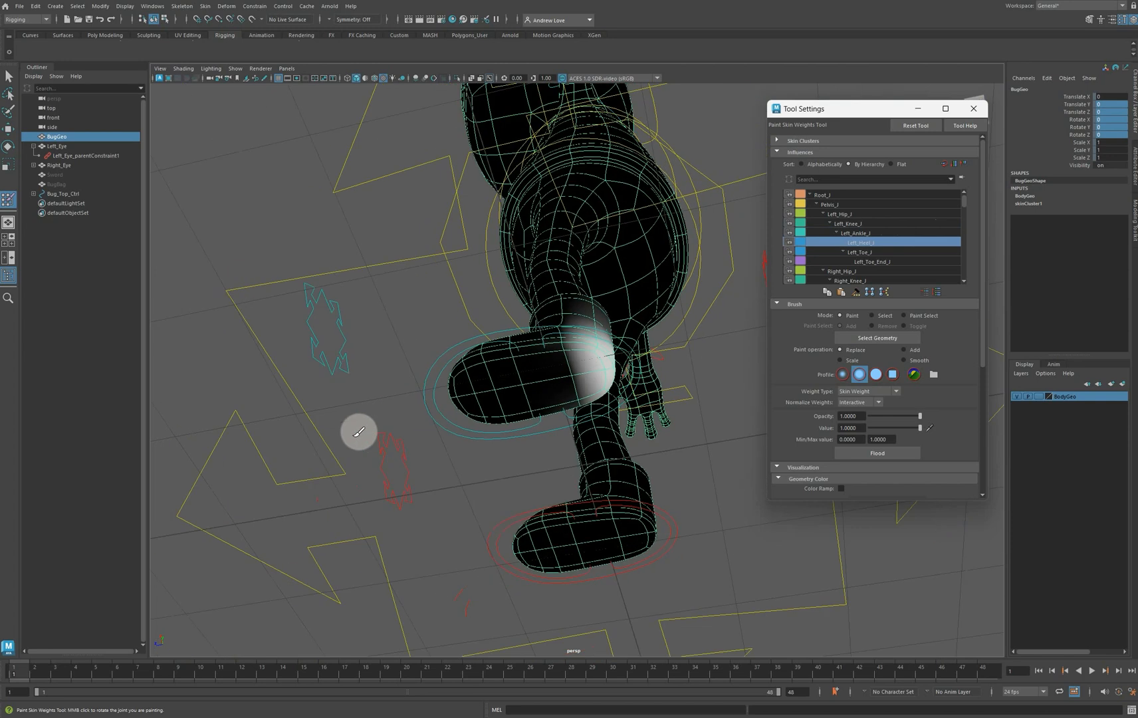
alt+drag(384, 486, 475, 490)
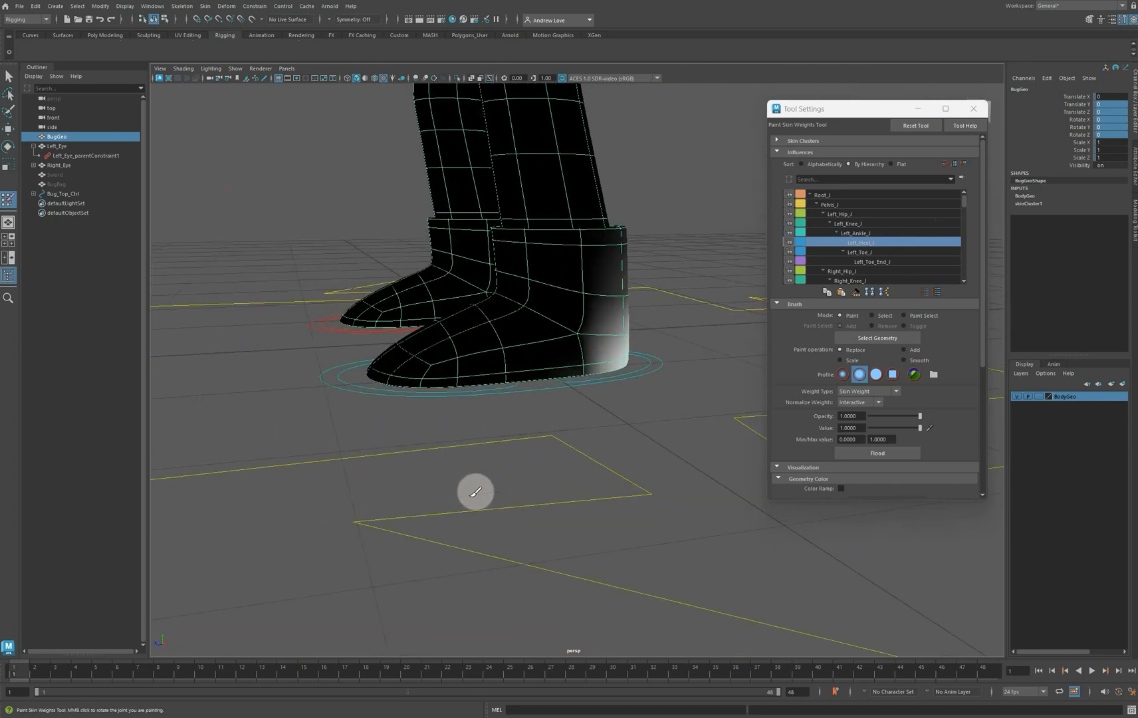
Close the tool settings, test the heel deformation by rotating Left_Heel_Ctrl about 50 degrees in X, and undo the test rotations
click(971, 108)
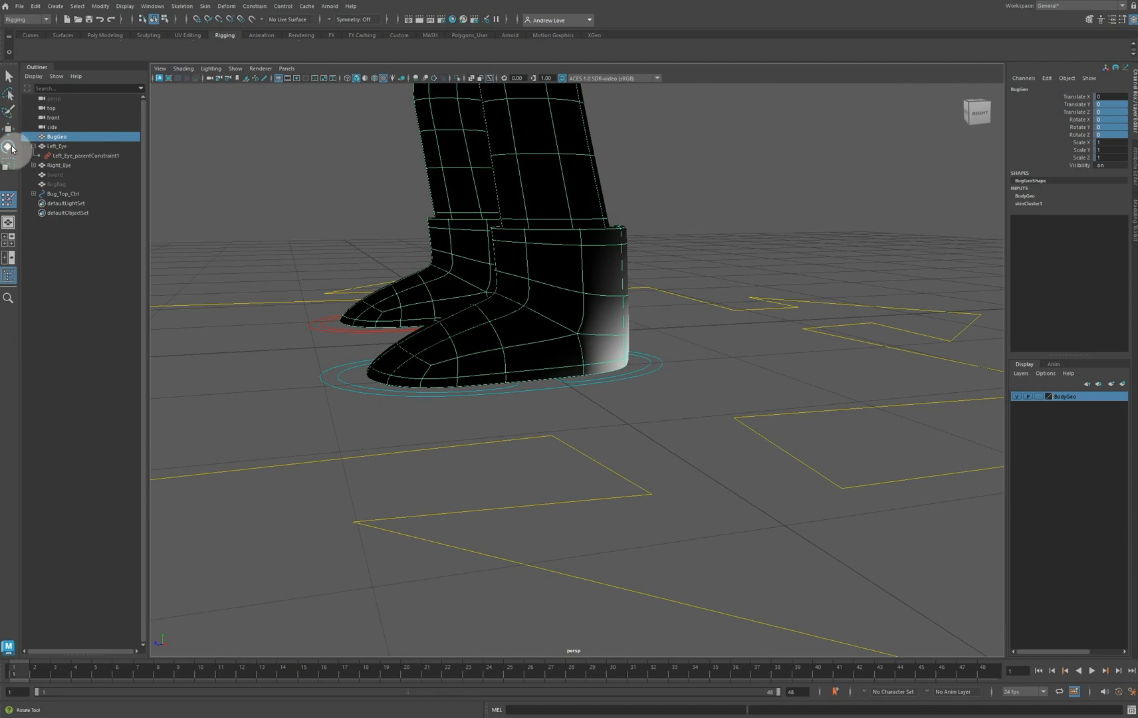
click(645, 371)
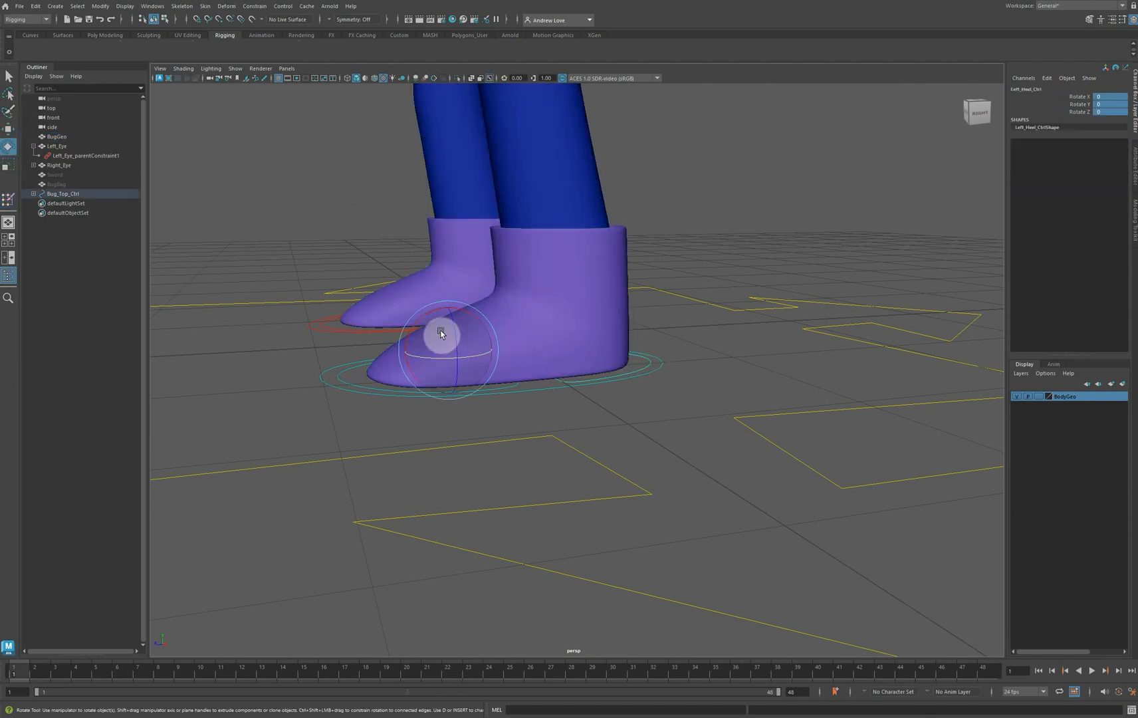
drag(419, 318, 423, 216)
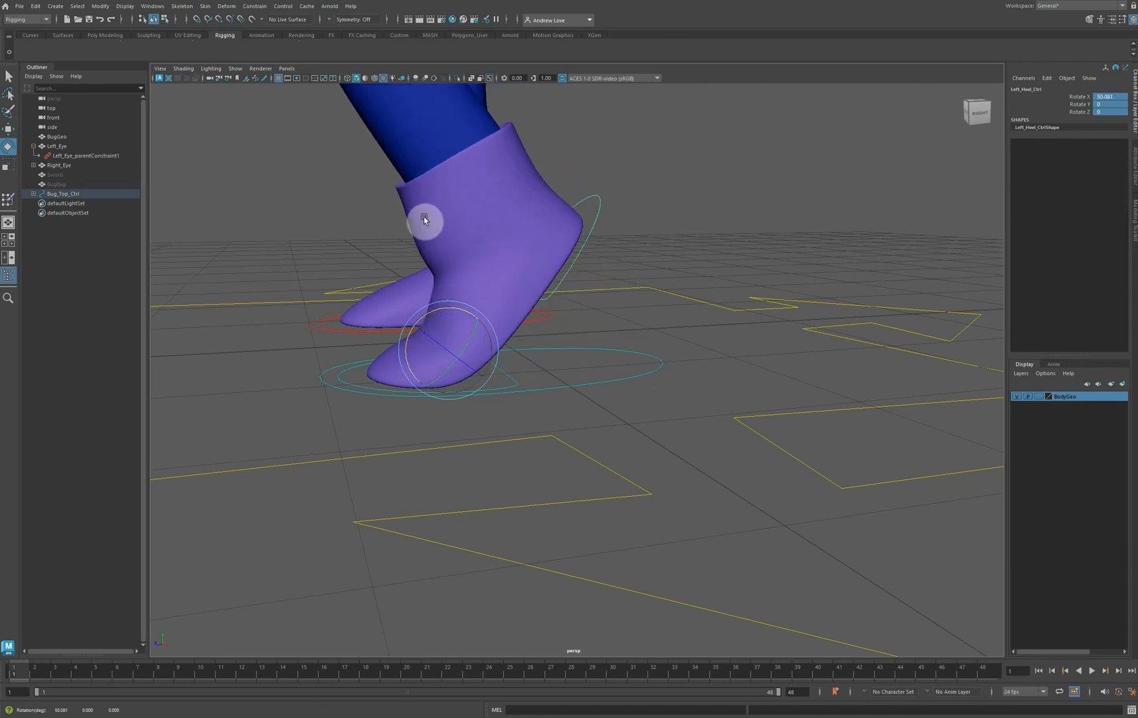
drag(416, 320, 433, 316)
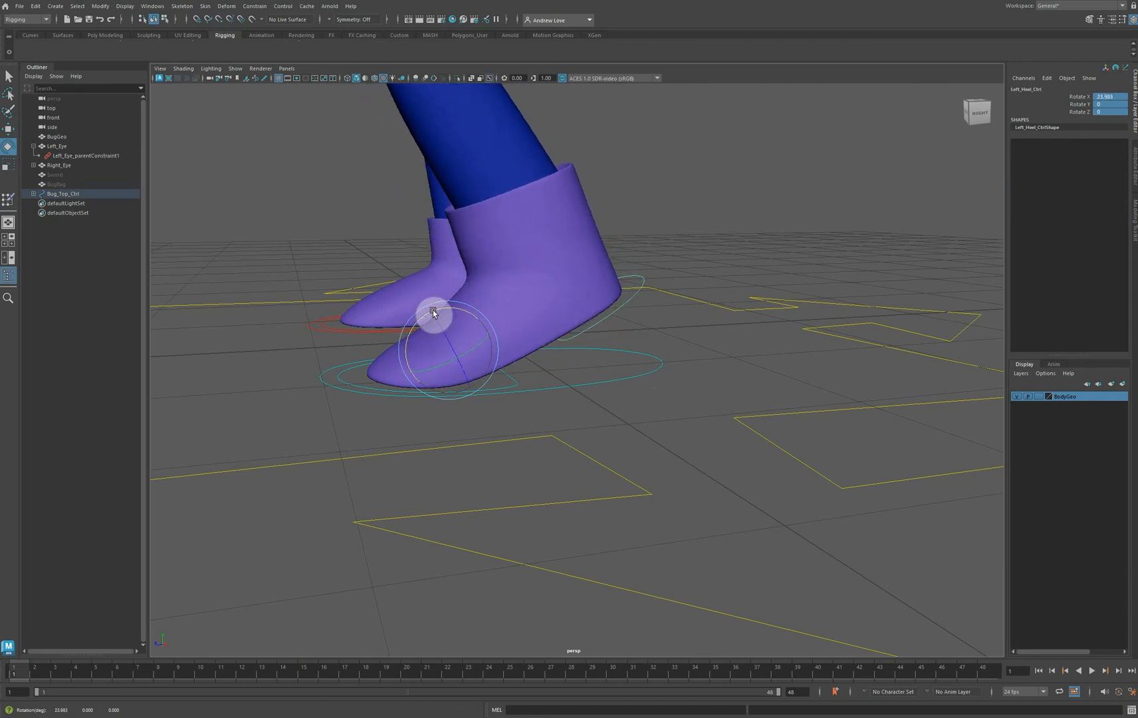
key(ctrl+z)
key(ctrl+z)
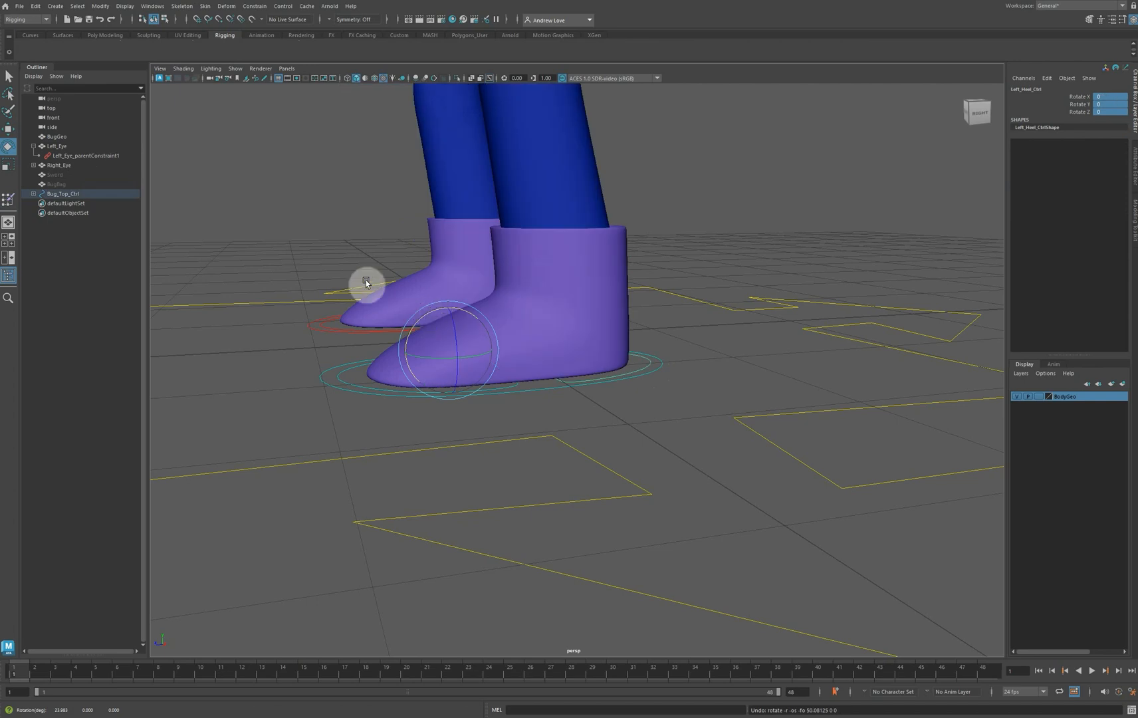
Select Left_Toe_Ctrl and rotate it to about -41.4 degrees in X, bending the left toe upward
click(342, 377)
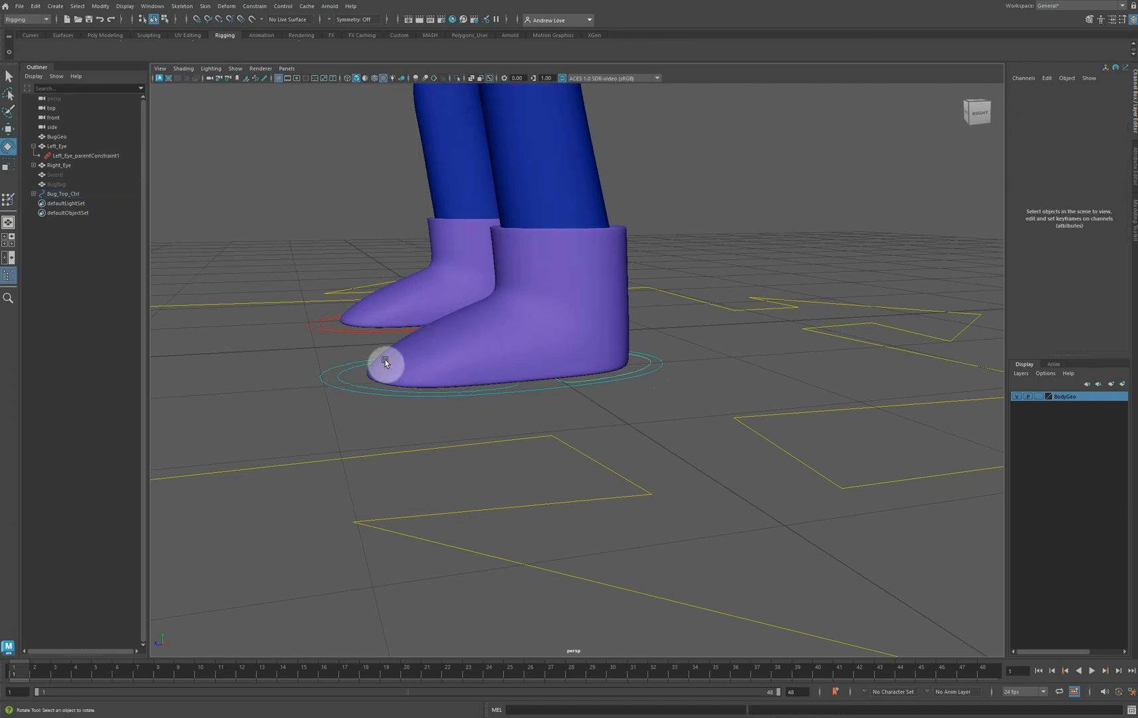
click(345, 373)
drag(410, 343, 426, 316)
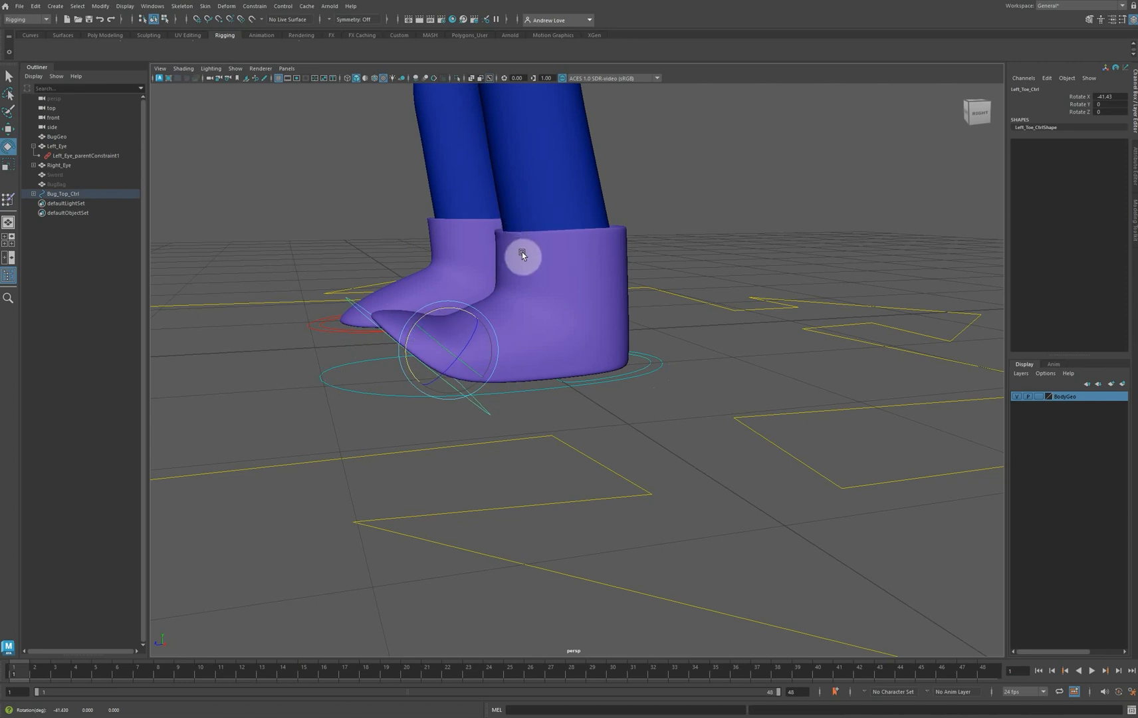
alt+drag(501, 413, 557, 414)
Open Paint Skin Weights on BugGeo, choose the Left_Toe_J influence, set the brush value to 0, and inspect the left boot's weights
click(592, 168)
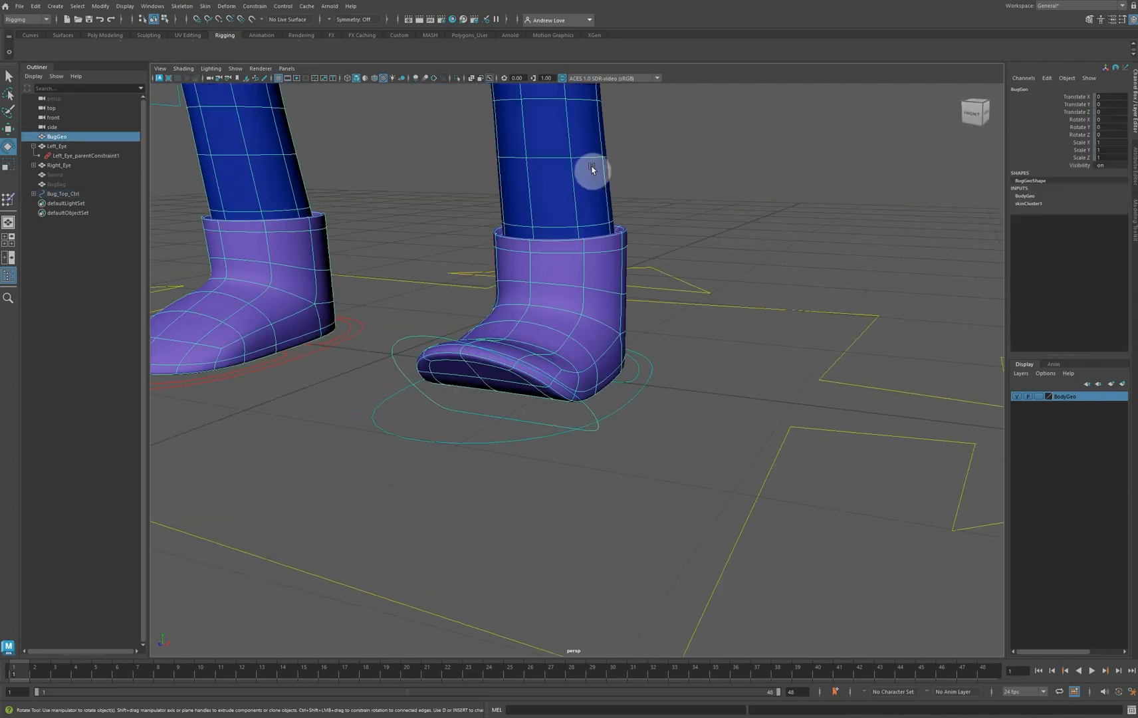
click(8, 199)
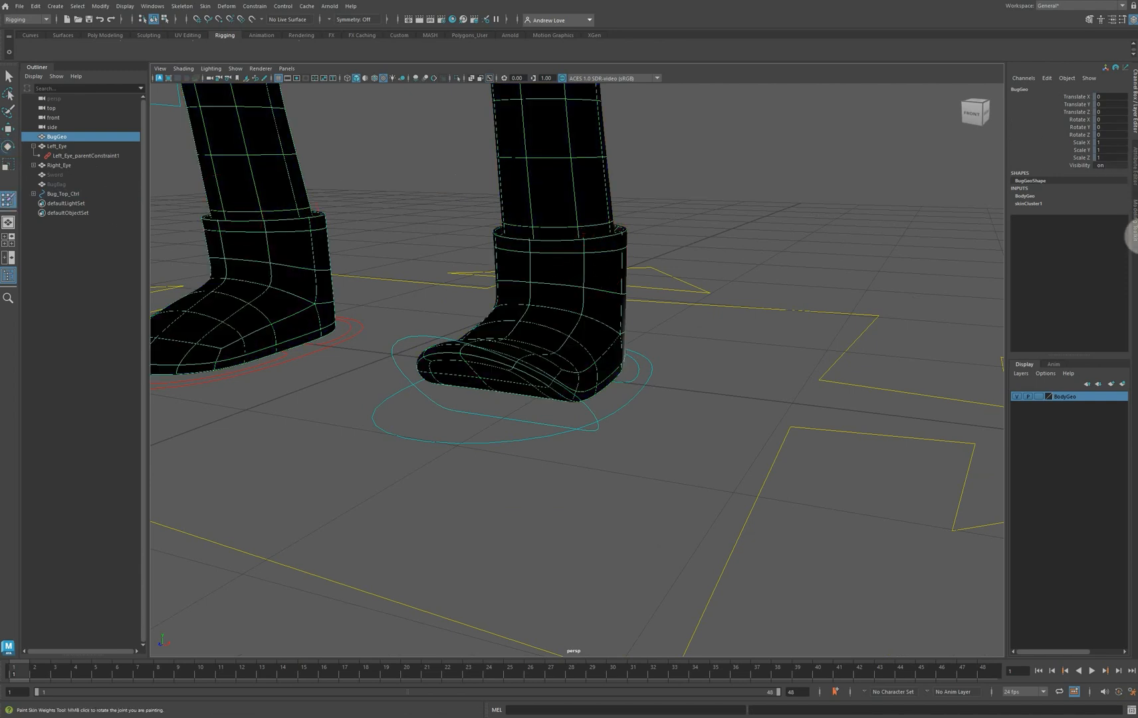
click(1126, 22)
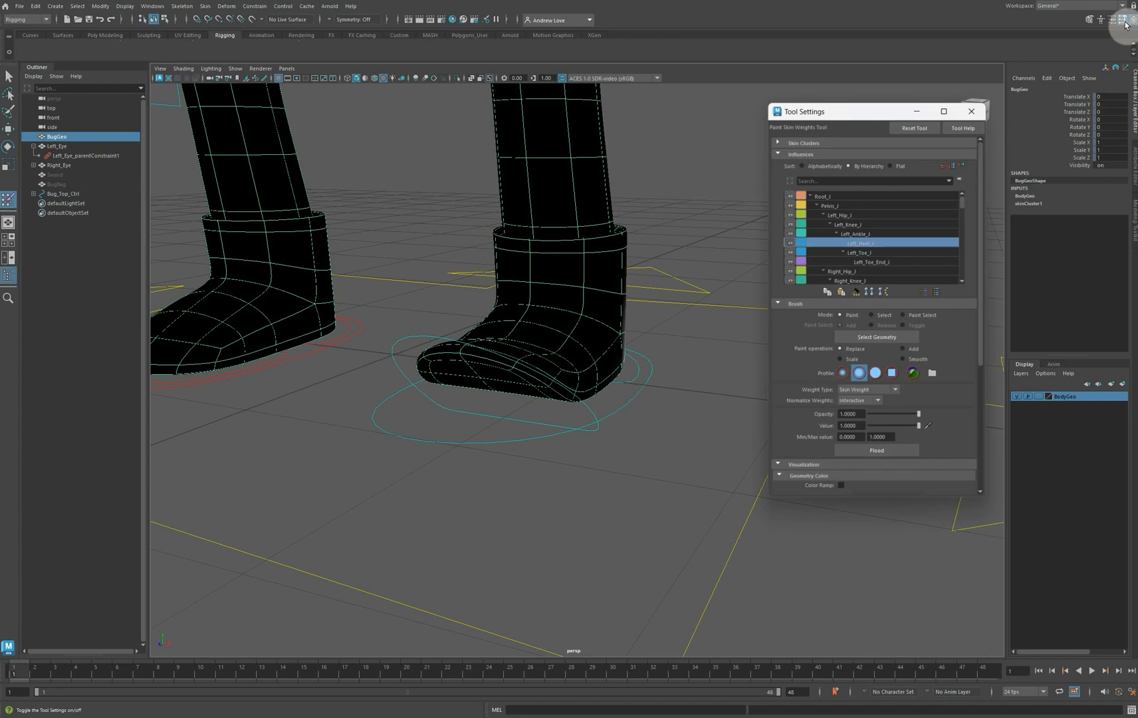
click(892, 253)
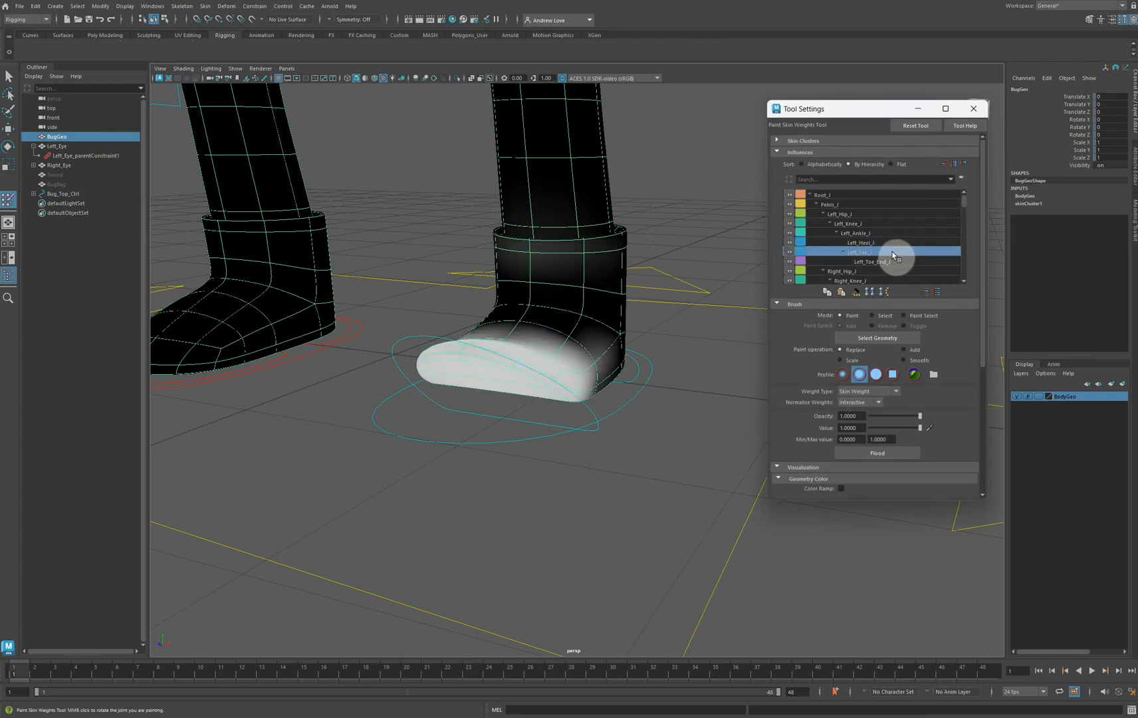
drag(866, 429, 810, 433)
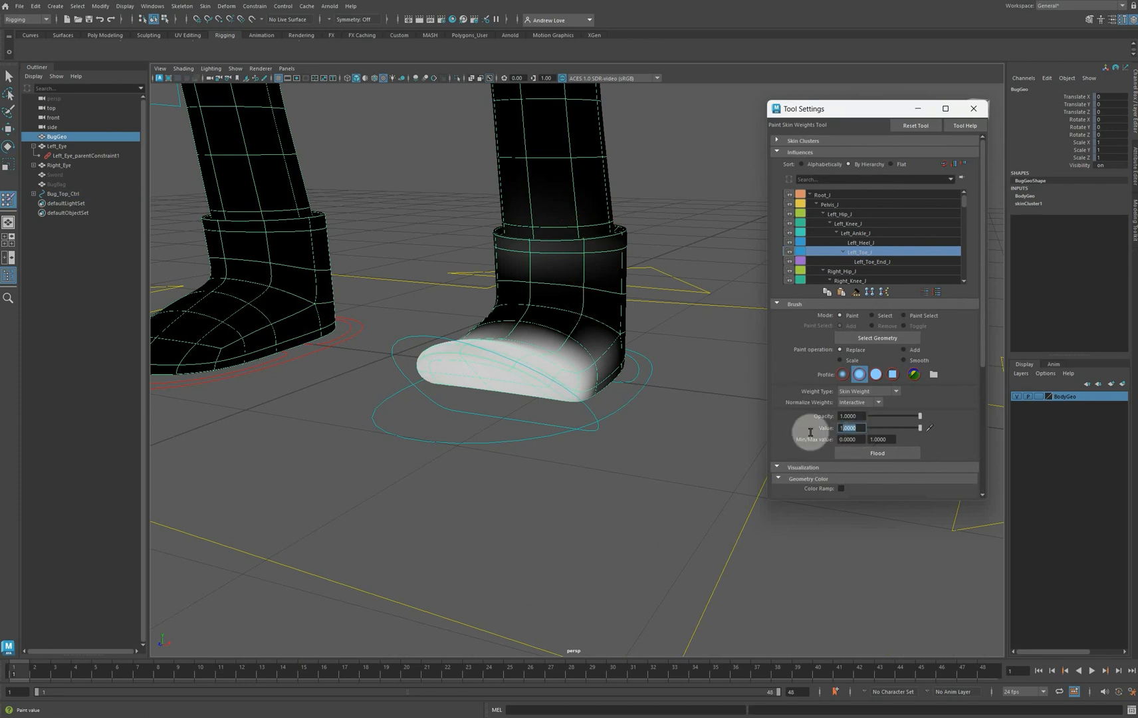
key(Return)
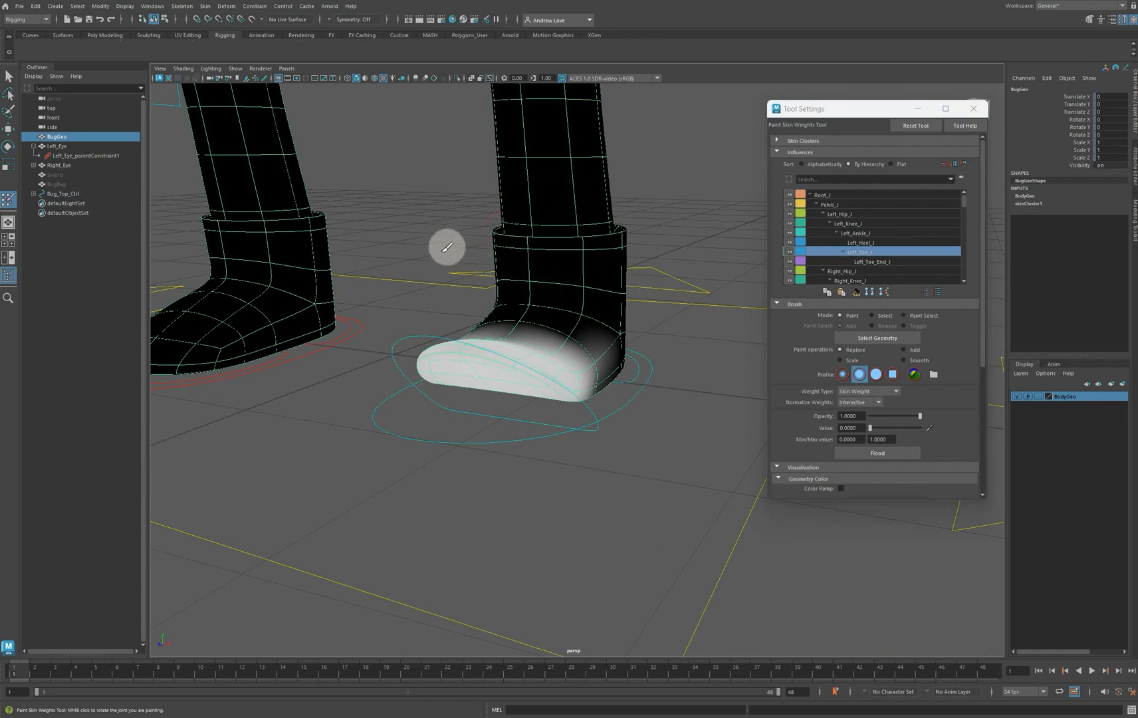
mouse_move(447, 247)
alt+mouse_down()
mouse_move(619, 248)
mouse_move(545, 244)
mouse_move(617, 272)
mouse_move(560, 257)
mouse_move(713, 203)
alt+mouse_up()
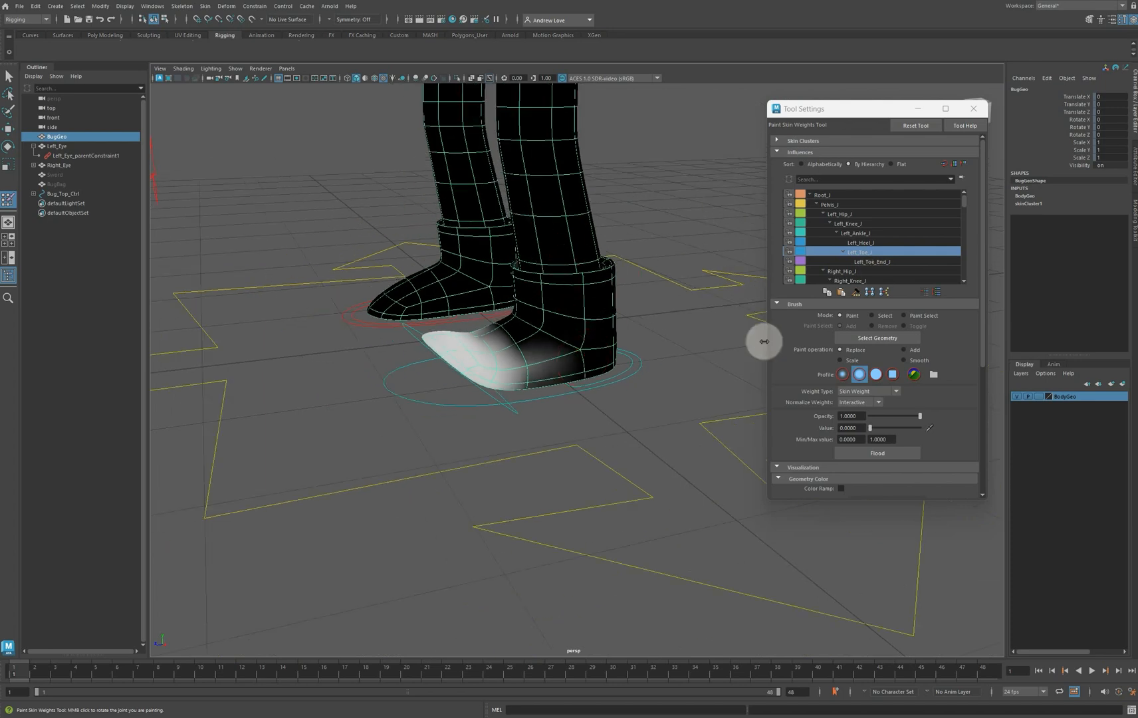
Select Left_Toe_Ctrl and reset its X rotation to 0
click(9, 146)
click(490, 397)
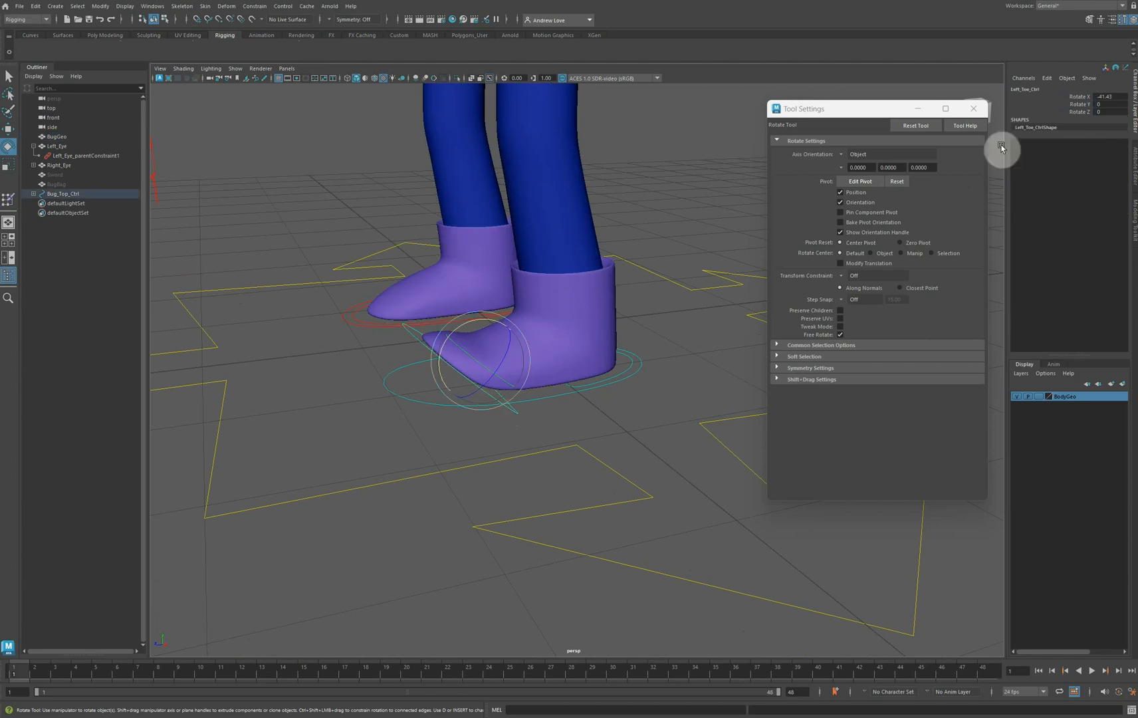
click(1109, 98)
text(0)
key(Return)
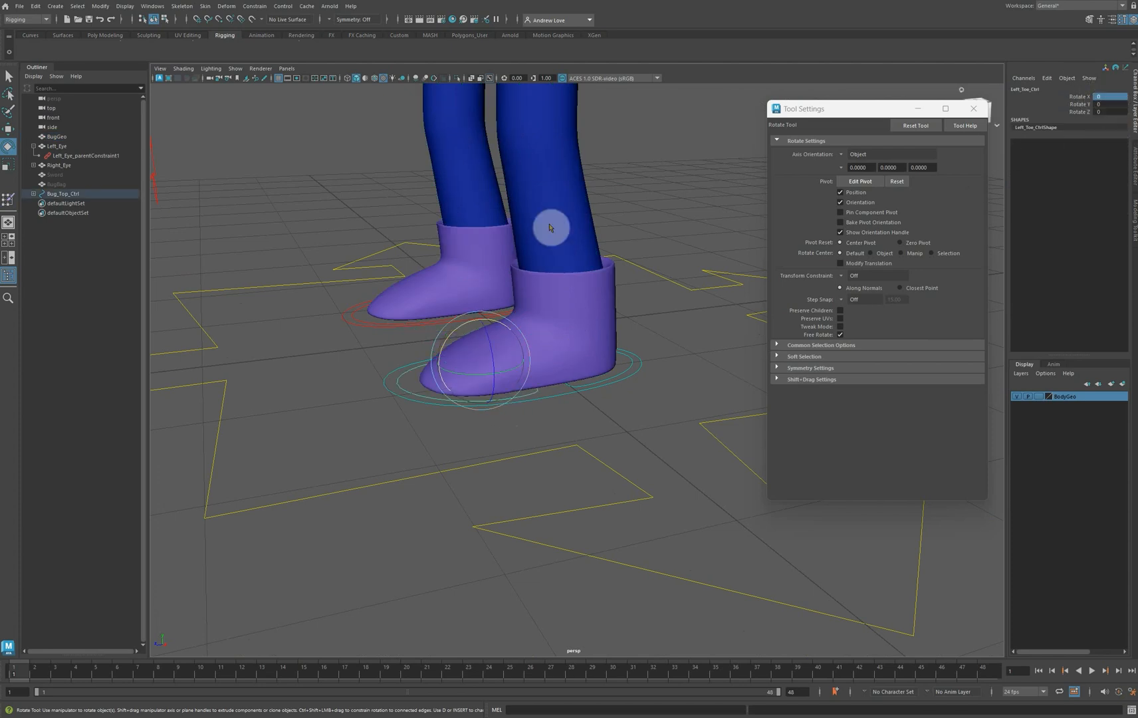
Select the BugGeo mesh and mirror its skin weights to the other side of the body
scroll(464, 268, down, 5)
alt+drag(362, 341, 489, 299)
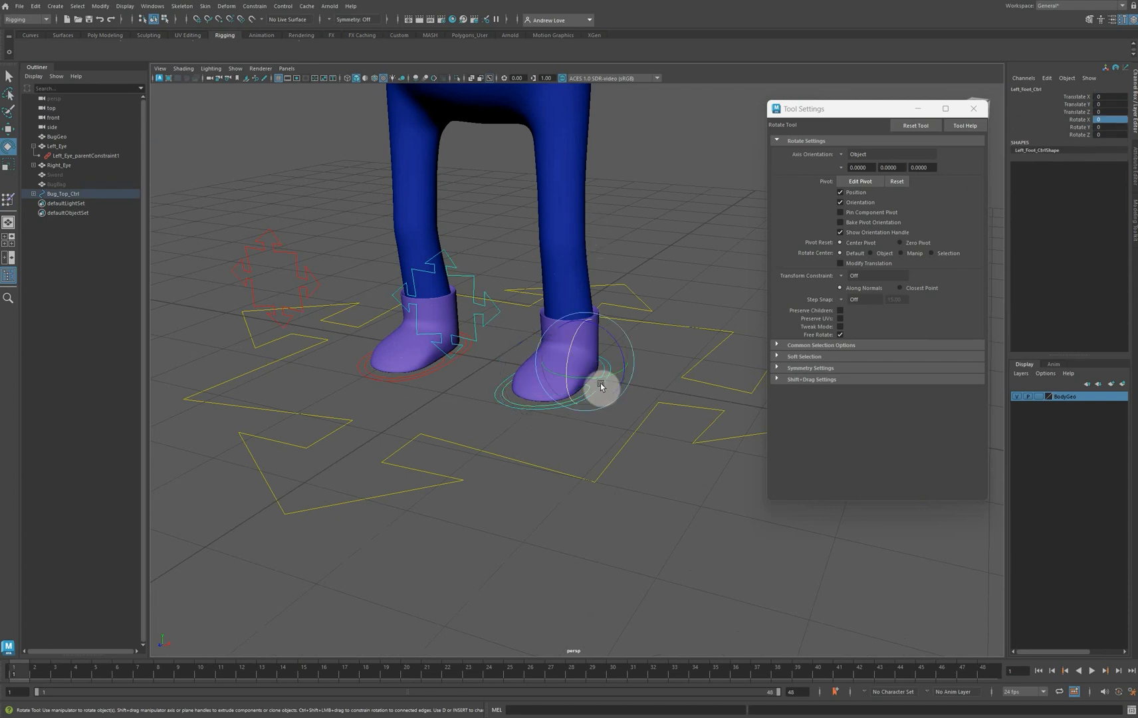
click(678, 200)
click(581, 174)
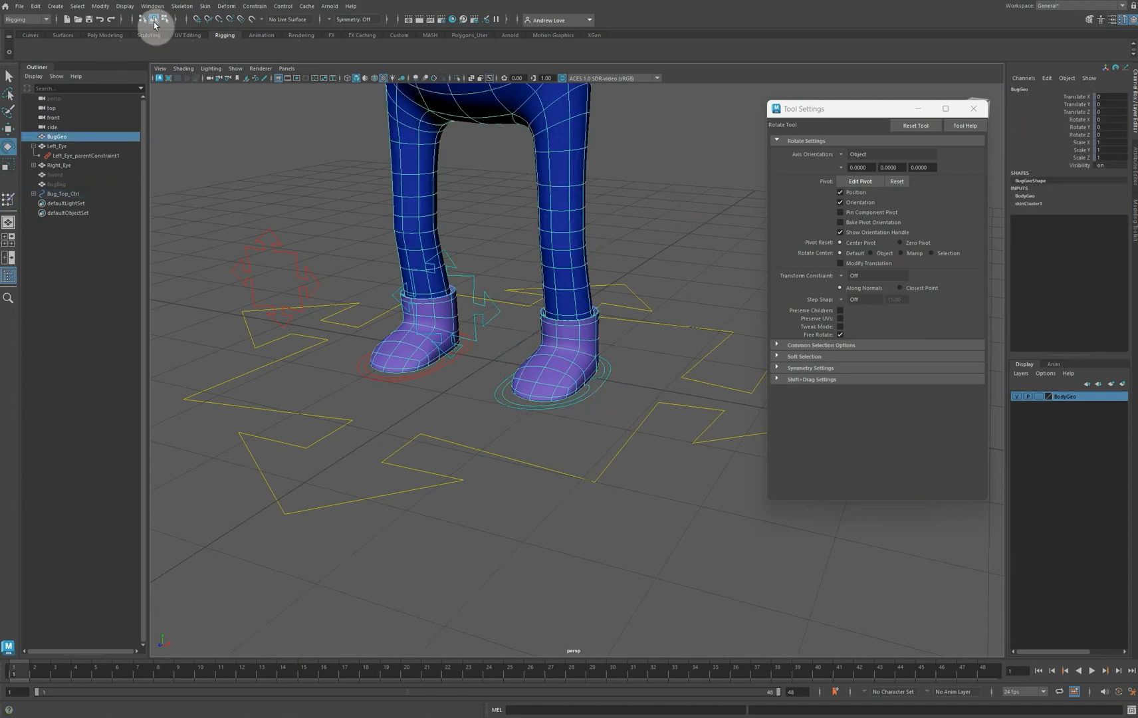
click(204, 6)
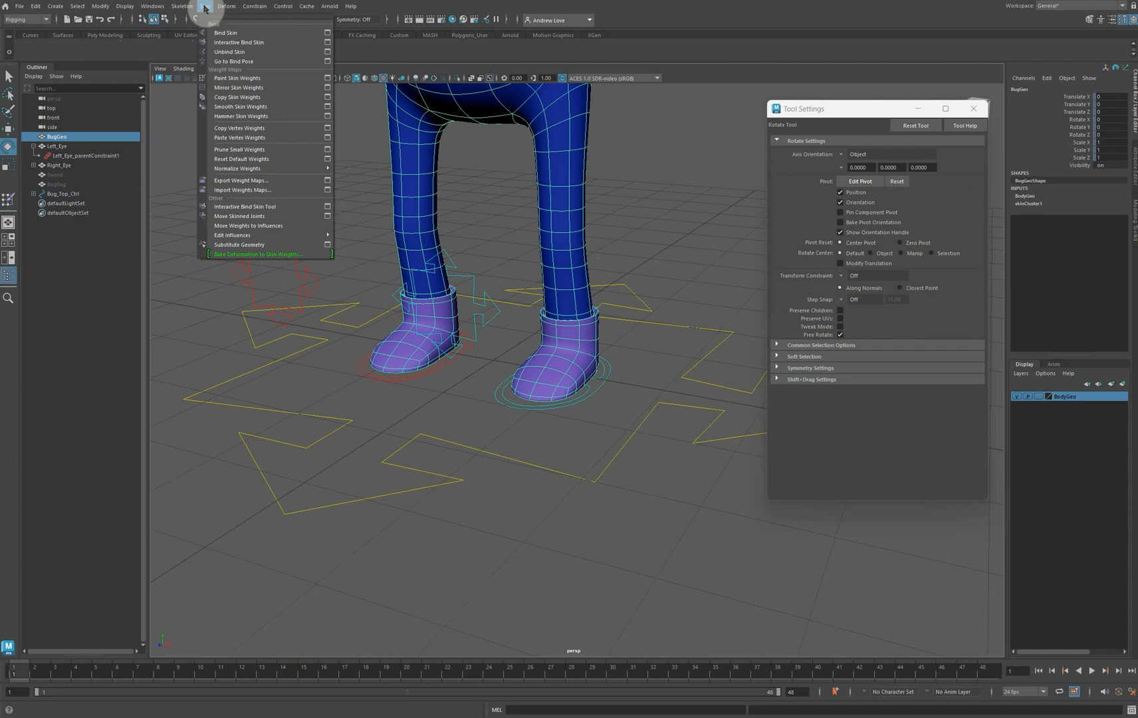
click(302, 87)
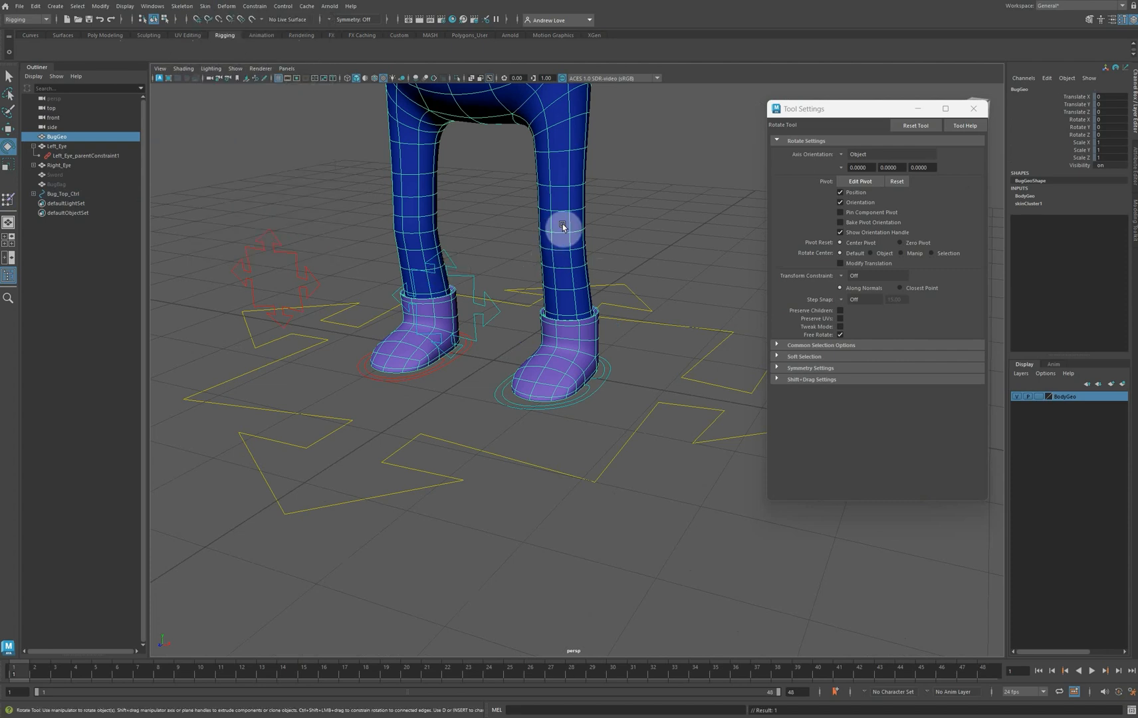
Test the right toe by rotating Right_Toe_Ctrl about -19.4 degrees in X, undo the rotation, and clear the selection
click(366, 367)
mouse_move(381, 361)
mouse_down()
mouse_move(381, 334)
mouse_move(379, 344)
mouse_up()
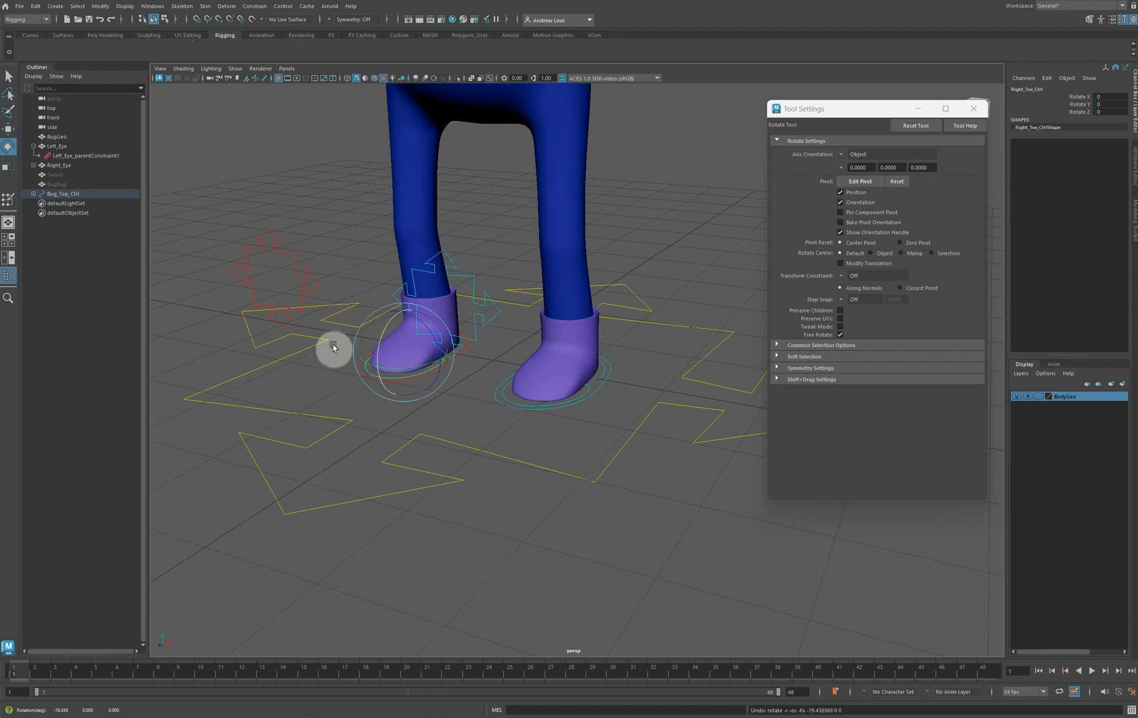
click(328, 140)
scroll(329, 158, down, 5)
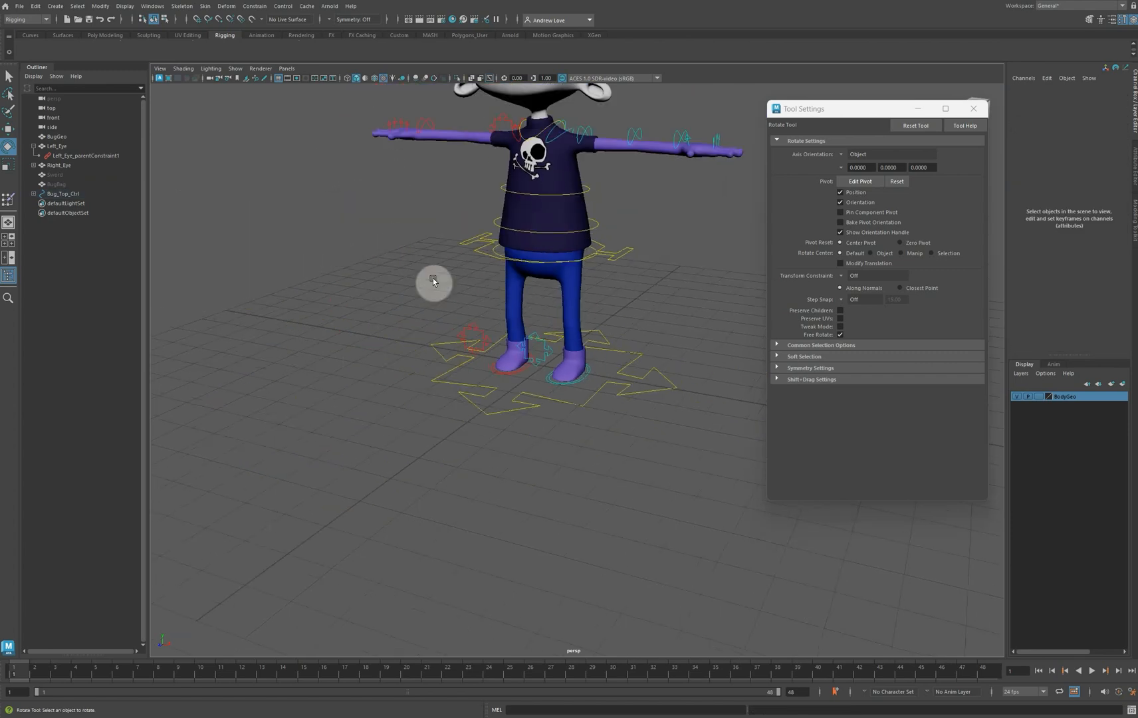
alt+drag(432, 278, 348, 369)
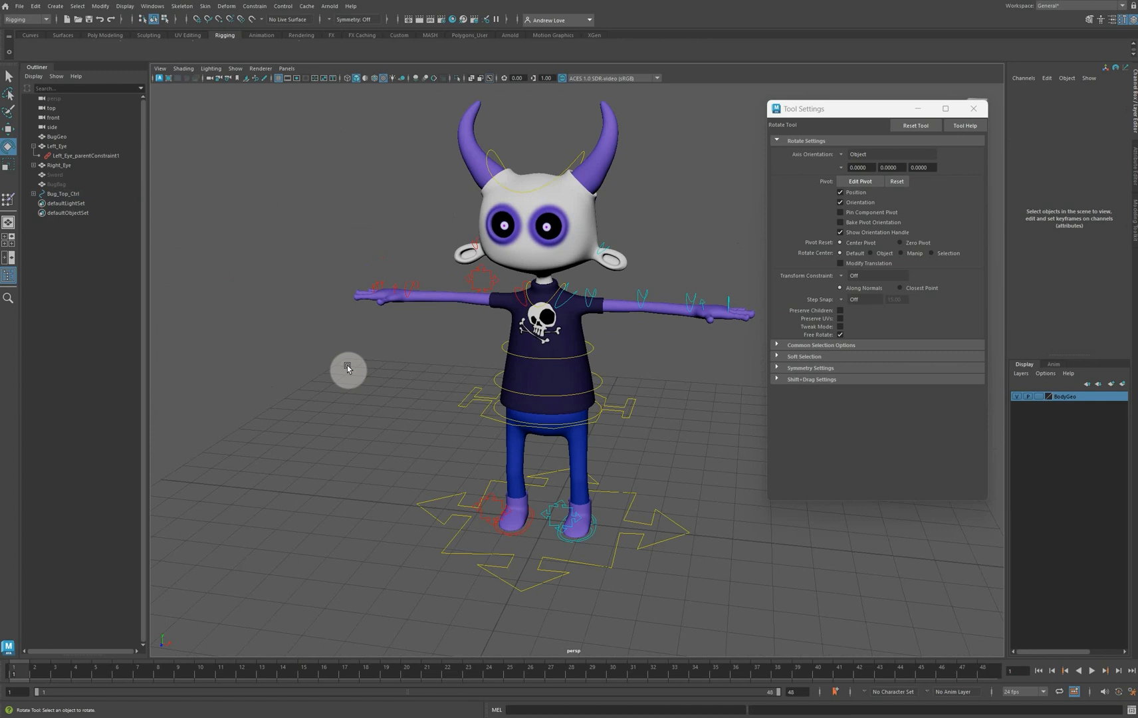